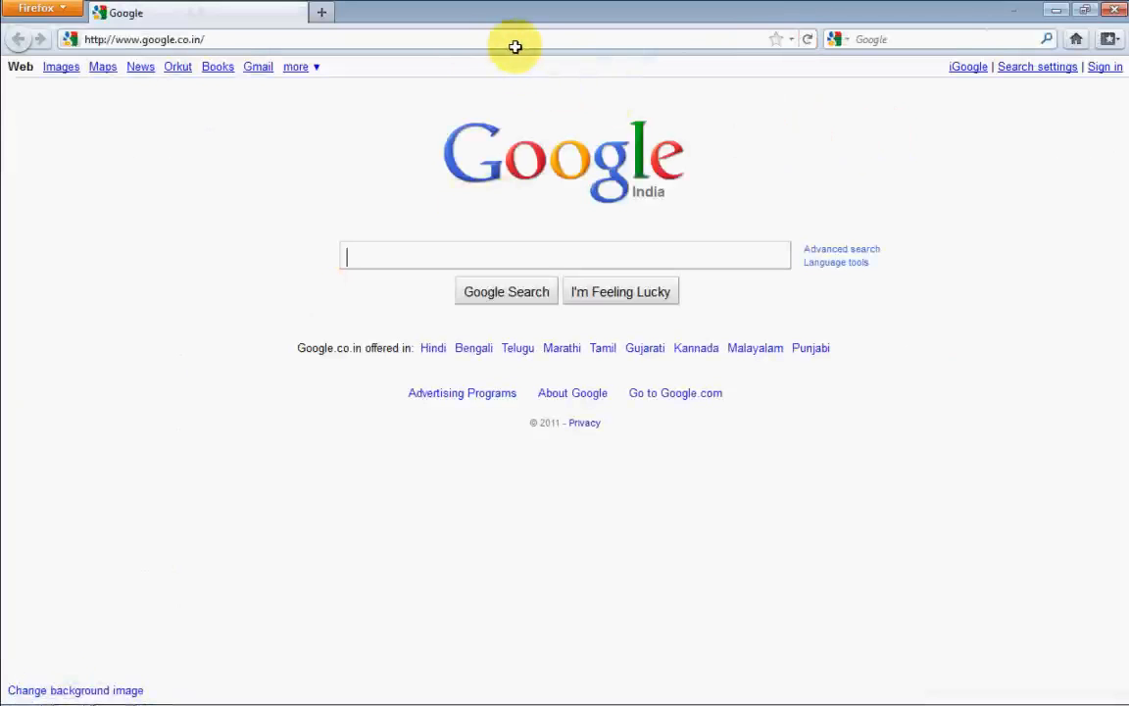
Step: Switch from the browser to the Excel workbook and examine the table's Location, Product Name and Units Sold columns
click(1059, 9)
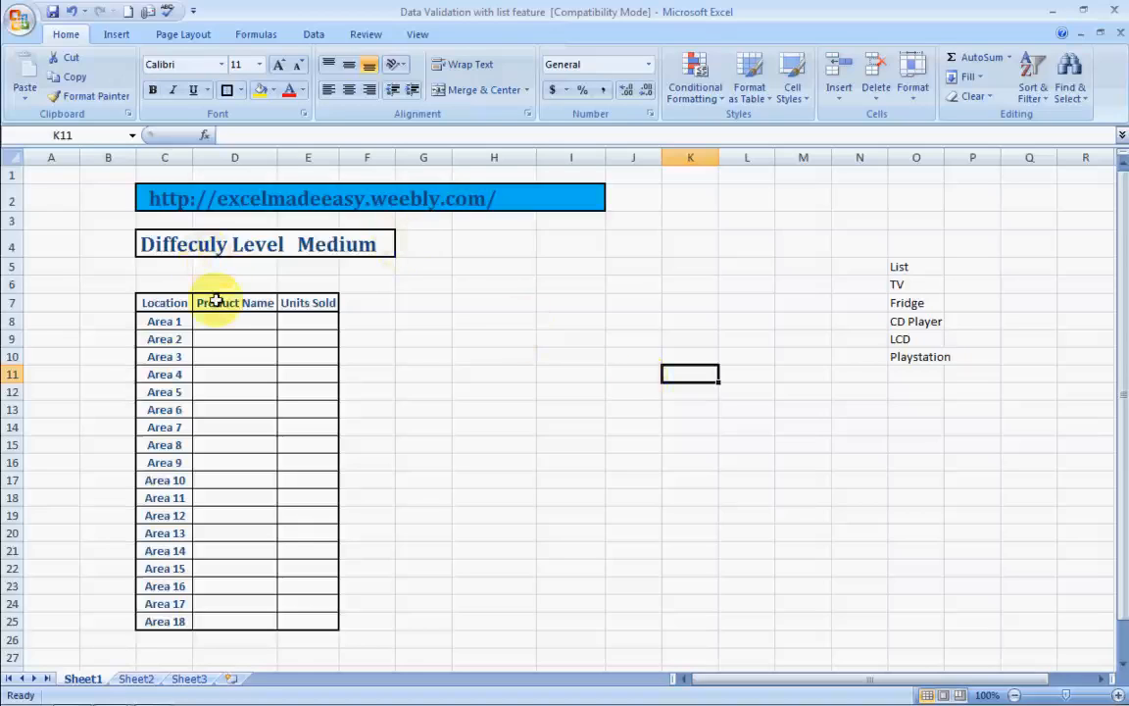
click(220, 339)
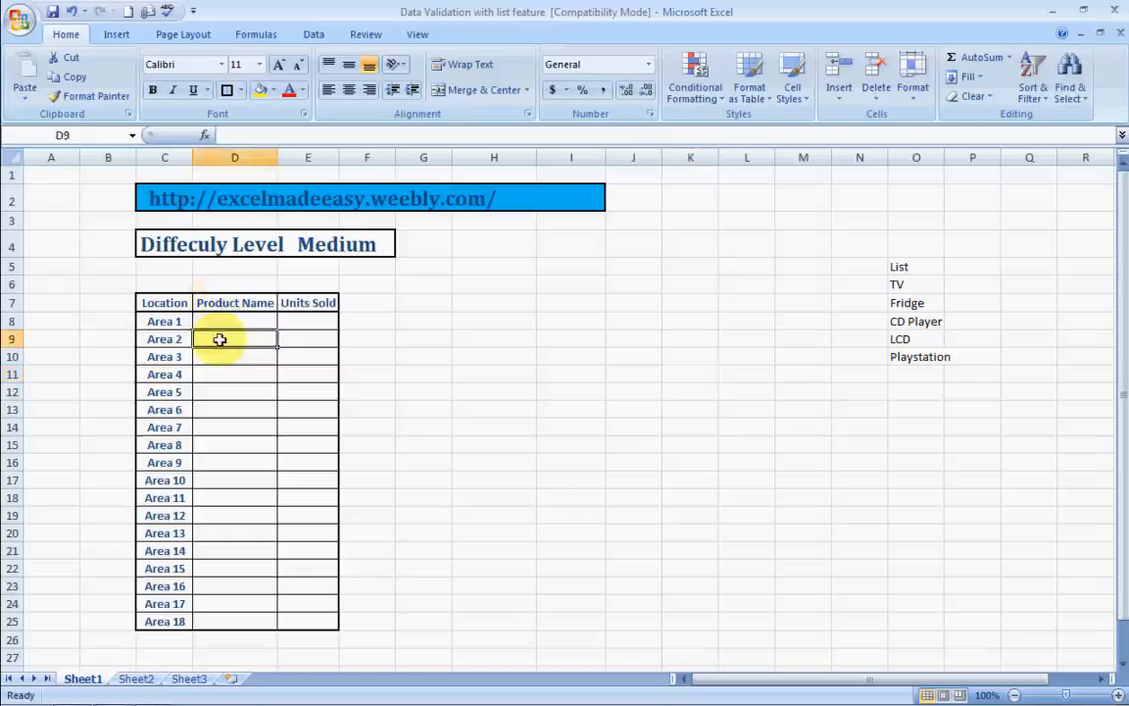
key(Left)
key(Up)
key(Up)
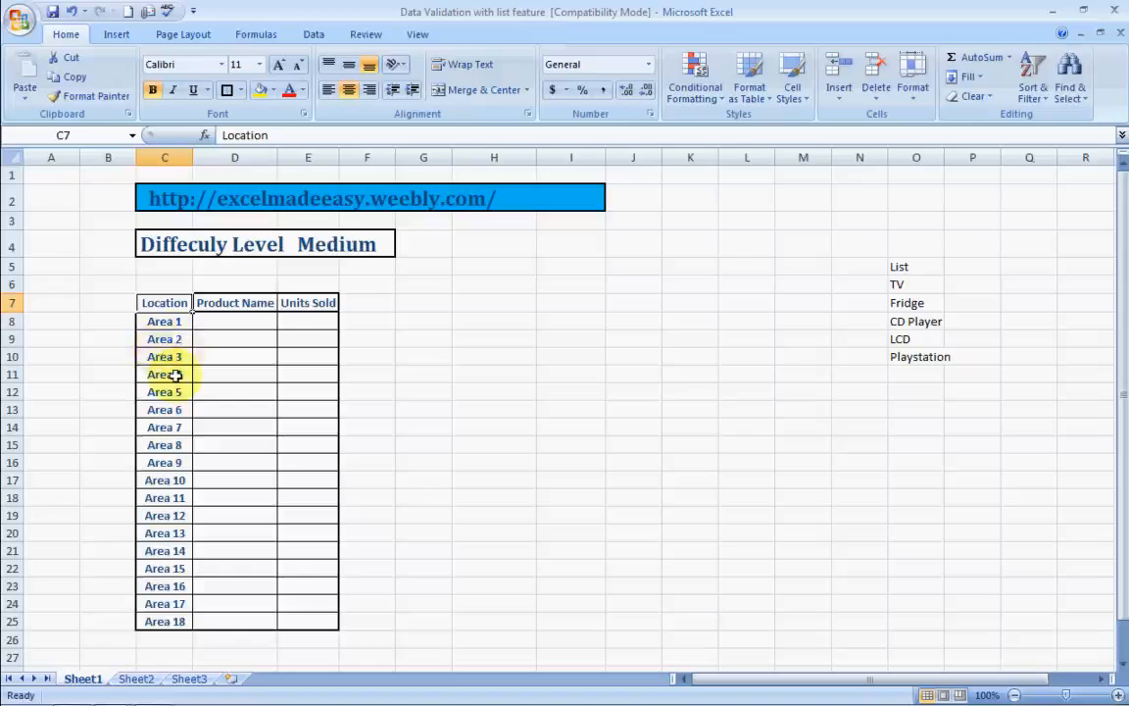
click(242, 319)
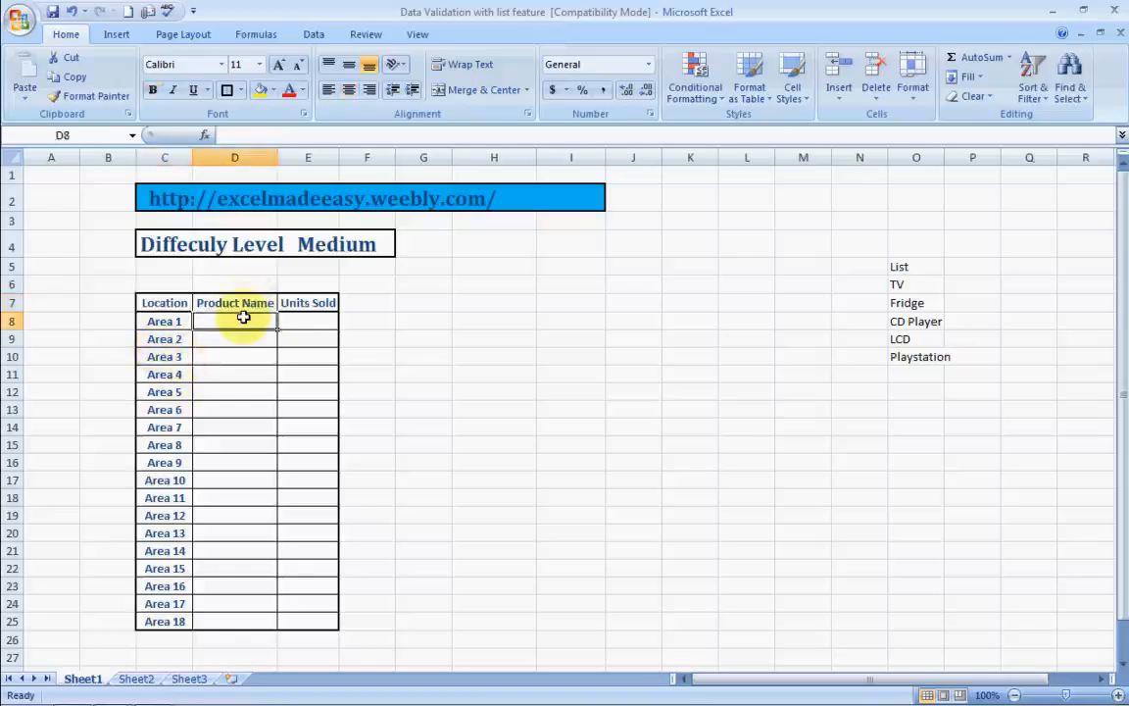
click(292, 317)
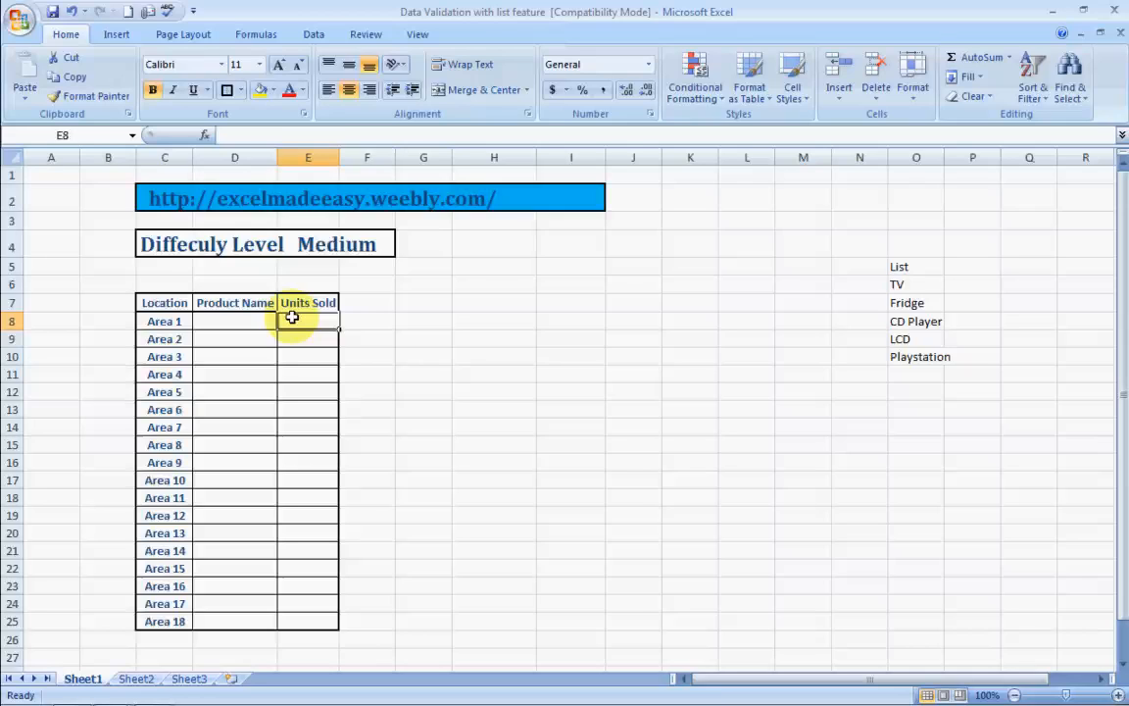
key(Down)
key(Down)
key(Down)
key(Left)
key(Up)
key(Up)
key(Up)
key(Right)
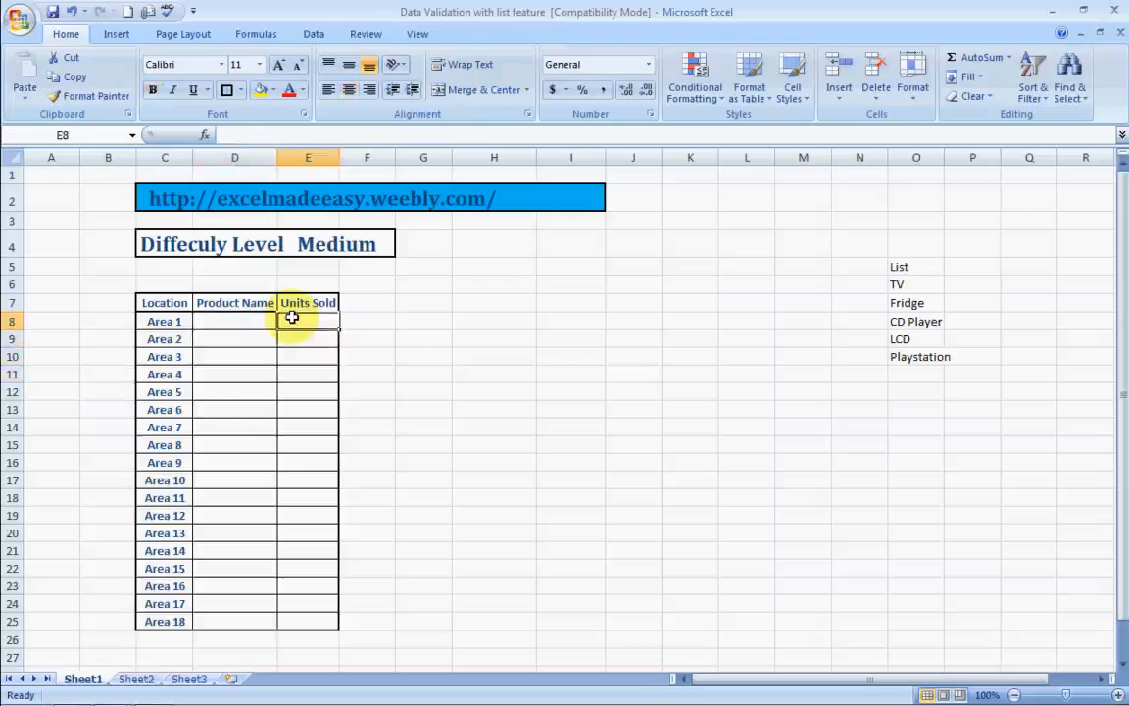
key(Left)
key(Down)
key(Down)
key(Down)
key(Right)
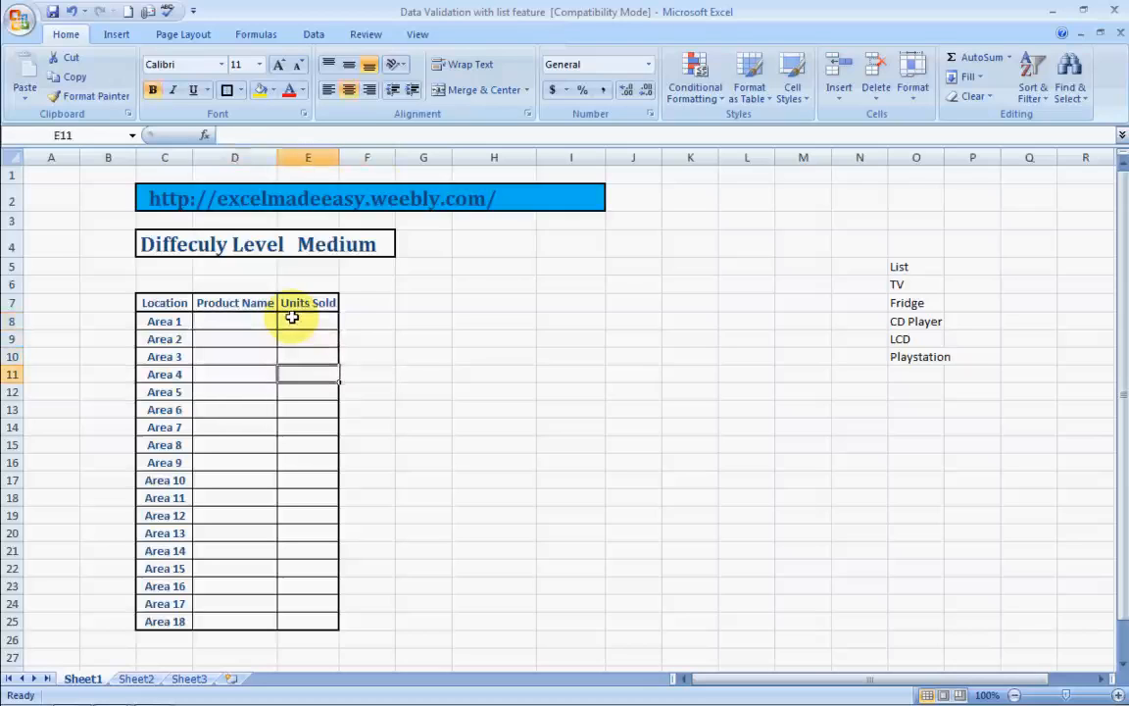
key(Left)
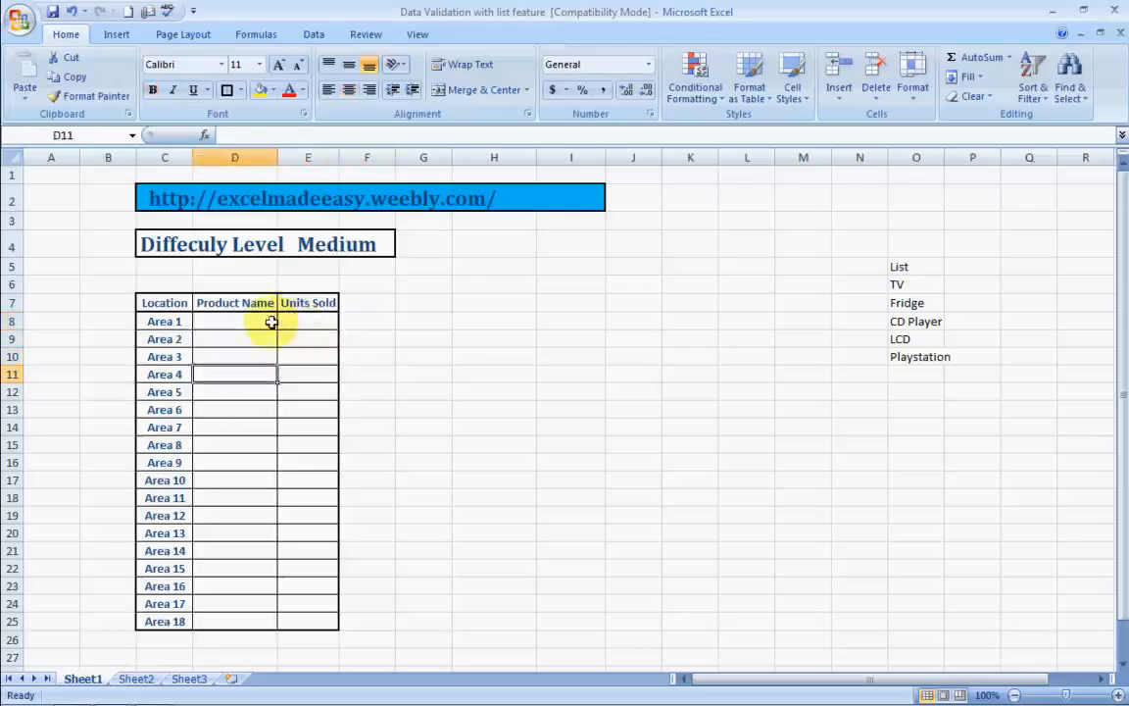
click(268, 324)
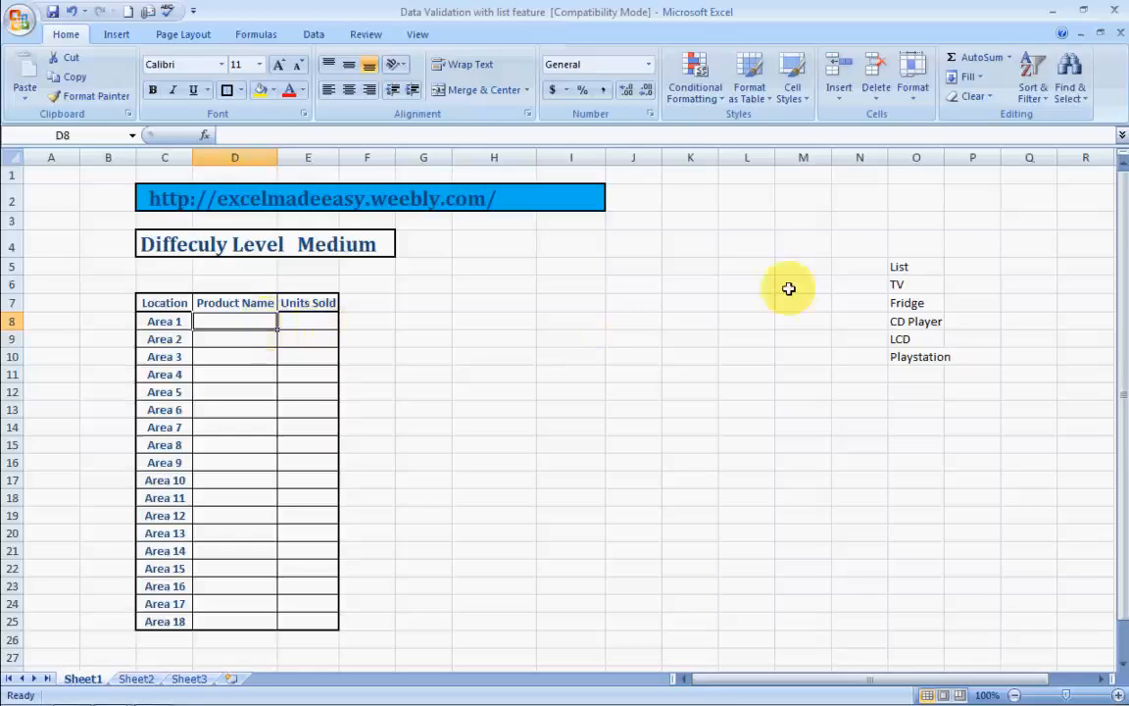
Step: Examine the product list in O6:O10 and the first Product Name cell, D8, where those products belong
click(897, 285)
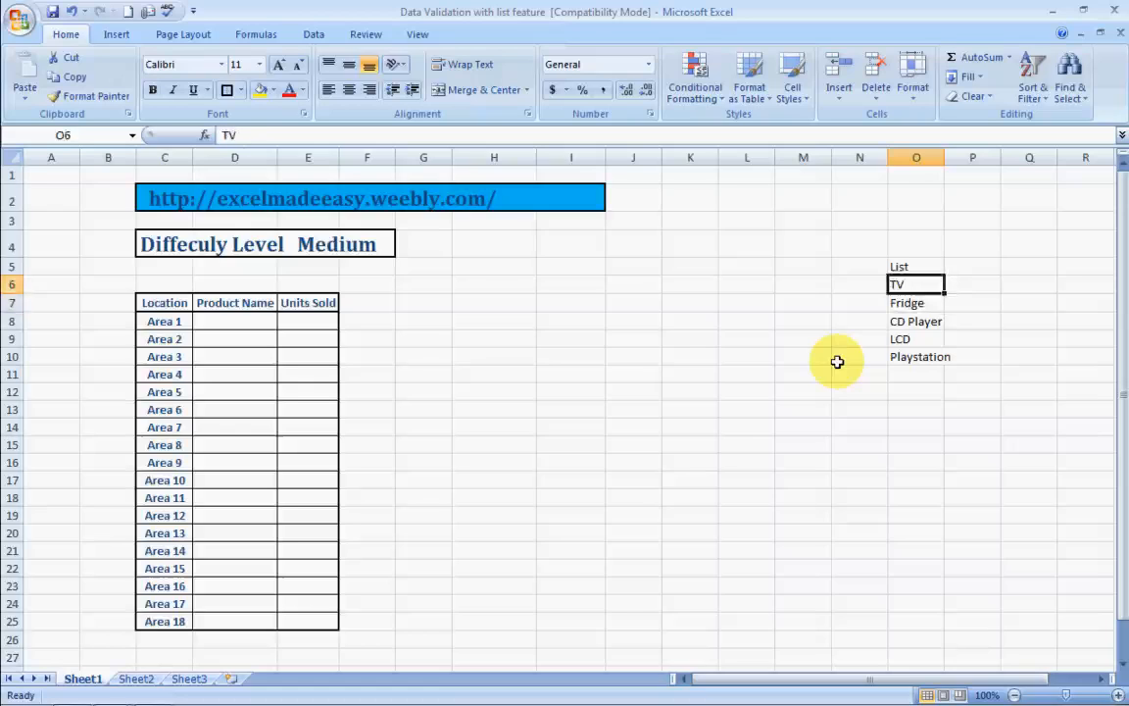
key(Down)
key(Down)
key(Down)
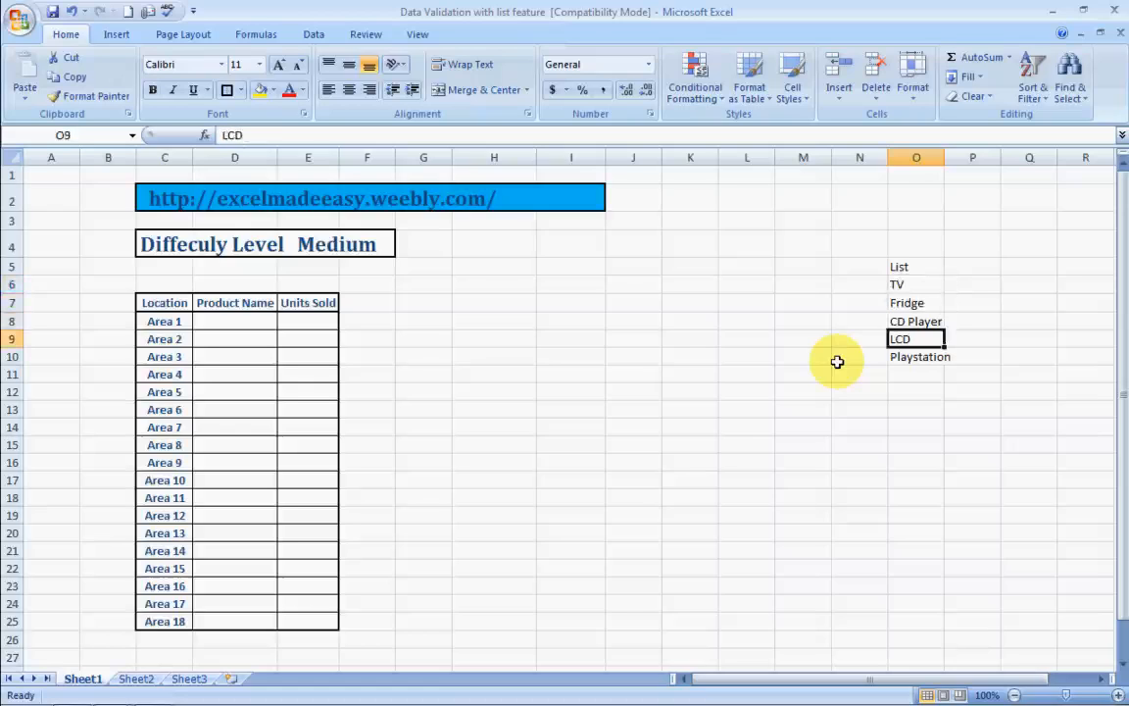
key(Down)
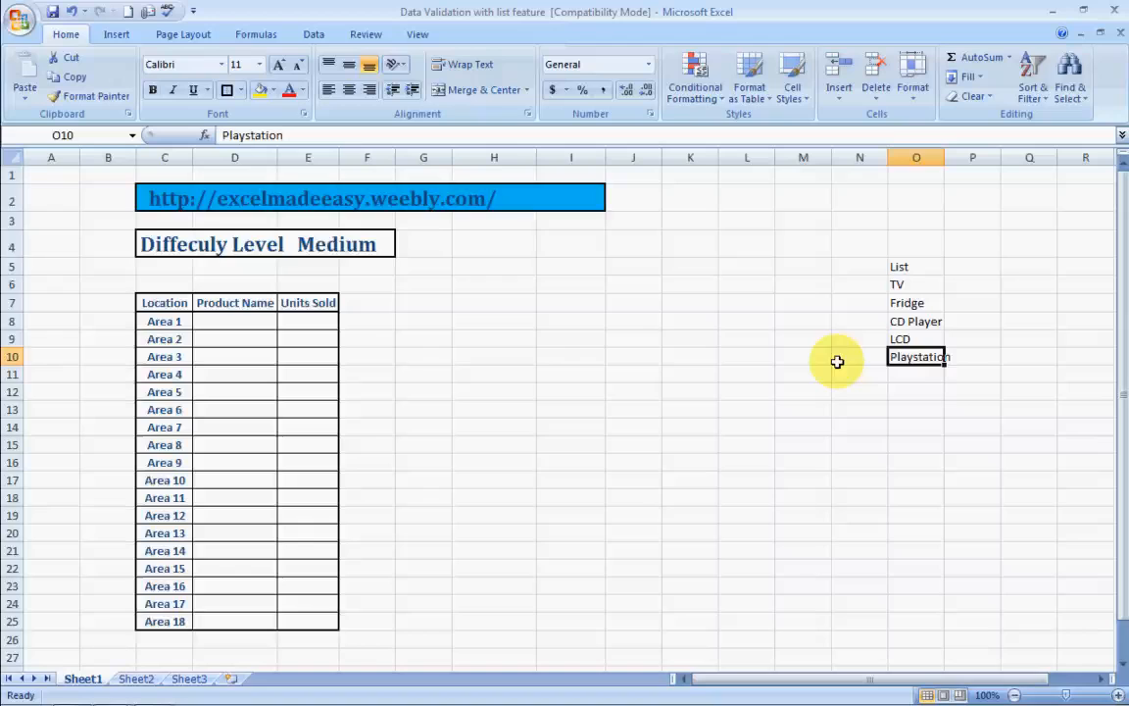
key(Left)
key(Left)
key(Left)
key(Left)
key(Left)
key(Left)
key(Left)
key(Left)
key(Left)
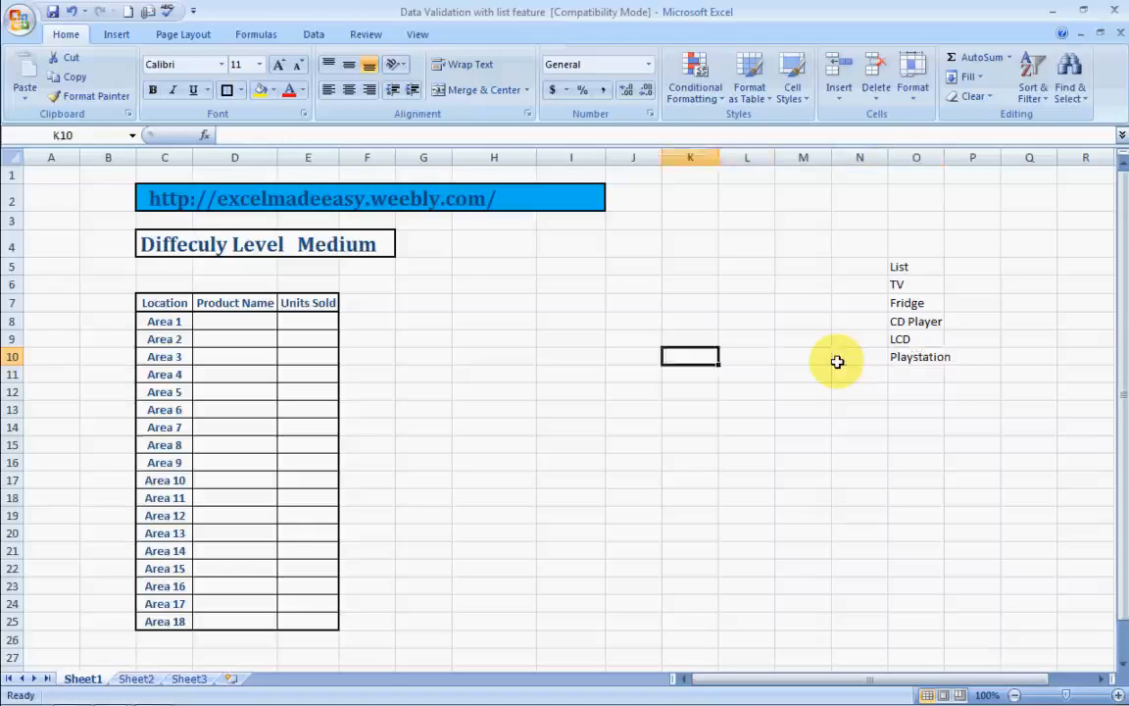
key(Left)
key(Left)
key(Up)
key(Up)
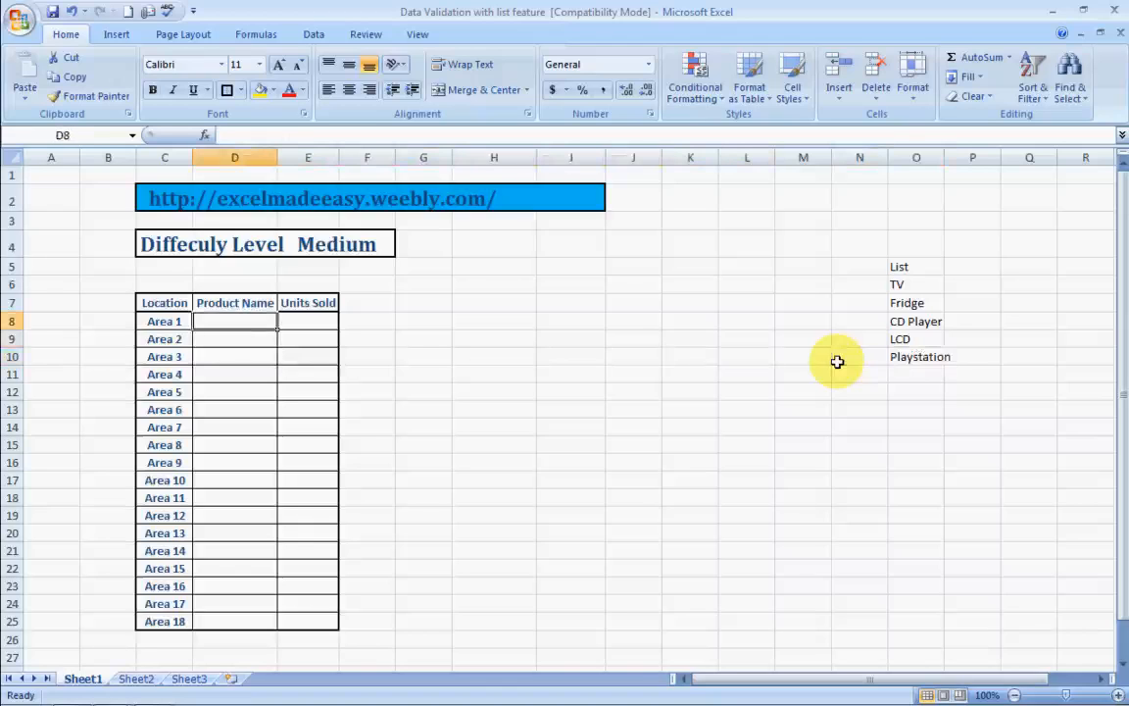
key(Right)
key(Right)
key(Right)
key(Right)
key(Right)
key(Right)
key(Right)
key(Right)
key(Right)
key(Right)
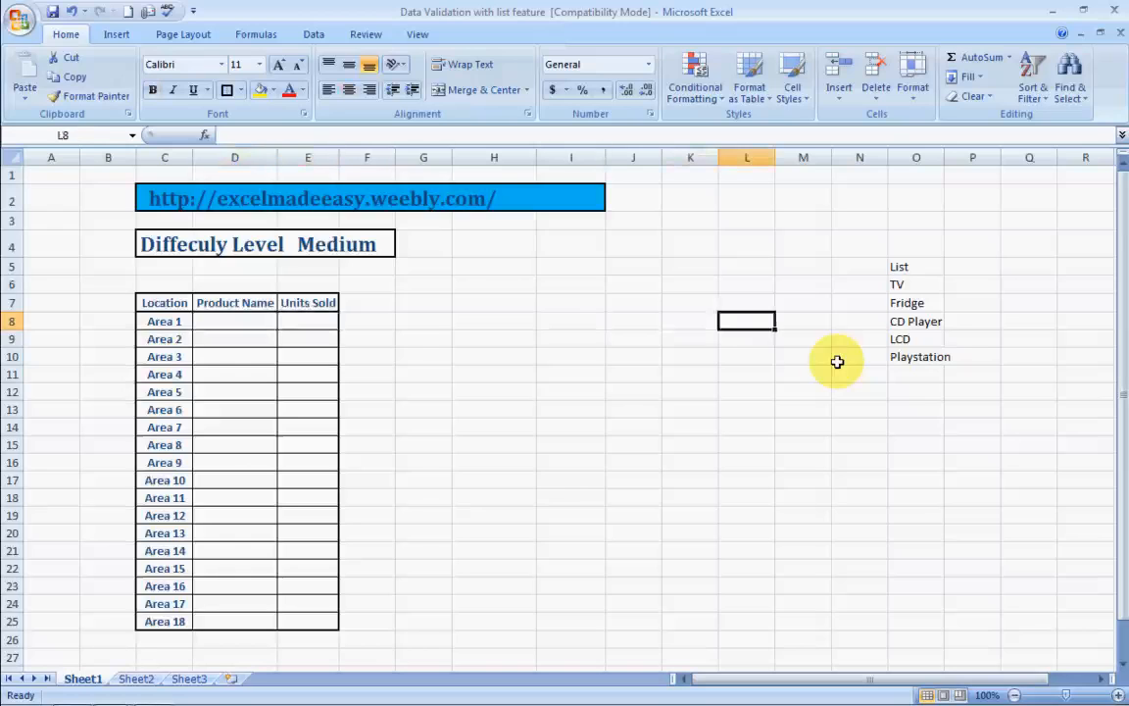
key(Up)
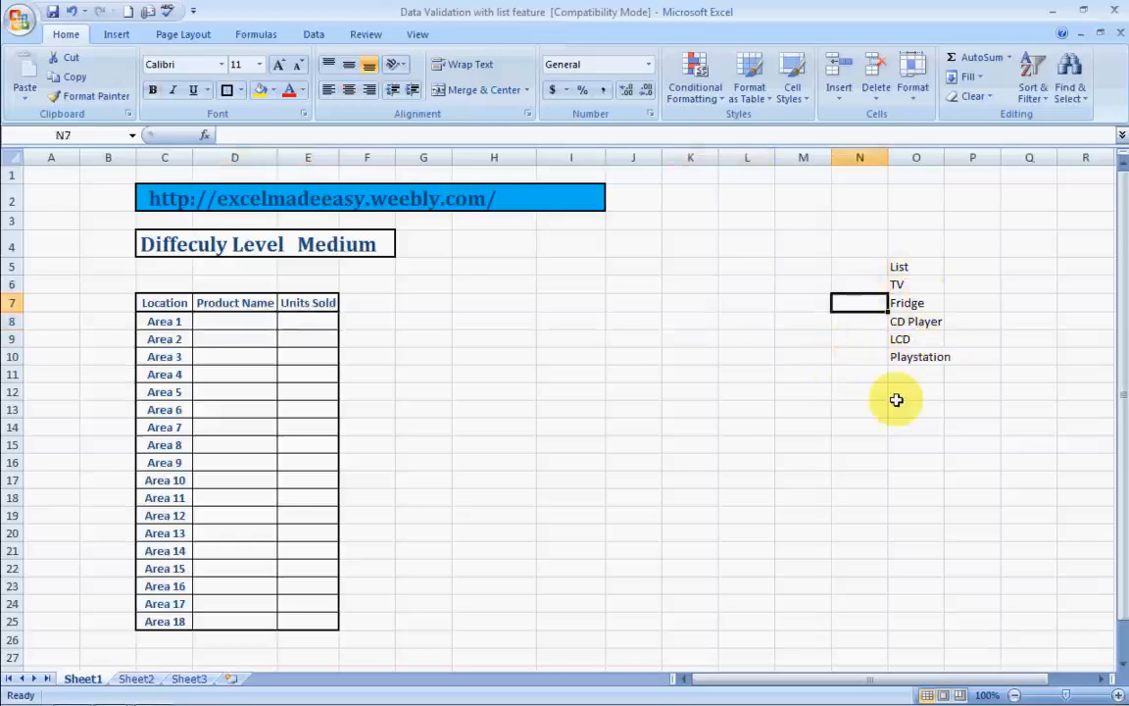
Step: Open Data Validation for cell N7 and set the allowed criteria to List
click(313, 35)
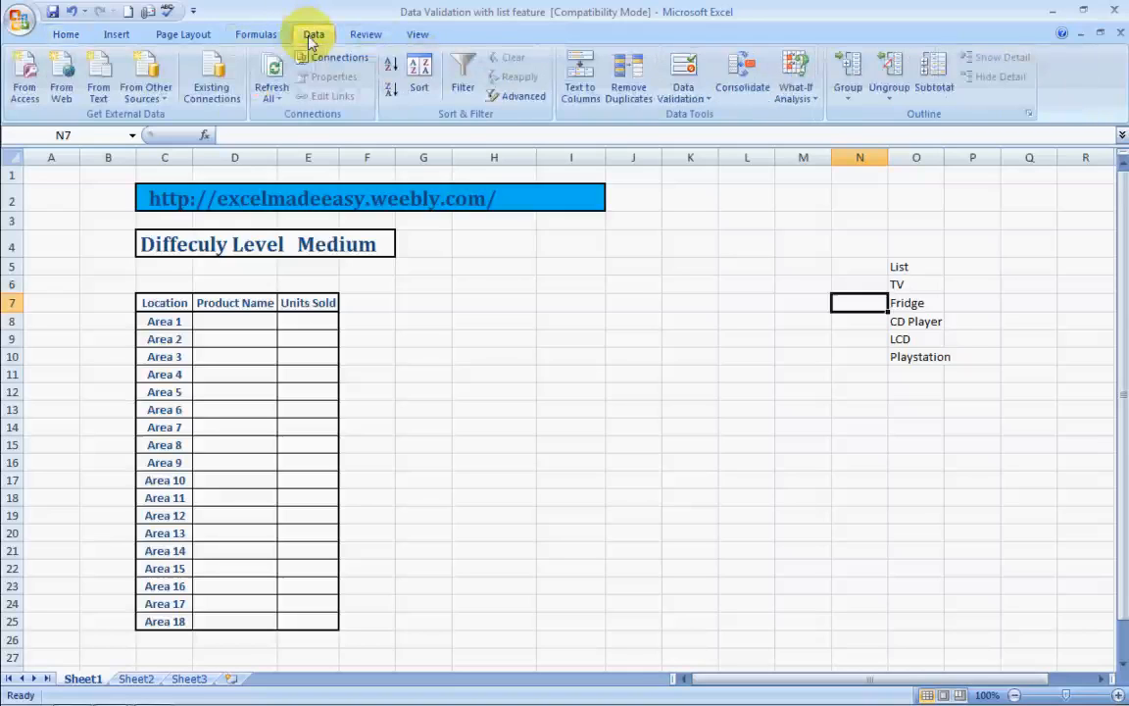
click(700, 96)
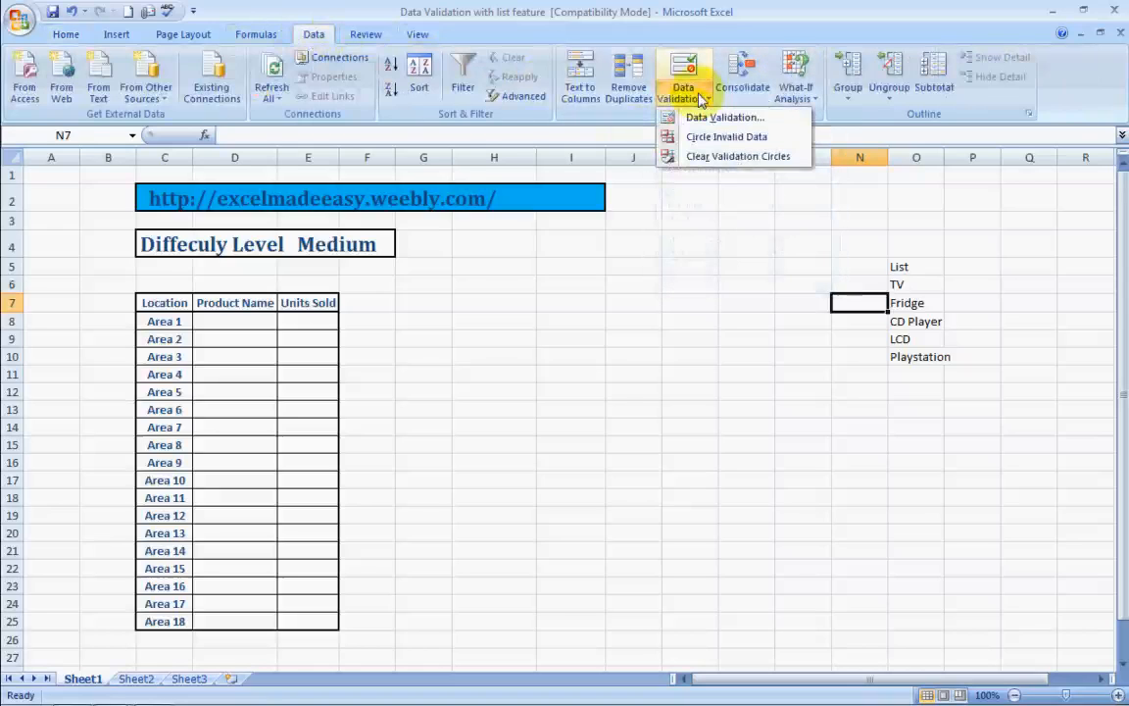
click(712, 119)
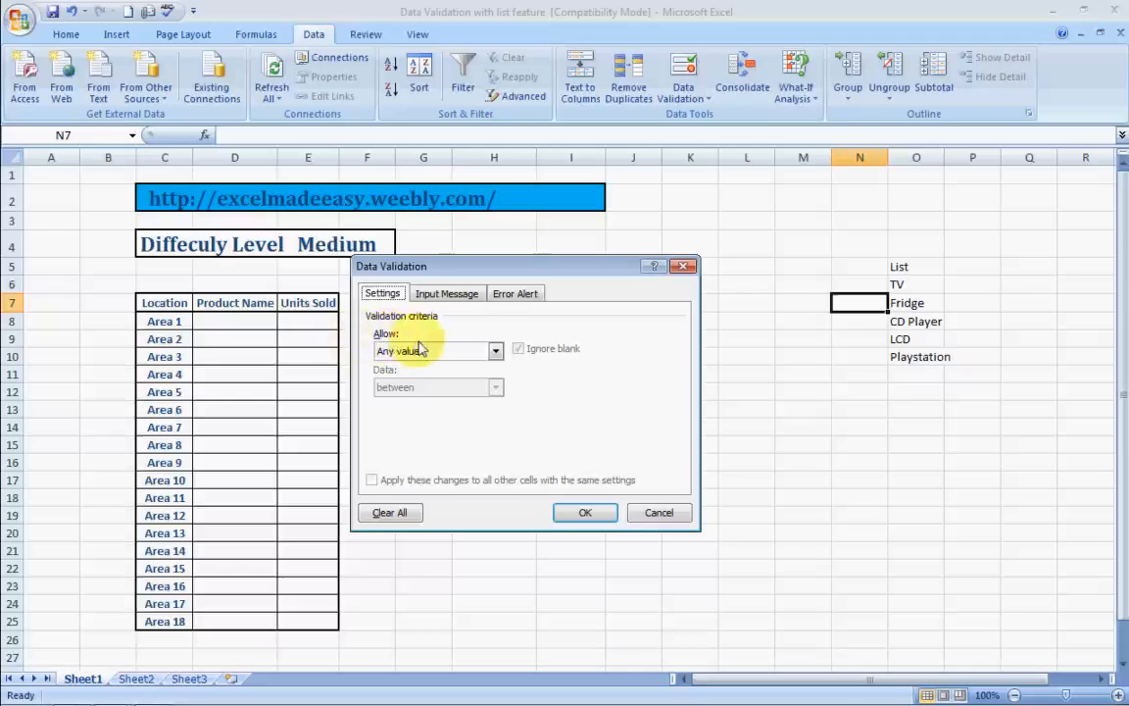
click(497, 352)
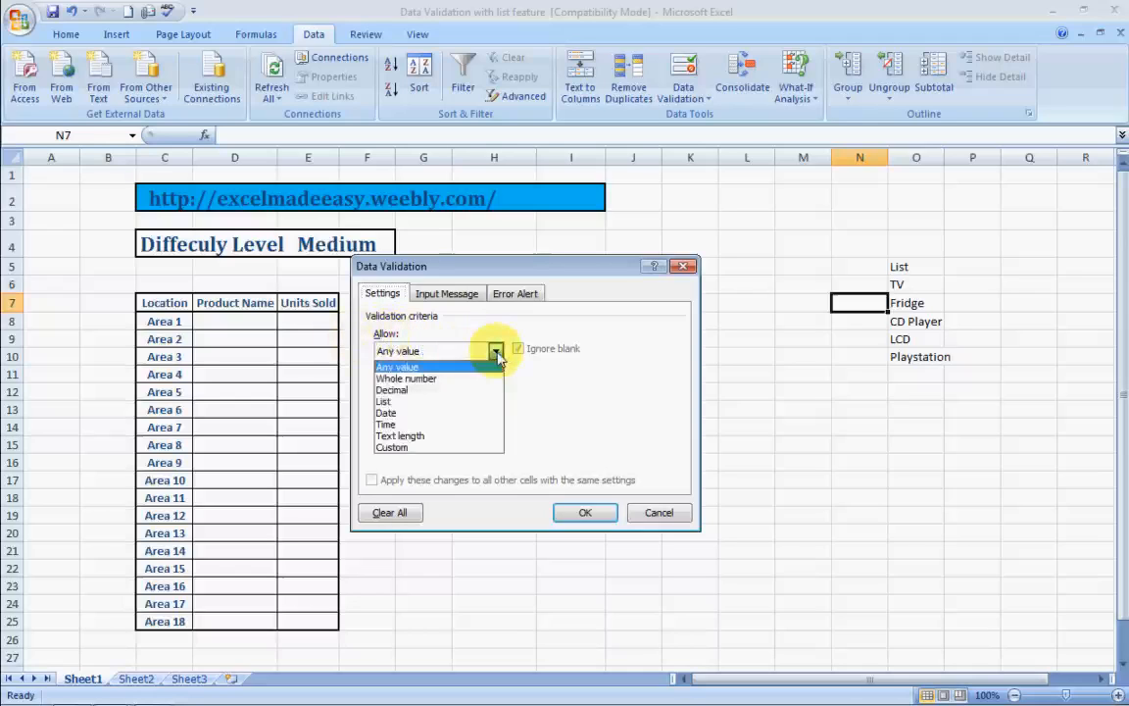
click(387, 401)
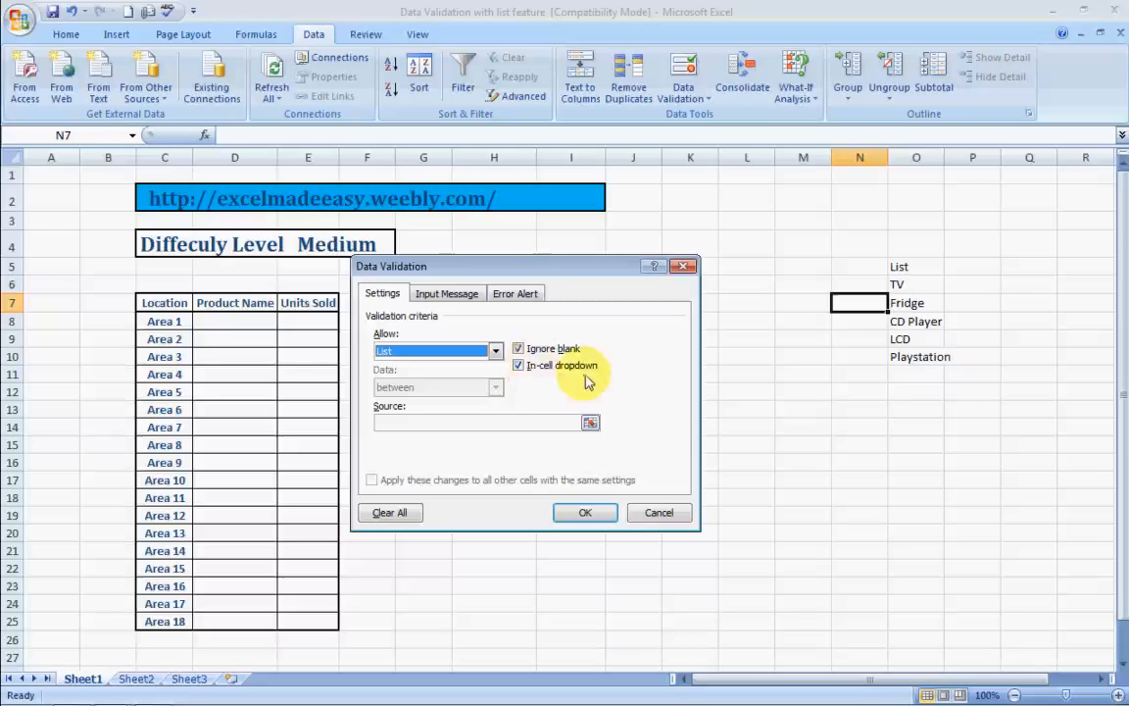
click(495, 351)
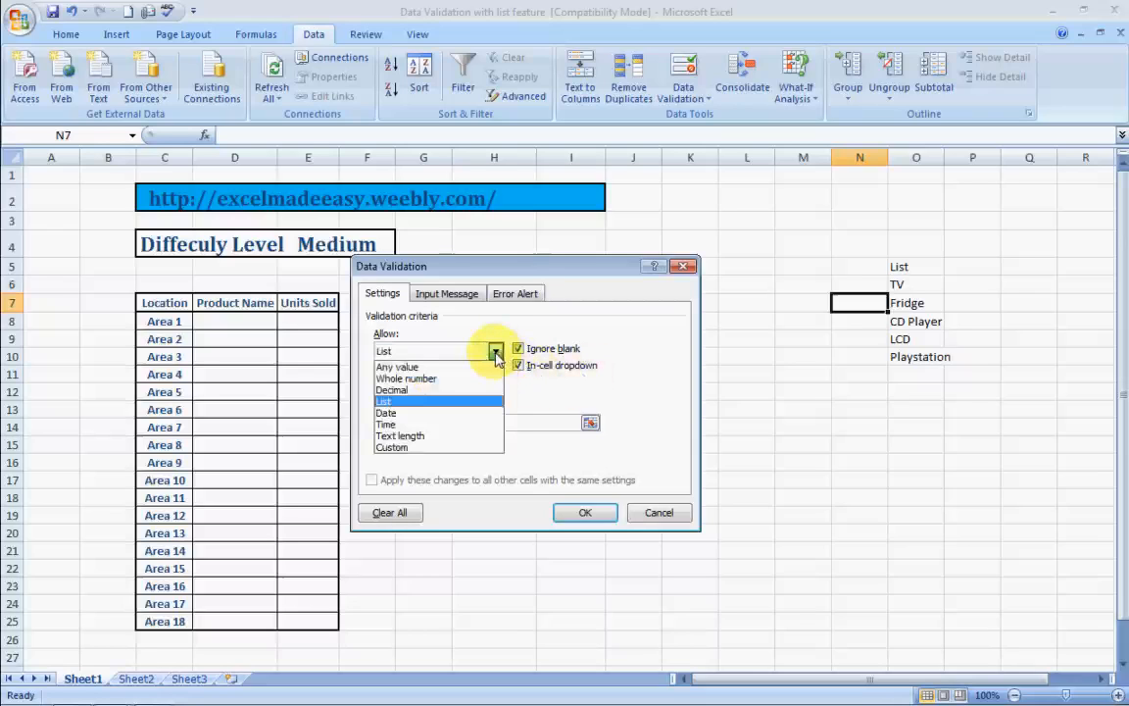
click(496, 353)
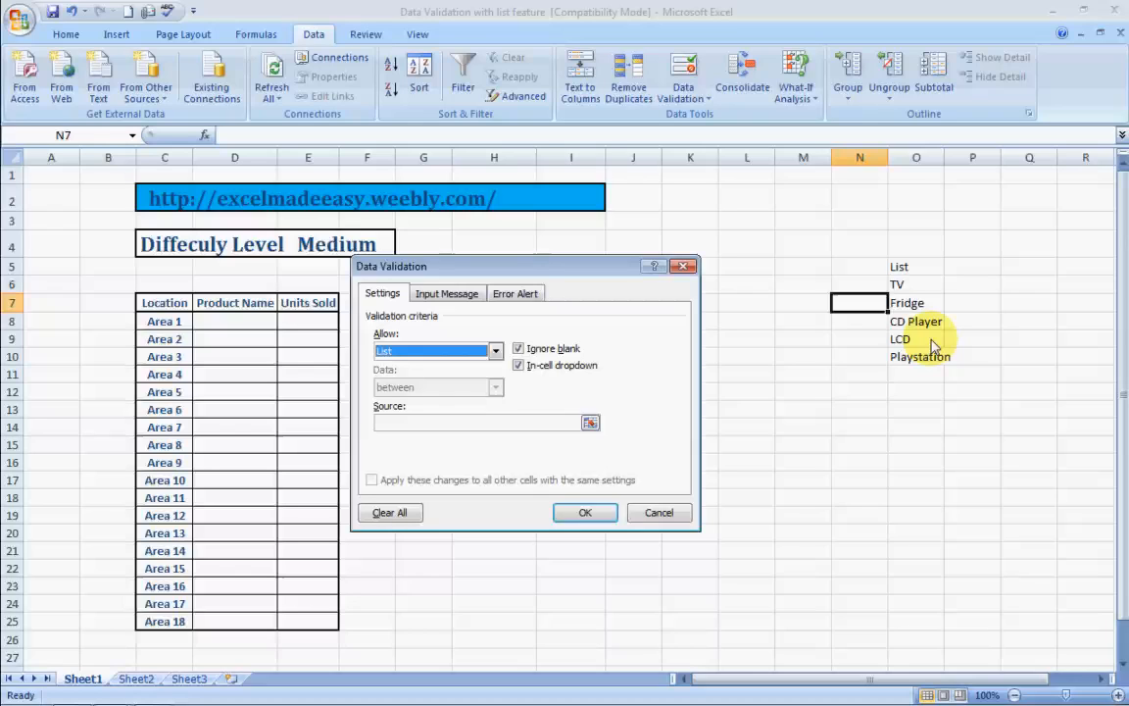
click(495, 351)
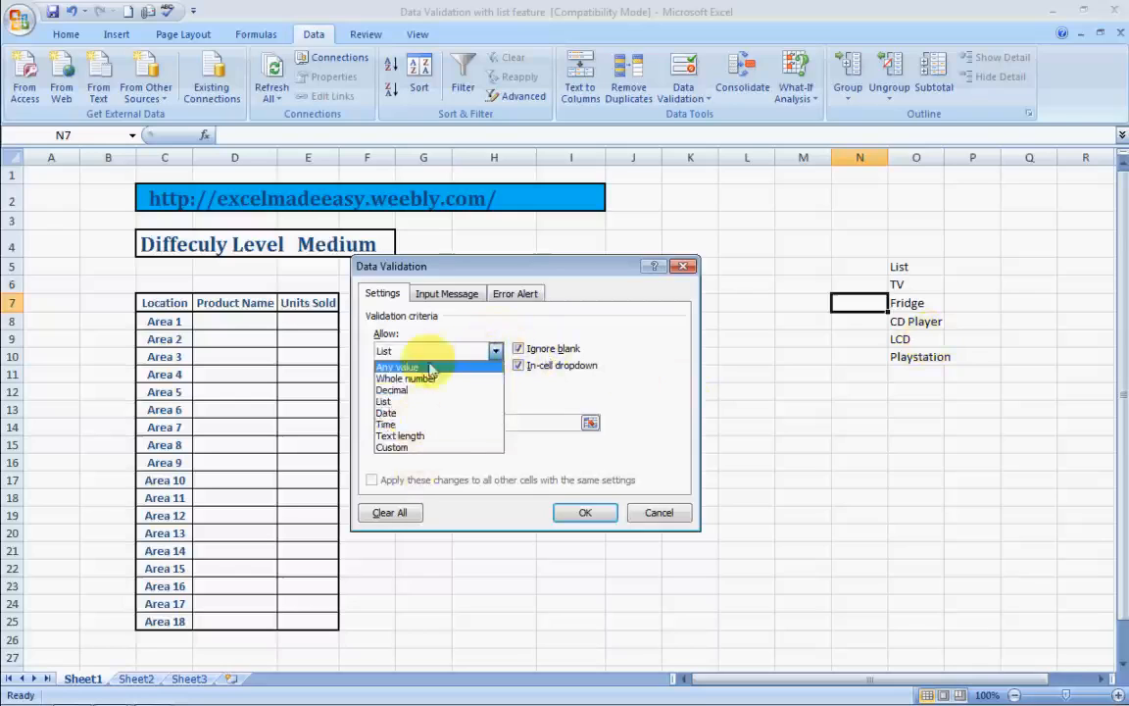
click(496, 352)
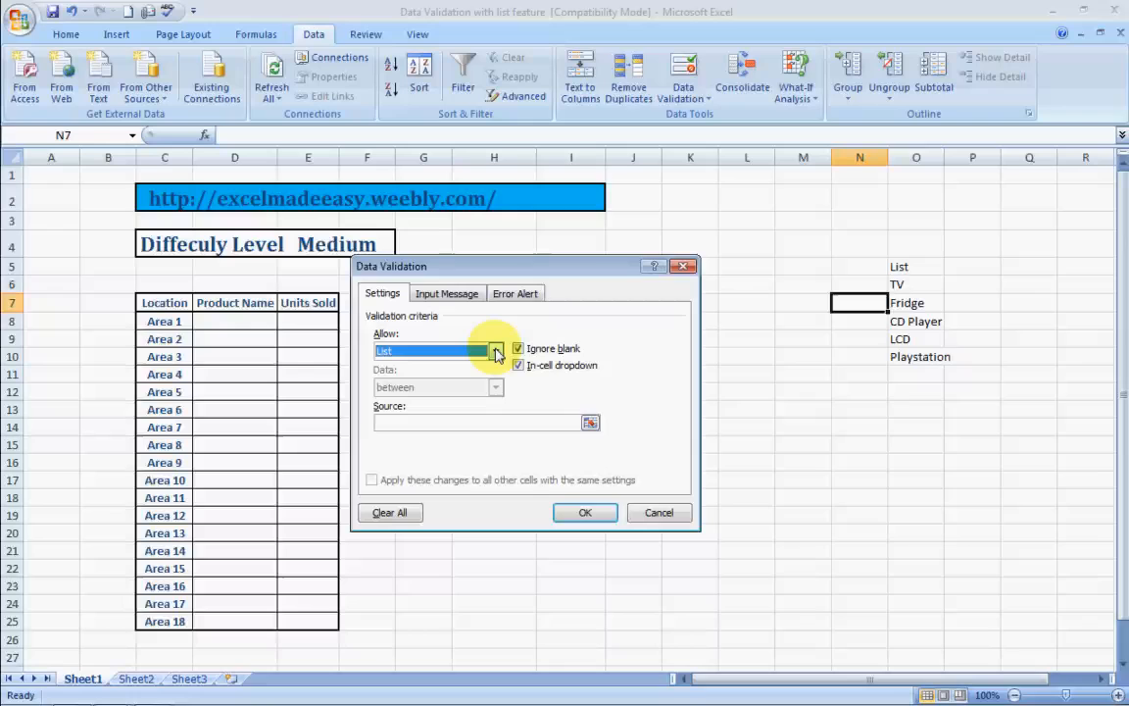
Step: Set the source of N7's validation list to =$O$6:$O$10 and apply the rule
click(423, 422)
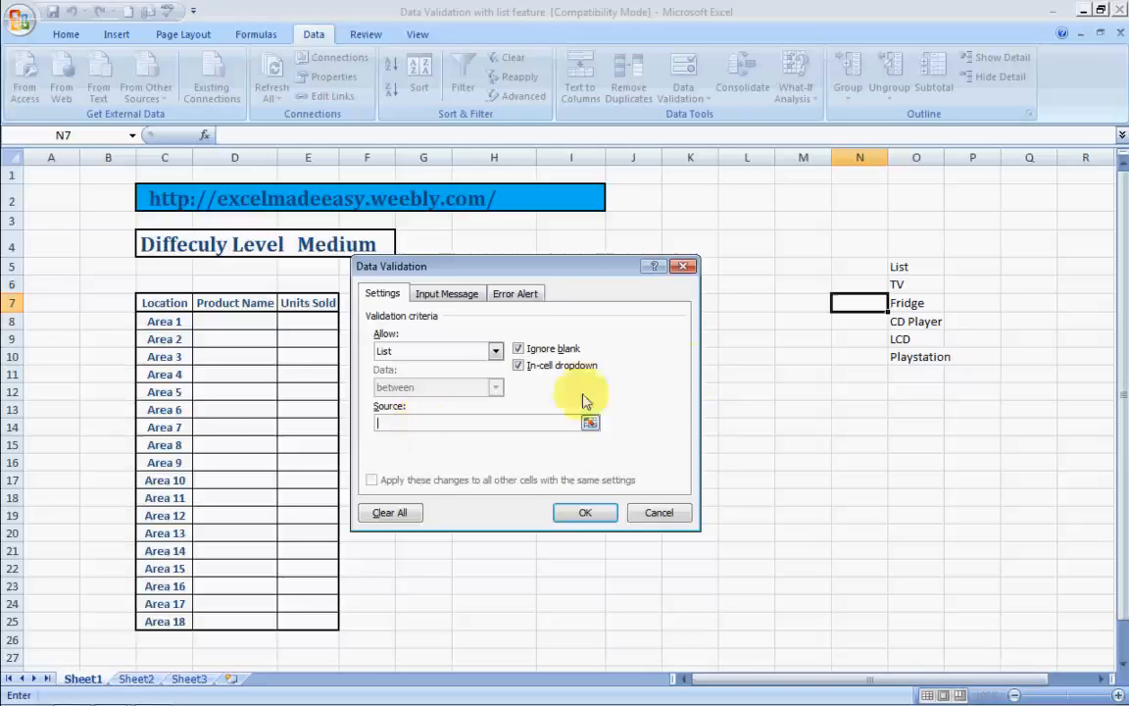
click(901, 286)
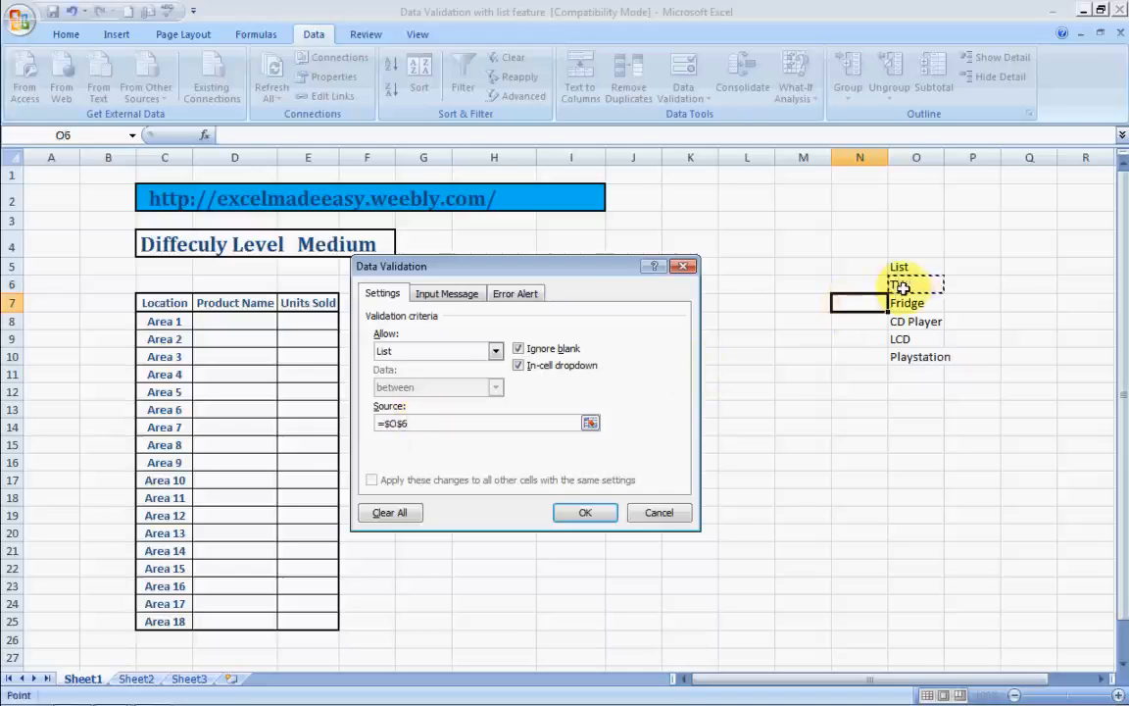
key(shift+Down)
key(shift+Down)
key(shift+Down)
key(shift+Down)
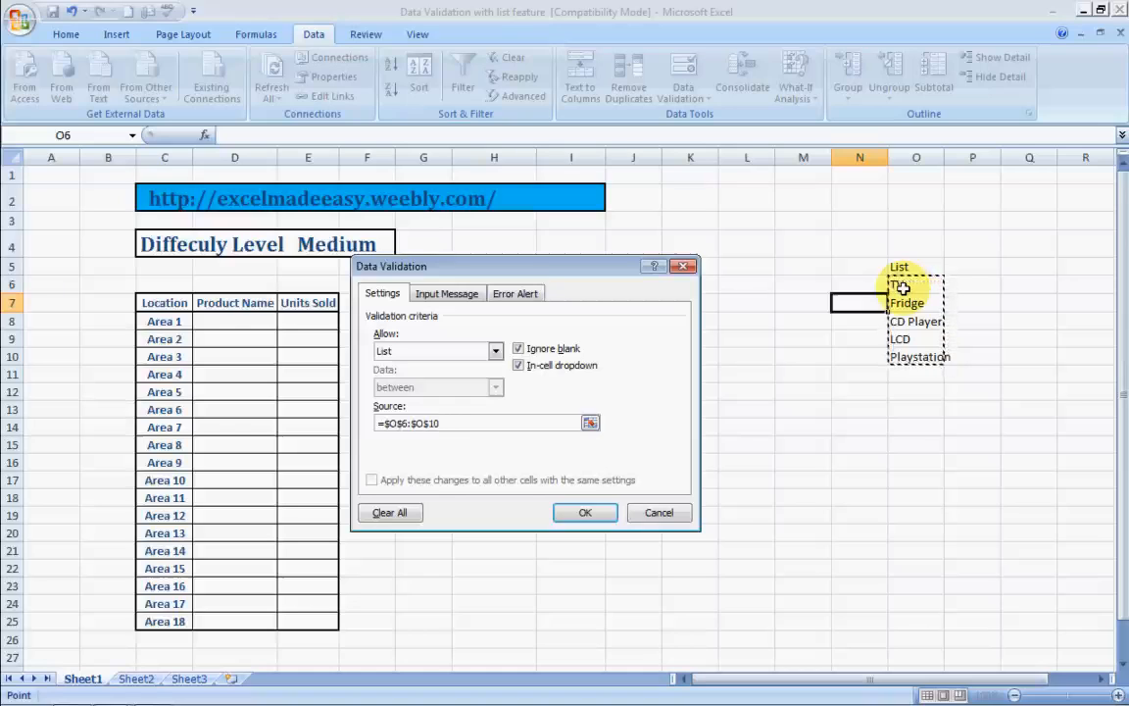
key(Return)
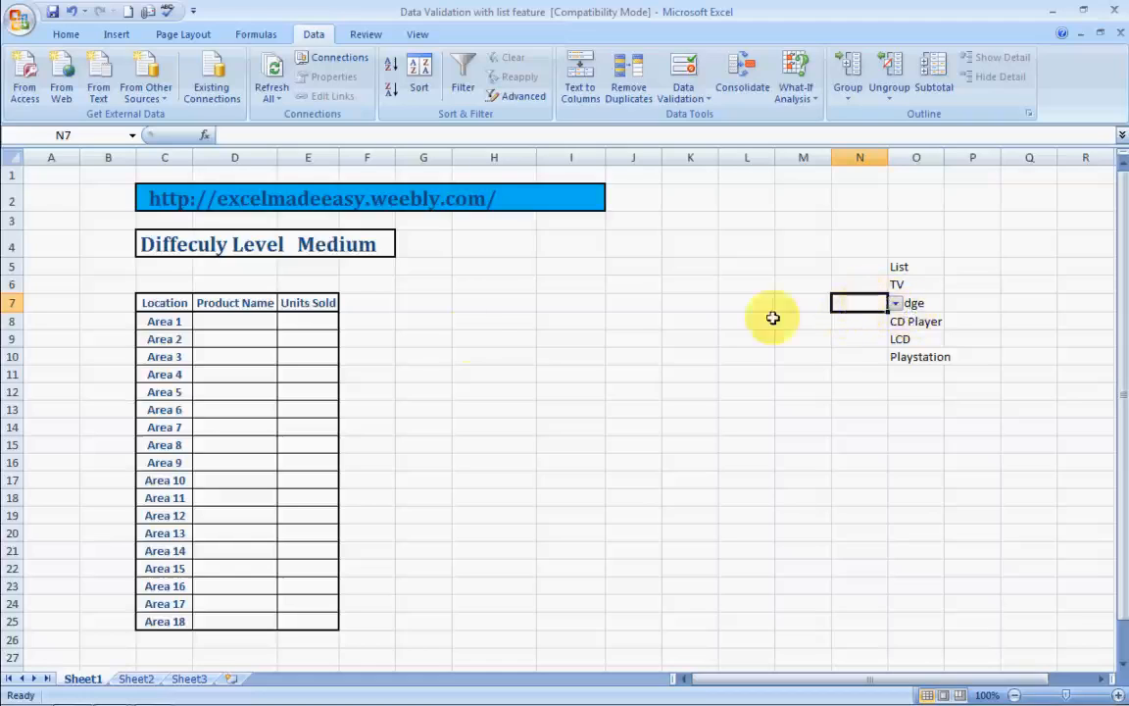
Step: Open Data Validation for cell D8, the Area 1 product name, and set the allowed criteria to List
click(254, 319)
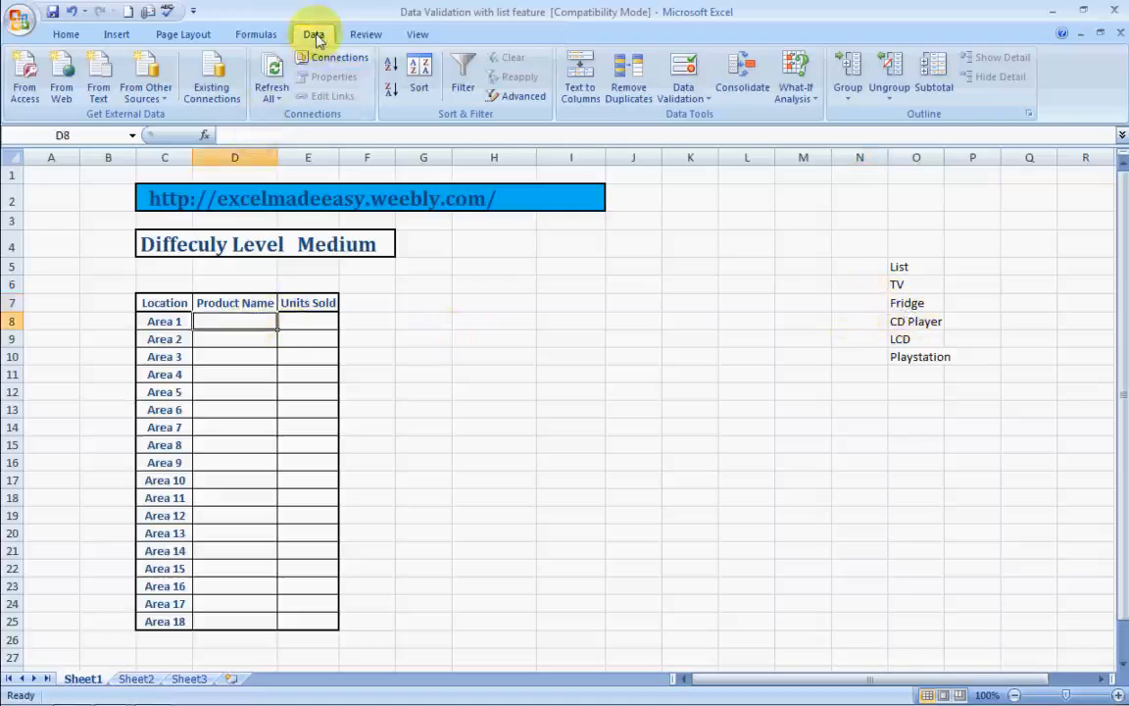
click(685, 96)
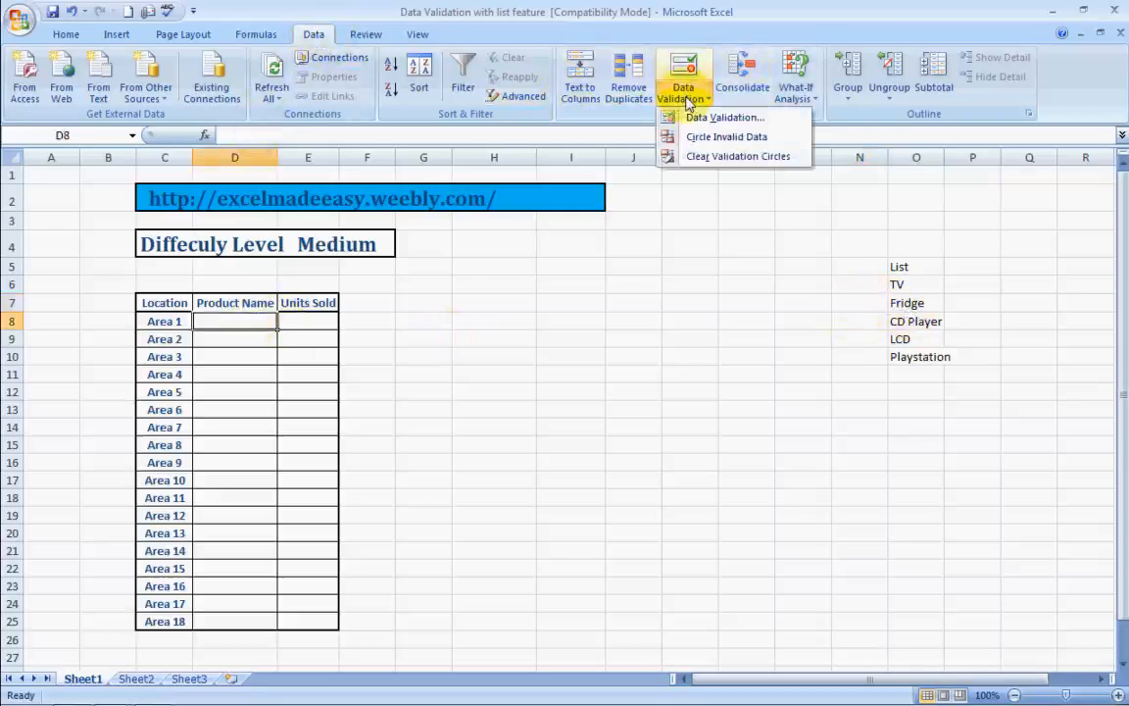
click(697, 117)
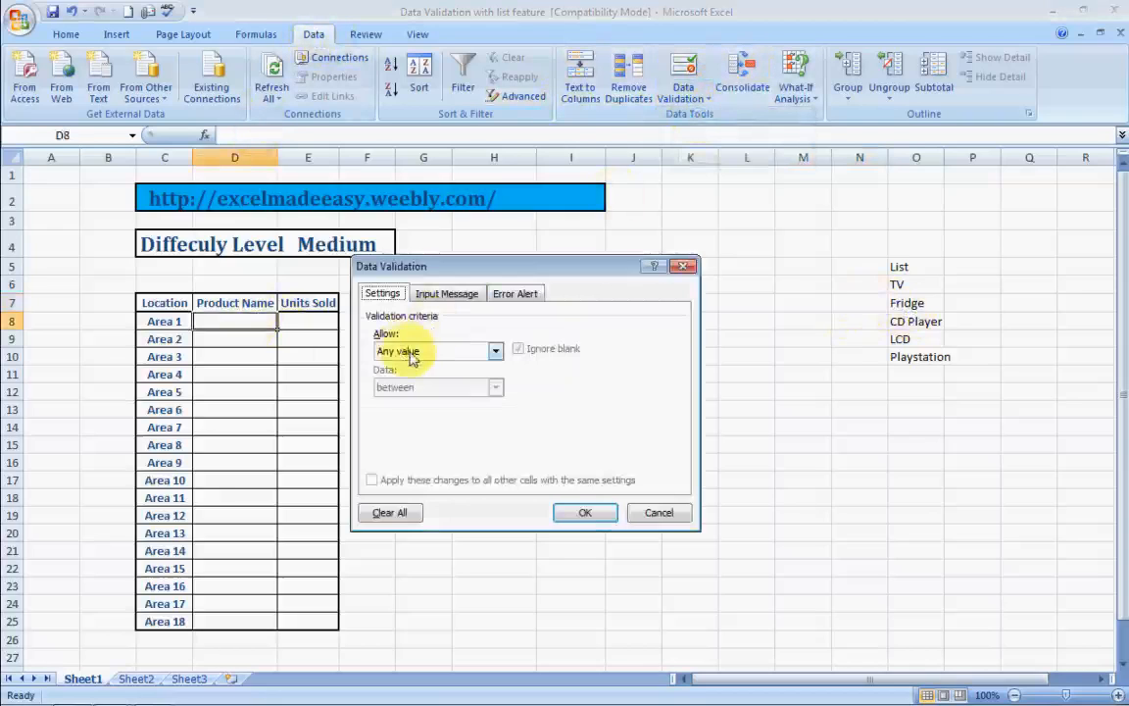
click(424, 351)
click(393, 401)
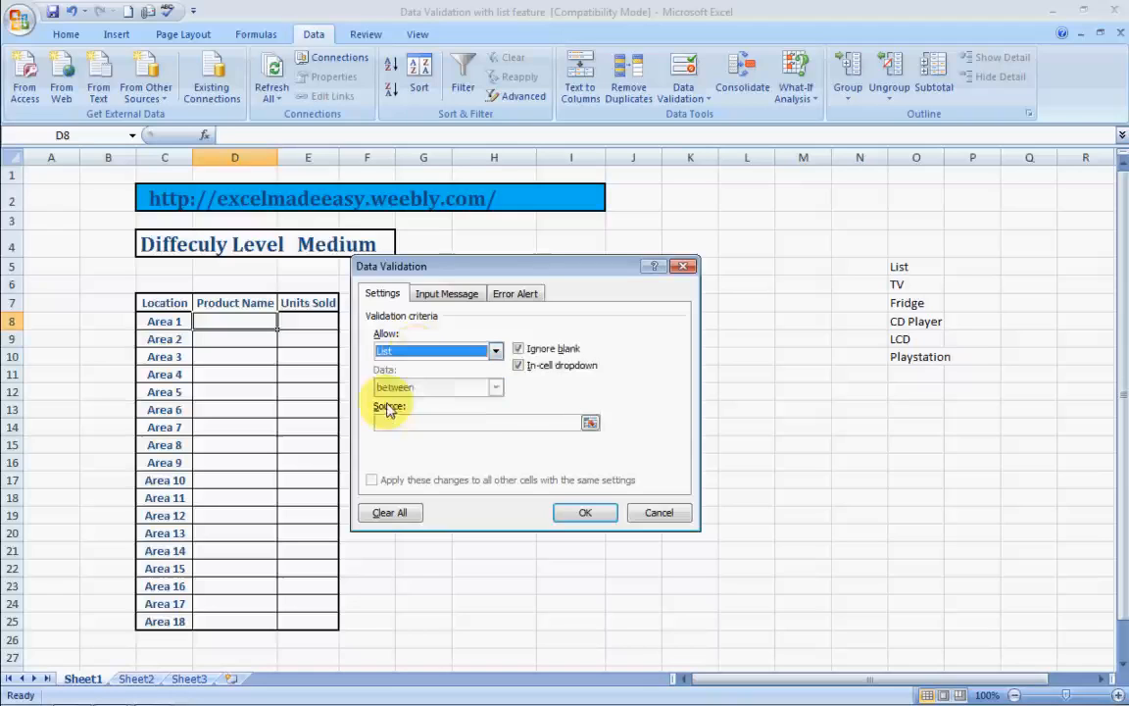
Step: Set the source of D8's validation list to =$O$6:$O$10 and apply the rule
click(457, 427)
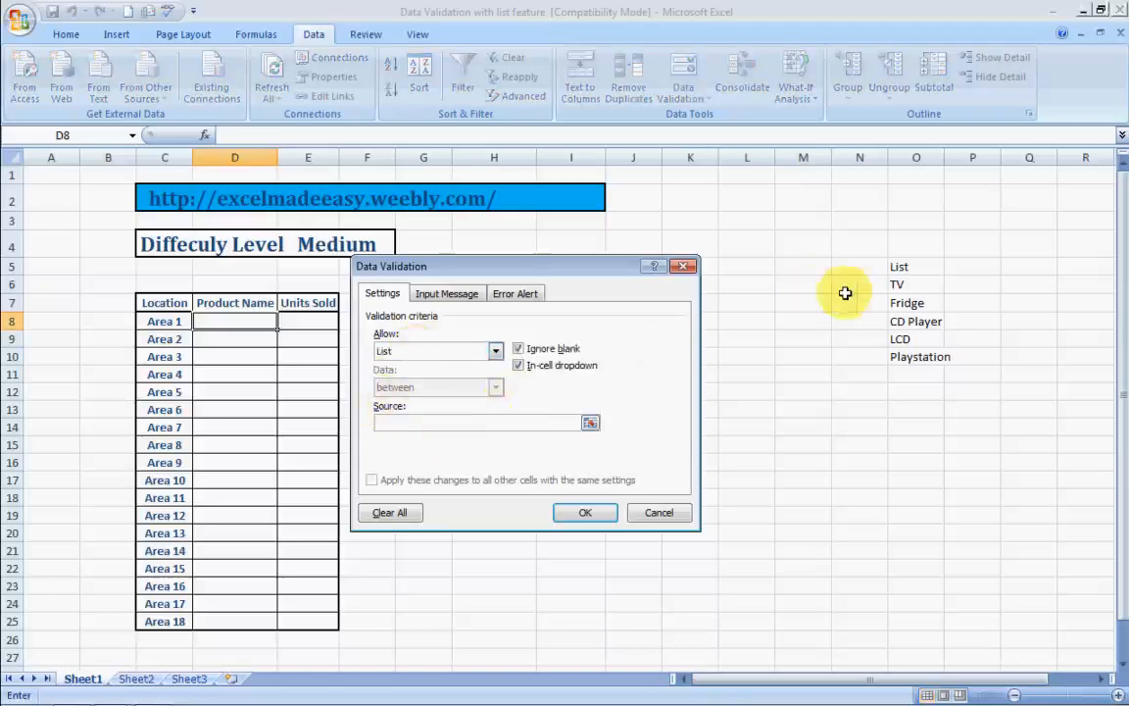
click(895, 286)
key(shift+Down)
key(shift+Down)
key(shift+Down)
key(shift+Down)
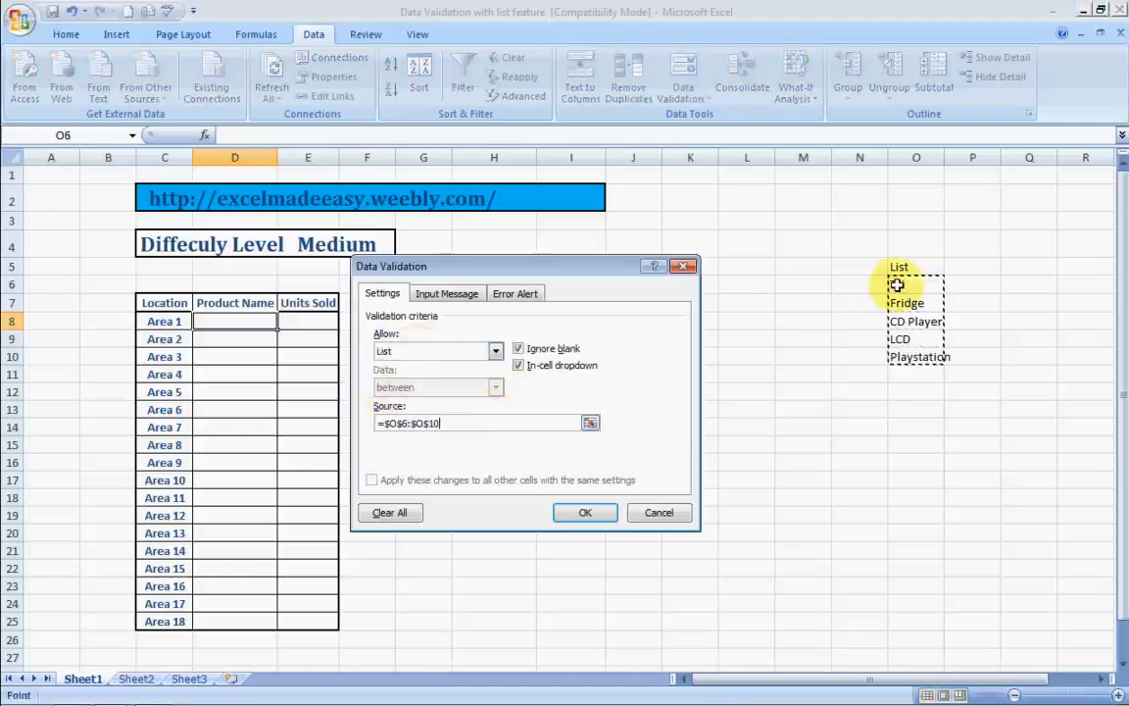
key(Return)
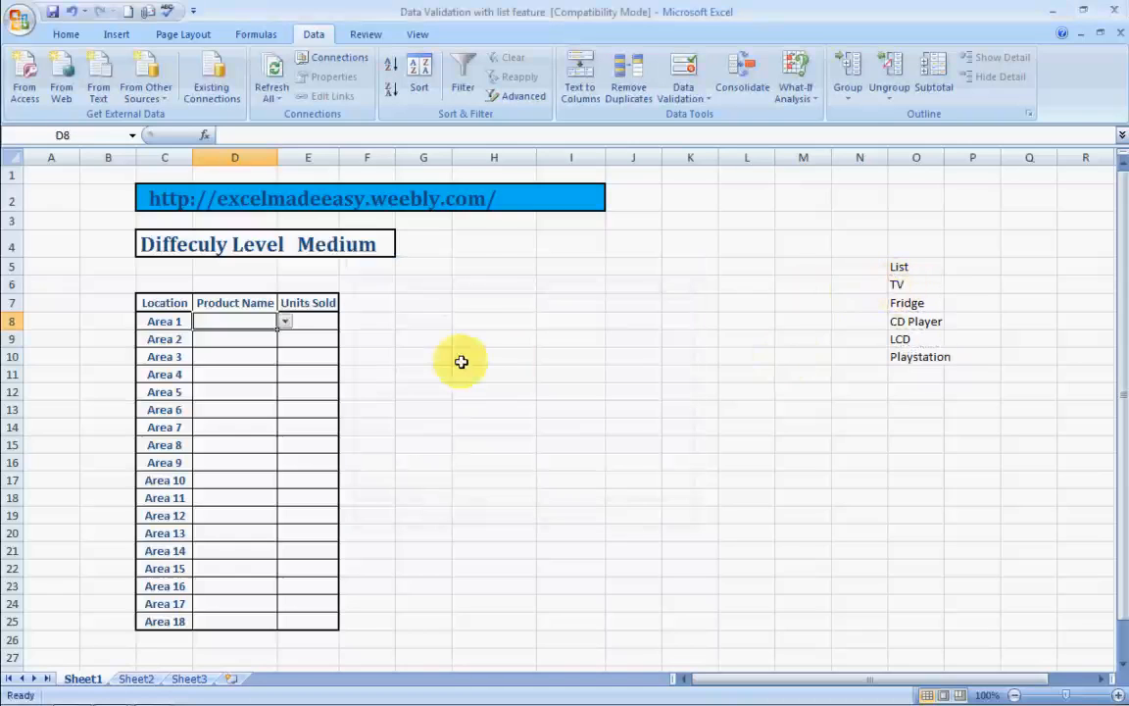
Step: Test D8's drop-down list by choosing Playstation and replacing it with TV
click(284, 322)
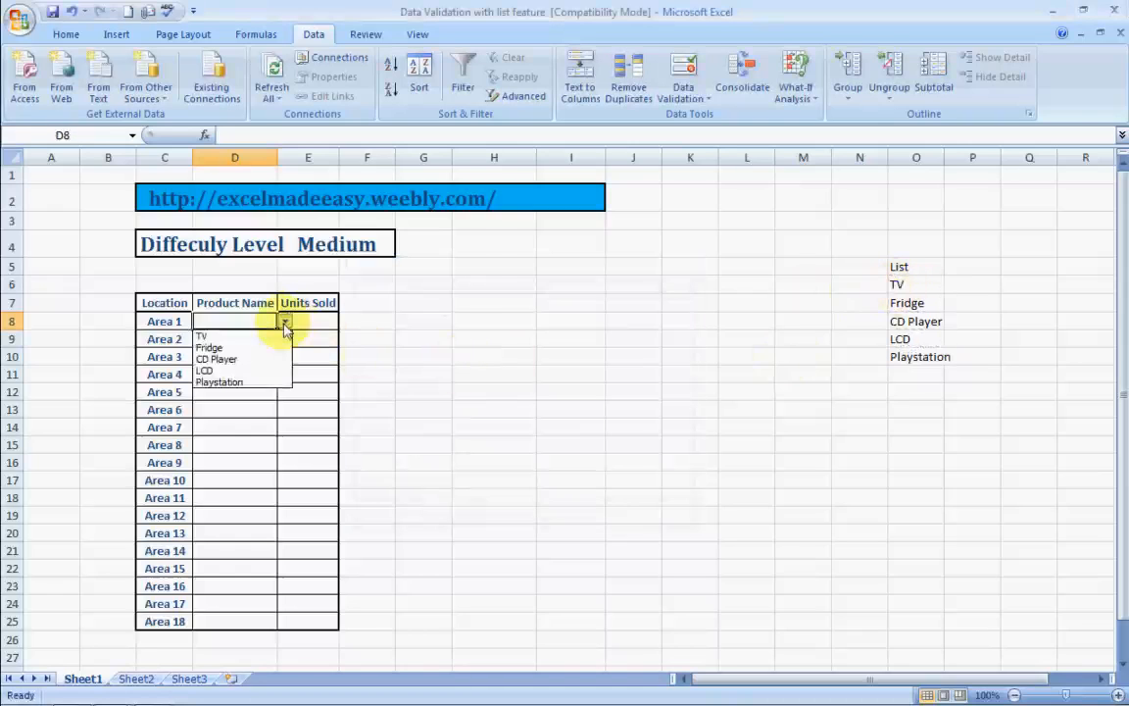
click(247, 383)
click(247, 378)
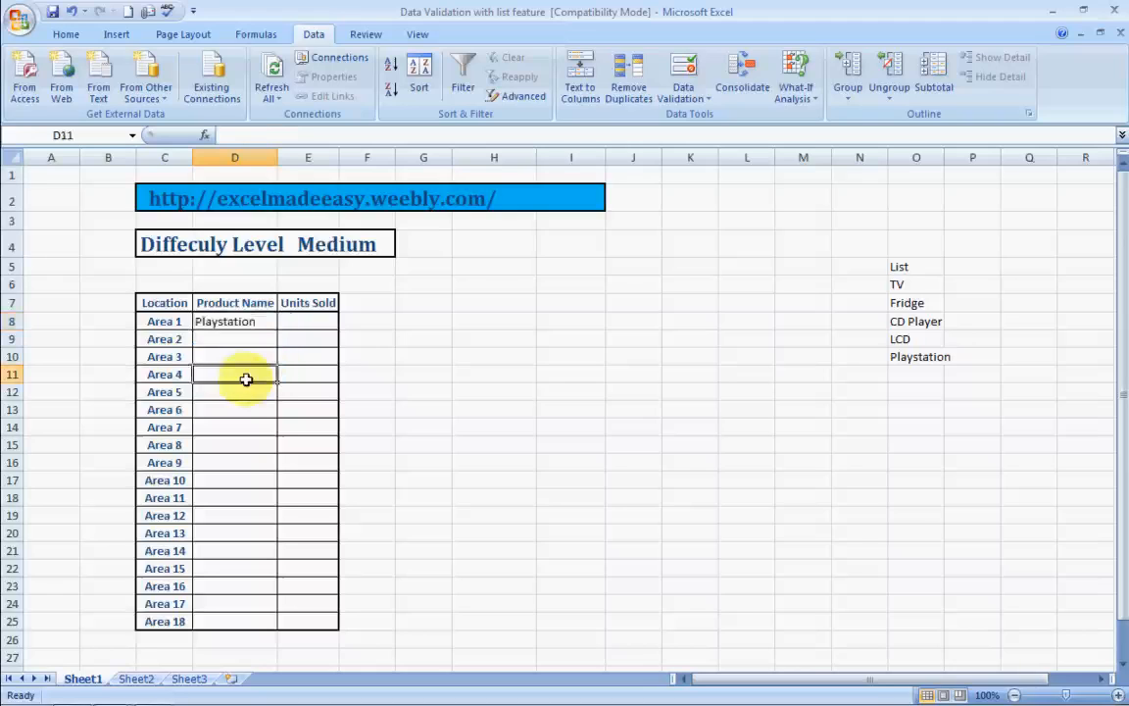
click(260, 320)
click(284, 321)
click(262, 338)
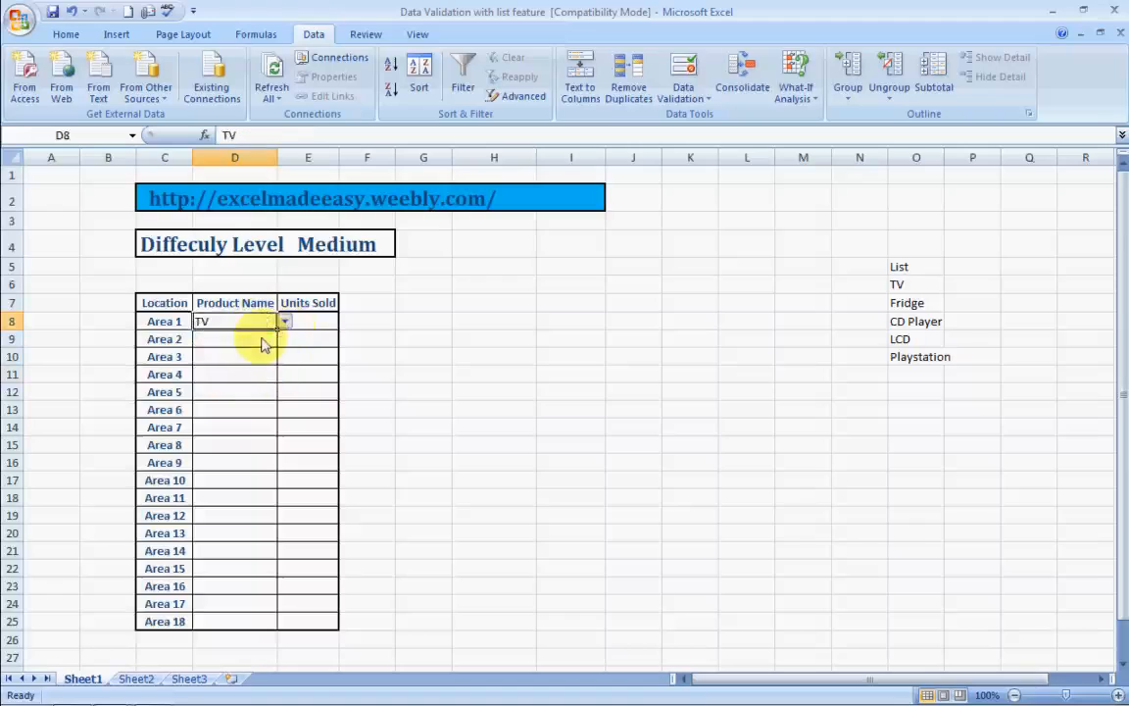
Step: Change the Area 1 product in D8 to Fridge and finally to LCD using the drop-down list
click(255, 351)
click(278, 325)
click(265, 321)
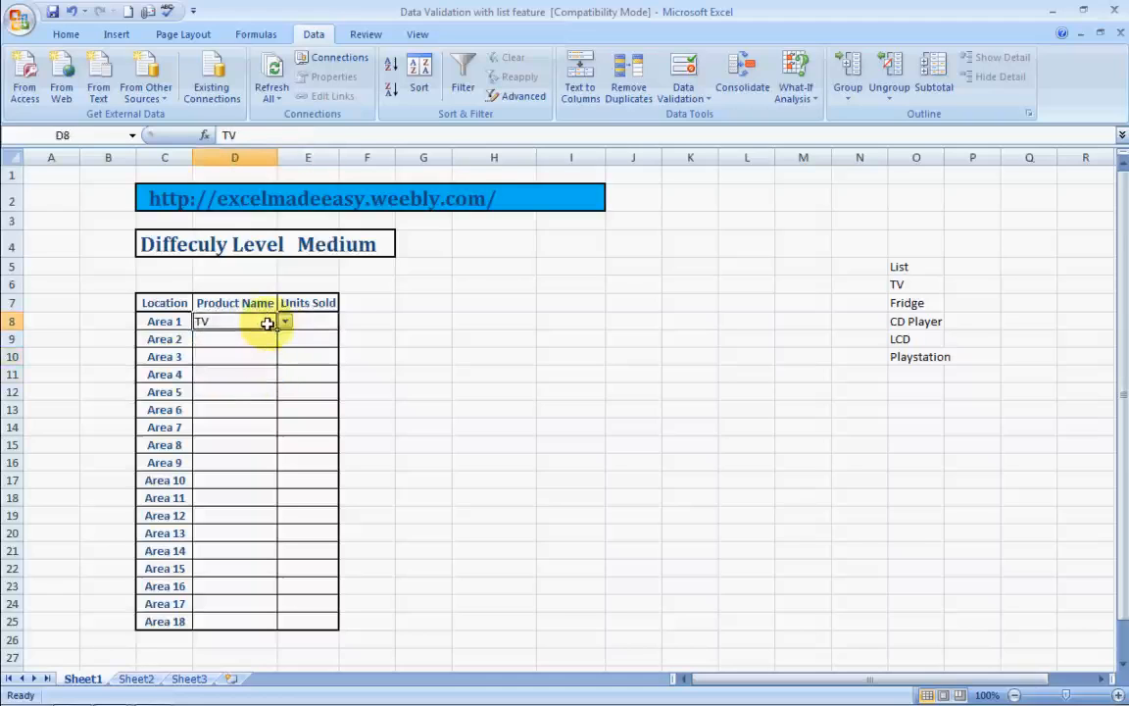
click(284, 321)
click(272, 348)
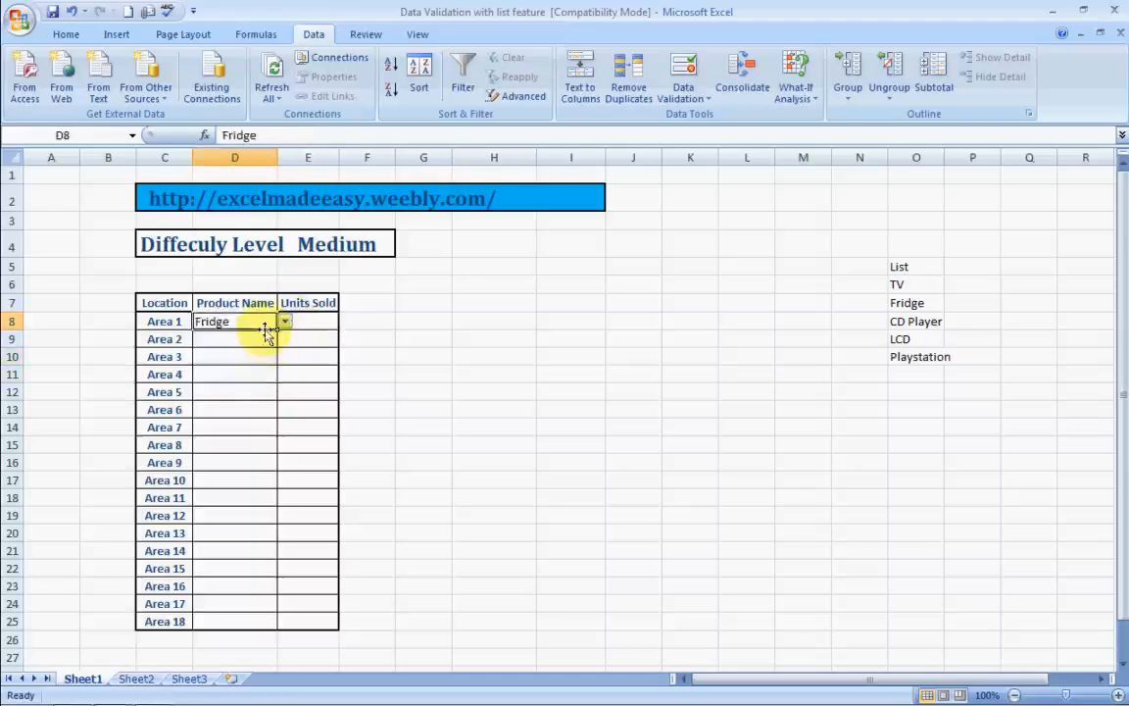
click(285, 322)
click(250, 371)
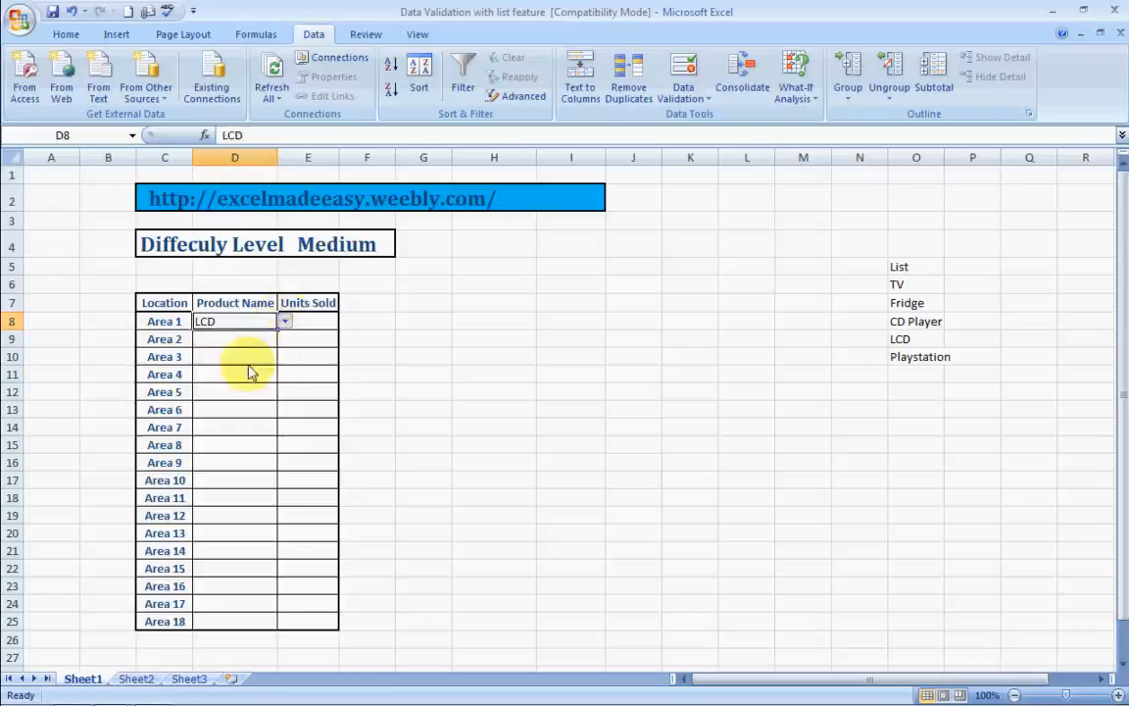
Step: Try to enter kcd, a value outside the product list, in D8 and cancel the entry
click(252, 337)
click(252, 317)
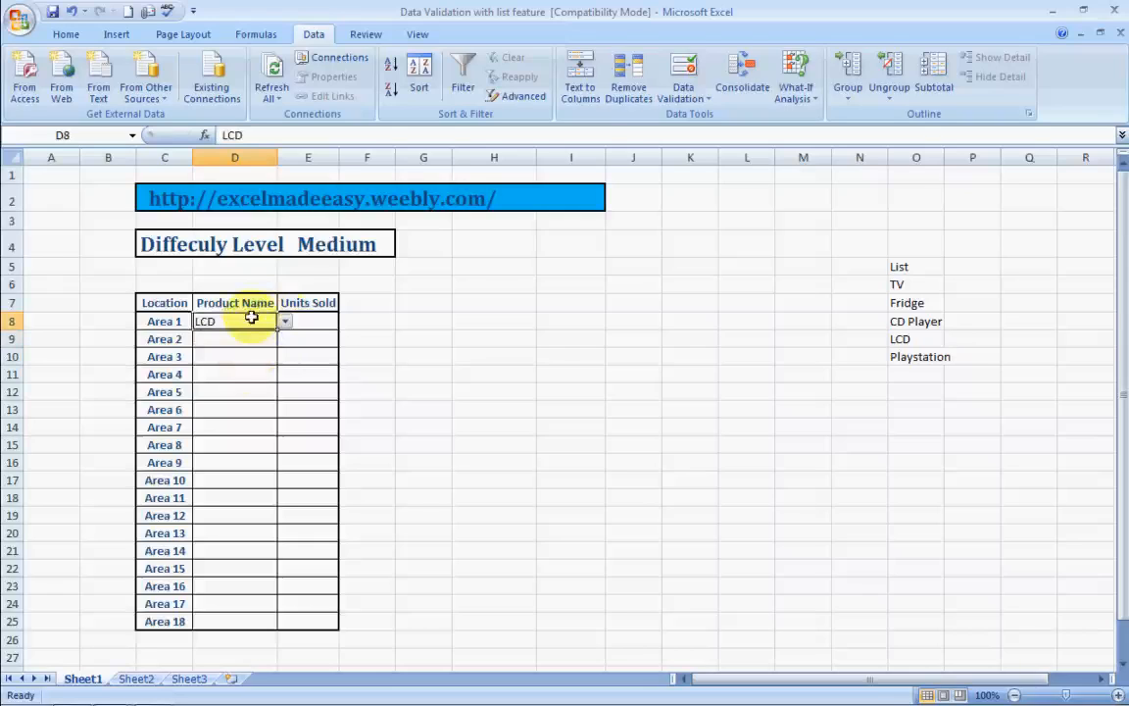
text(kcd)
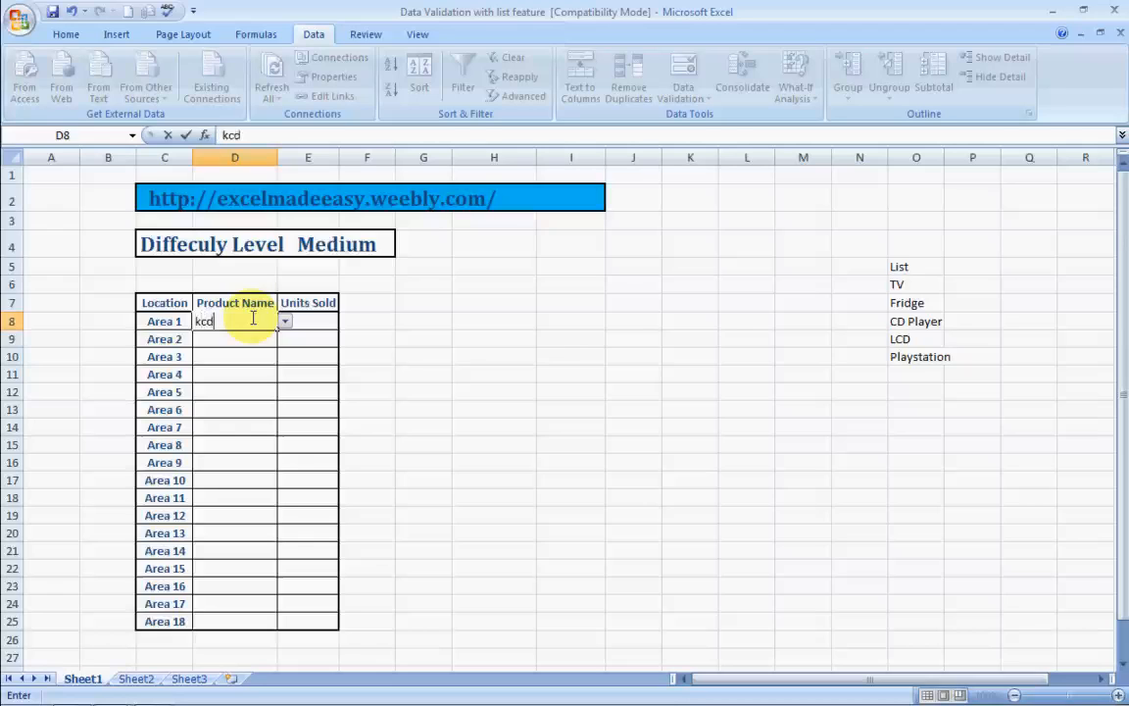
click(252, 384)
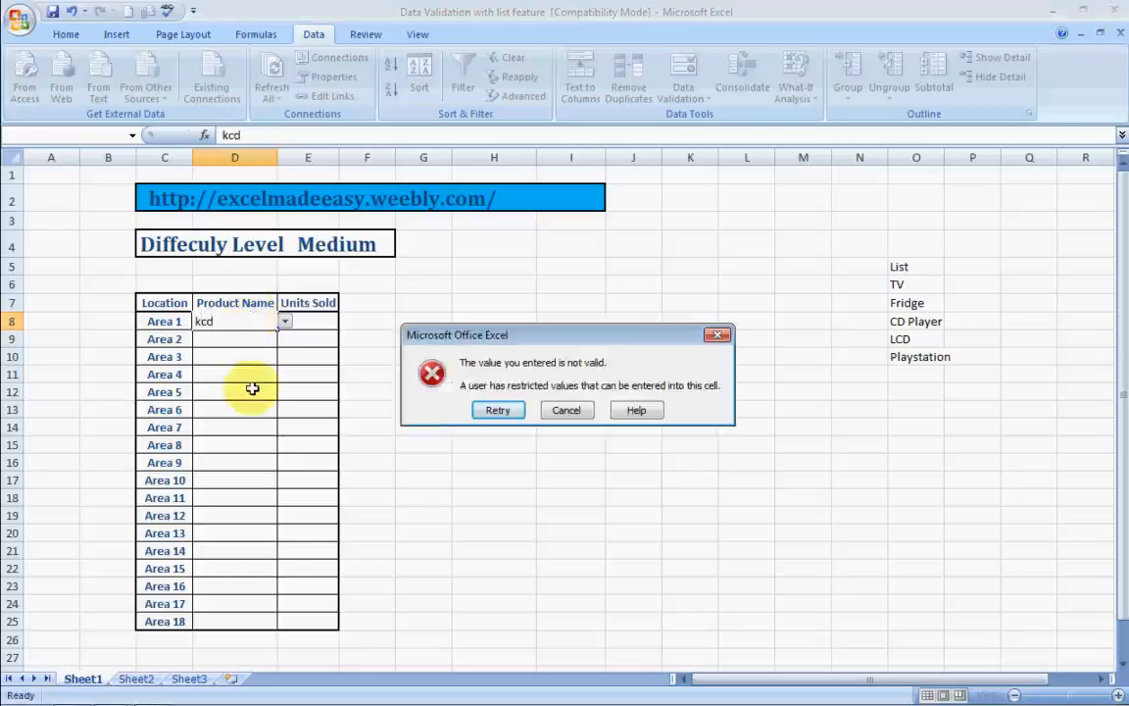
click(566, 410)
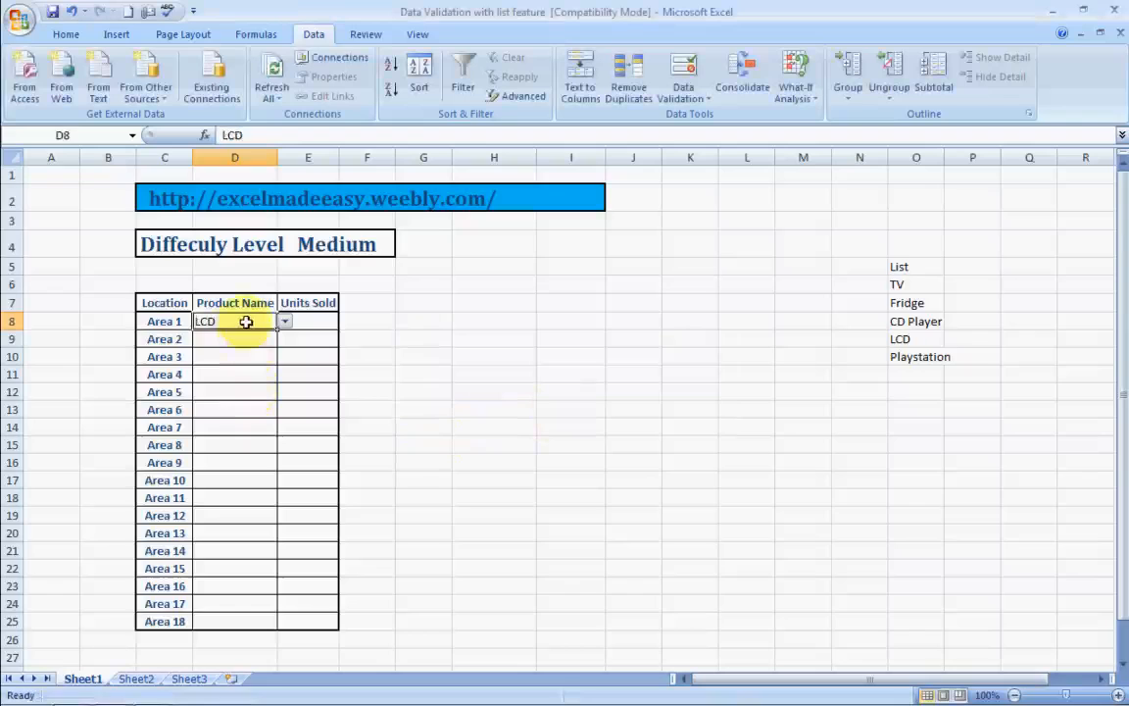
Step: Copy D8 and paste only its validation onto D9:D25, the product names for Area 2 to Area 18
key(ctrl+c)
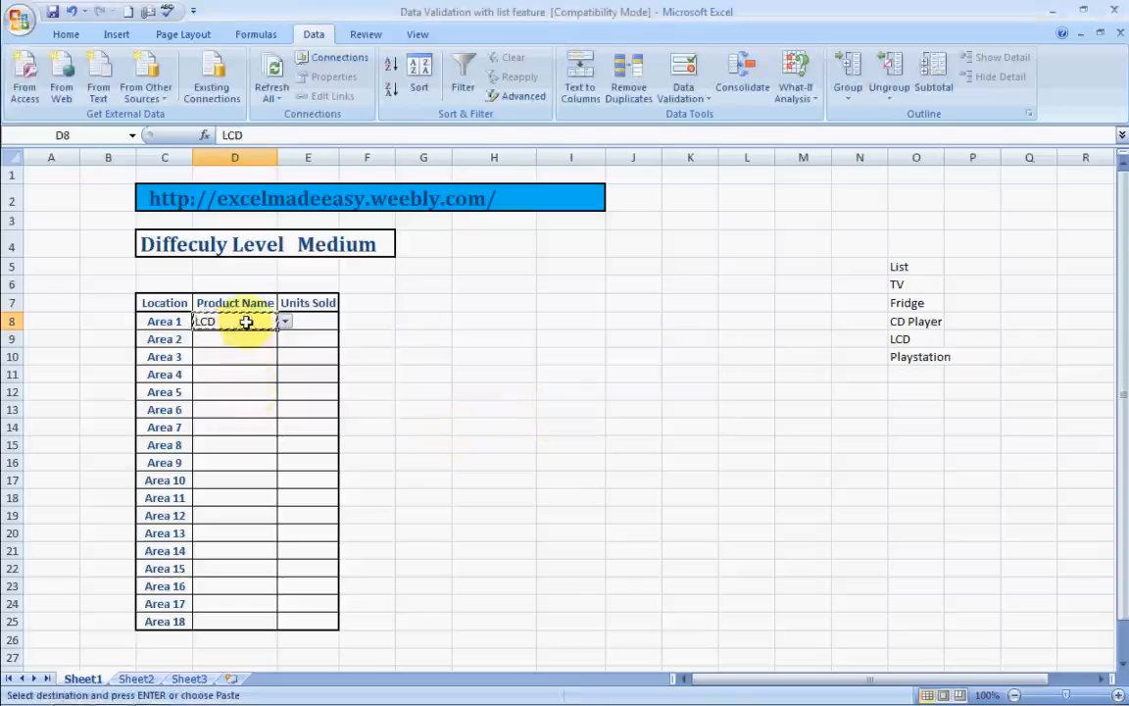
click(246, 339)
key(shift+Down)
key(shift+Down)
key(shift+Down)
key(shift+Down)
key(shift+Down)
key(shift+Down)
key(shift+Down)
key(shift+Down)
key(shift+Down)
key(shift+Down)
key(shift+Down)
key(shift+Down)
key(shift+Down)
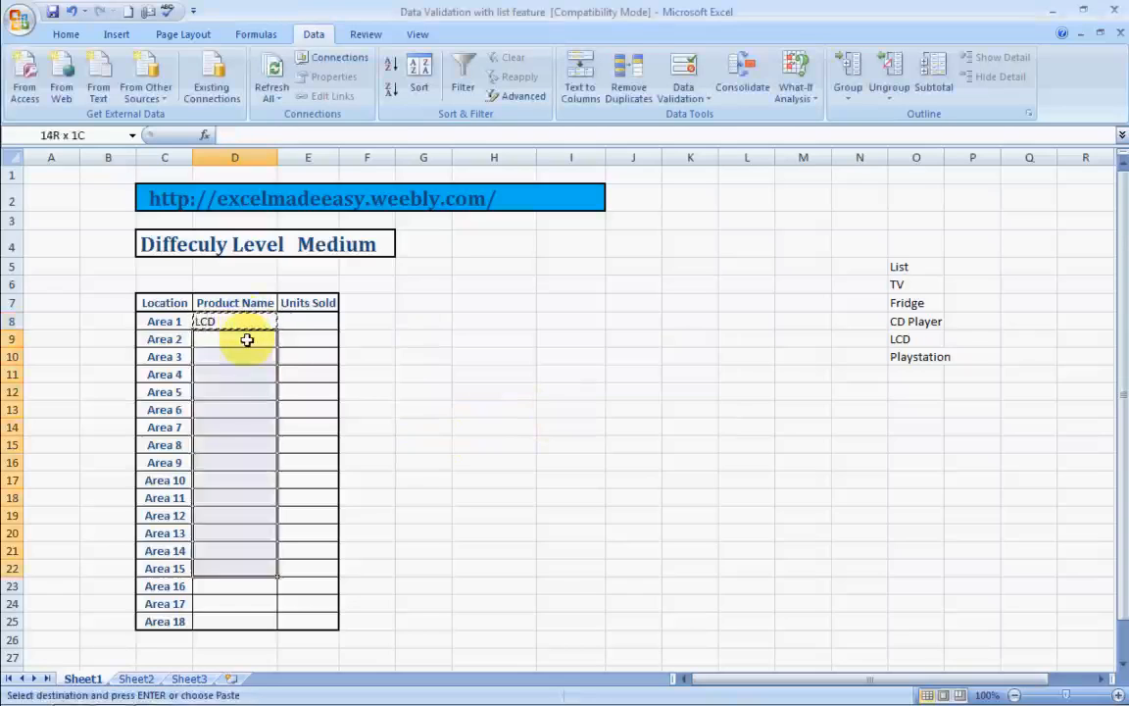
key(shift+Down)
key(shift+Down)
key(shift+Down)
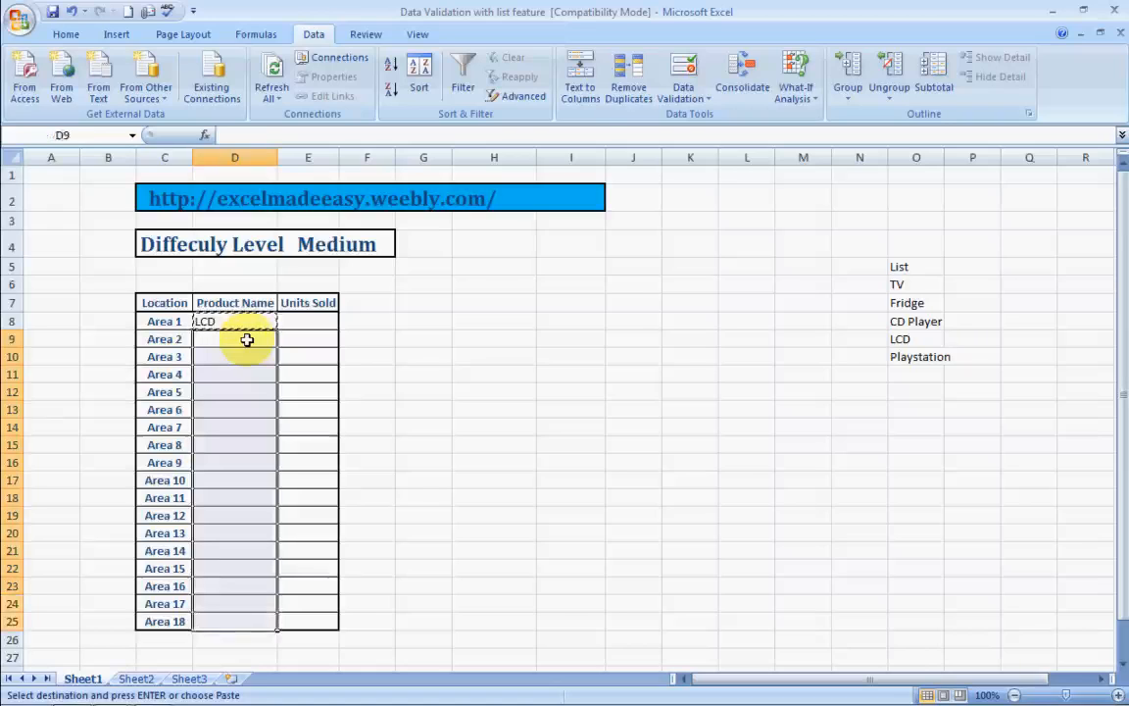
right_click(246, 339)
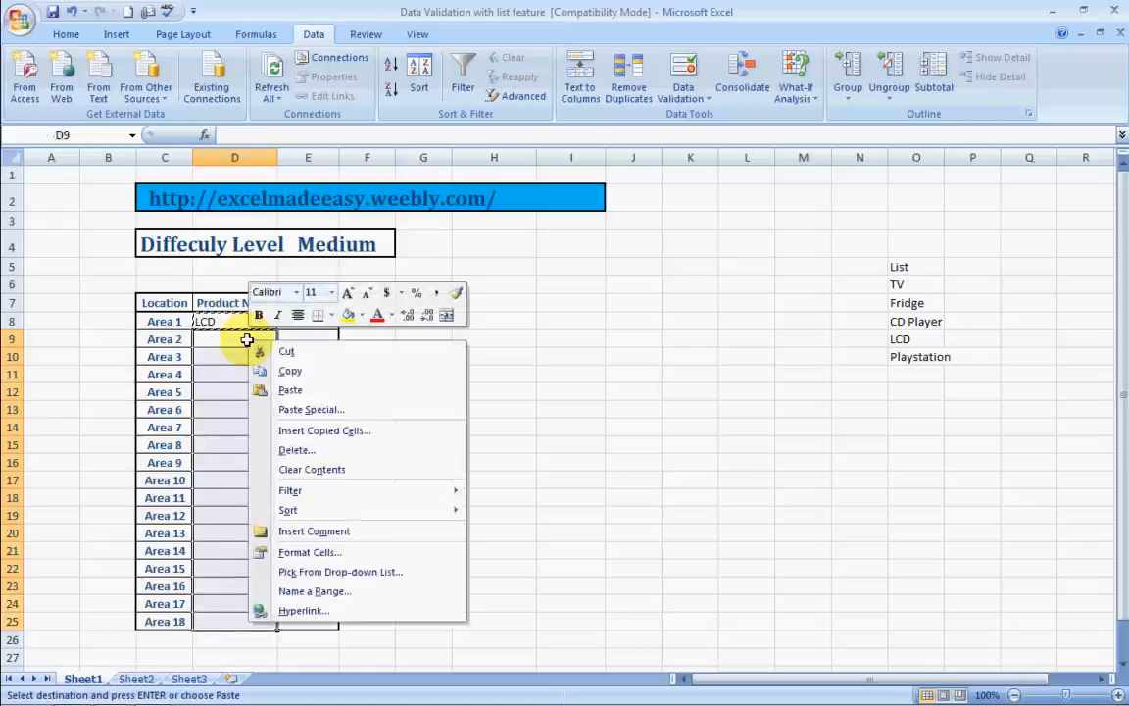
click(310, 411)
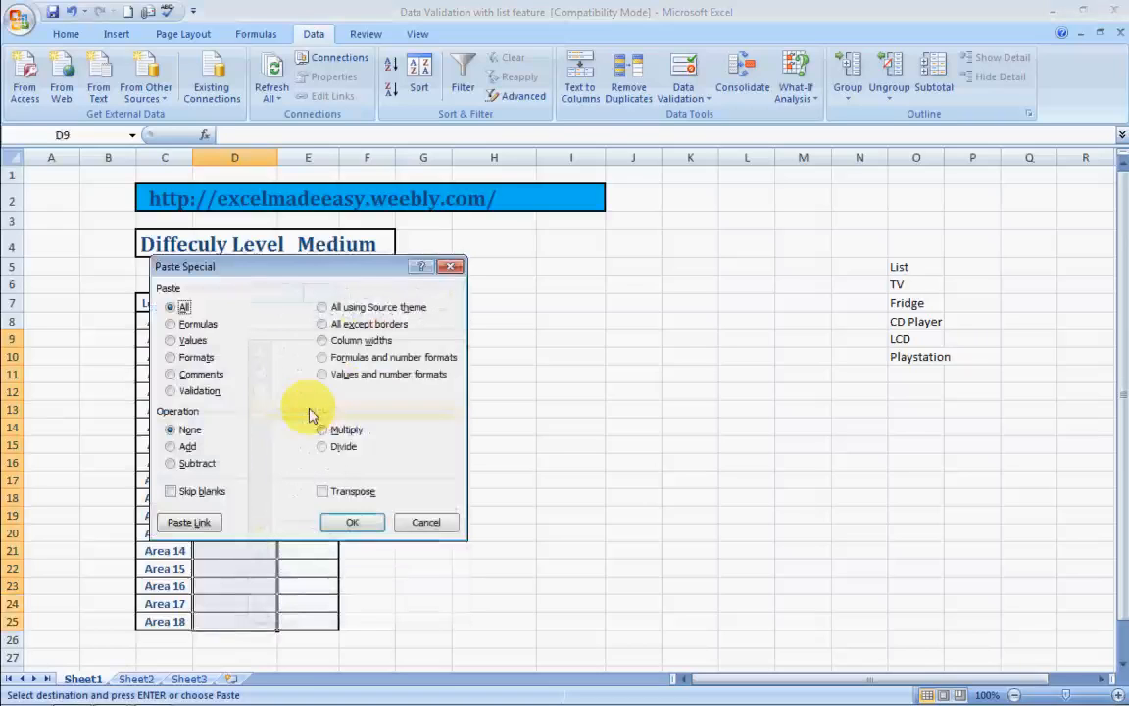
click(172, 392)
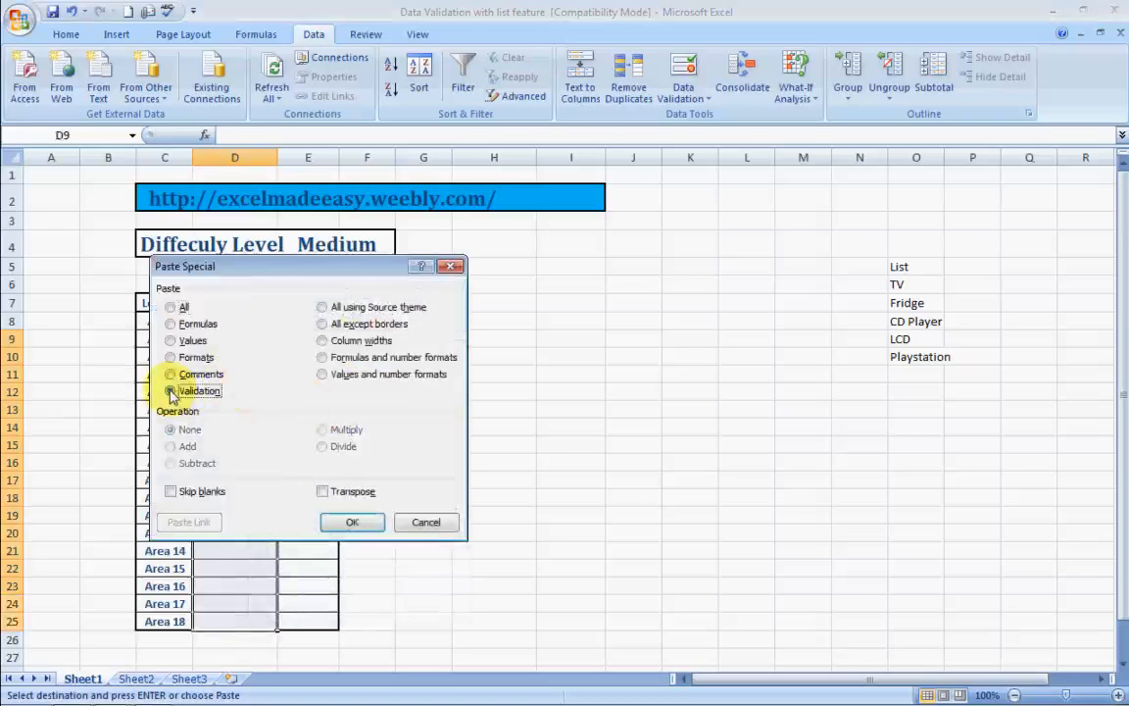
click(354, 525)
Step: Check the drop-down list in D17, the Area 10 product name, and leave copy mode
click(258, 479)
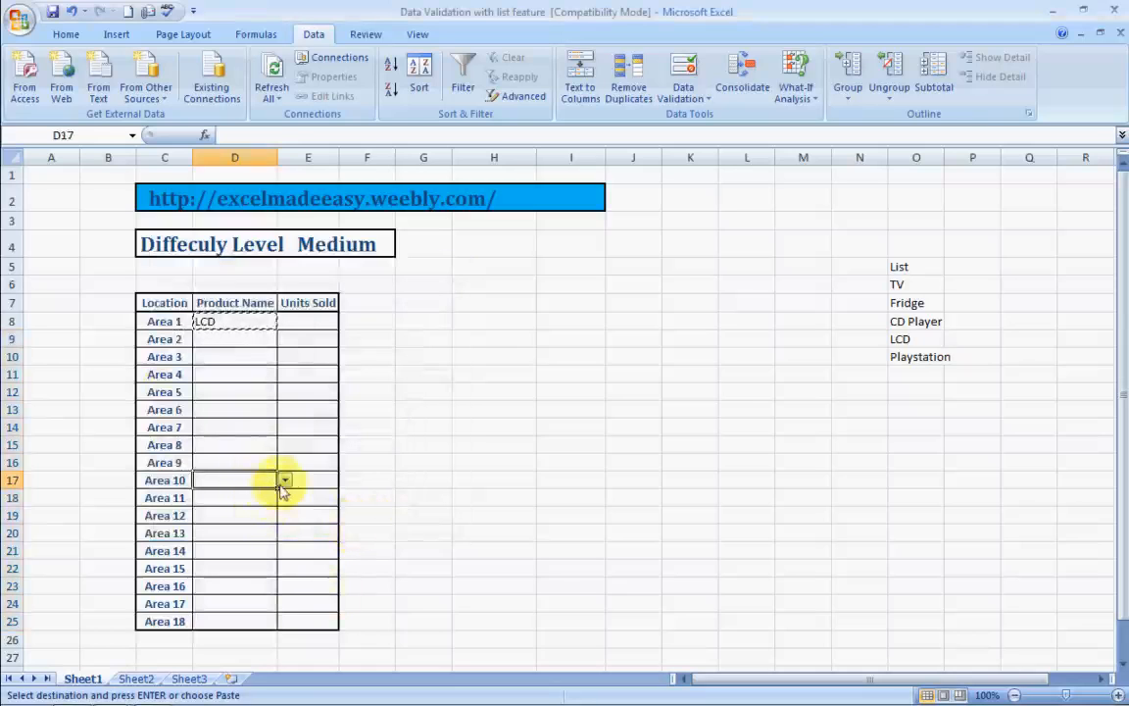
click(283, 481)
click(285, 481)
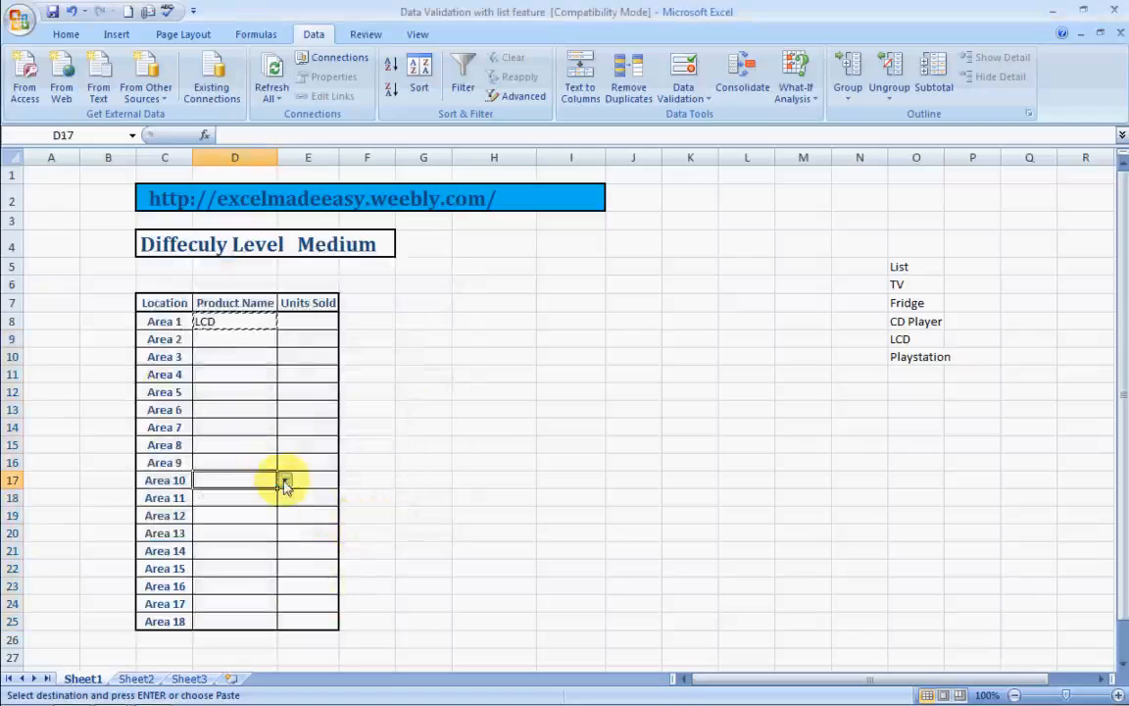
click(404, 406)
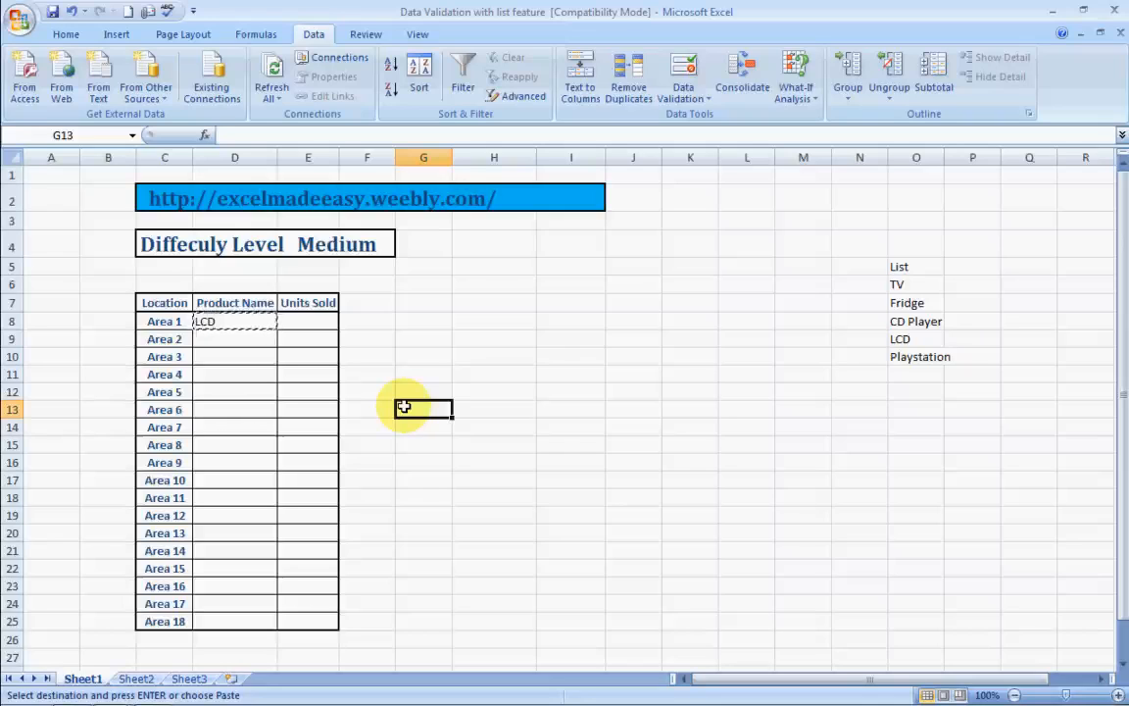
key(Escape)
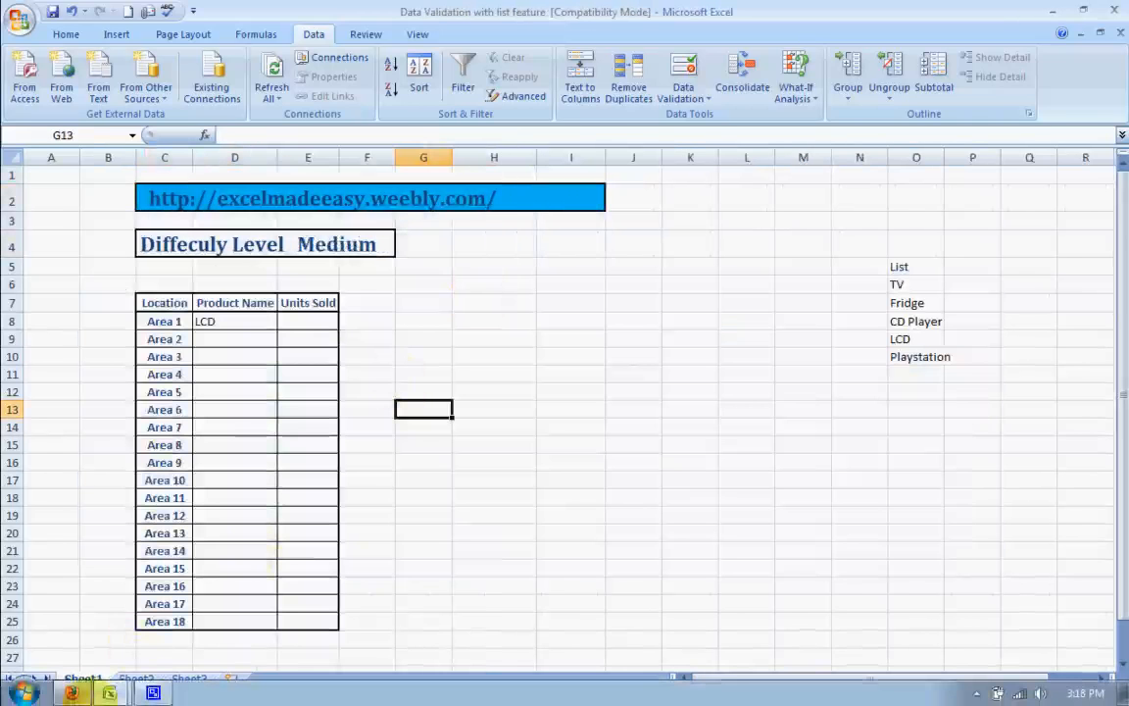
click(73, 692)
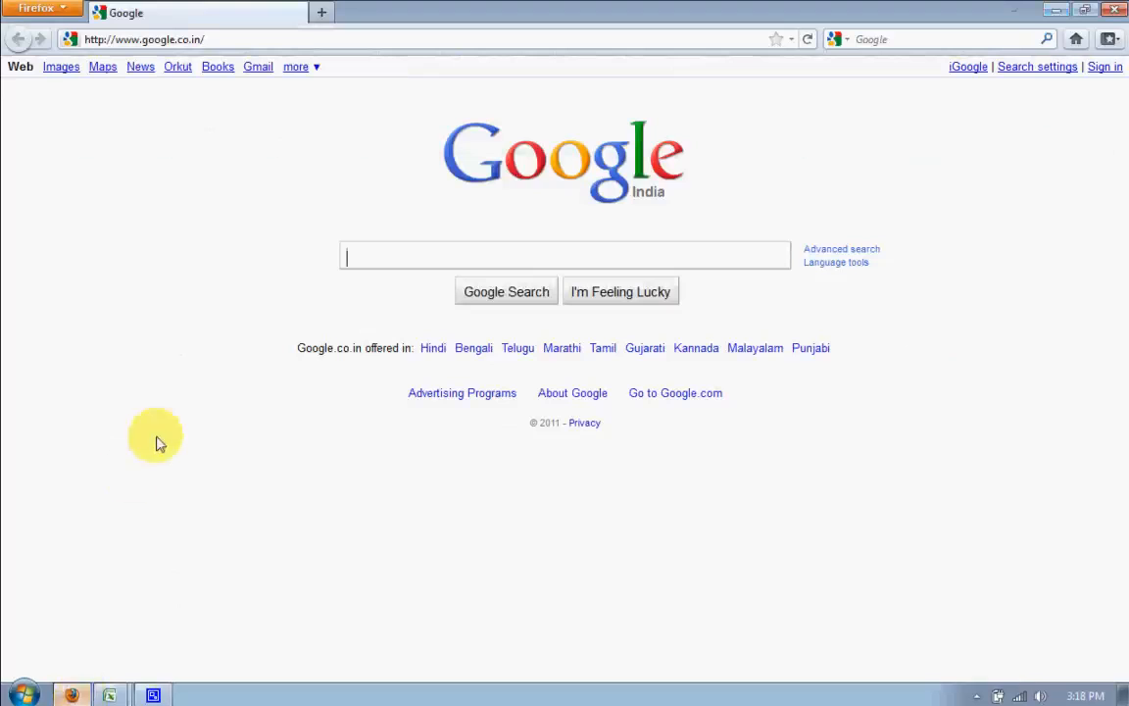
click(305, 45)
text(www)
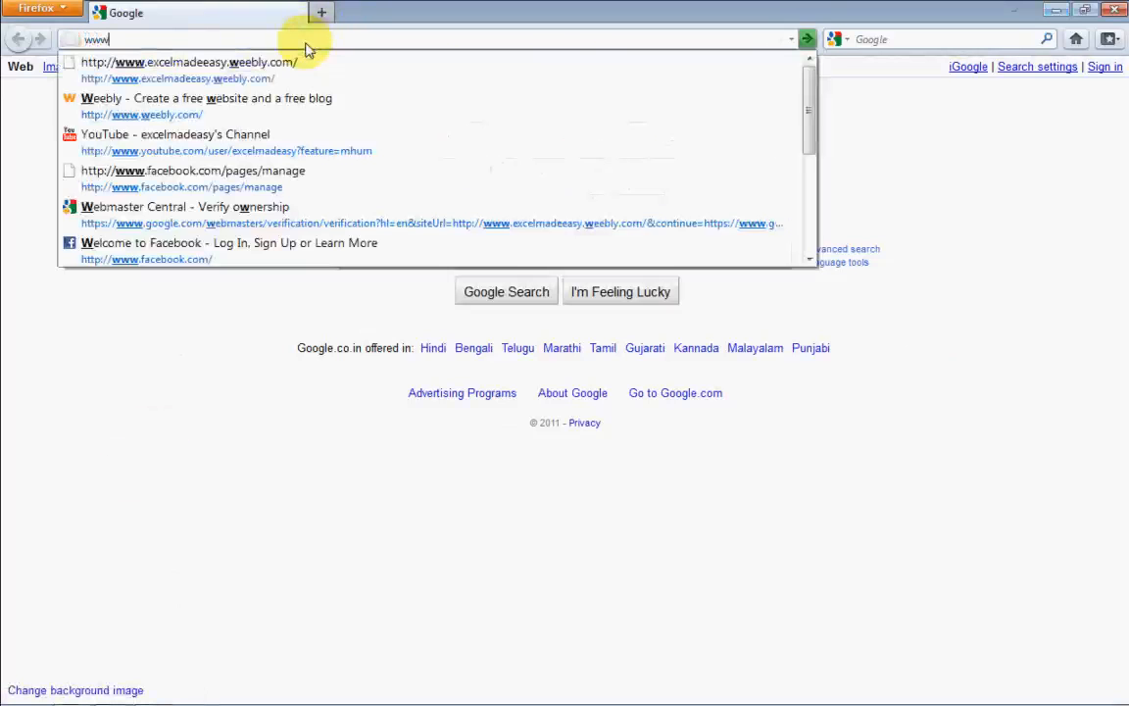
key(Down)
key(Return)
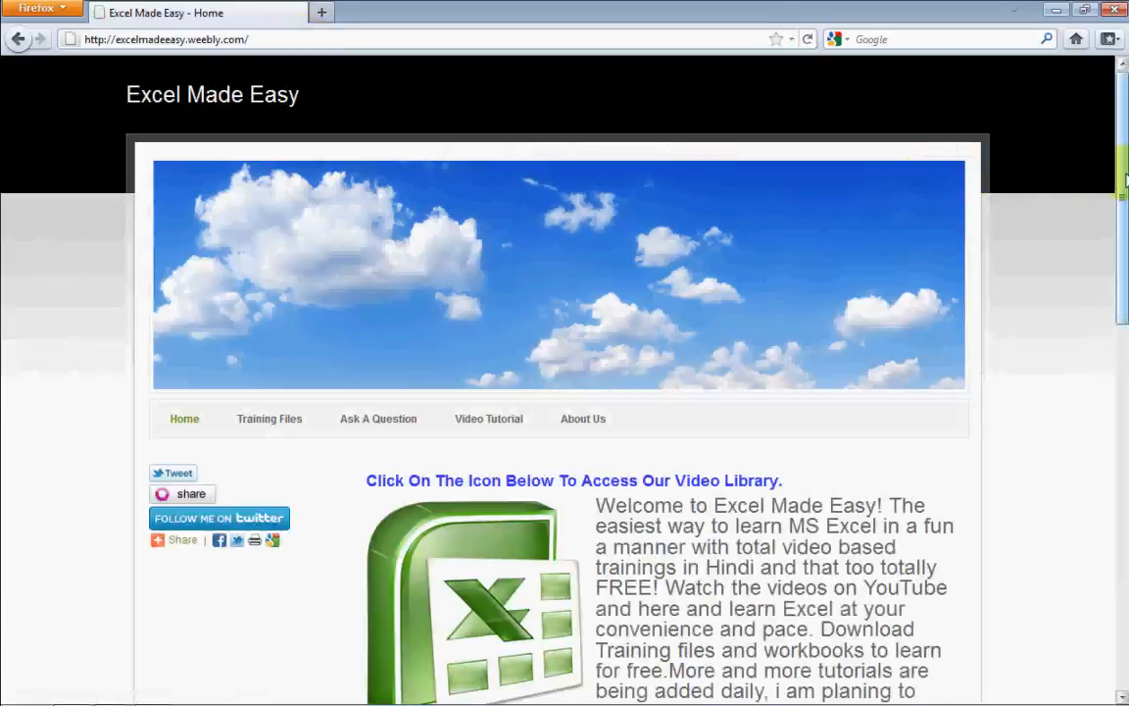
Step: Open the Excel Made Easy YouTube channel from the home page's video library link and view its Channel Comments section
drag(1117, 172, 1117, 250)
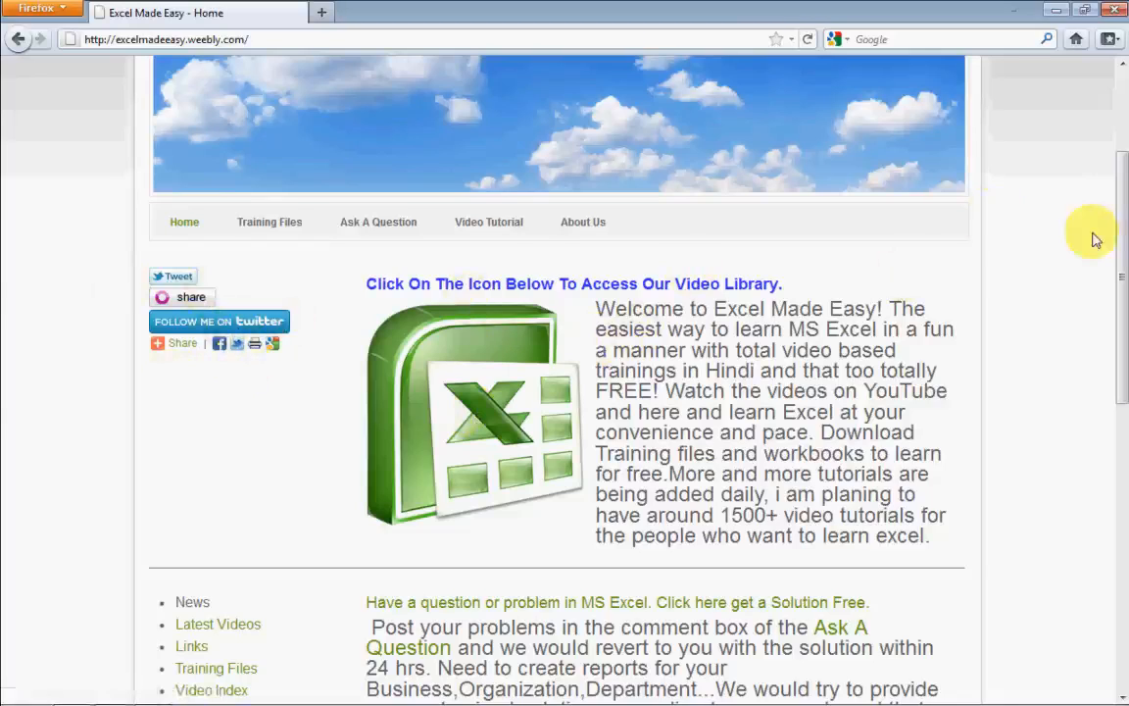
drag(1120, 240, 1118, 380)
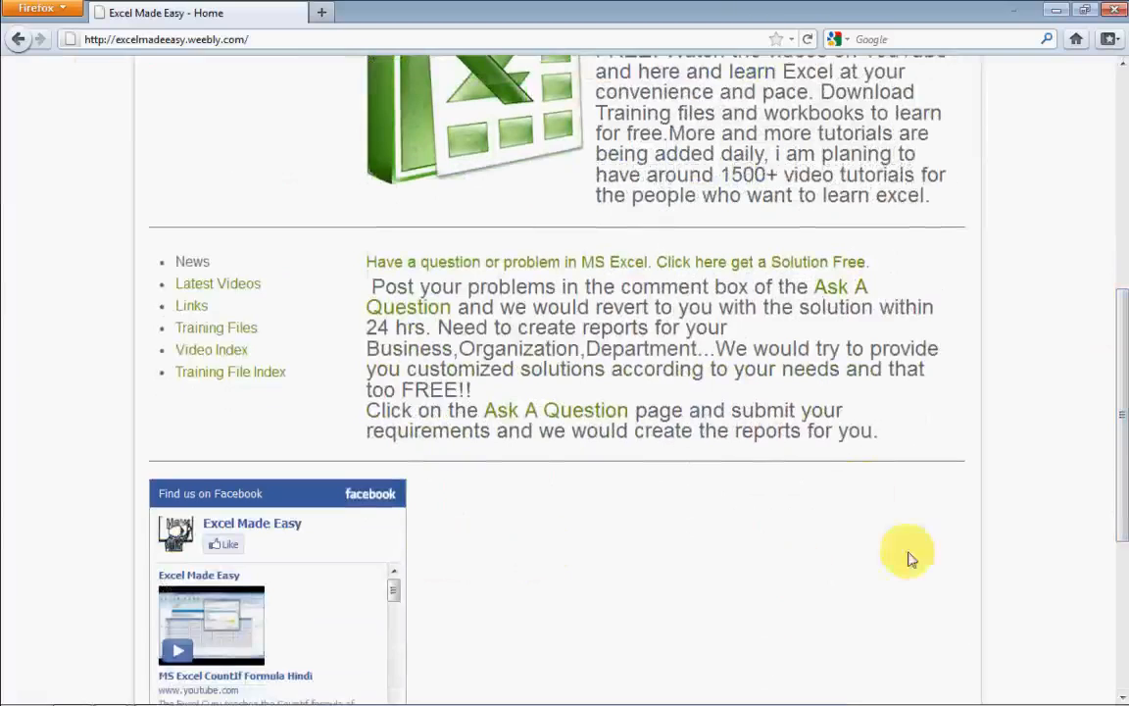
drag(1121, 416, 1071, 502)
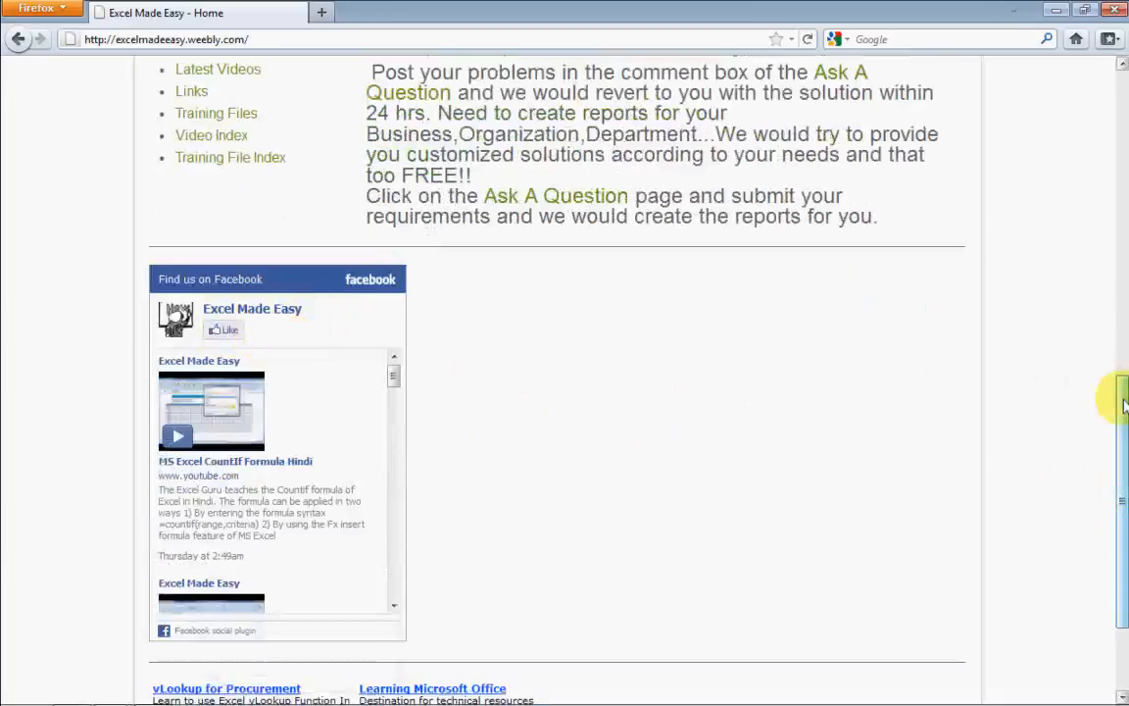
drag(1119, 403, 1108, 196)
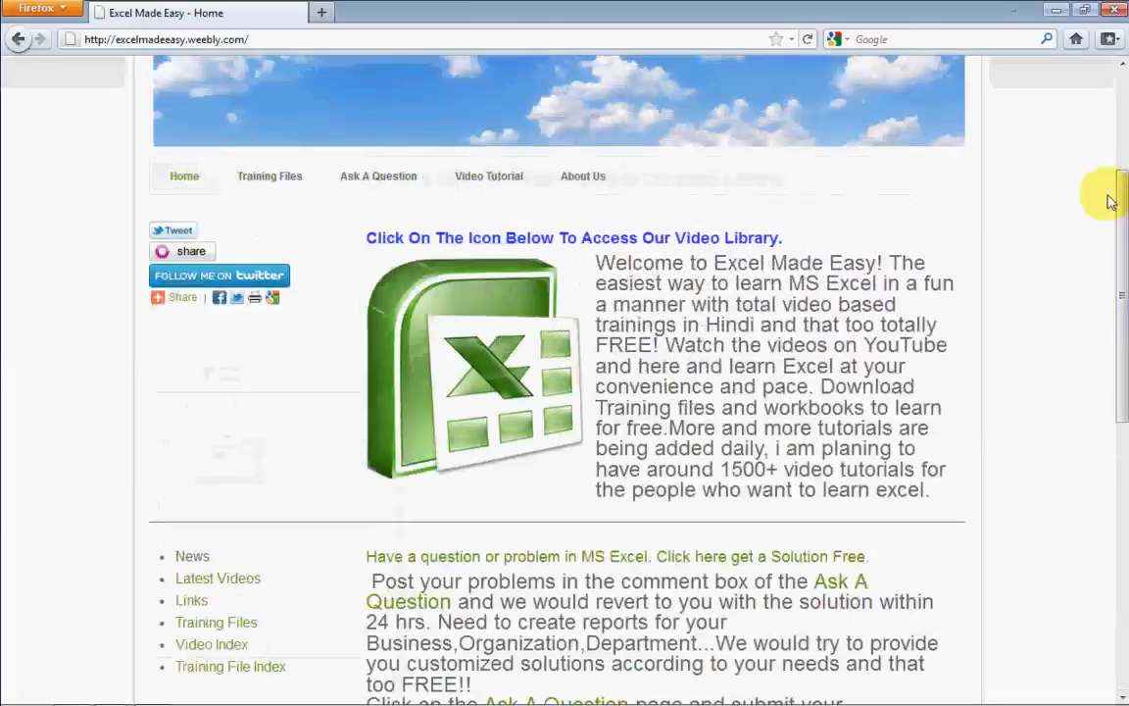
click(506, 336)
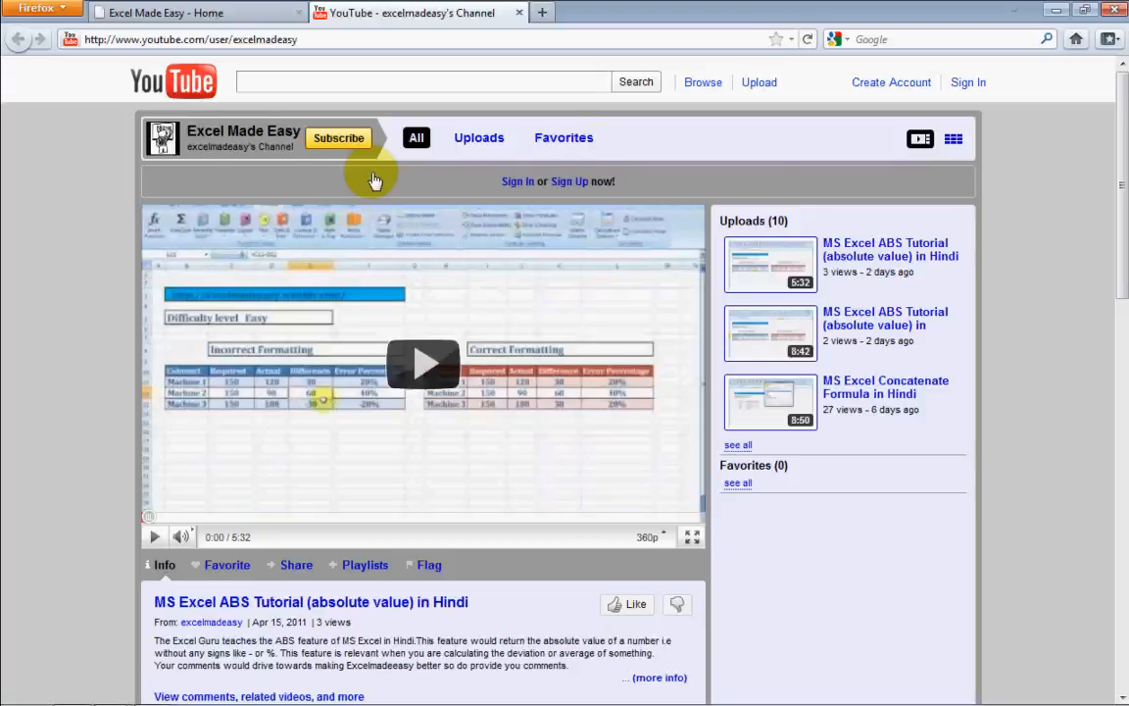
drag(1122, 164, 1124, 358)
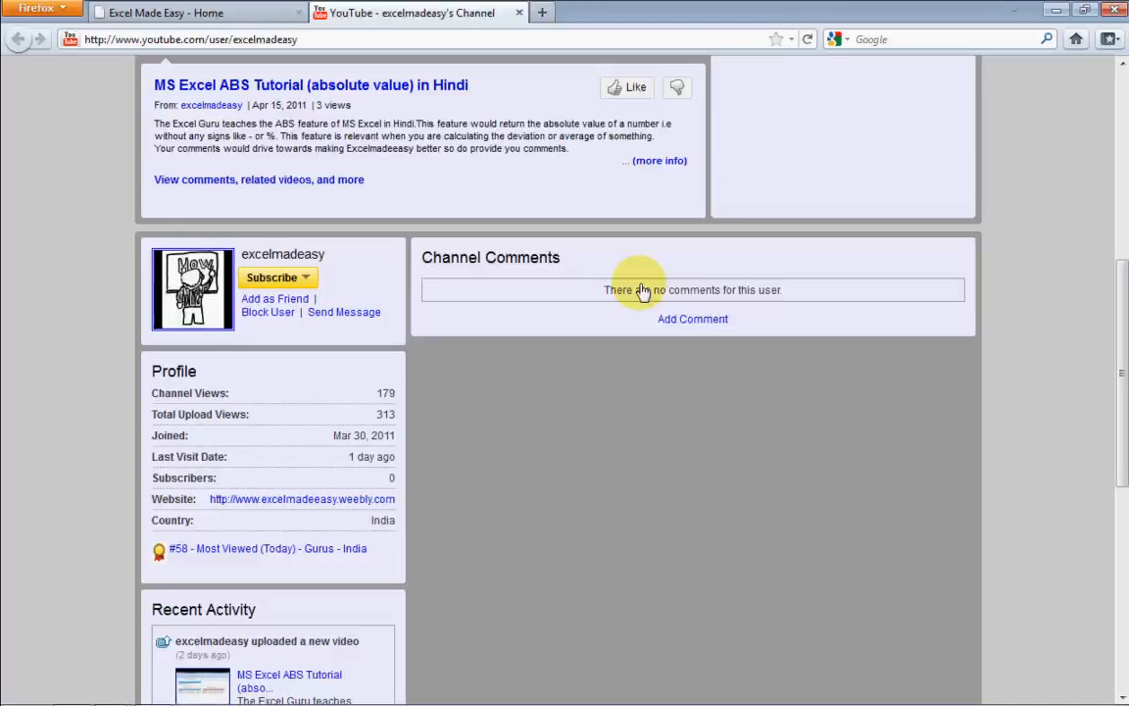
Step: Switch back to the Excel workbook and select D11, the Area 4 product name cell
key(alt+Tab)
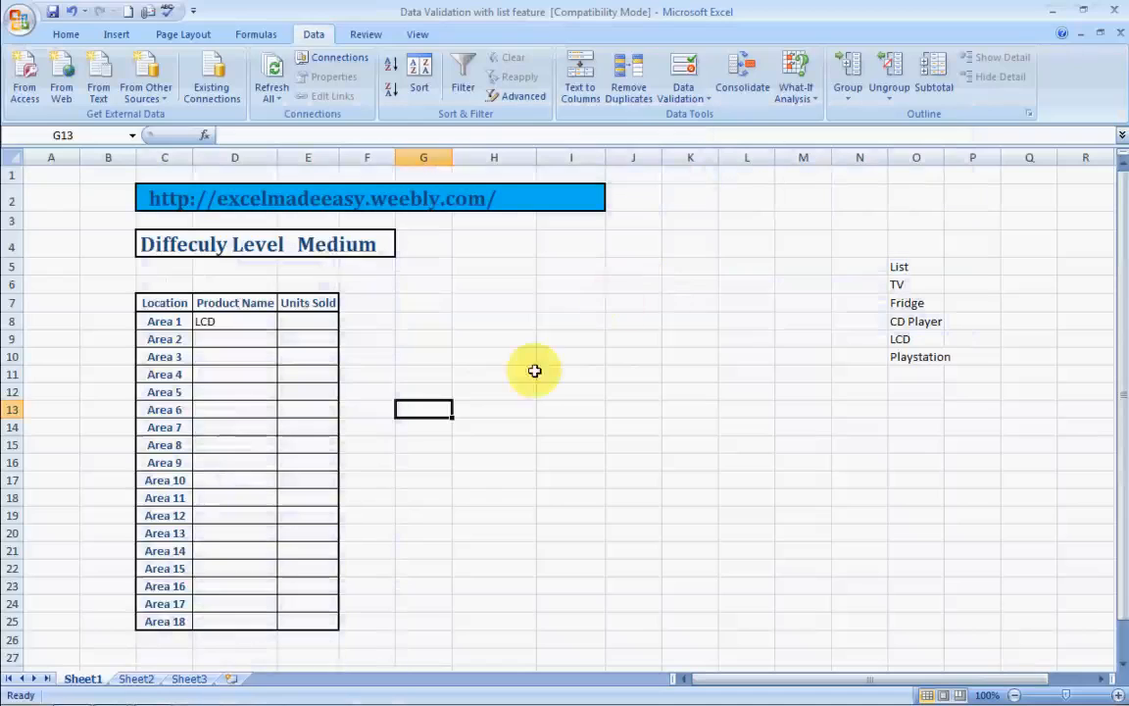
click(534, 372)
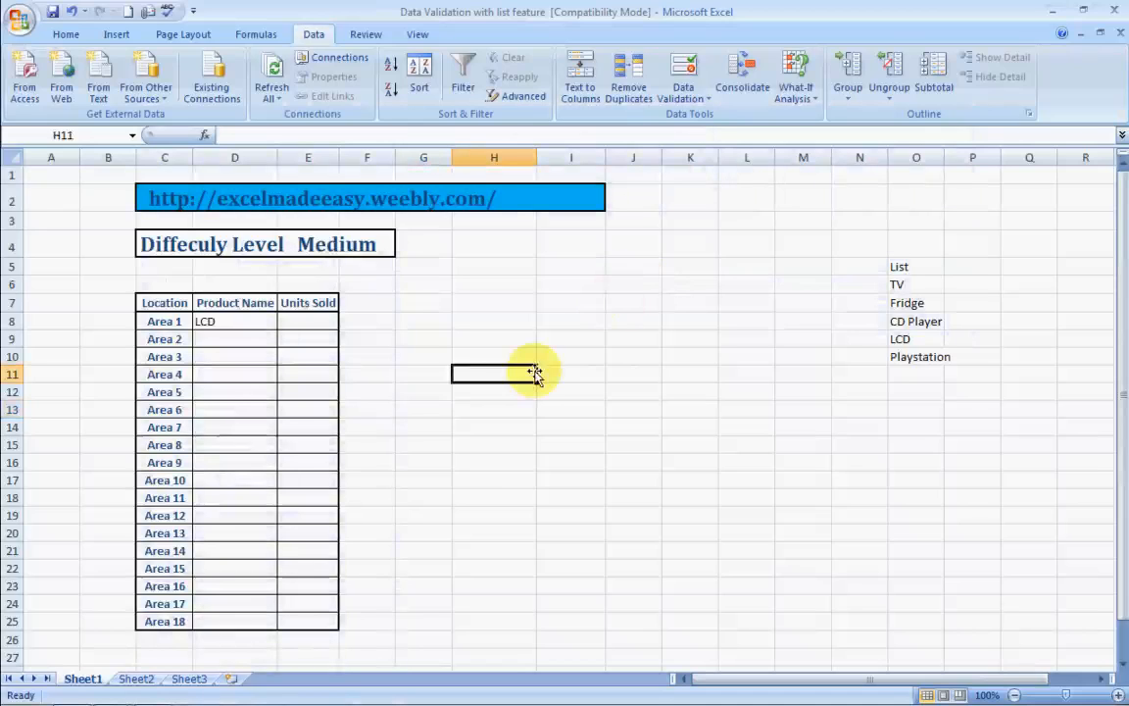
key(Left)
key(Left)
key(Left)
key(Left)
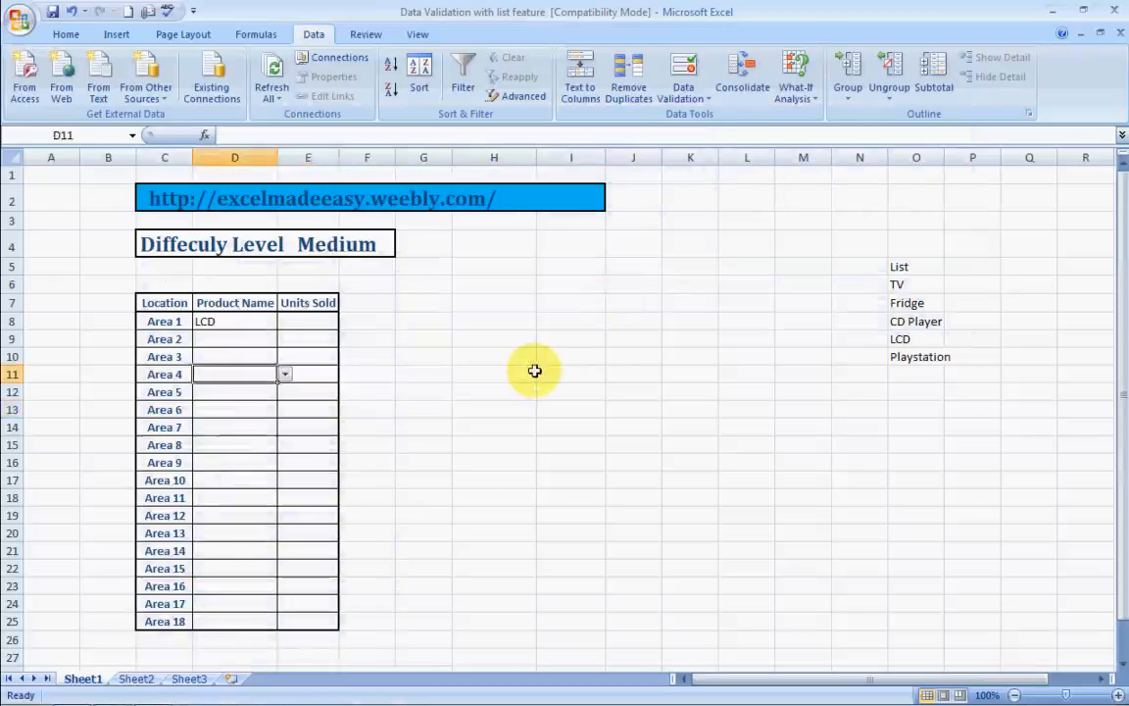
Step: Add microwave in O11 and iron in O12 to extend the product list
key(Up)
key(Up)
key(Up)
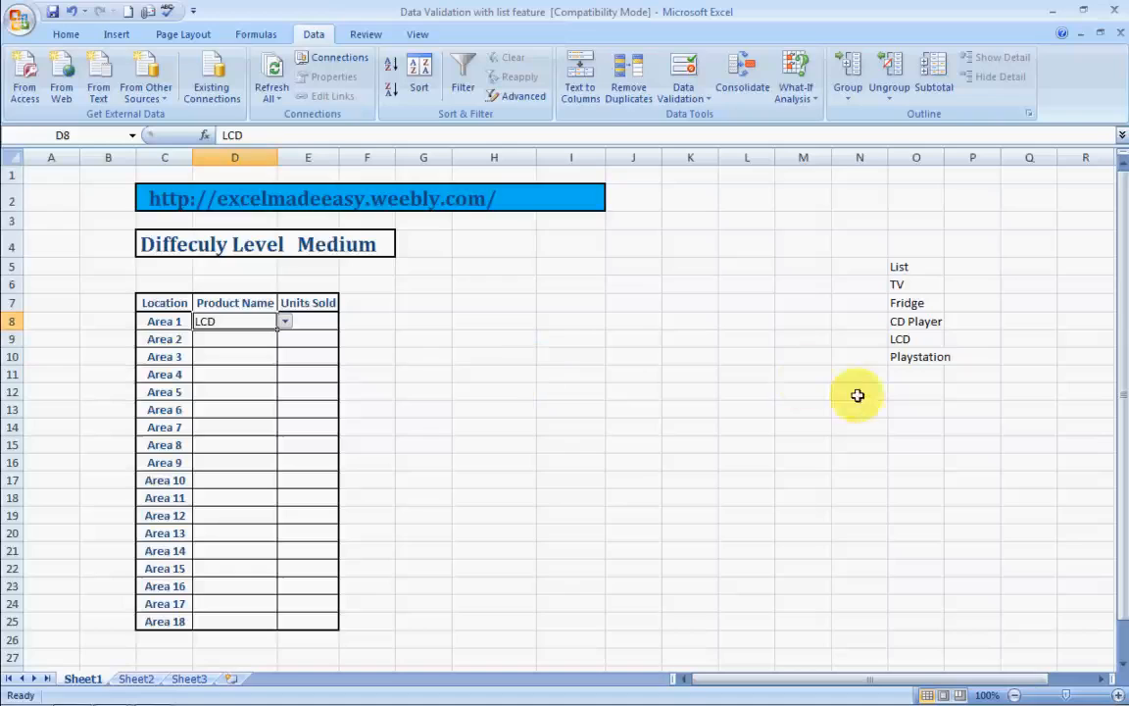
click(917, 374)
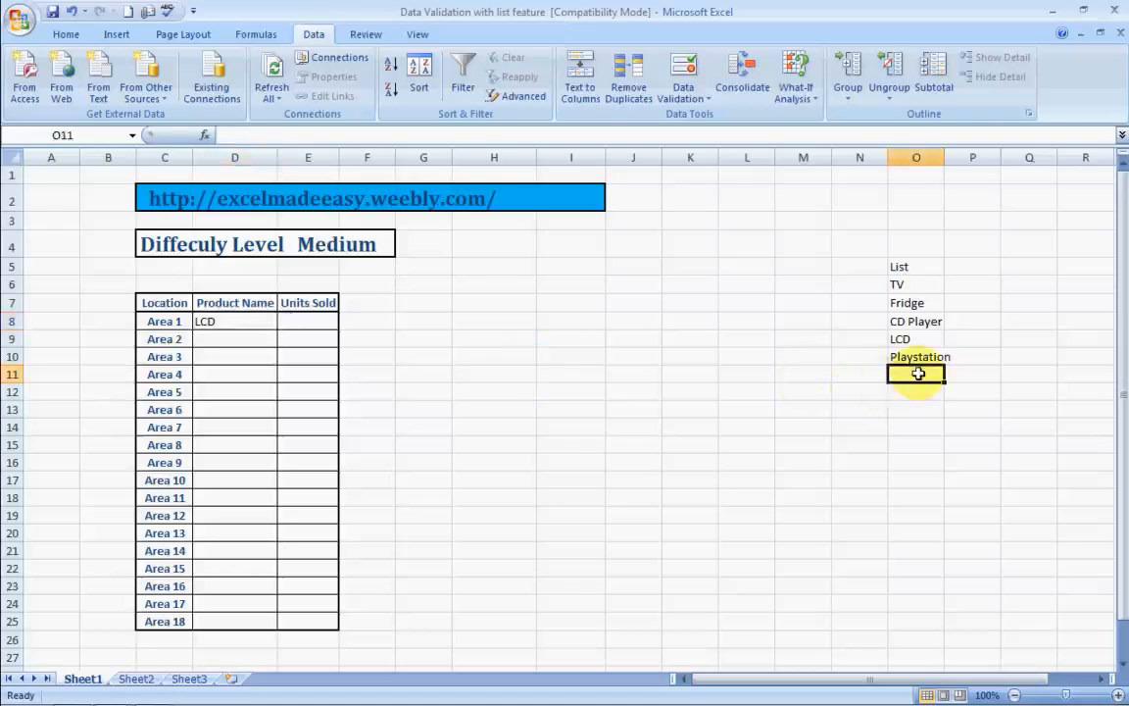
text(microwa)
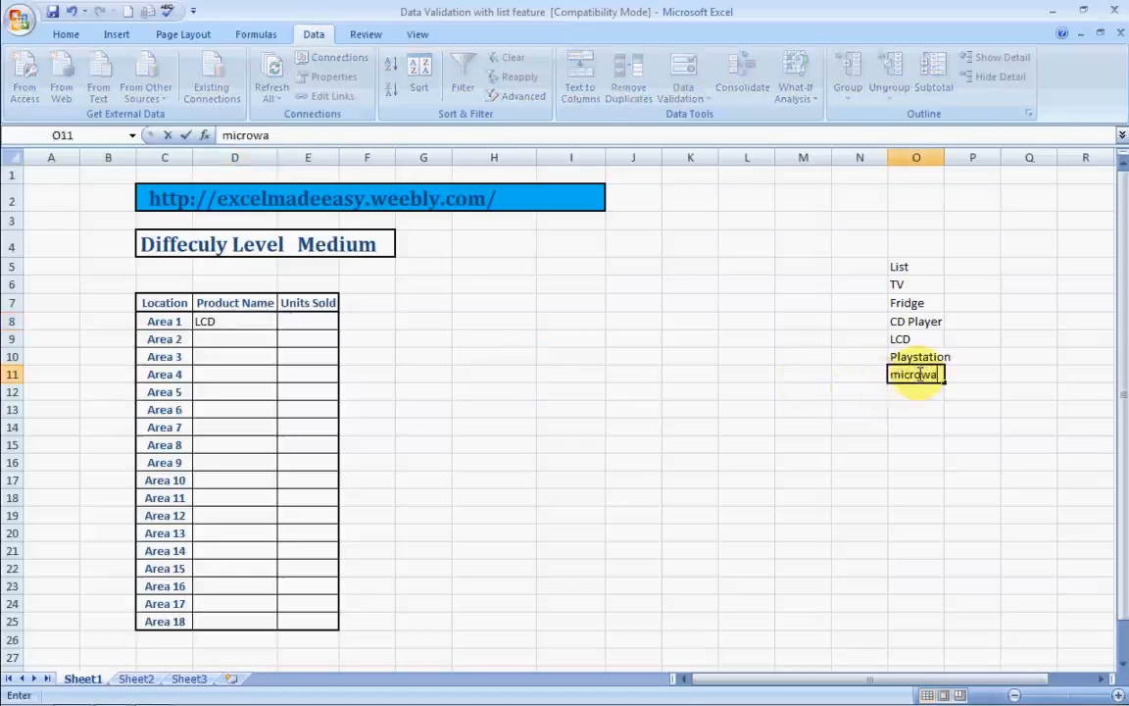
text(ve)
key(Return)
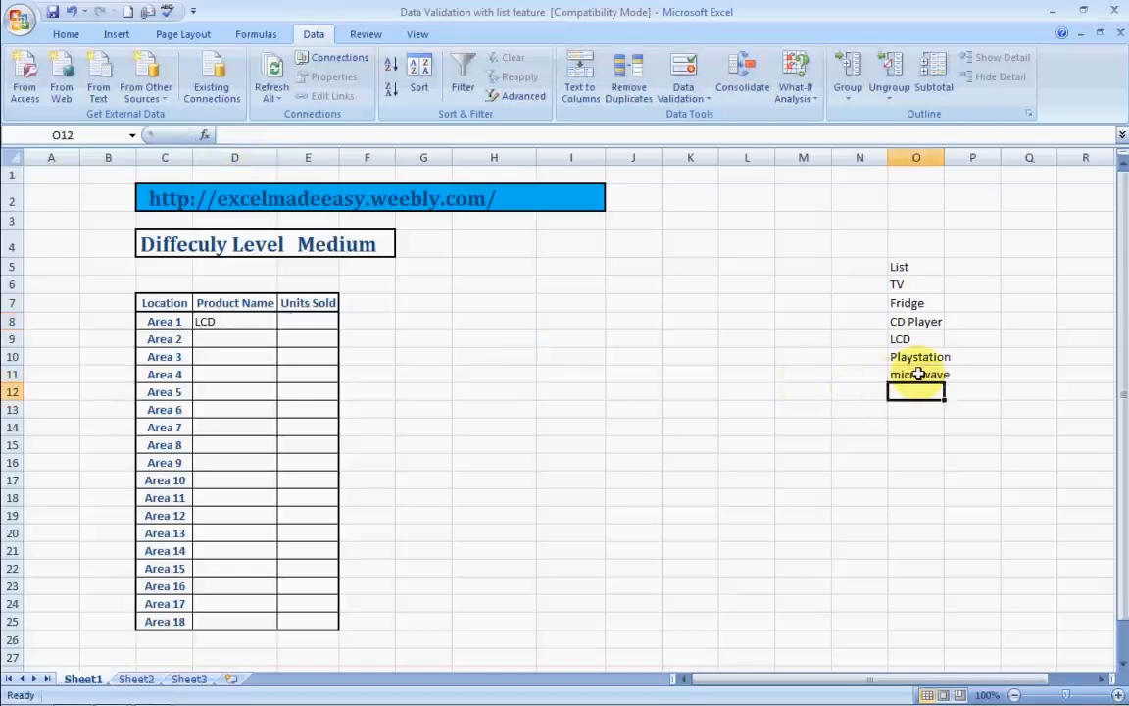
text(iron)
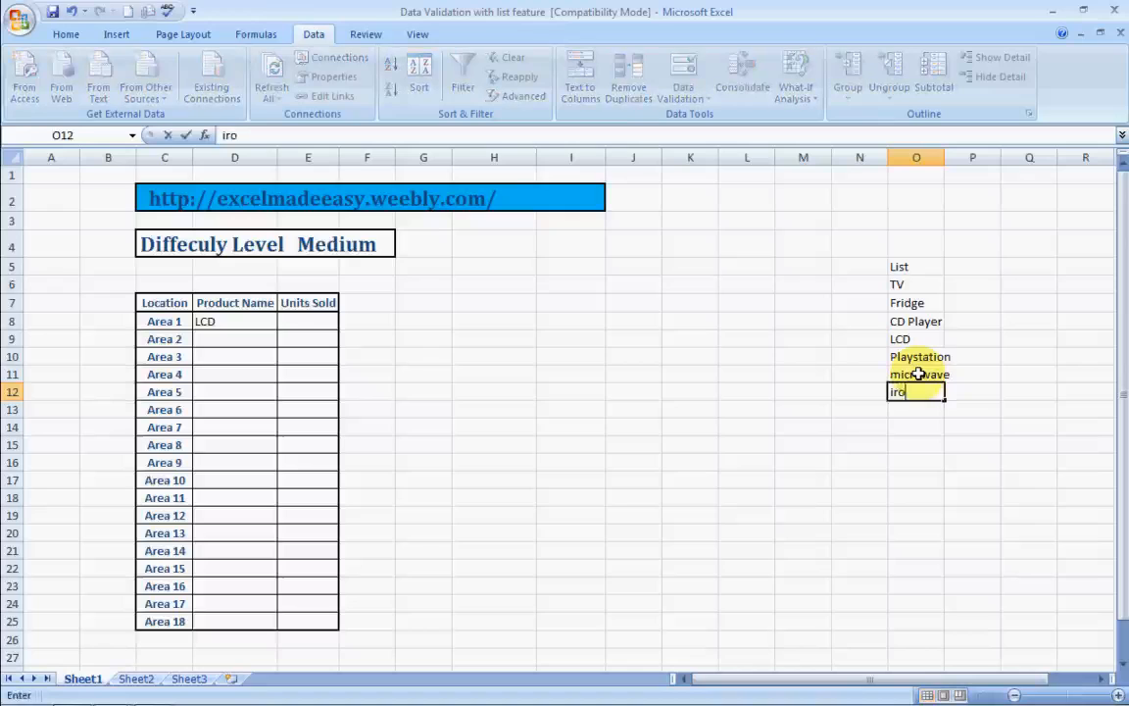
click(862, 512)
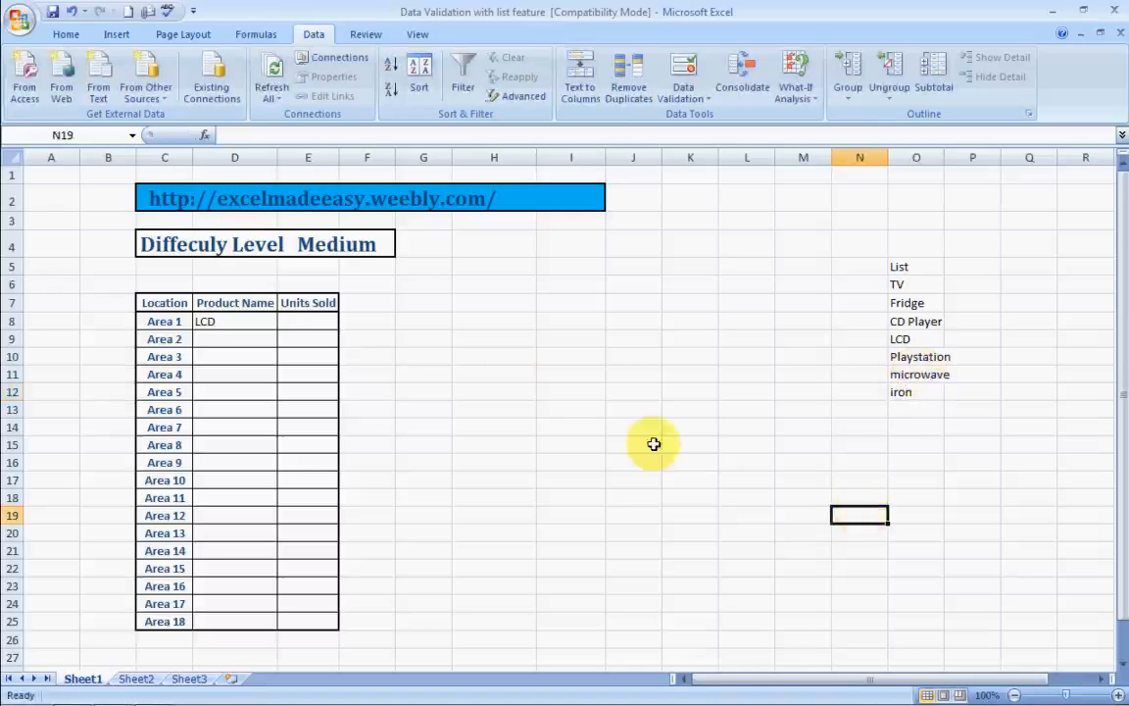
Step: Change the Data Validation list source for the product name cells D8:D25 to =$O$6:$O$12
click(251, 322)
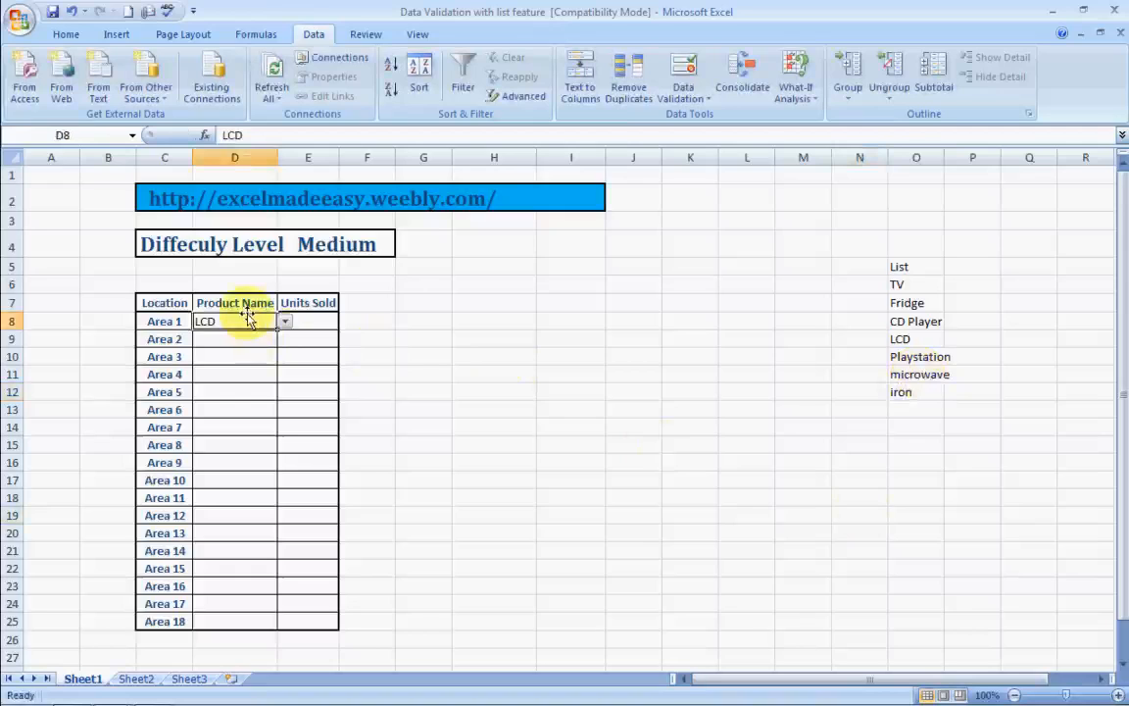
key(shift+Down)
key(shift+Down)
key(shift+Down)
key(shift+Down)
key(shift+Down)
key(shift+Down)
key(shift+Down)
key(shift+Down)
key(shift+Down)
key(shift+Down)
key(shift+Down)
key(shift+Down)
key(shift+Down)
key(shift+Down)
key(shift+Down)
key(shift+Down)
key(shift+Down)
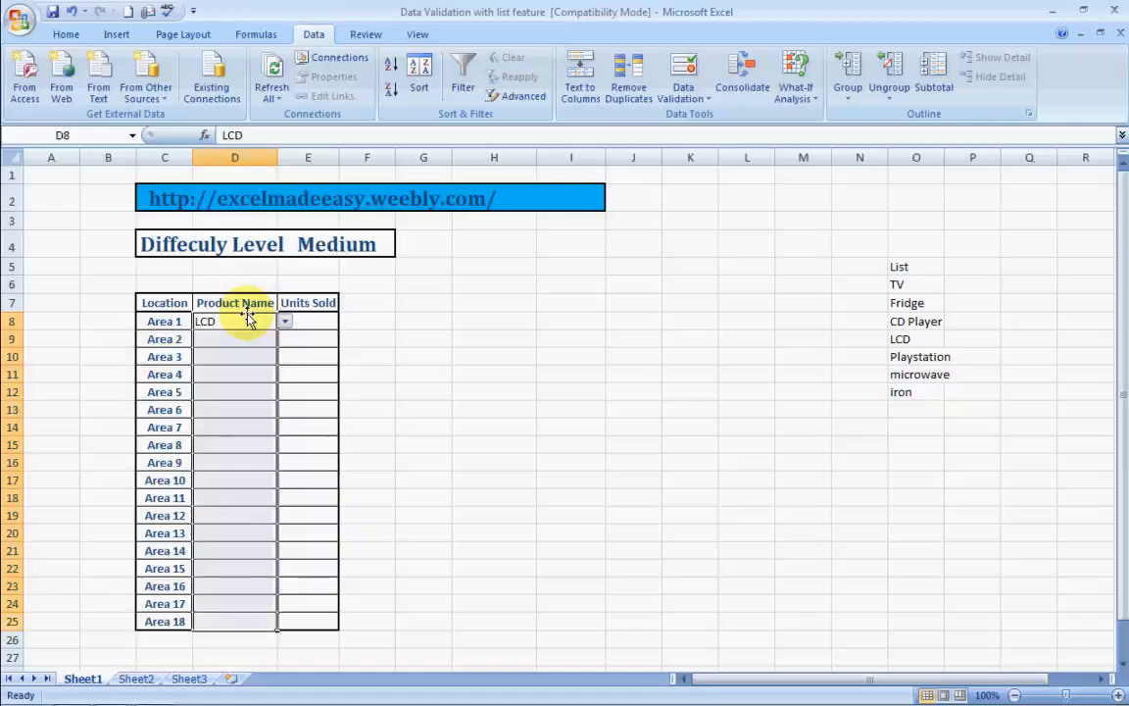
click(696, 101)
click(716, 114)
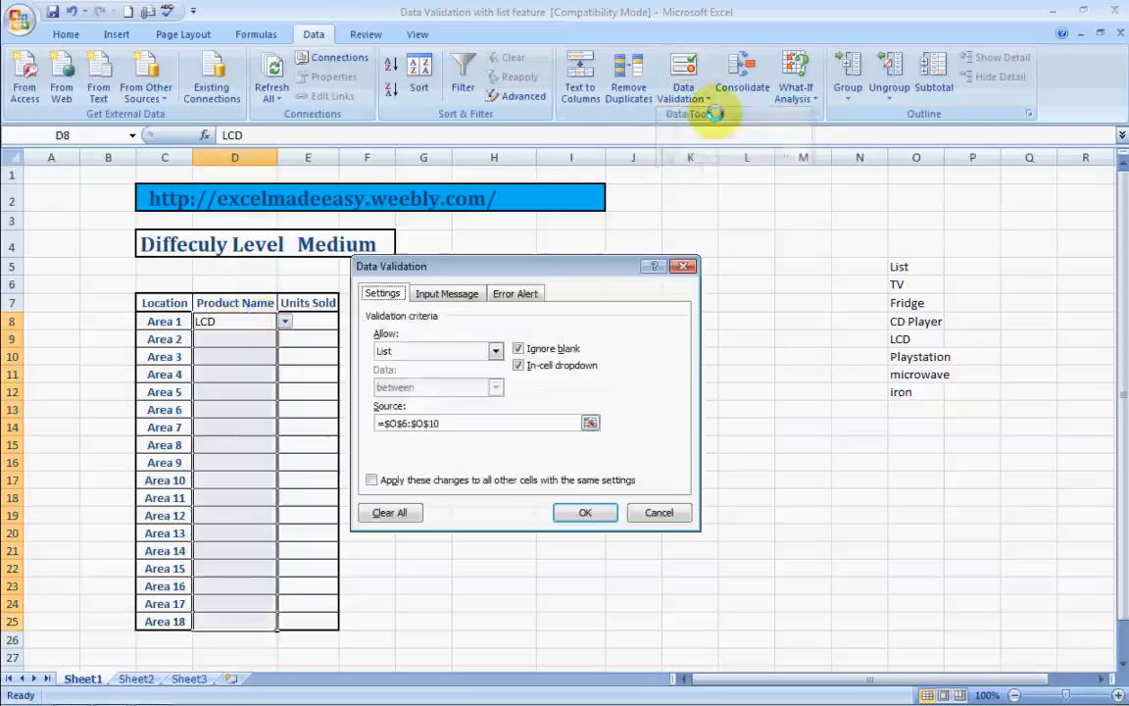
click(449, 423)
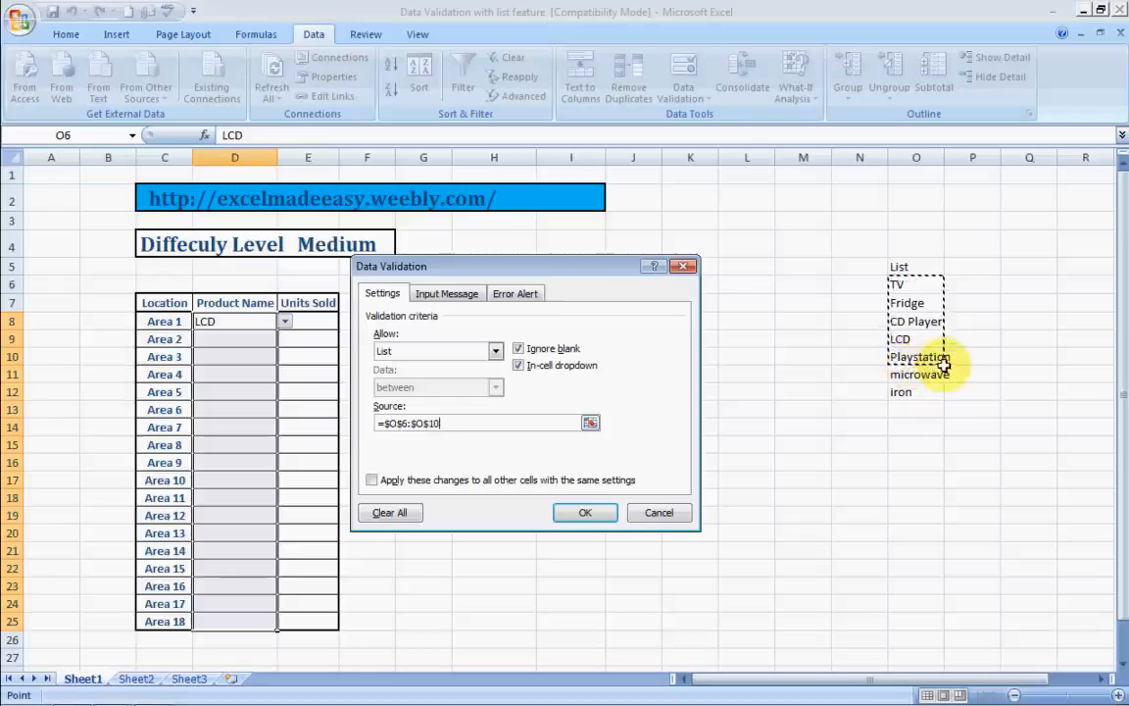
click(922, 280)
key(shift+Down)
key(shift+Down)
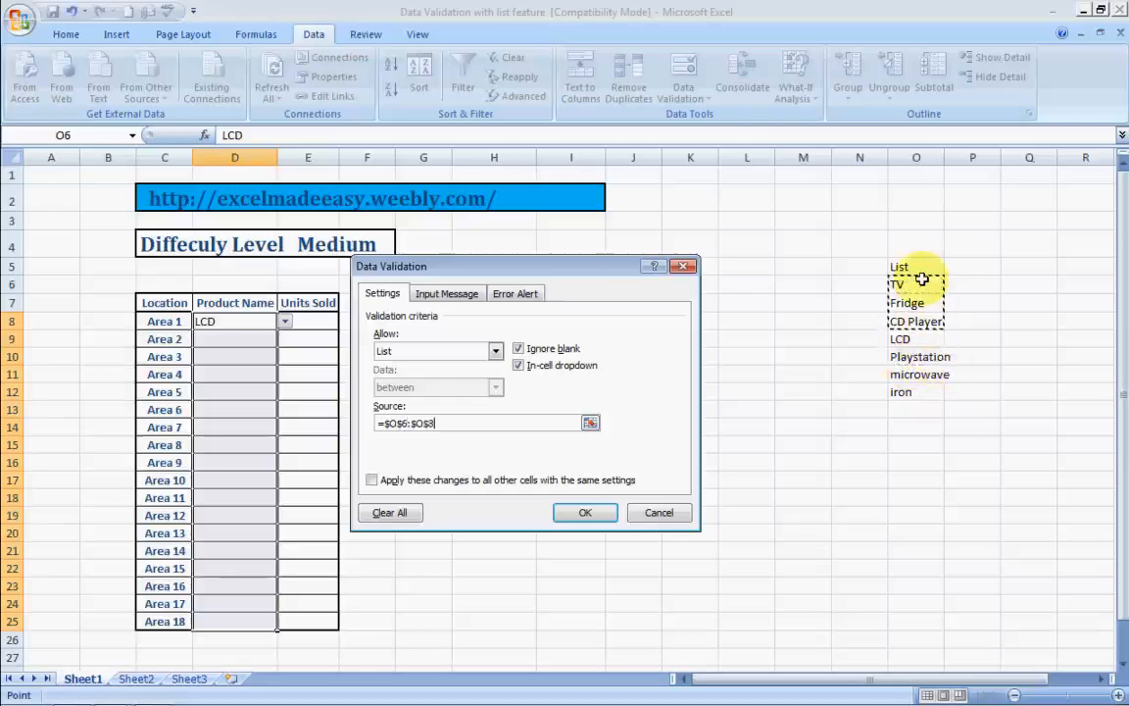
key(shift+Down)
key(shift+Down)
key(shift+Down)
key(shift+Down)
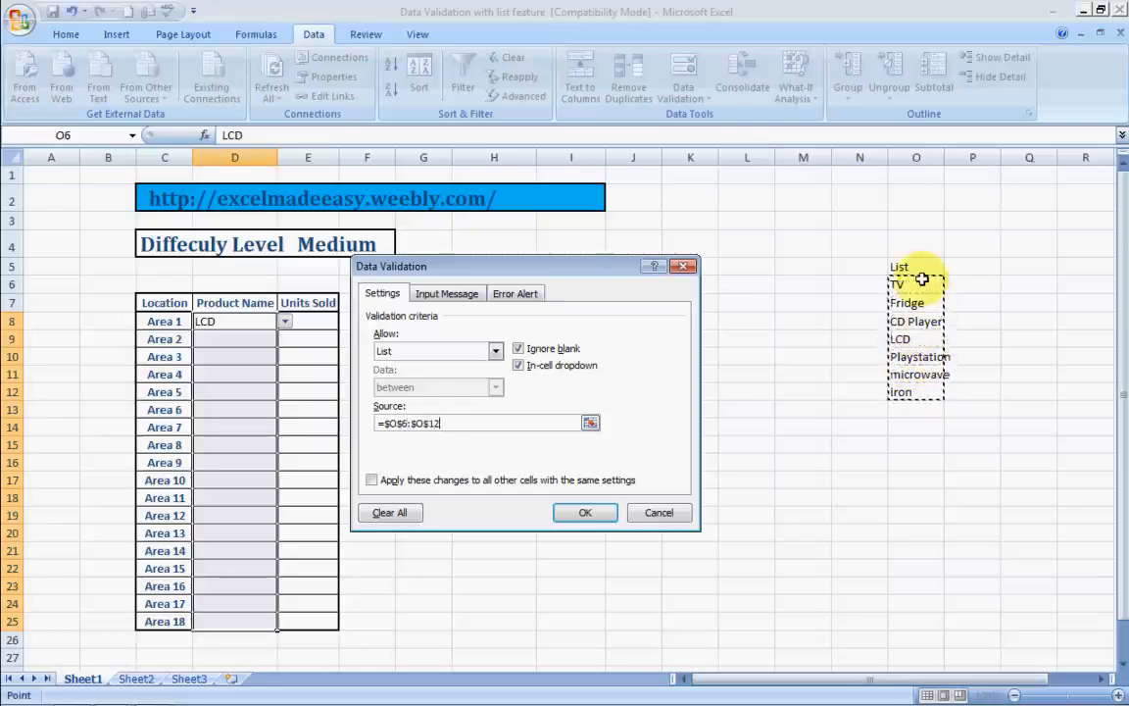
key(Return)
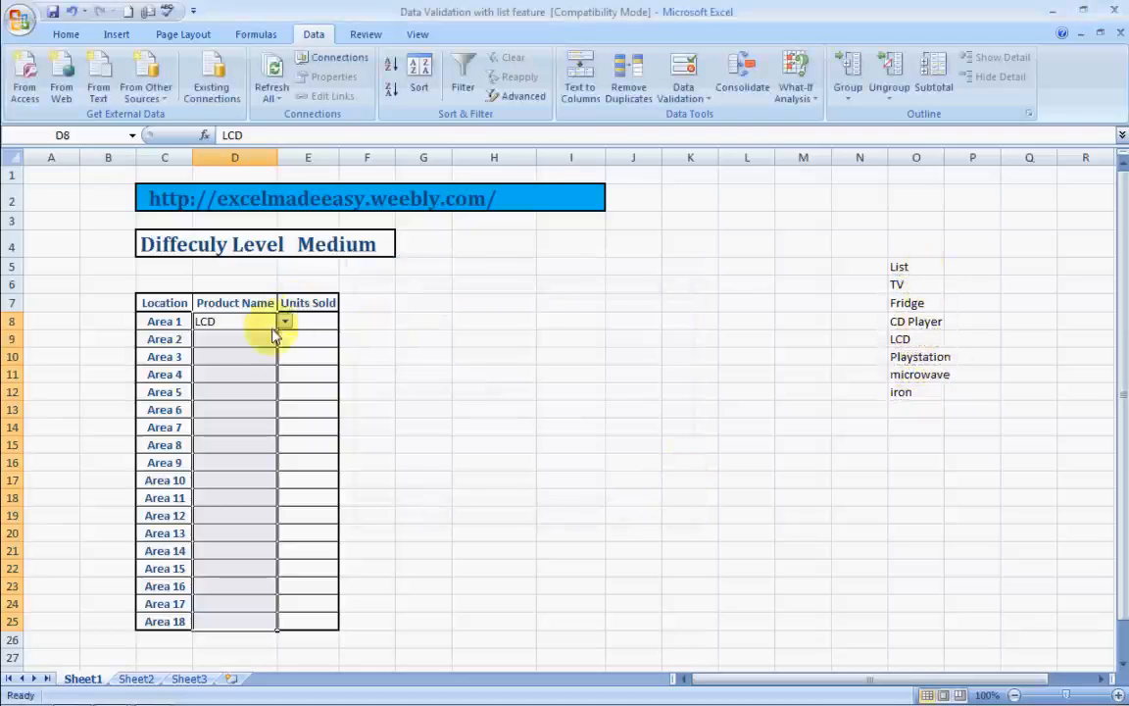
Step: Choose iron from the drop-down list in D8 as the Area 1 product name
click(233, 342)
click(264, 323)
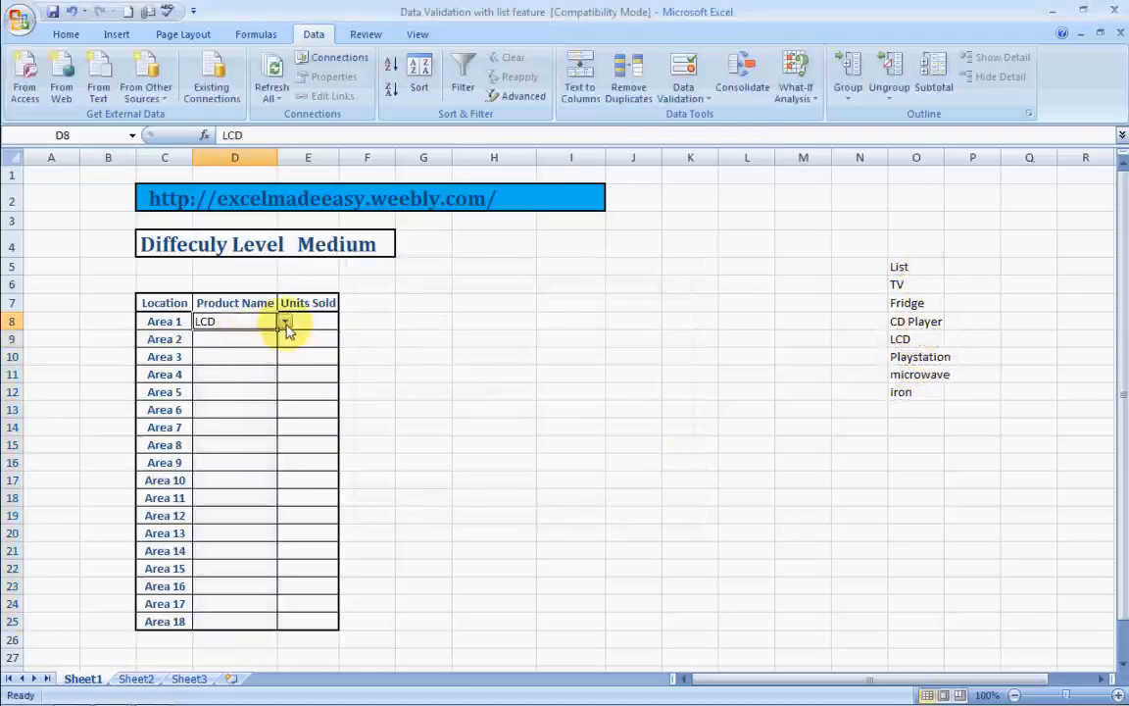
click(285, 322)
click(222, 405)
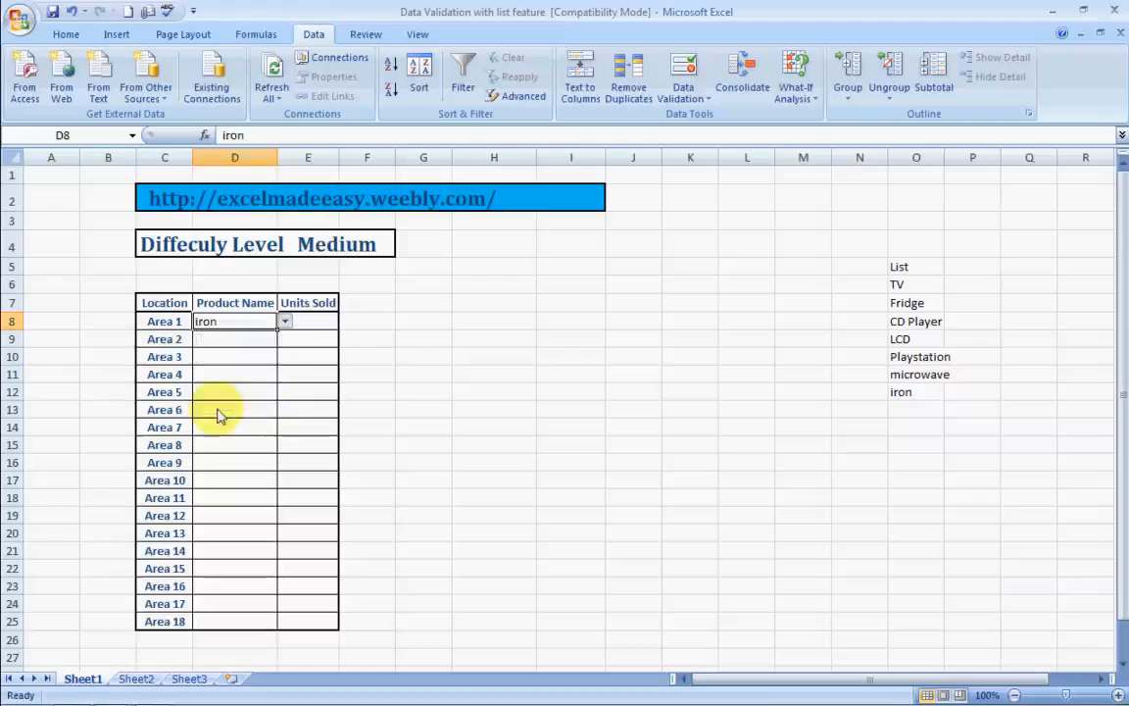
Step: Check the drop-down list in D13, the Area 6 product name, and close it without choosing a product
click(247, 408)
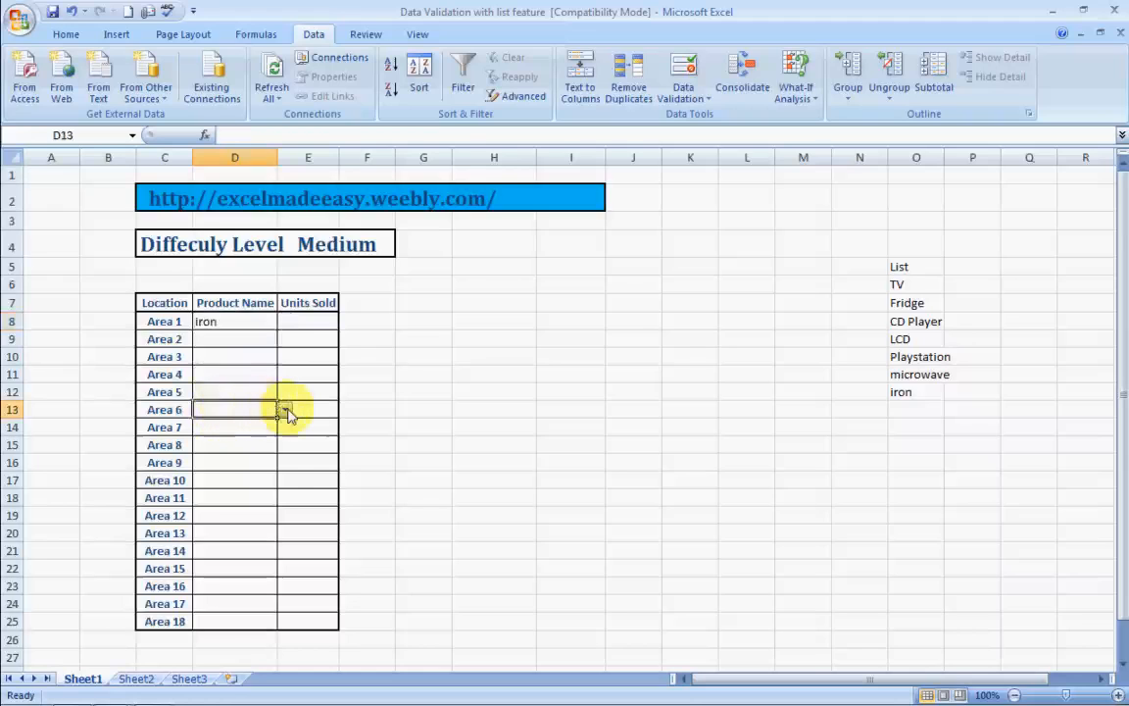
click(286, 410)
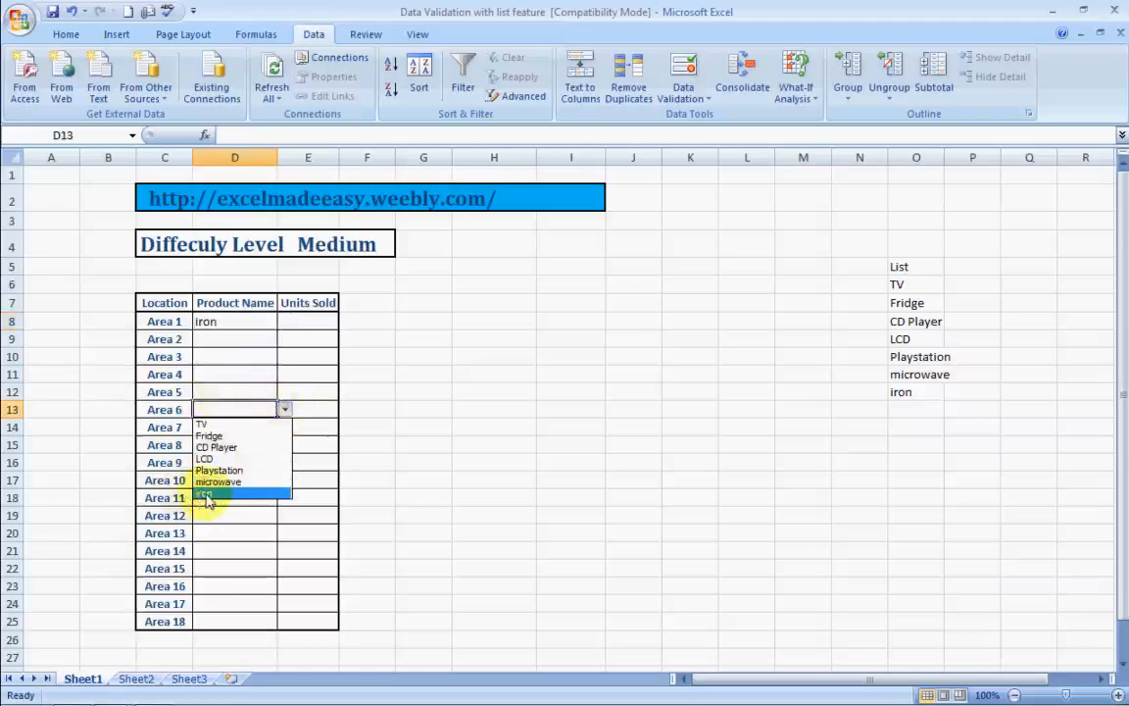
key(Escape)
Step: View the Clear options for the product name cells D8:D25, dismiss them without applying any, and deselect the range
click(266, 320)
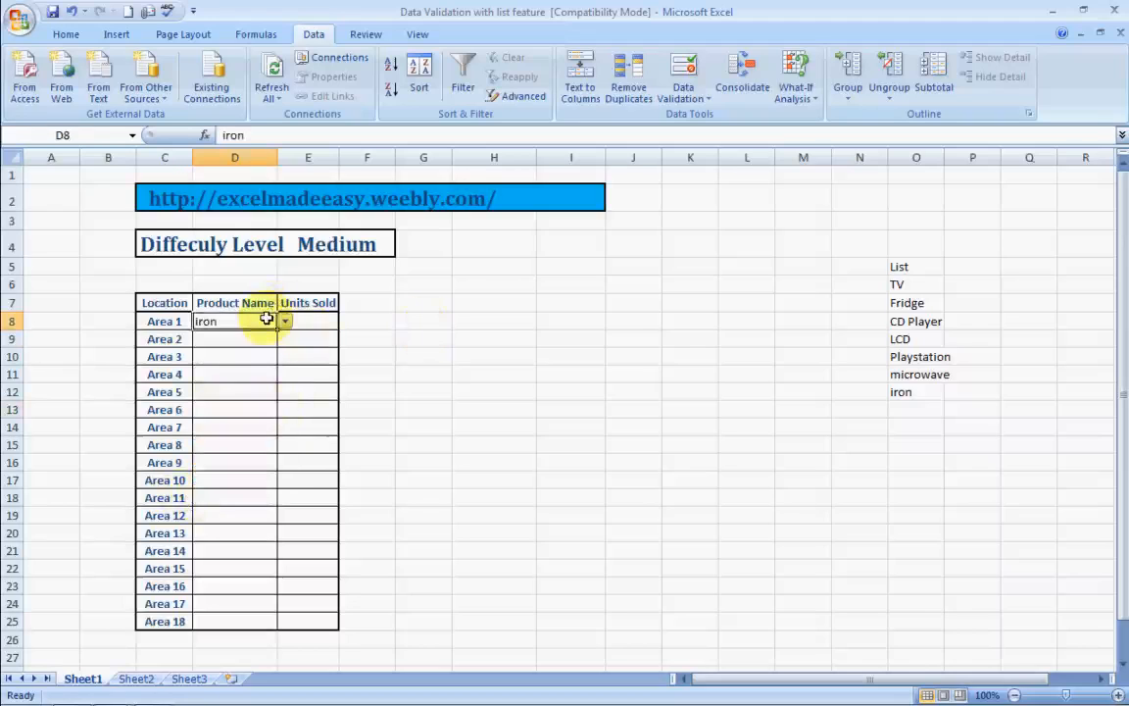
key(shift+Down)
key(shift+Down)
key(shift+Down)
key(shift+Down)
key(shift+Down)
key(shift+Down)
key(shift+Down)
key(shift+Down)
key(shift+Down)
key(shift+Down)
key(shift+Down)
key(shift+Down)
key(shift+Down)
key(shift+Down)
key(shift+Down)
key(shift+Down)
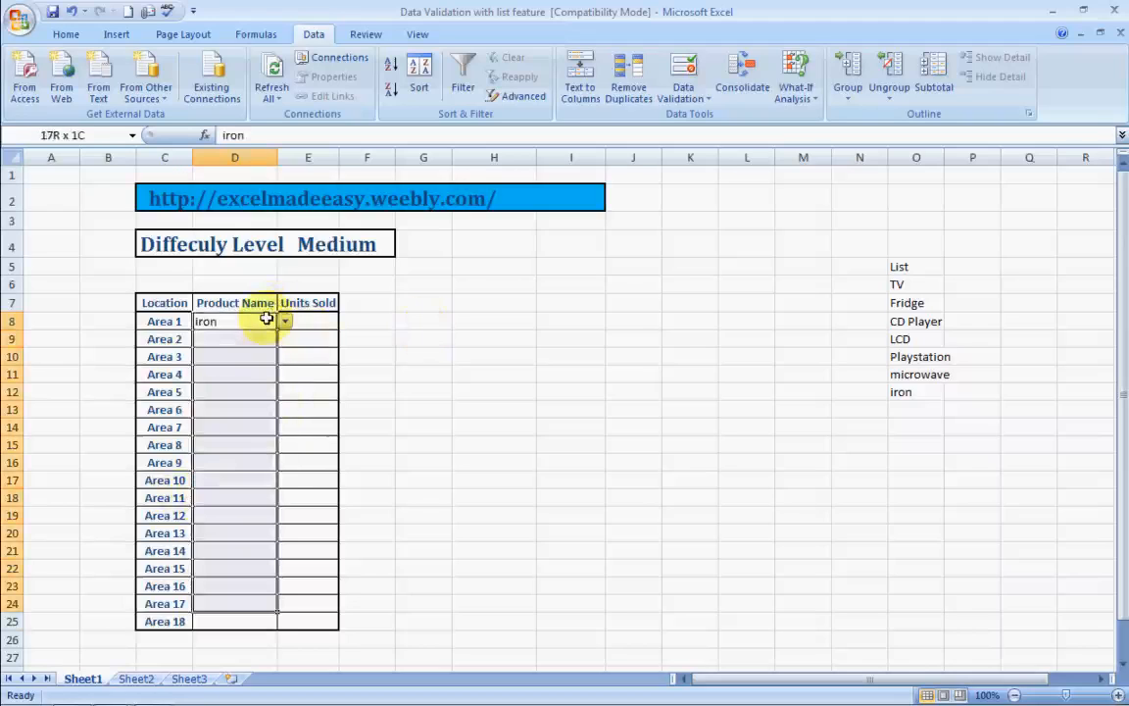
key(shift+Down)
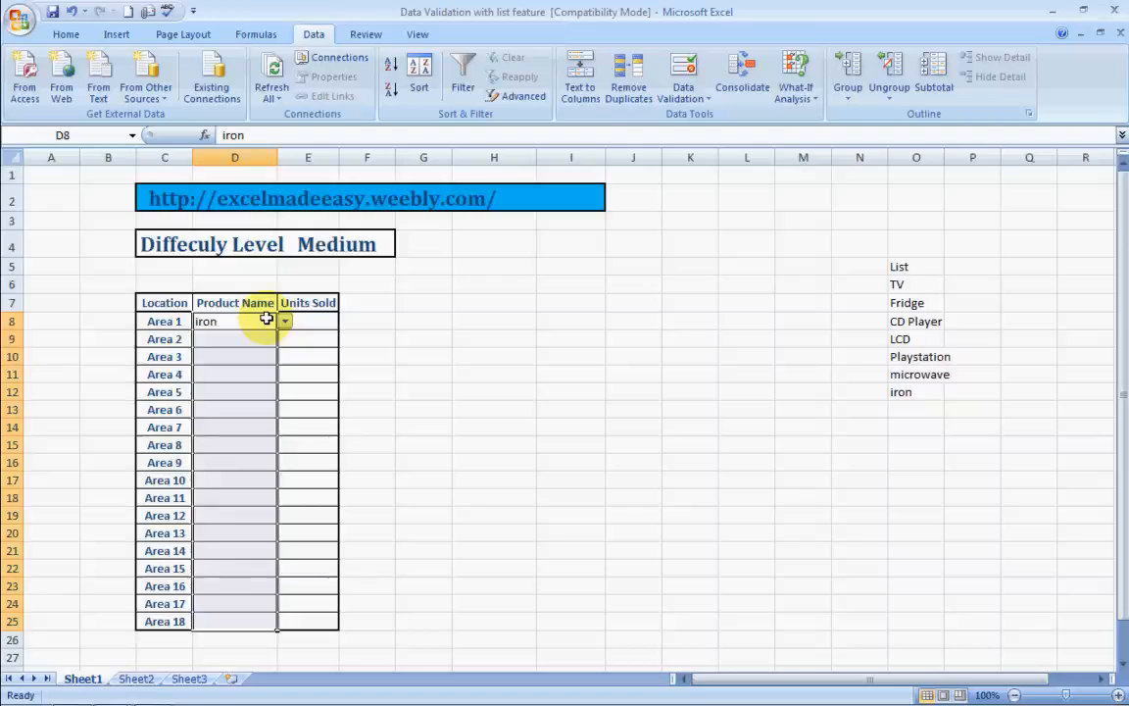
click(67, 37)
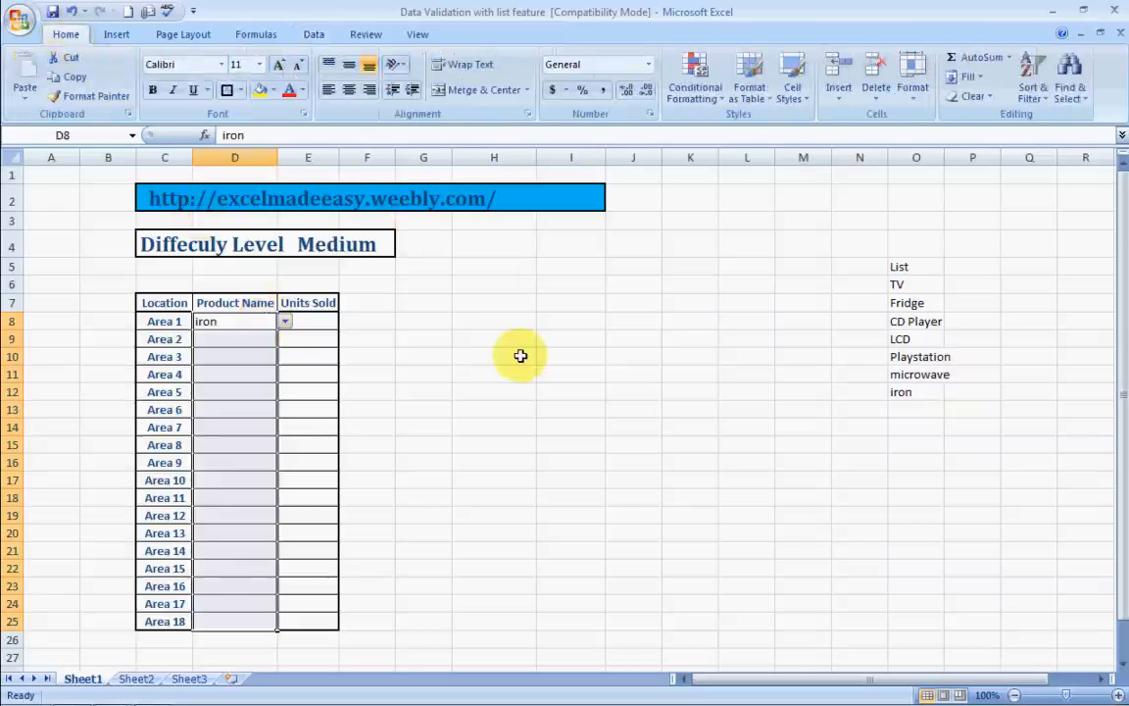
click(992, 98)
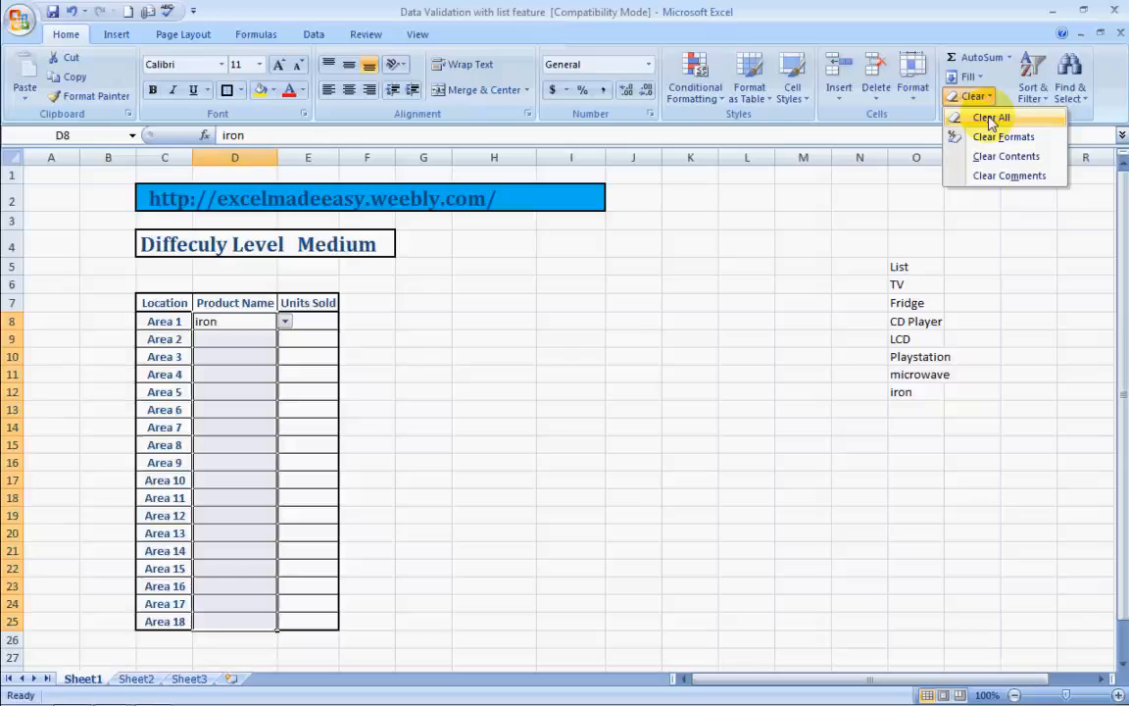
click(773, 305)
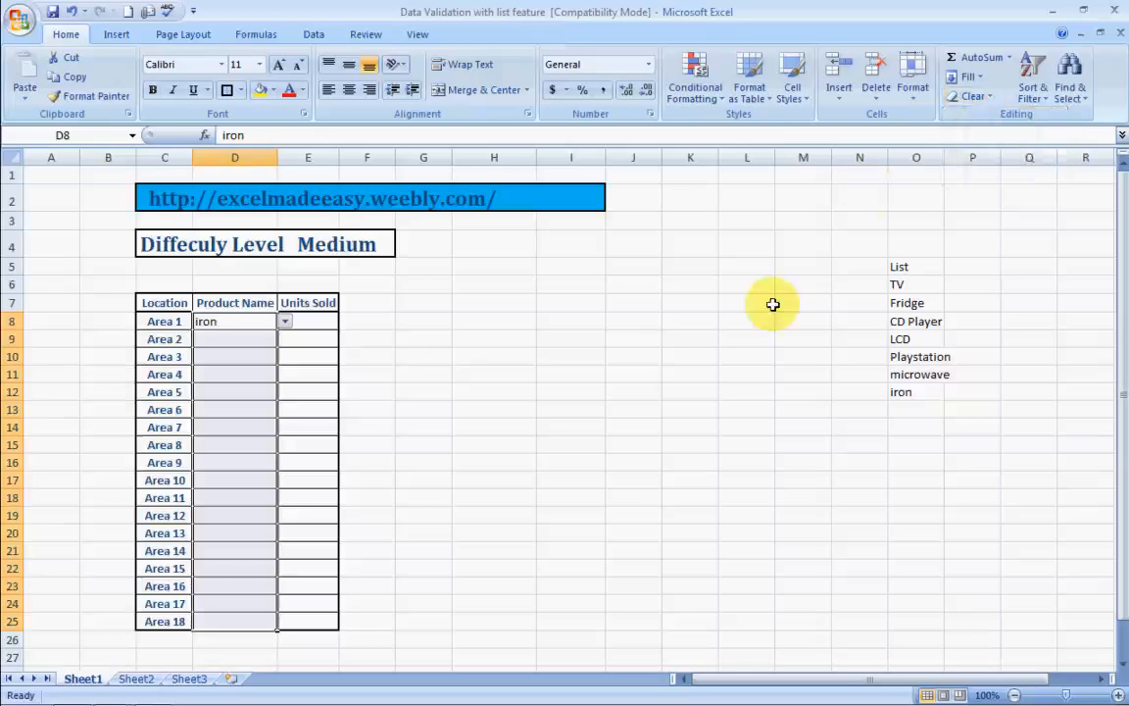
click(675, 358)
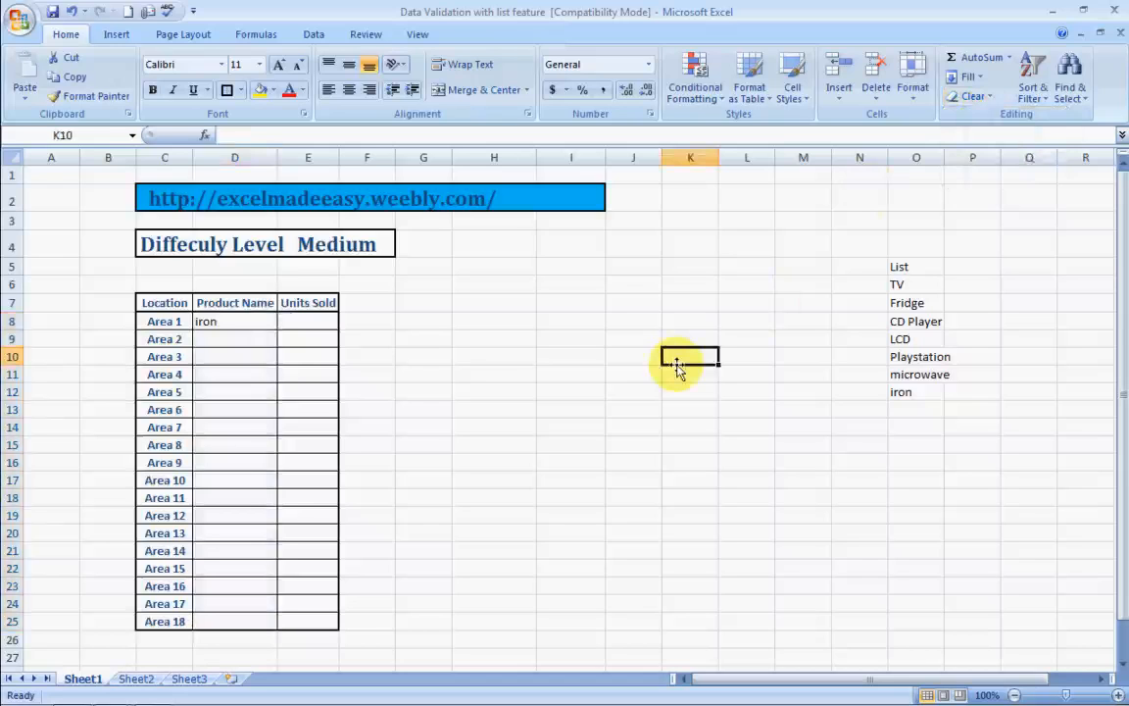
Step: Switch to Firefox, view the YouTube channel's uploads, and open the Excel Made Easy website's Ask A Question page to view its comment form
key(alt+Tab)
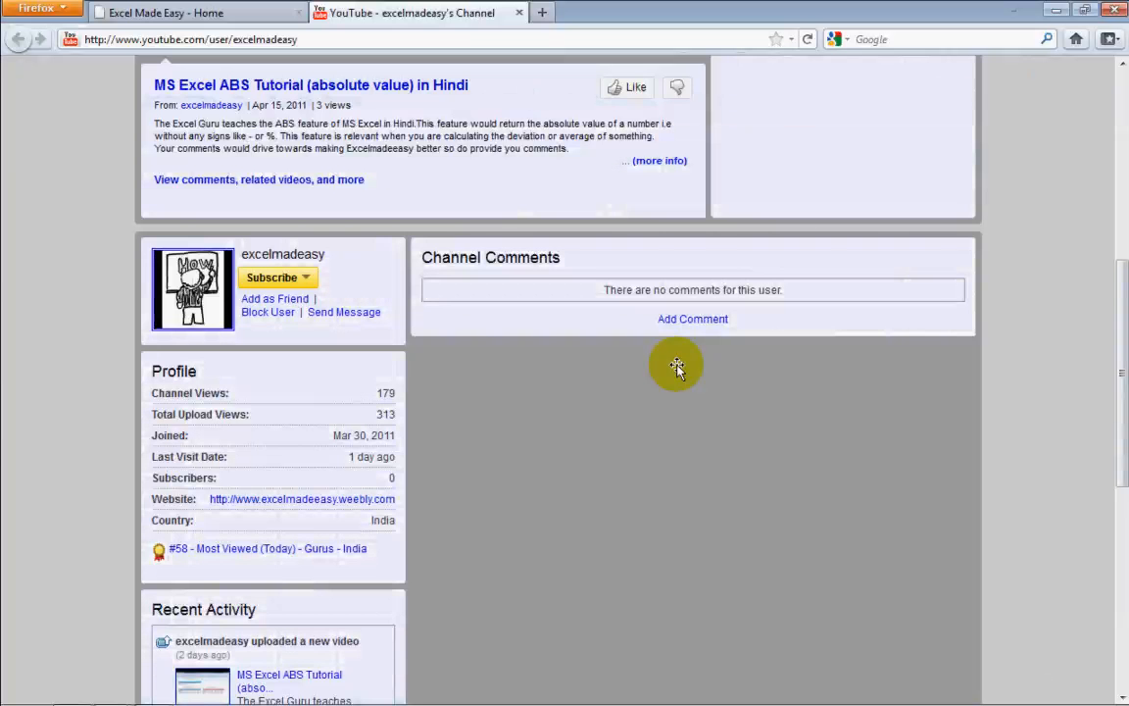
drag(1120, 304, 1118, 128)
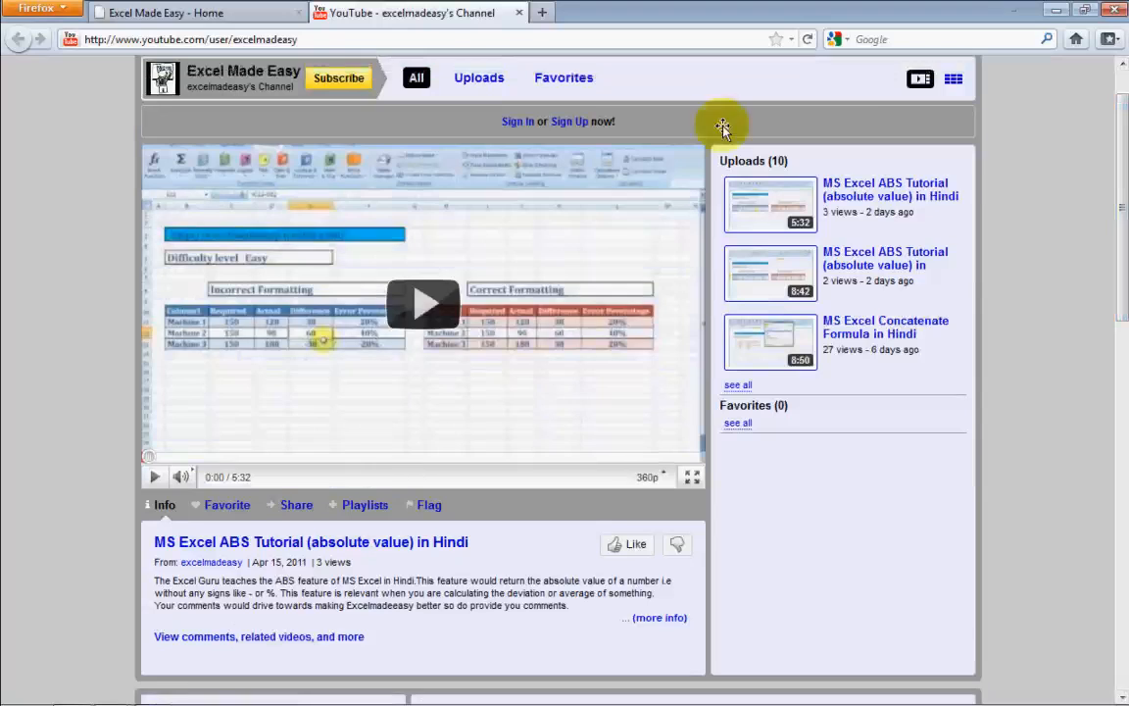
click(201, 12)
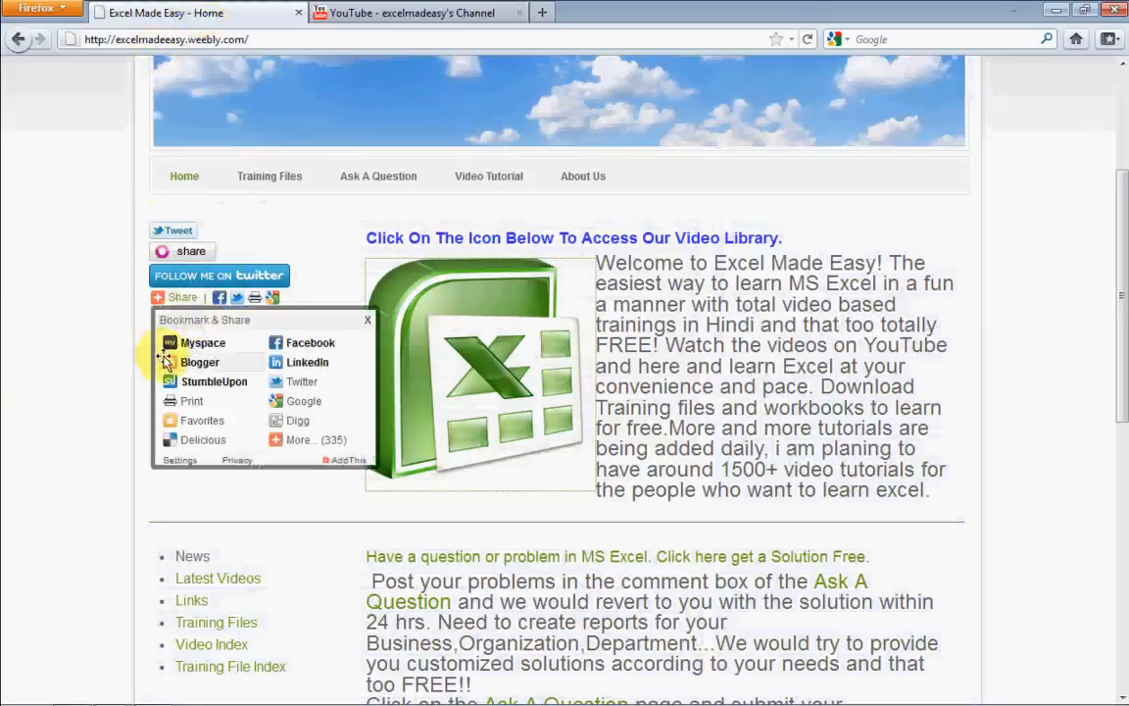
click(389, 183)
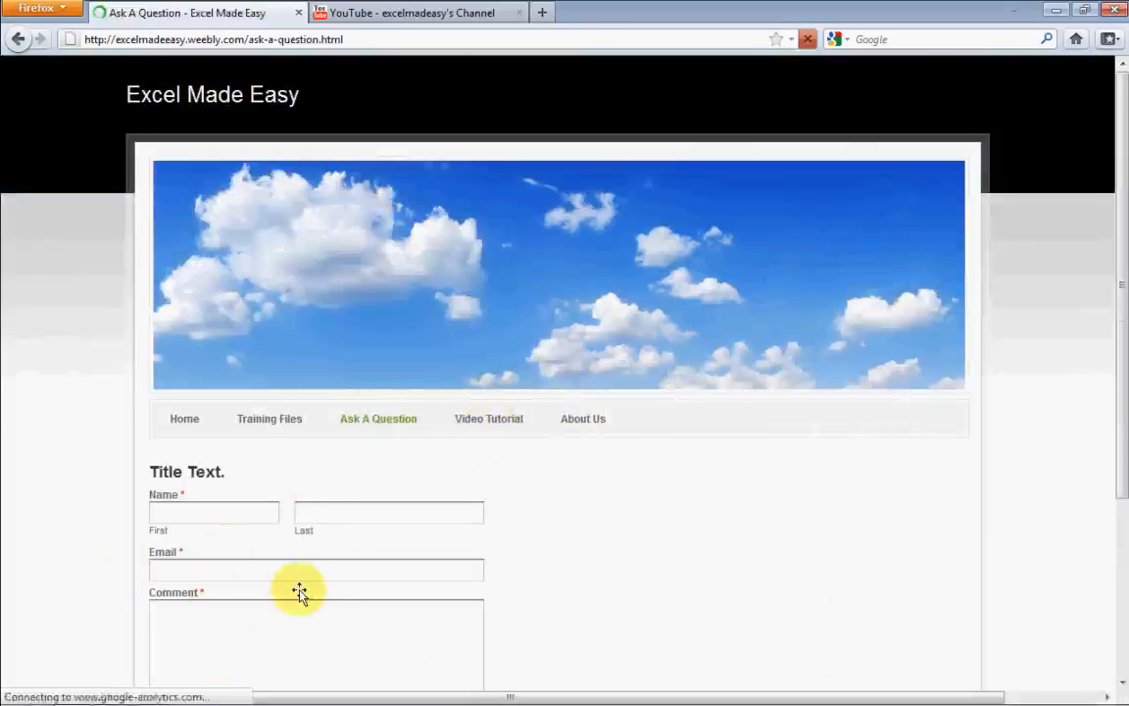
drag(1122, 221, 1122, 302)
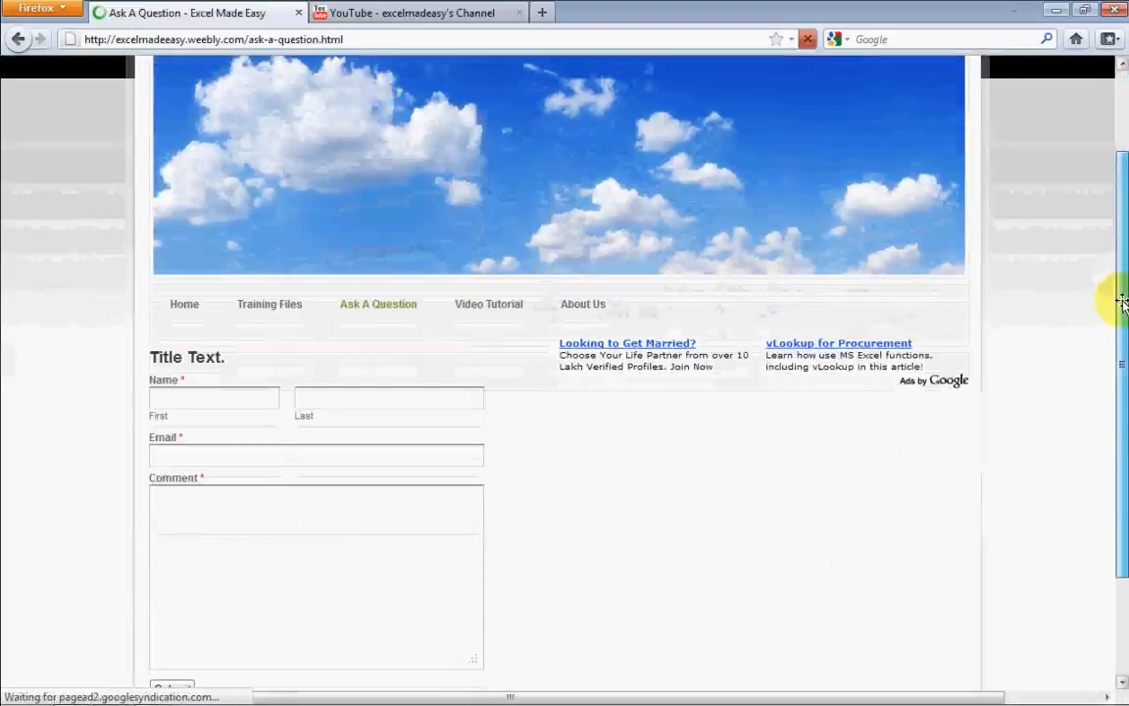
click(251, 575)
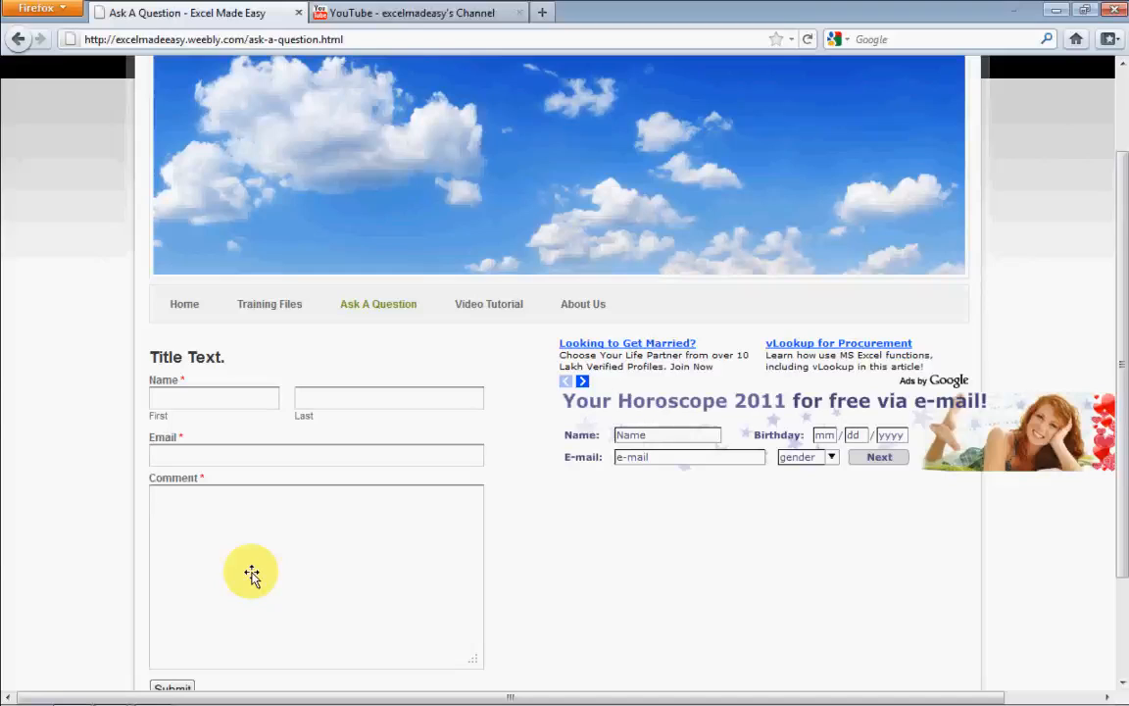
Step: Switch back to the Excel workbook and stop the running screen recorder
key(alt+Tab)
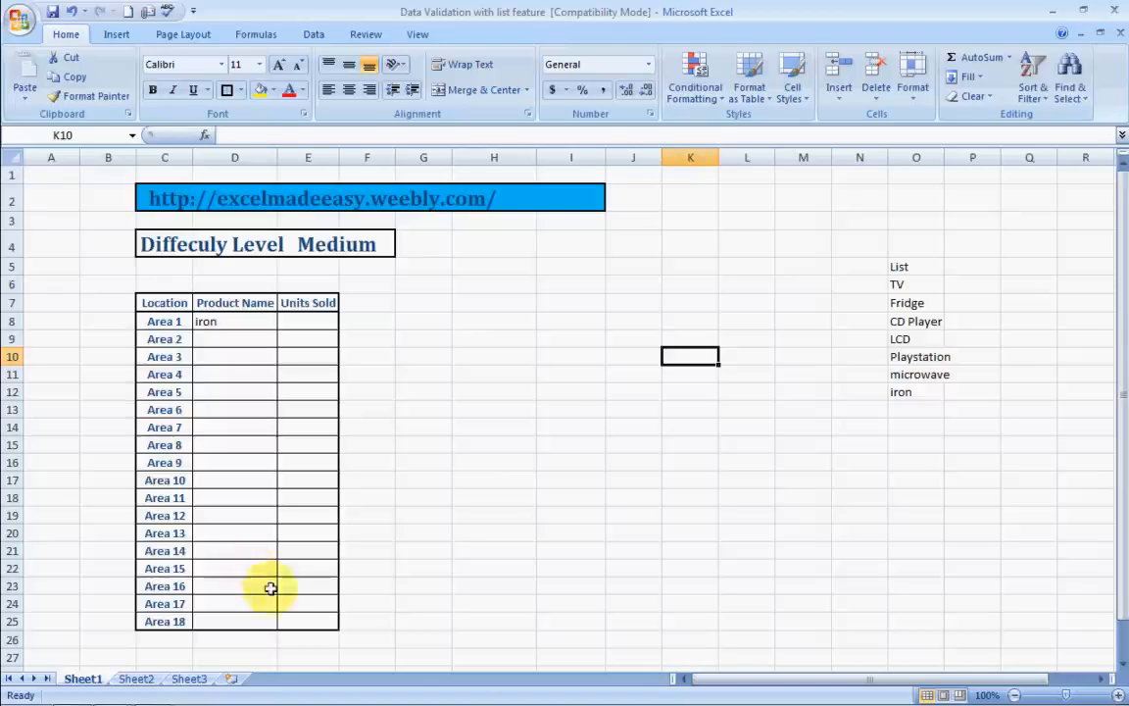
mouse_move(522, 698)
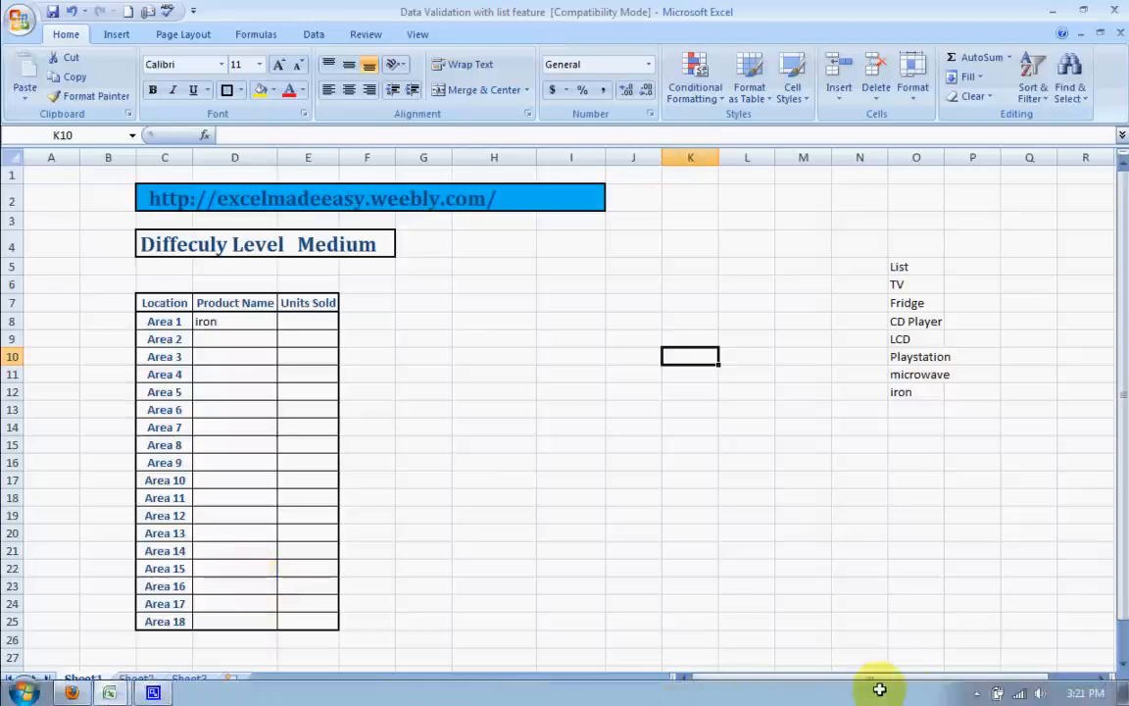
click(977, 694)
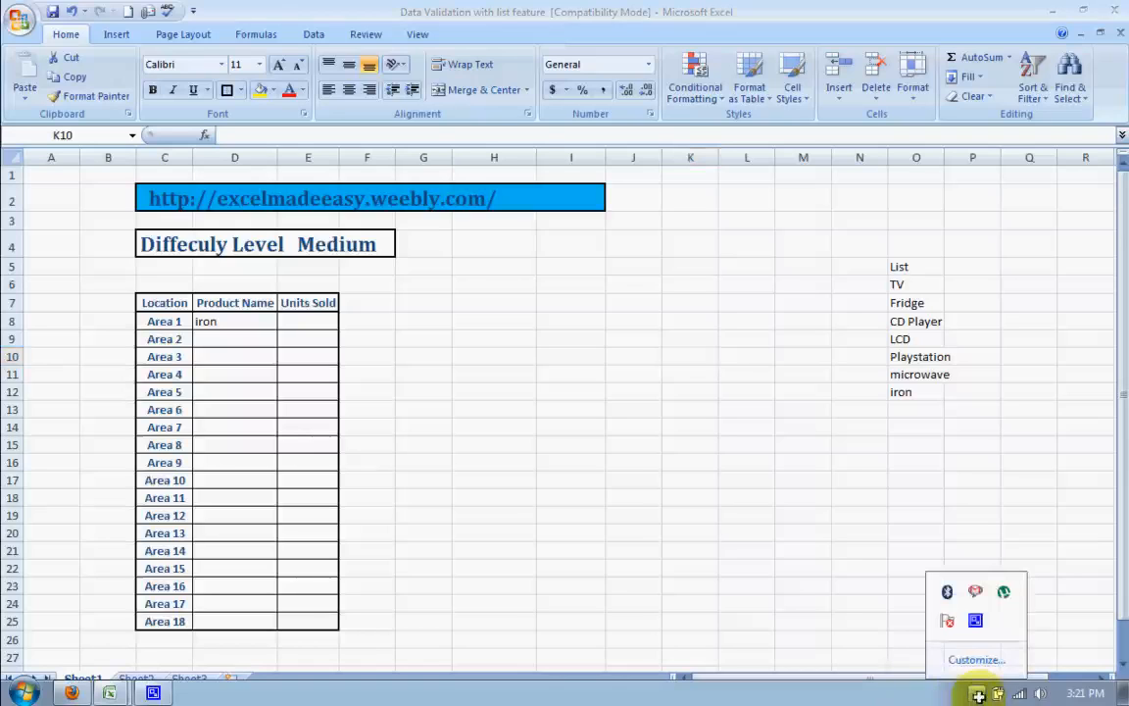
right_click(975, 620)
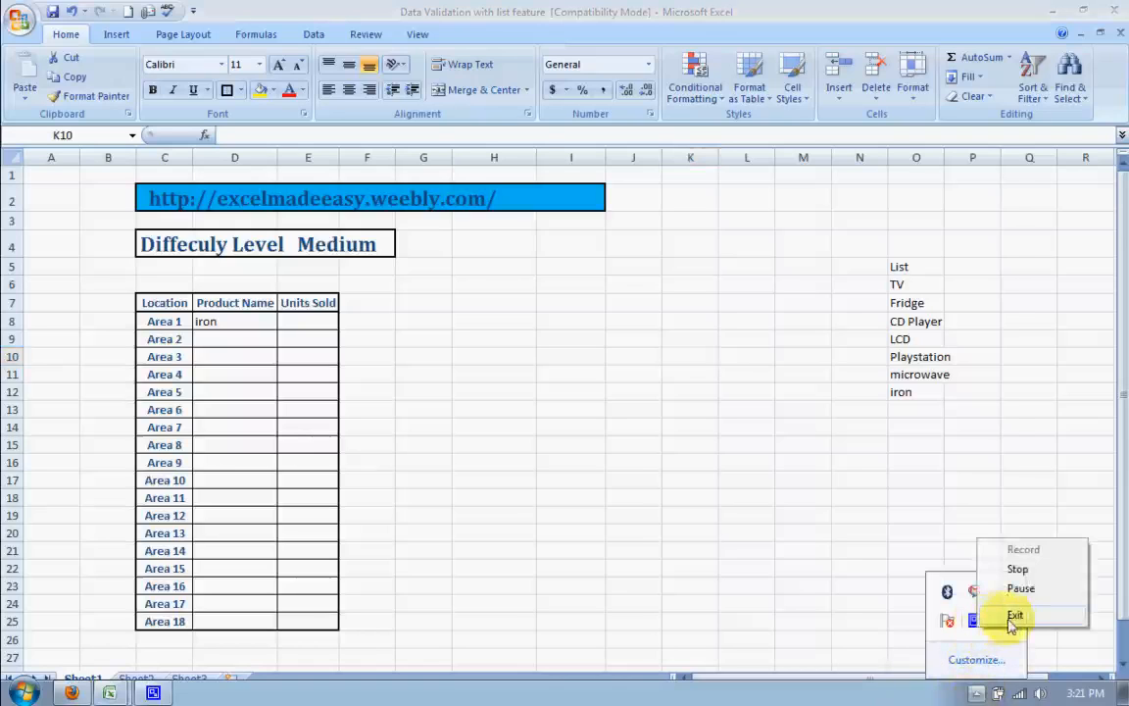
click(1017, 569)
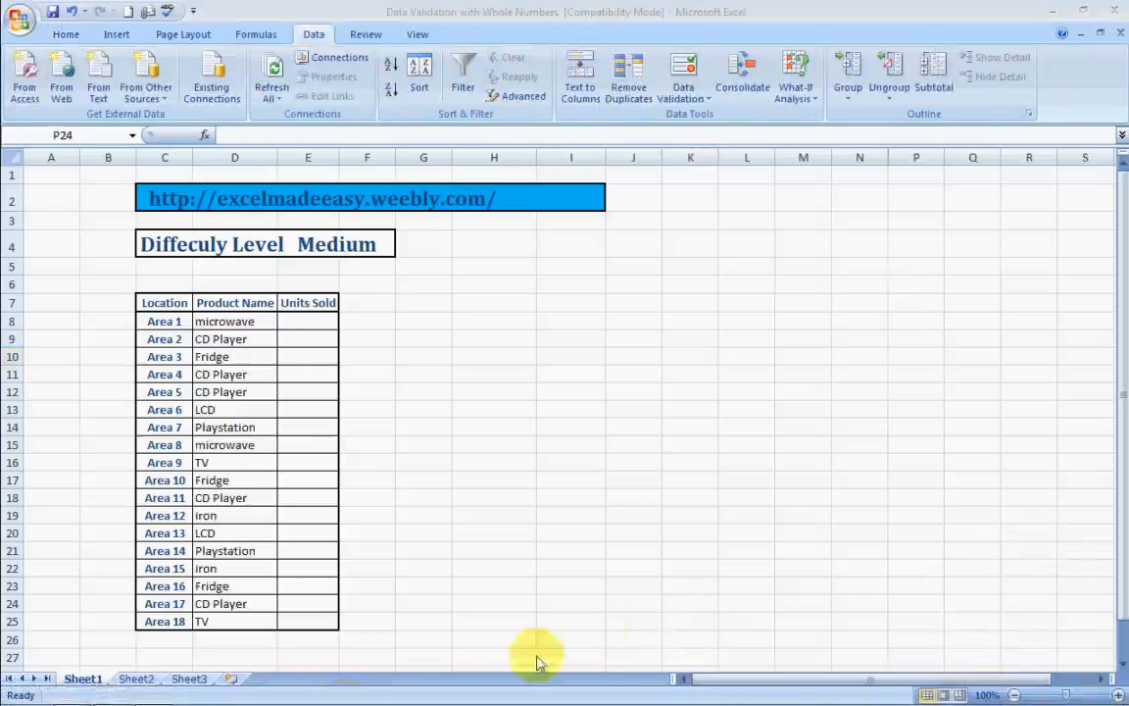
Step: Switch to Firefox to view the Excel Made Easy home page, and return to the Excel workbook
mouse_move(255, 685)
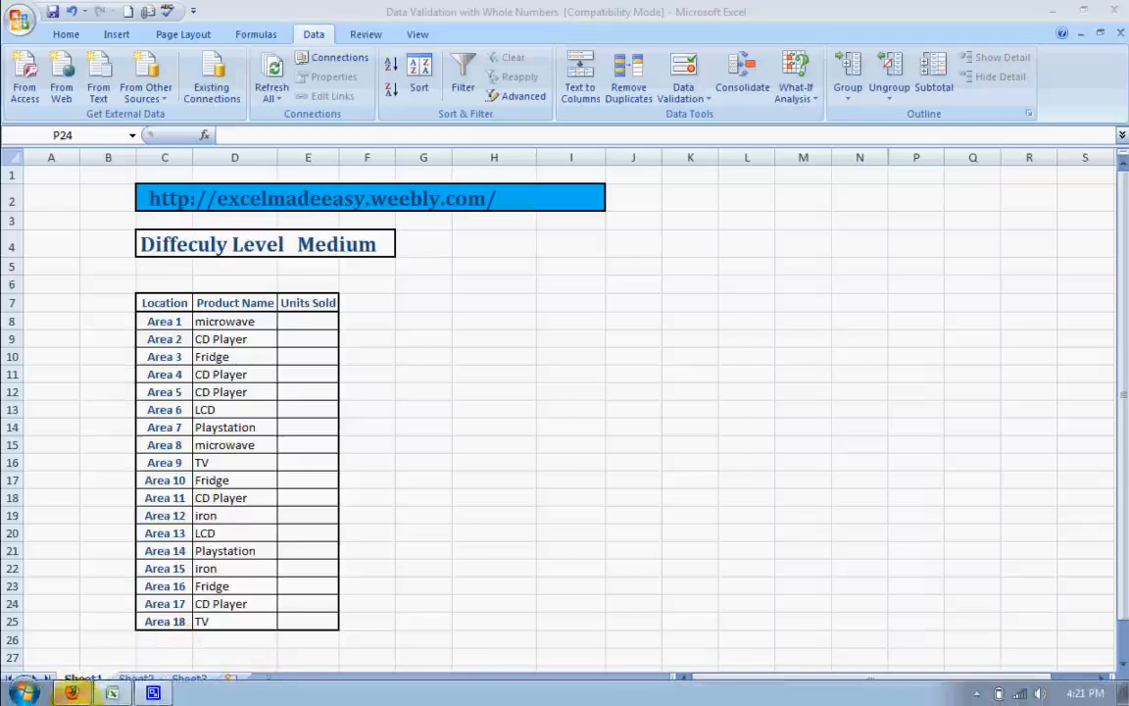
click(72, 699)
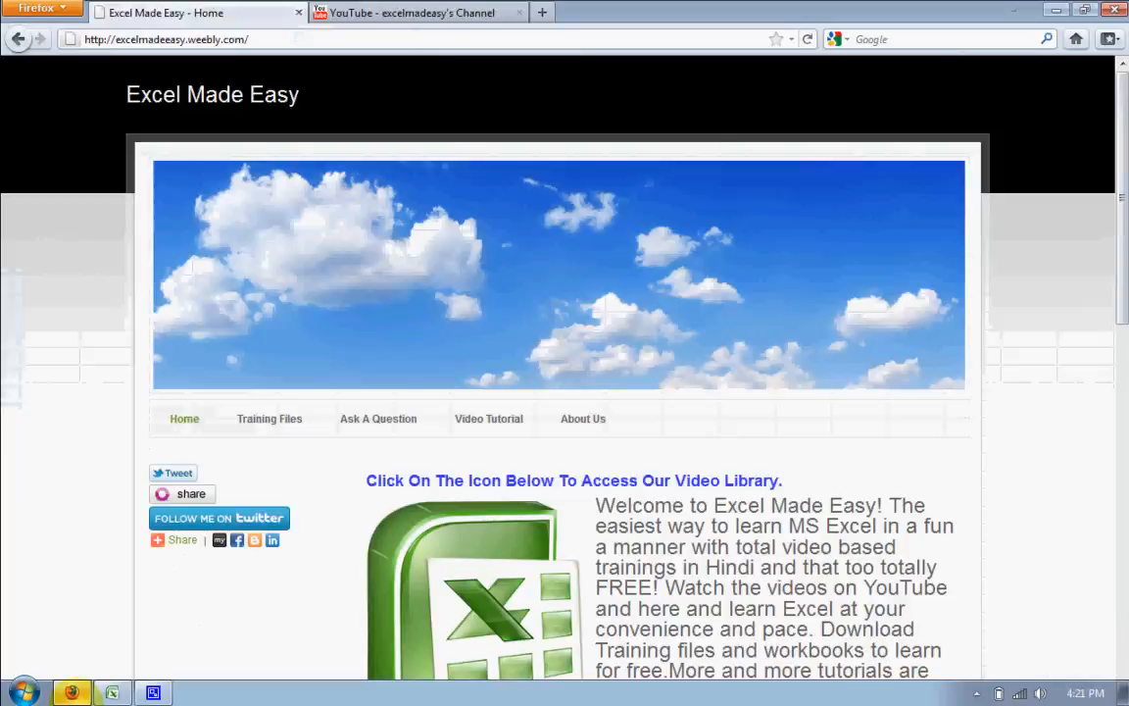
click(112, 692)
click(457, 404)
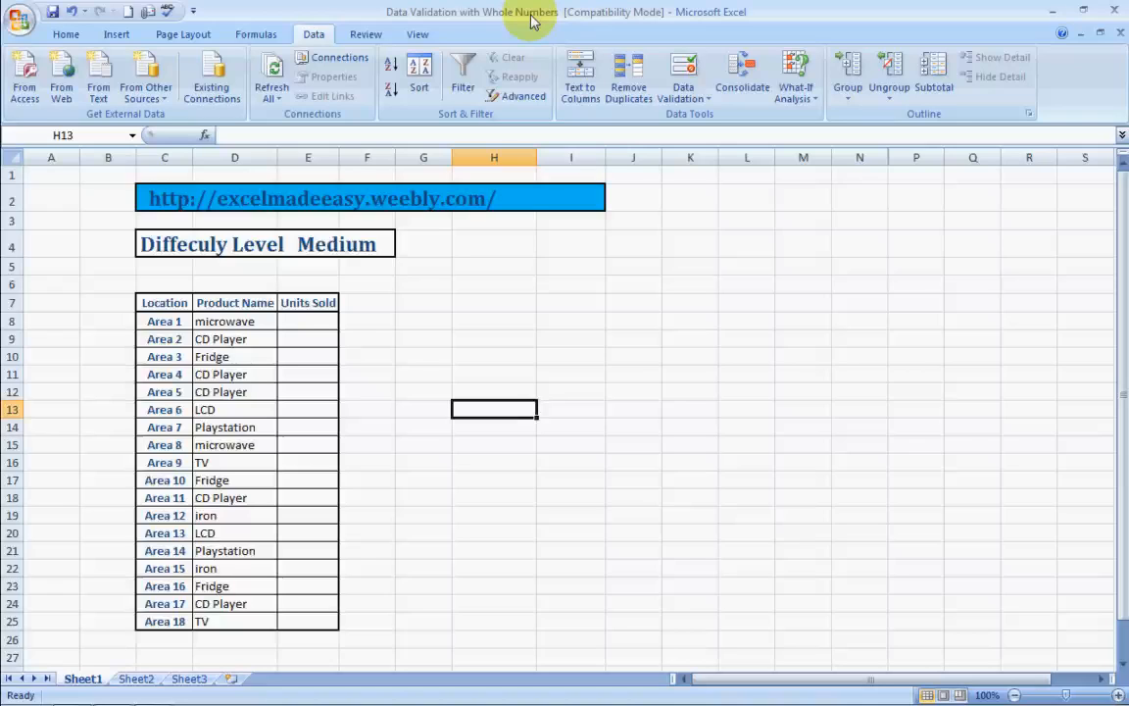
Step: Examine the sales table's Units Sold, Location and Product Name columns, including the areas and the products in D8:D14
click(293, 316)
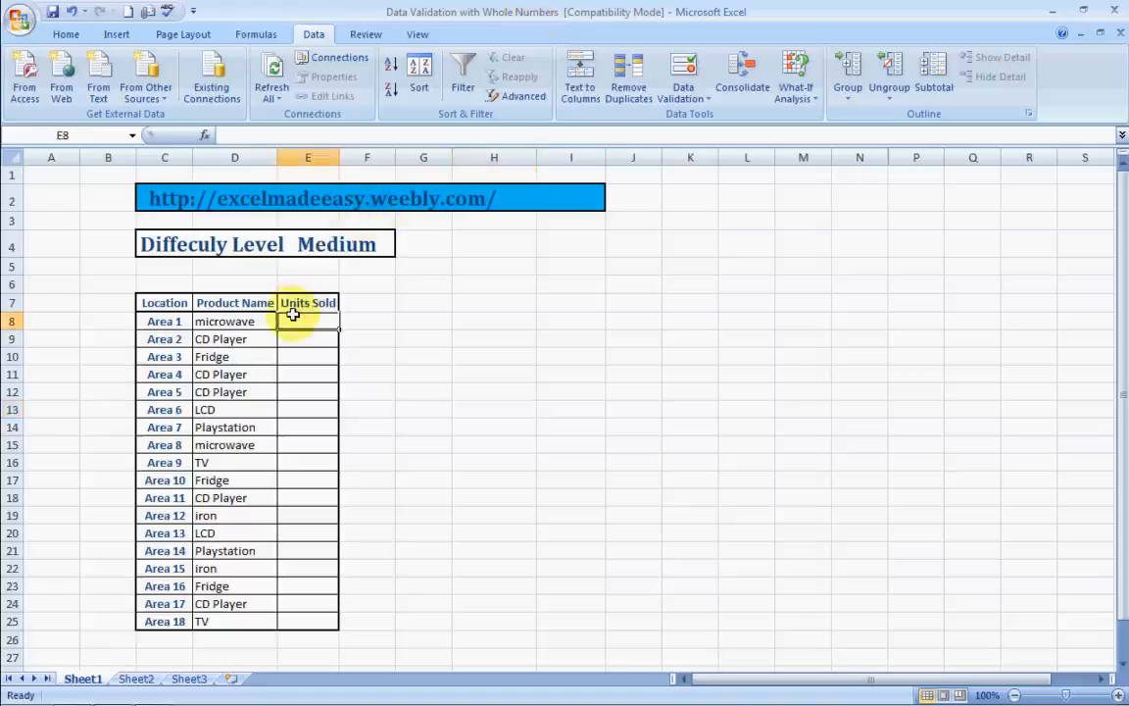
click(179, 309)
click(199, 307)
click(188, 304)
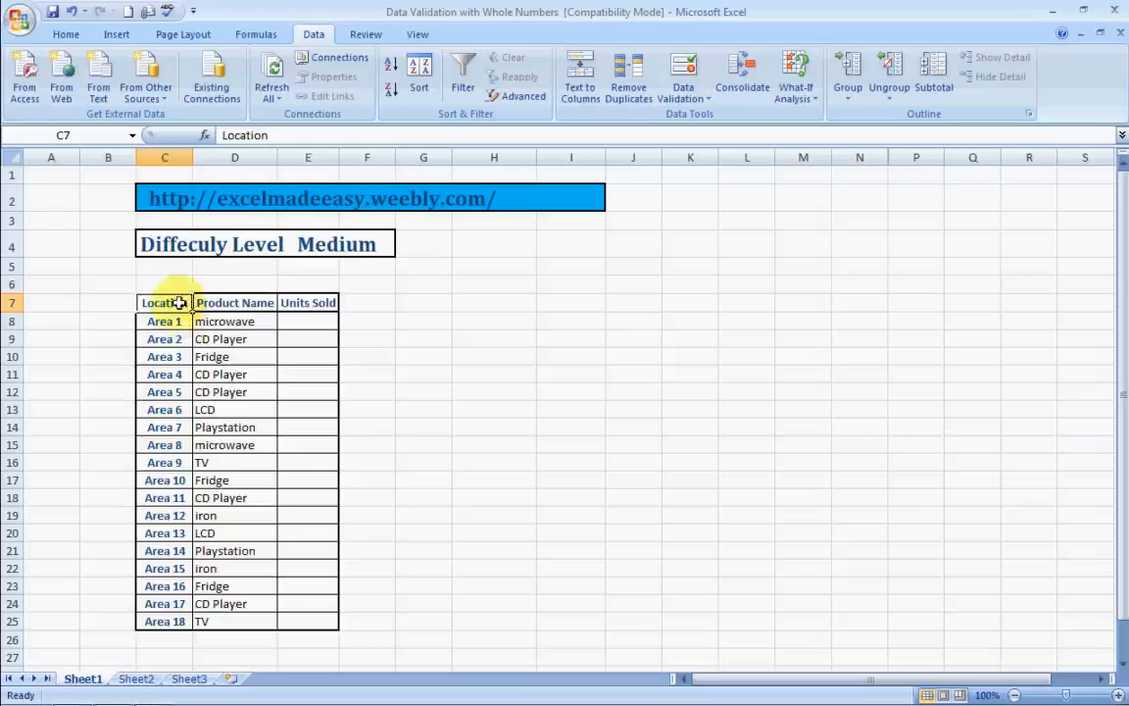
click(161, 635)
click(178, 607)
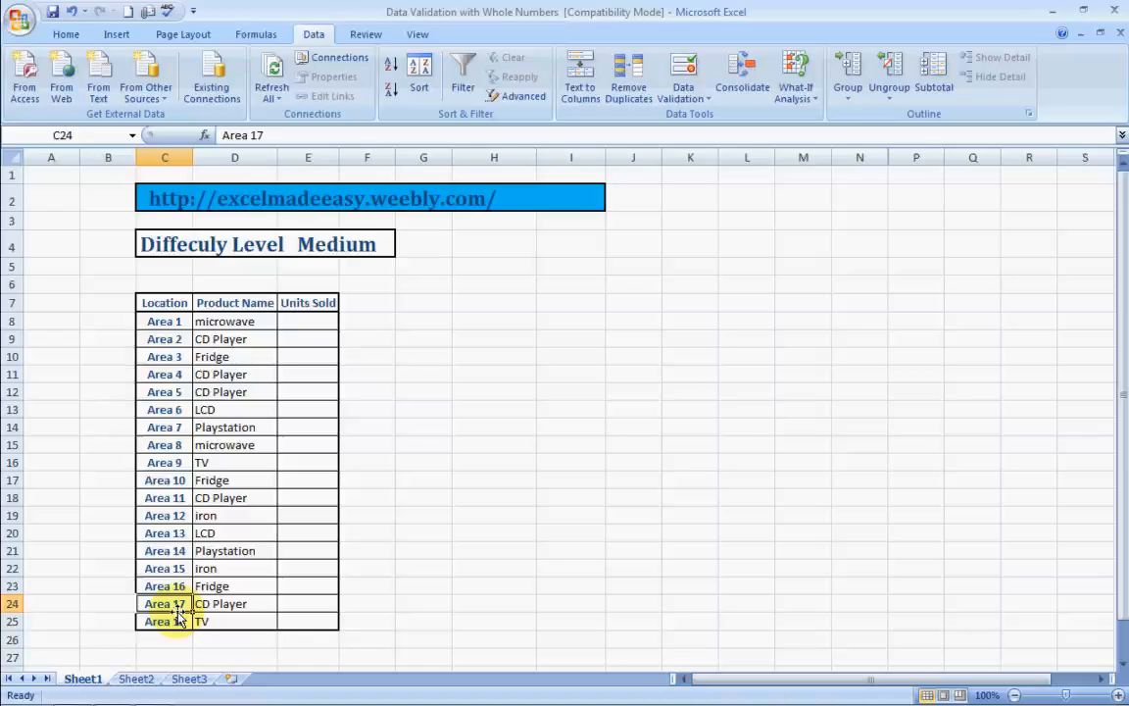
click(253, 324)
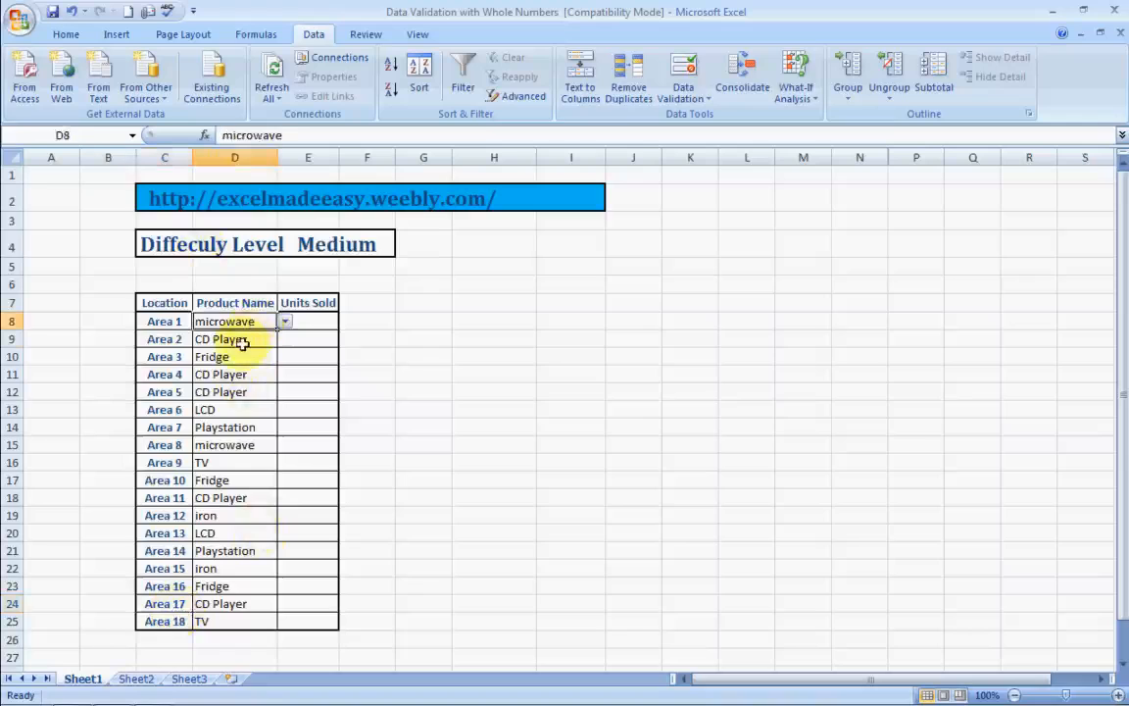
click(257, 339)
click(237, 359)
click(233, 391)
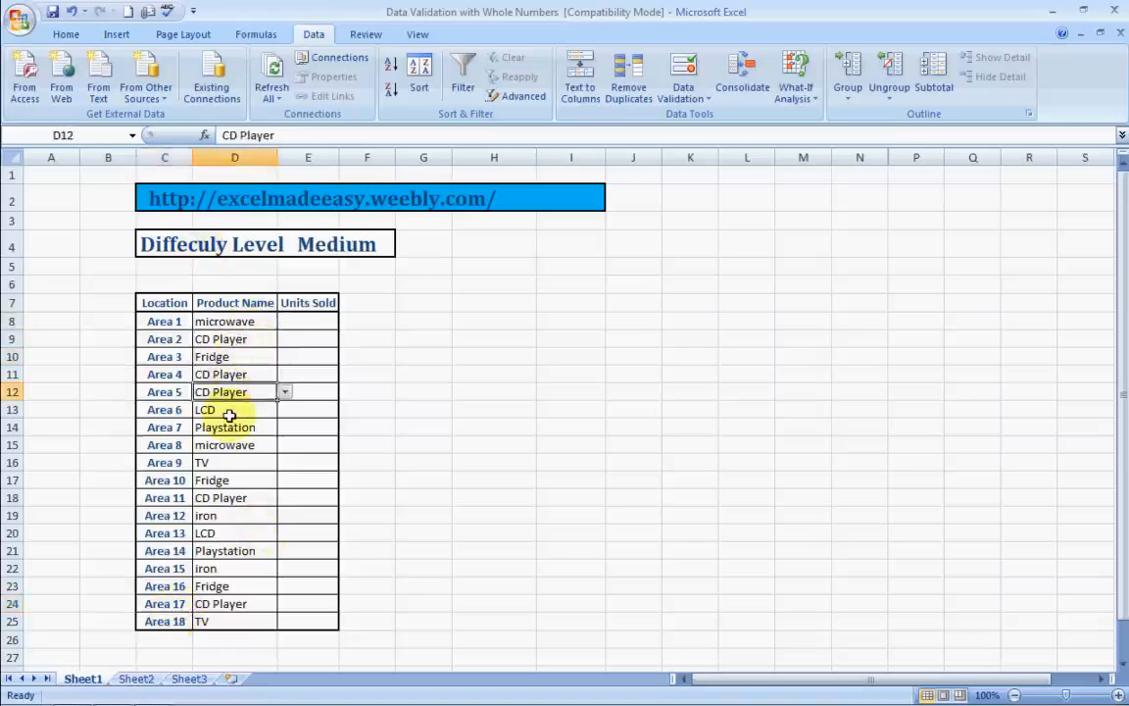
click(229, 411)
click(236, 427)
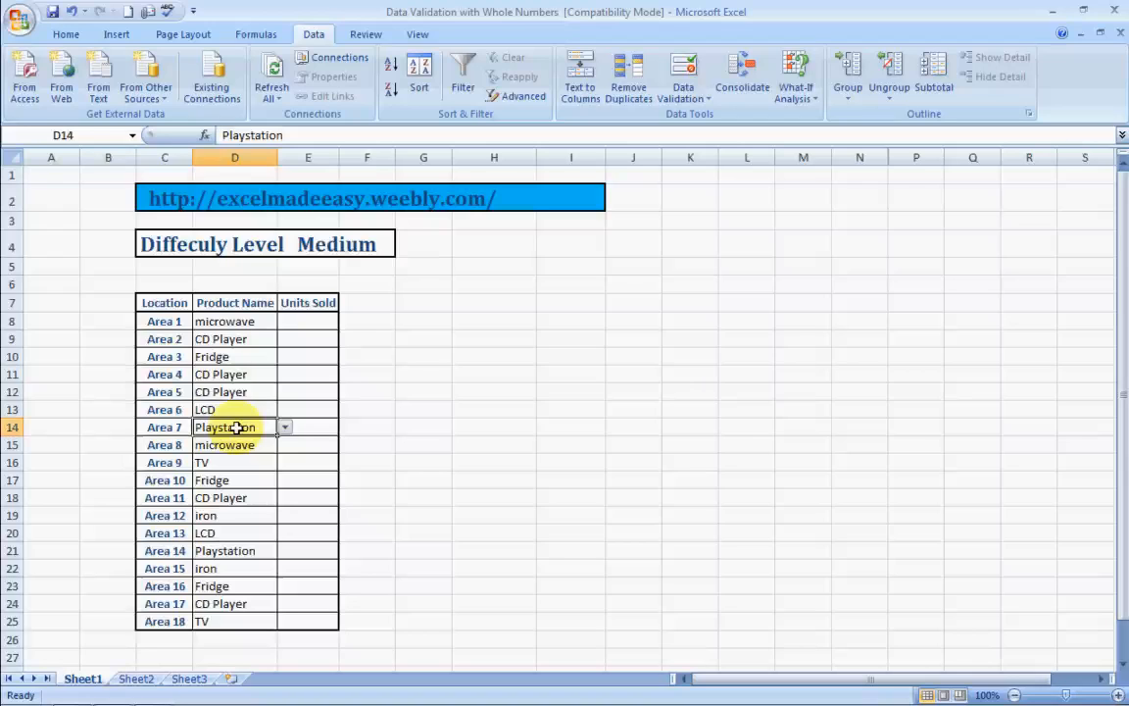
Step: Start a Data Validation rule for the first Units Sold cell, E8, that allows only whole numbers
click(308, 317)
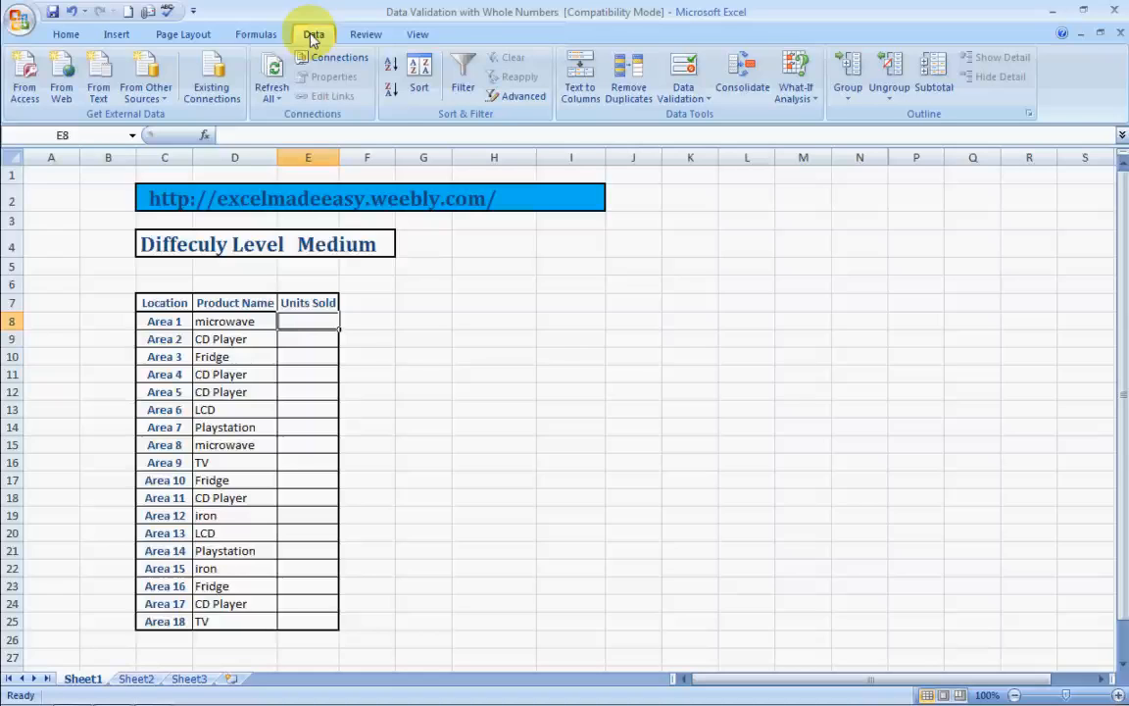
click(687, 94)
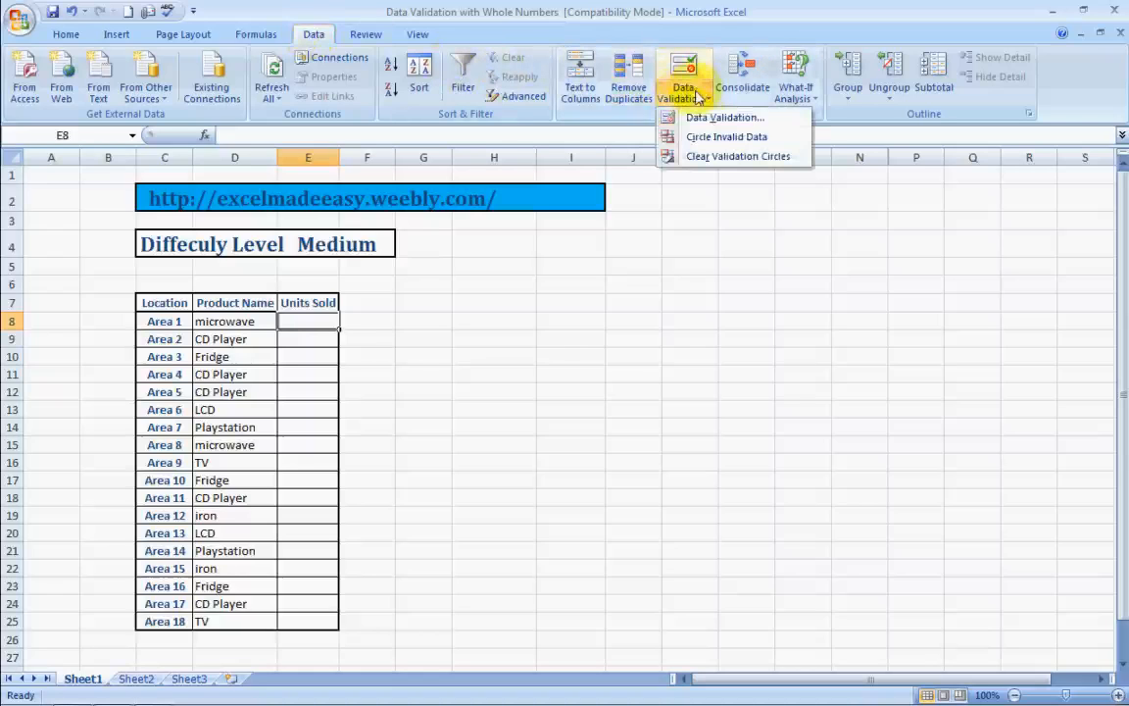
click(717, 118)
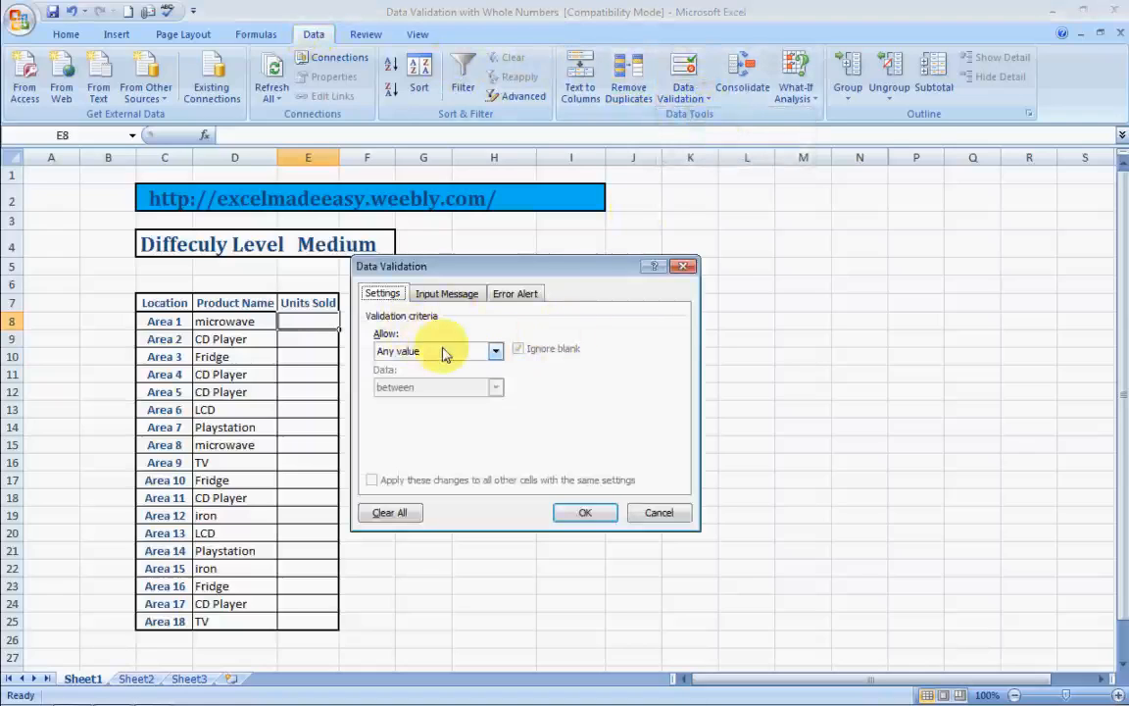
click(496, 351)
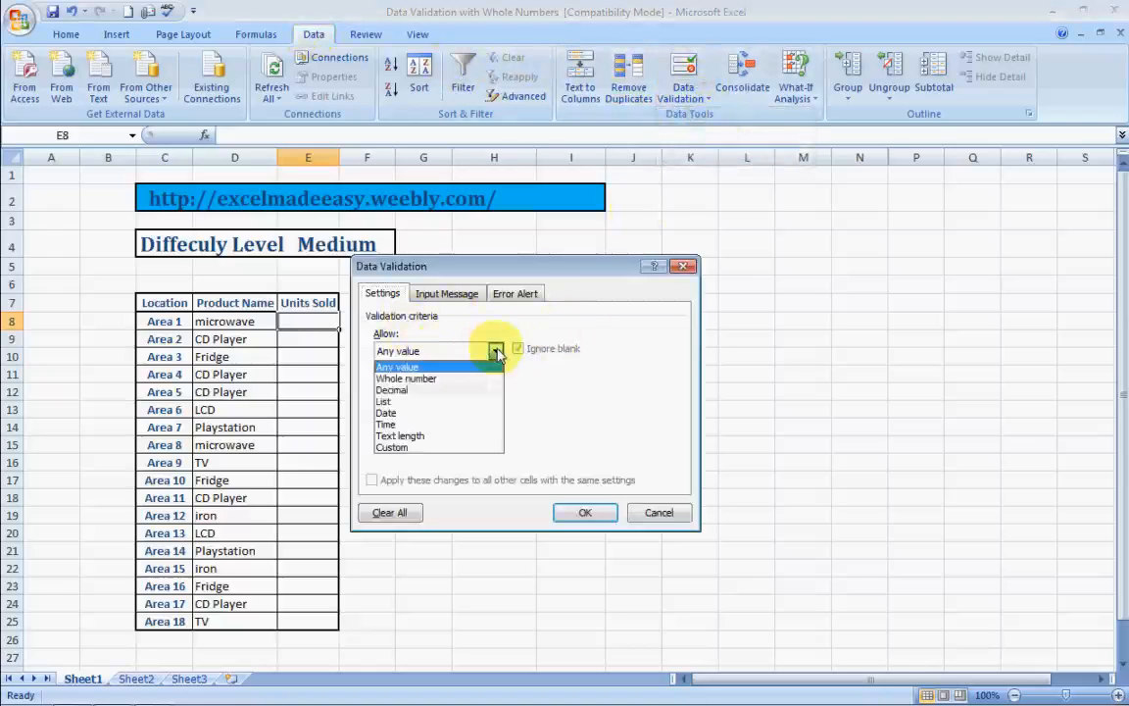
click(439, 379)
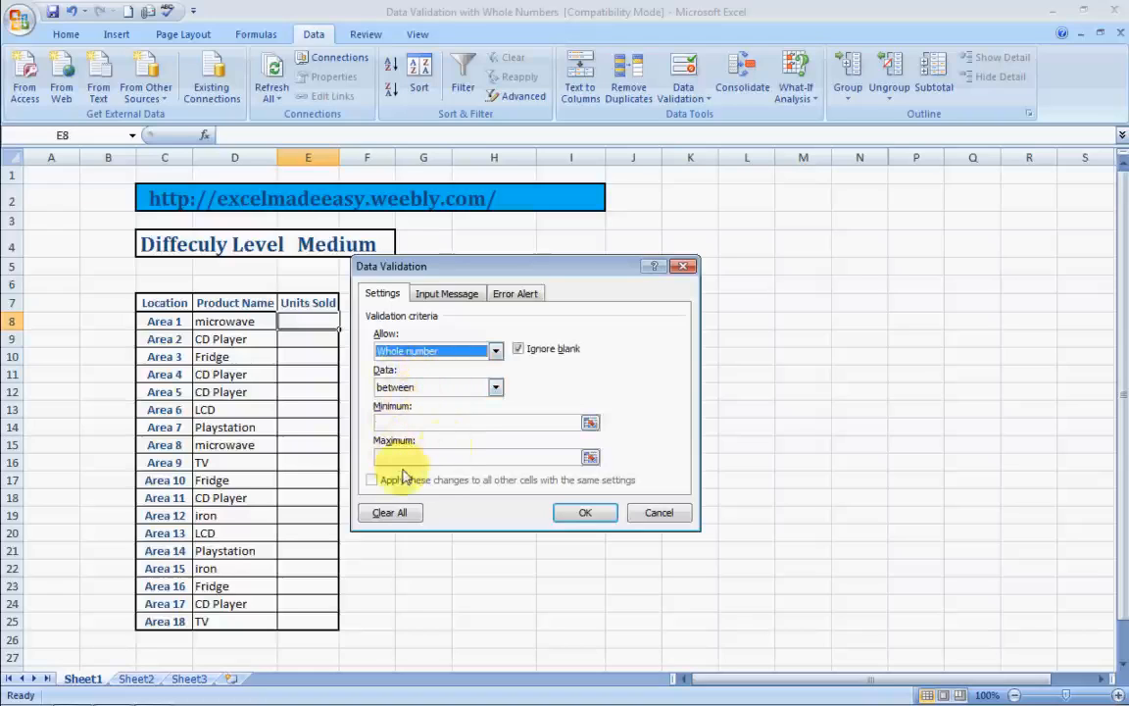
Step: Set the whole number rule's minimum to 5 and maximum to 10, and apply it to E8
click(400, 420)
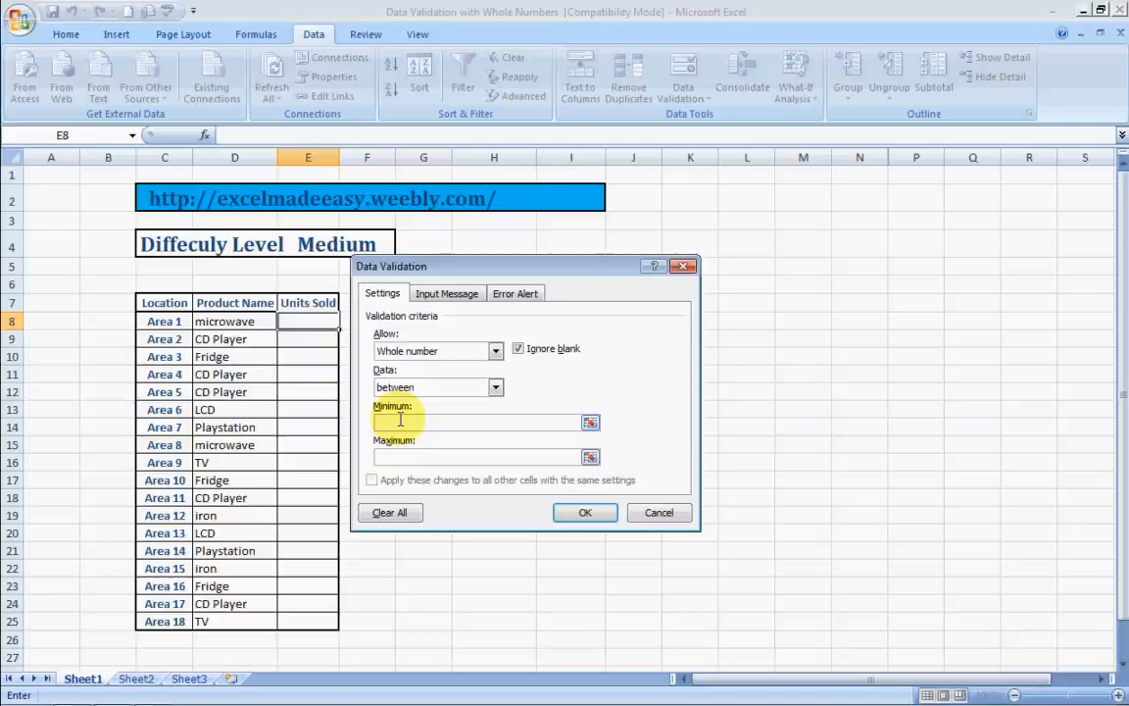
text(5000)
click(394, 455)
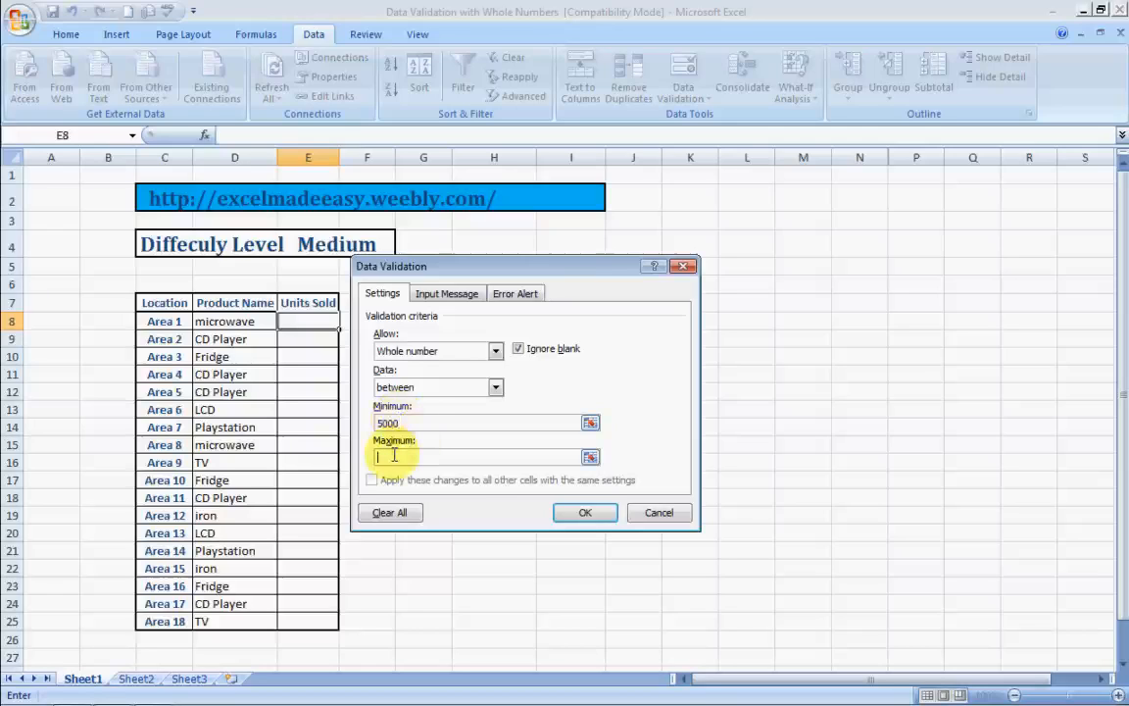
click(419, 424)
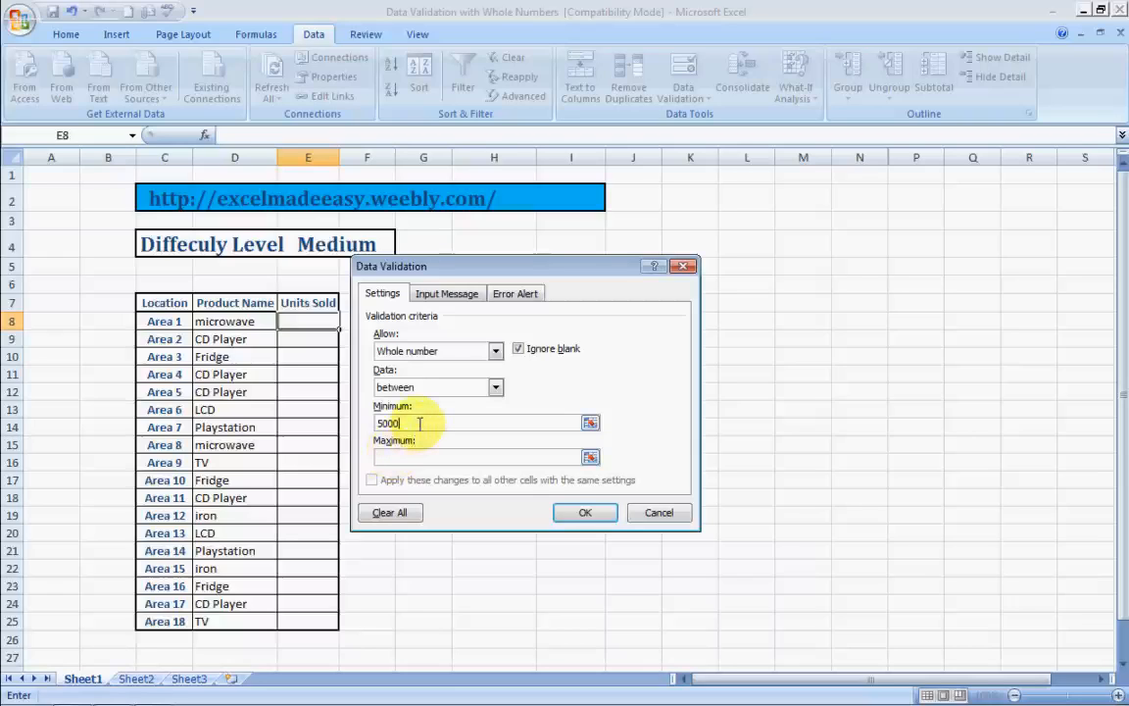
key(BackSpace)
key(BackSpace)
key(BackSpace)
click(397, 458)
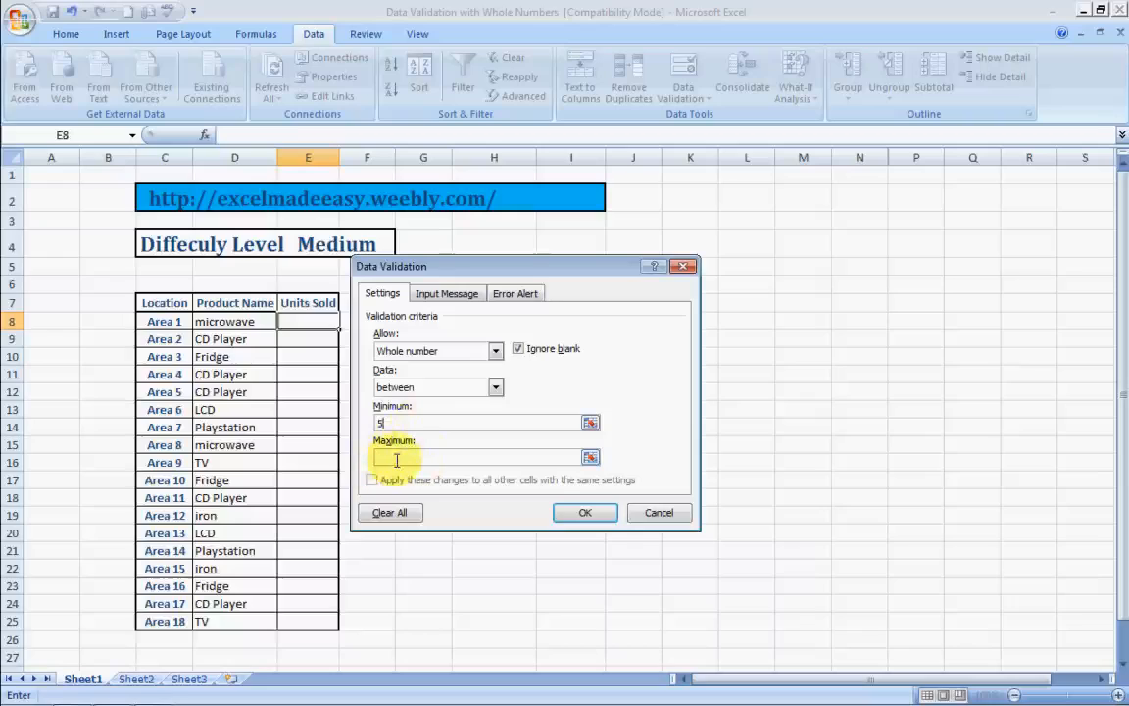
text(10)
click(585, 512)
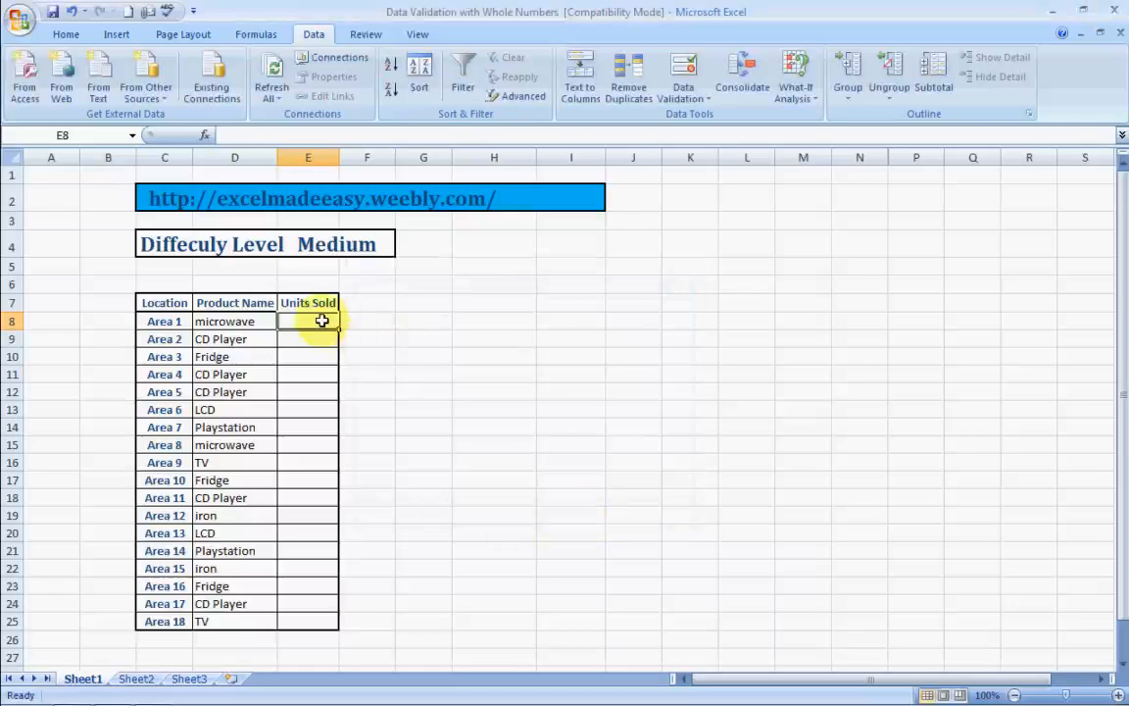
Step: Test the validation rule by entering 5 and 6 in turn in E8
text(5)
key(Tab)
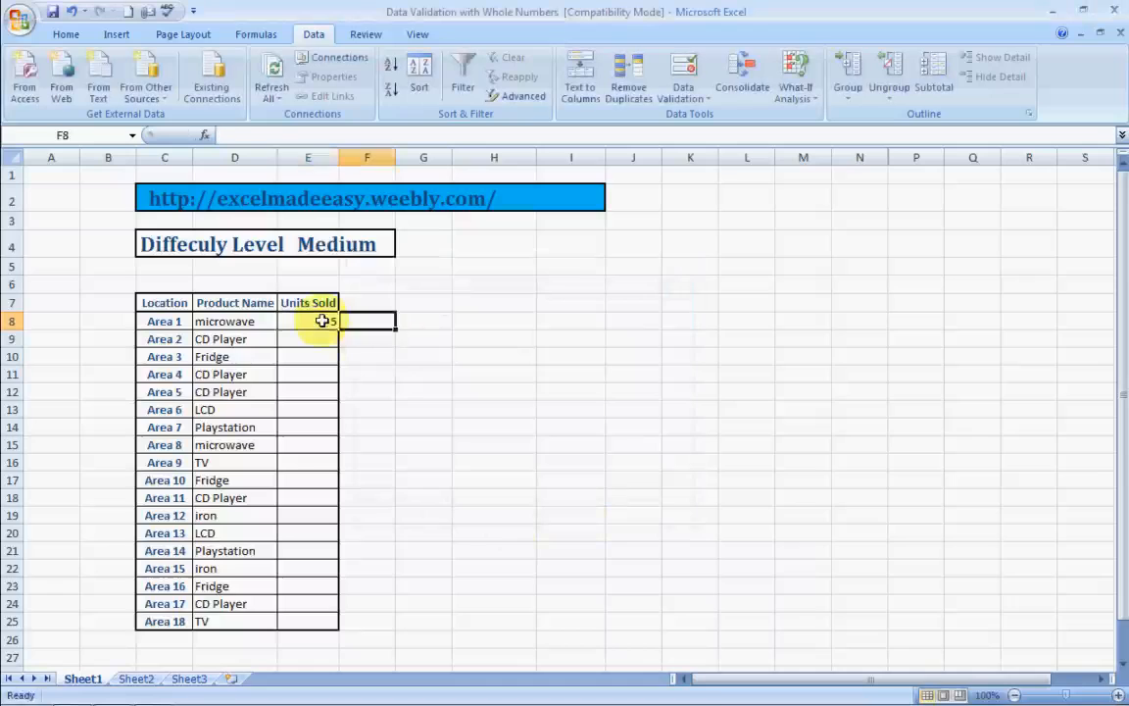
click(323, 320)
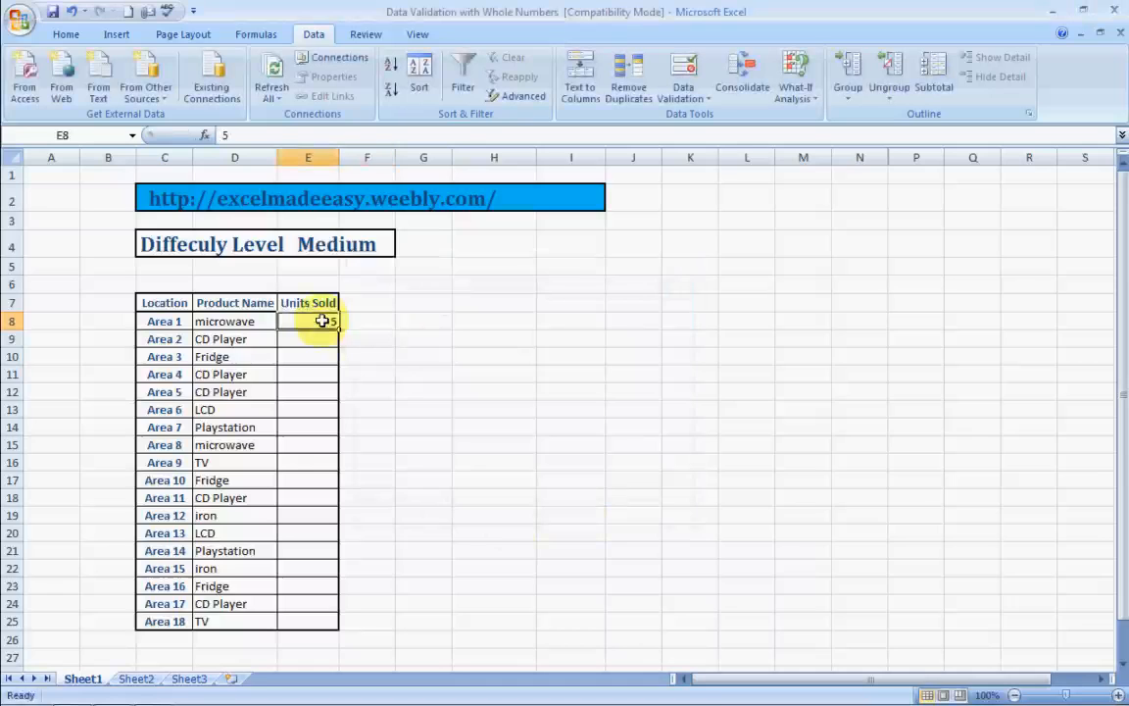
text(6)
key(Tab)
click(321, 333)
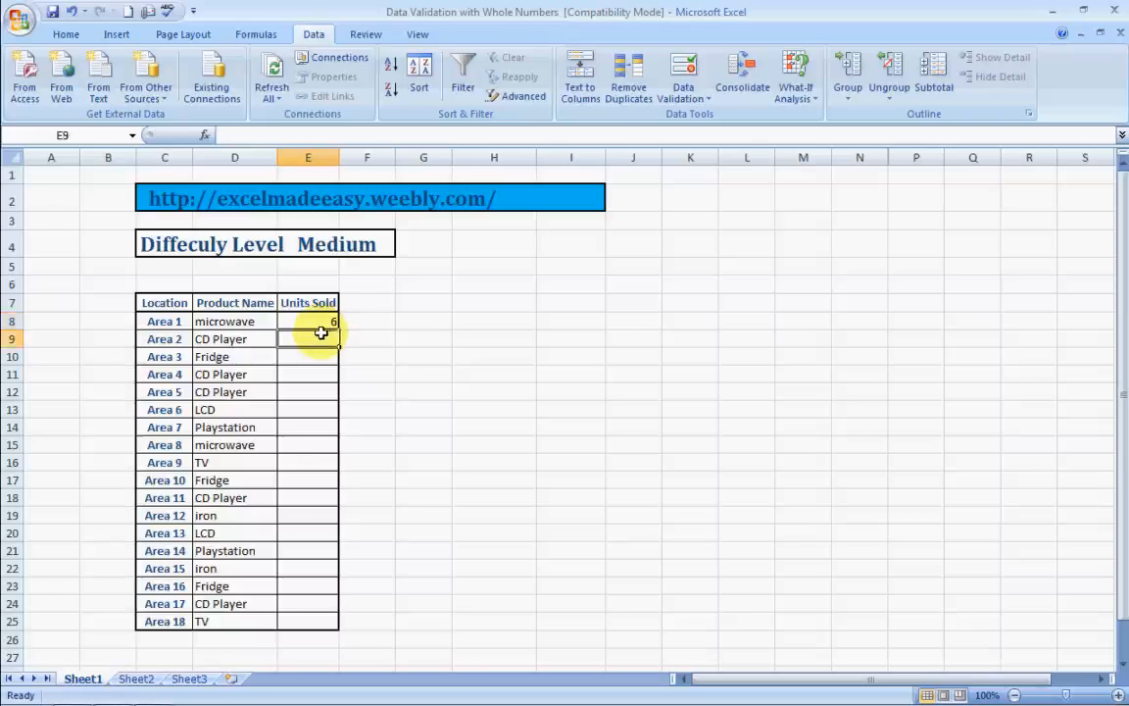
click(321, 324)
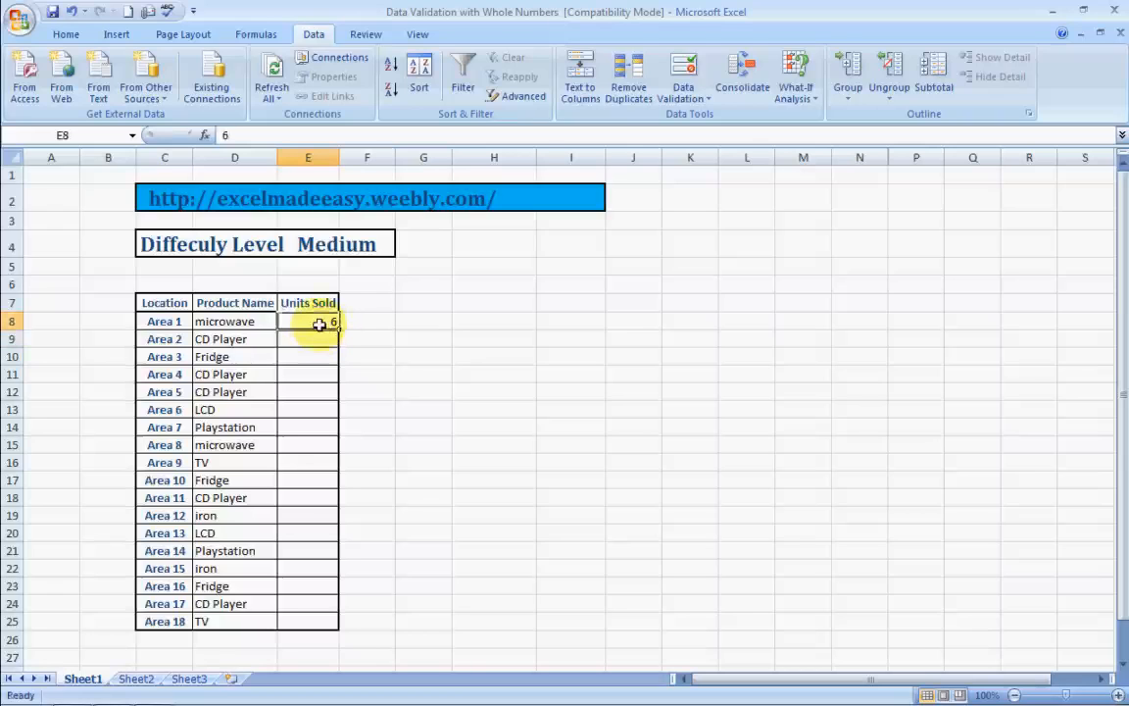
Step: Continue testing the rule in E8 with the values 7, 8 and 9 in turn
text(7)
key(Tab)
click(319, 324)
text(8)
key(Tab)
click(319, 324)
text(9)
key(Tab)
text(11)
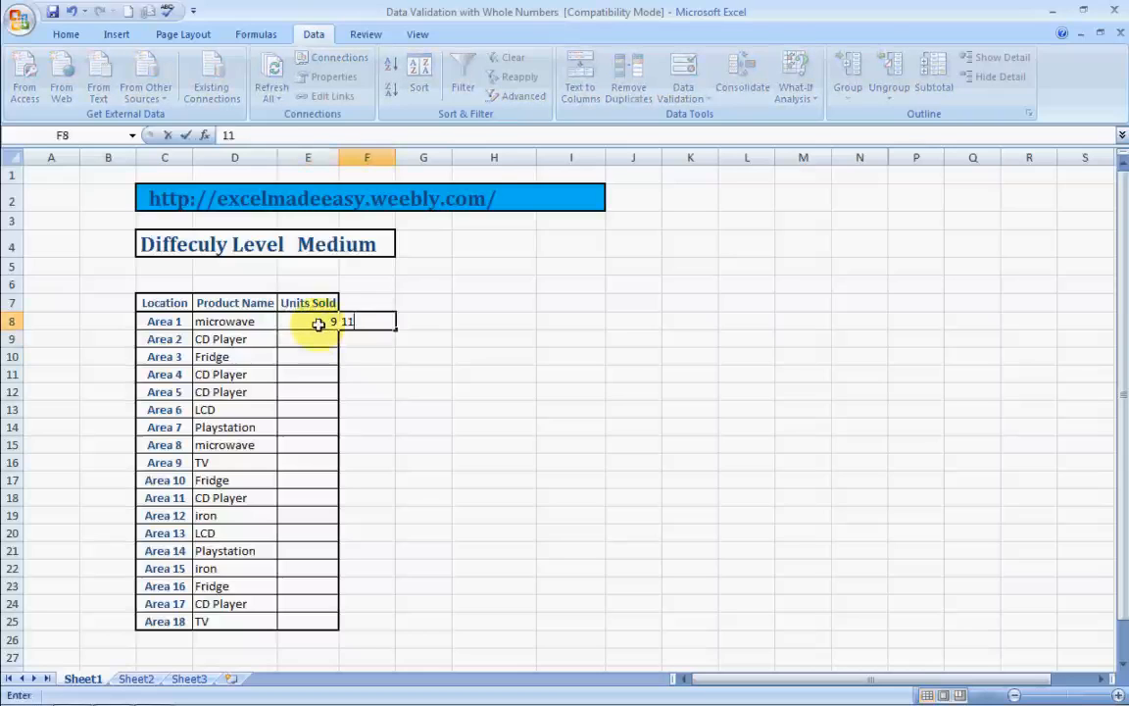
key(BackSpace)
key(BackSpace)
key(Escape)
Step: Try to enter the out-of-range values 11, 1 and 4 in turn in E8, cancelling each entry
click(319, 325)
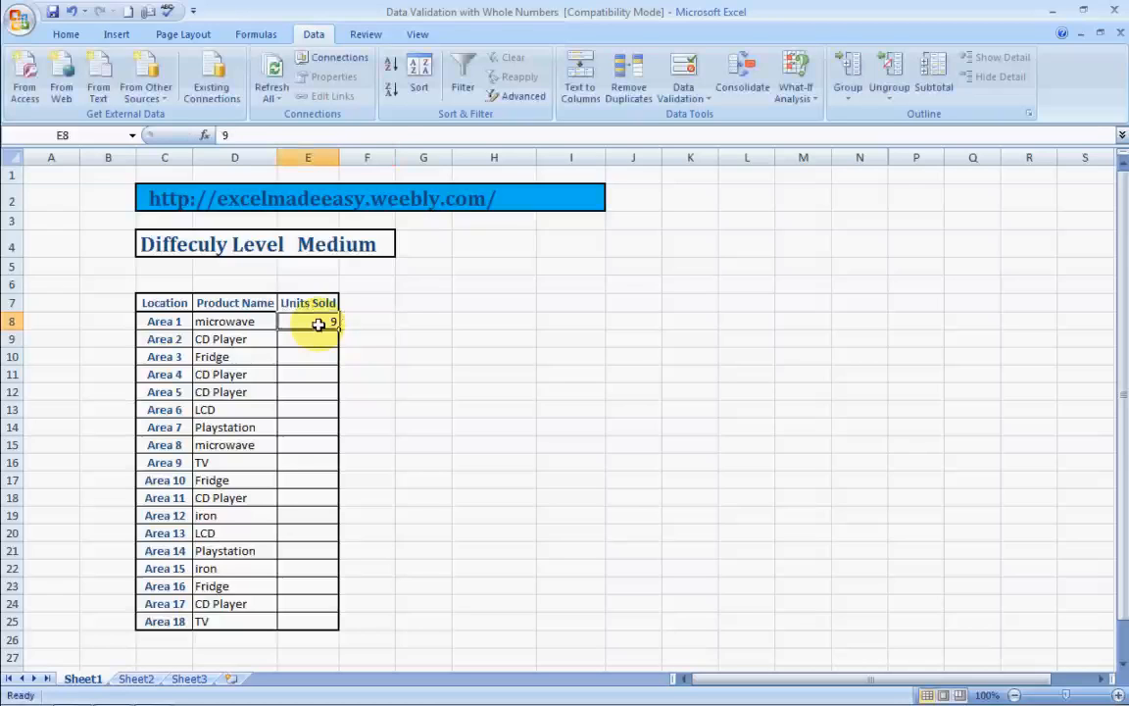
text(11)
key(Tab)
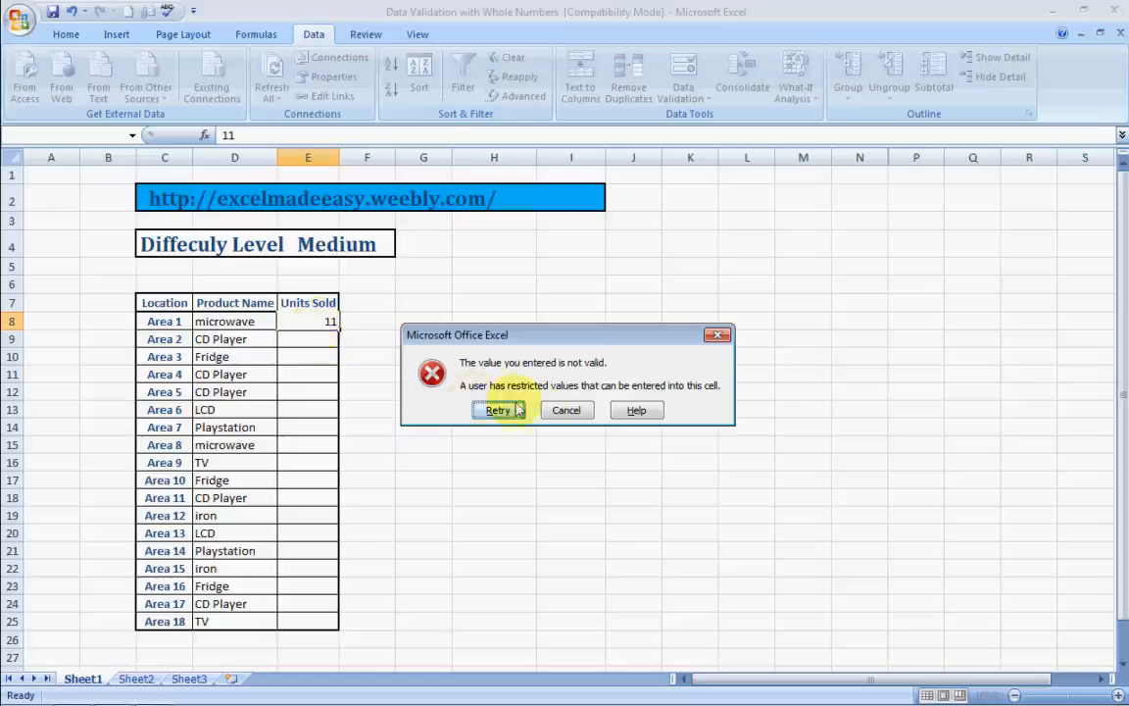
click(567, 410)
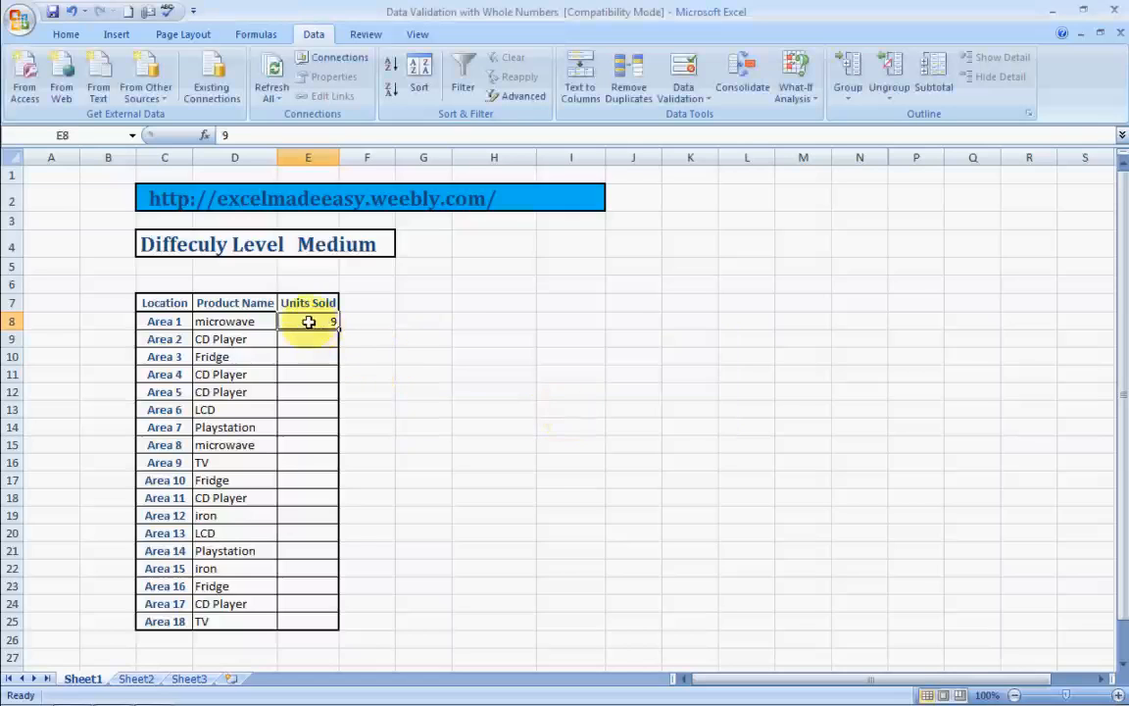
text(1)
key(Return)
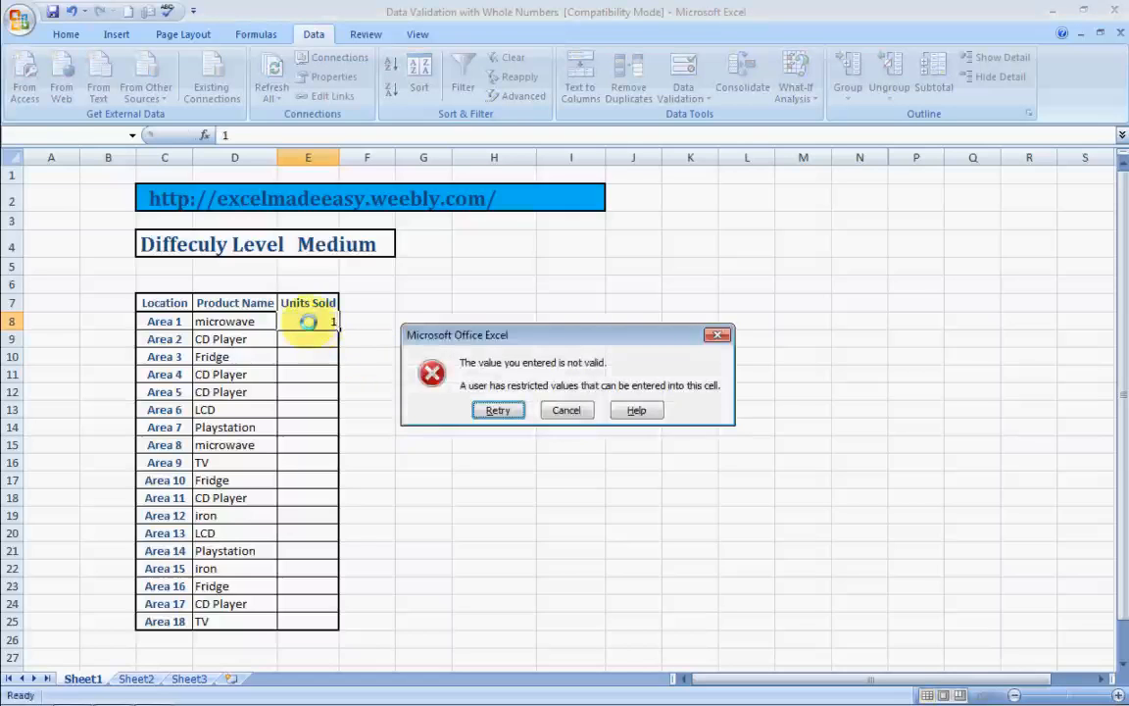
click(566, 409)
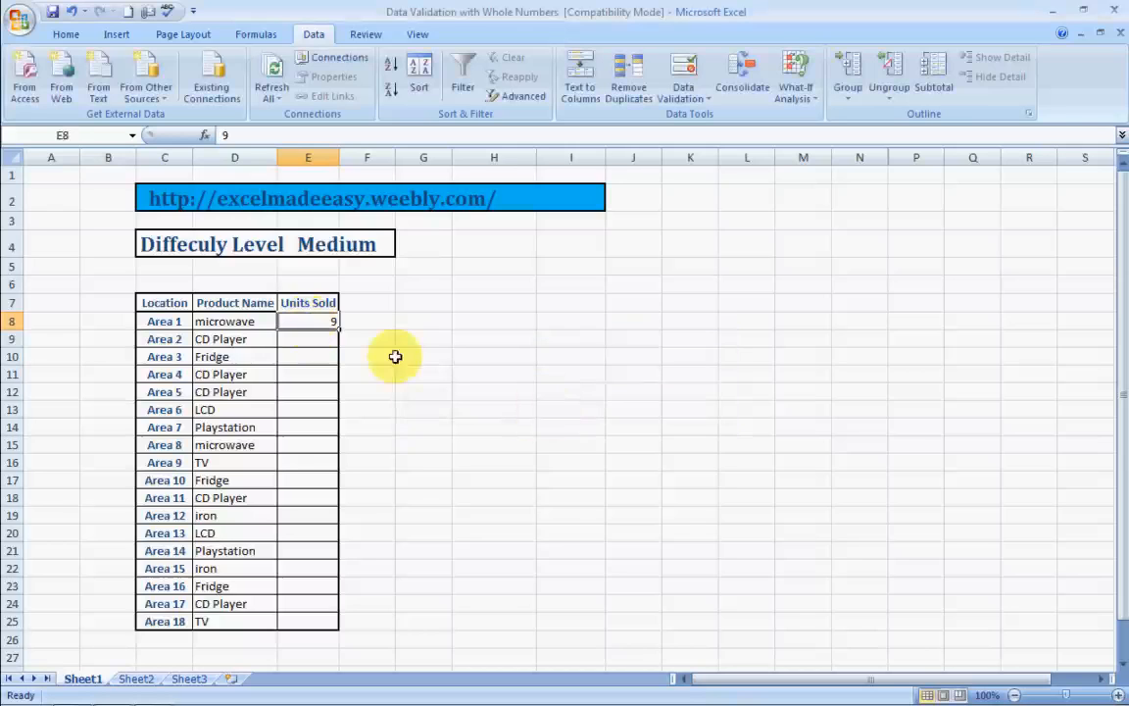
text(4)
key(Return)
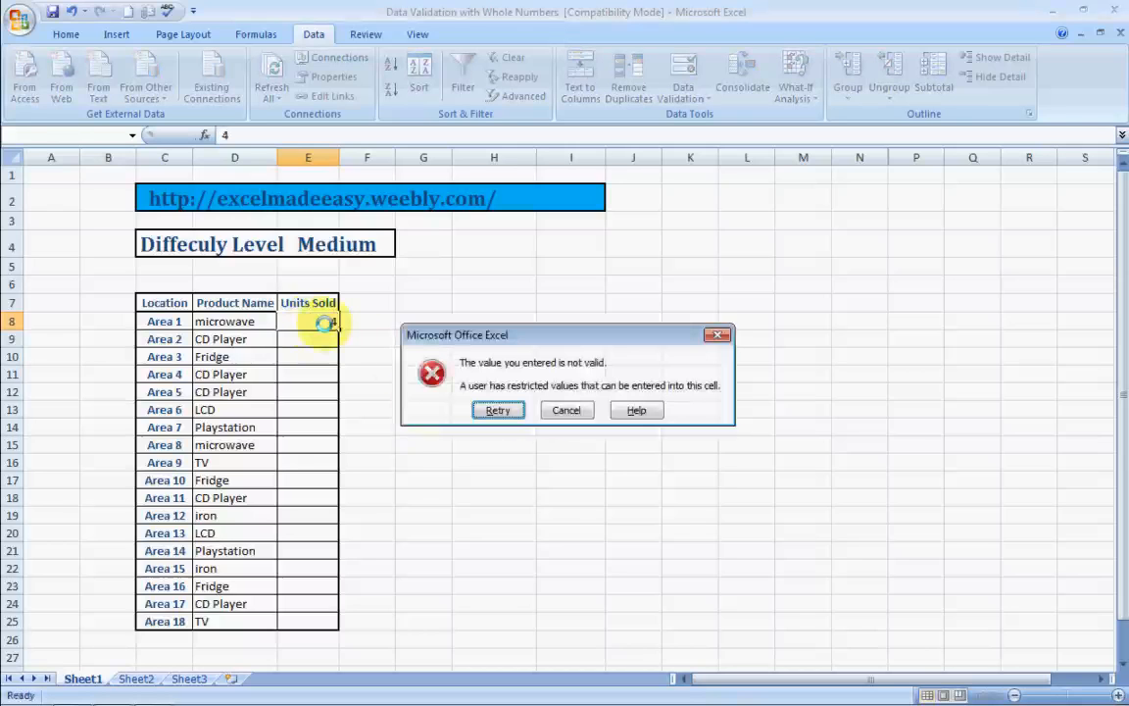
click(567, 410)
Step: Enter the limit values 5 and 10 in turn in E8, leaving 10 in the cell
text(5)
key(Tab)
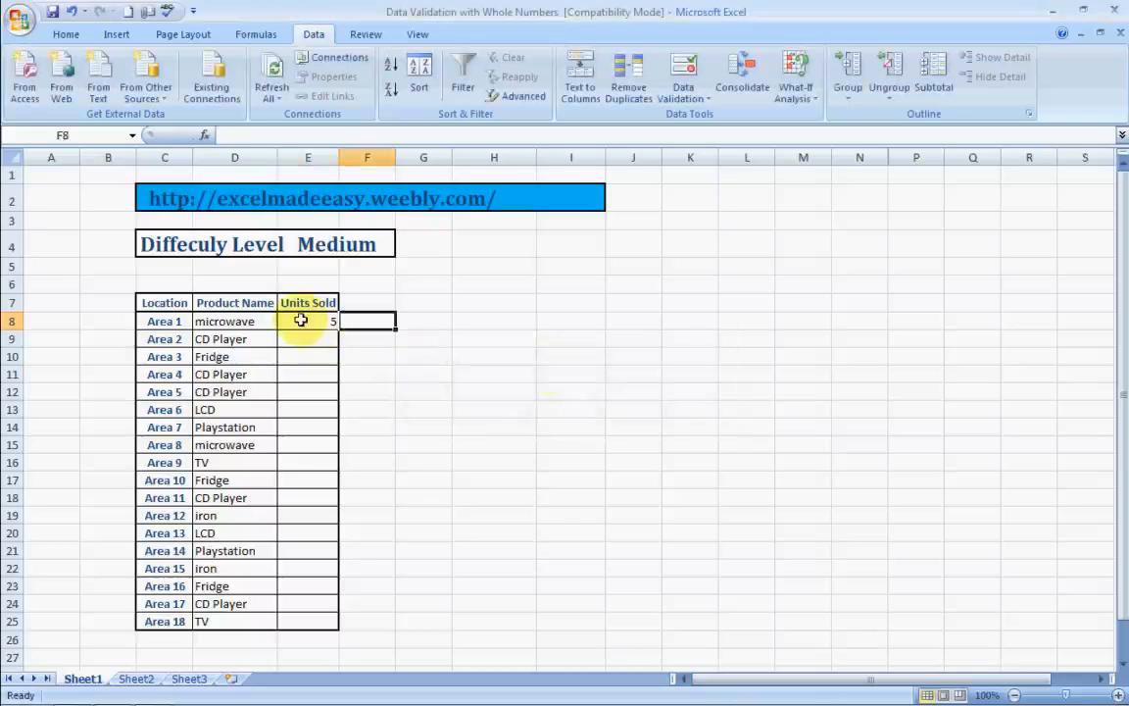
click(301, 321)
text(10)
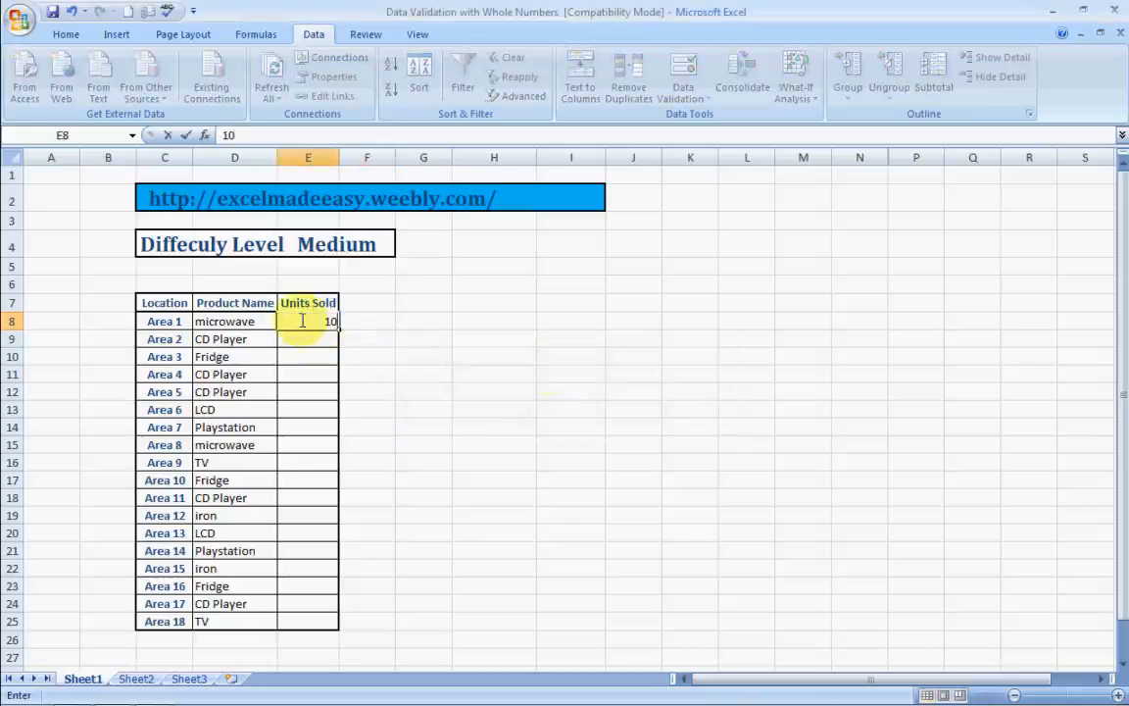
key(Tab)
Step: Try once more to replace the value in E8 with 11, and cancel the entry
click(301, 321)
text(11)
key(Tab)
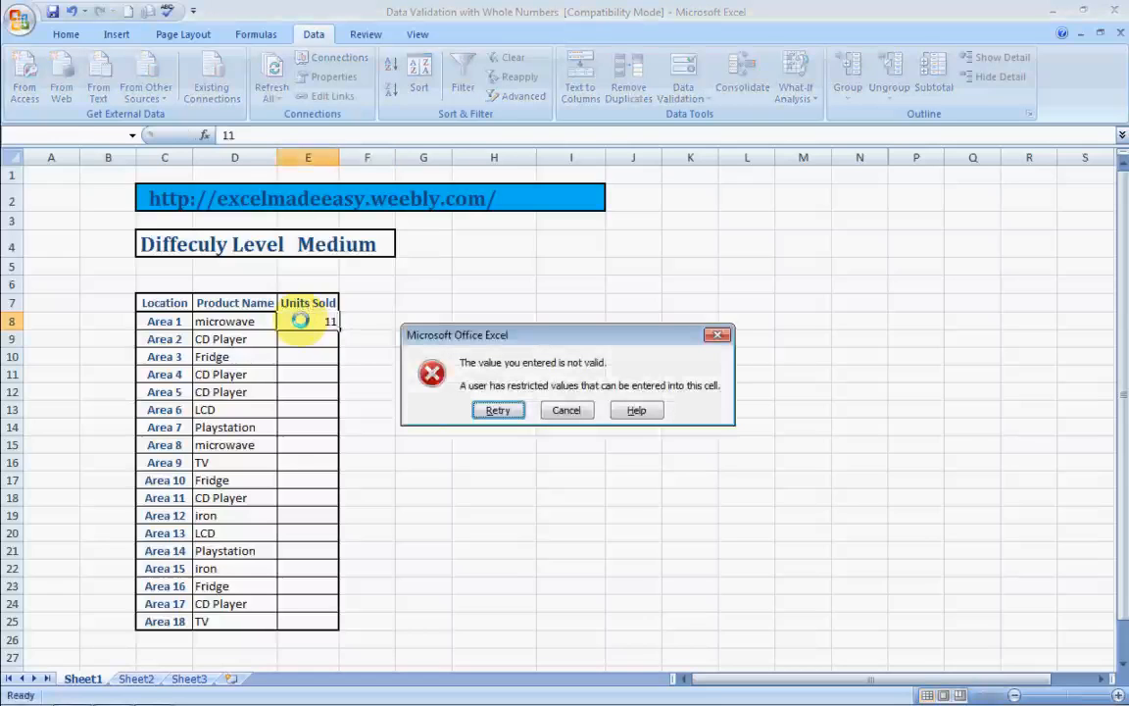
click(565, 412)
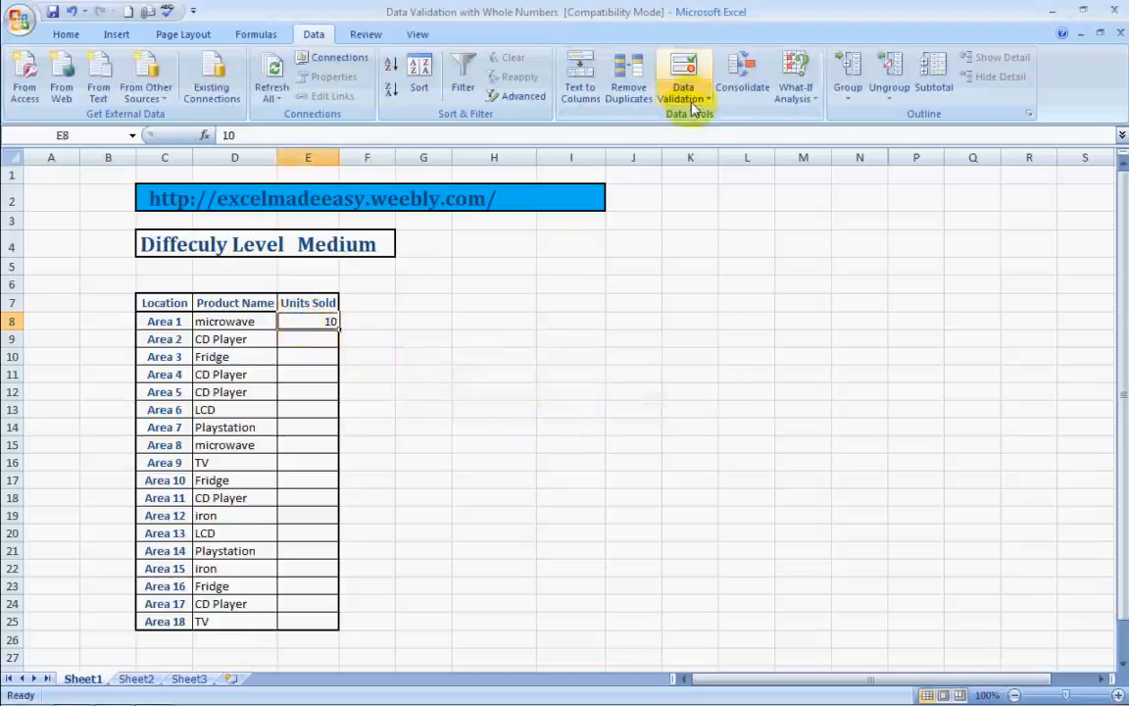
Step: Change the validation rule of E8 to whole numbers not between 5 and 10
click(684, 97)
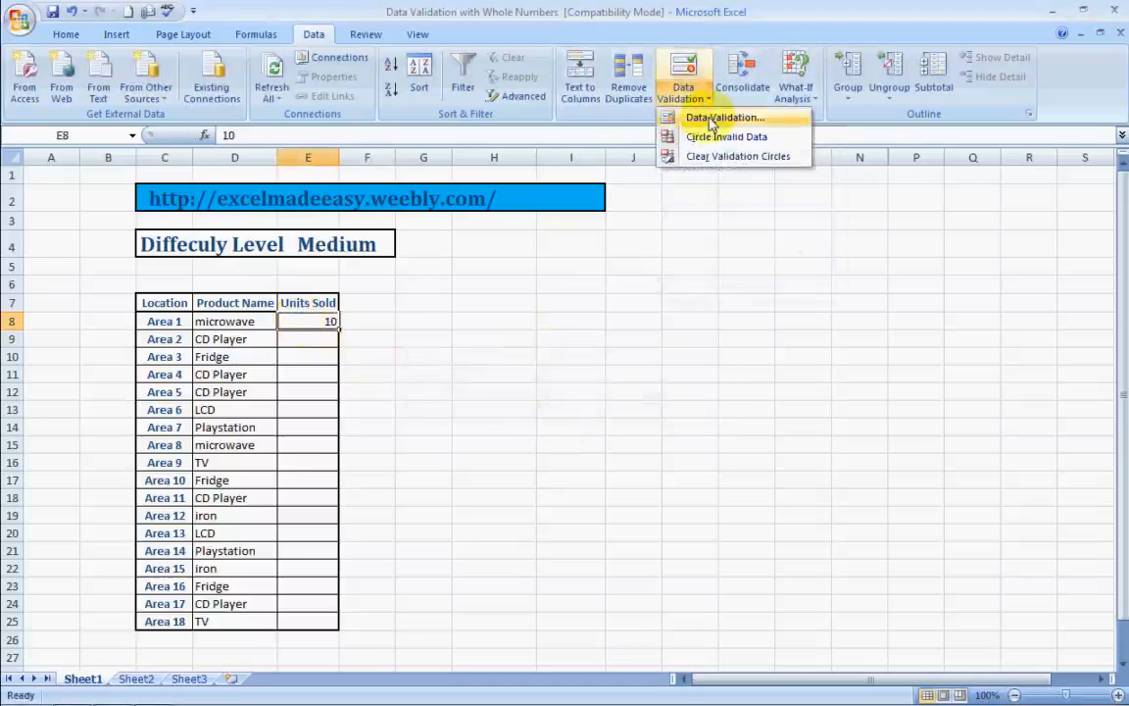
click(712, 119)
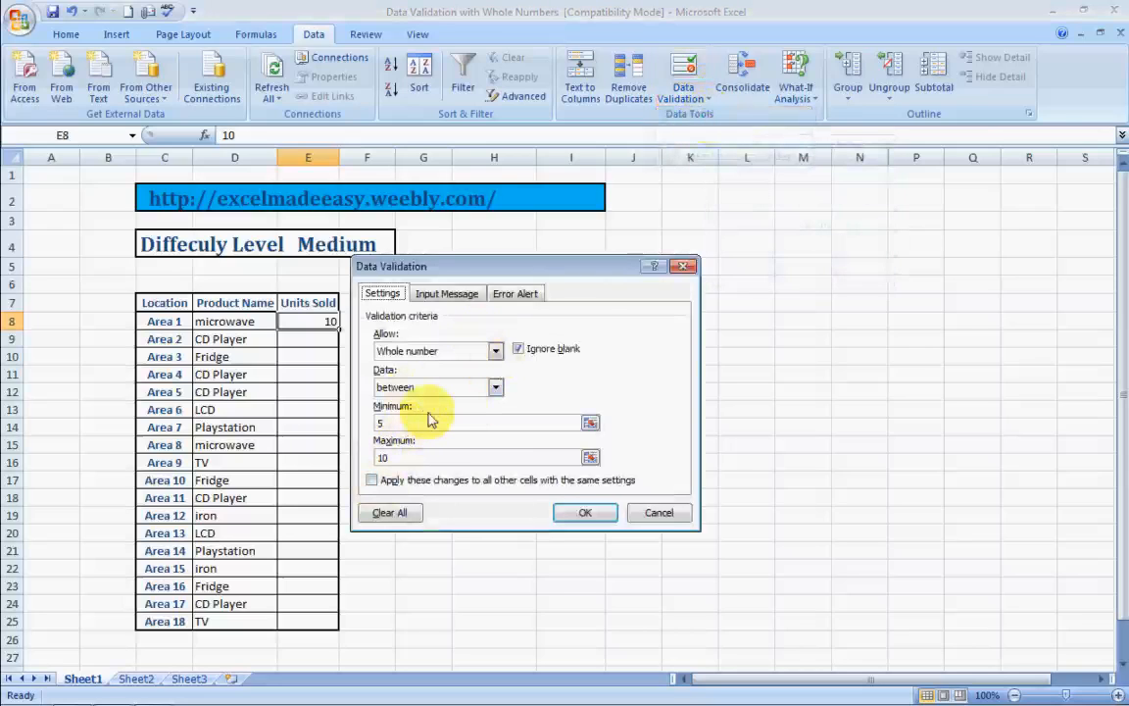
click(495, 388)
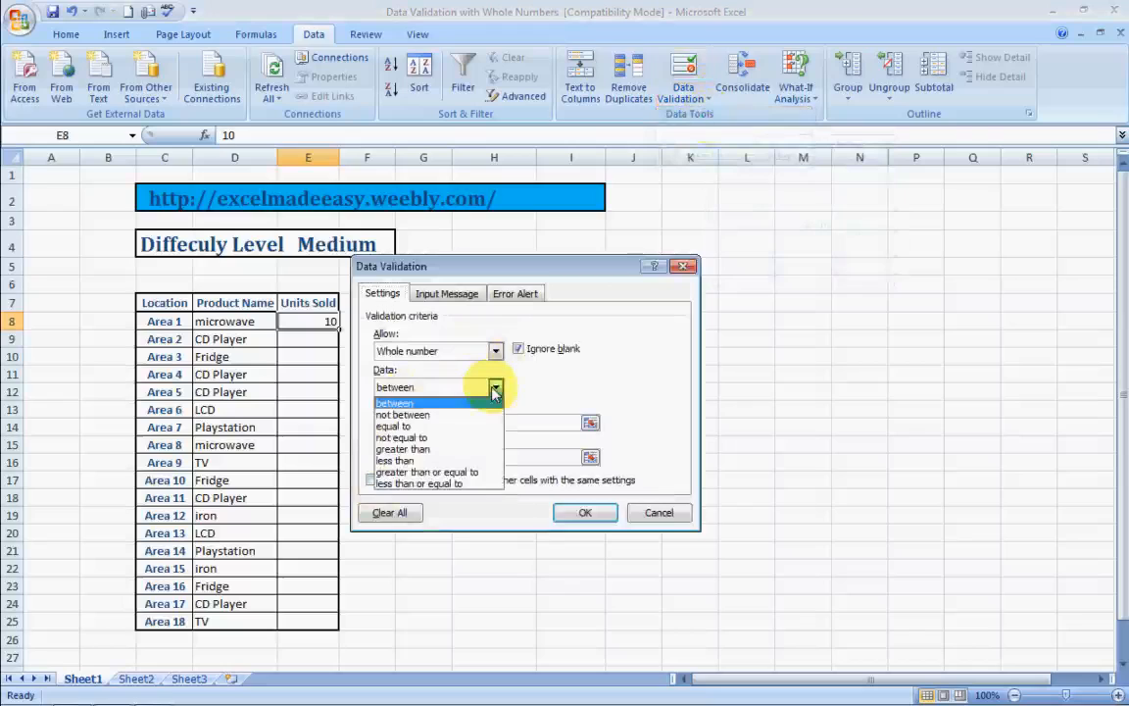
click(432, 416)
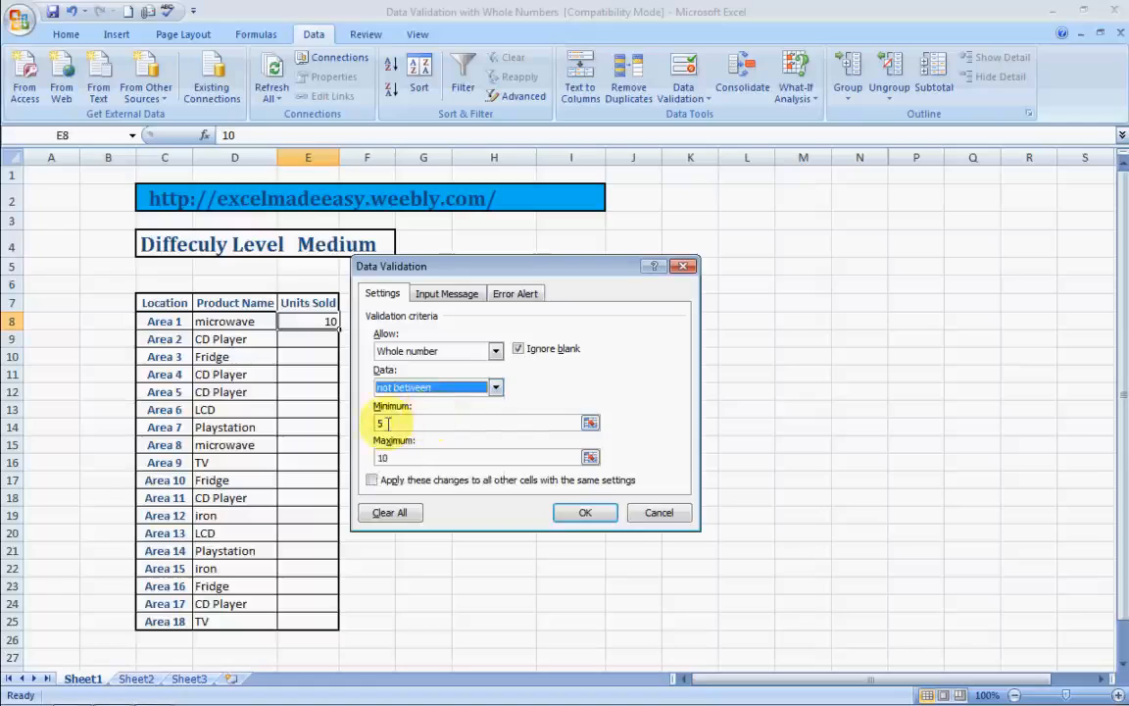
click(385, 457)
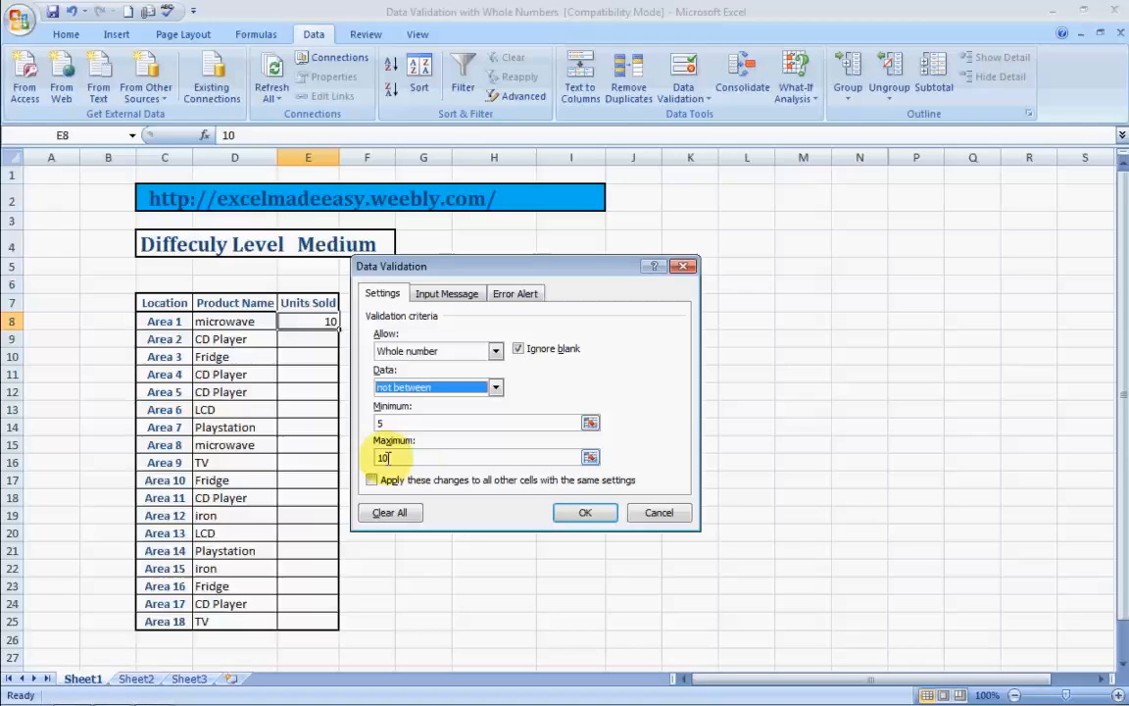
click(580, 512)
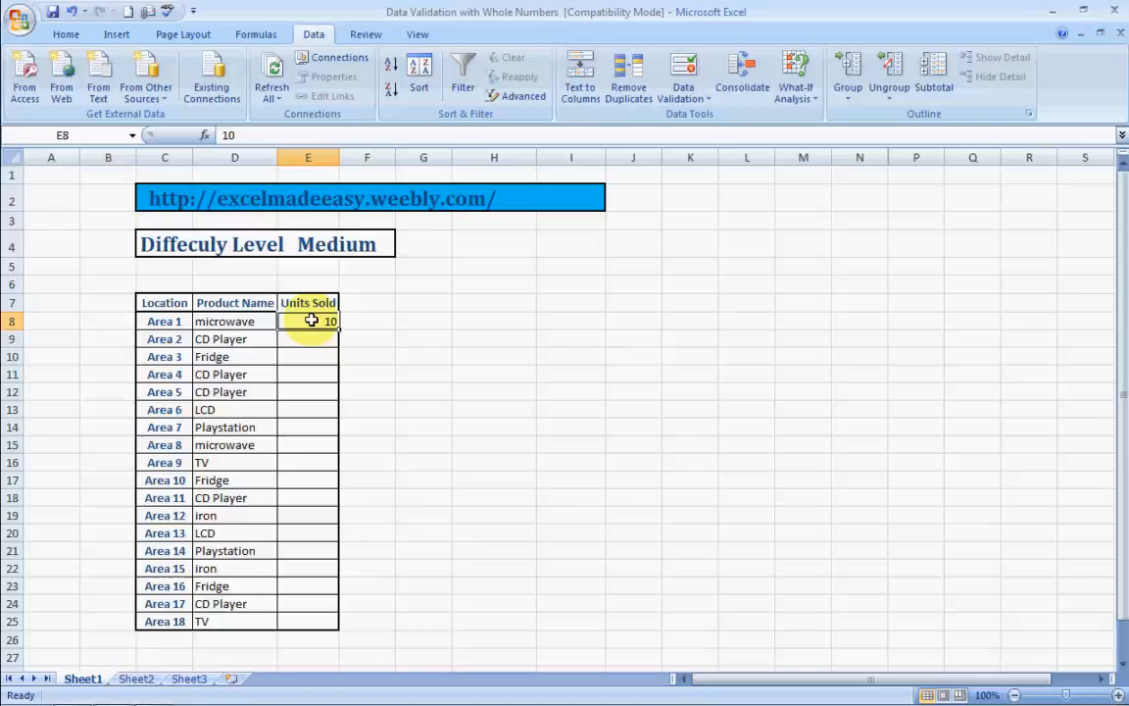
Step: Try to enter the values 6, 7 and 8 in turn in E8, cancelling each entry
text(6)
key(Return)
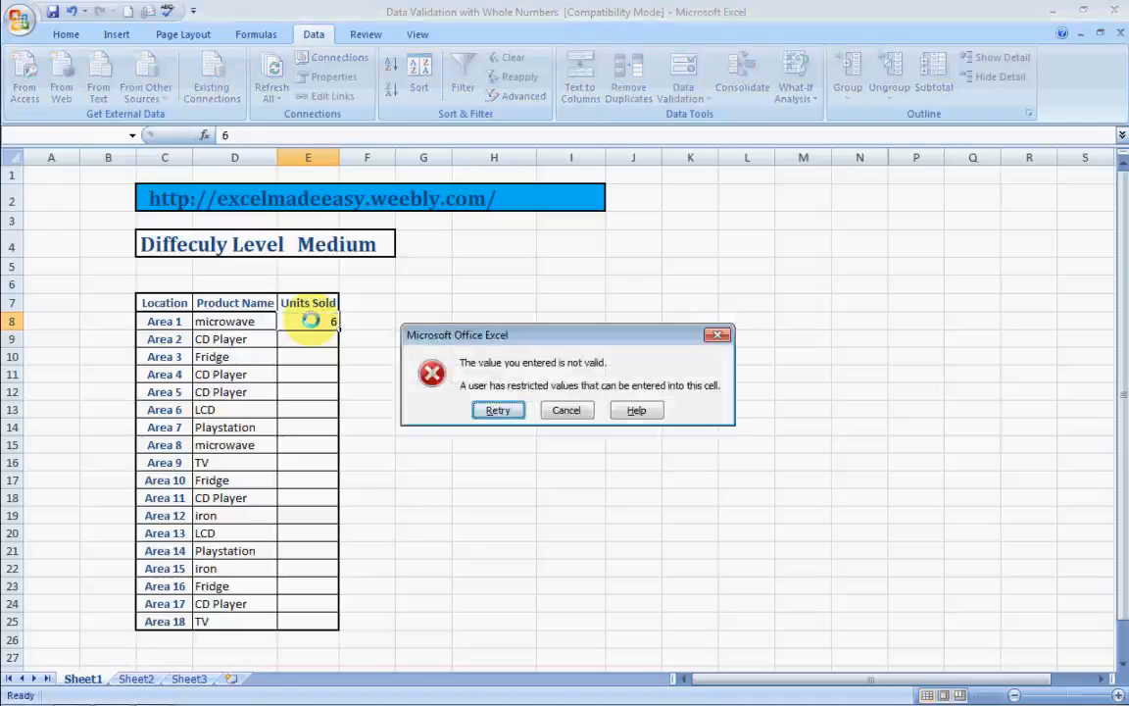
key(Escape)
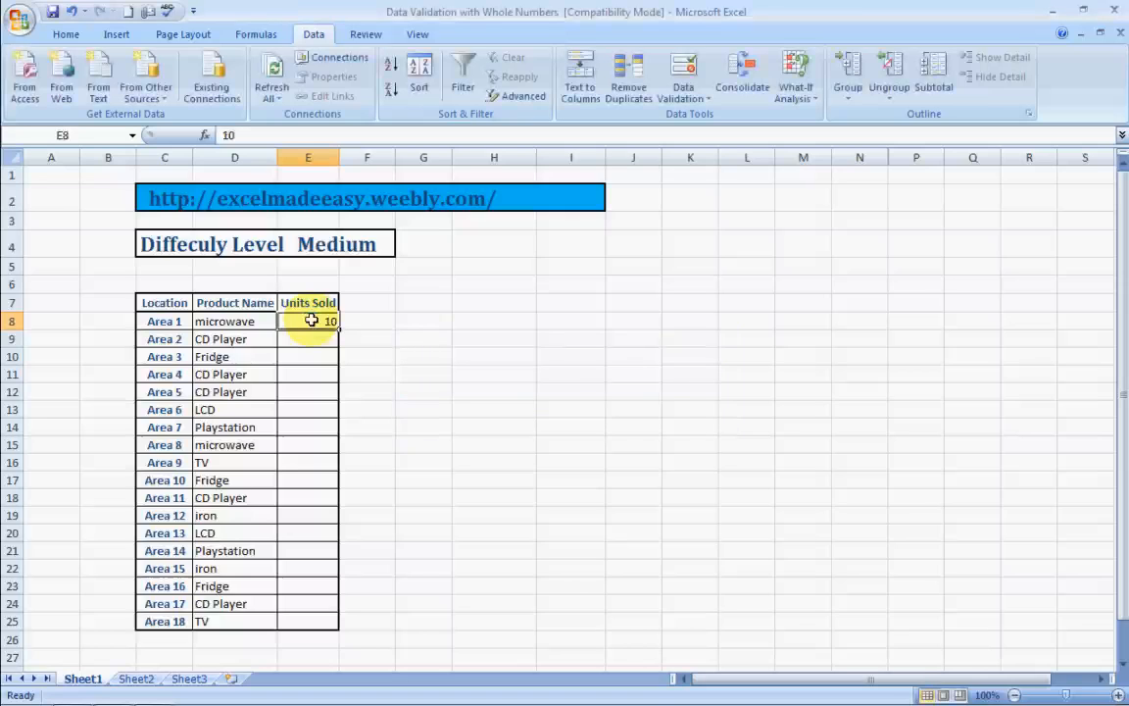
text(7)
key(Return)
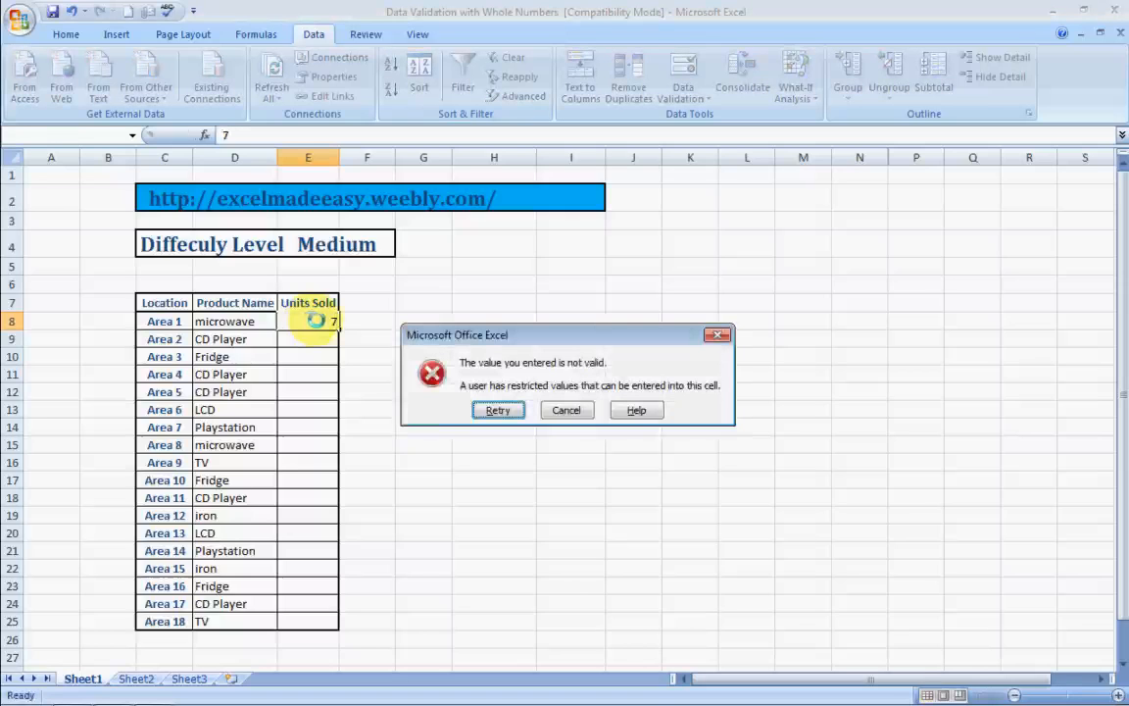
key(Escape)
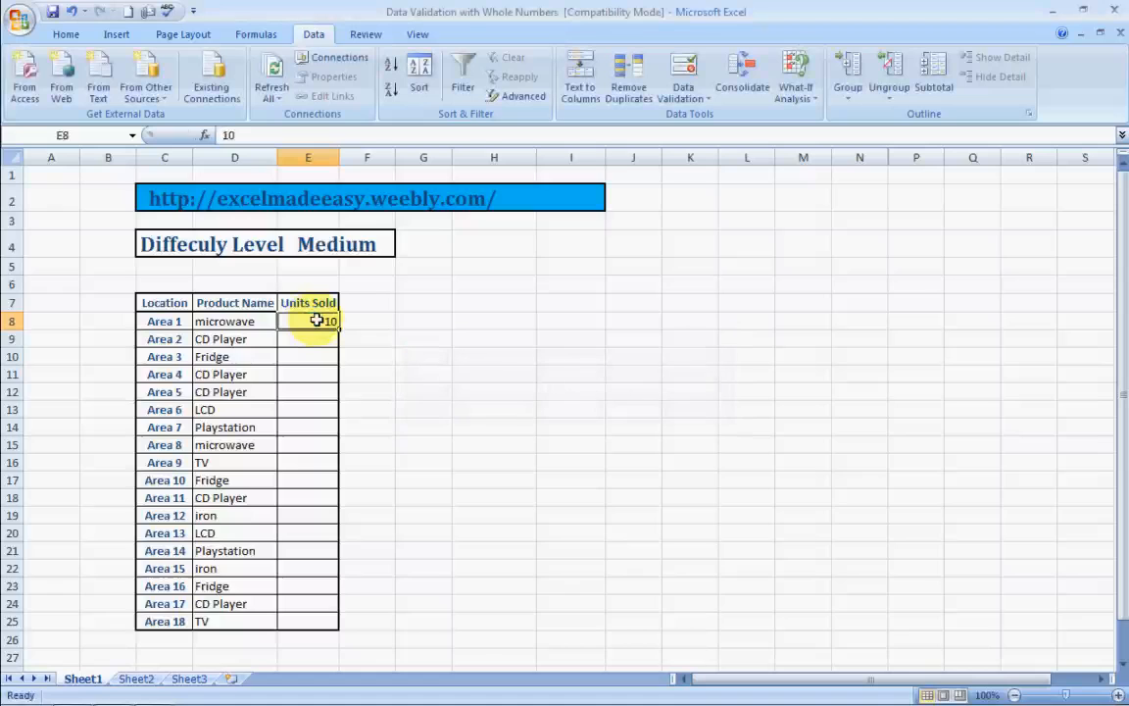
text(8)
key(Return)
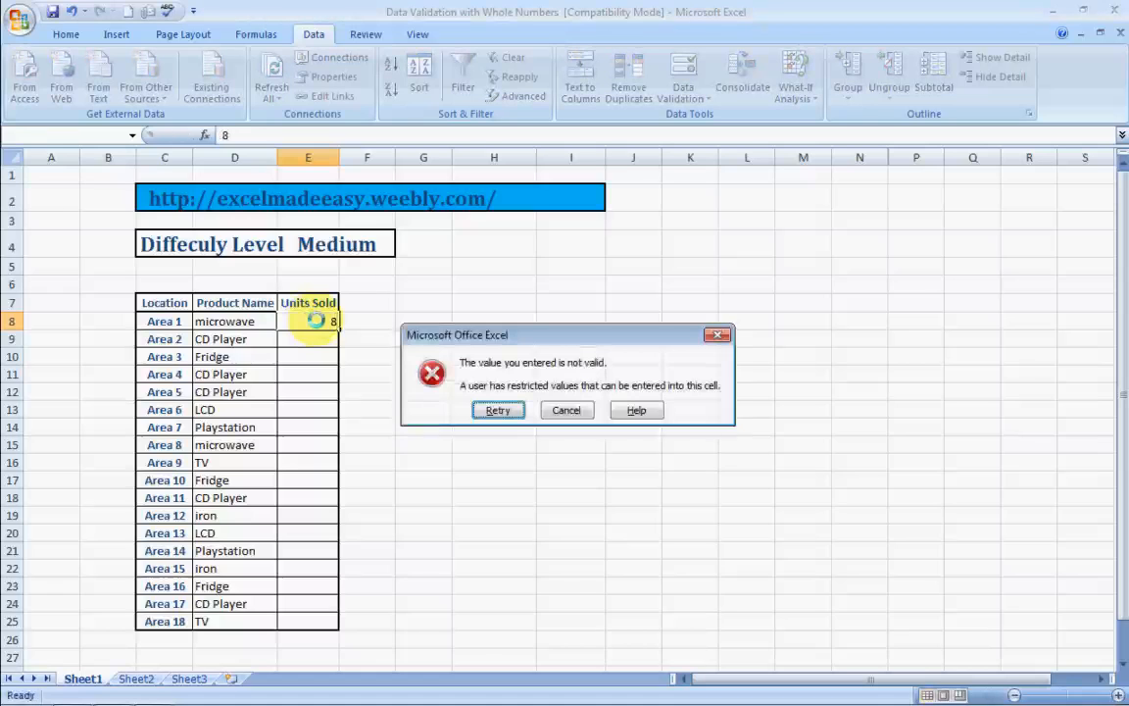
click(566, 410)
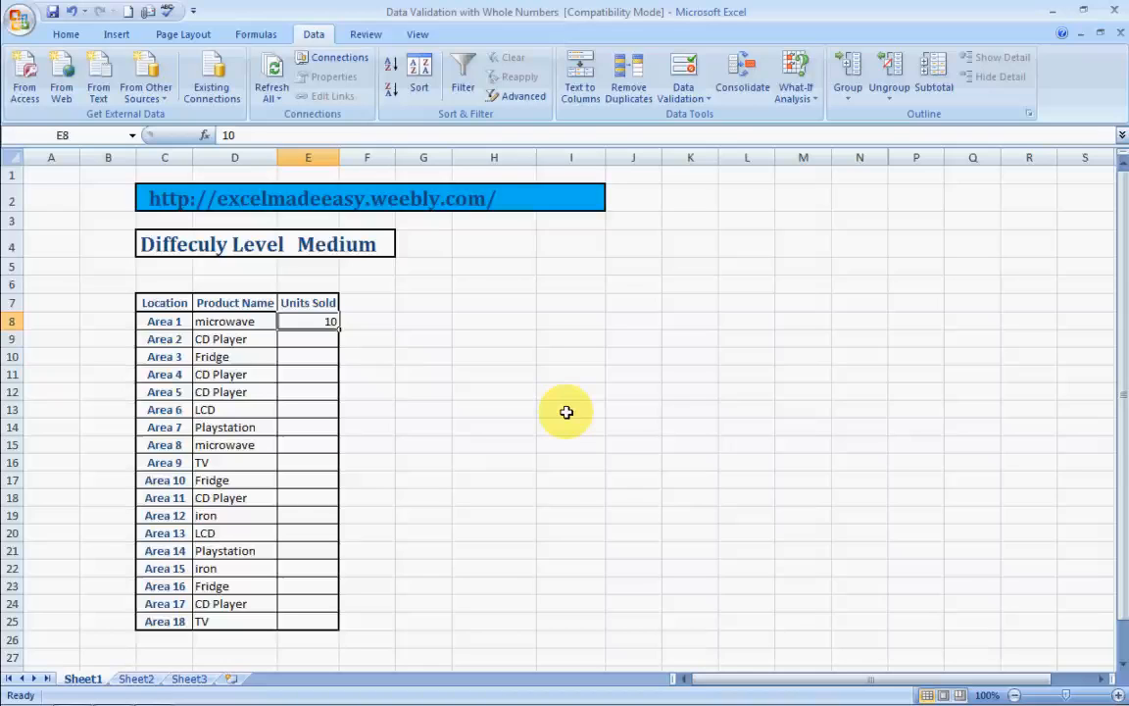
Step: Change the validation rule of E8 to whole numbers equal to 12
click(696, 102)
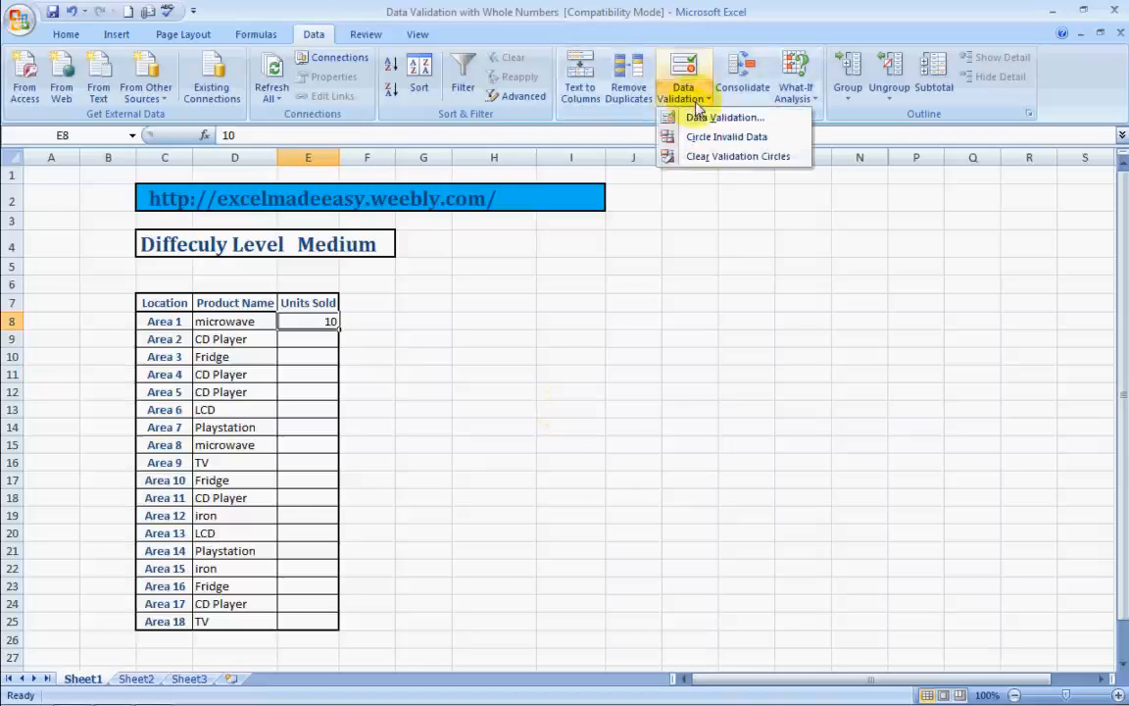
click(725, 118)
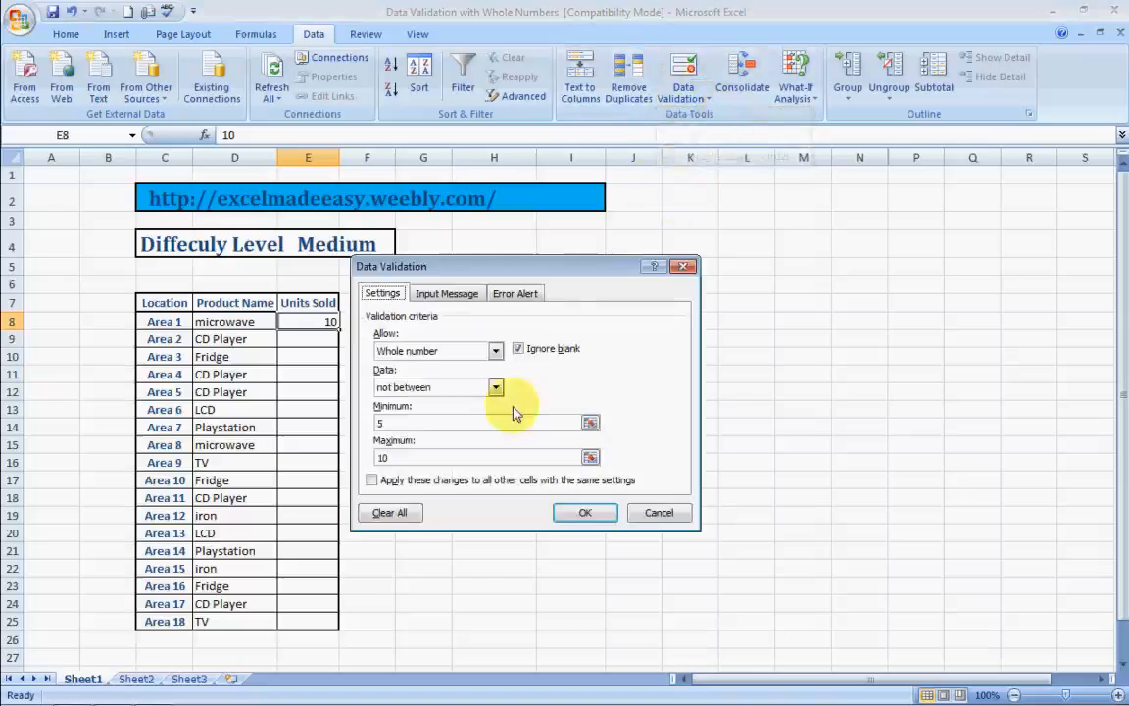
click(495, 387)
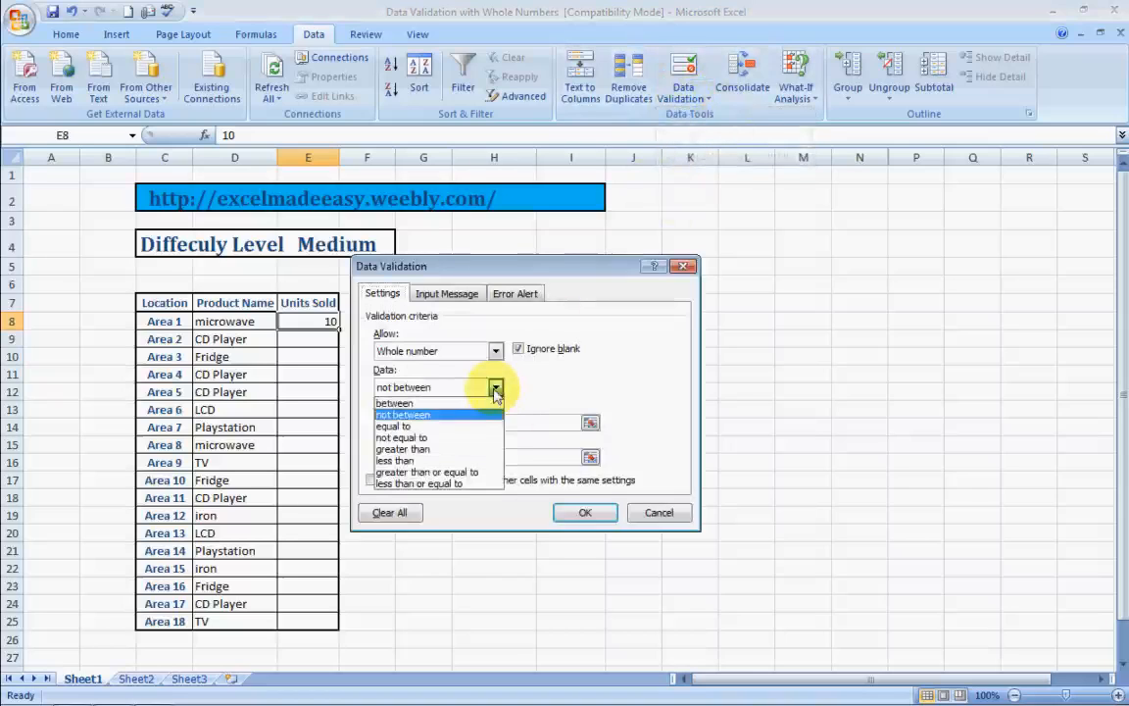
click(415, 429)
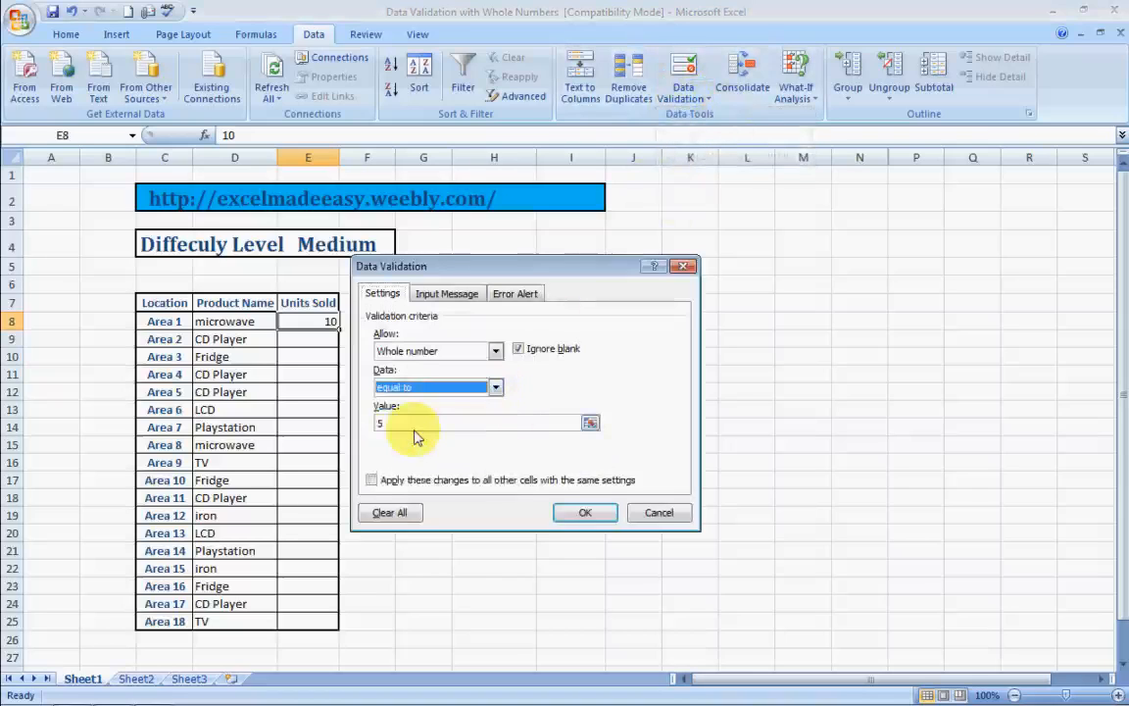
click(427, 422)
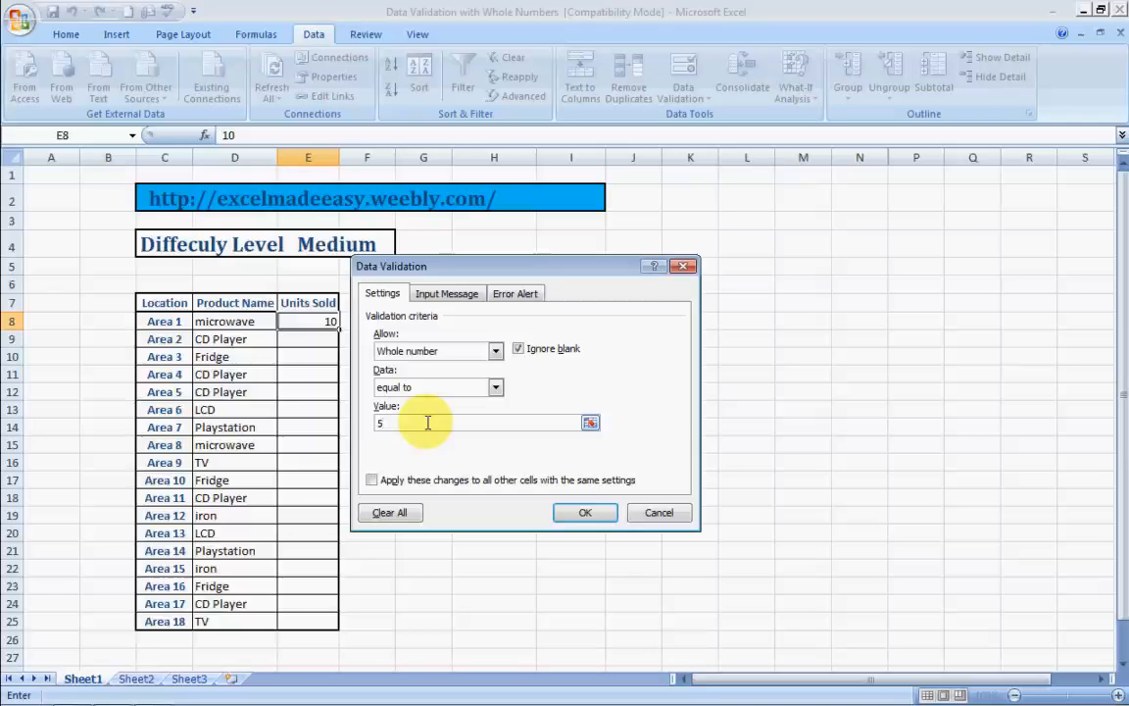
key(BackSpace)
text(12)
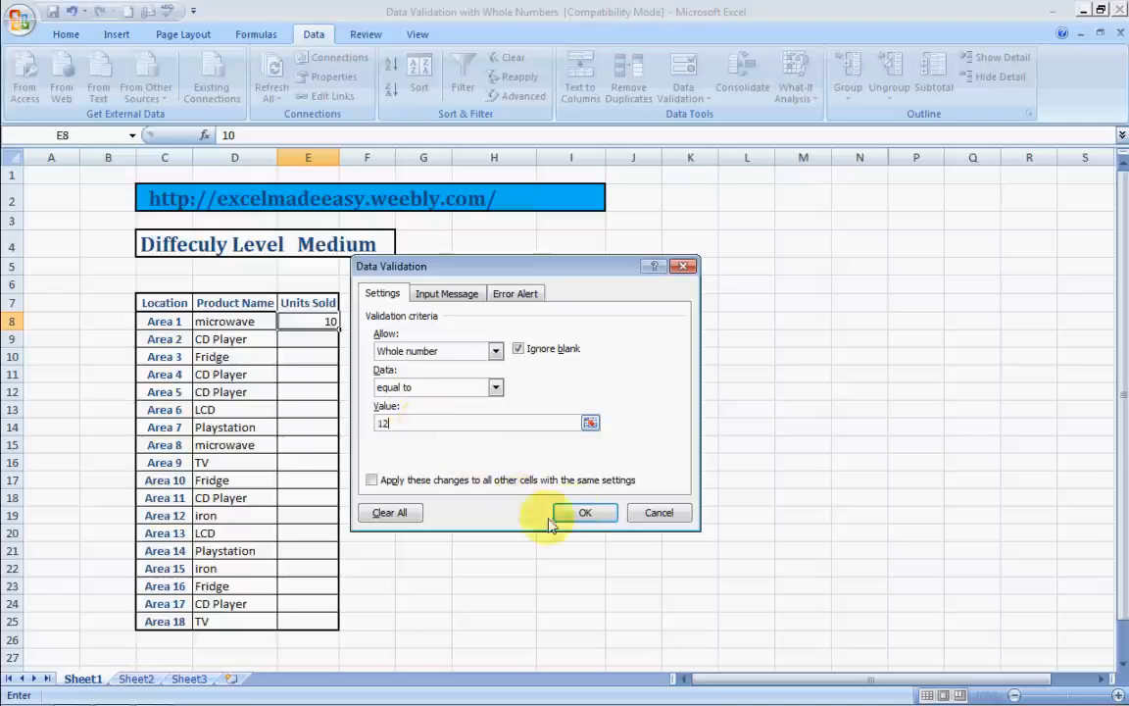
click(585, 513)
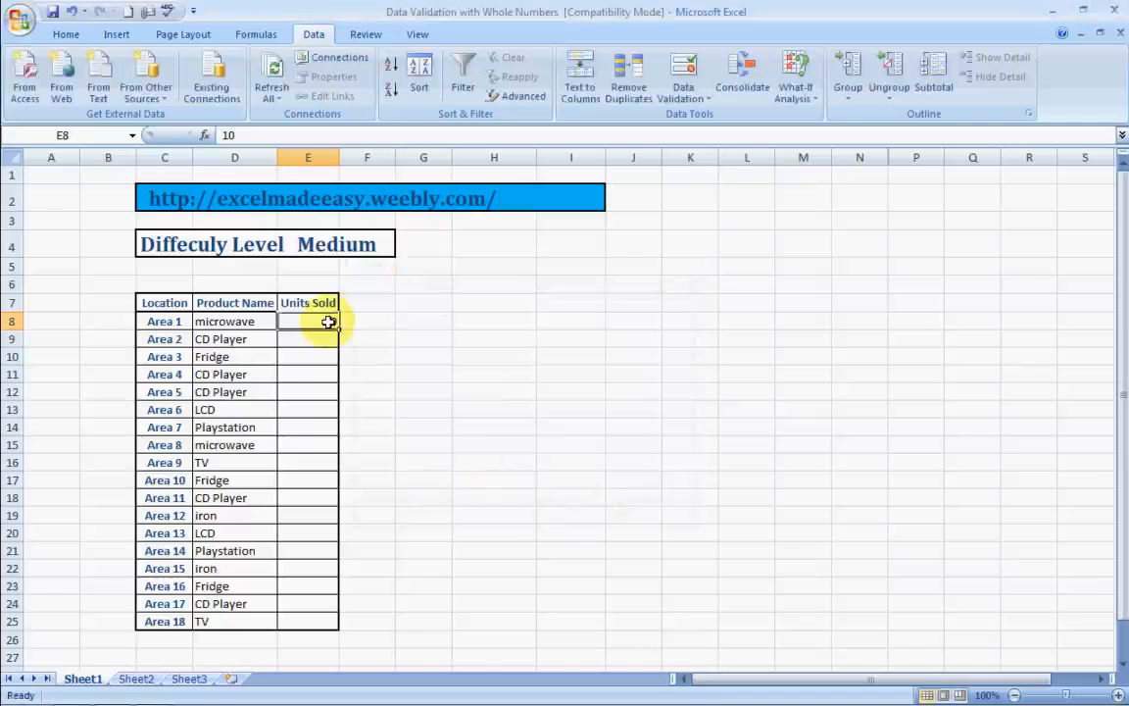
Step: Try the value 1 in E8, cancel it, and enter 12 in the cell instead
text(1)
key(Return)
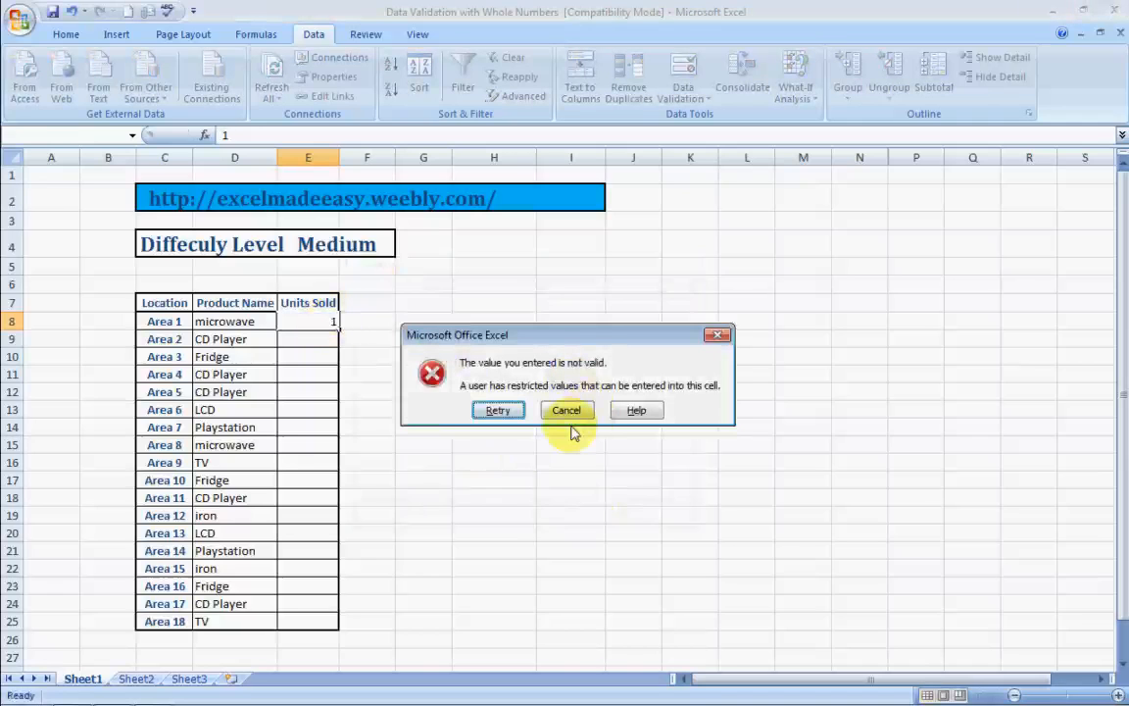
click(573, 411)
text(12)
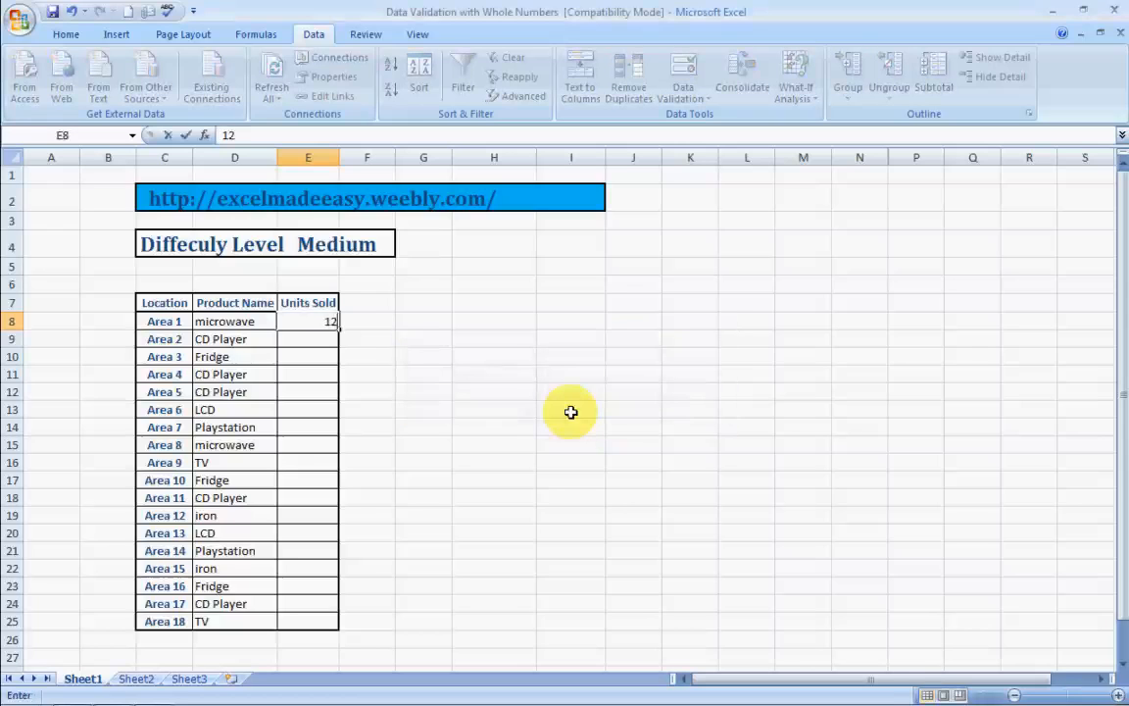
key(Tab)
key(Left)
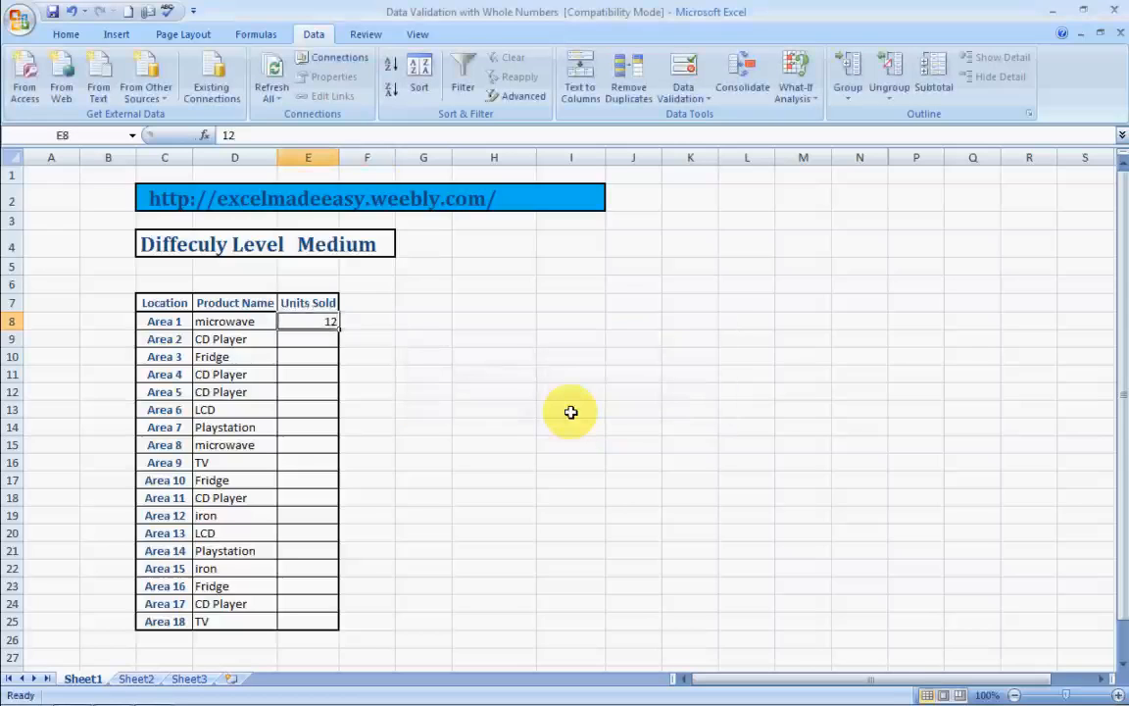
Step: Try to replace the value in E8 with 13, and cancel the entry
text(13)
key(Tab)
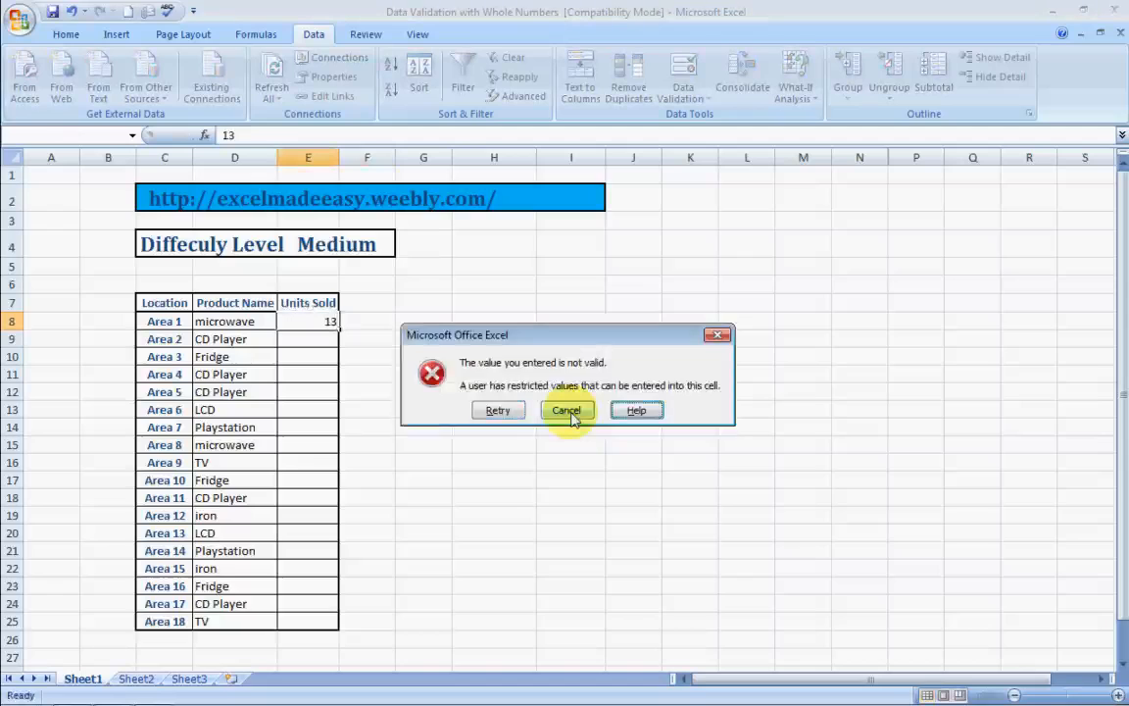
click(568, 412)
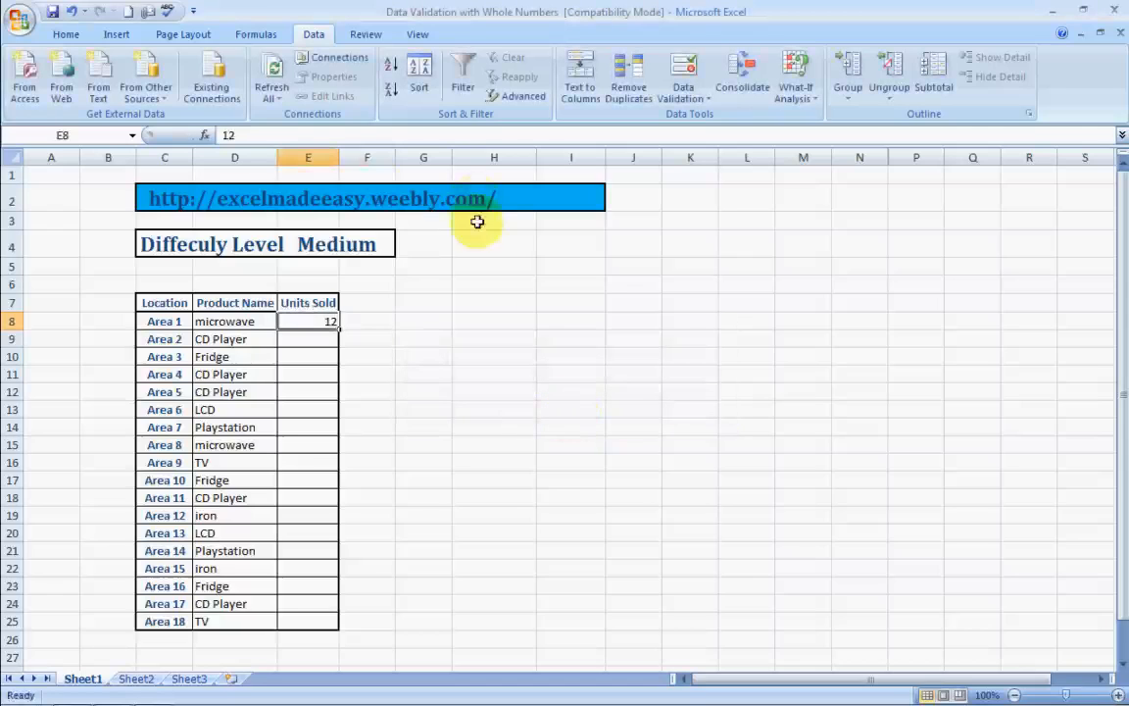
Step: Change the validation rule of E8 to whole numbers not equal to 12
click(688, 106)
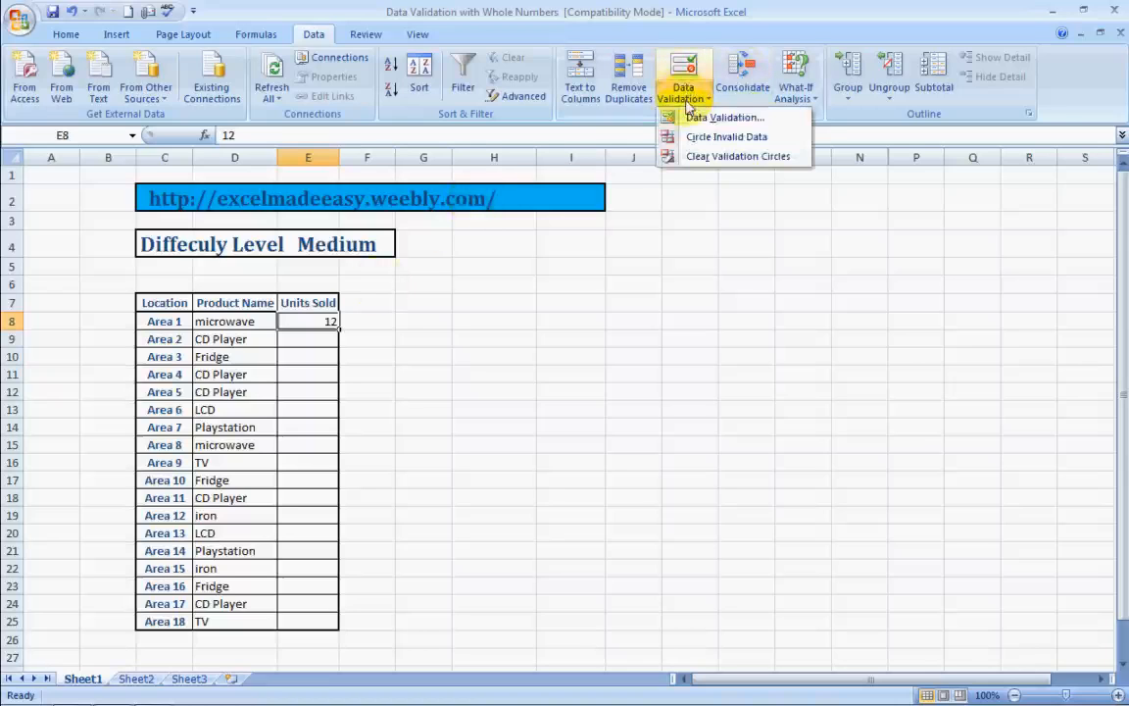
click(724, 115)
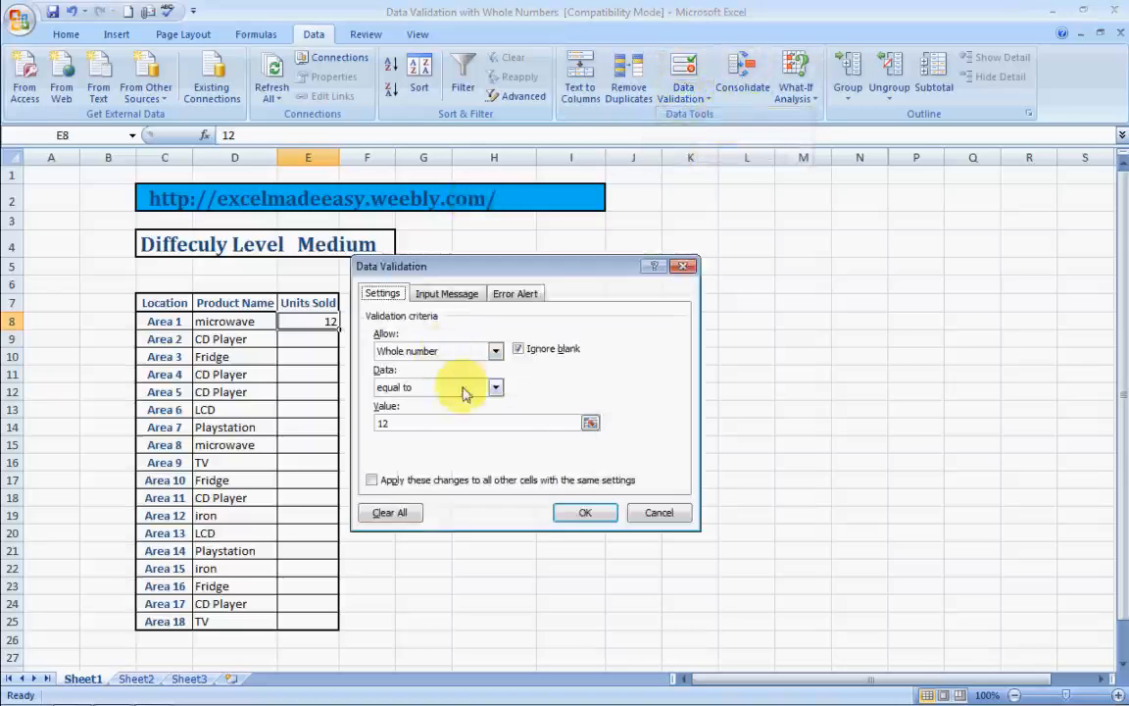
click(495, 388)
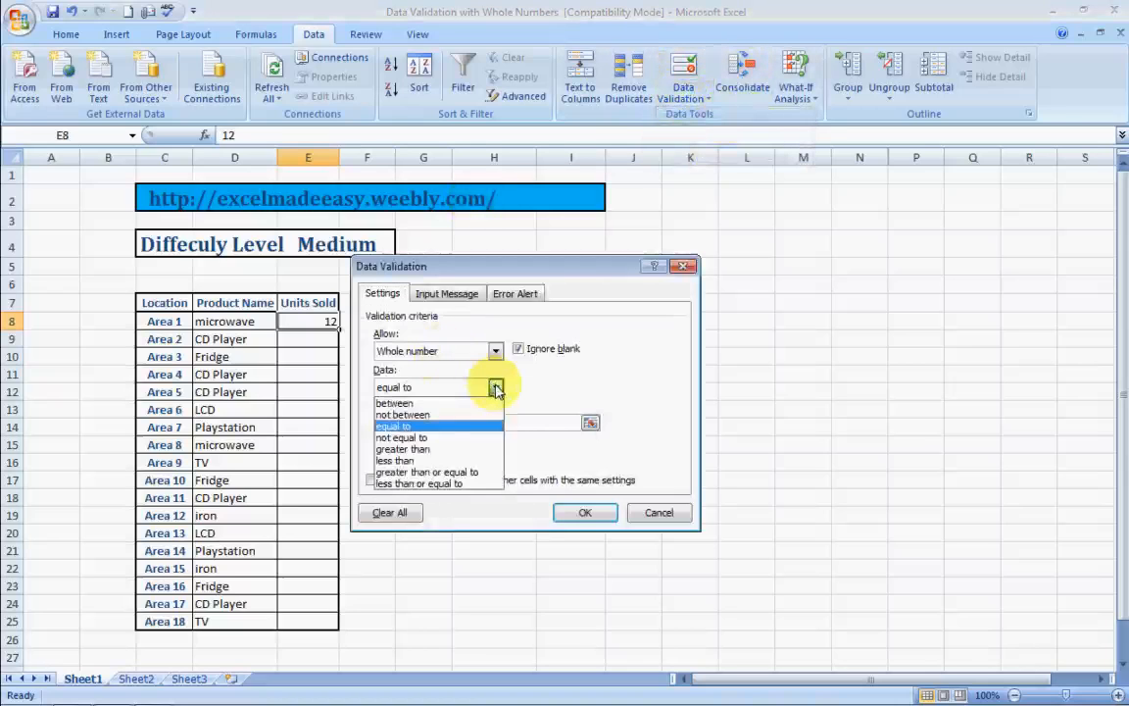
click(419, 438)
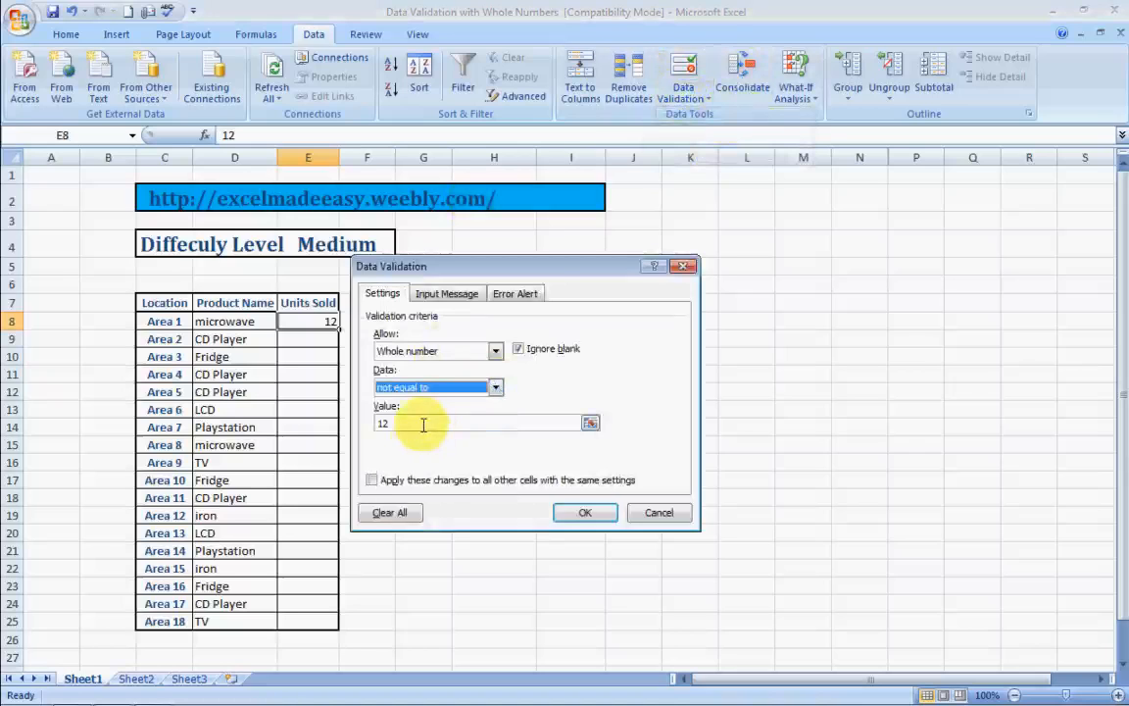
click(424, 424)
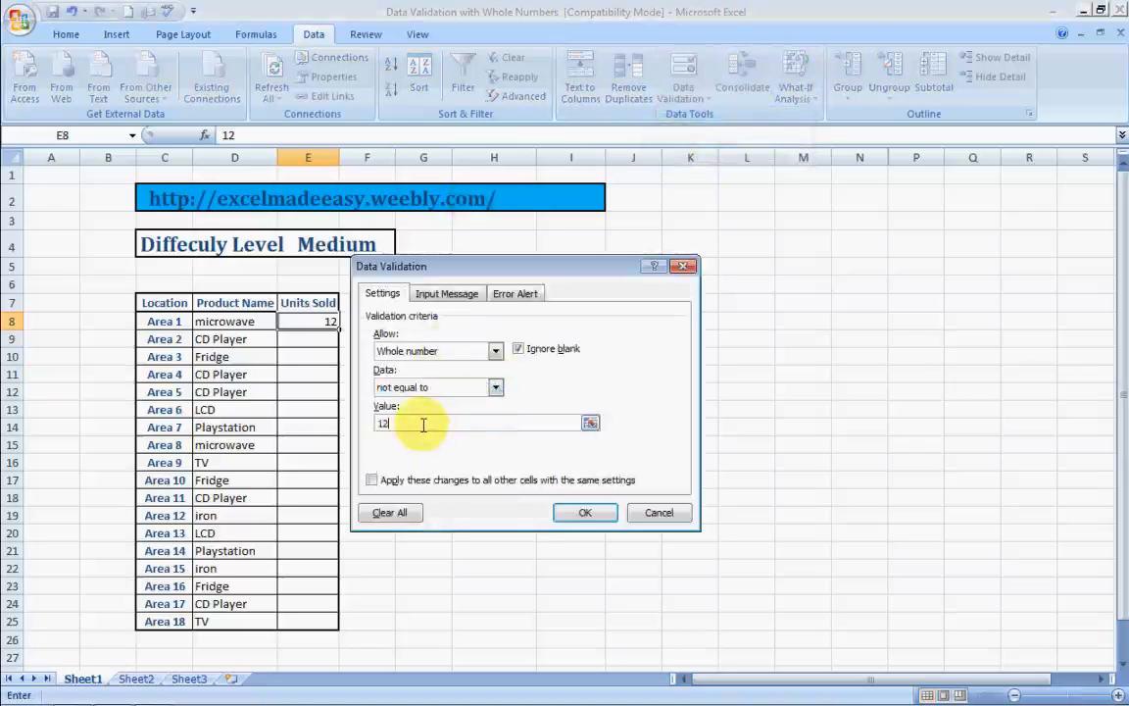
click(587, 513)
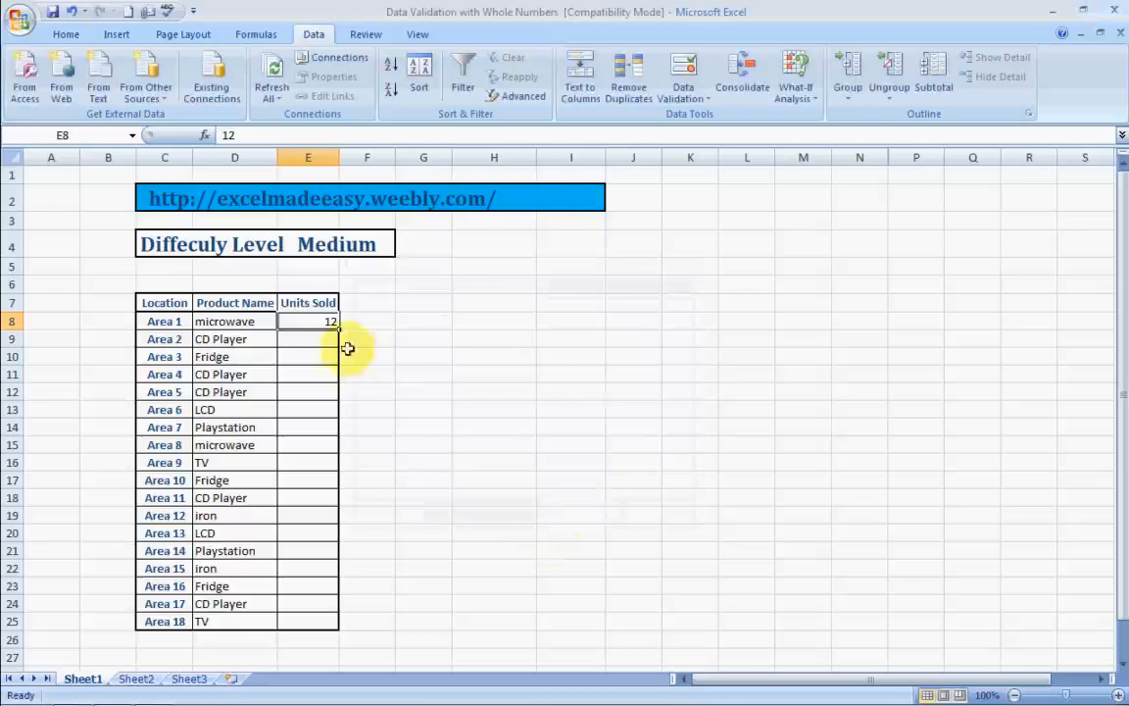
Step: Enter 1 in E8, and try to replace it with 12, cancelling that second entry
text(1)
key(Tab)
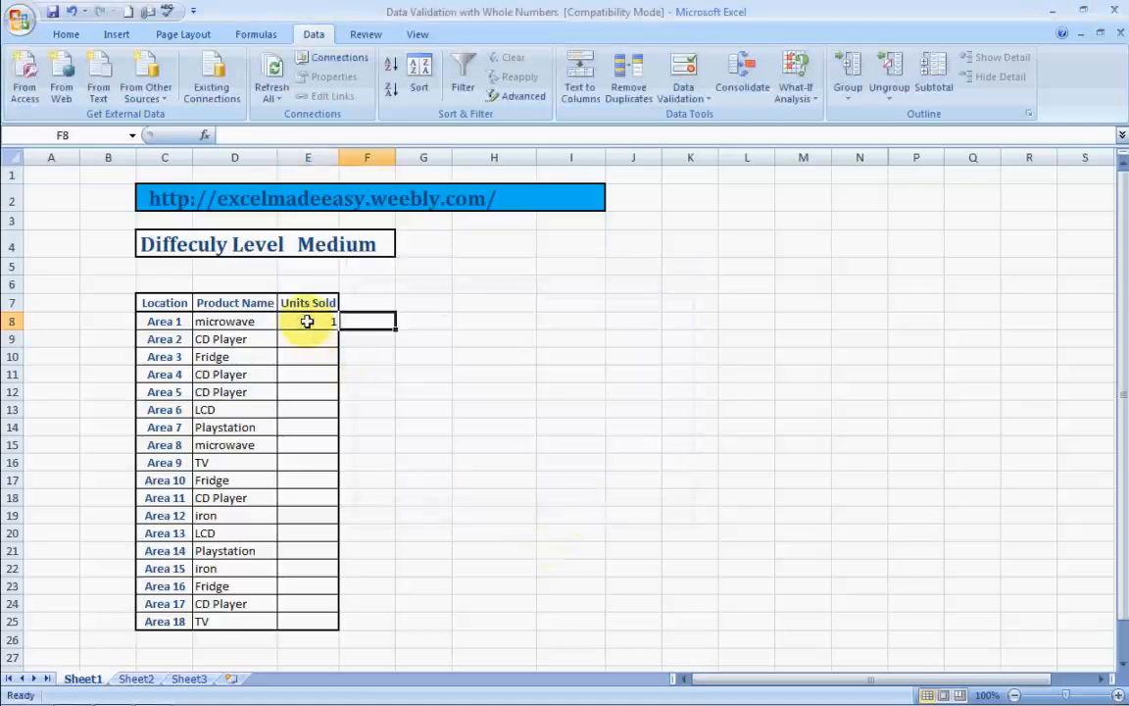
click(306, 322)
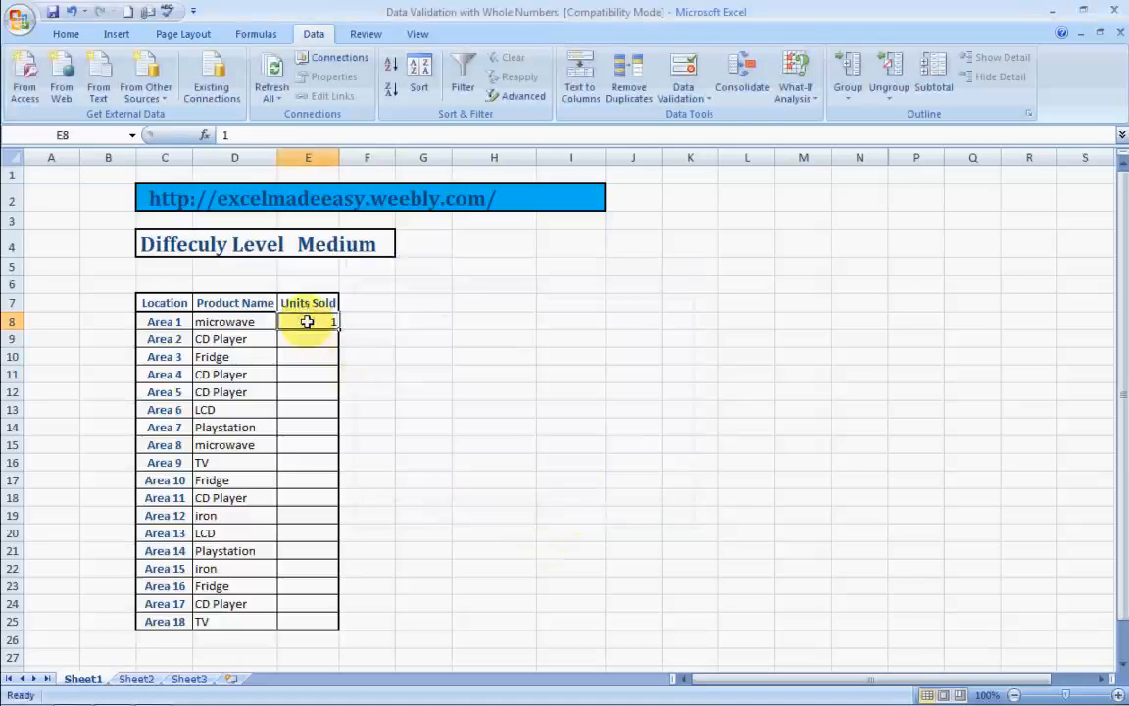
text(12)
key(Return)
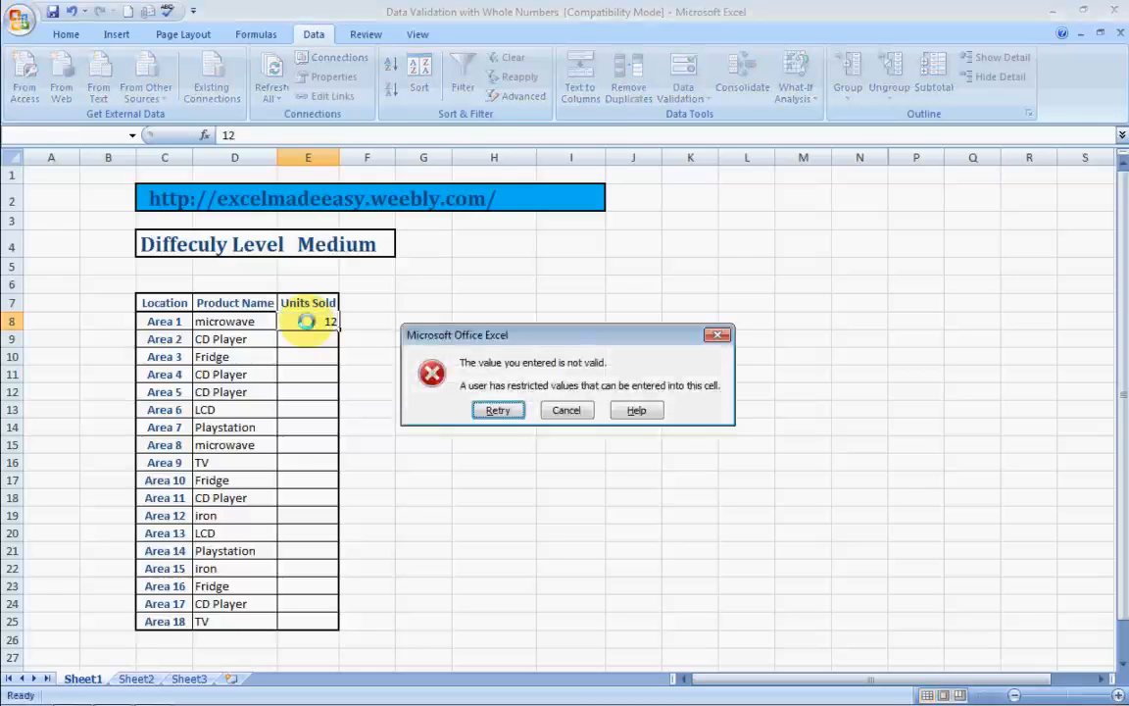
key(Tab)
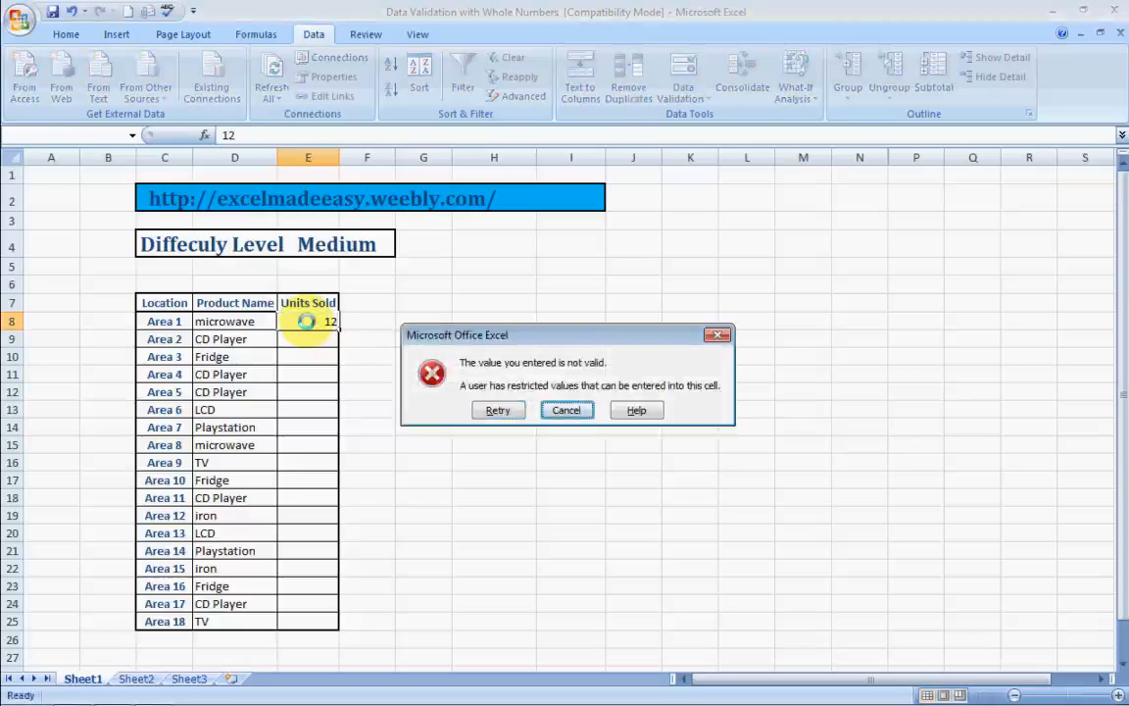
key(Escape)
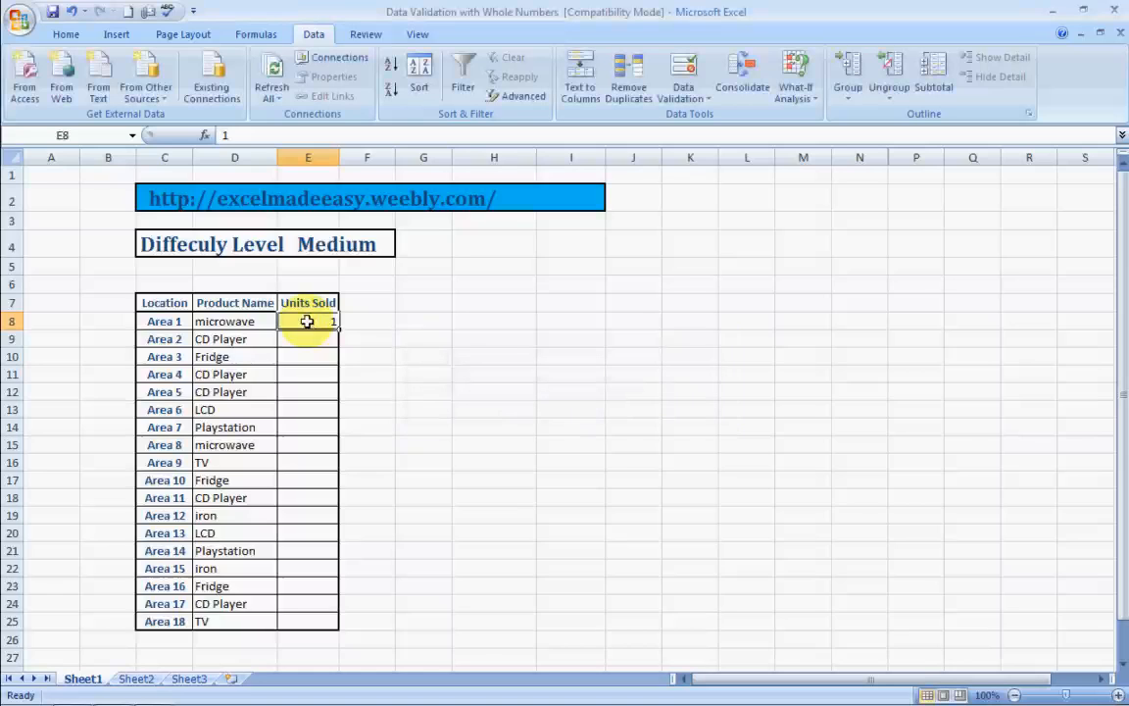
Step: Change the validation rule of E8 to whole numbers greater than 50
click(686, 95)
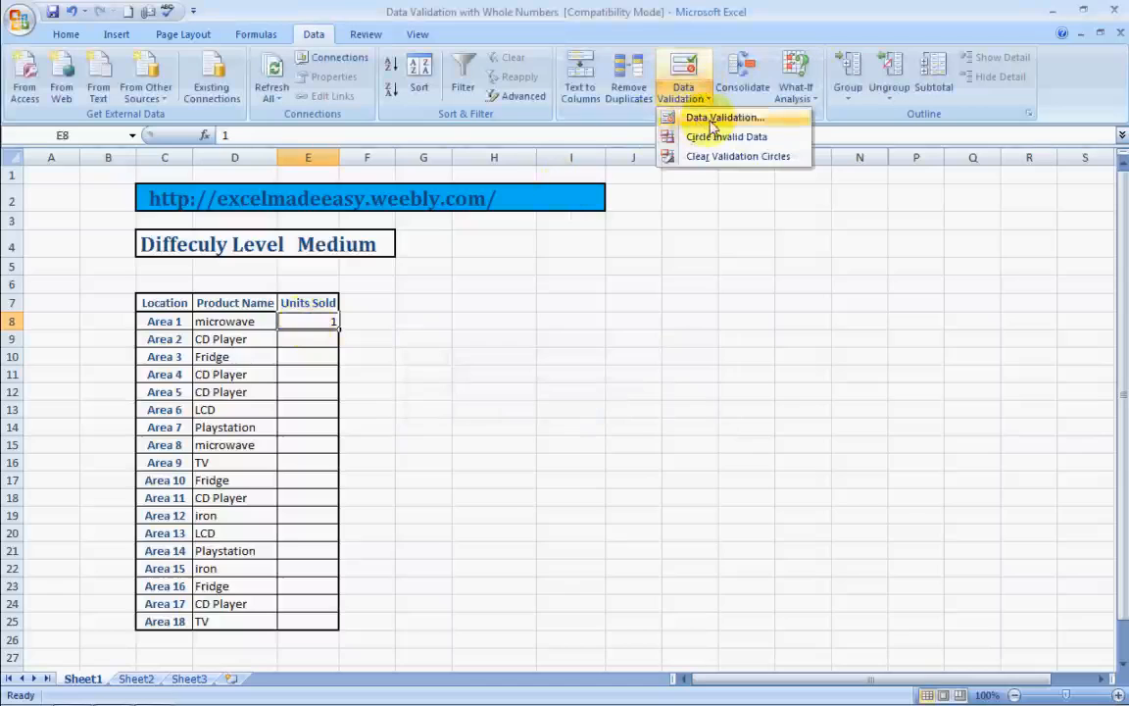
click(713, 119)
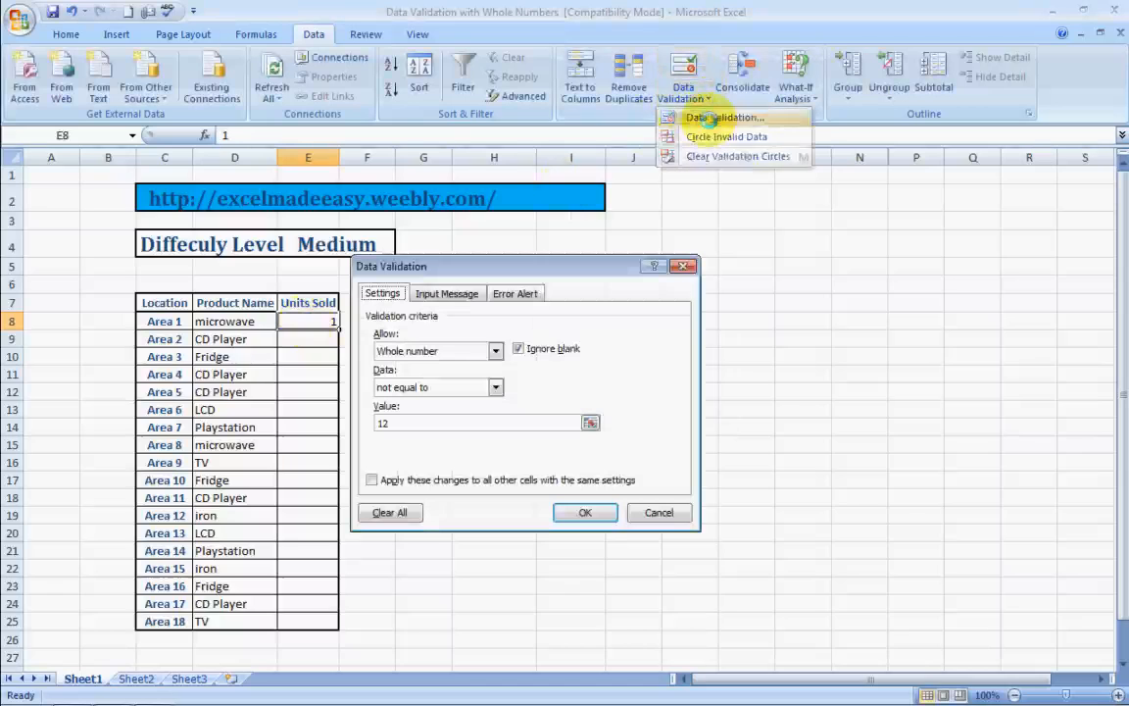
click(496, 390)
click(417, 450)
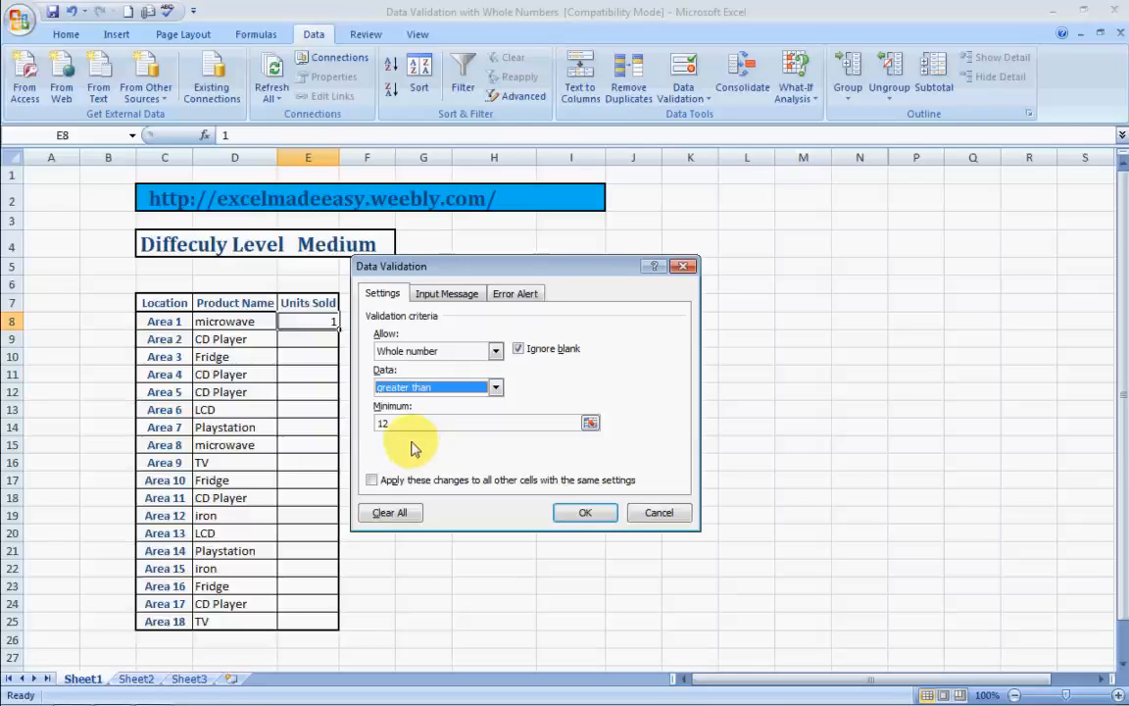
double_click(416, 422)
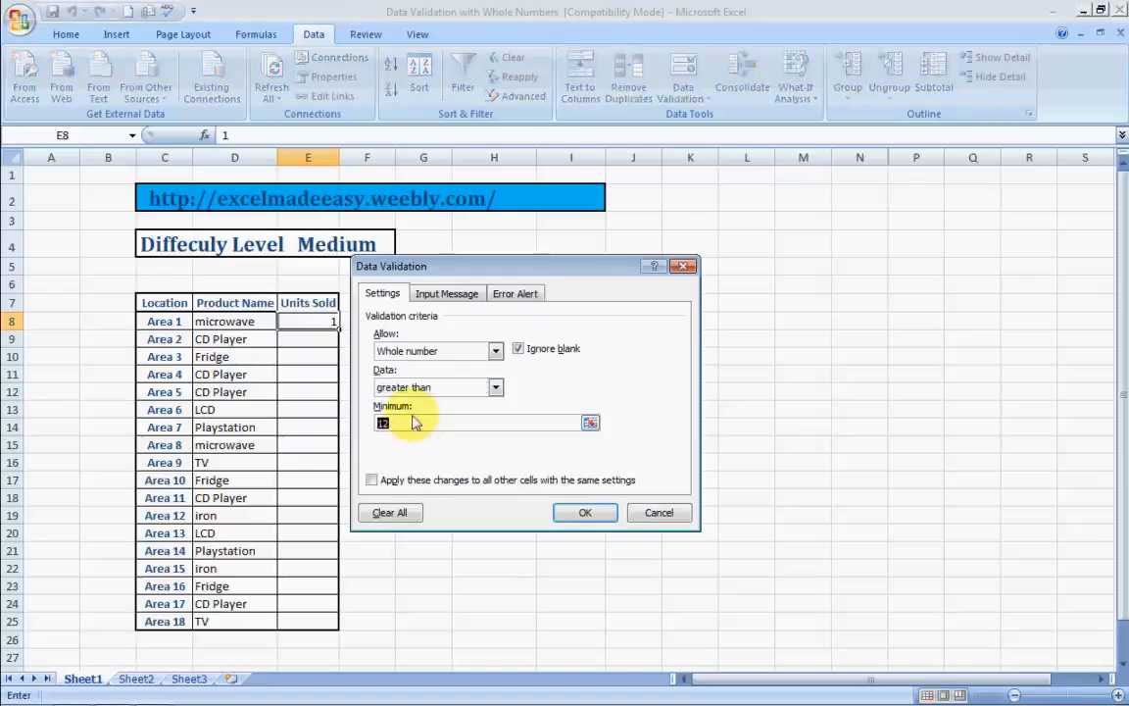
text(50)
click(580, 513)
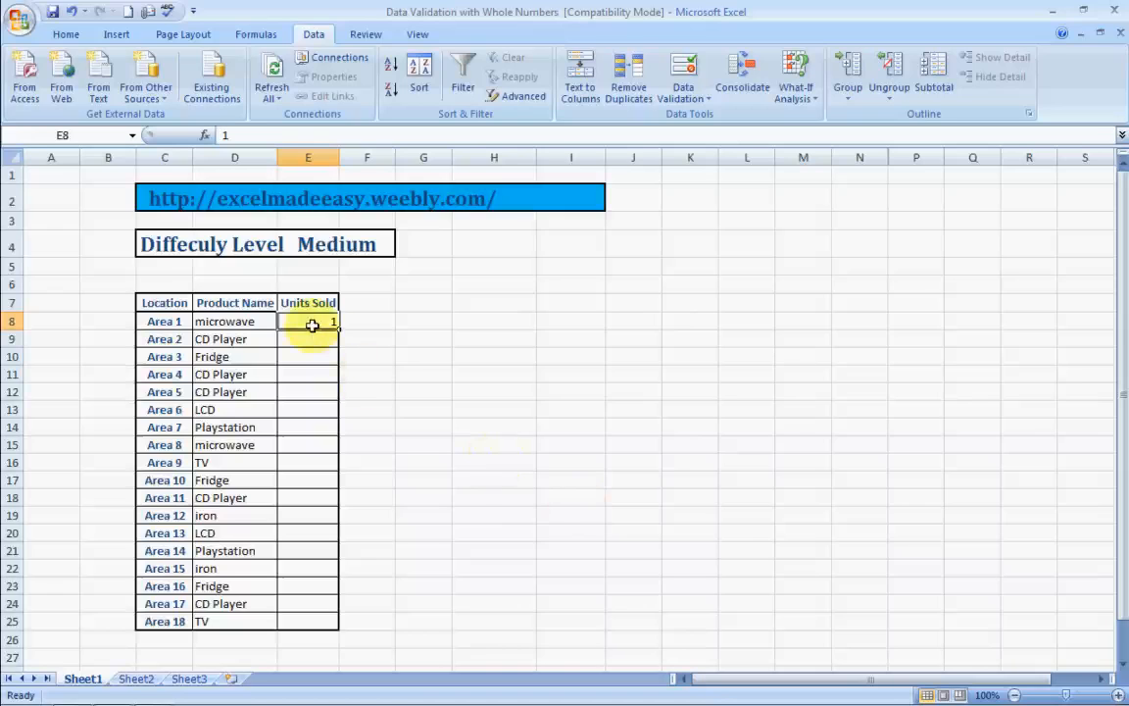
Step: Try the value 32 in E8, cancel it, and enter 51 in the cell instead
text(32)
key(Return)
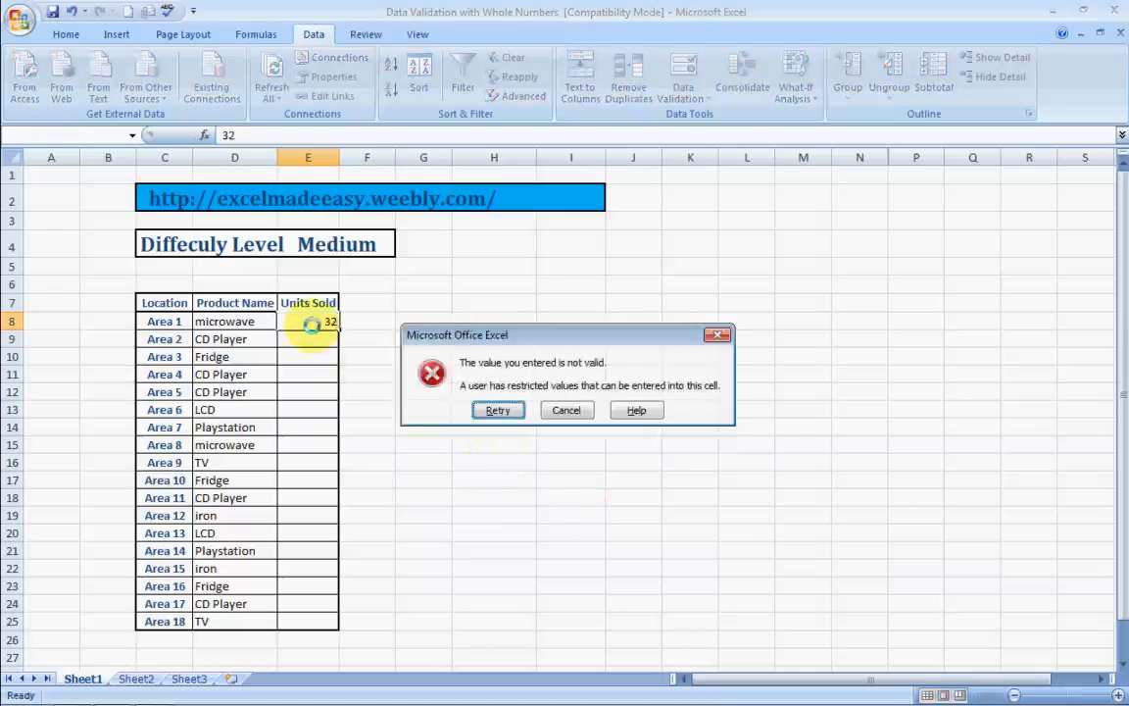
click(574, 410)
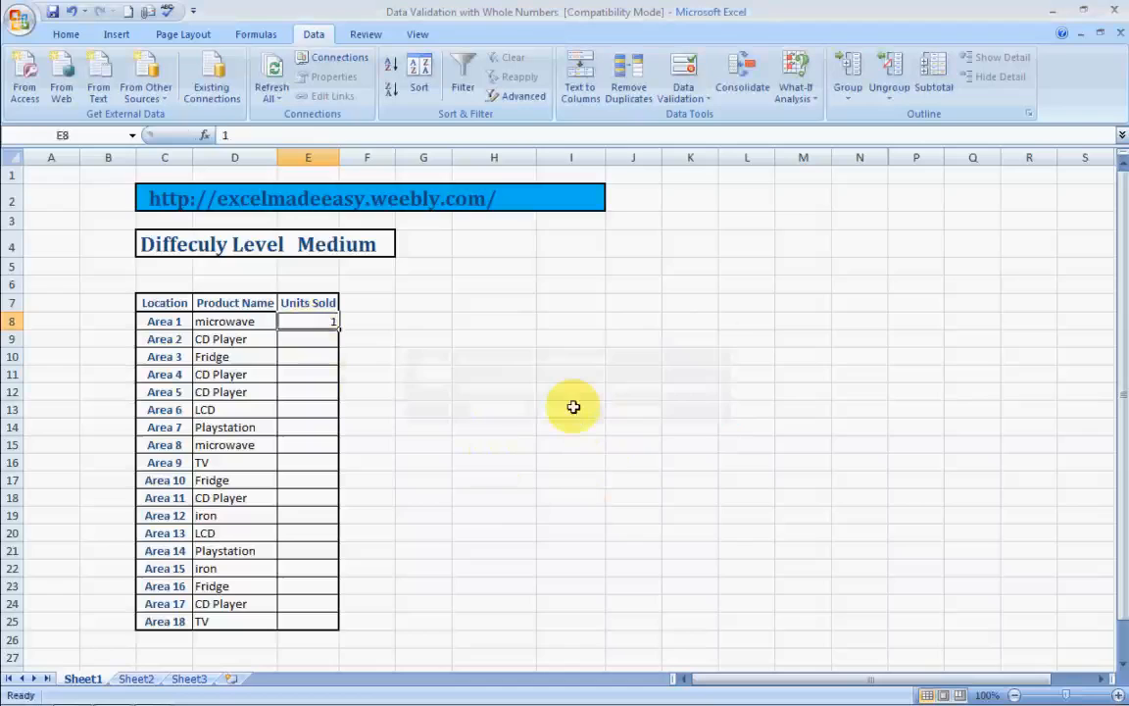
text(51)
key(Tab)
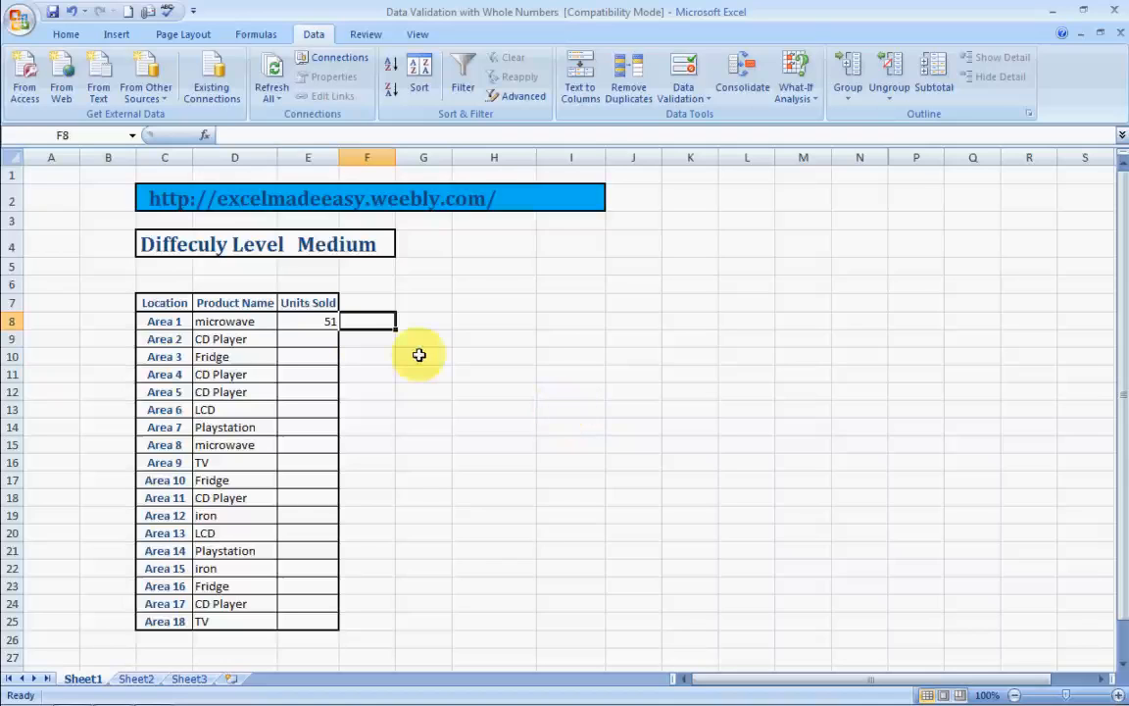
Step: Change the validation rule of E8 to whole numbers less than 50
click(326, 321)
click(695, 93)
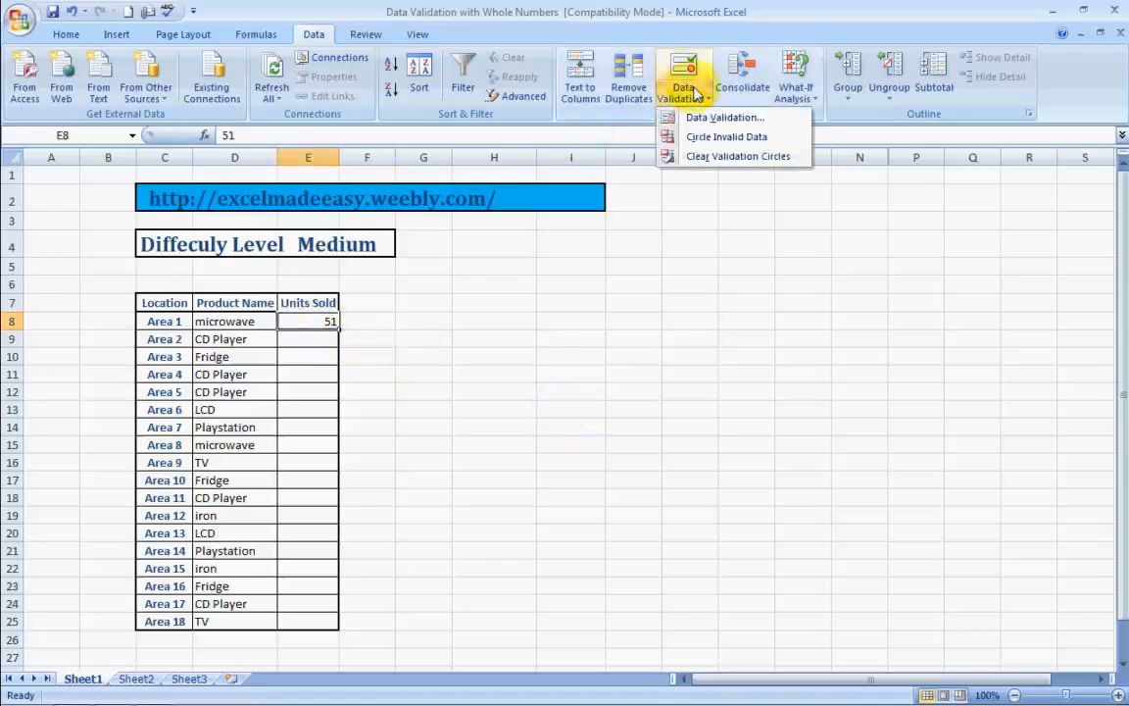
click(700, 116)
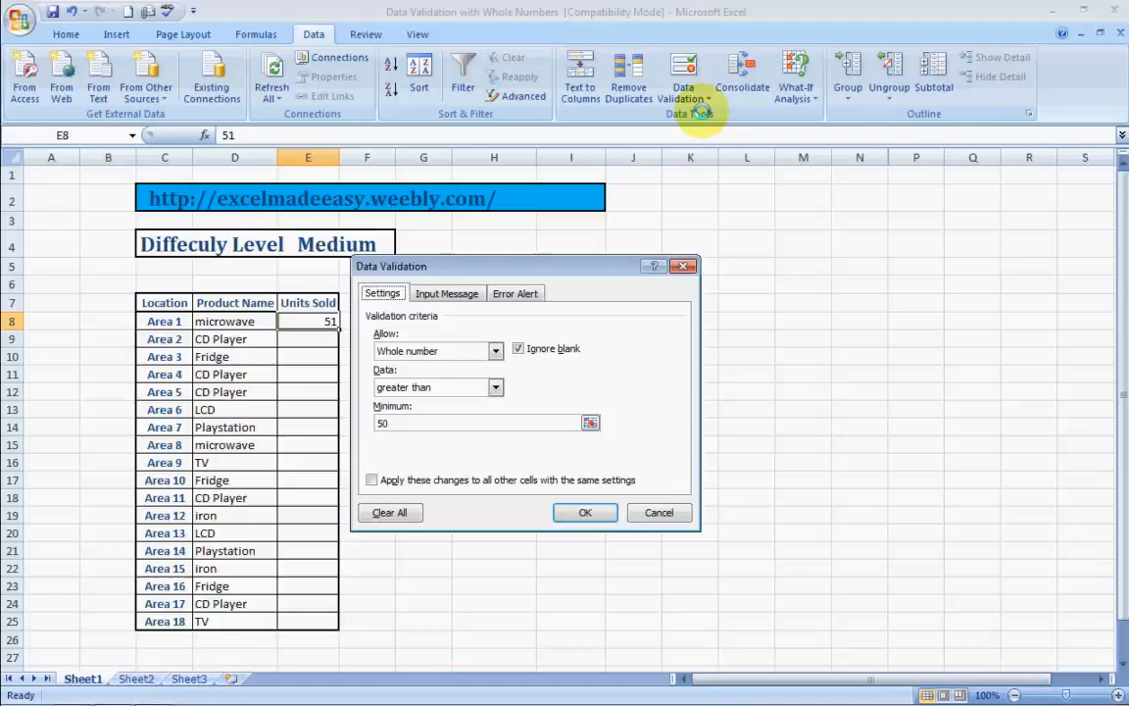
click(496, 387)
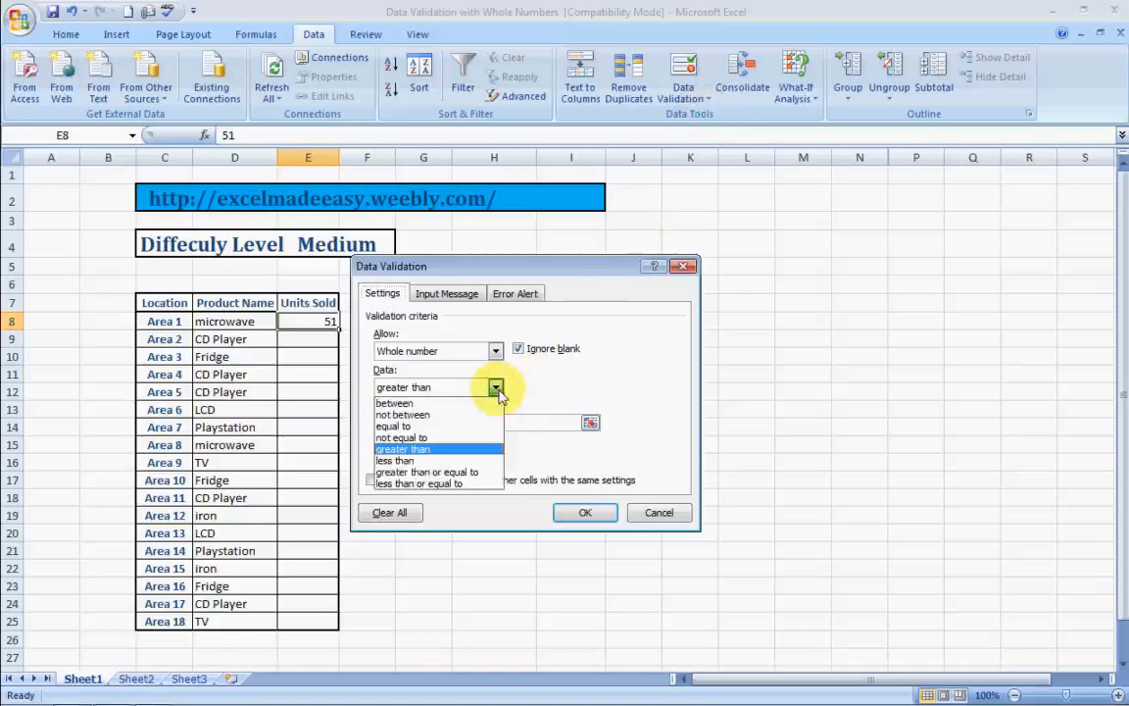
click(433, 461)
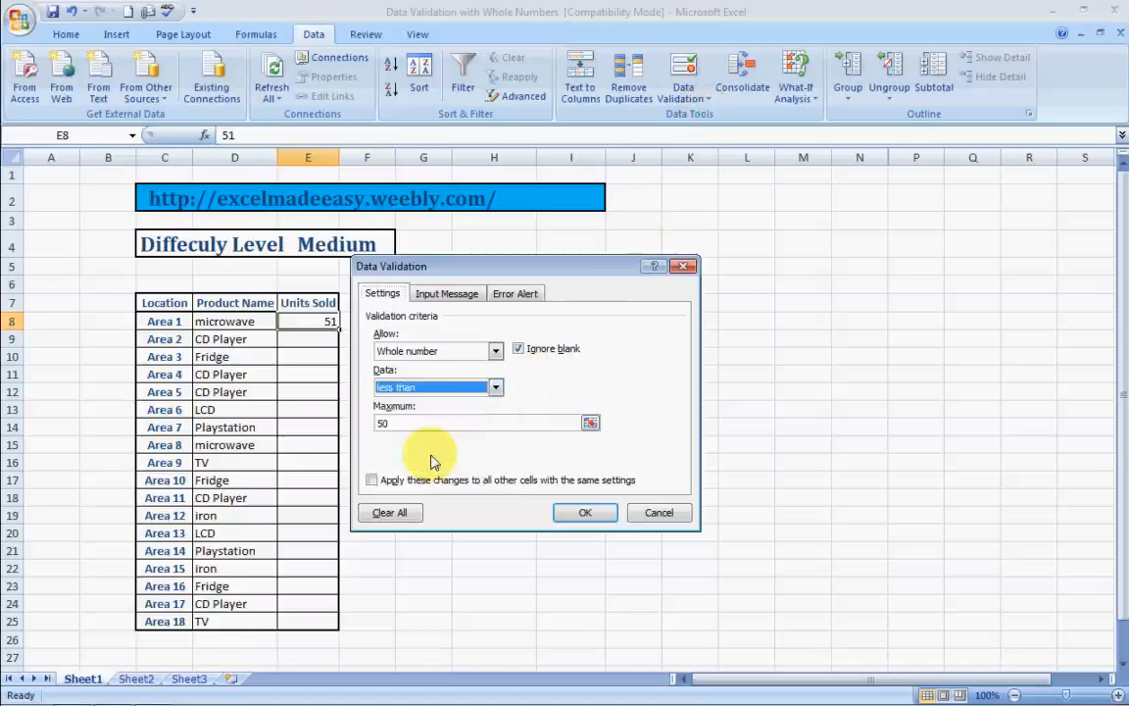
click(422, 424)
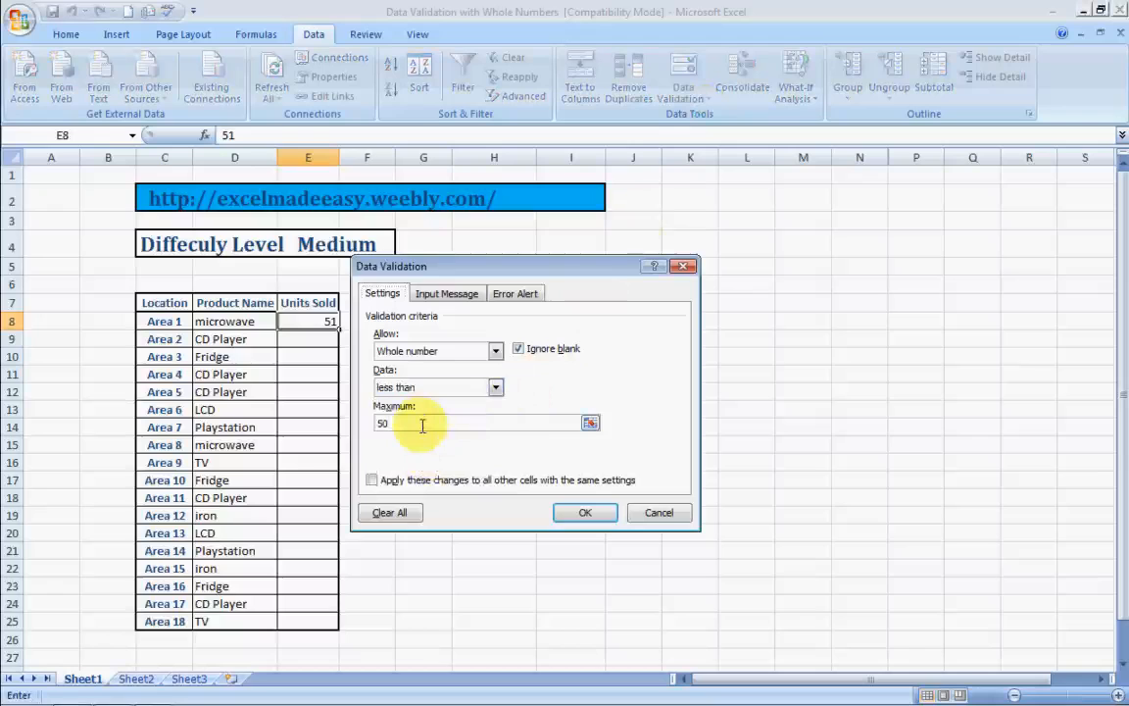
click(588, 512)
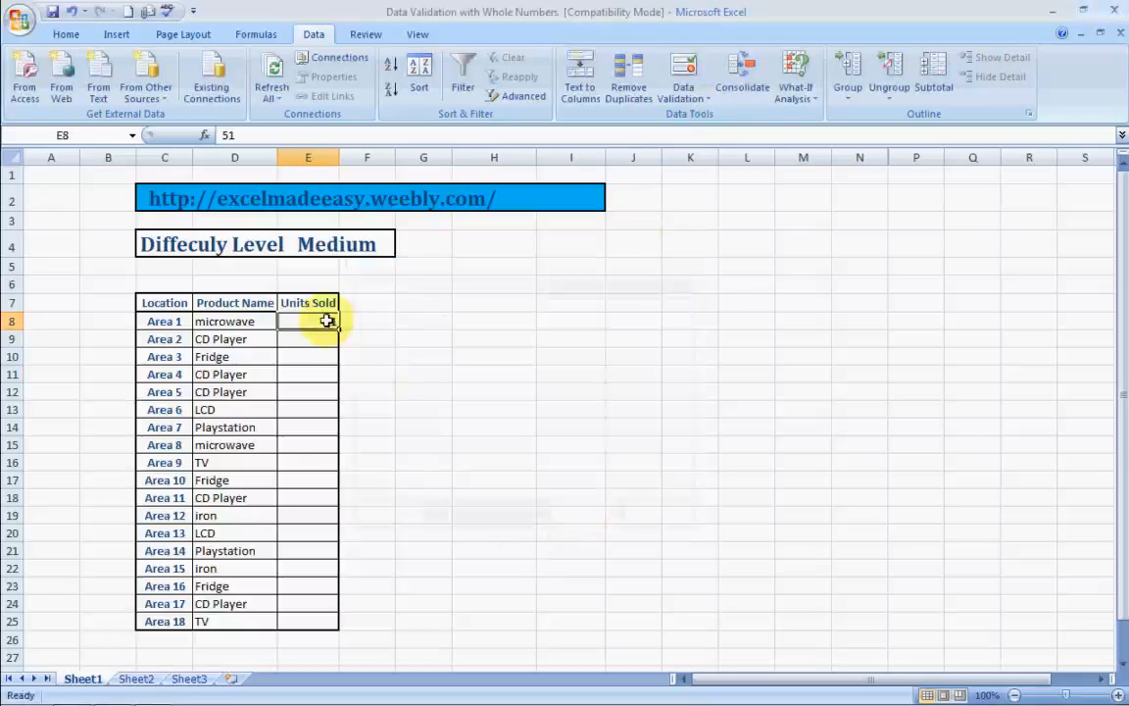
Step: Enter 1 in E8, and replace it with 49
text(1)
key(Tab)
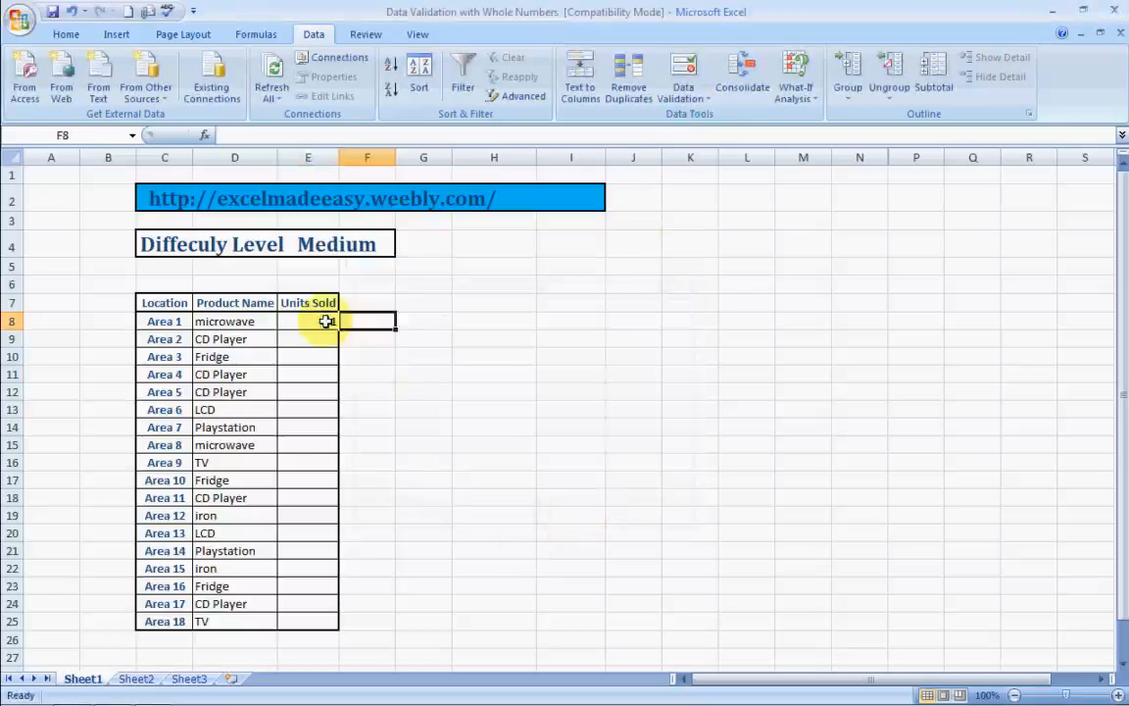
key(Left)
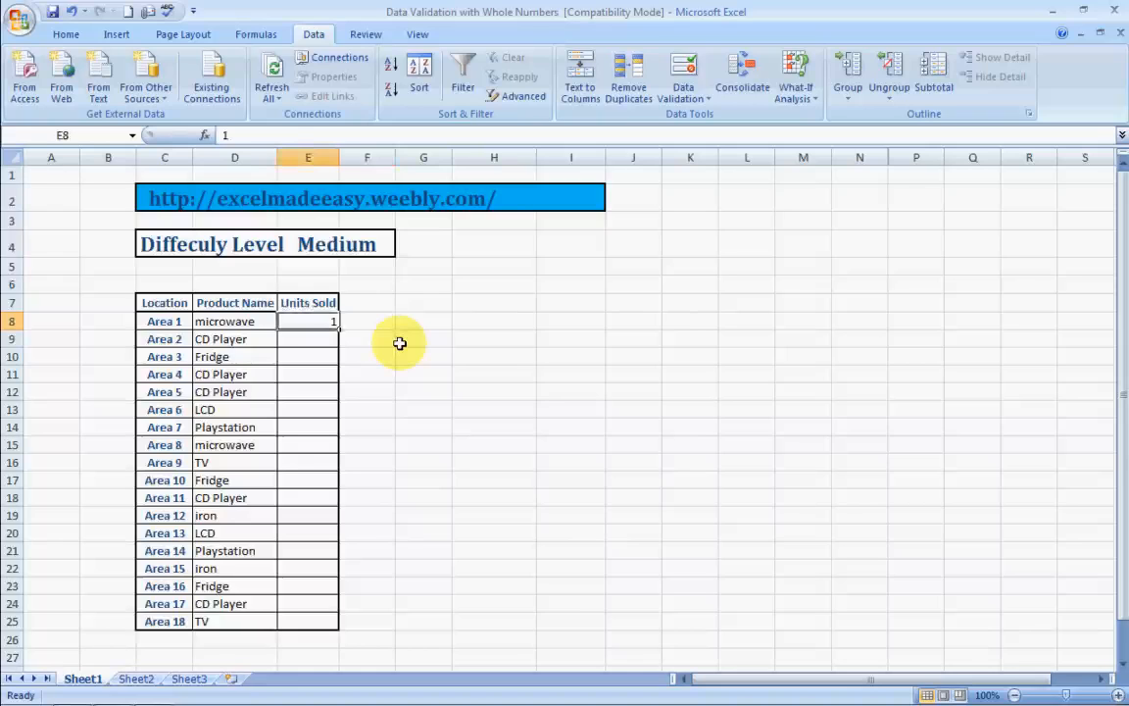
text(49)
key(Tab)
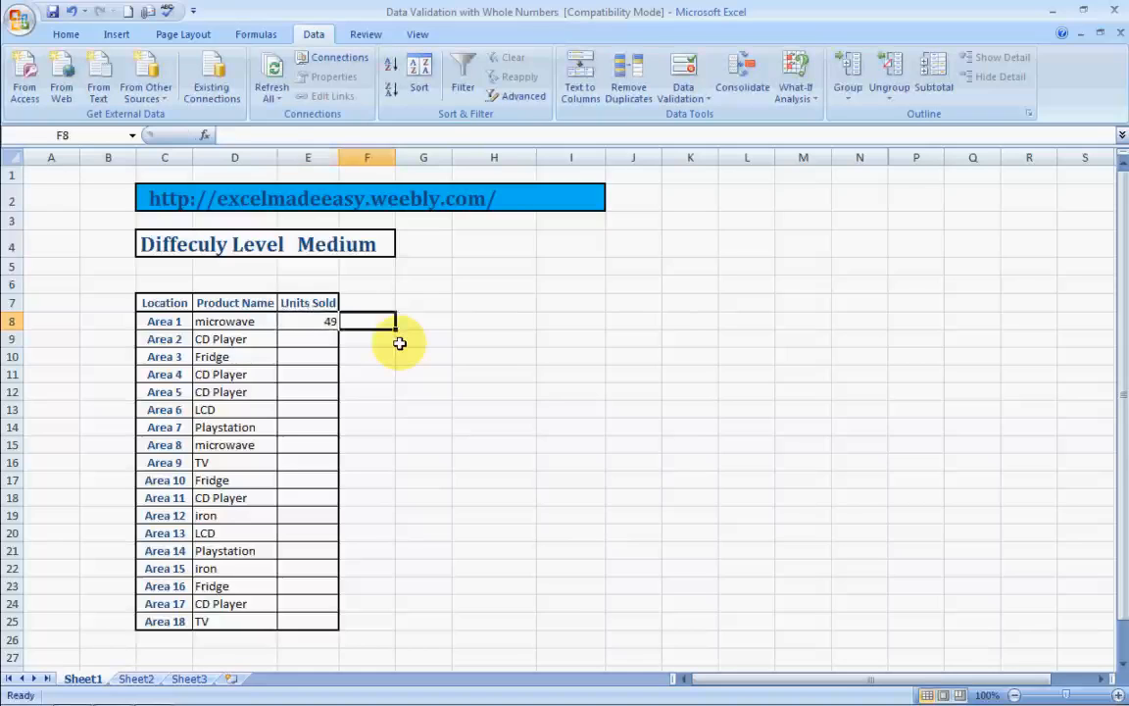
Step: Try to replace the value in E8 with 51, and cancel the entry
key(Left)
text(5)
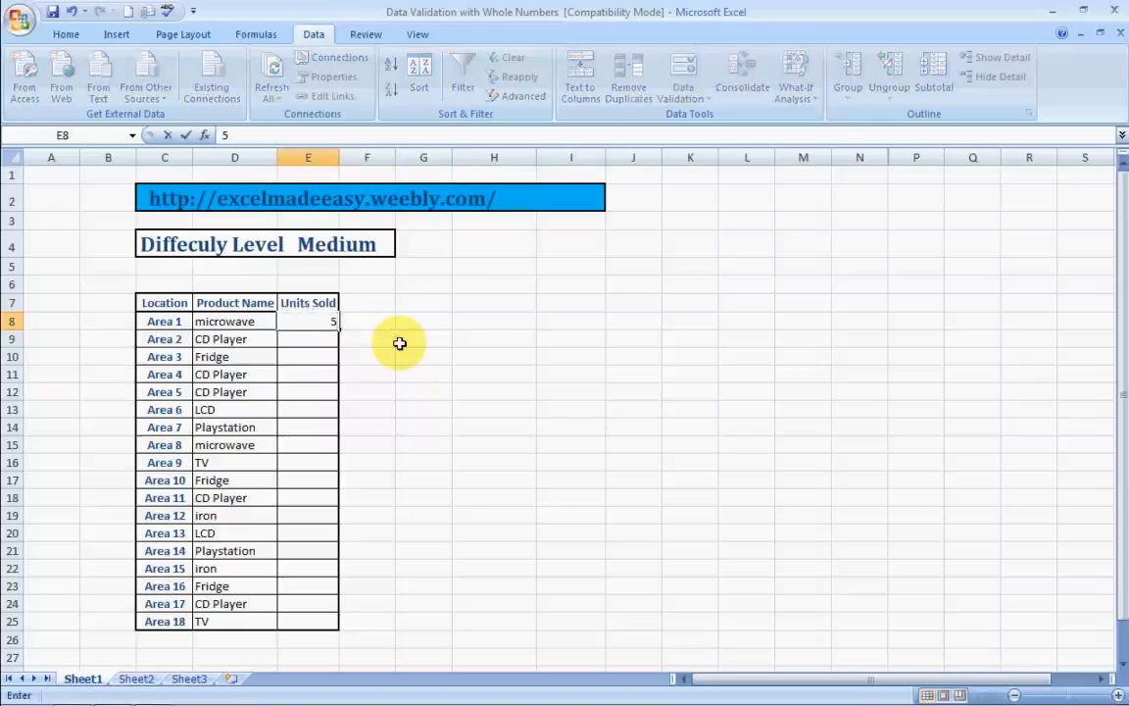
text(1)
key(Tab)
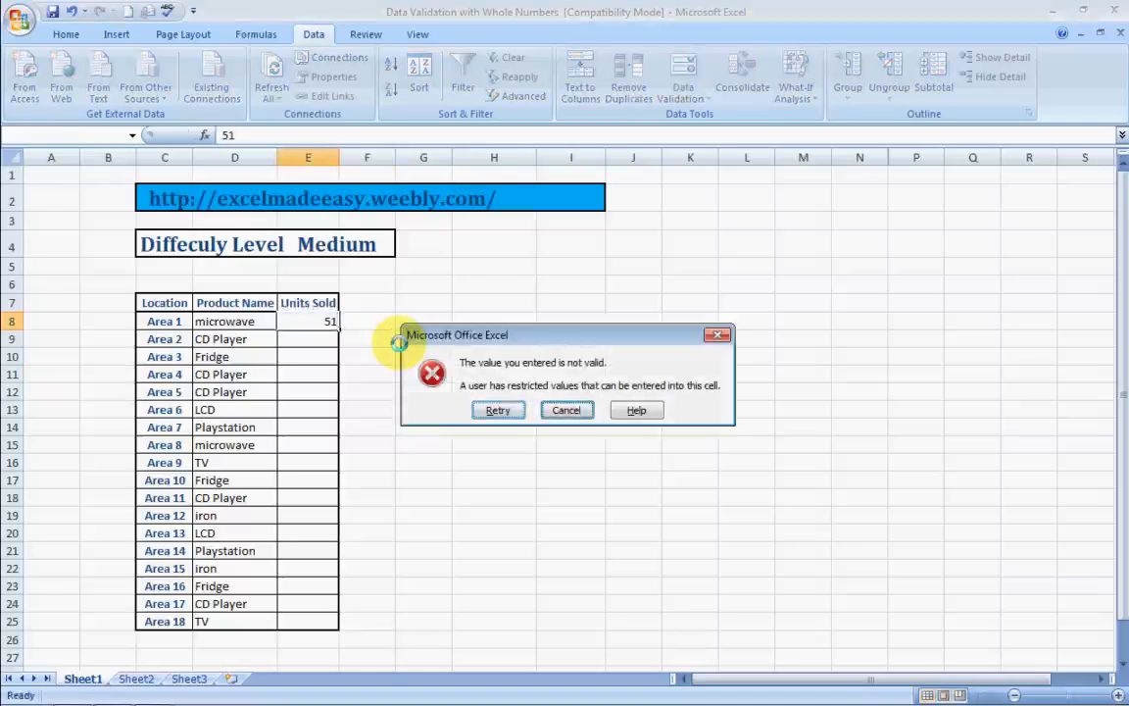
key(Return)
text(49)
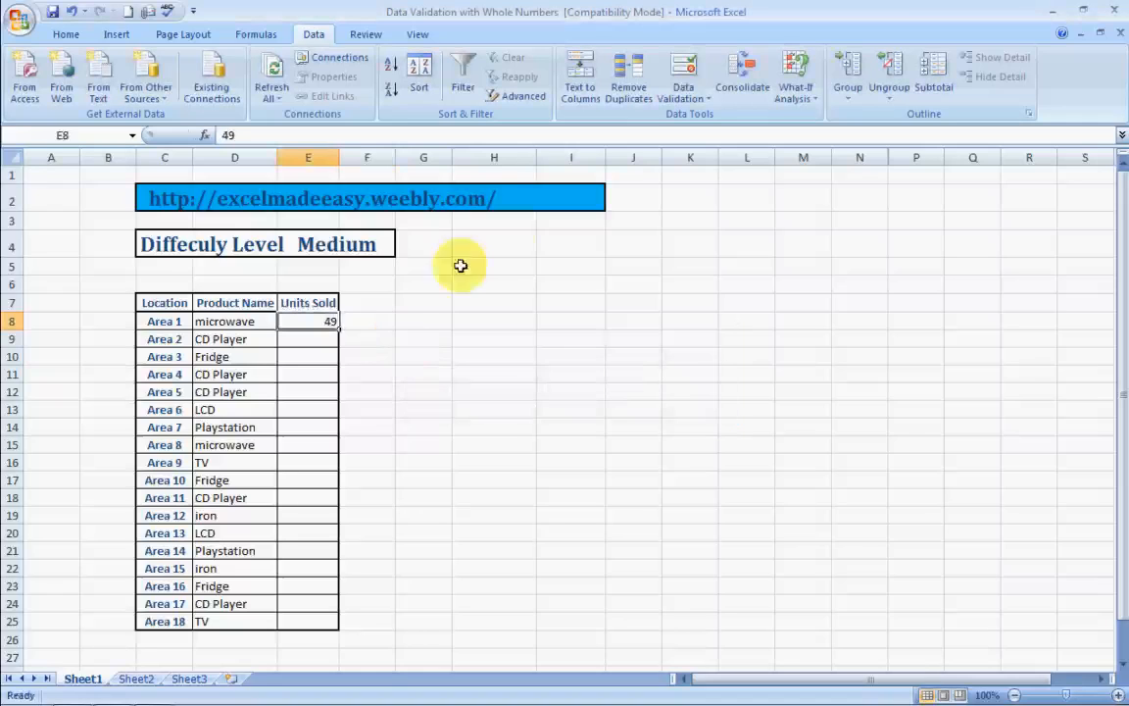
Step: Set the whole-number rule of E8 to greater than or equal to 50 in the Data Validation settings
click(687, 94)
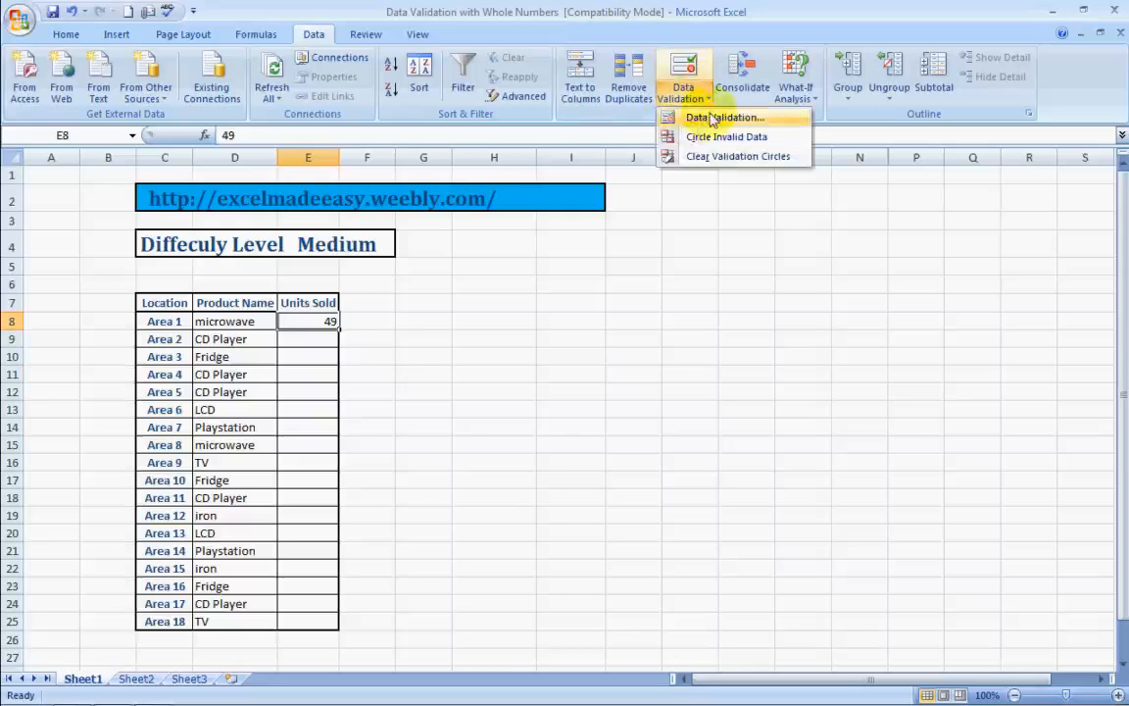
click(723, 117)
click(497, 388)
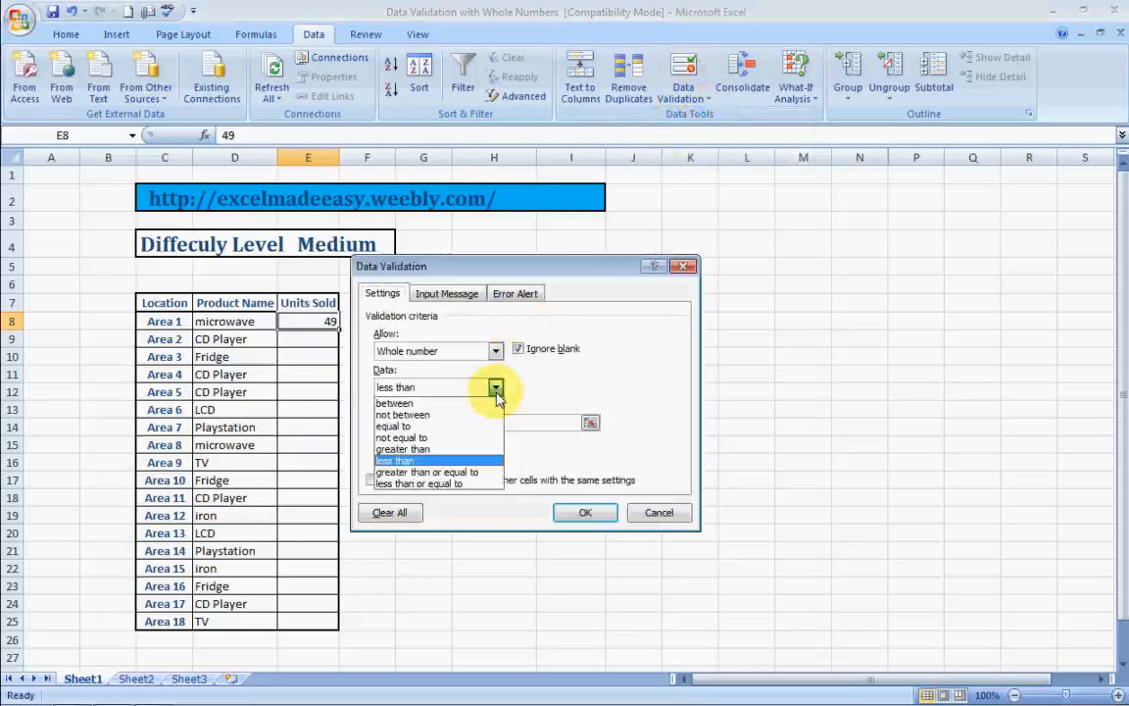
click(453, 474)
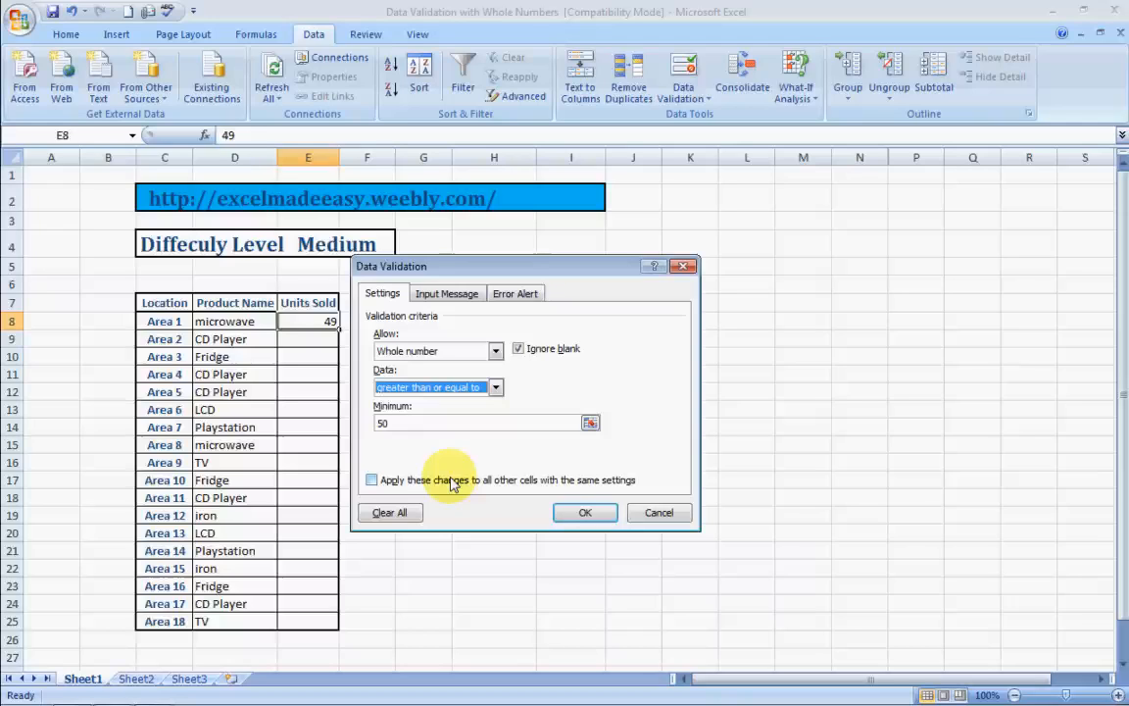
click(397, 423)
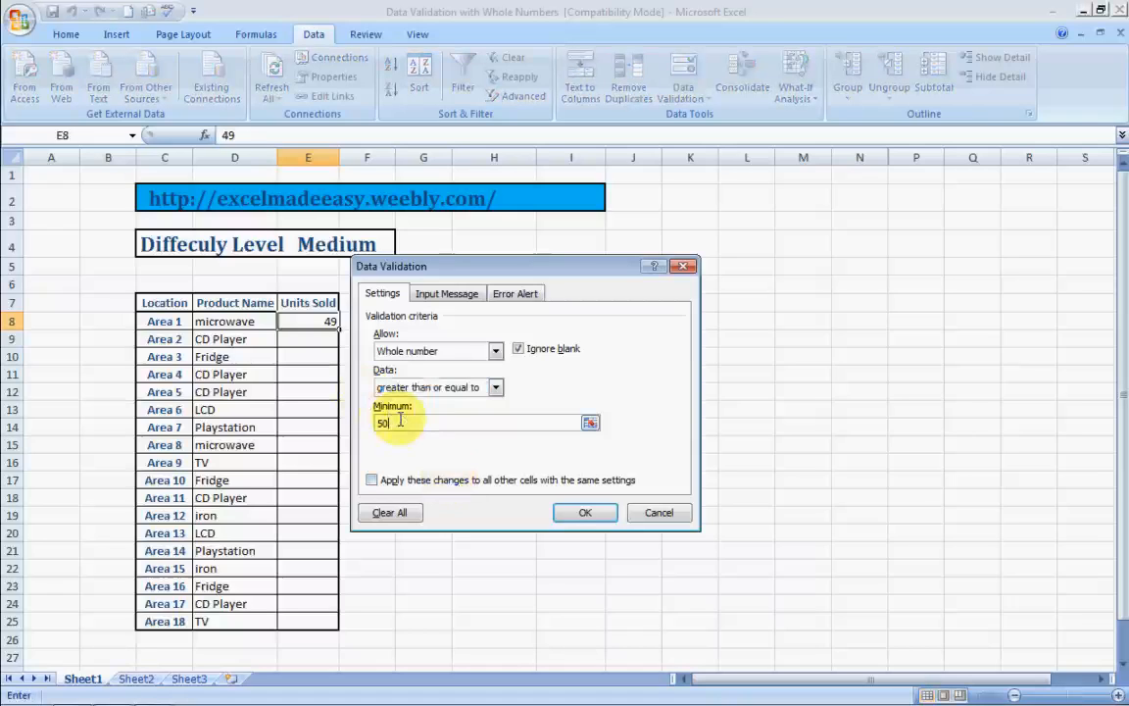
click(496, 387)
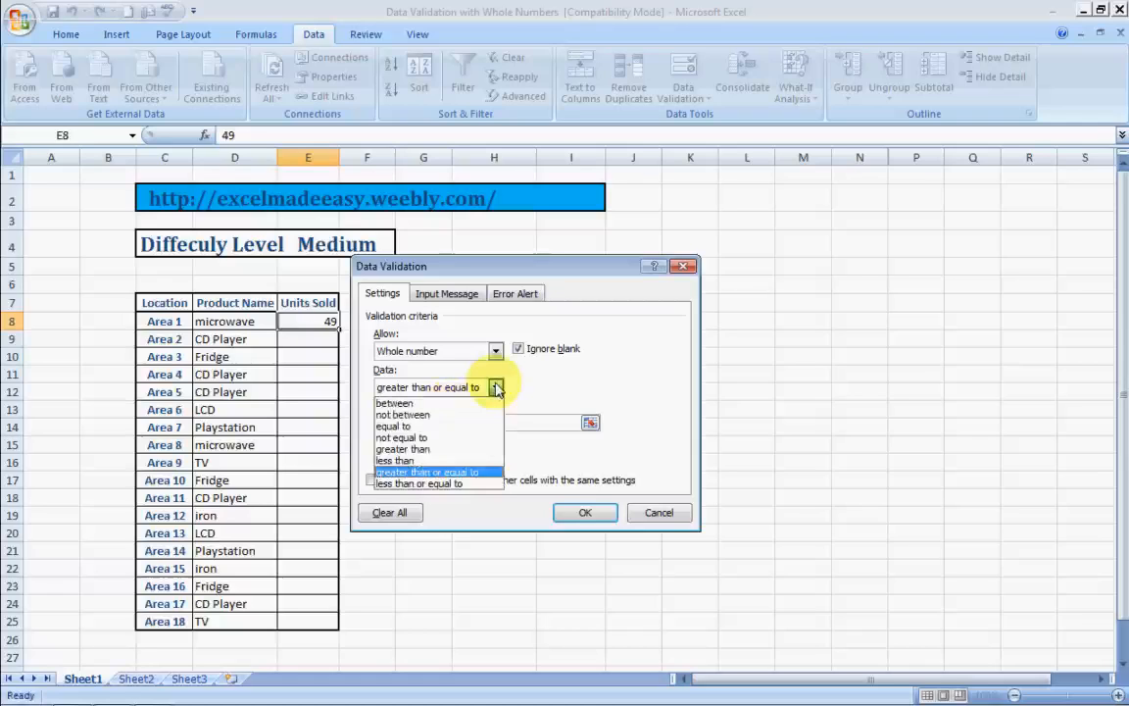
click(495, 387)
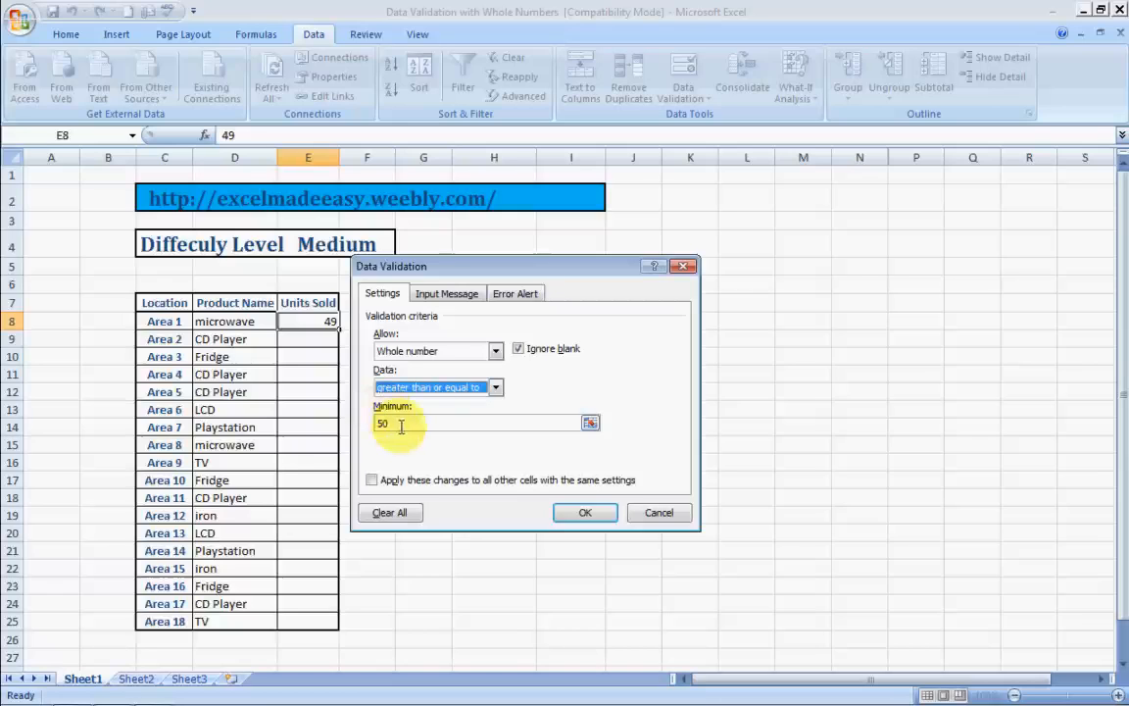
Step: Switch the rule's condition to less than or equal to 50 and apply it to E8
click(496, 387)
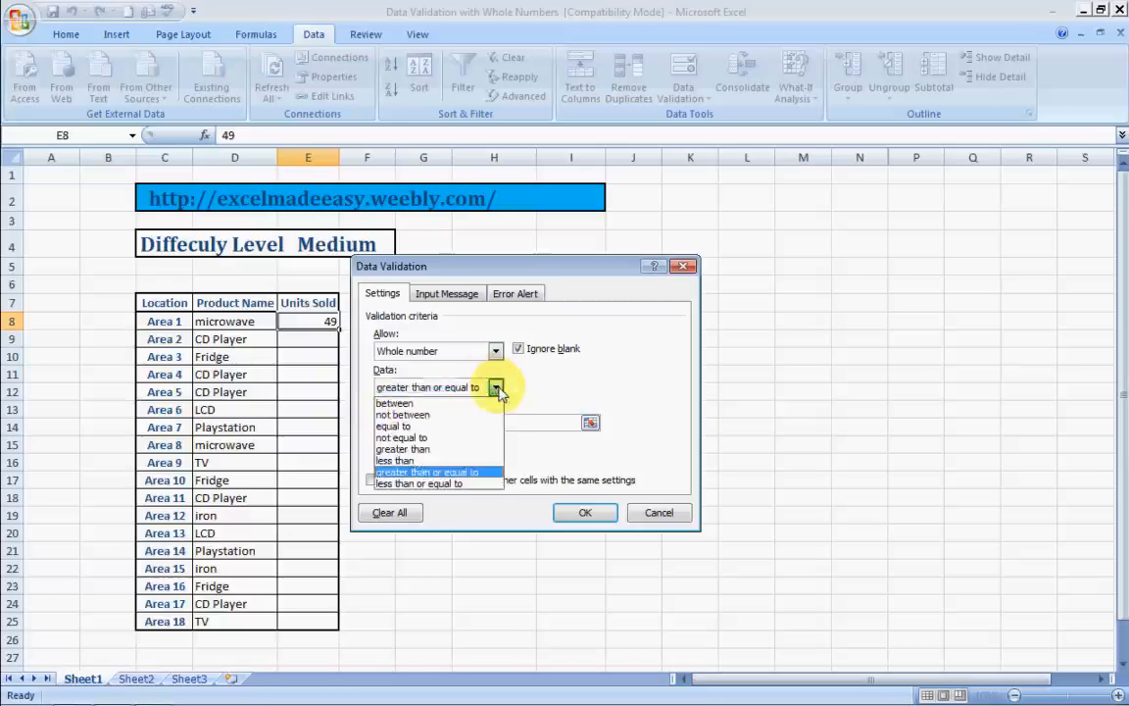
click(434, 483)
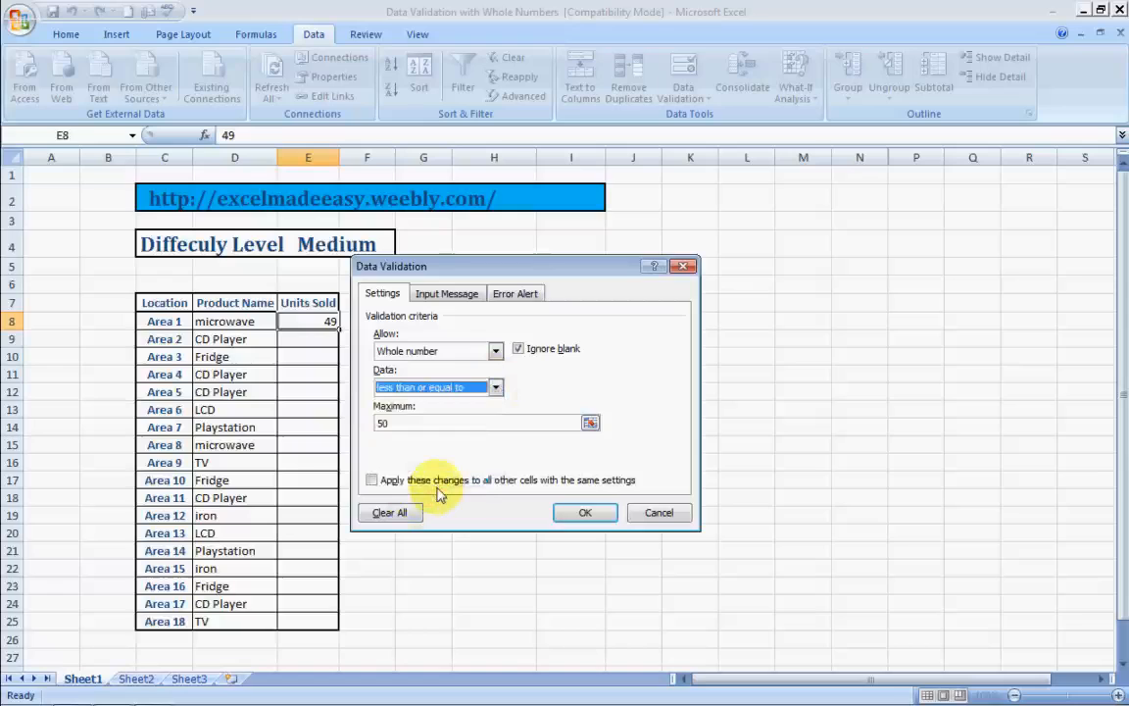
click(584, 513)
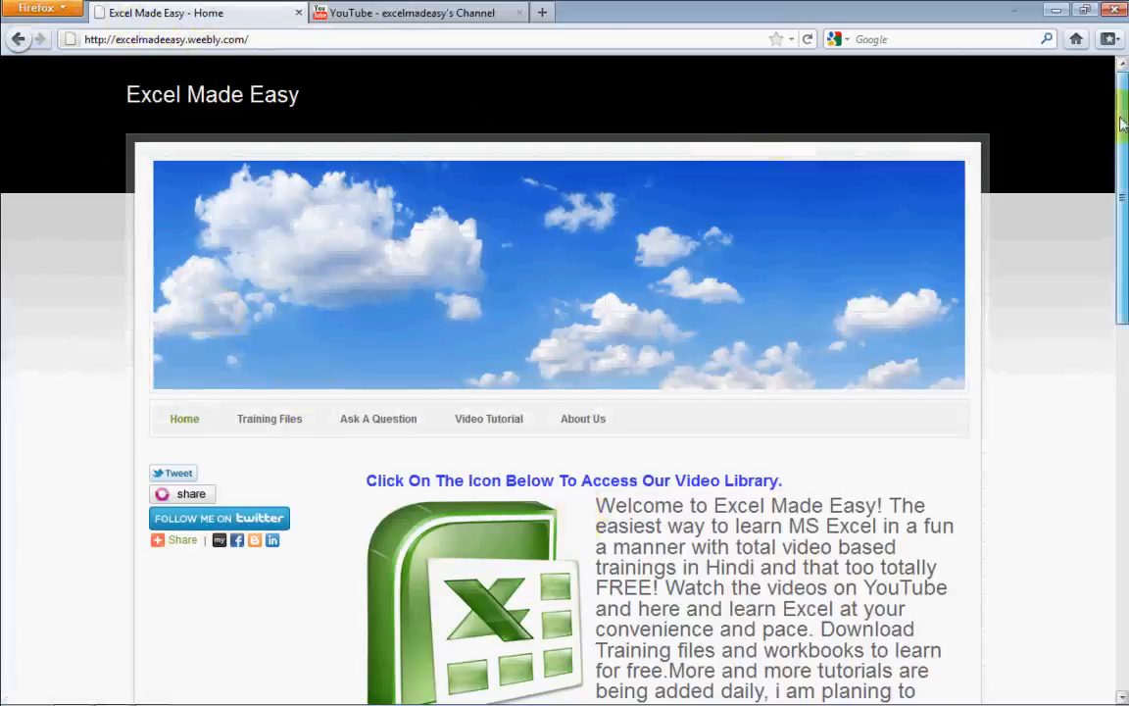
Step: Switch to Firefox and look through the Excel Made Easy website's home page and its Training Files page
drag(1123, 123, 1125, 142)
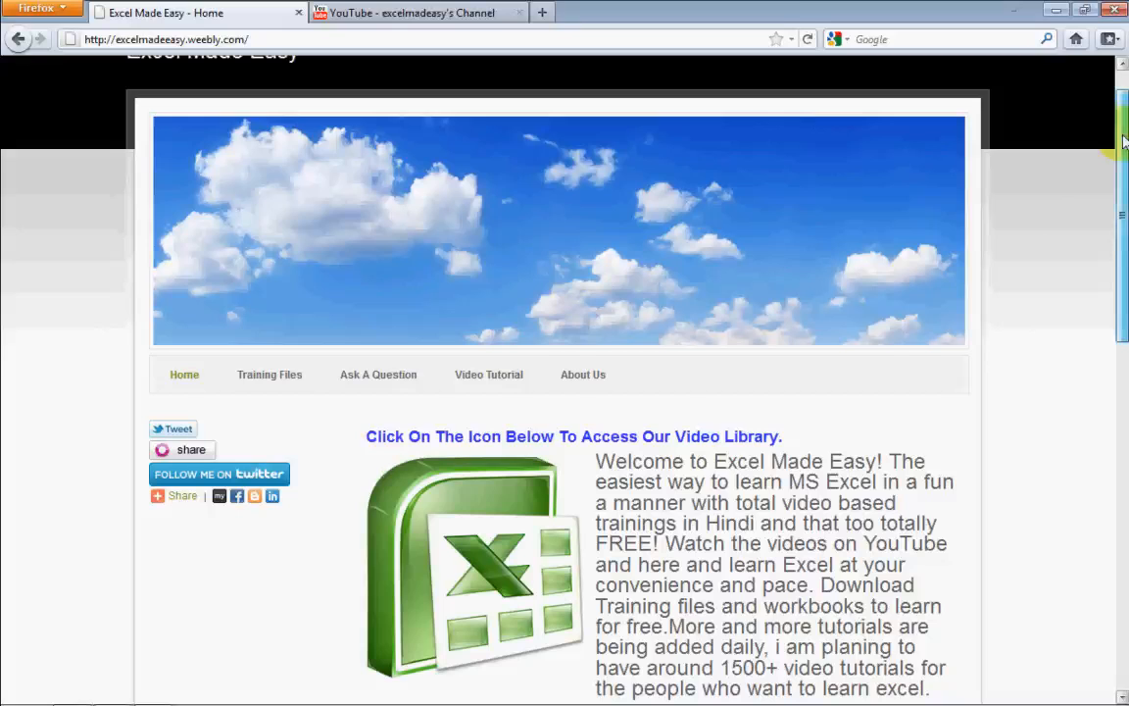
drag(1123, 142, 1116, 217)
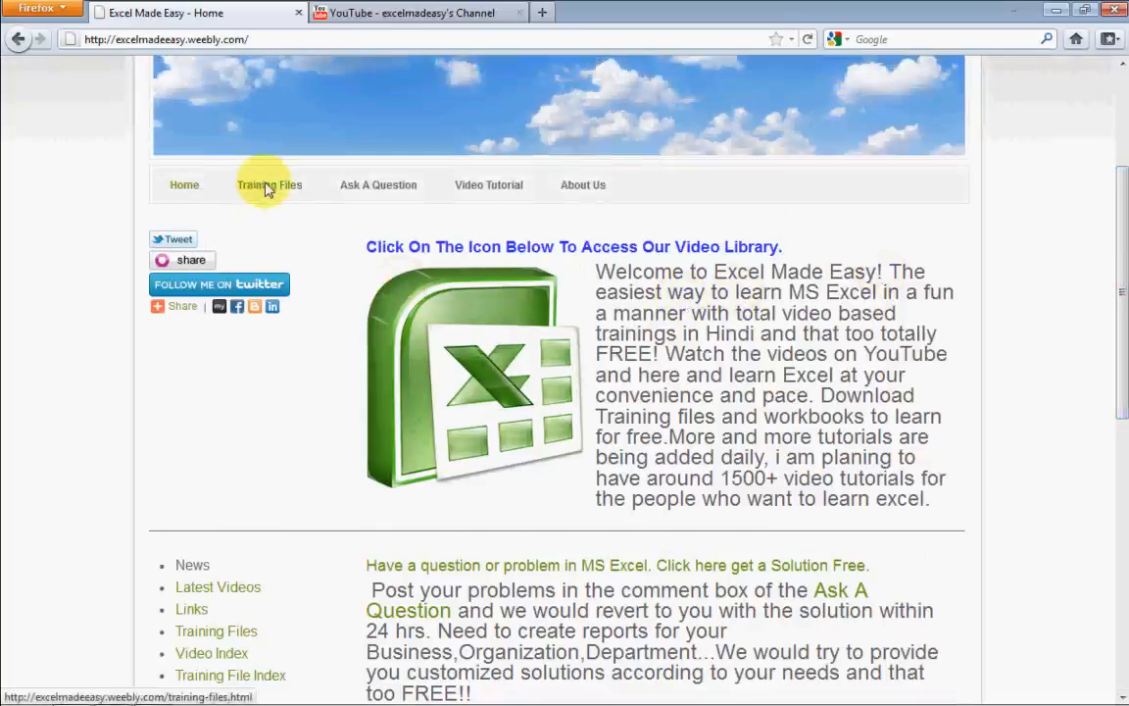
click(267, 189)
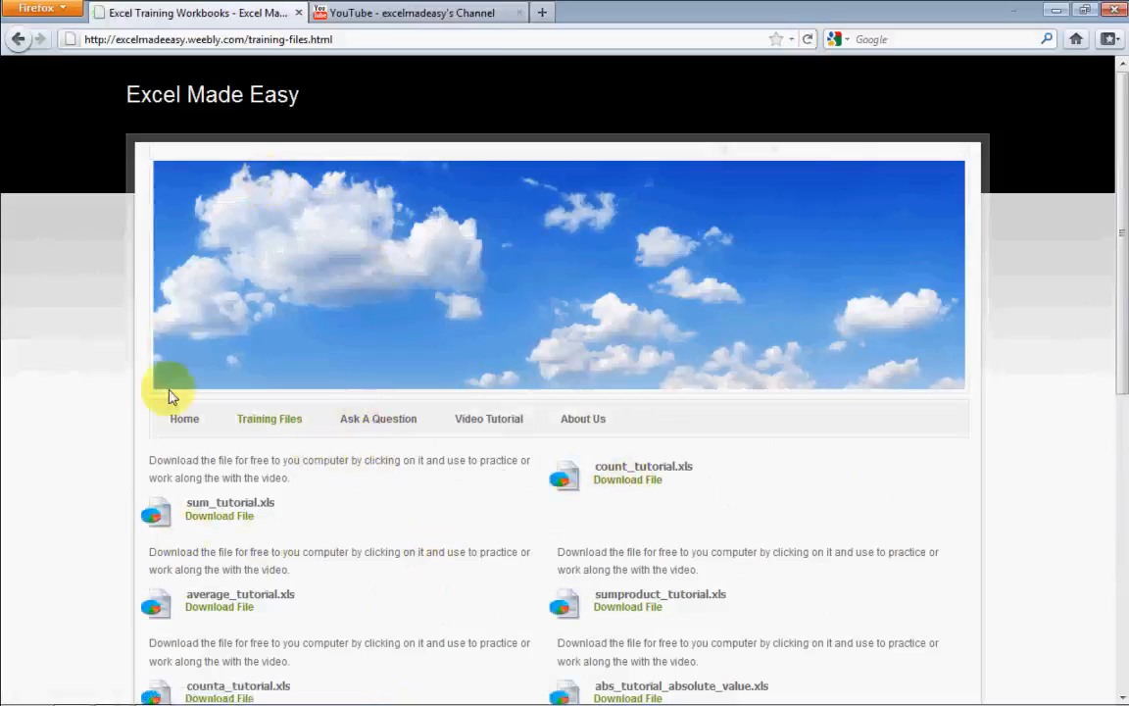
click(176, 422)
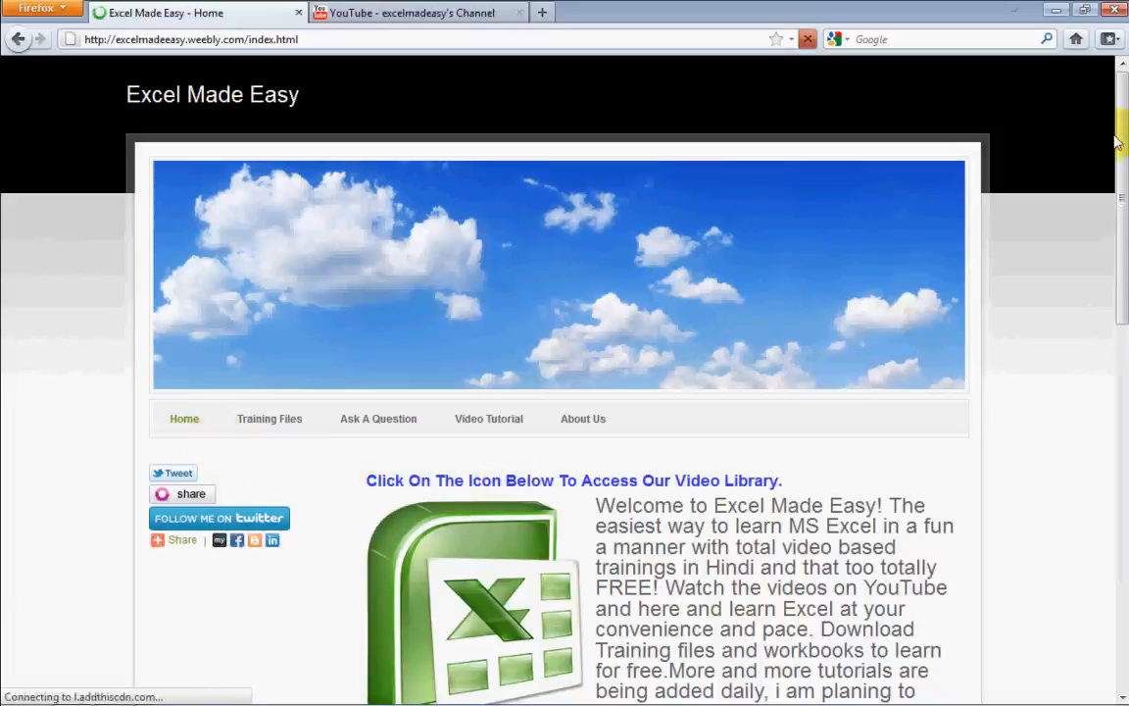
drag(1120, 155, 1123, 219)
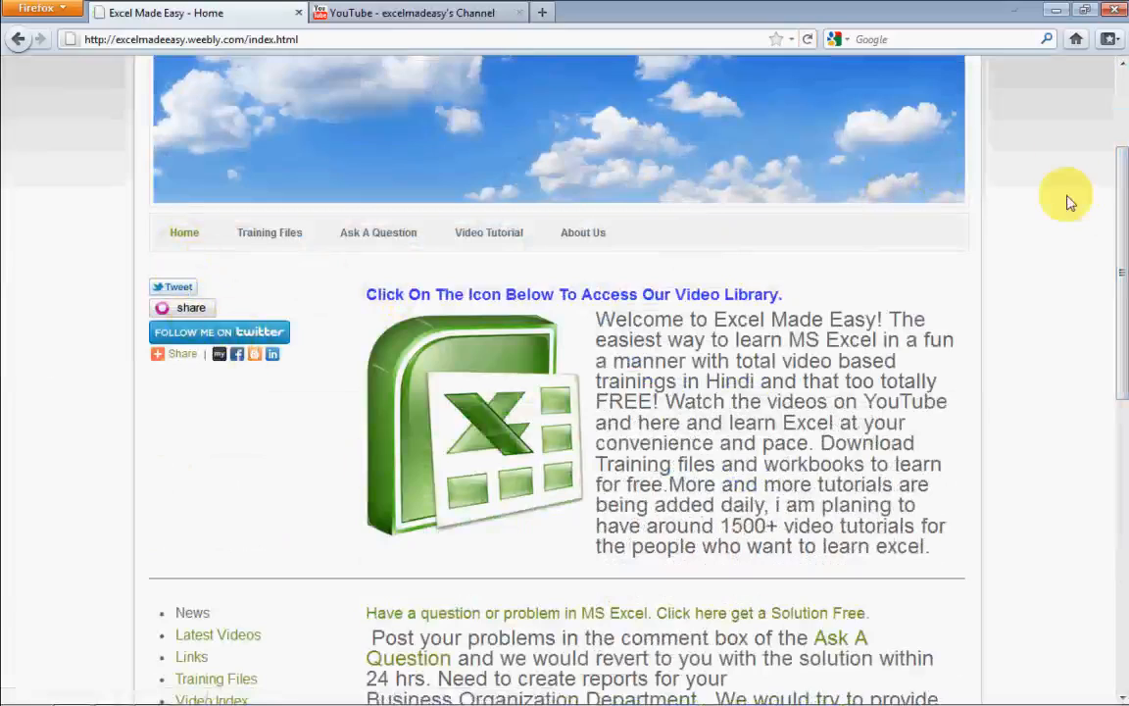
drag(1120, 196, 1121, 327)
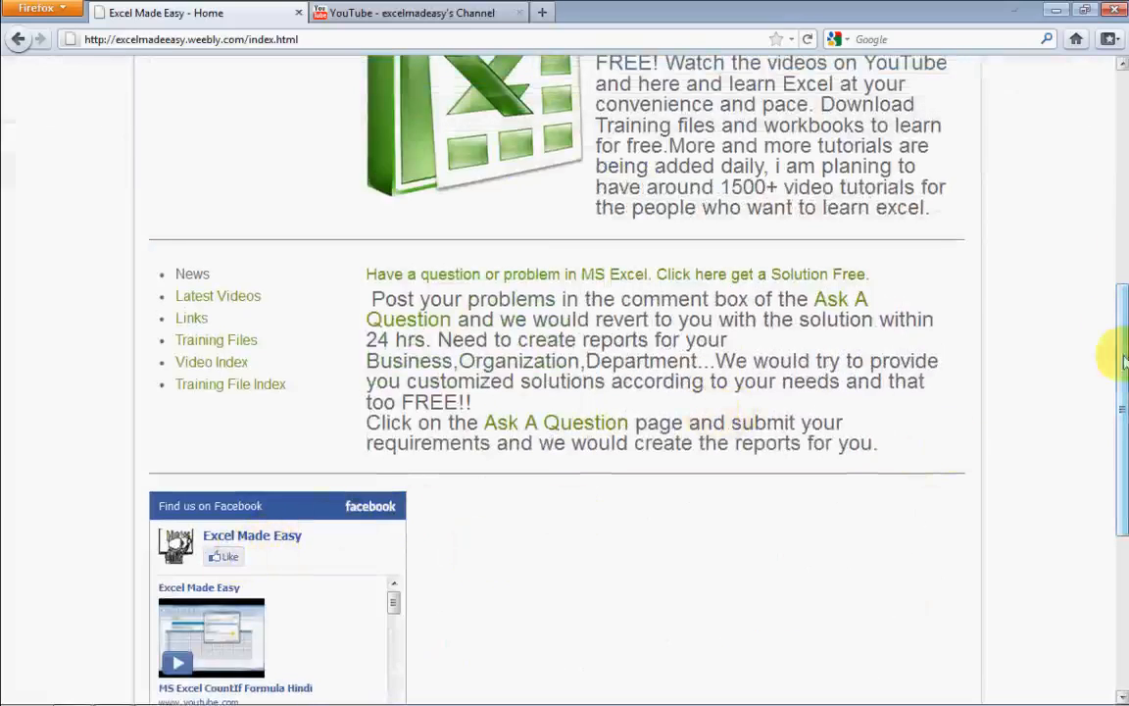
Step: Open the Excel Made Easy YouTube channel from the website's home page and look through its videos, profile and channel comments
drag(1122, 368, 1004, 147)
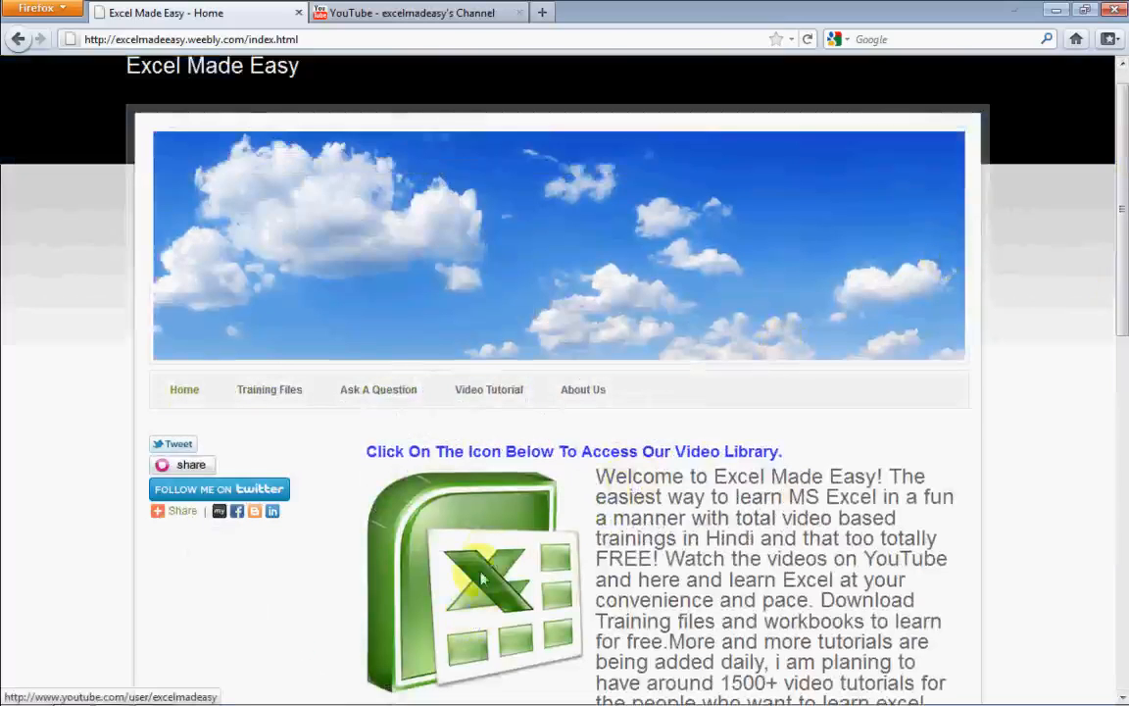
click(466, 514)
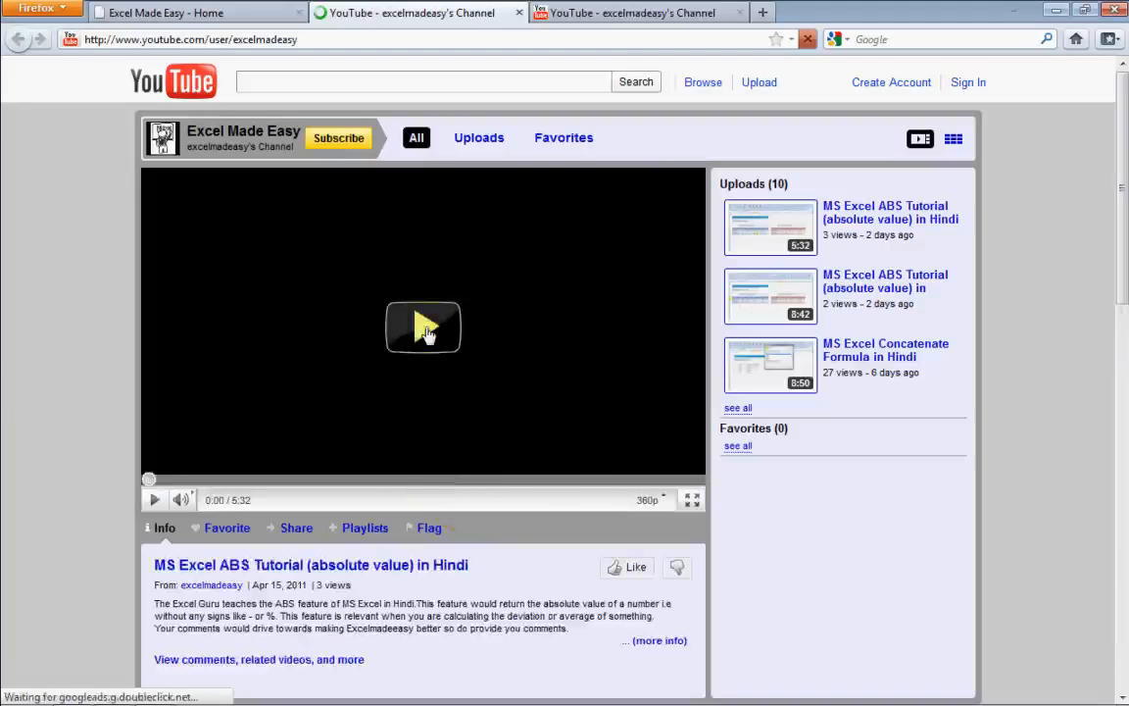
click(344, 140)
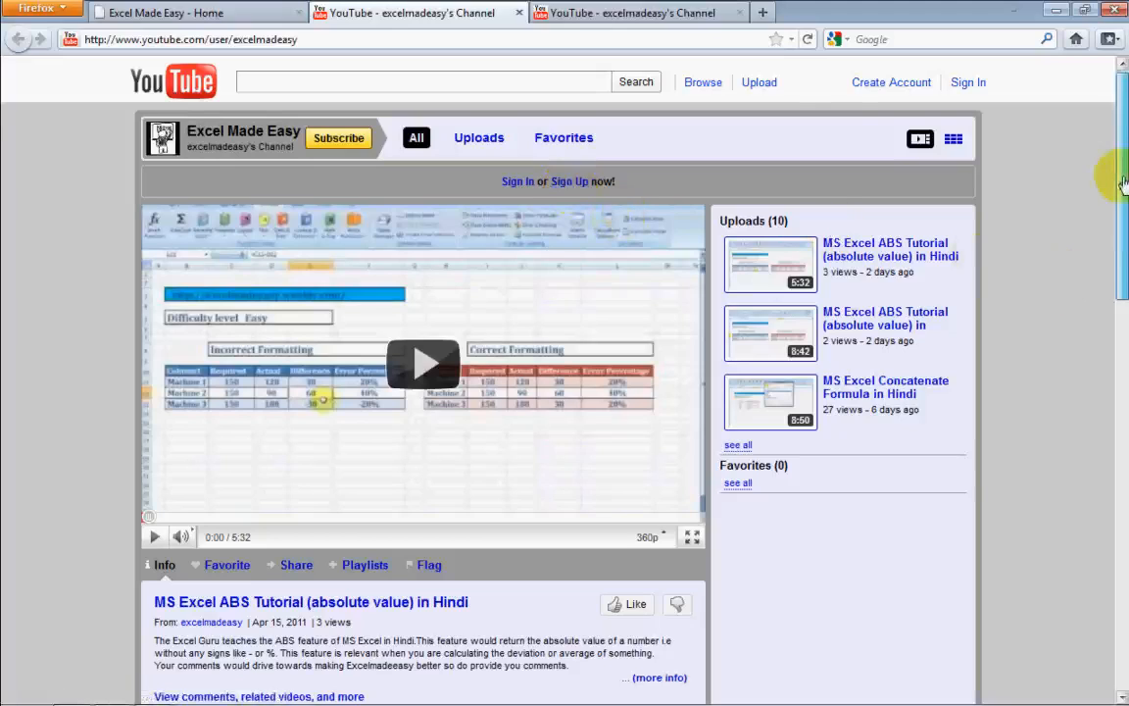
drag(1123, 184, 1116, 391)
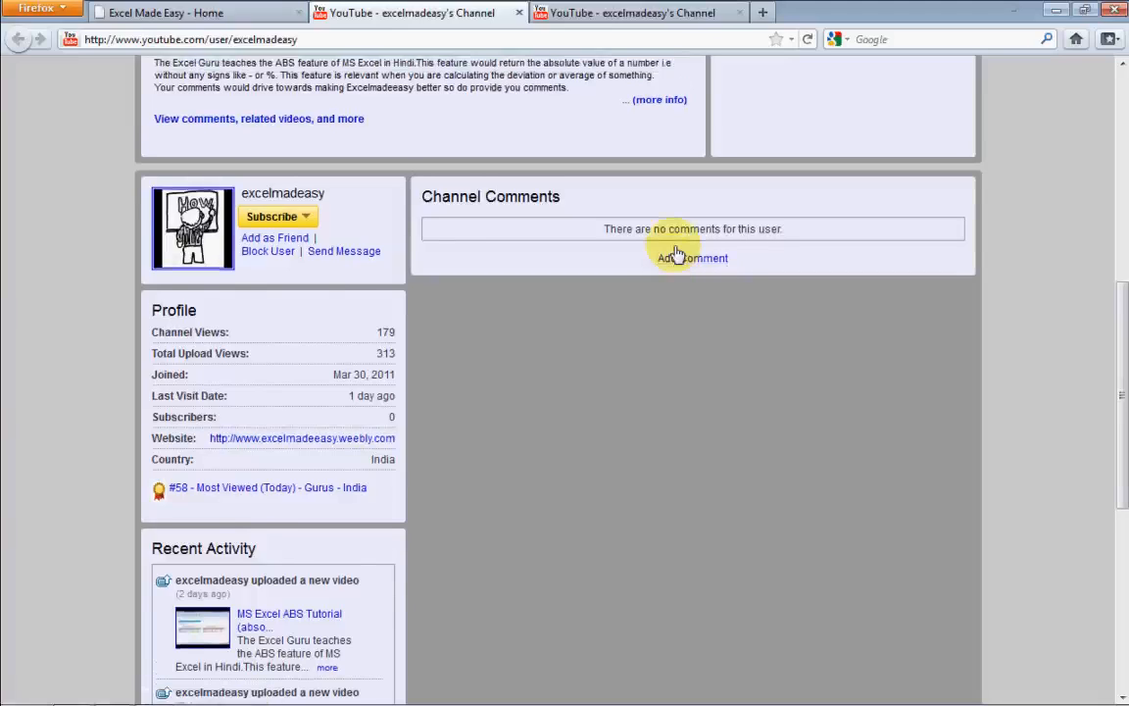
scroll(677, 253, up, 5)
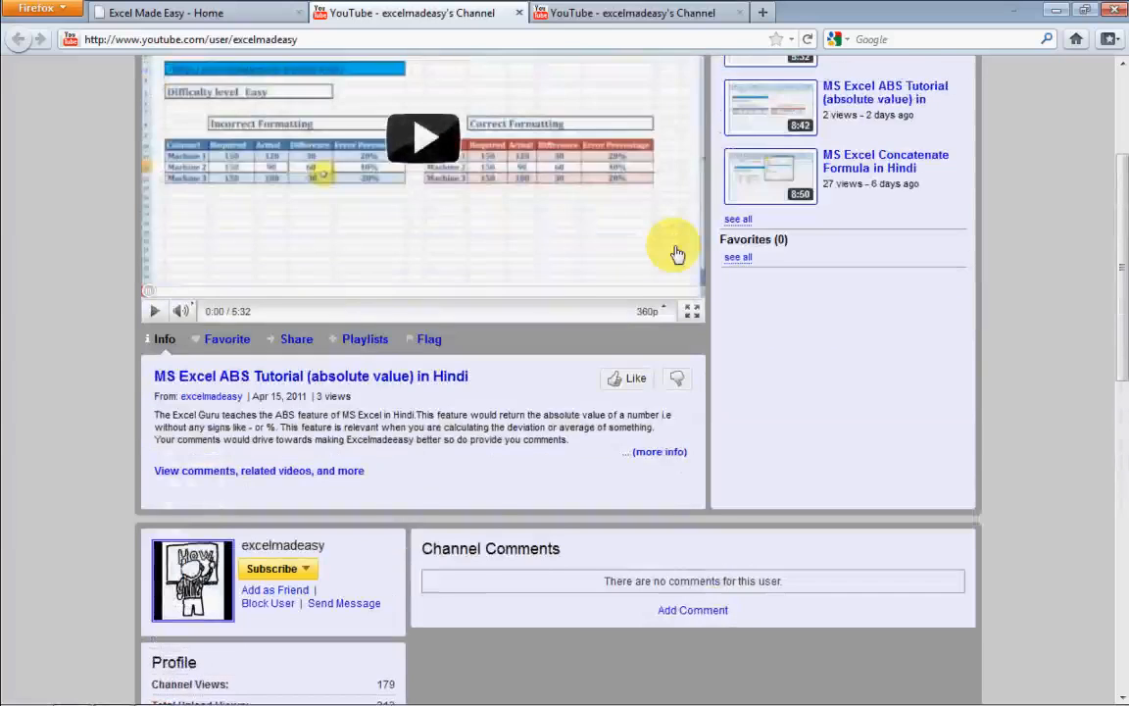
scroll(676, 253, up, 2)
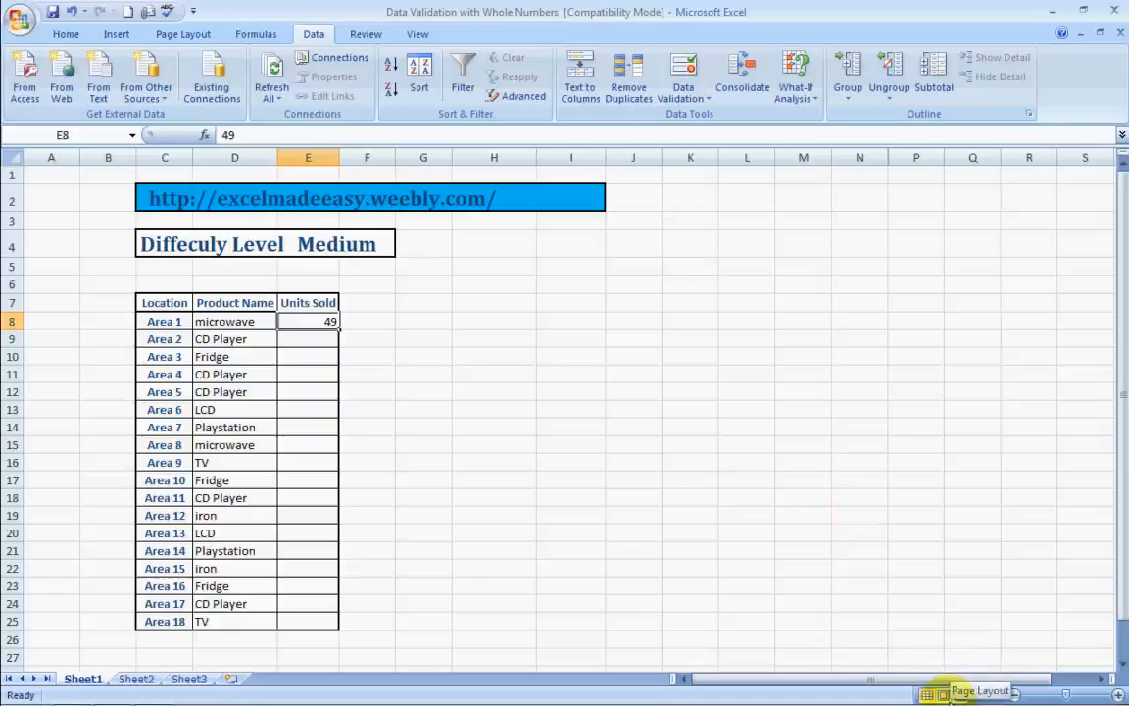
right_click(974, 696)
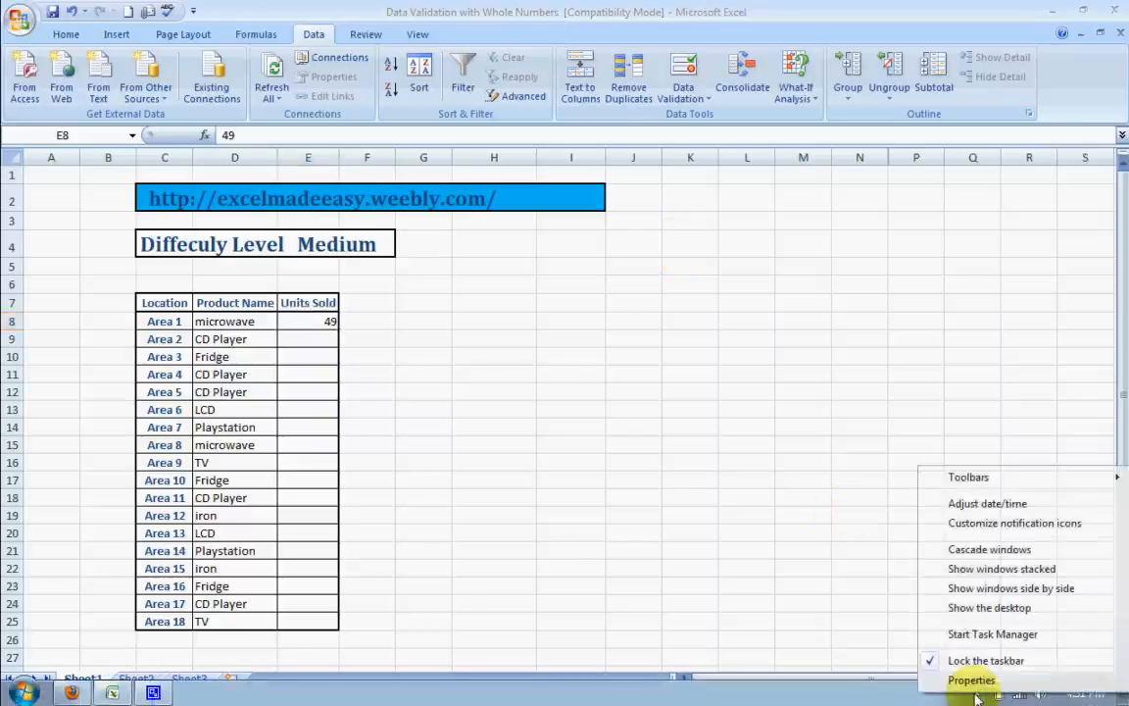
click(976, 696)
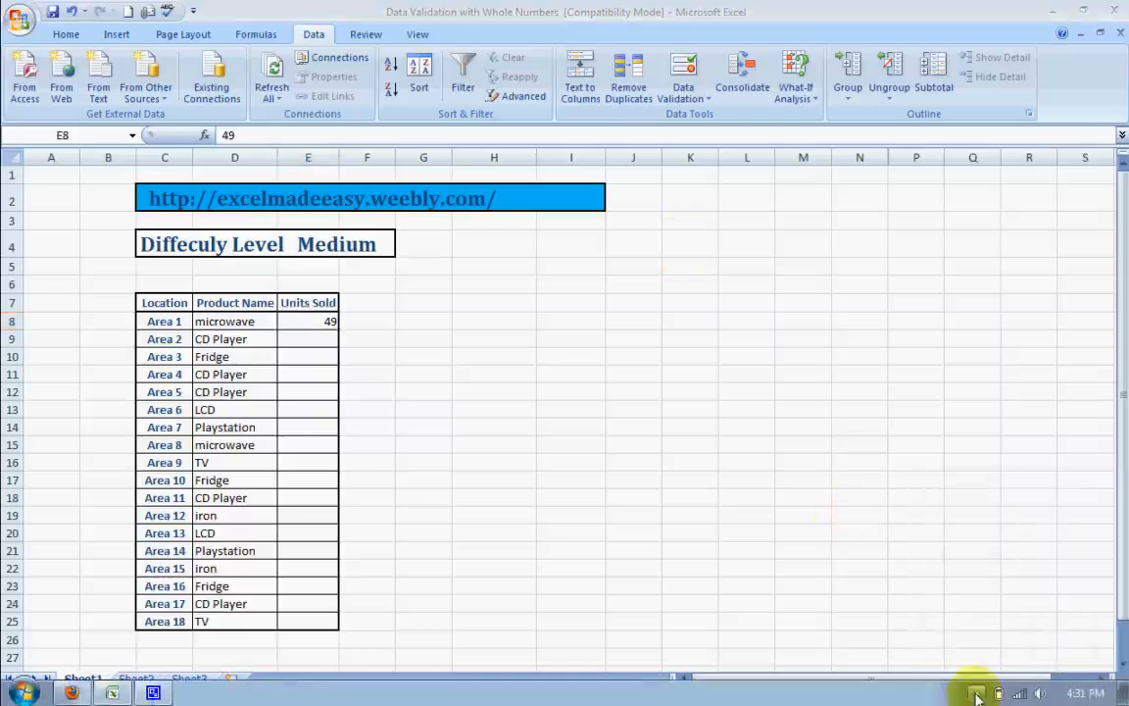
click(976, 694)
right_click(1001, 620)
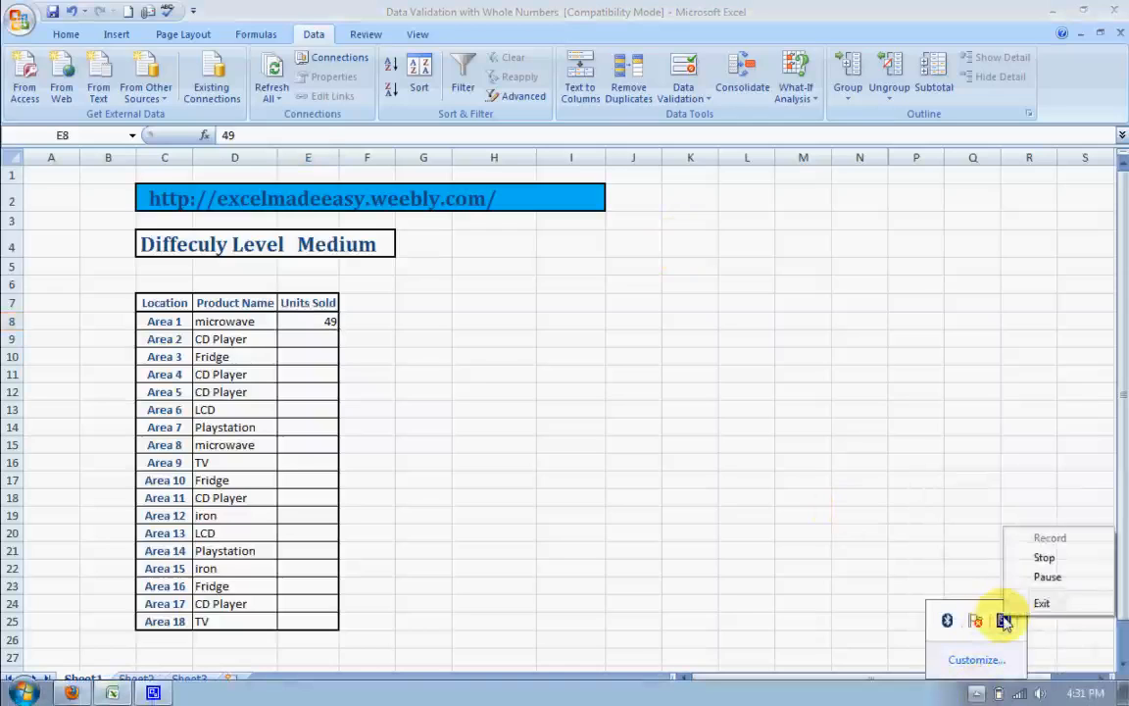
click(1045, 559)
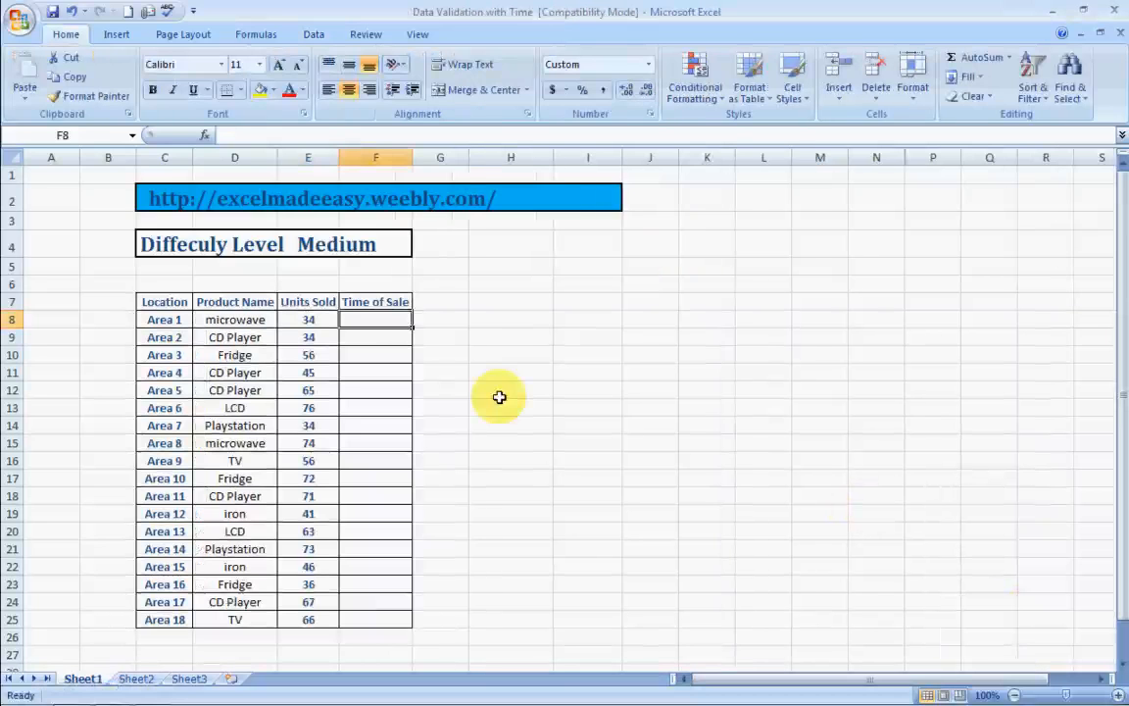
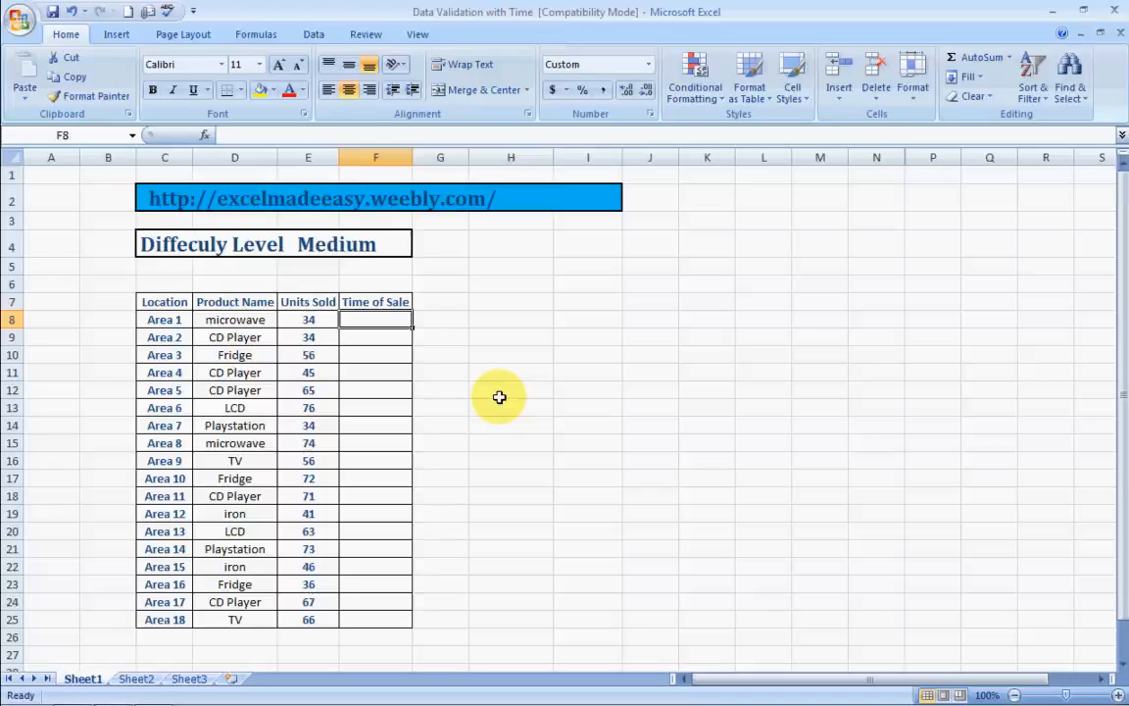
Step: Open the Data Validation settings for F8 under Time of Sale and choose Time as the allowed type with the between condition
click(157, 303)
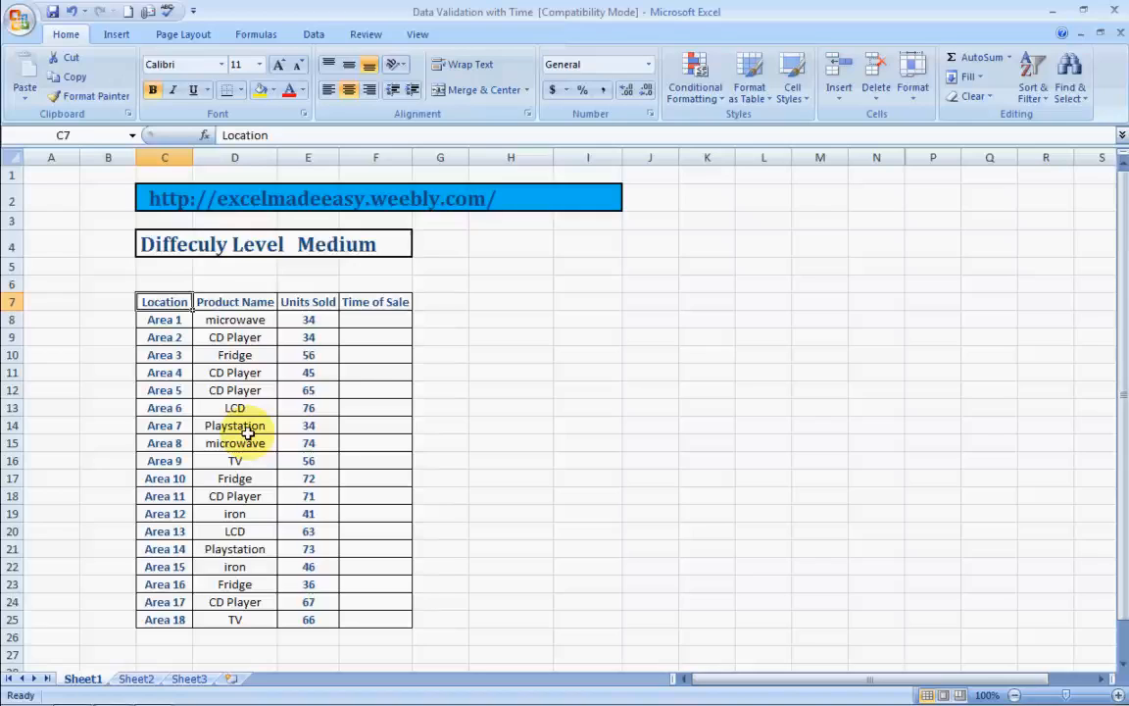
click(392, 320)
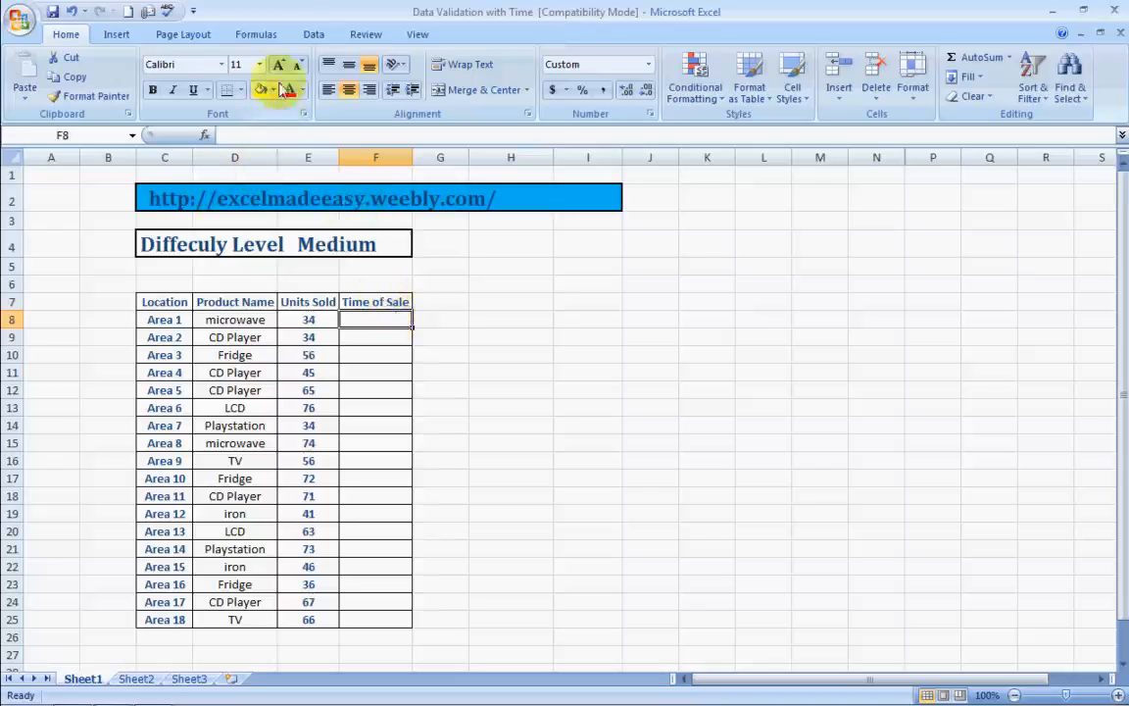
click(312, 35)
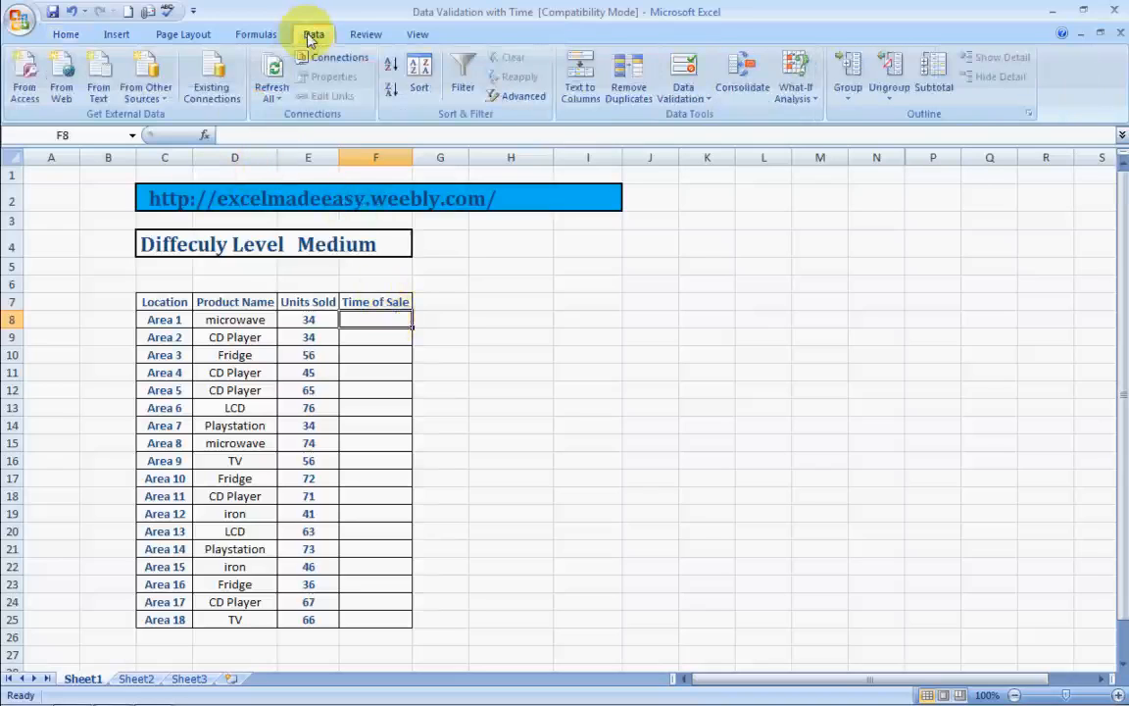
click(701, 99)
click(714, 118)
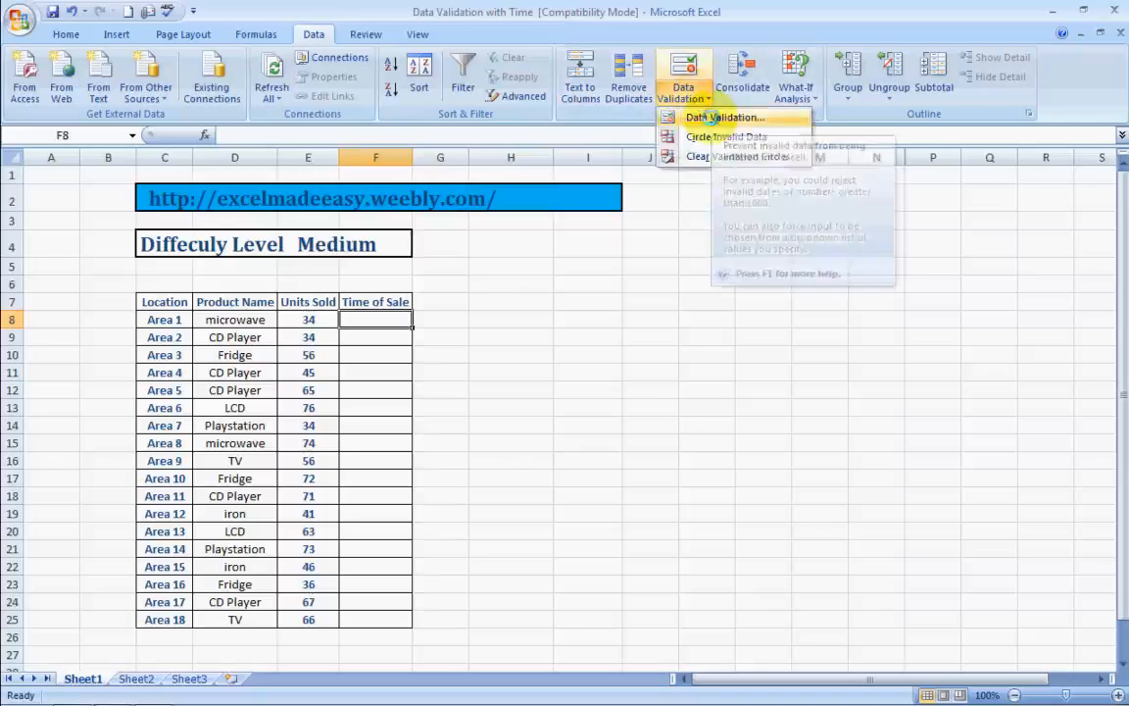
click(626, 340)
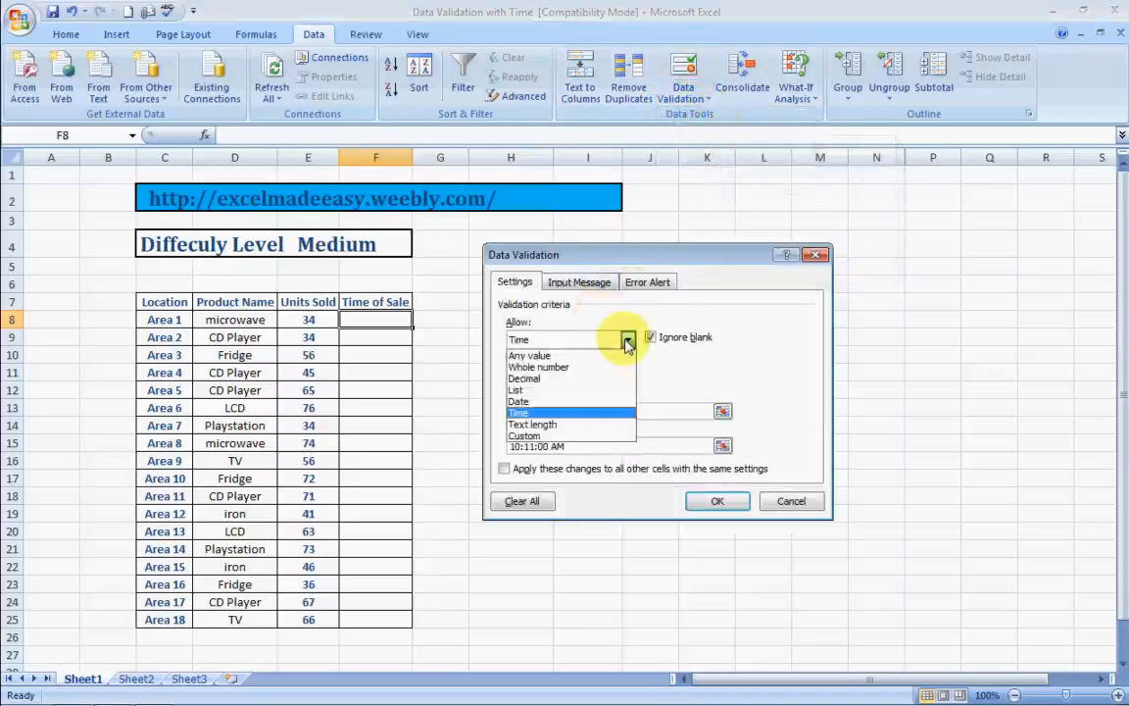
click(541, 414)
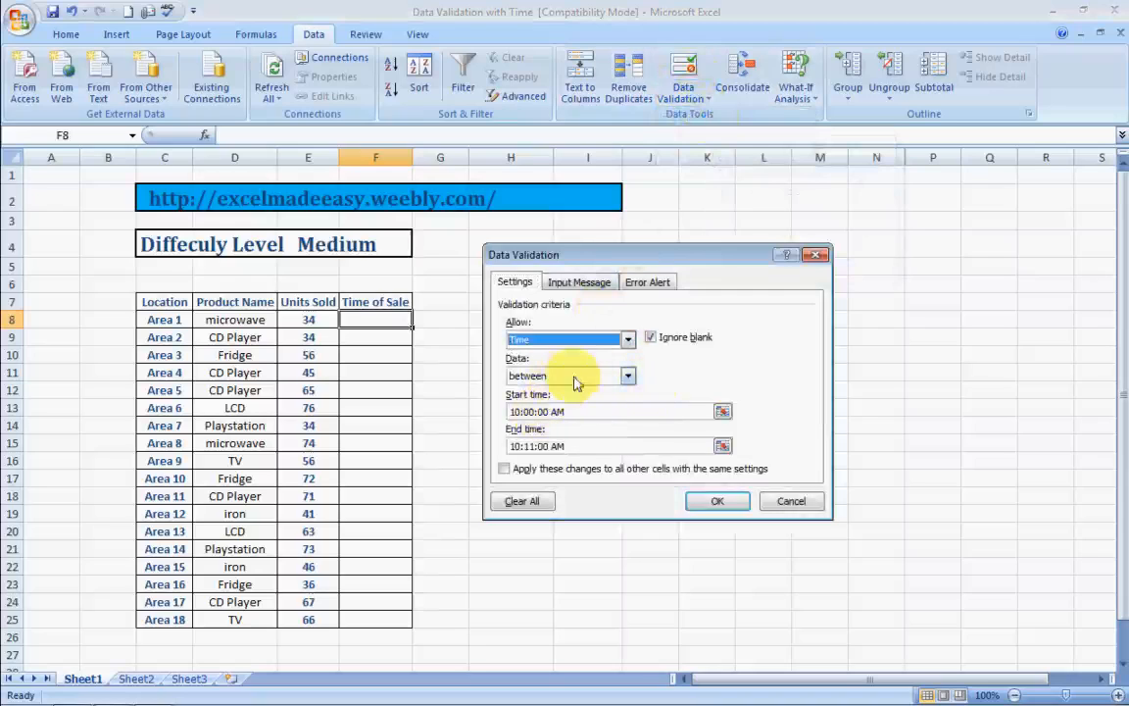
click(628, 375)
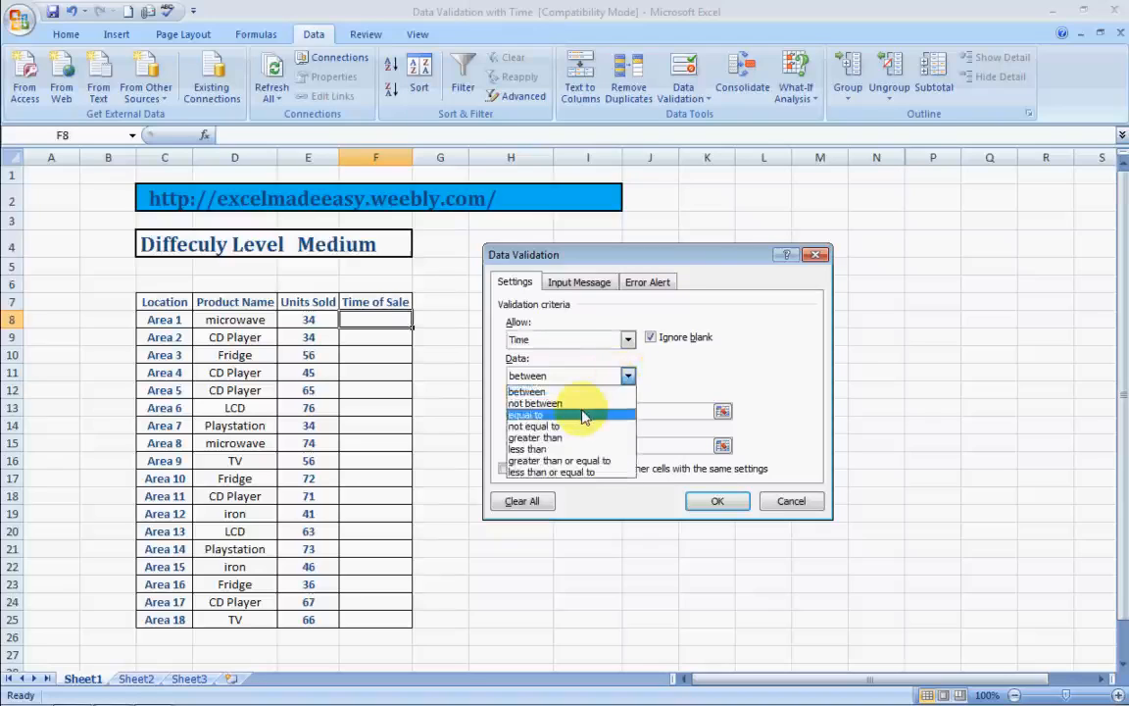
click(629, 378)
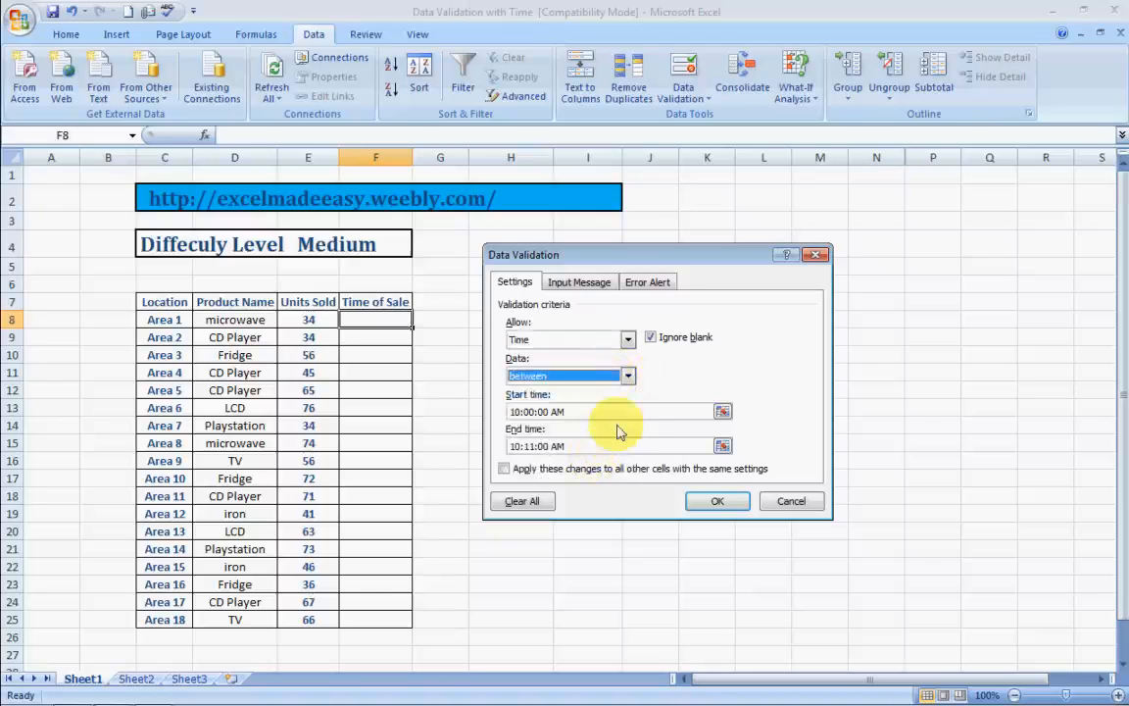
Step: Set the start time of F8's validation rule to 11:00
click(607, 412)
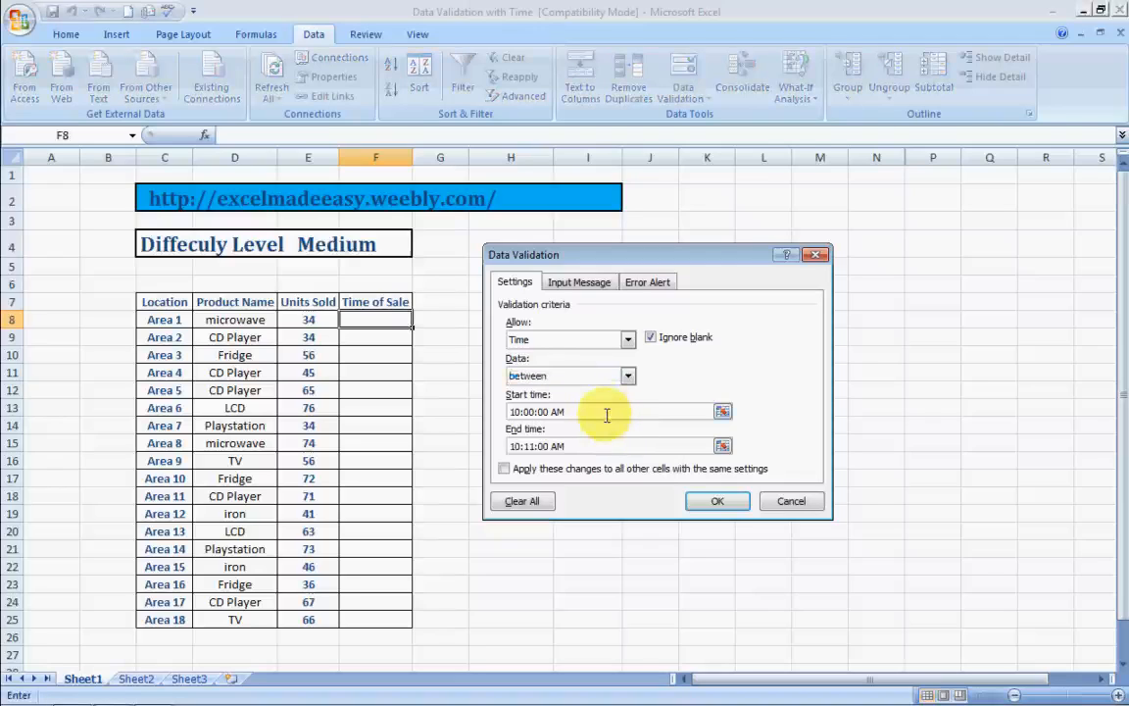
key(BackSpace)
key(BackSpace)
key(BackSpace)
key(BackSpace)
key(BackSpace)
key(BackSpace)
key(BackSpace)
key(BackSpace)
key(BackSpace)
key(BackSpace)
key(BackSpace)
text(11:00)
Step: Set the rule's end time to 11:15 and apply the validation to F8
click(582, 446)
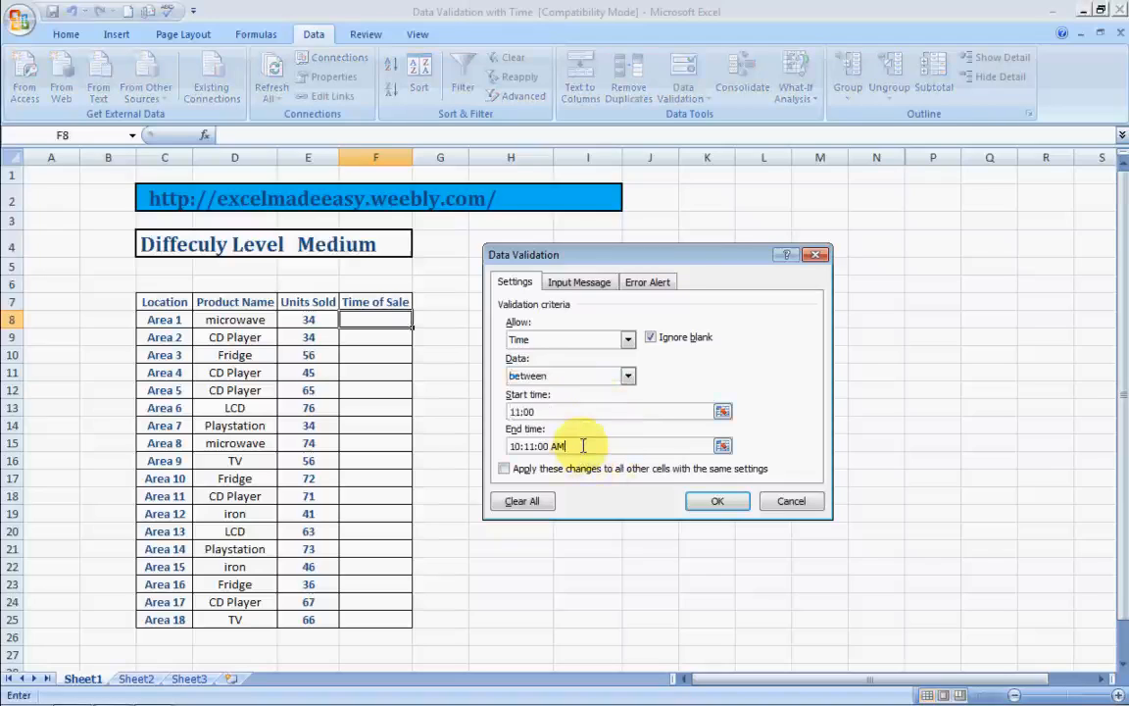
key(BackSpace)
key(BackSpace)
key(BackSpace)
key(BackSpace)
key(BackSpace)
key(BackSpace)
key(BackSpace)
key(BackSpace)
key(BackSpace)
key(BackSpace)
key(BackSpace)
text(11:15)
click(717, 502)
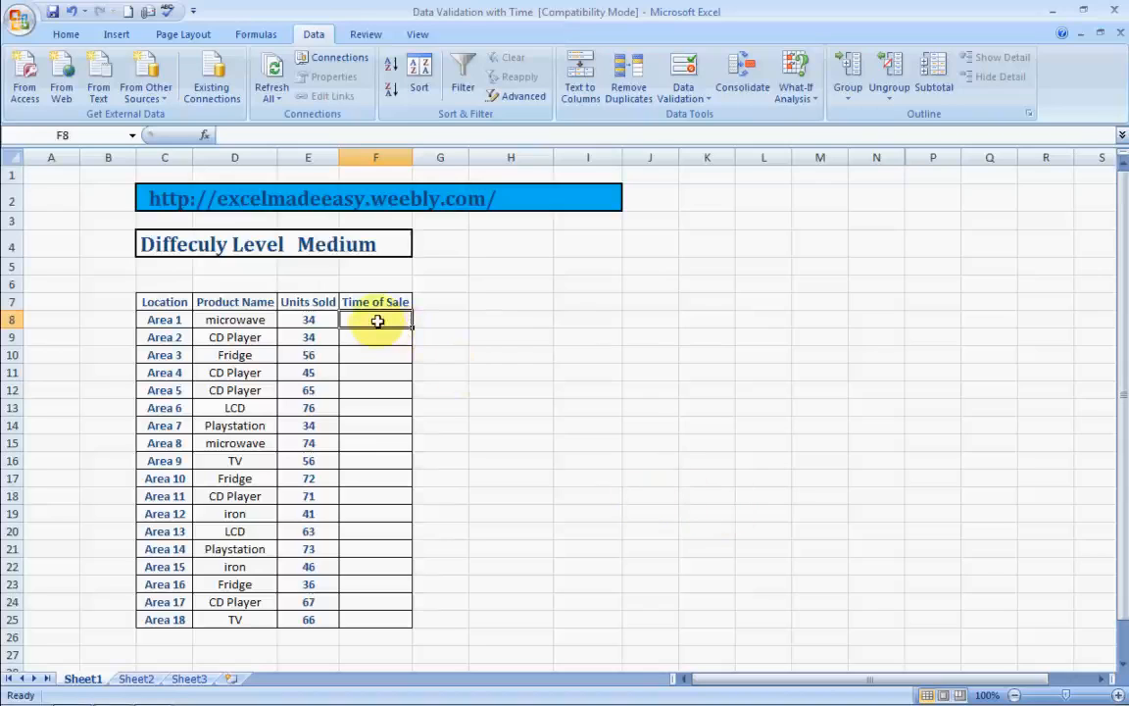
Step: Try to enter the time 10:59 in F8, and cancel the entry
text(10)
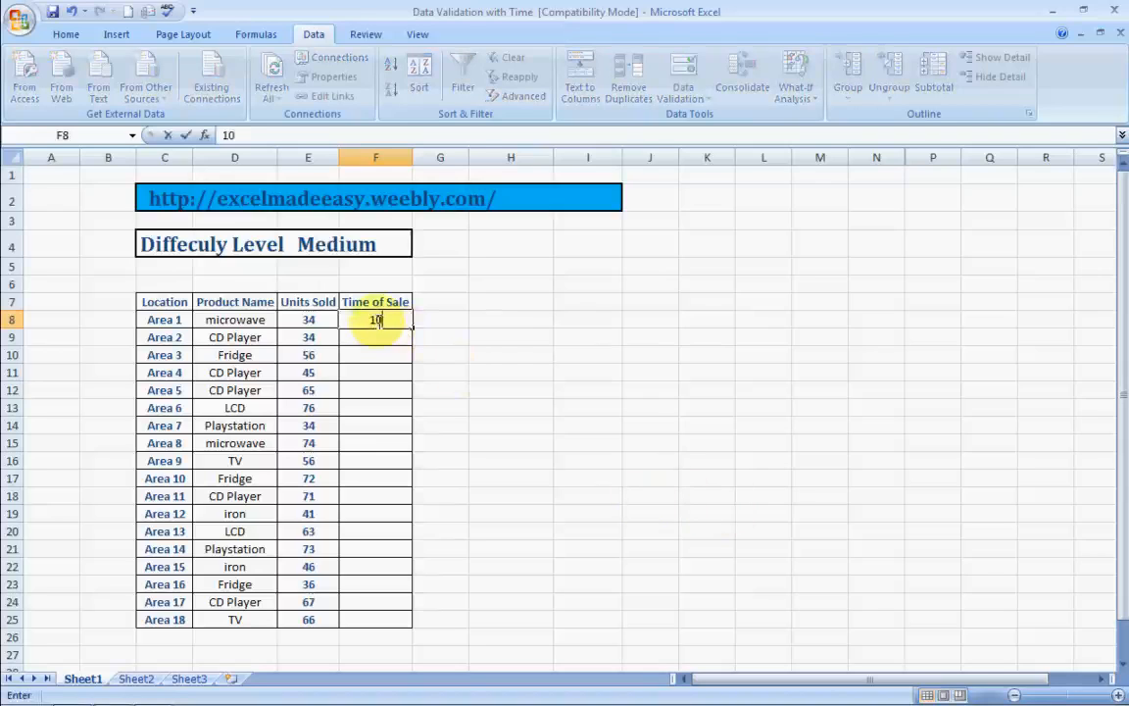
text(:59)
key(Return)
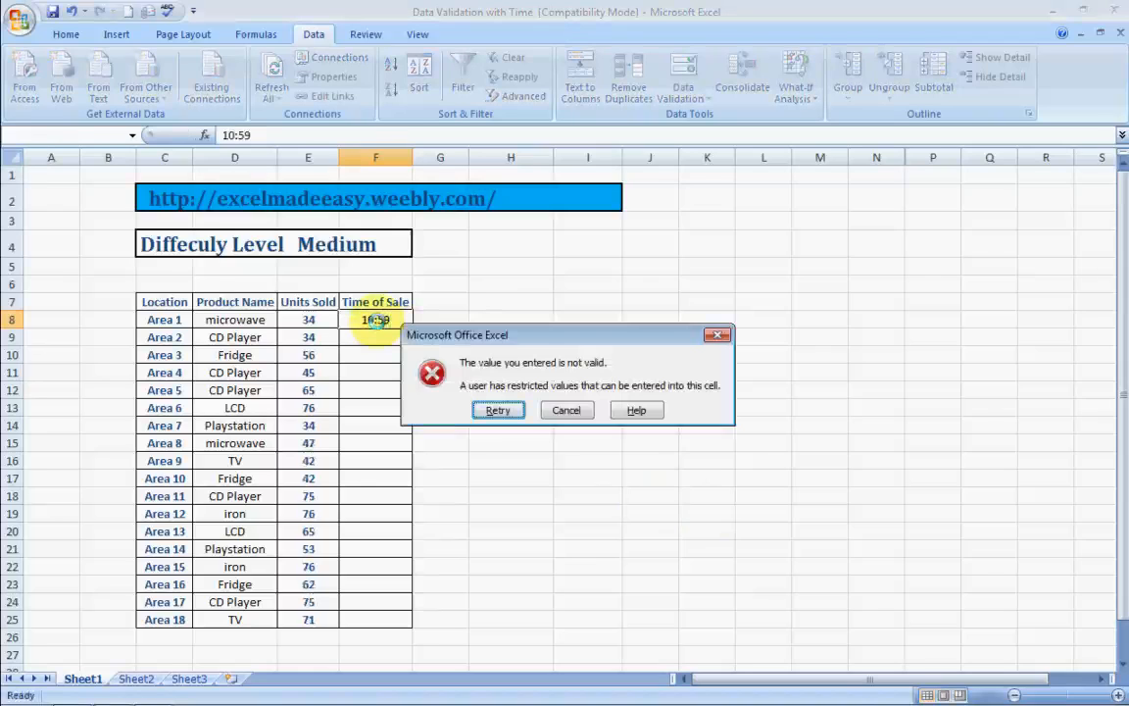
click(561, 411)
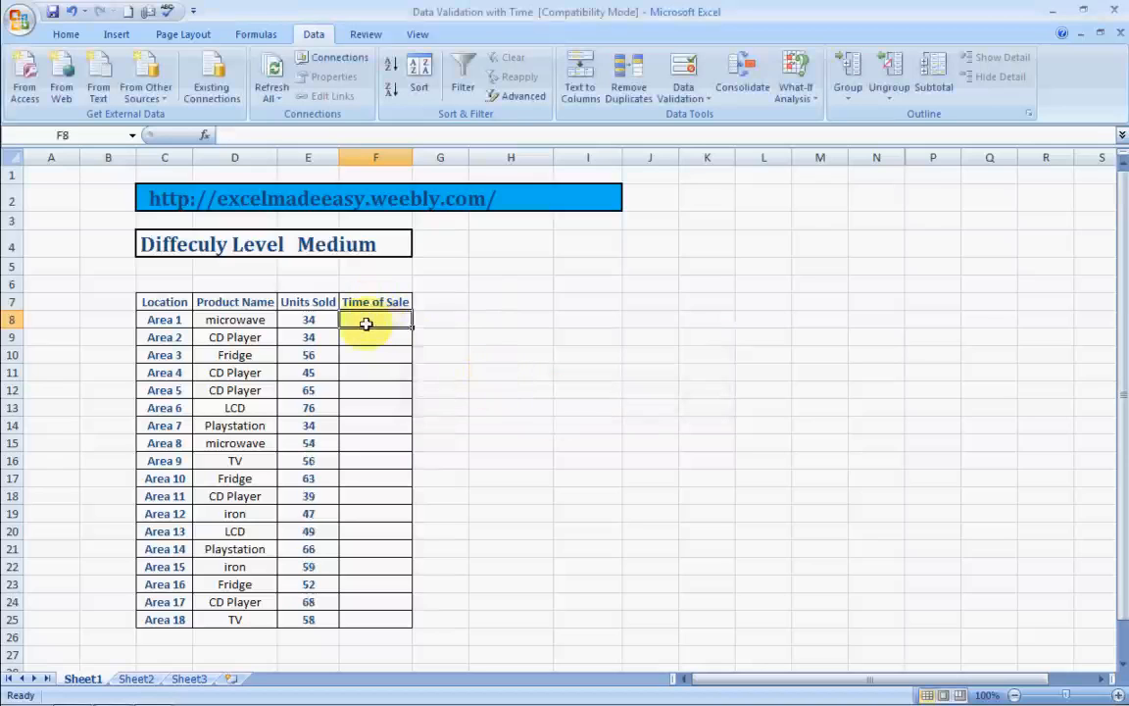
Step: Enter 11:01 as the time of sale for Area 1 in F8
text(10)
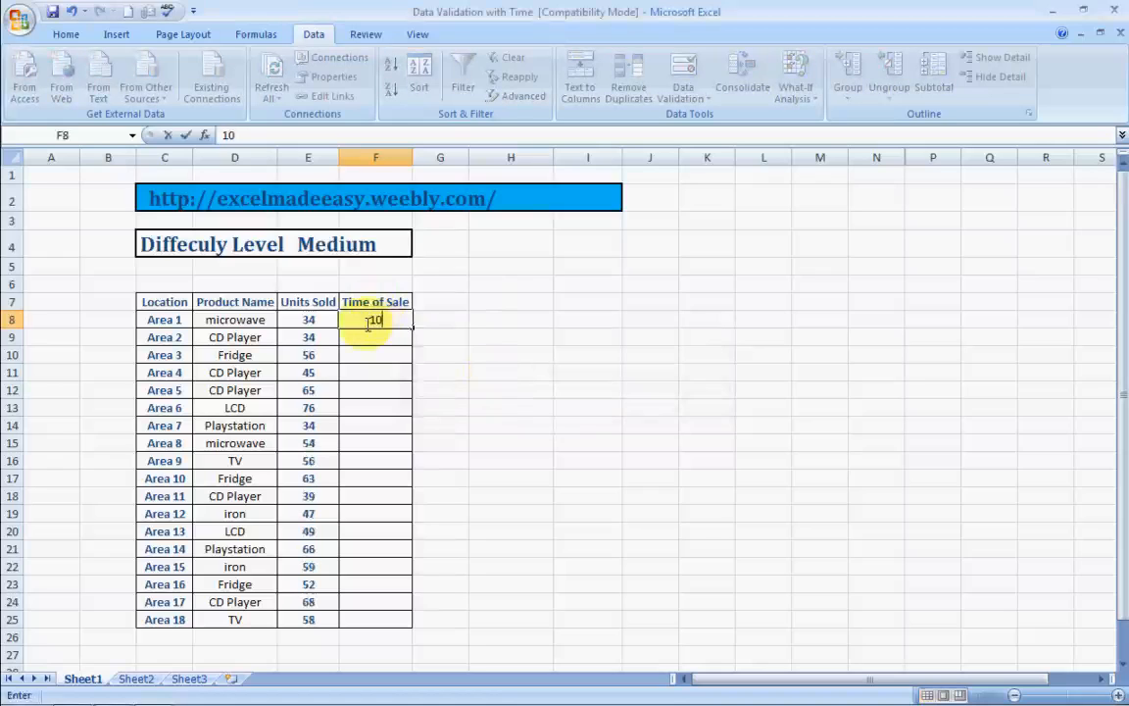
key(BackSpace)
key(BackSpace)
text(11:01)
key(Tab)
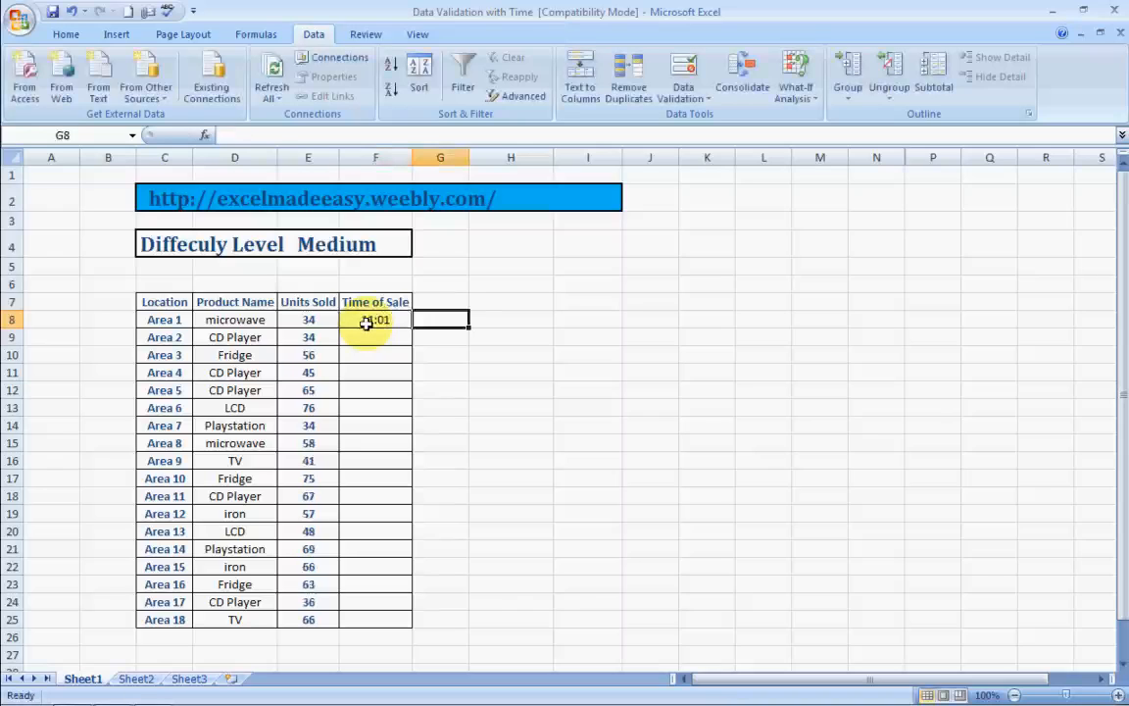
Step: Clear the time in F8, try to enter 11:16 there, and cancel the entry
click(365, 322)
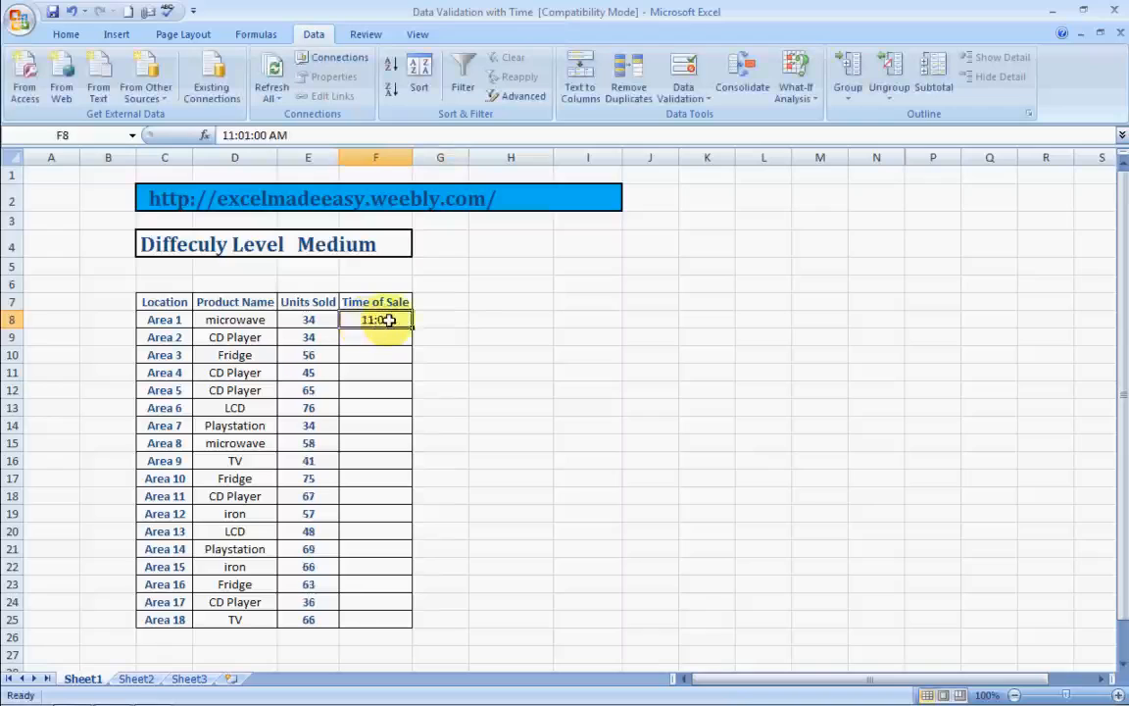
key(Delete)
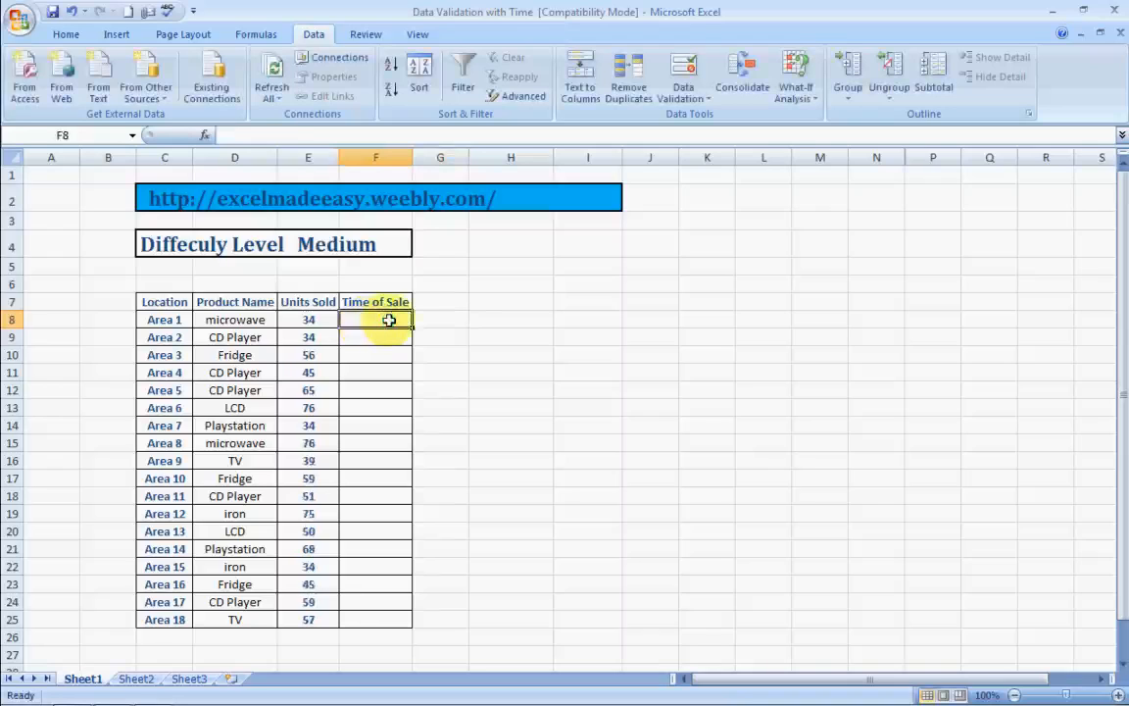
text(11:)
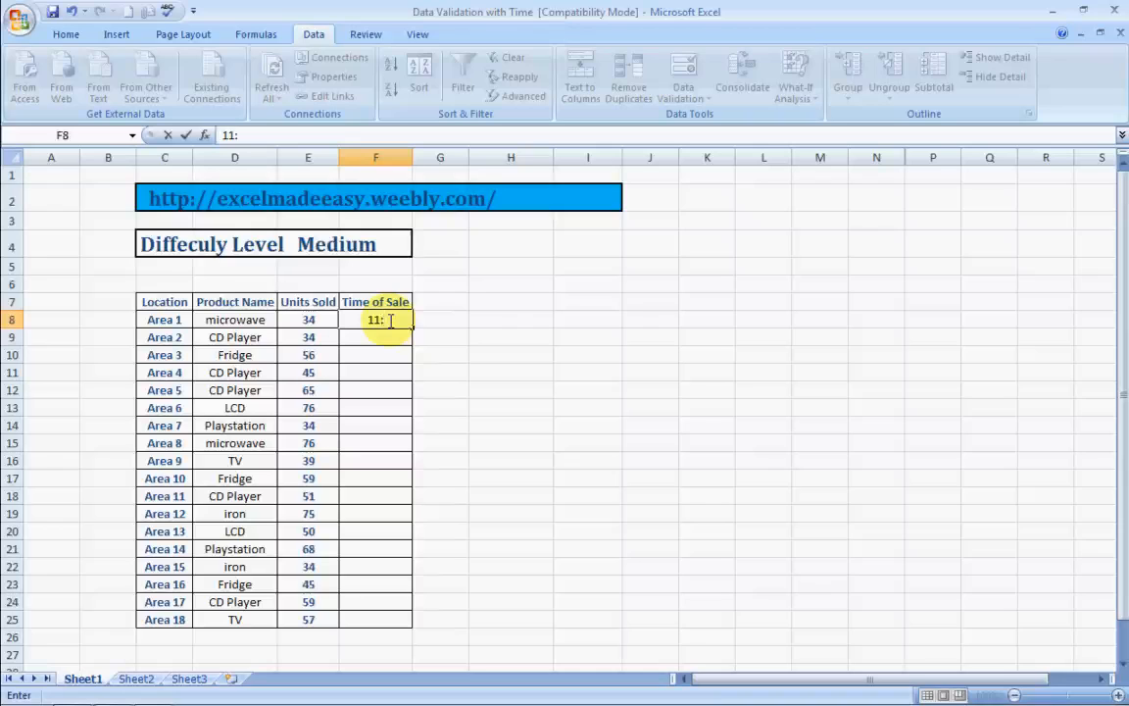
text(16)
key(Return)
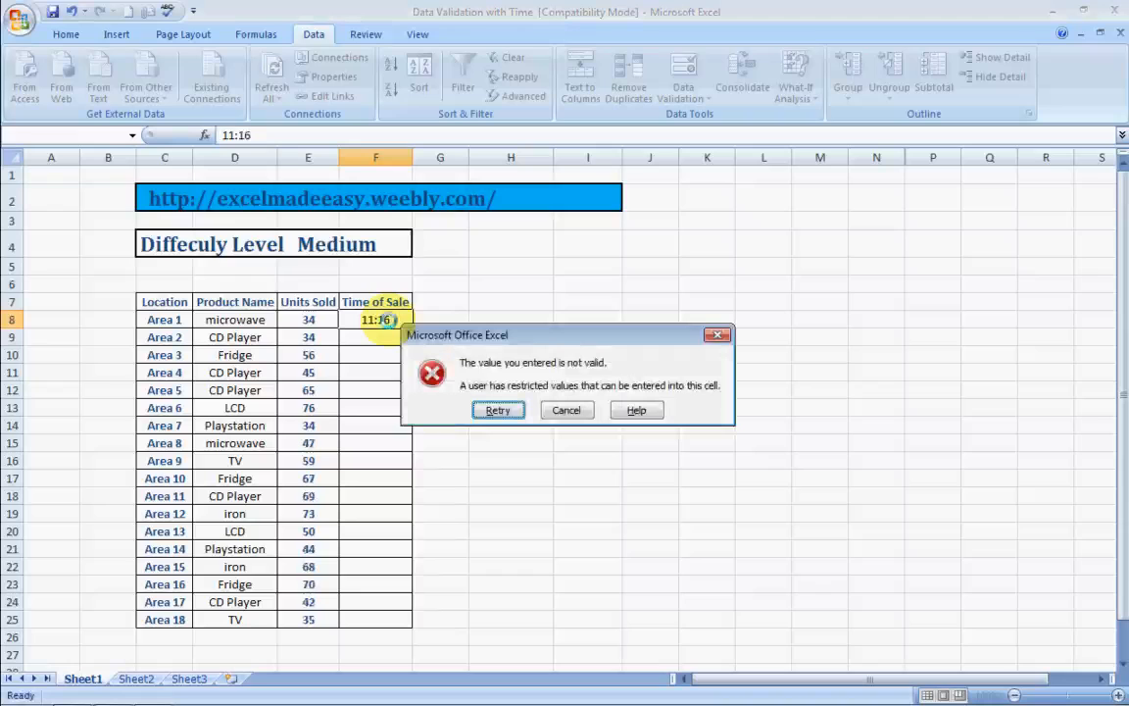
click(561, 410)
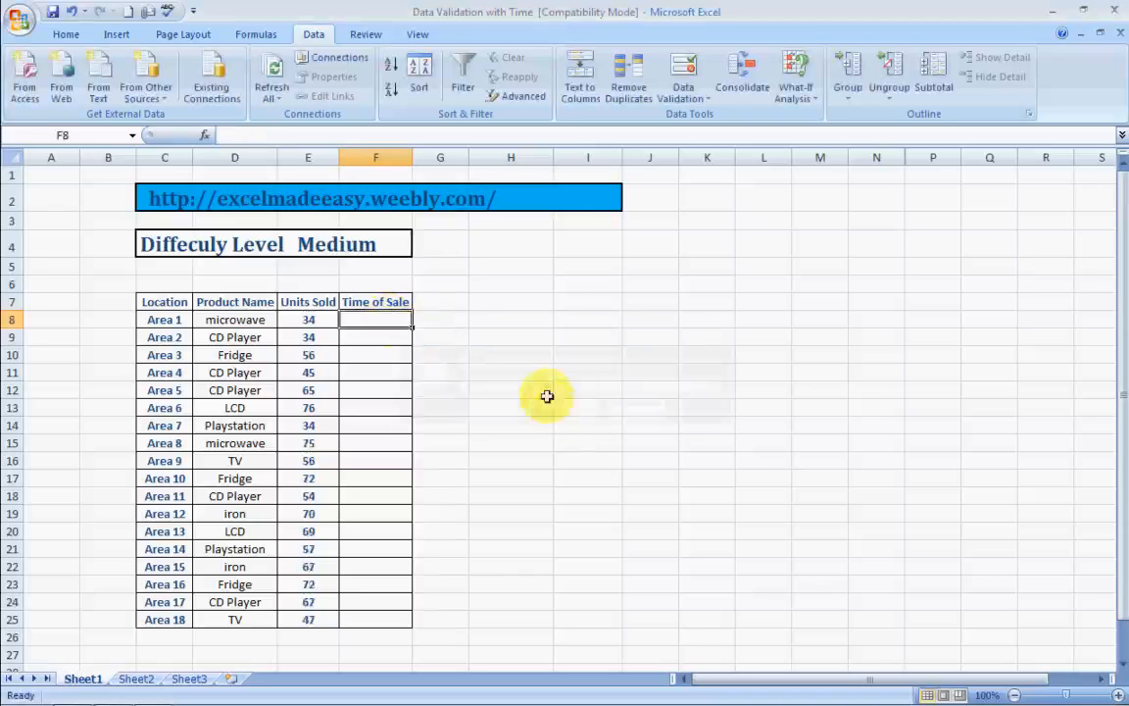
Step: Try entering 11 as the time of sale in cell F8 to test its validation rule
text(11)
key(Return)
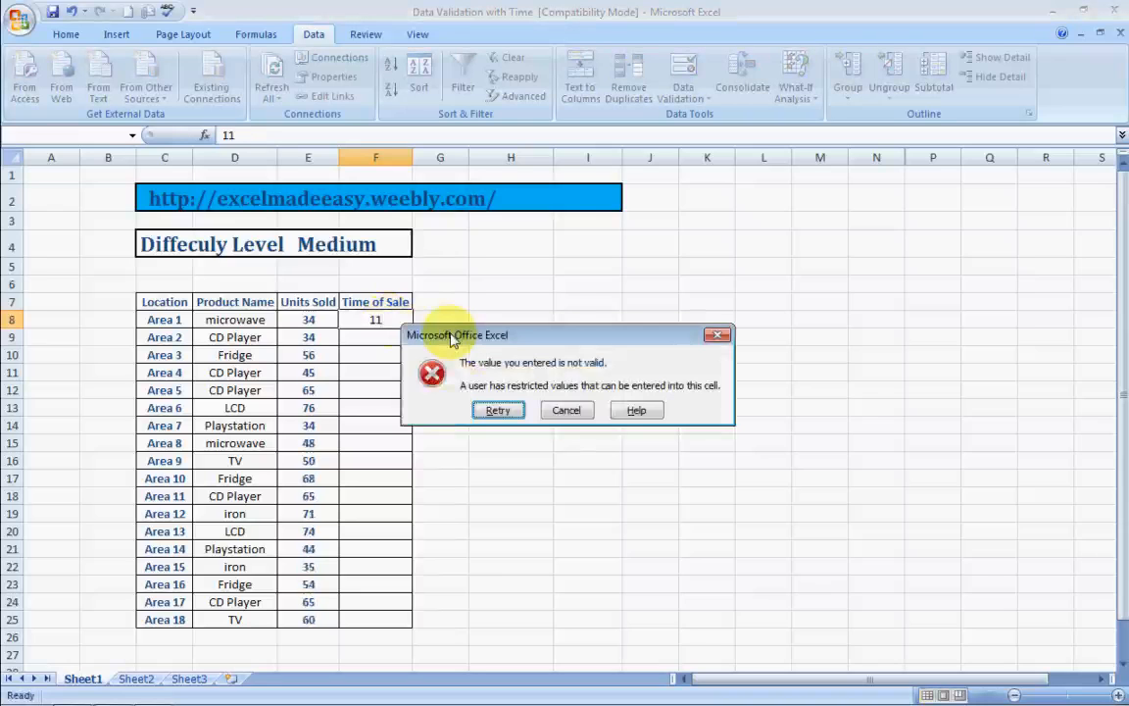
key(Escape)
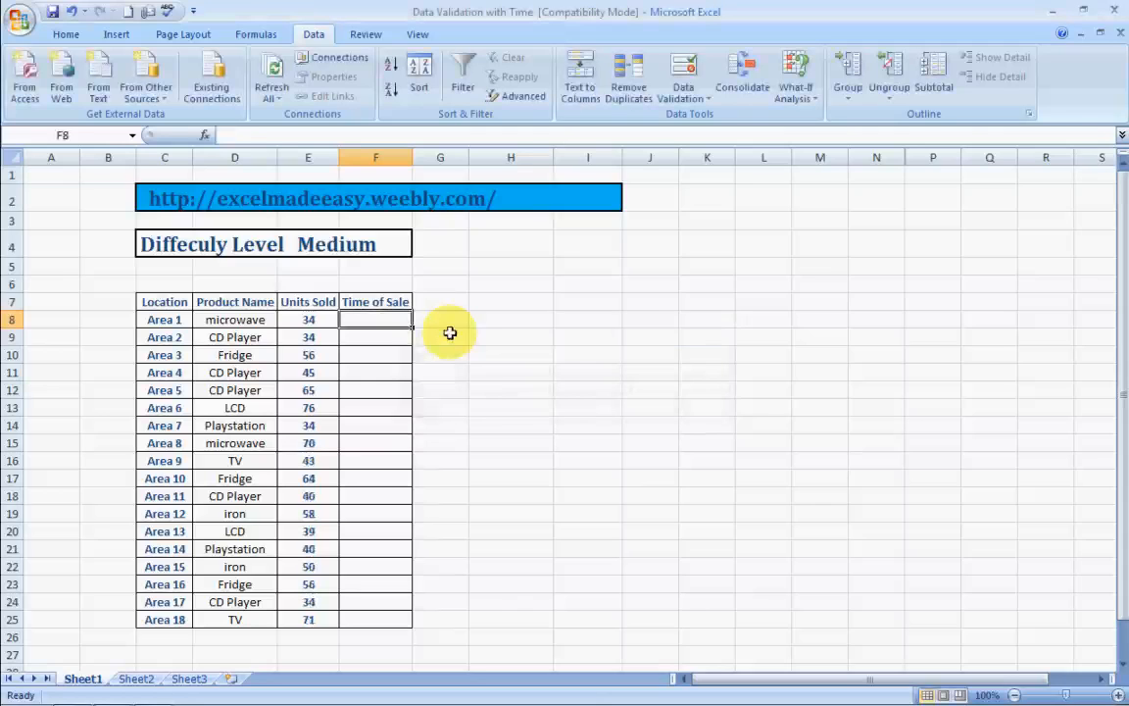
Step: Change the time validation of cell F8 first to "not between", then apply it as "equal to"
click(696, 94)
click(712, 117)
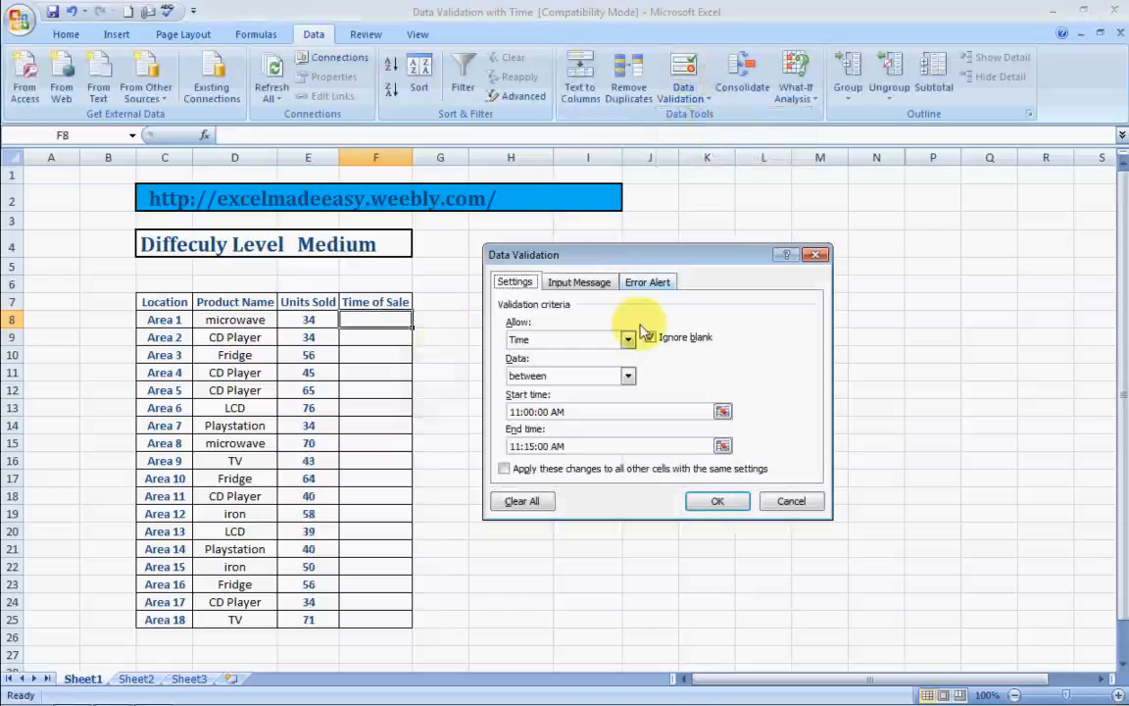
click(627, 376)
click(581, 403)
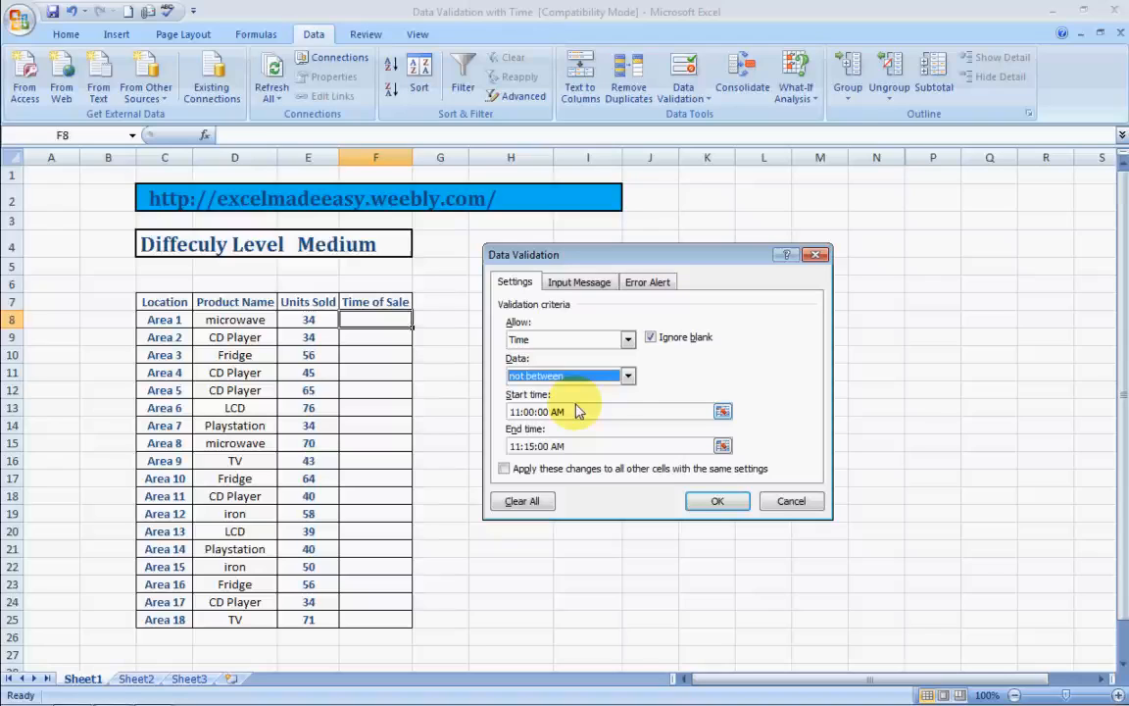
click(627, 377)
click(567, 415)
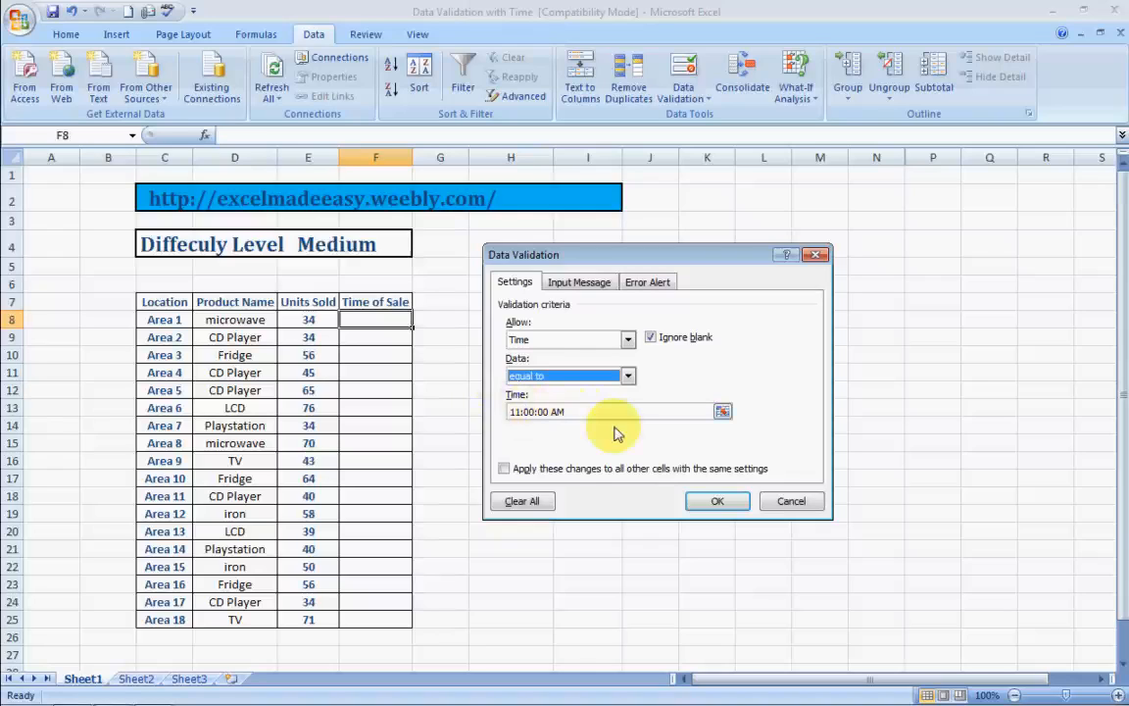
click(717, 501)
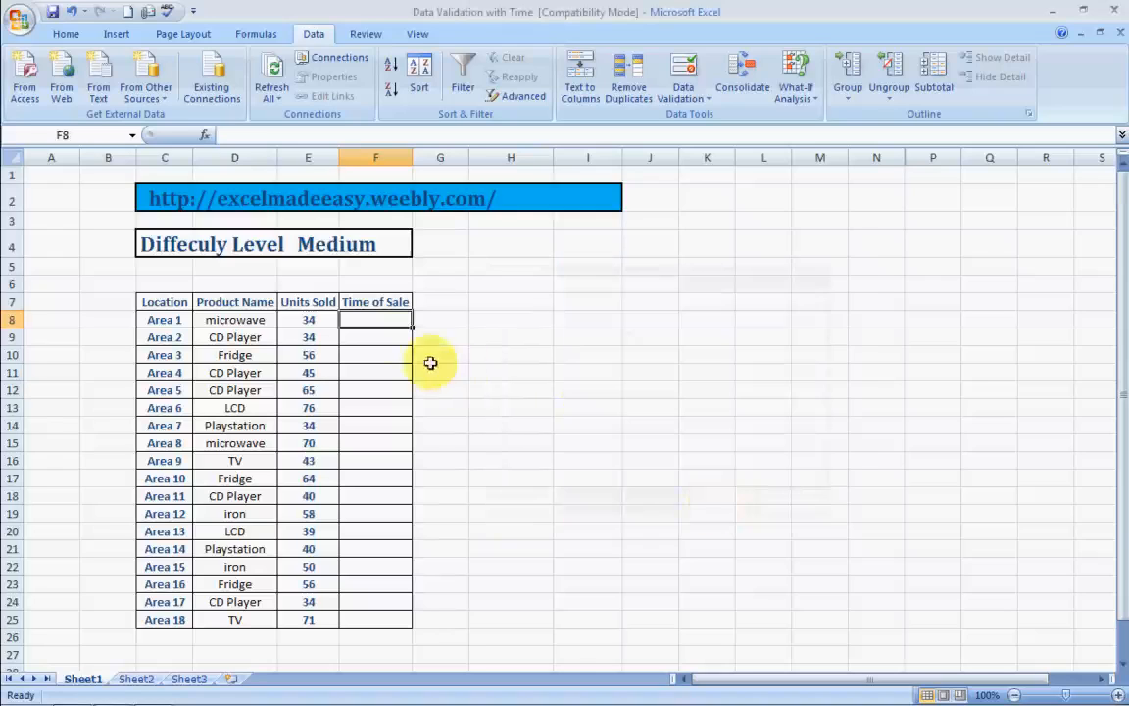
Step: Try entering 11:01 in cell F8 to test the "equal to" rule
text(11:01)
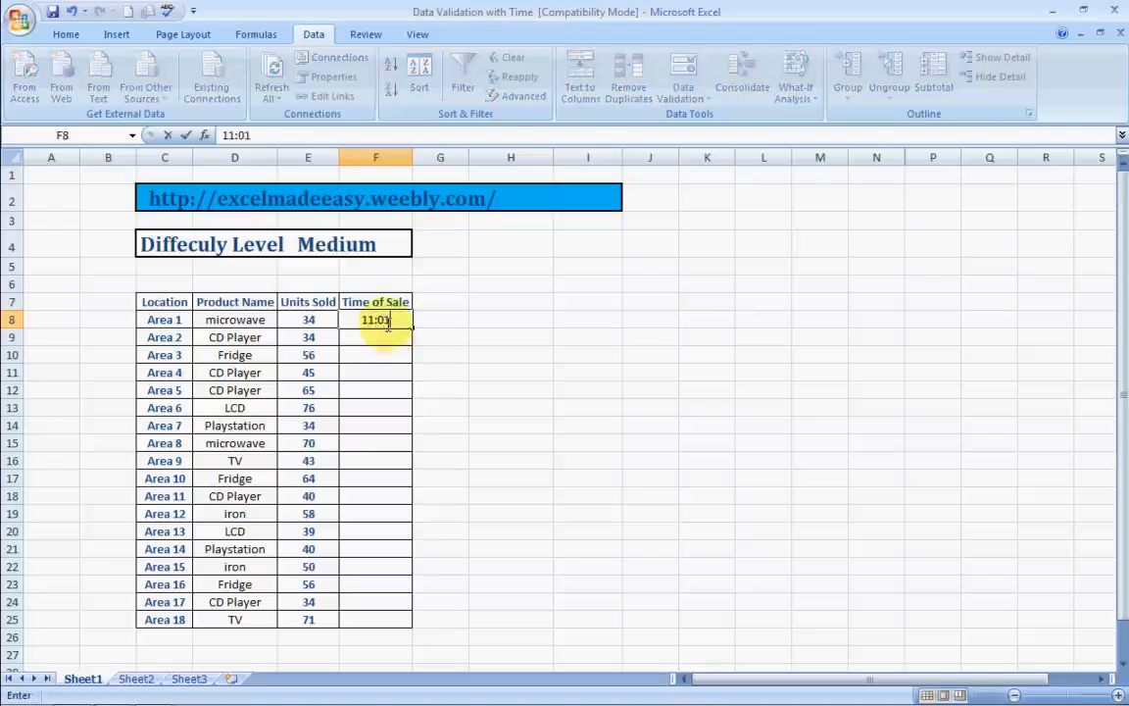
key(Return)
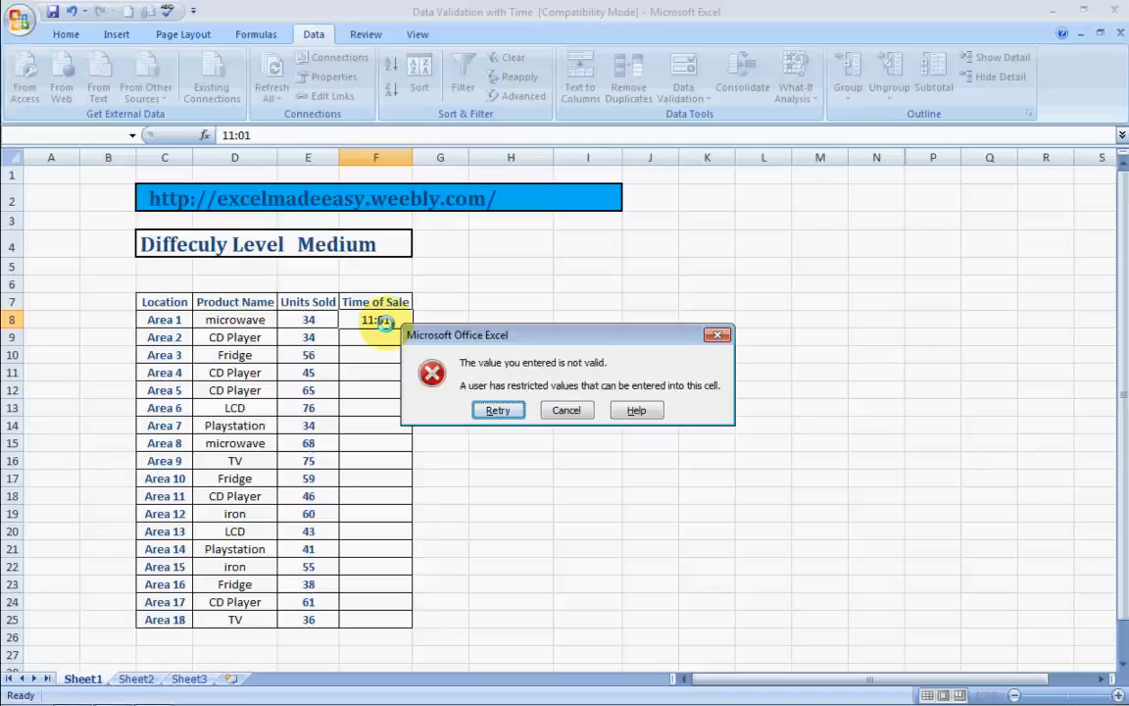
click(563, 411)
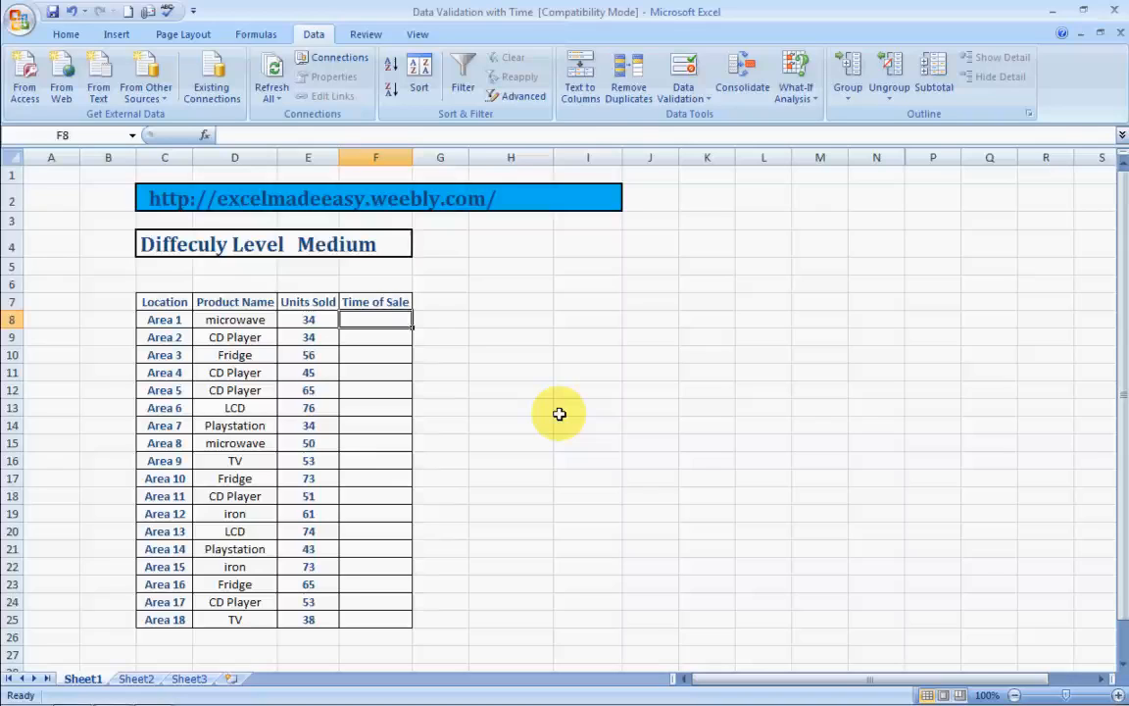
Step: Set the time validation condition of cell F8 to "not equal to"
click(698, 98)
click(713, 116)
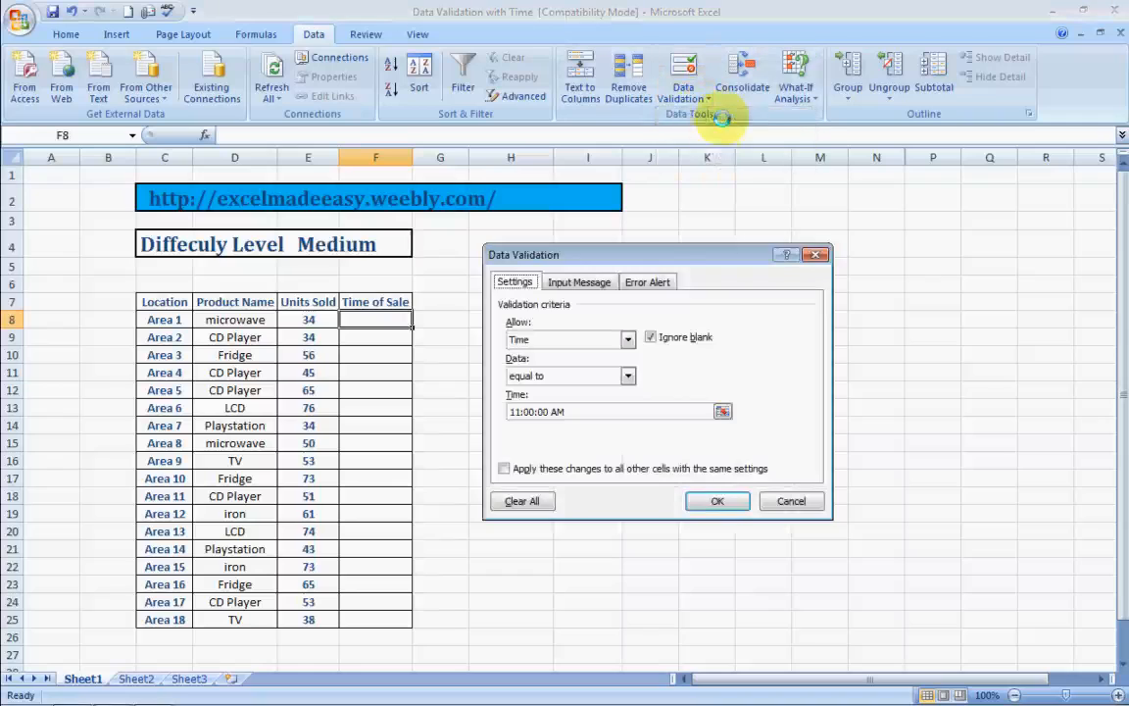
click(629, 376)
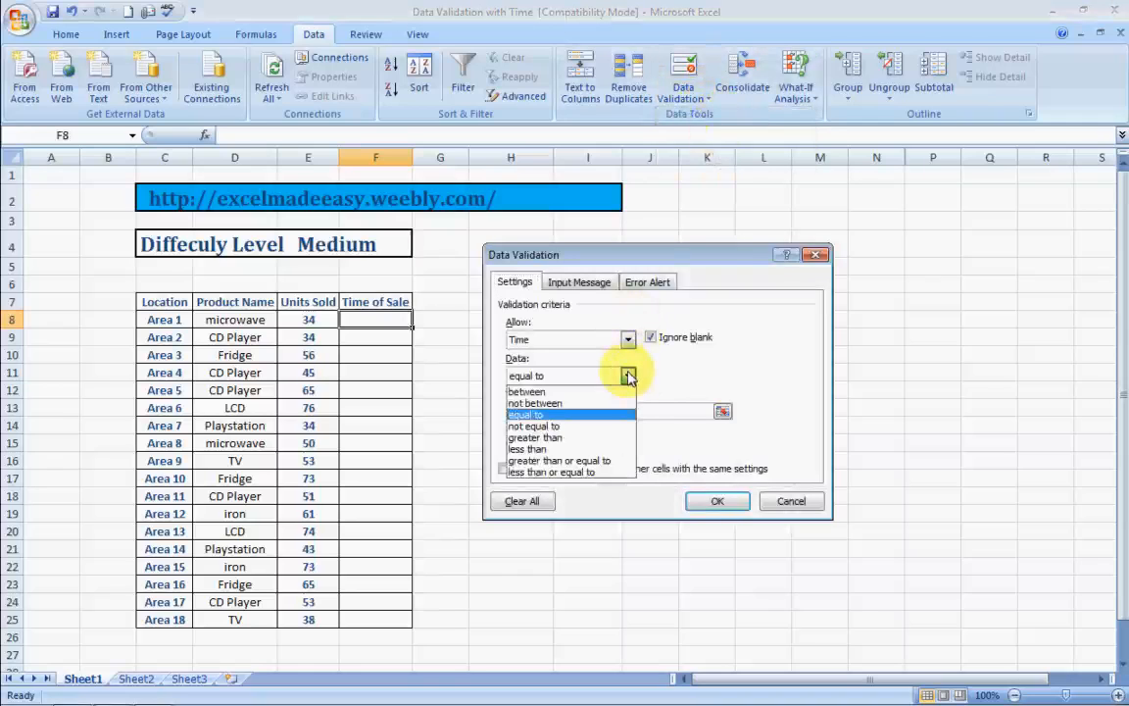
click(551, 430)
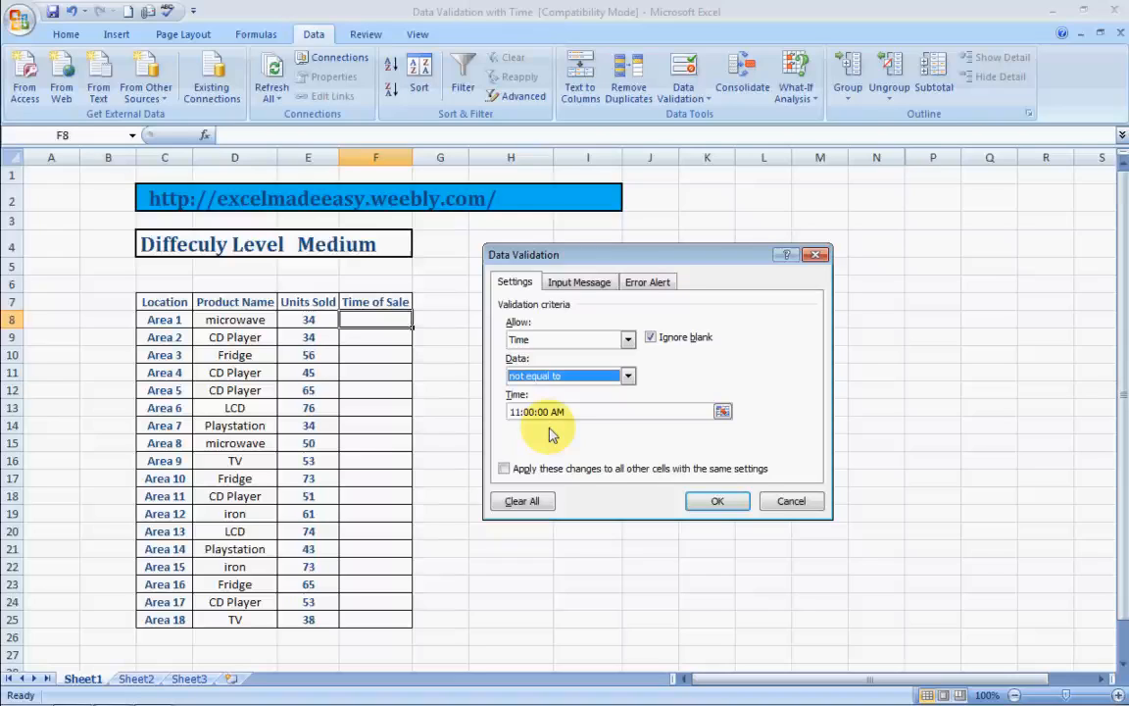
click(712, 501)
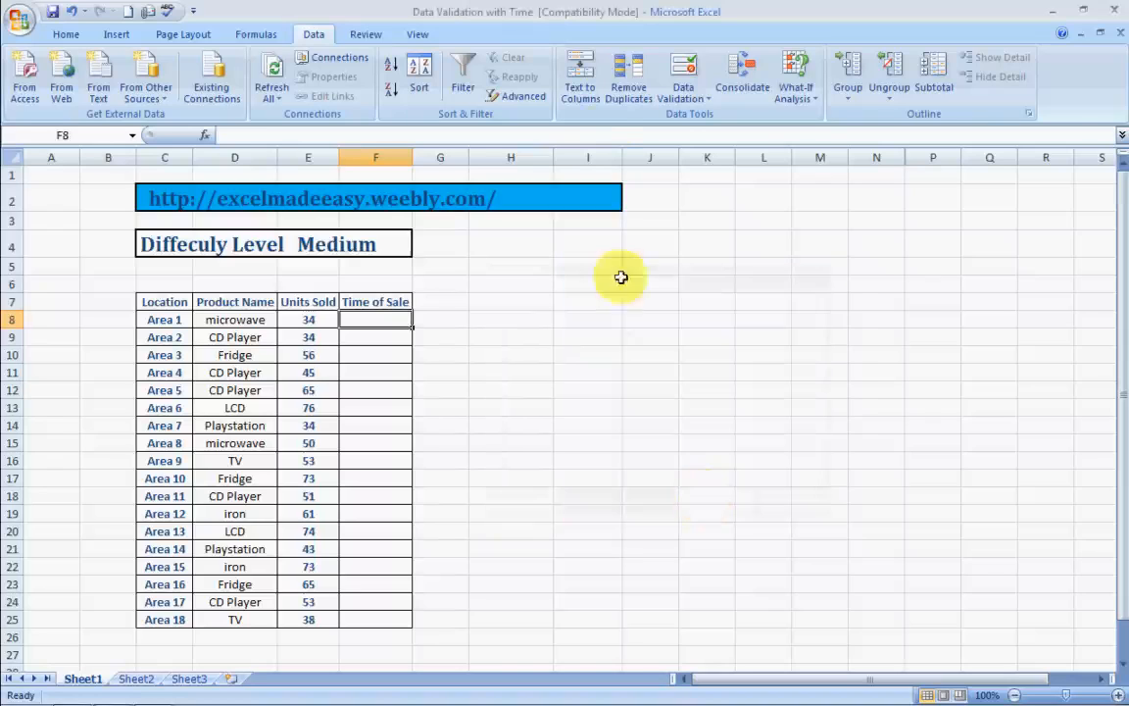
Step: Step F8's time validation through greater than, less than and greater than or equal to, and apply "less than or equal to"
click(686, 98)
click(715, 117)
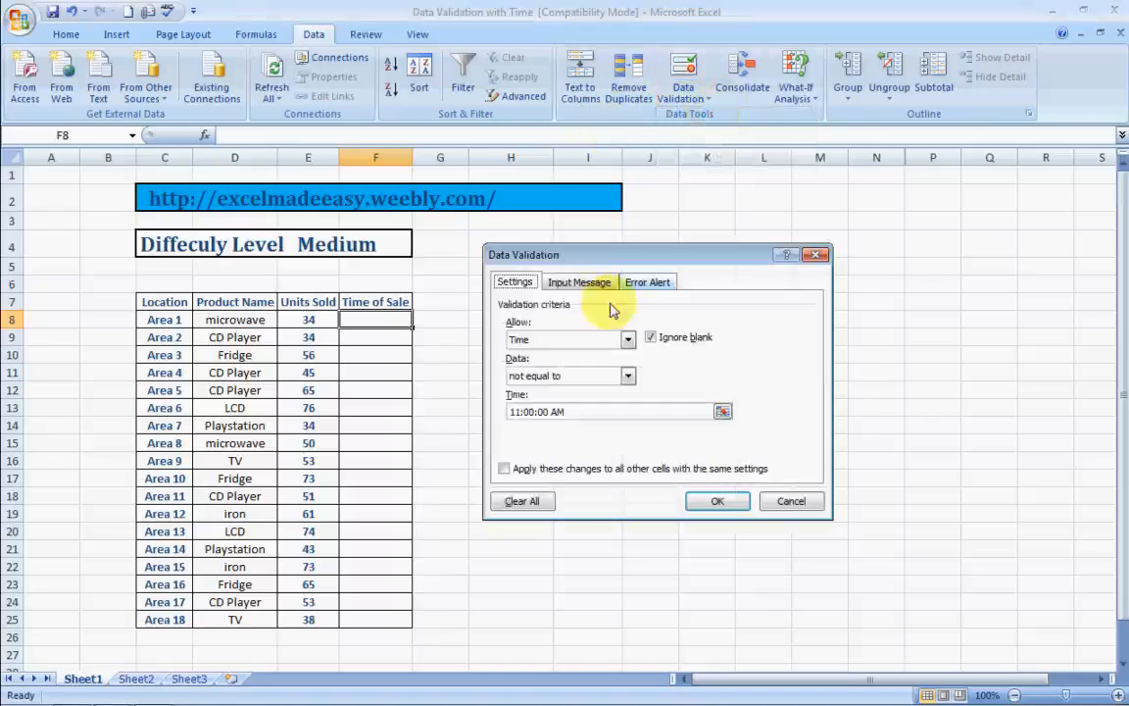
click(628, 375)
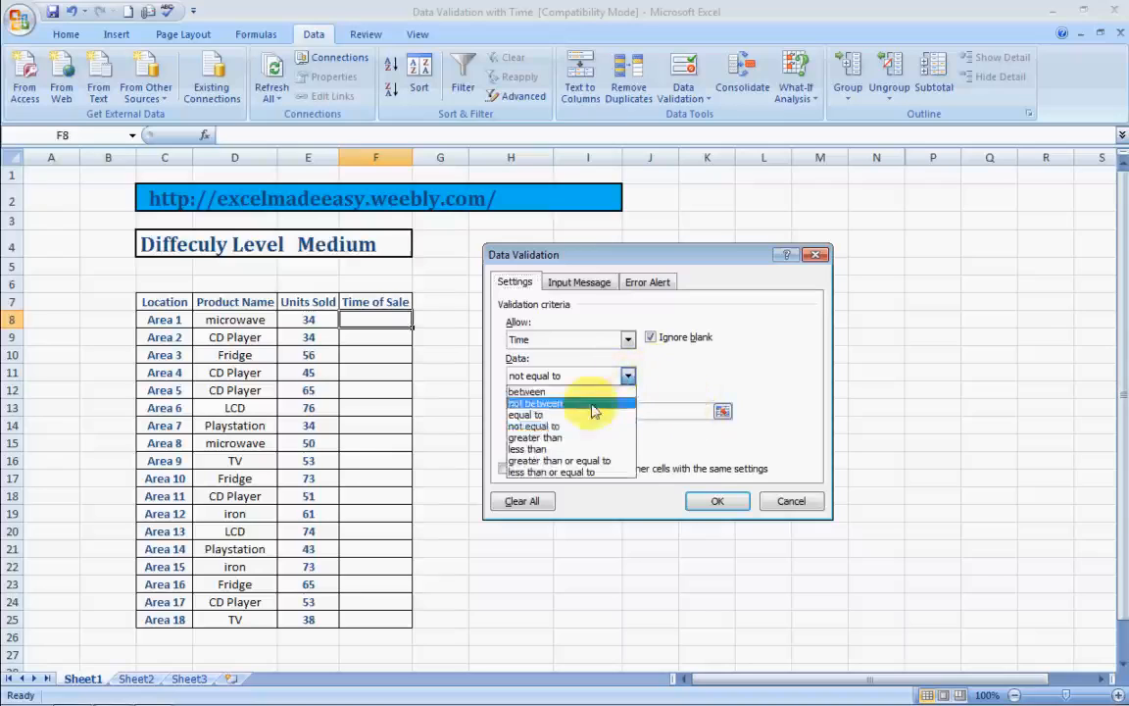
click(556, 438)
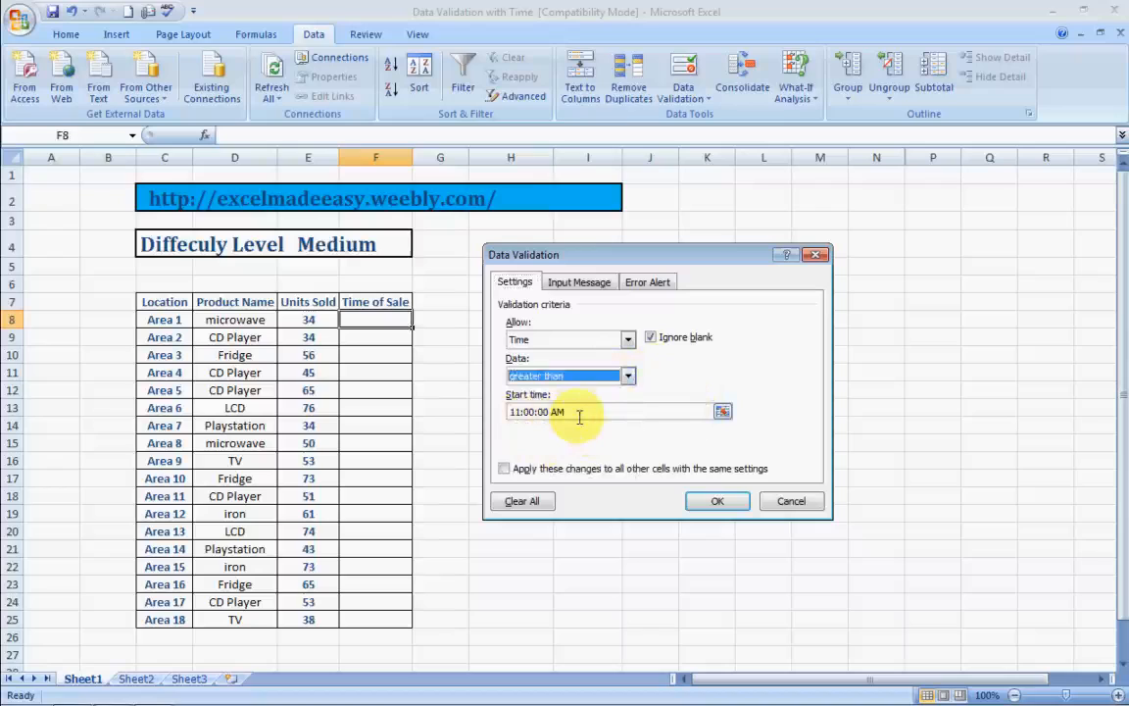
click(627, 376)
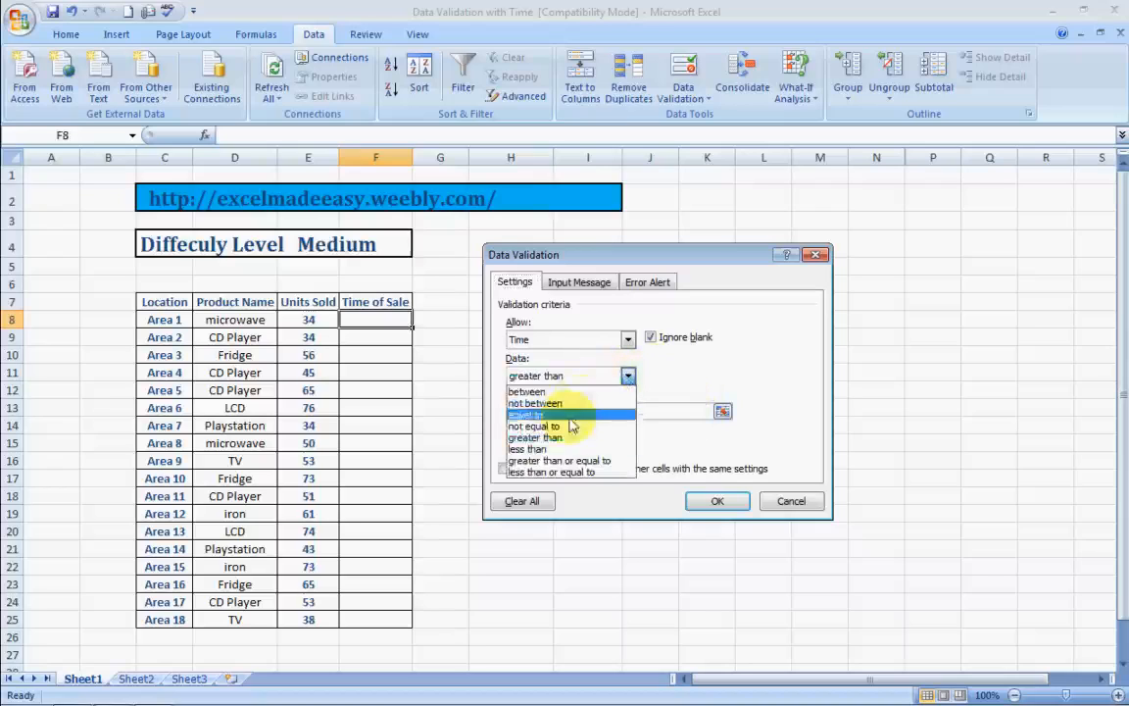
click(528, 448)
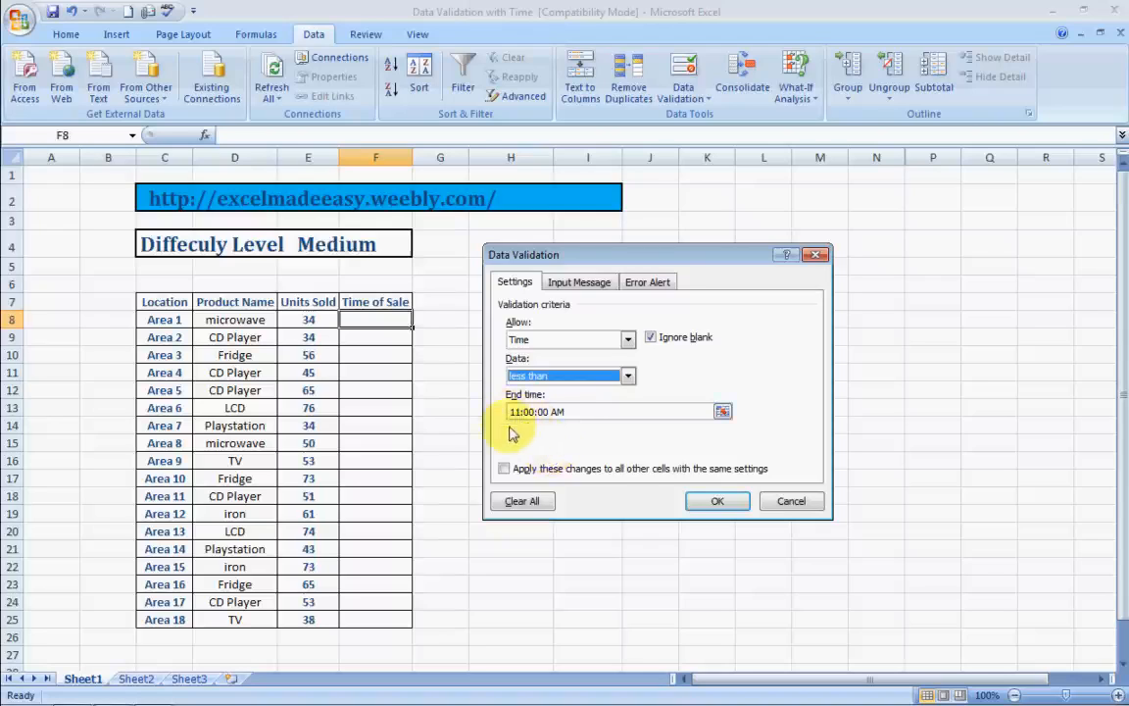
click(628, 376)
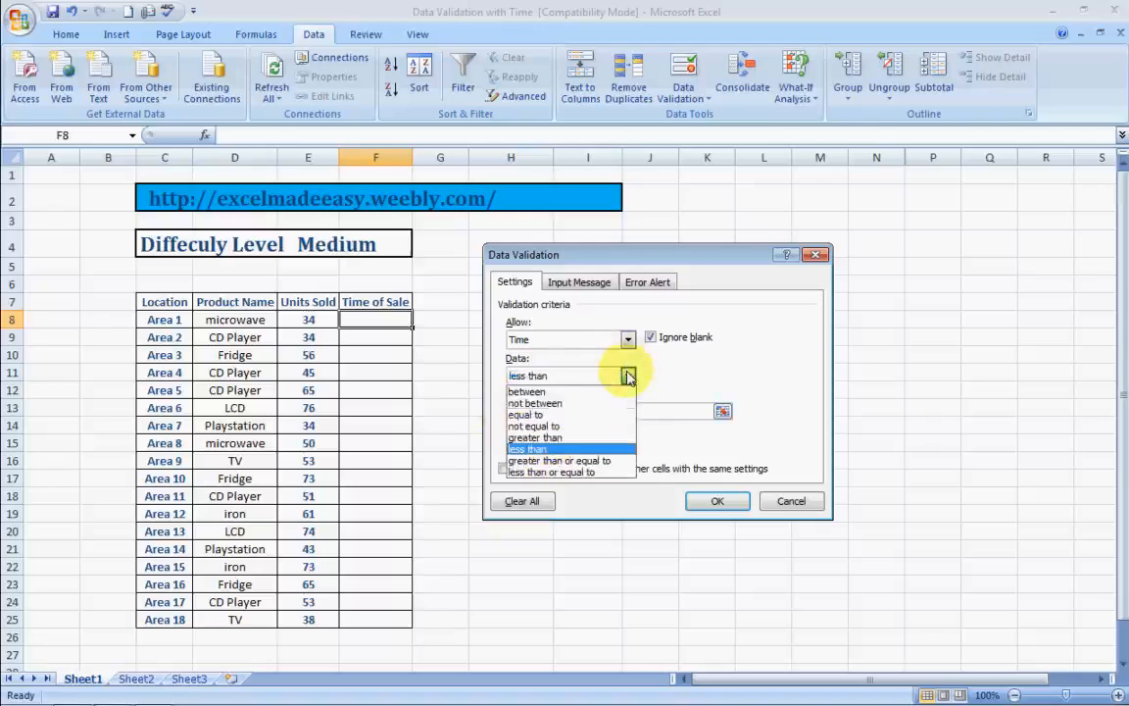
click(585, 461)
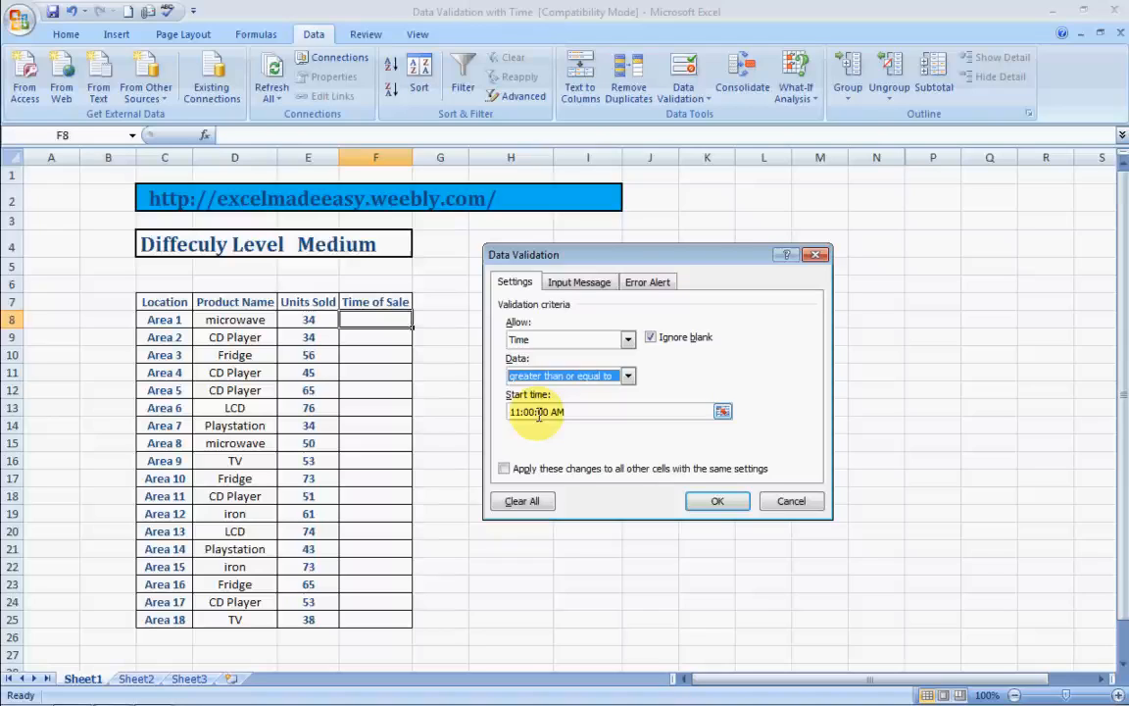
click(629, 376)
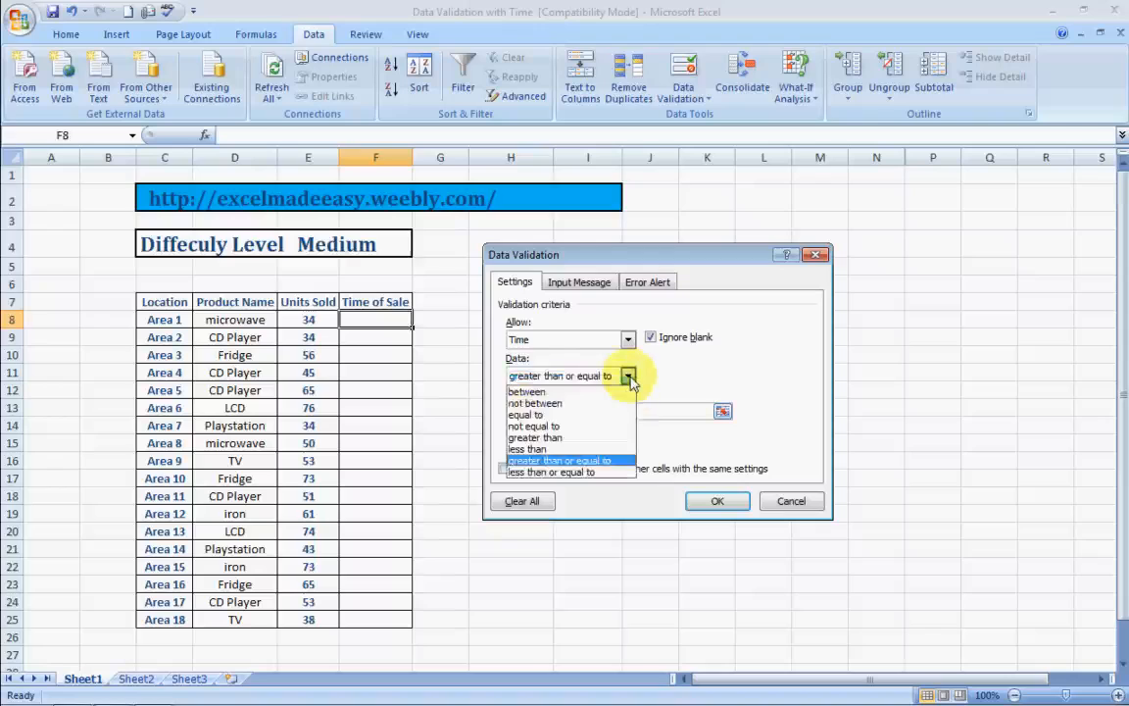
click(582, 472)
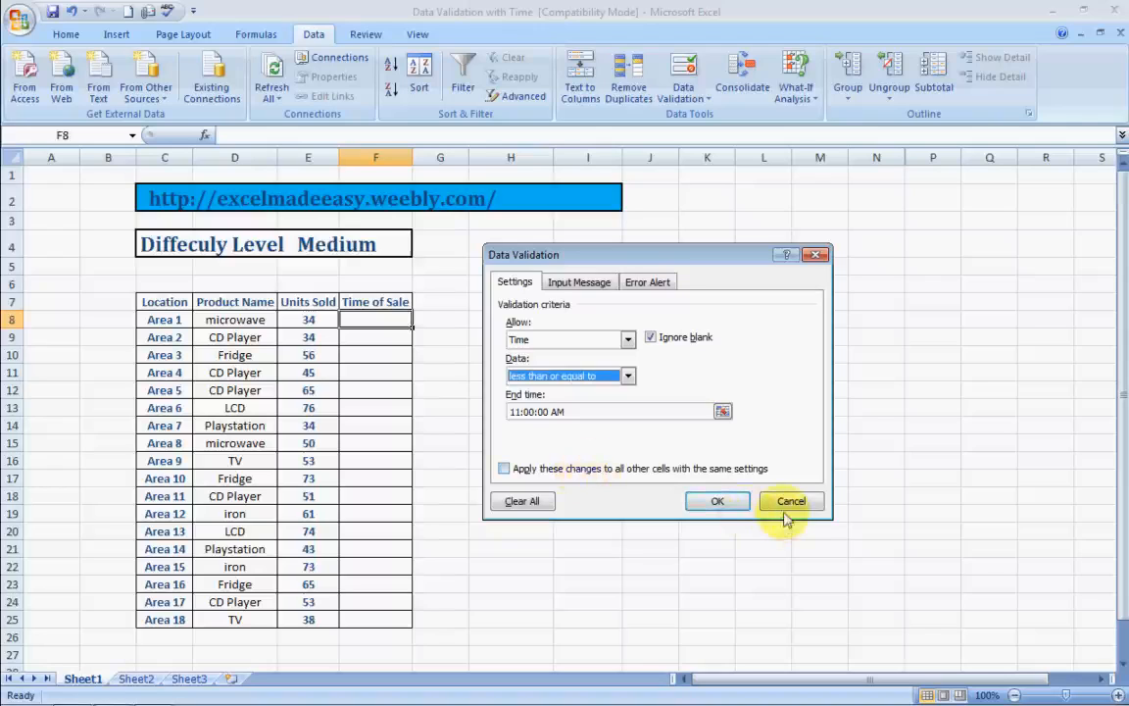
click(733, 508)
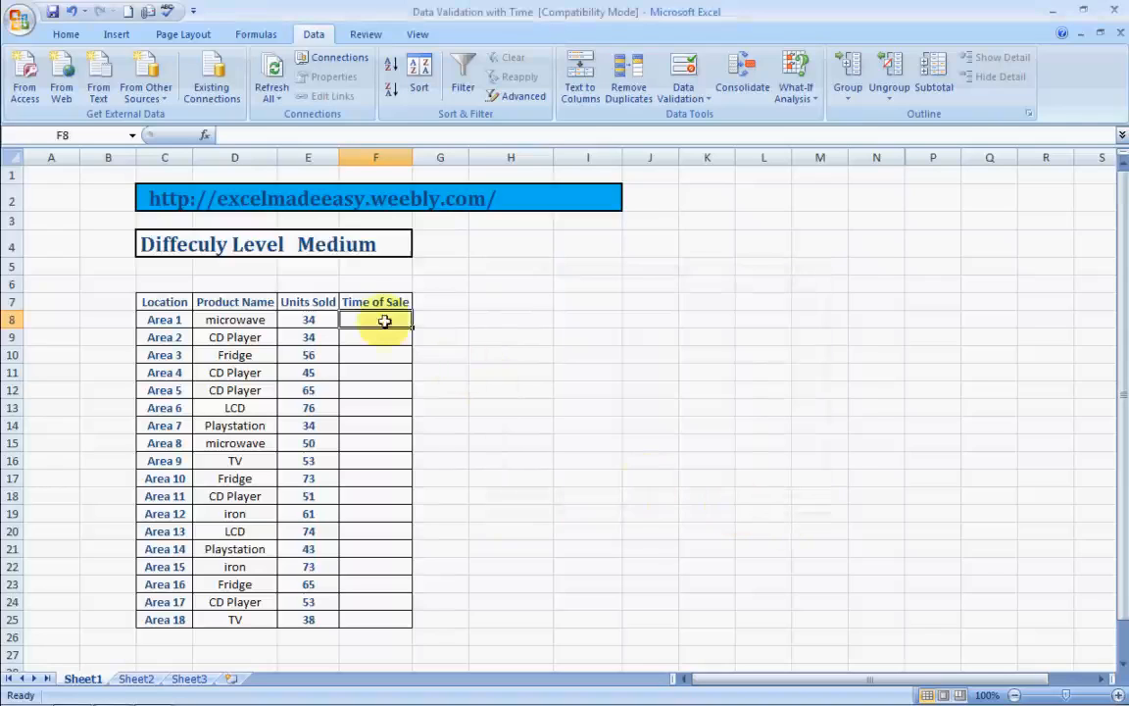
Step: Try entering 11 and 11:11 in cell F8 to test the "less than or equal to" rule
key(ctrl+c)
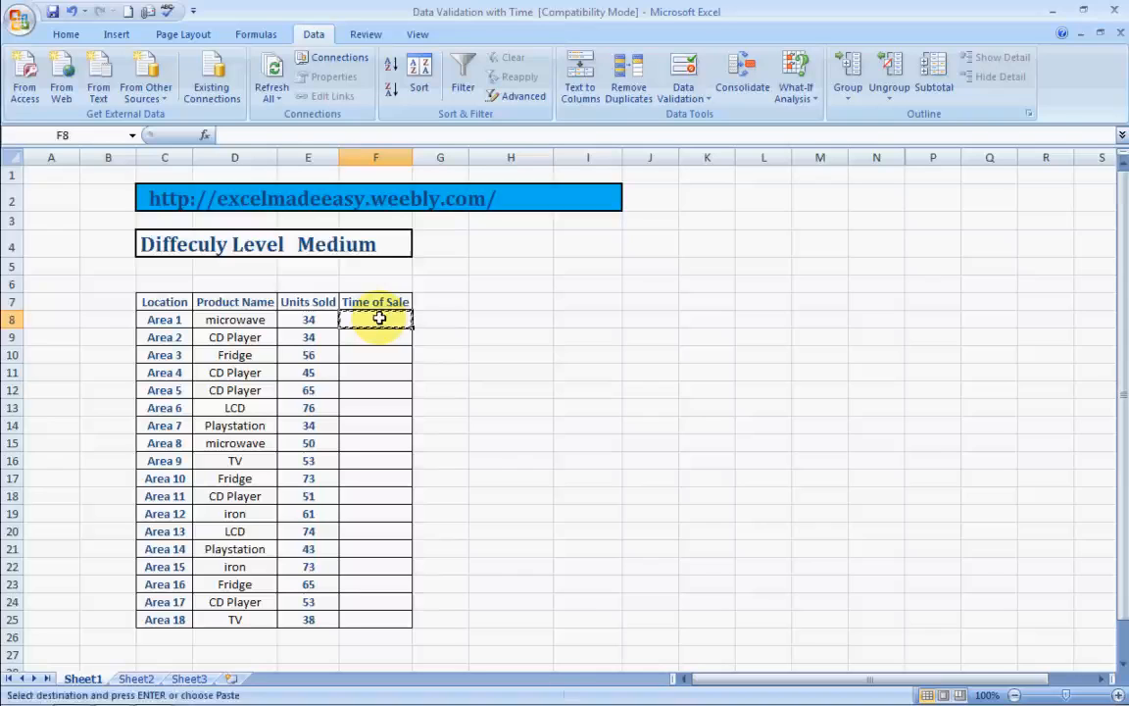
key(Escape)
text(11)
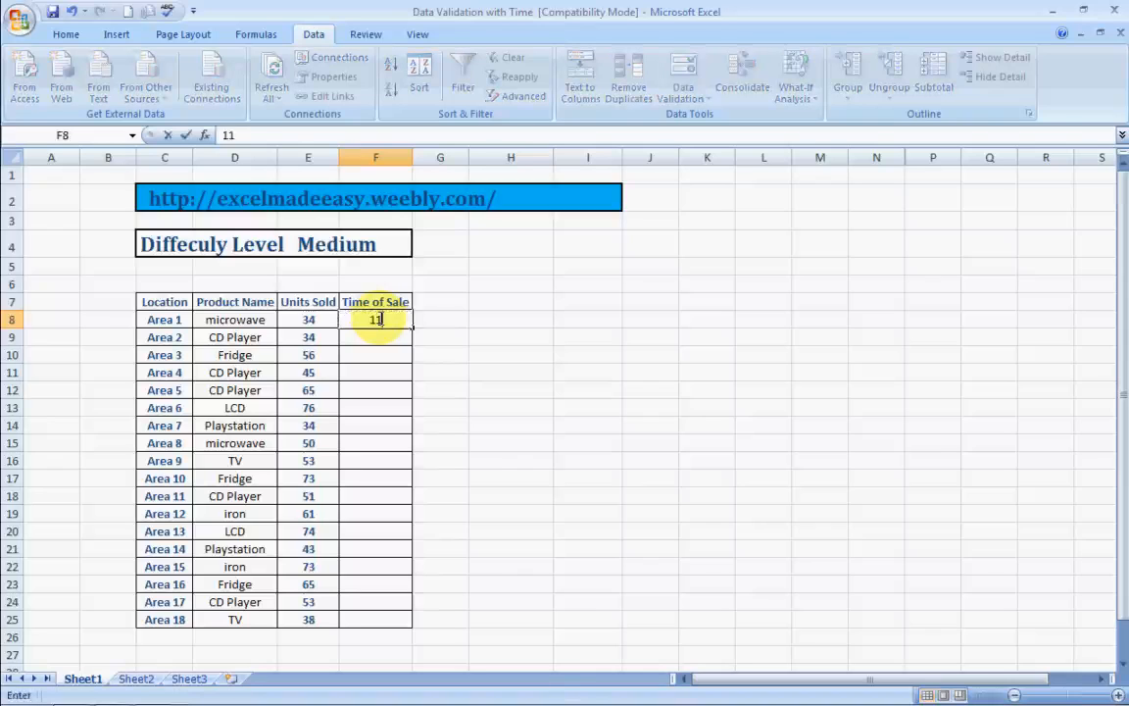
key(Return)
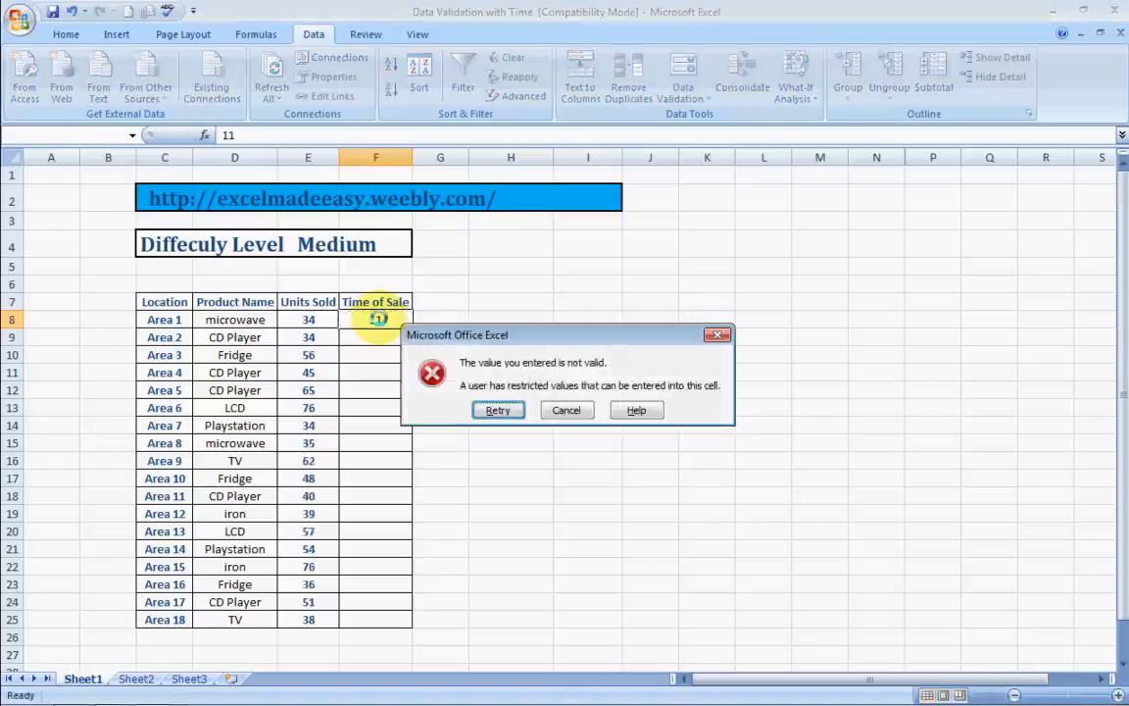
key(Return)
click(380, 318)
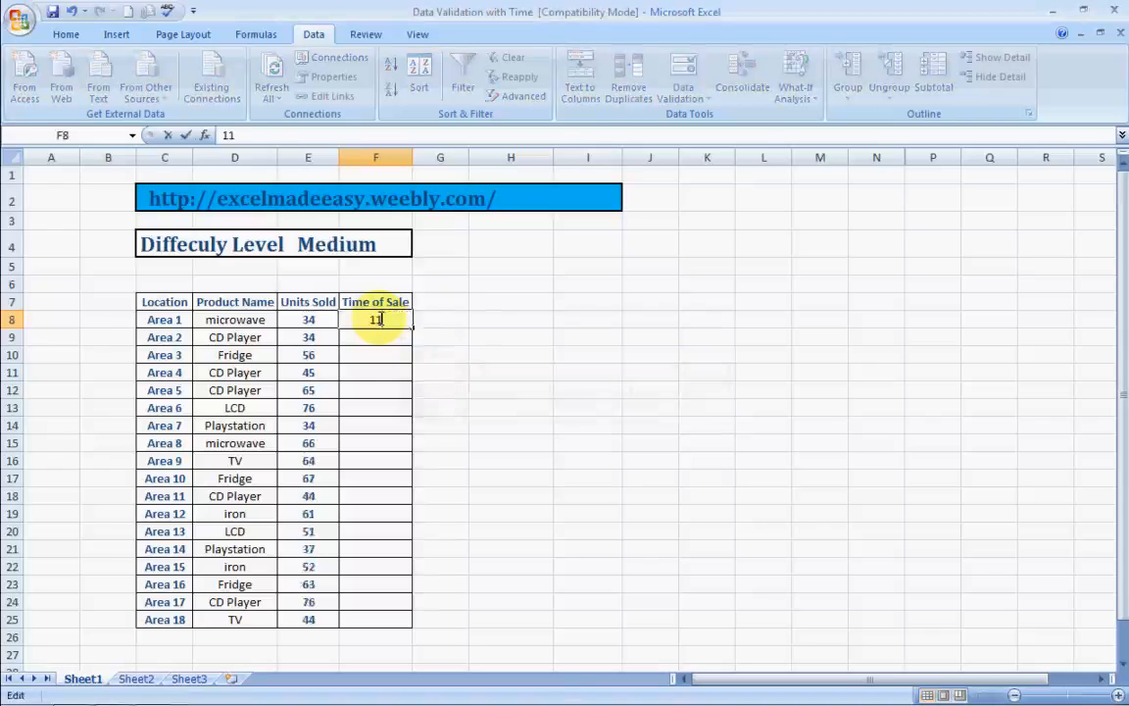
text(:11)
key(Return)
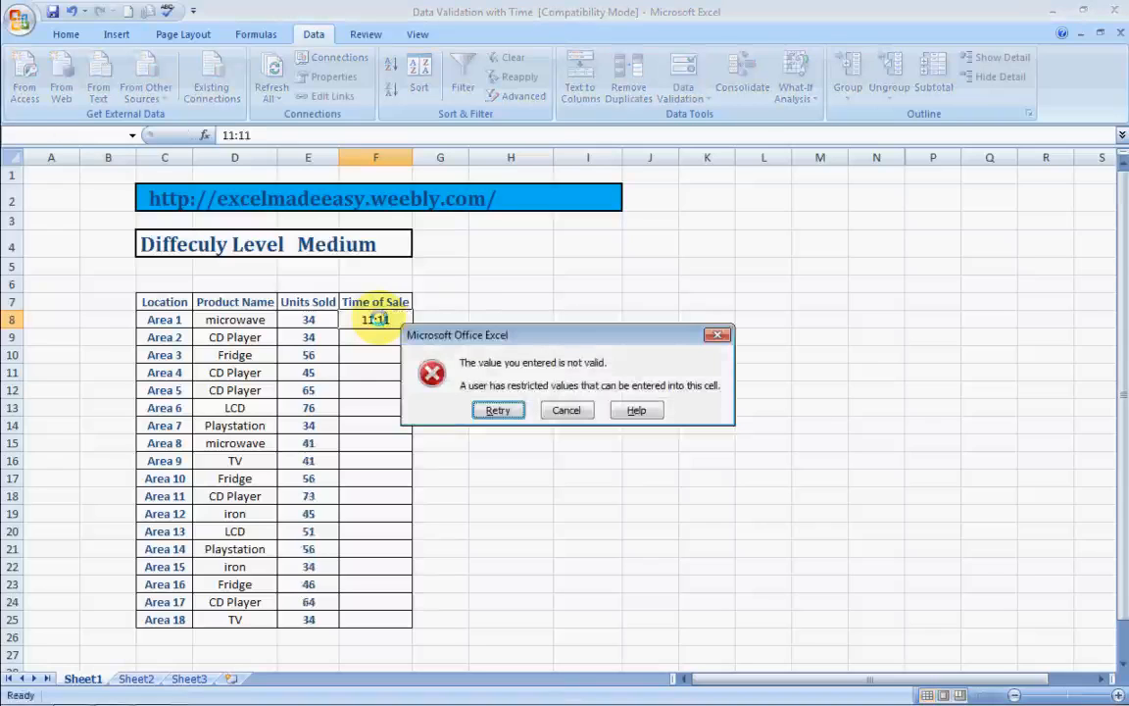
key(Tab)
key(Return)
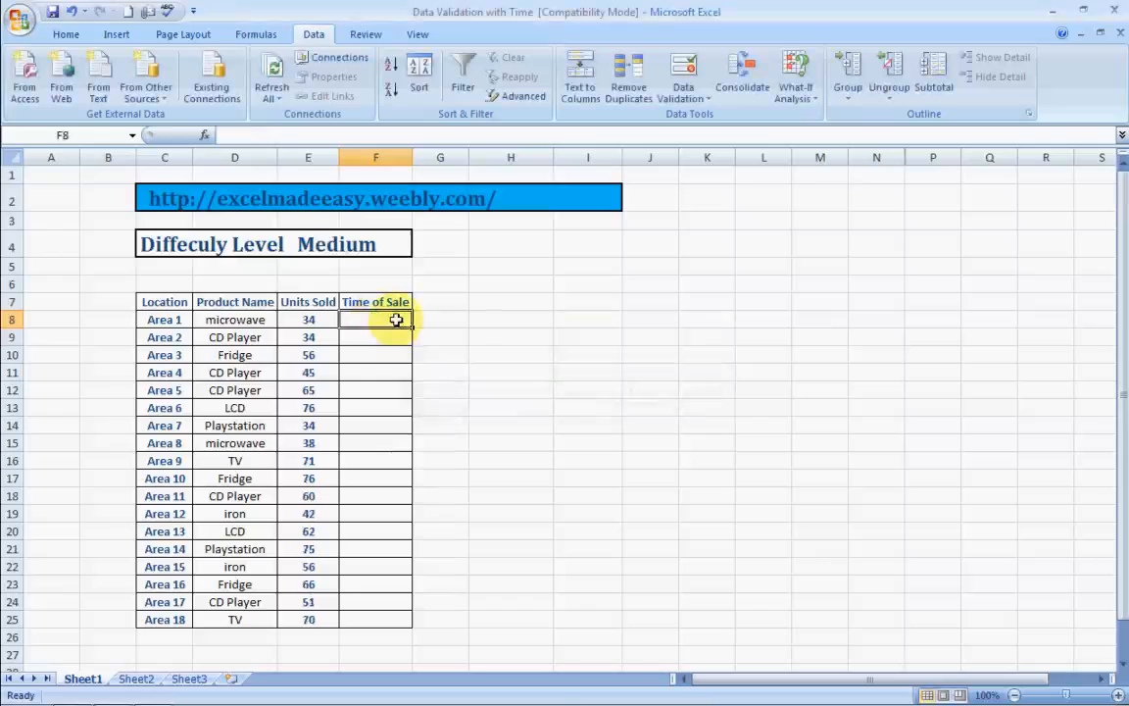
Step: Copy only the validation rule of cell F8 to cells F9 through F25 using Paste Special
key(ctrl+c)
click(392, 341)
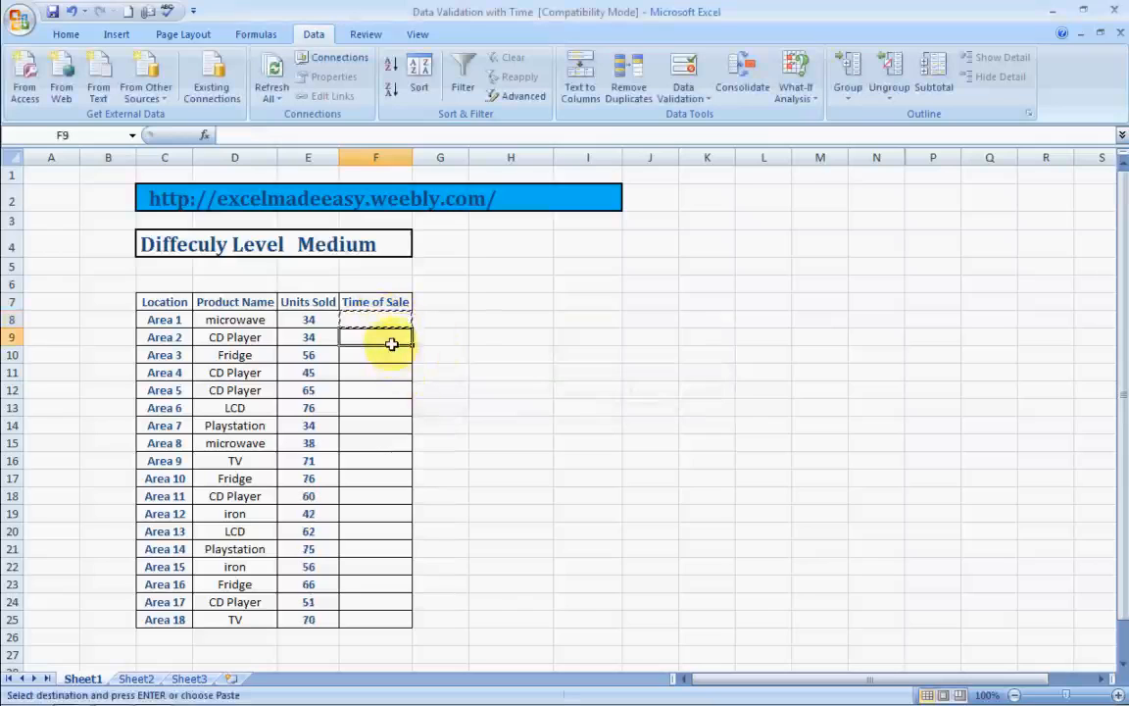
key(shift+Down)
key(shift+Down)
key(shift+Down)
key(shift+Down)
key(shift+Down)
key(shift+Down)
key(shift+Down)
key(shift+Down)
key(shift+Down)
key(shift+Down)
key(shift+Down)
key(shift+Down)
key(shift+Down)
key(shift+Down)
key(shift+Down)
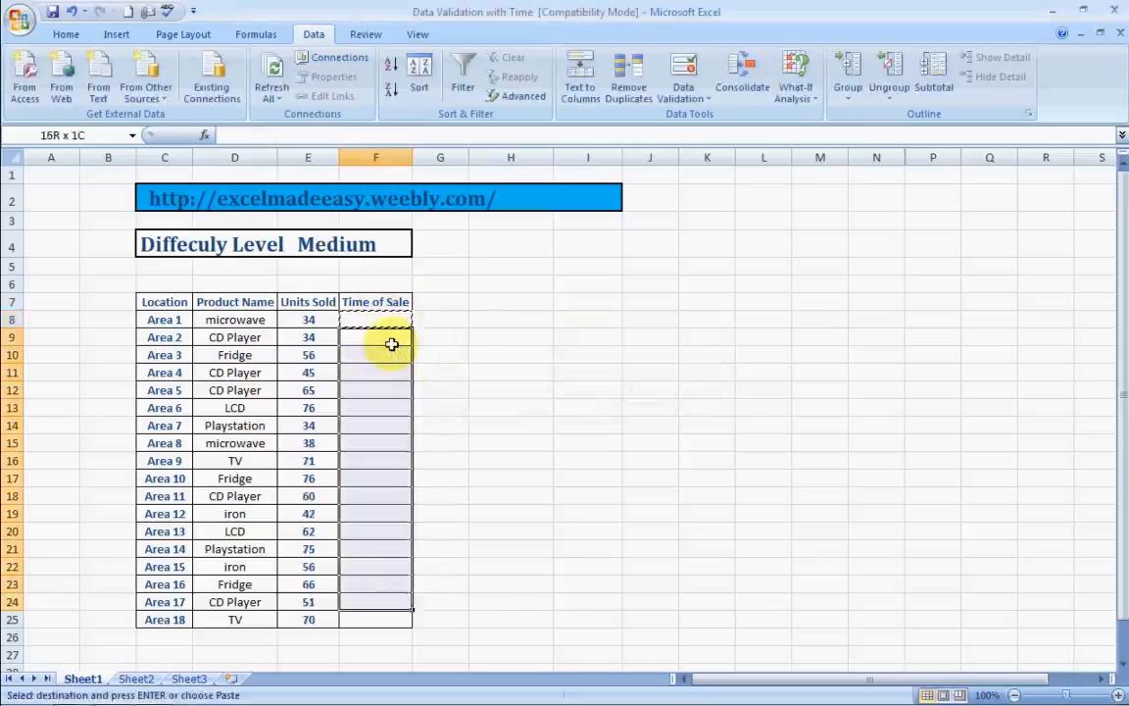
key(shift+Down)
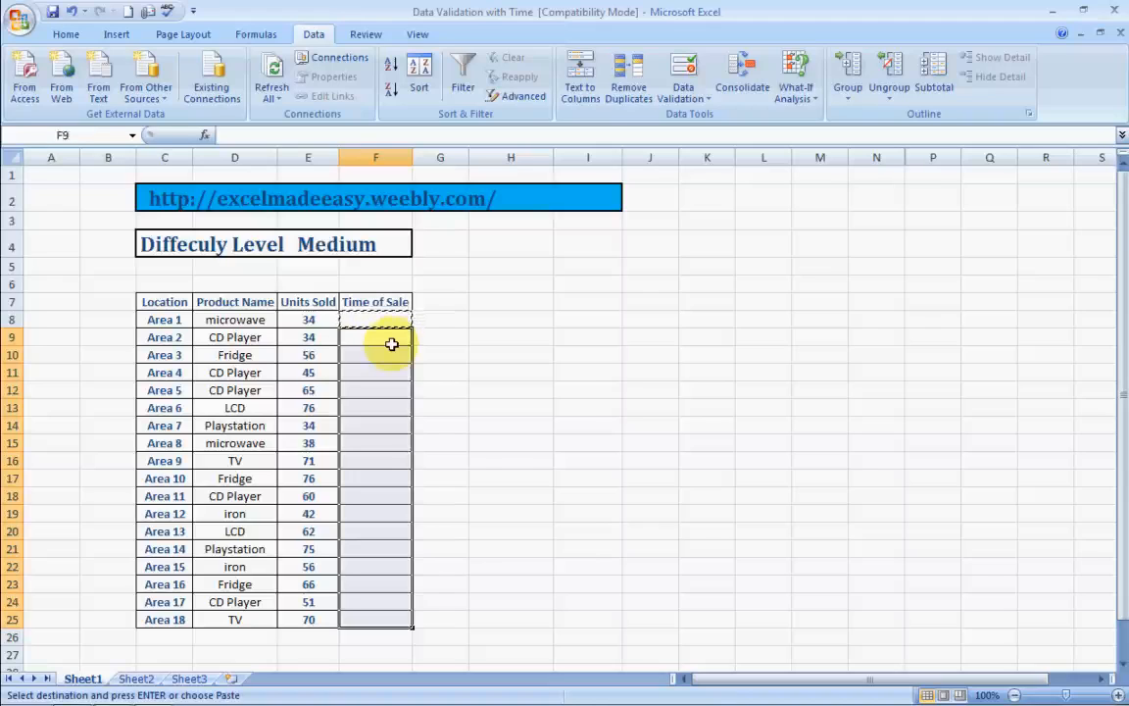
right_click(391, 344)
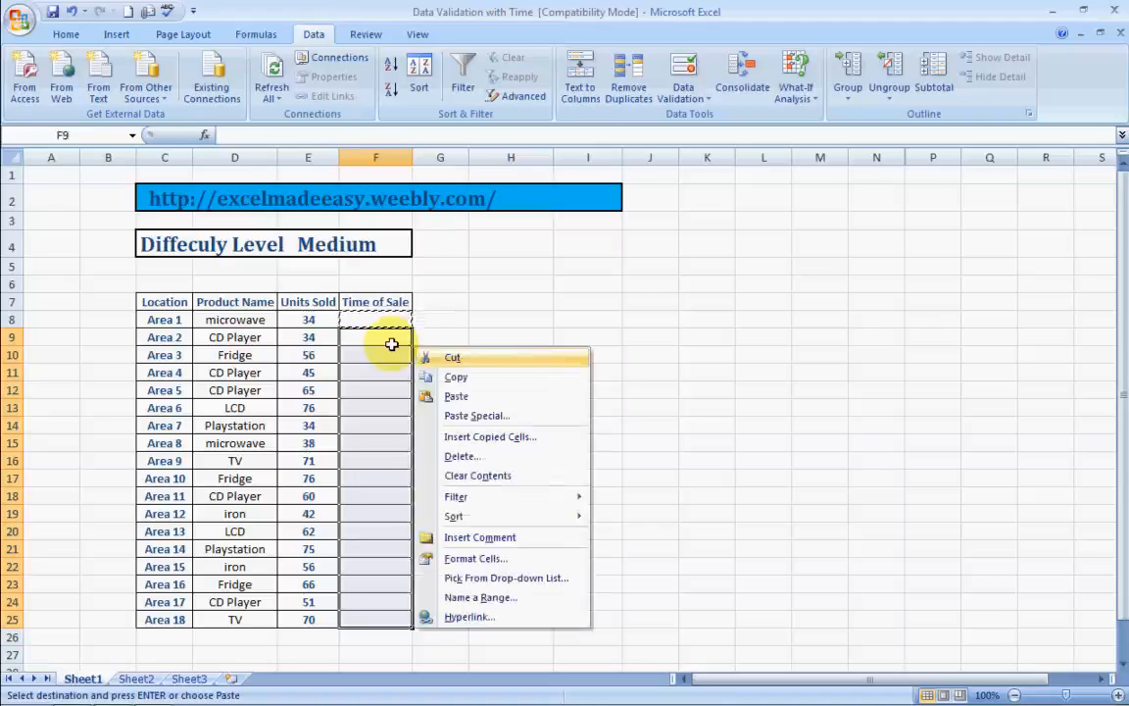
click(467, 416)
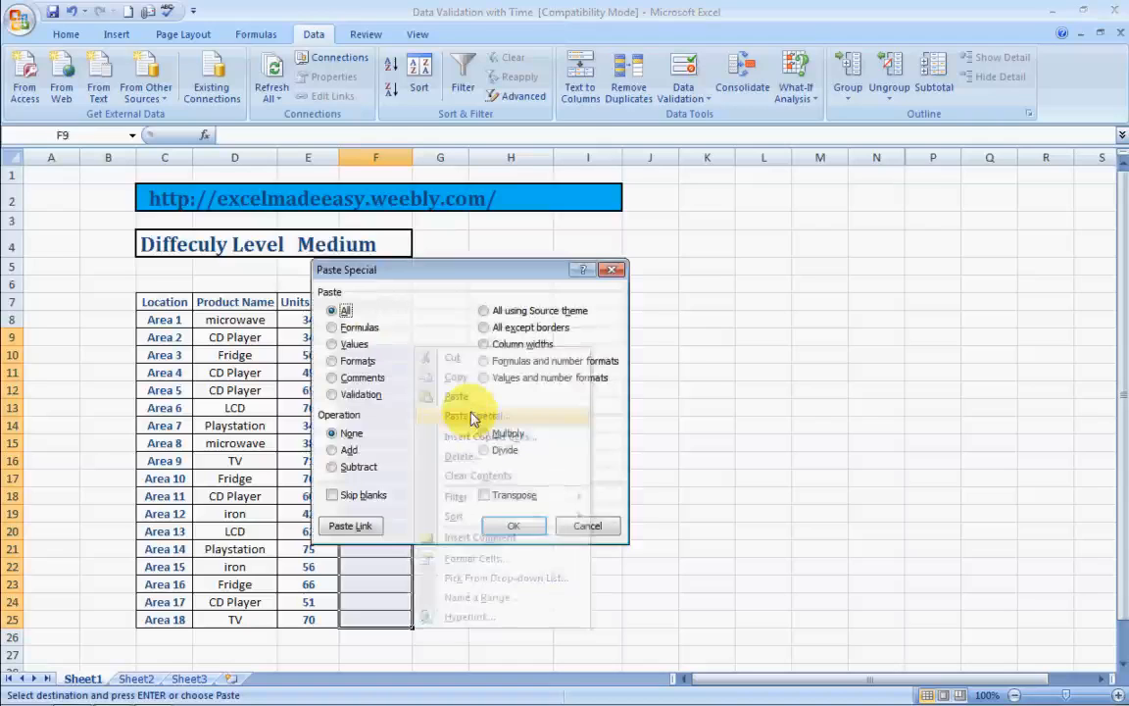
click(345, 394)
click(526, 530)
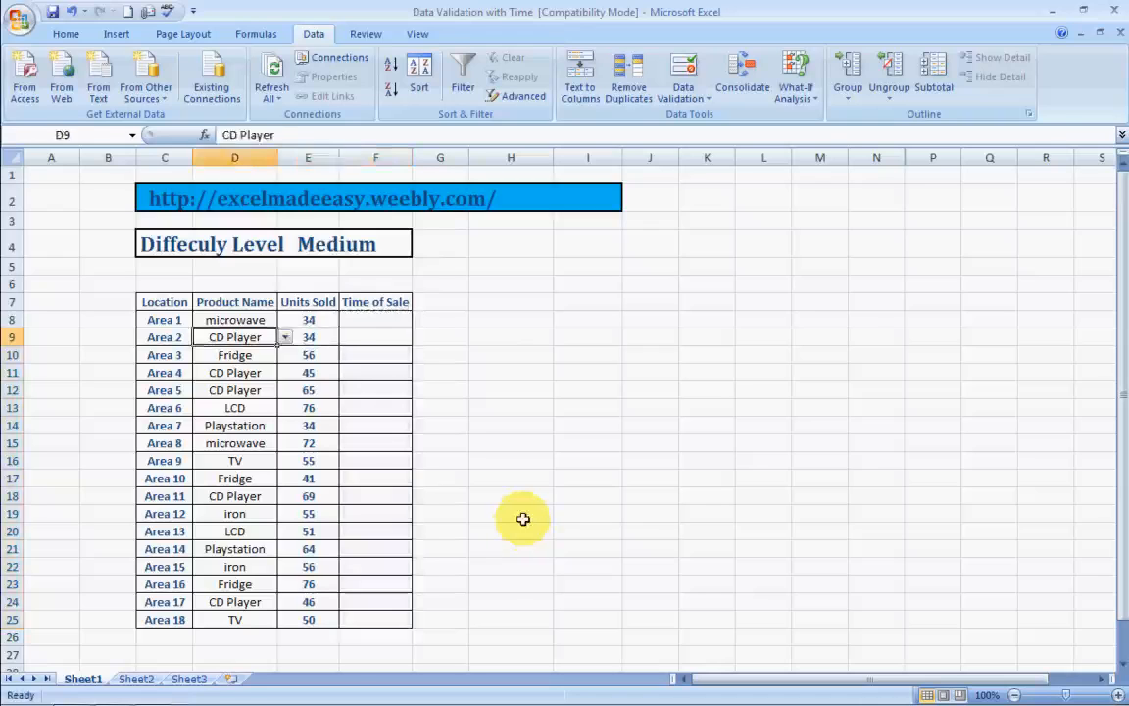
Step: Try entering 11 in cell F10 to test the copied time validation rule
key(Down)
text(11)
key(Return)
key(Tab)
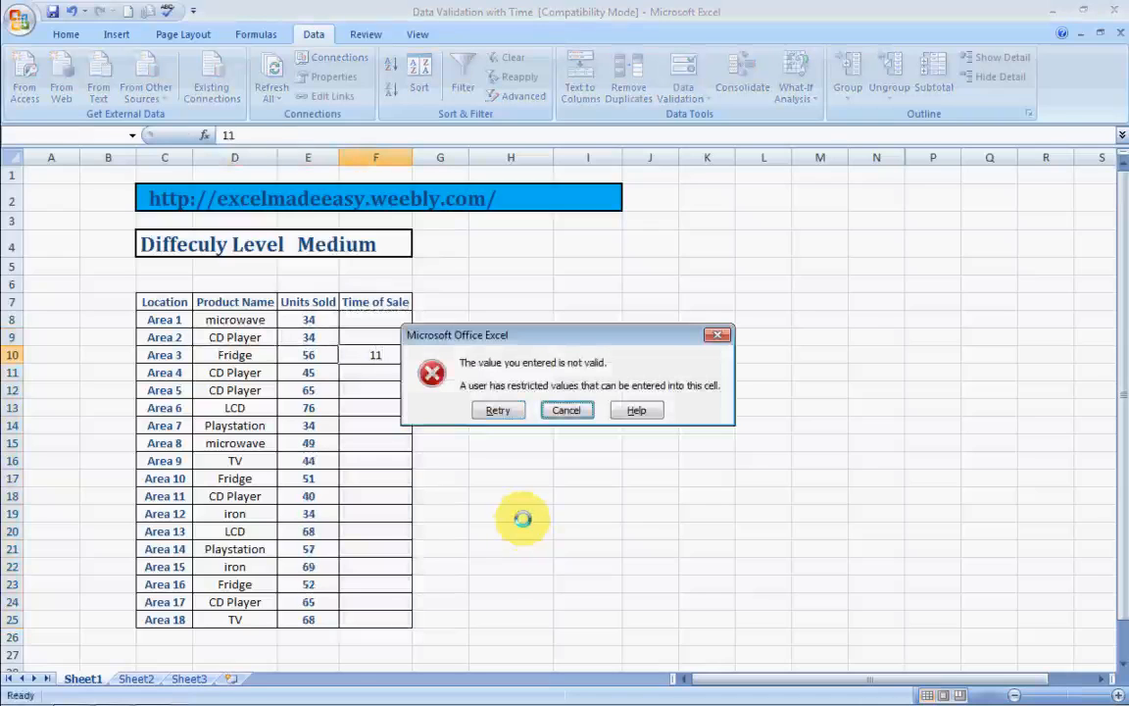
key(Tab)
key(shift+Tab)
key(Return)
Step: Try entering 23 in cell F13 to test the copied time validation rule
key(Down)
key(Down)
key(Down)
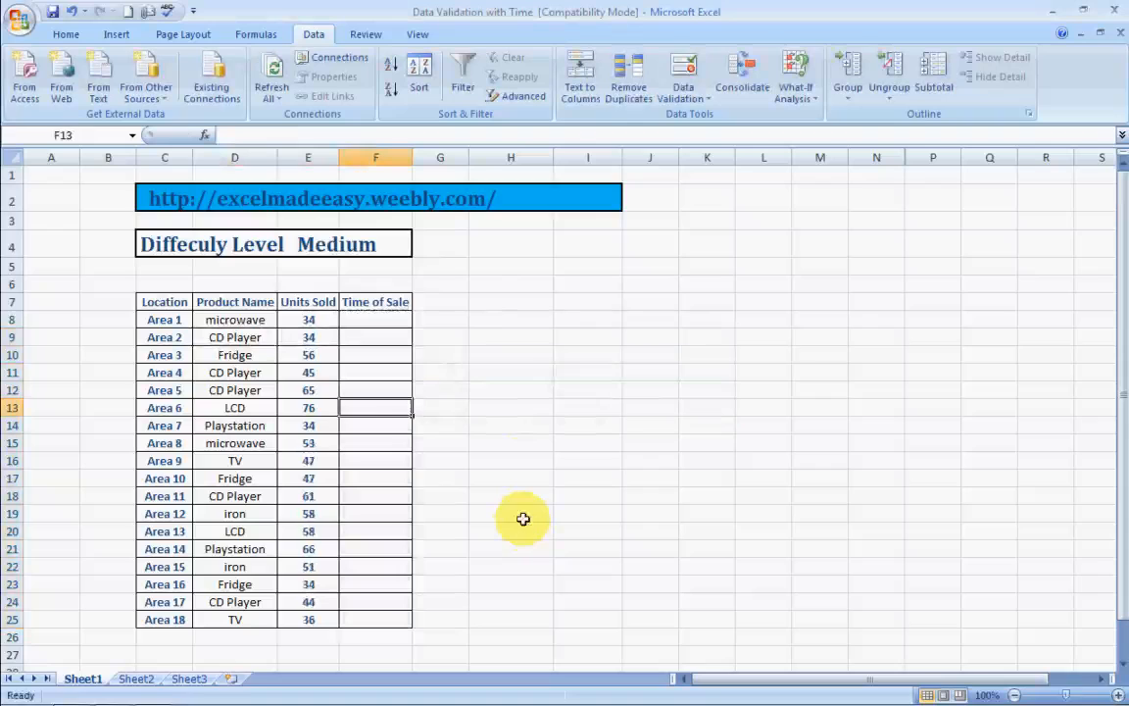
text(23)
key(Return)
key(Tab)
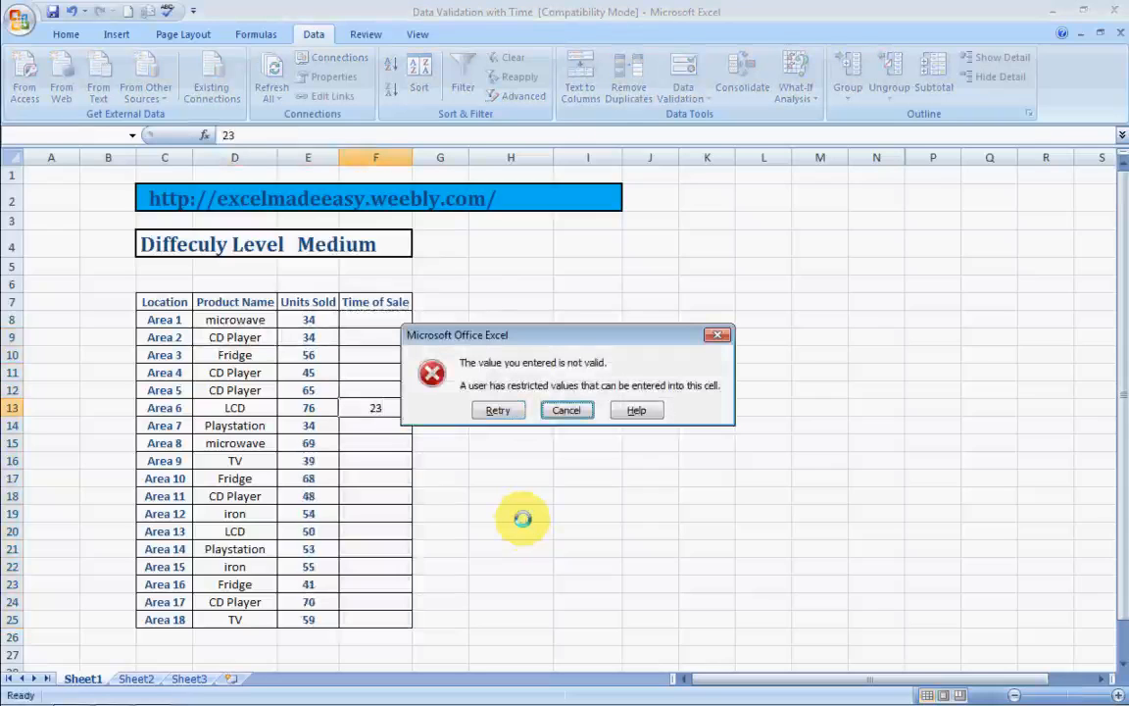
key(Return)
Step: Select the Time of Sale cells F8 through F25
key(Up)
key(Up)
key(Up)
key(Up)
key(Up)
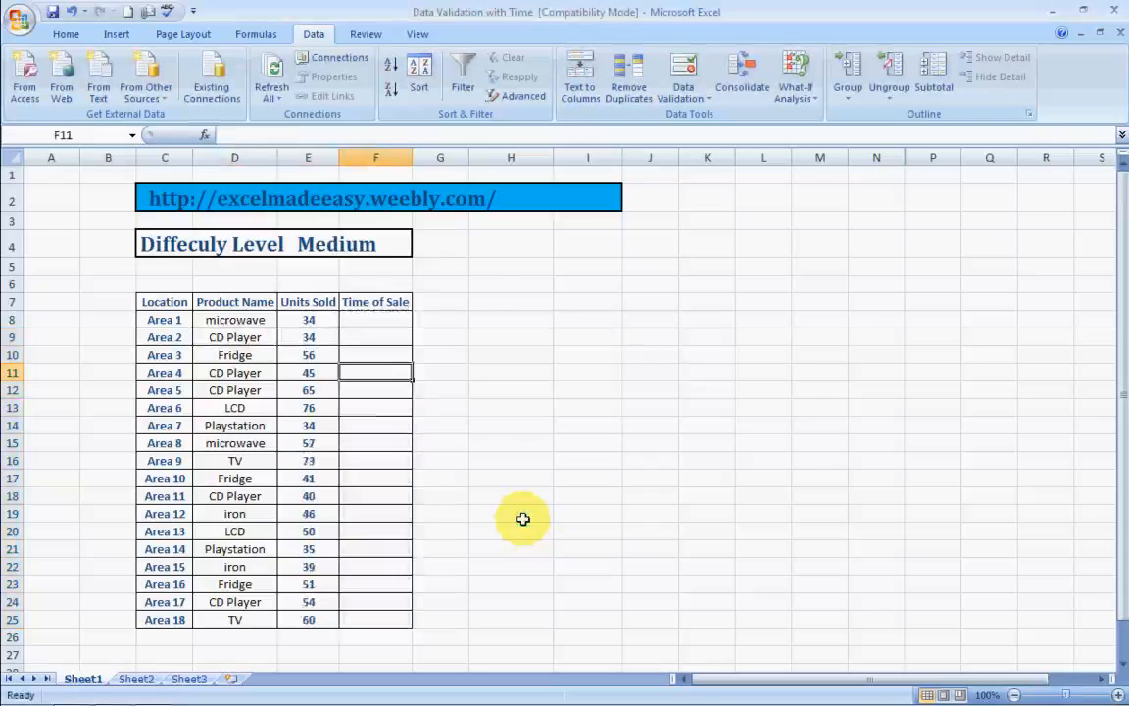
key(shift+Down)
key(shift+Down)
key(shift+Down)
key(shift+Down)
key(shift+Down)
key(shift+Down)
key(shift+Down)
key(shift+Down)
key(shift+Down)
key(shift+Down)
key(shift+Down)
key(shift+Down)
key(shift+Down)
key(shift+Down)
key(shift+Down)
key(shift+Down)
key(shift+Down)
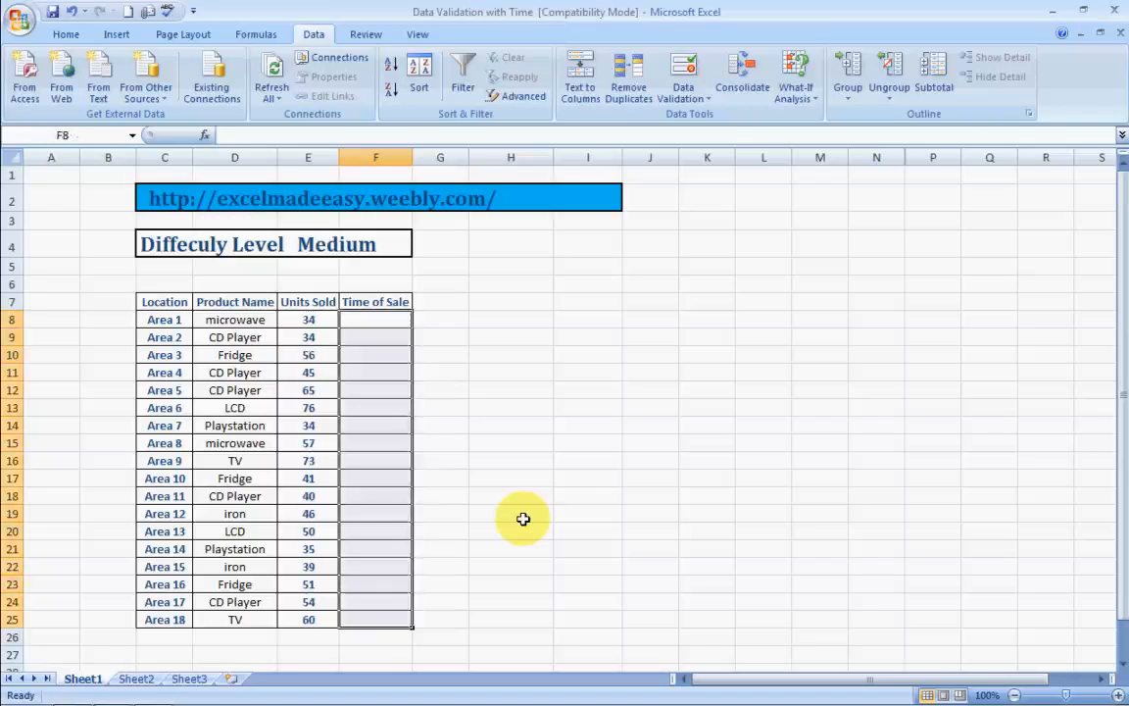
Step: Switch to Firefox, try subscribing to the Excel Made Easy YouTube channel, and review its uploads and comments
click(67, 694)
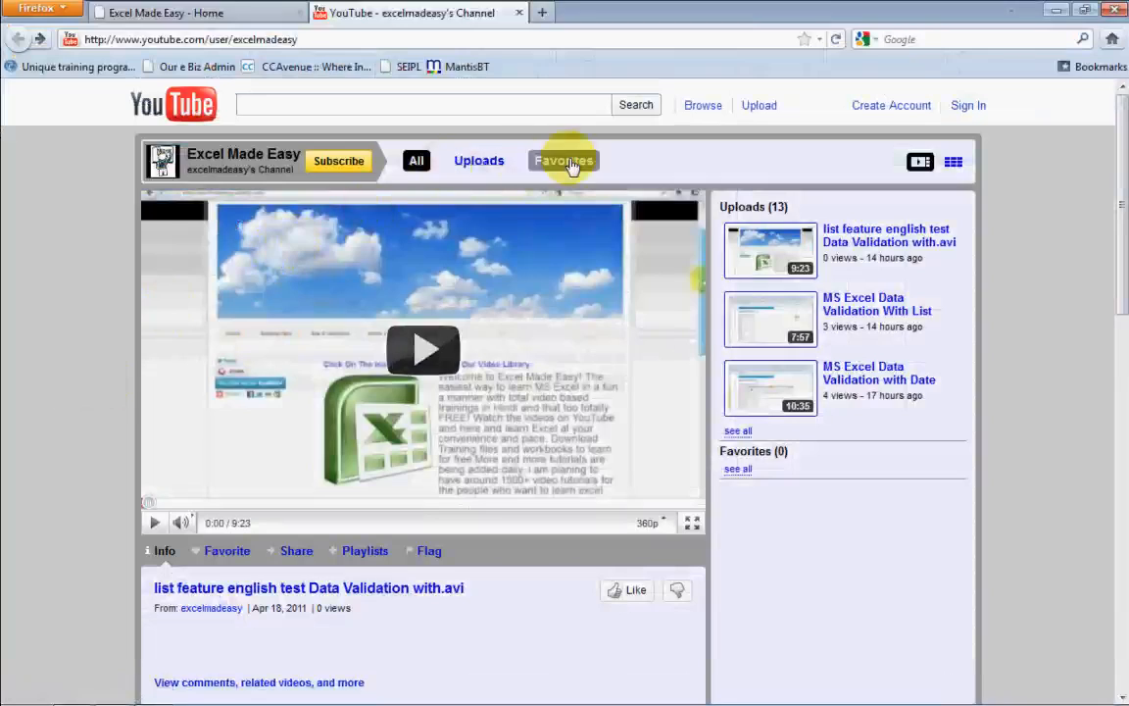
click(421, 165)
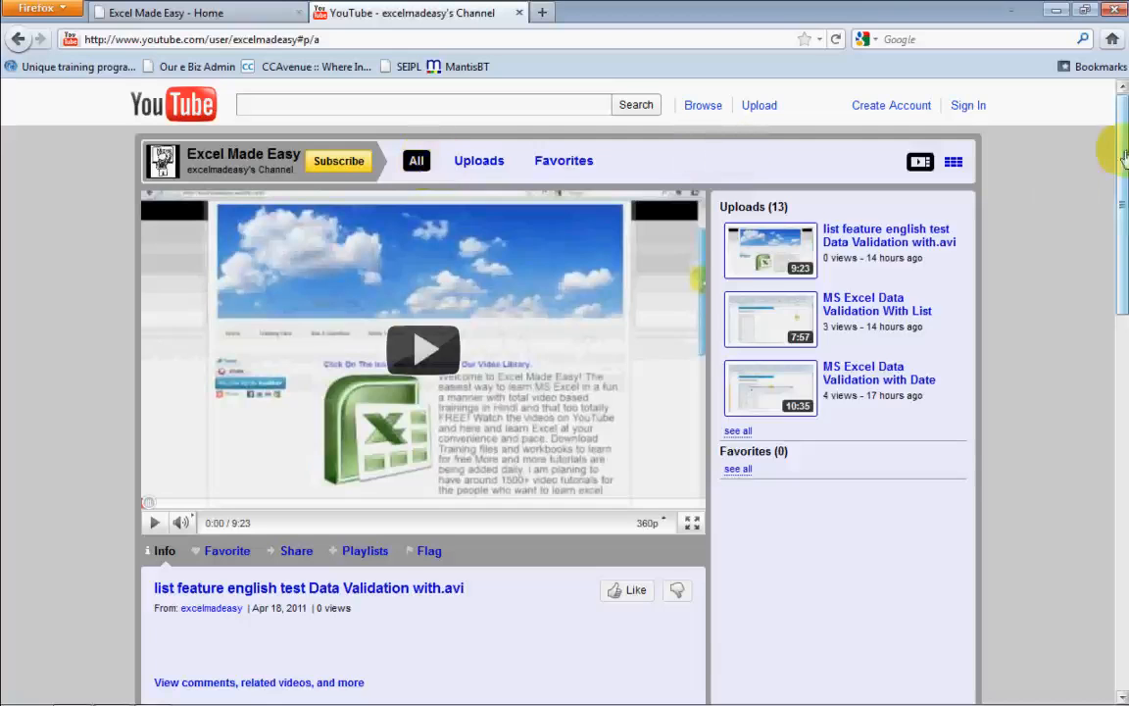
scroll(1124, 176, down, 1)
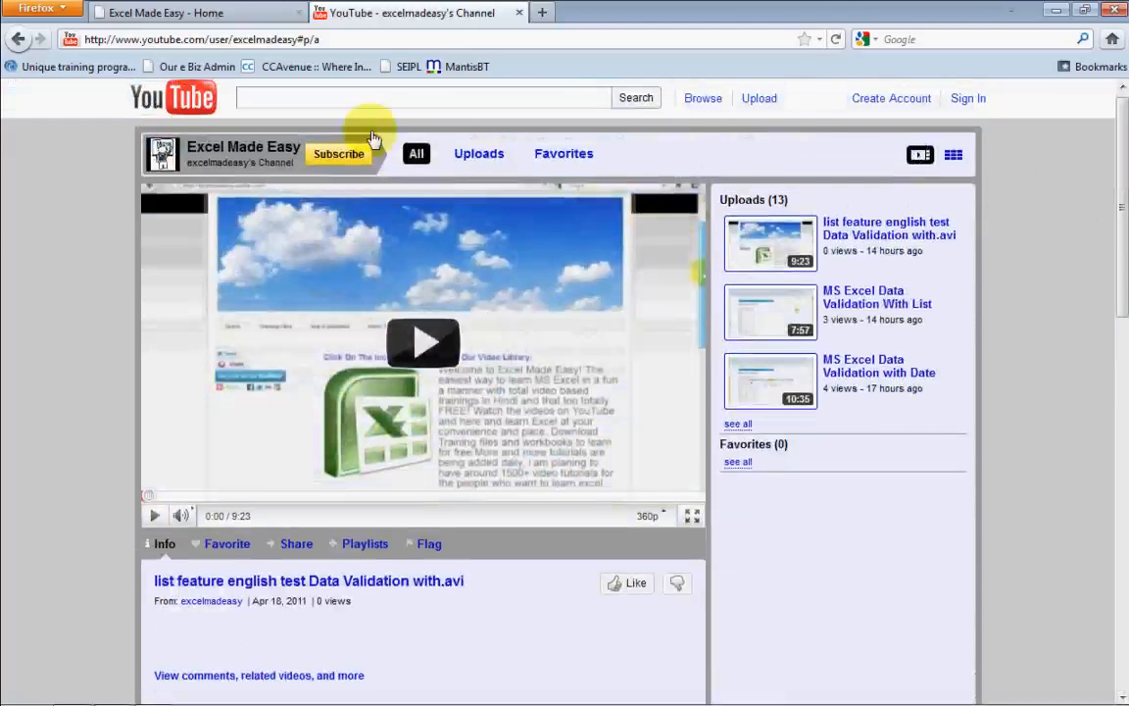
click(334, 155)
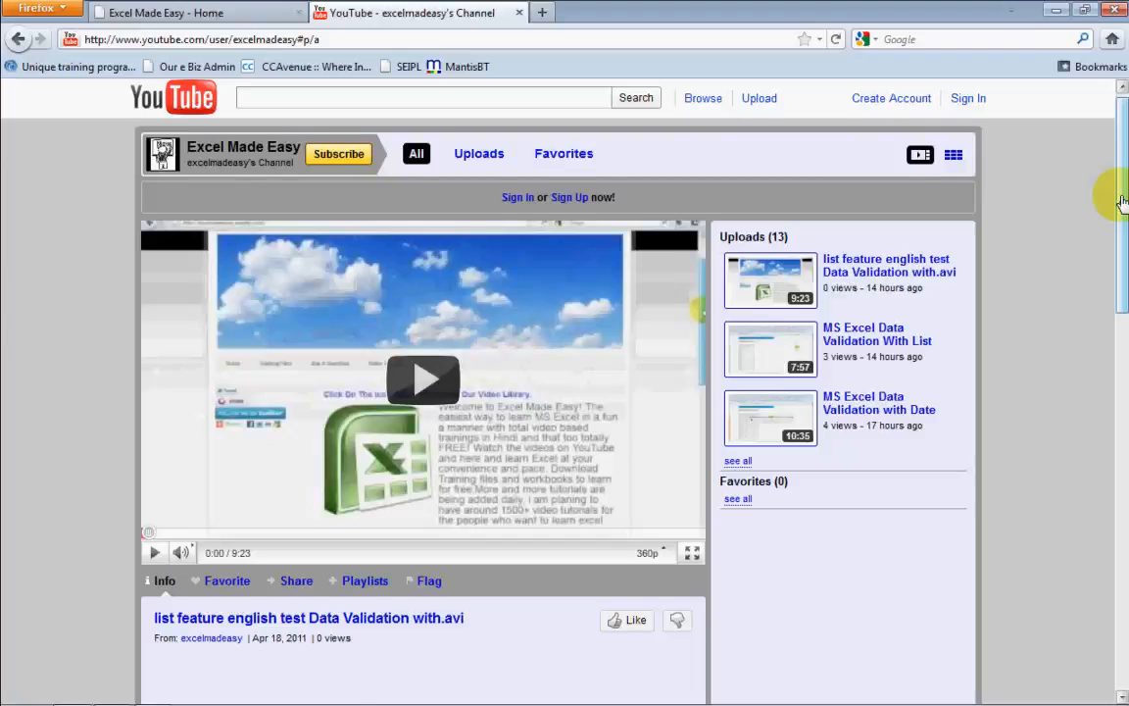
drag(1123, 201, 1125, 314)
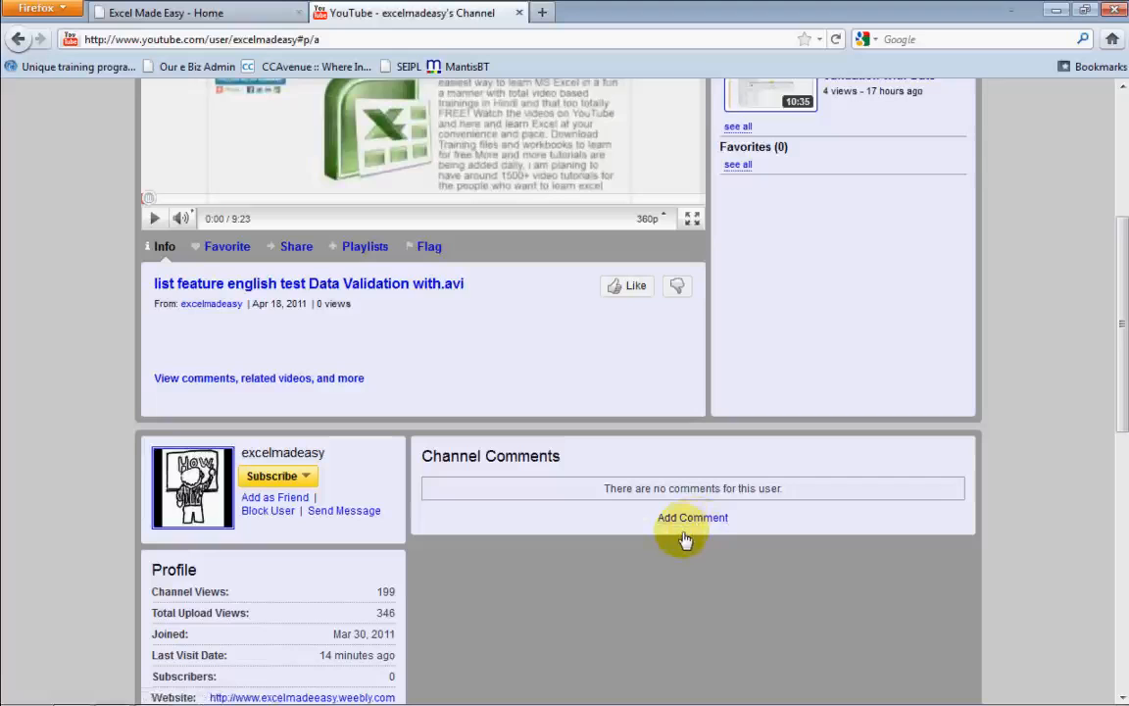
drag(1125, 338, 1123, 227)
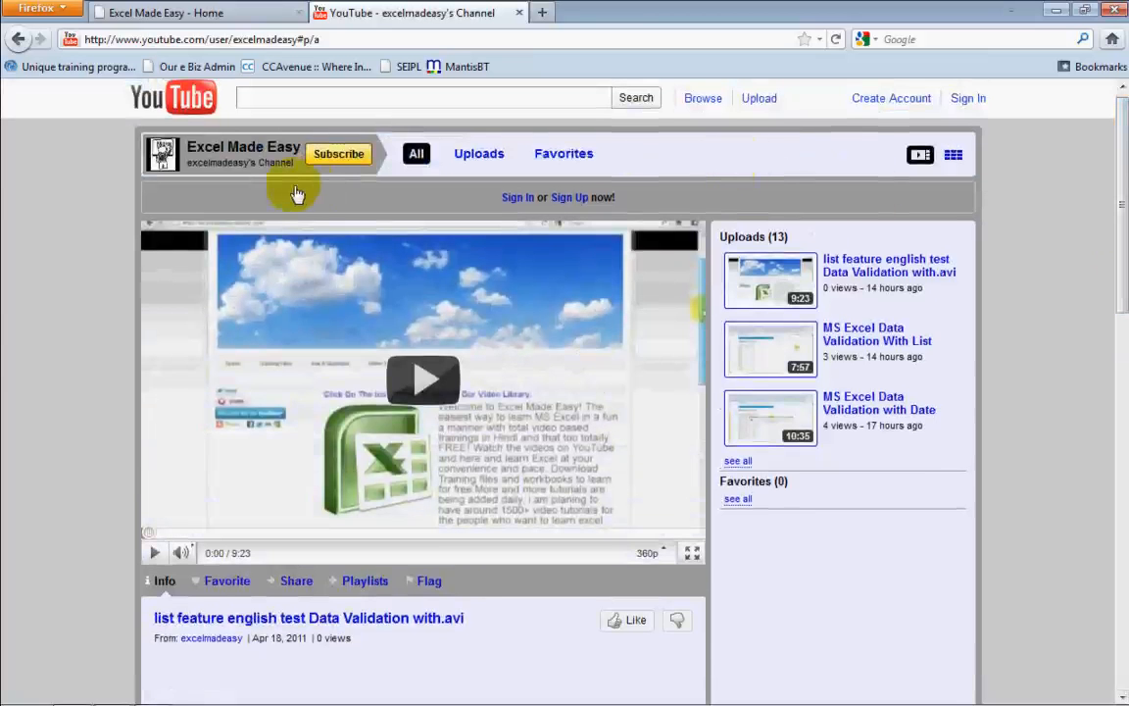
Step: Review the Excel Made Easy home page, including its navigation links, video library and Ask A Question sections
click(201, 13)
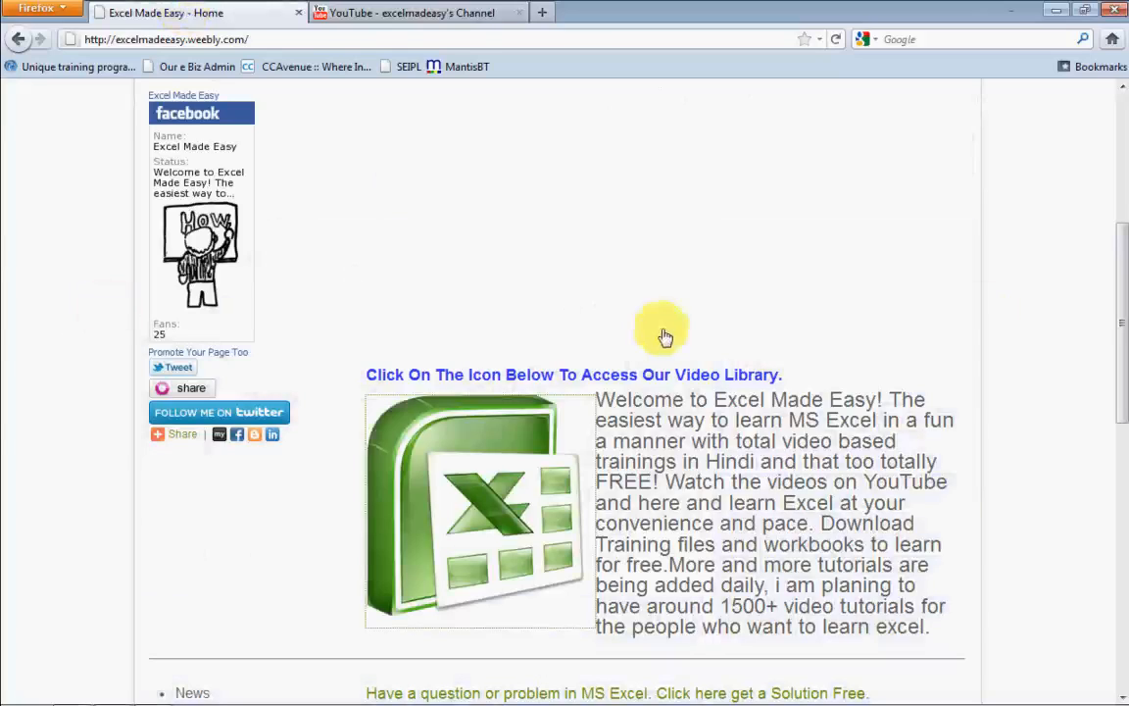
drag(1122, 322, 1125, 191)
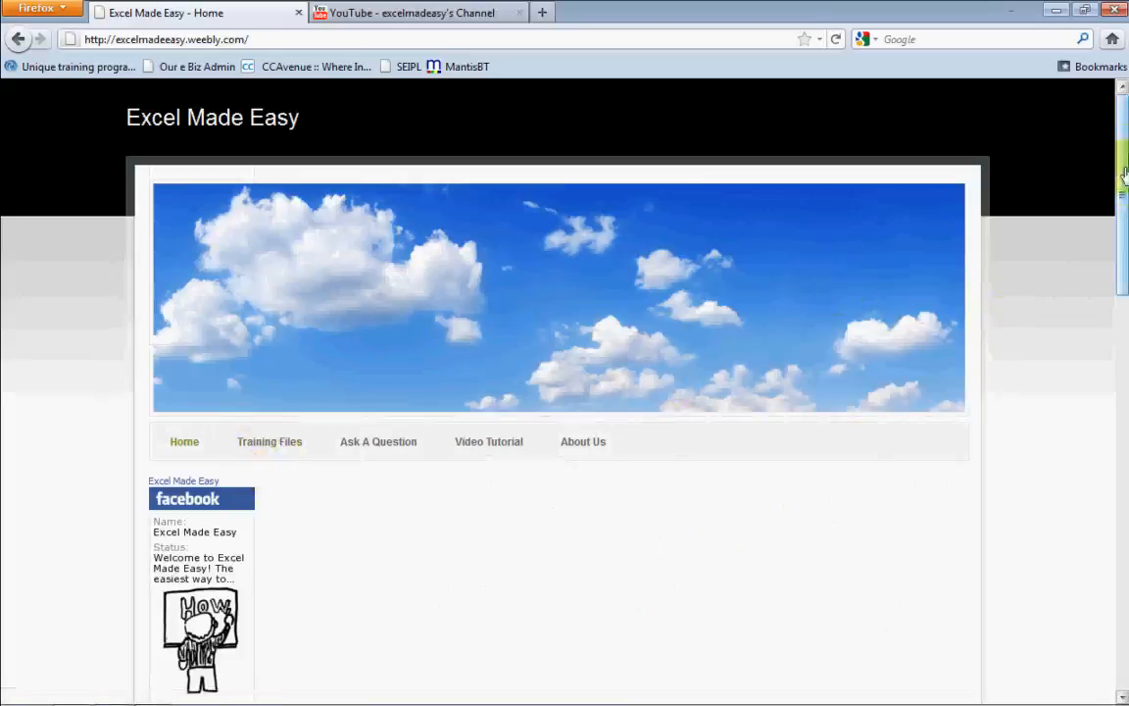
drag(1122, 173, 1123, 293)
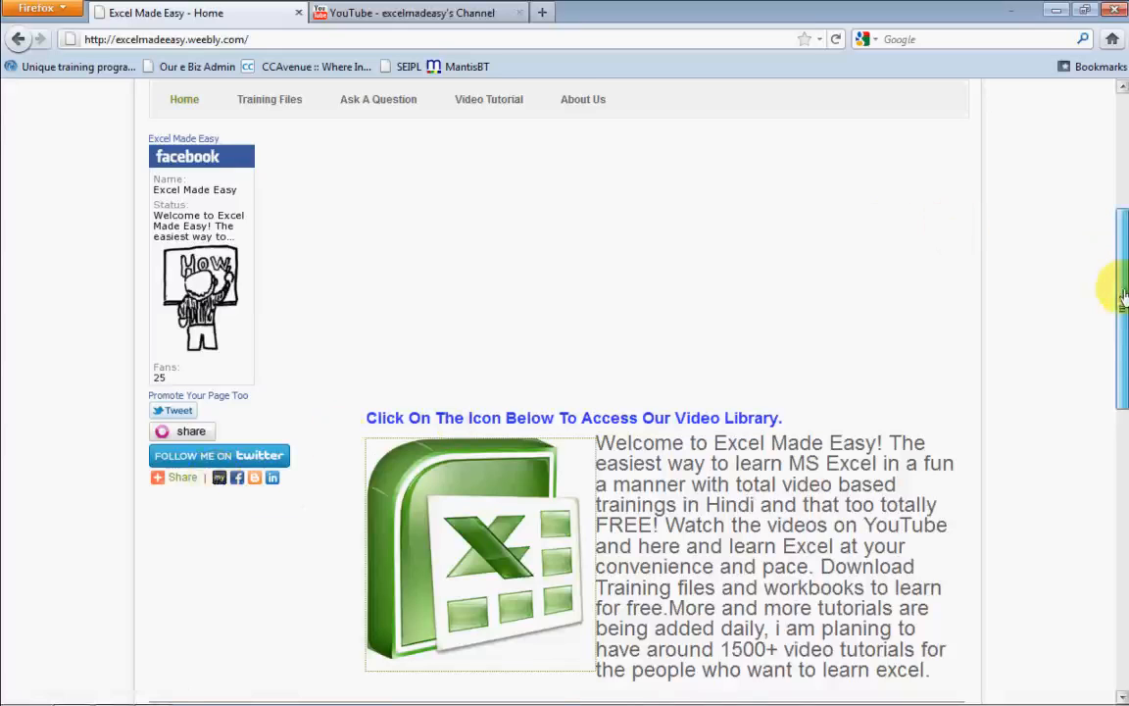
drag(1123, 294, 1109, 497)
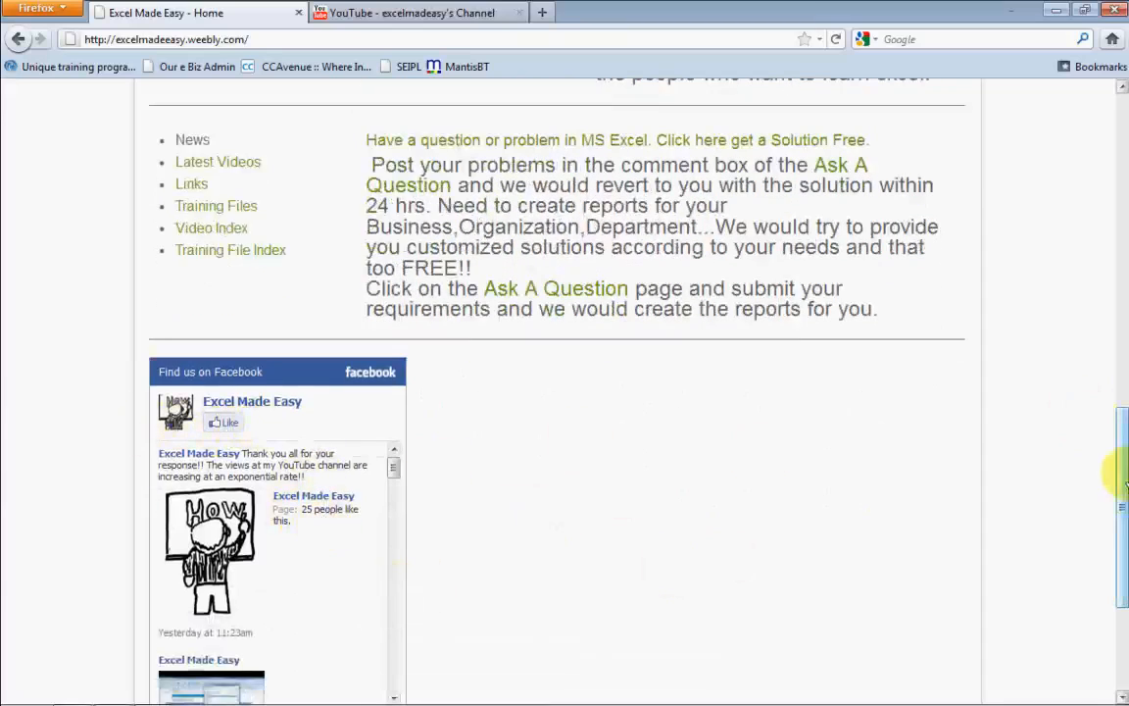
drag(1116, 504, 1112, 262)
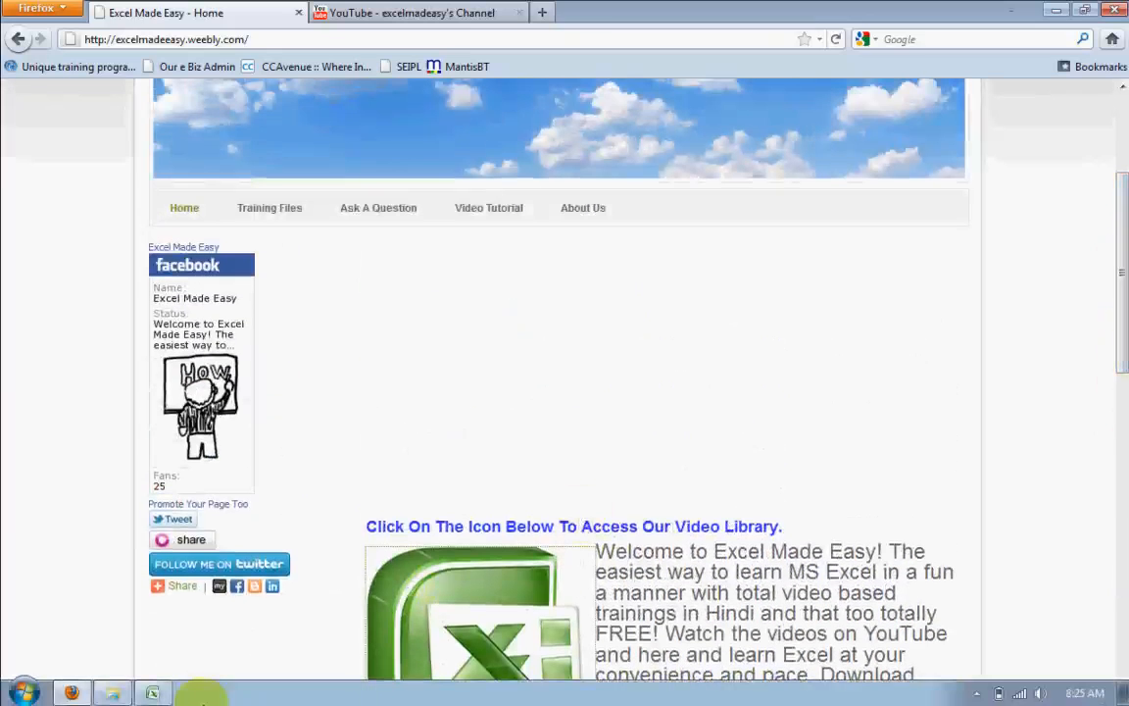
Step: Switch back to the Data Validation with Time workbook in Excel
click(153, 692)
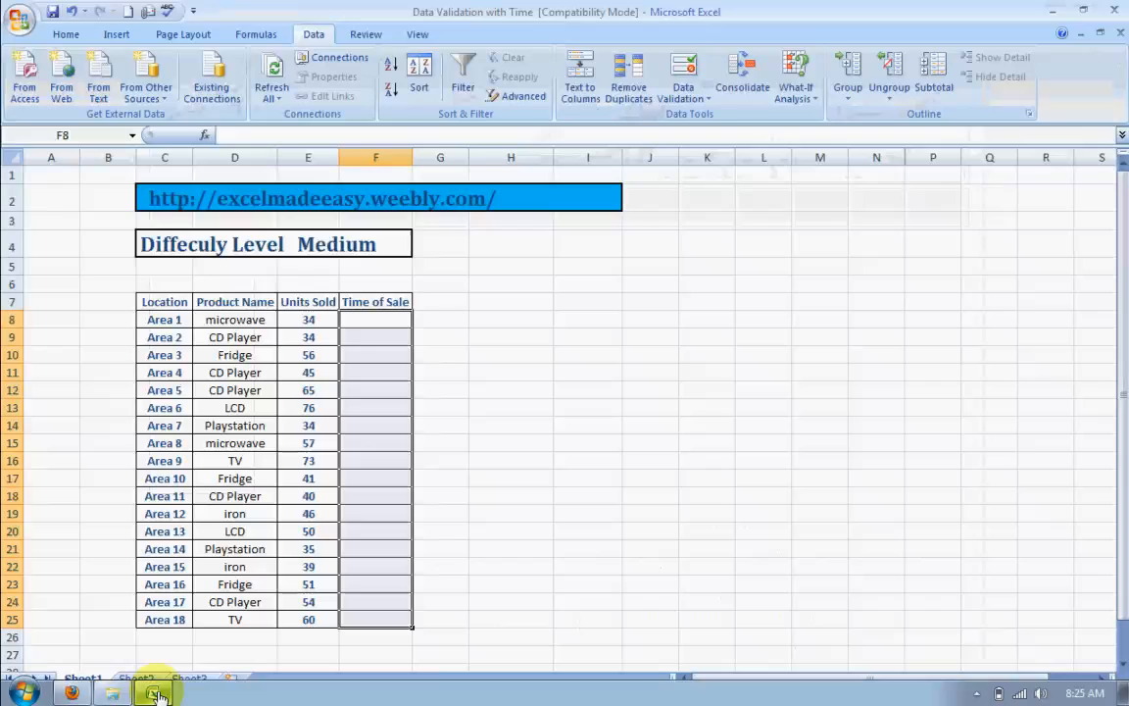
click(510, 435)
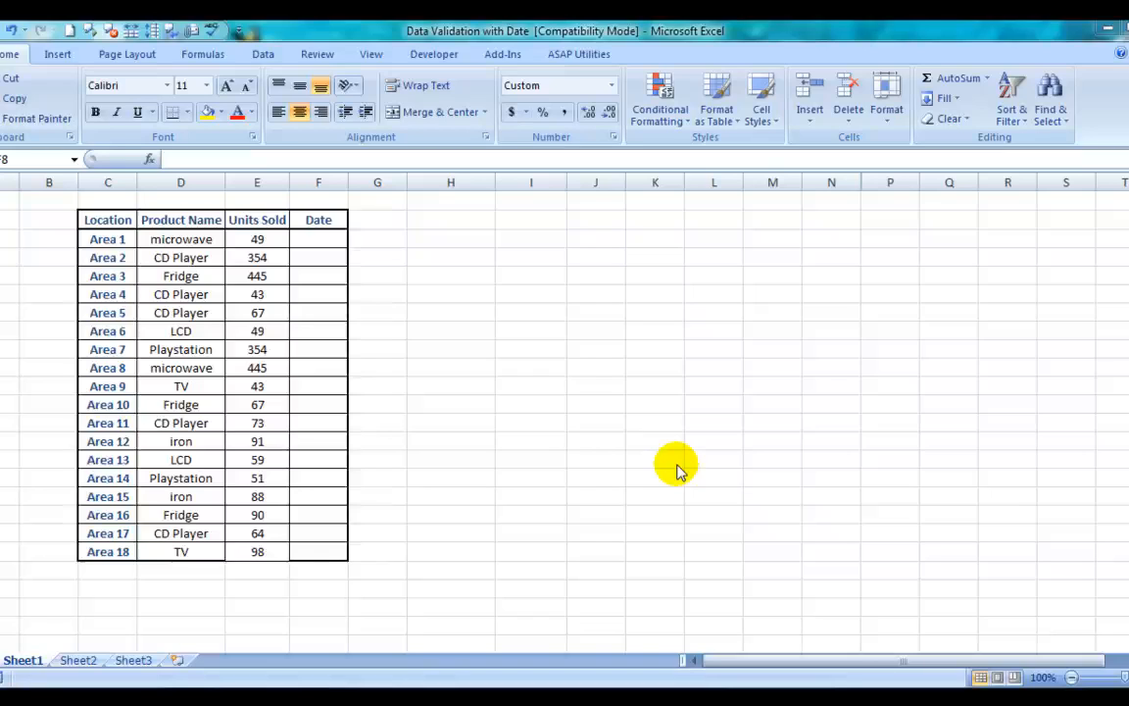
Step: Review the sales table in the Data Validation with Date workbook, moving down through the Units Sold column
click(495, 299)
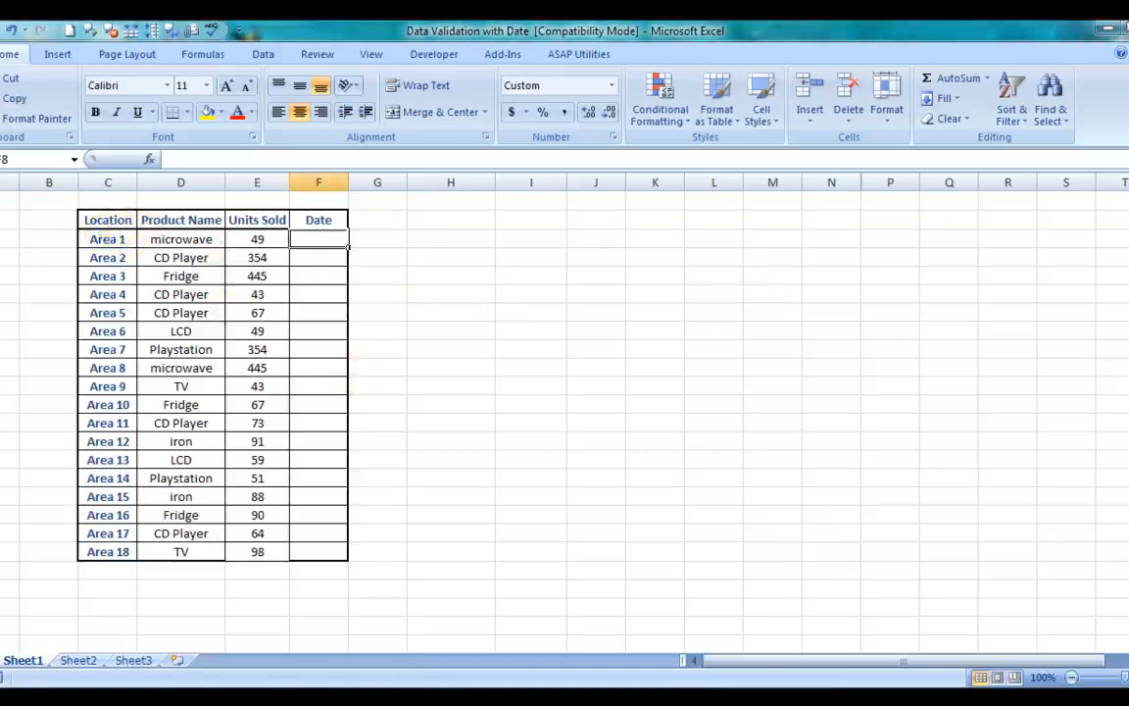
scroll(761, 316, up, 2)
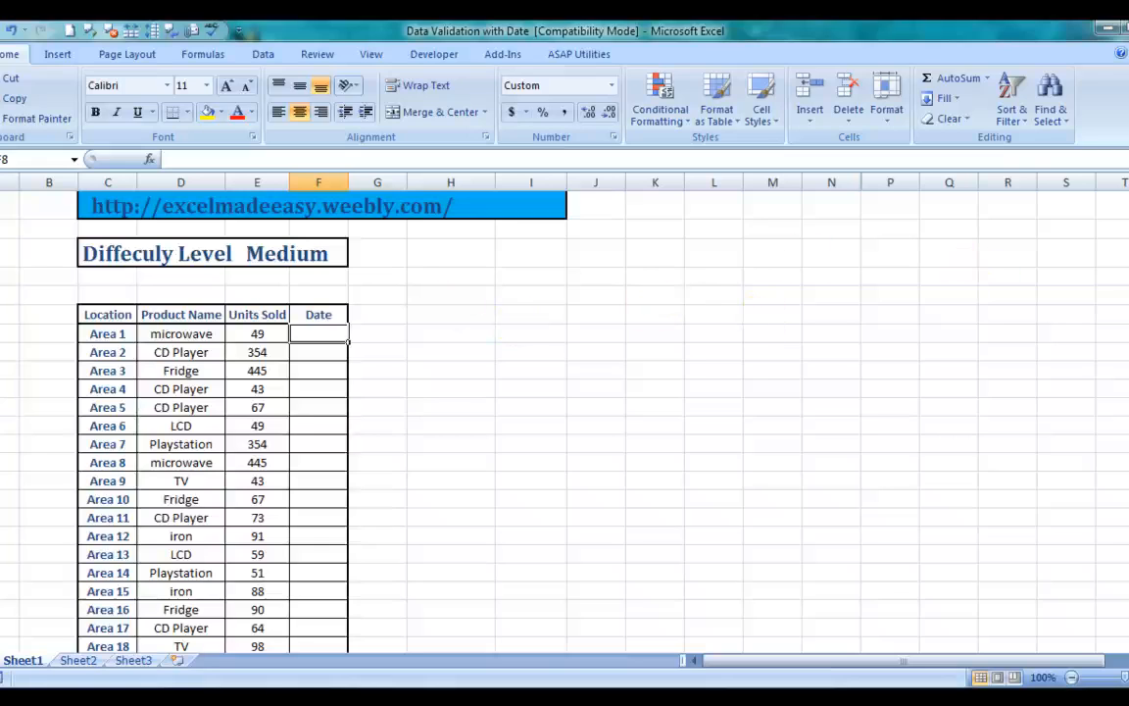
scroll(1121, 280, down, 1)
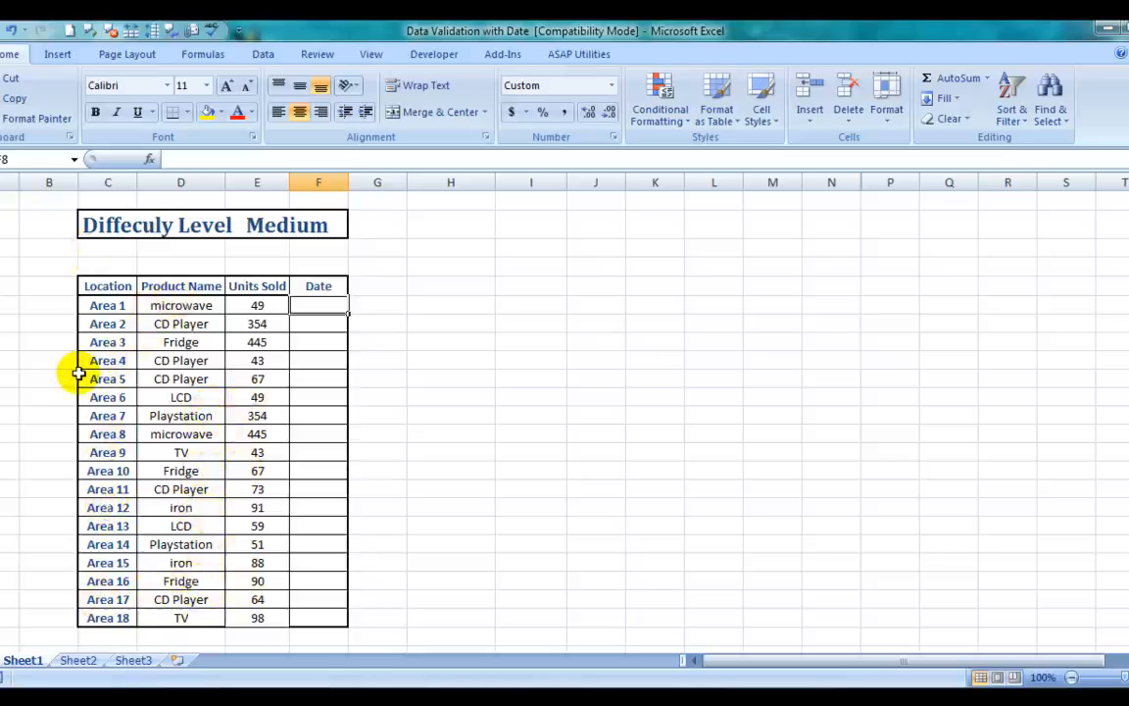
click(258, 316)
key(Down)
key(Down)
key(Down)
key(Down)
key(Down)
key(Down)
key(Down)
key(Down)
key(Down)
key(Down)
key(Down)
key(Down)
key(Down)
key(Down)
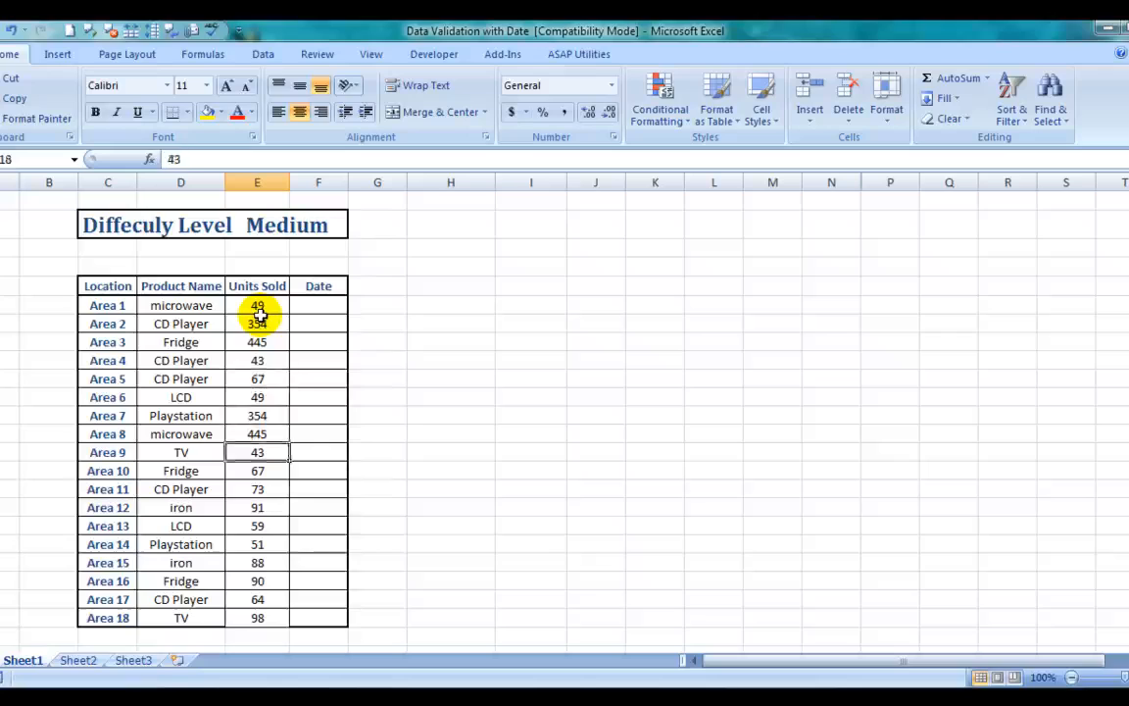
click(311, 304)
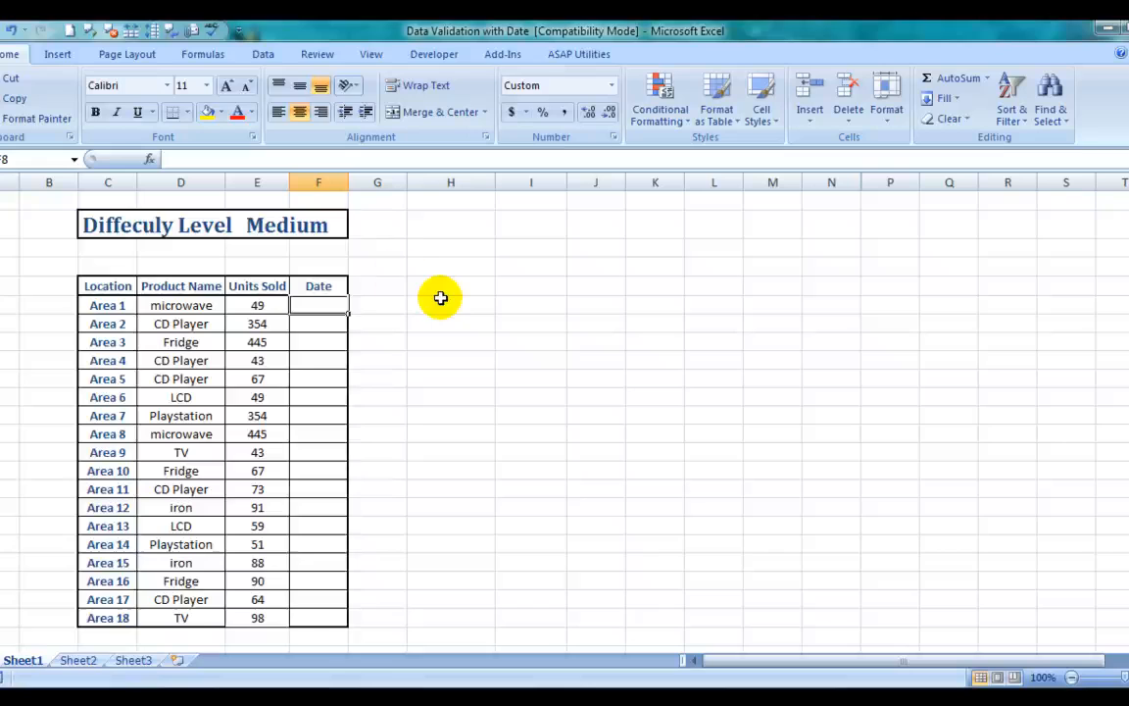
click(265, 55)
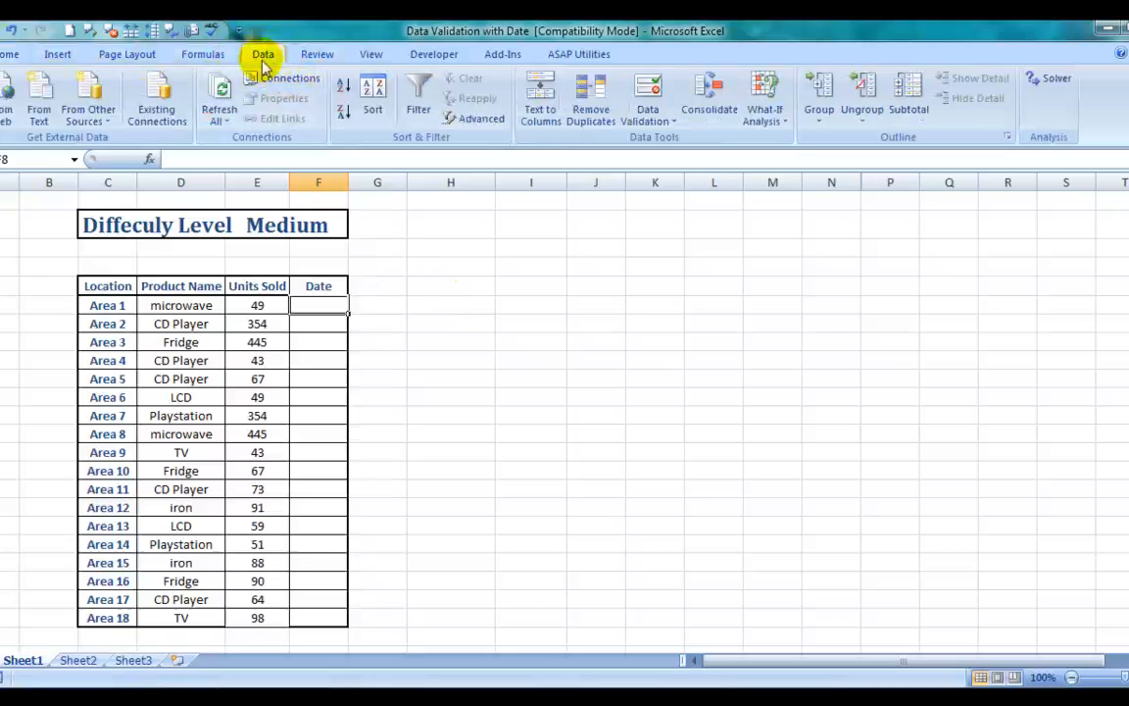
click(656, 118)
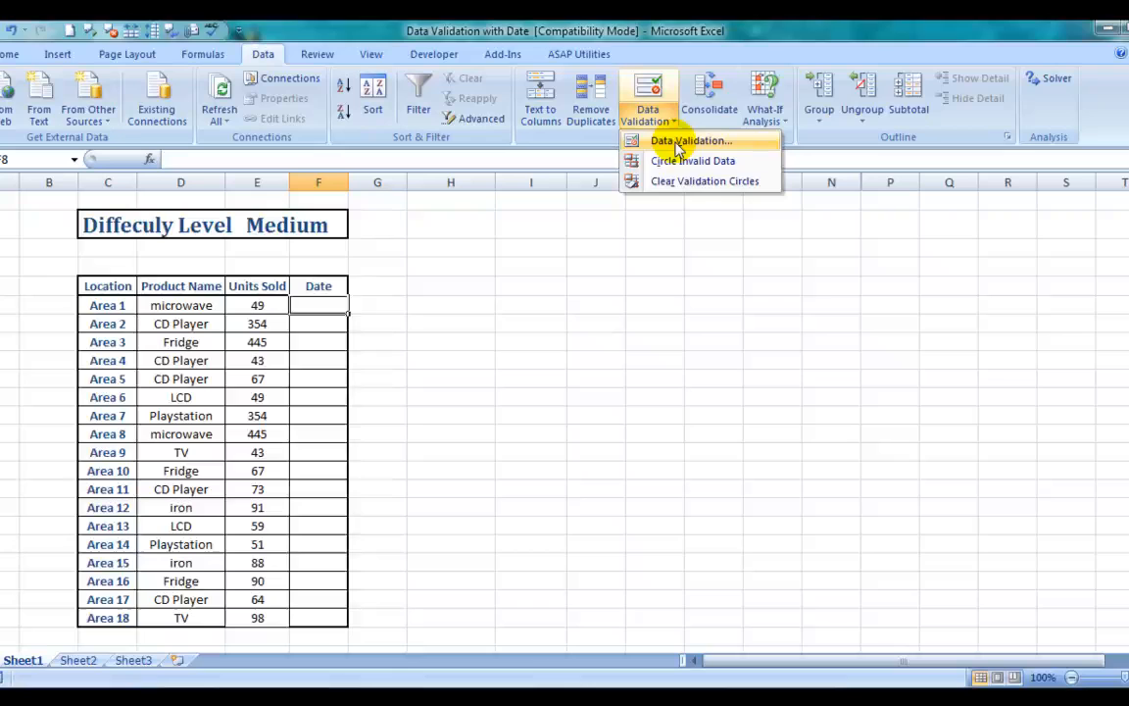
click(673, 140)
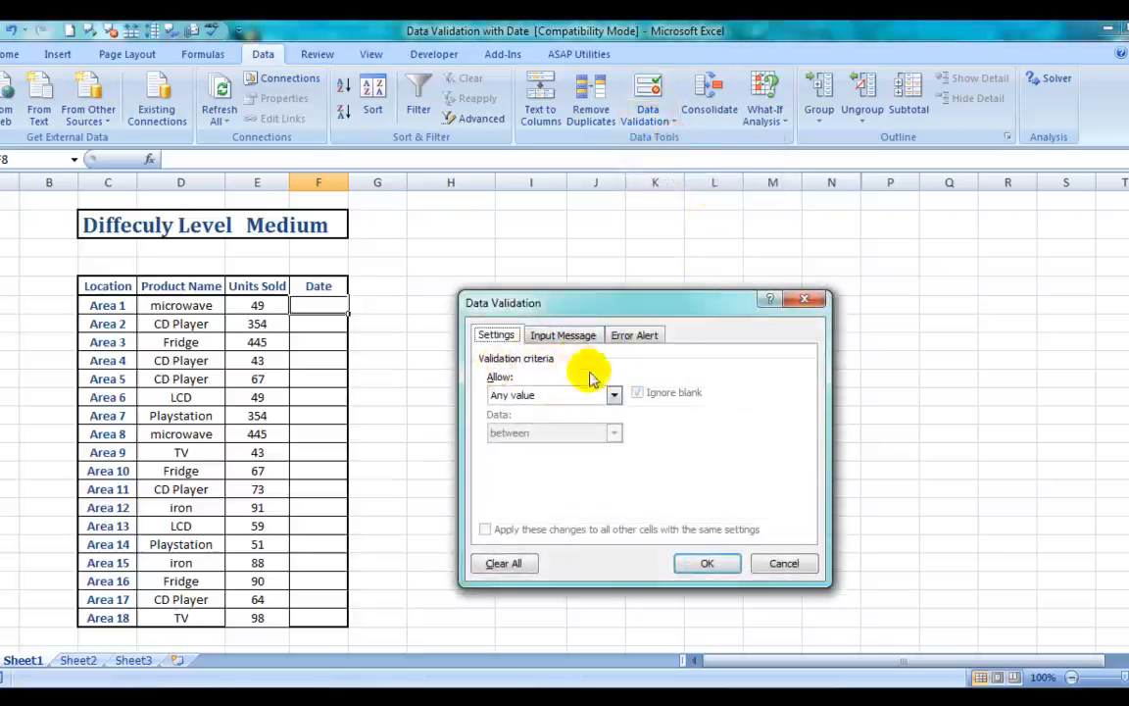
click(804, 298)
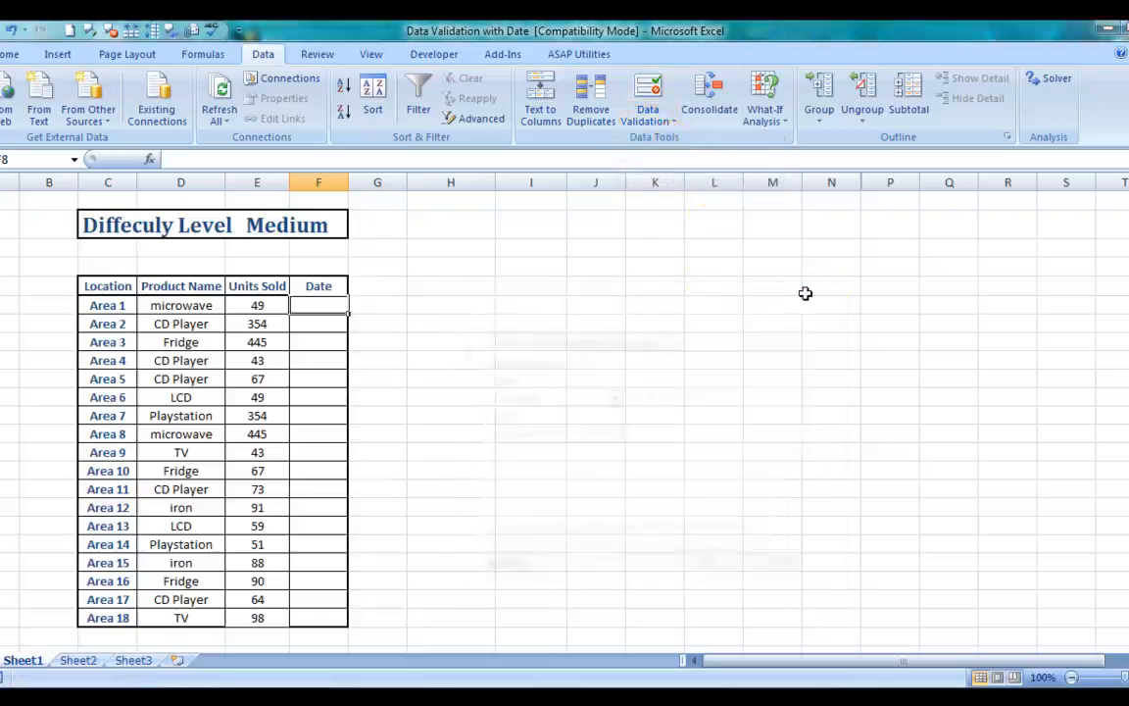
click(592, 323)
key(Left)
key(Left)
key(Left)
key(Left)
key(Up)
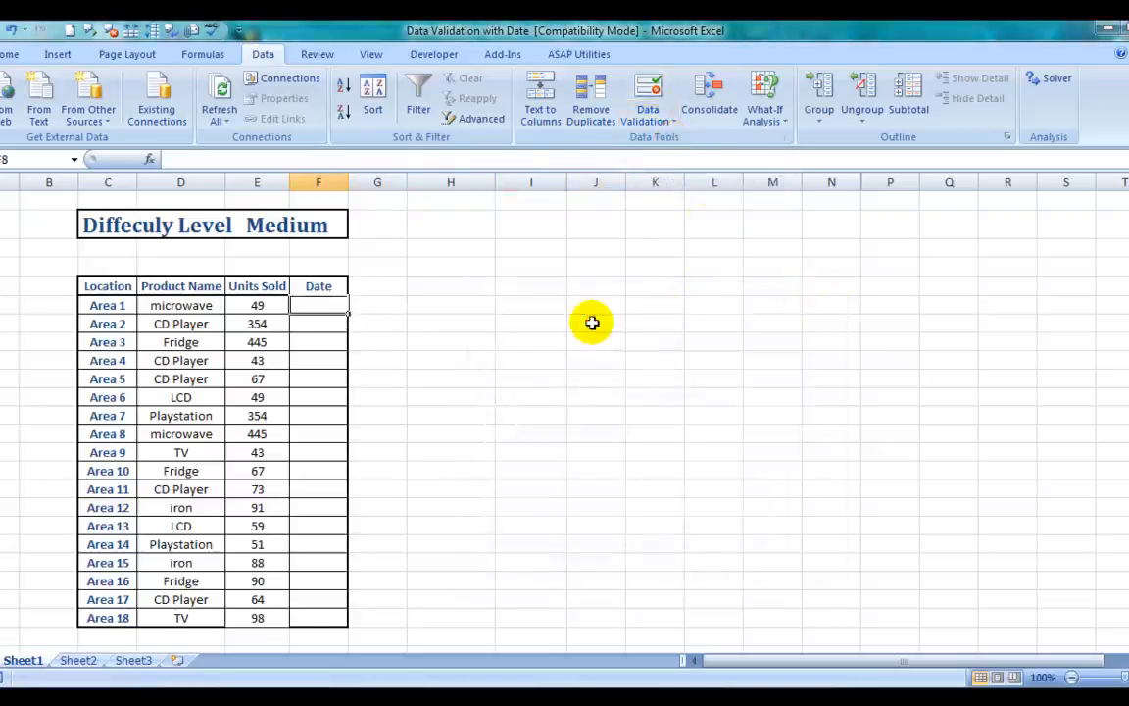
click(335, 324)
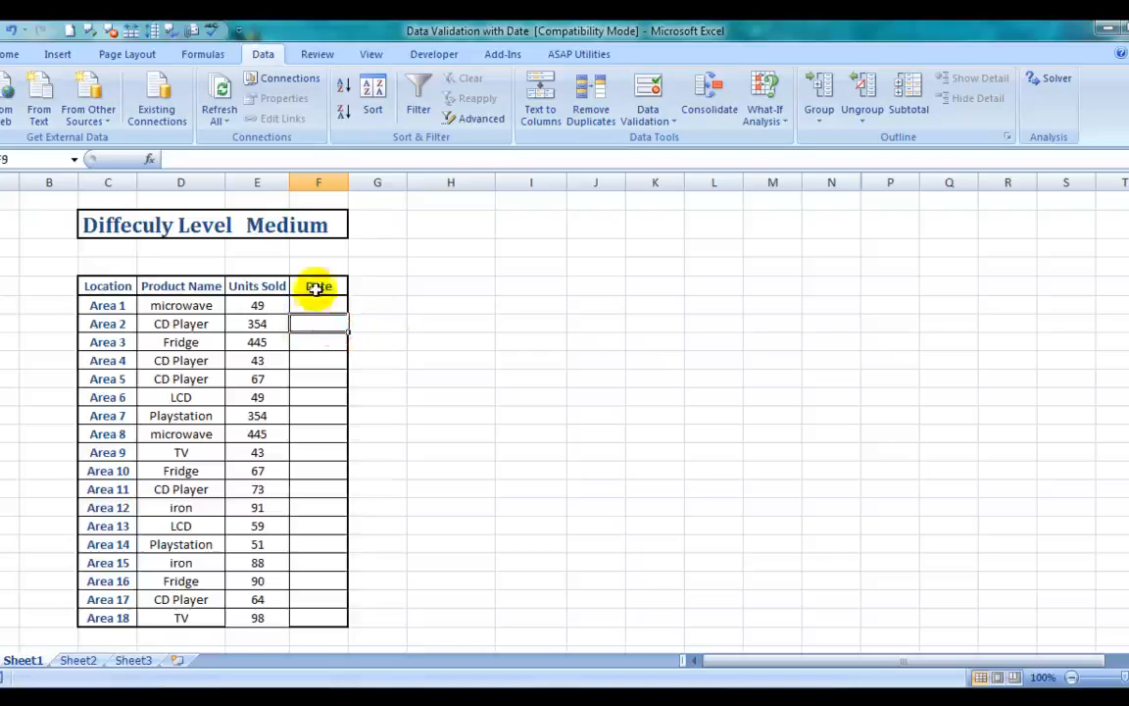
Step: Select the Date cells F8 through F25 in the sales table
click(316, 300)
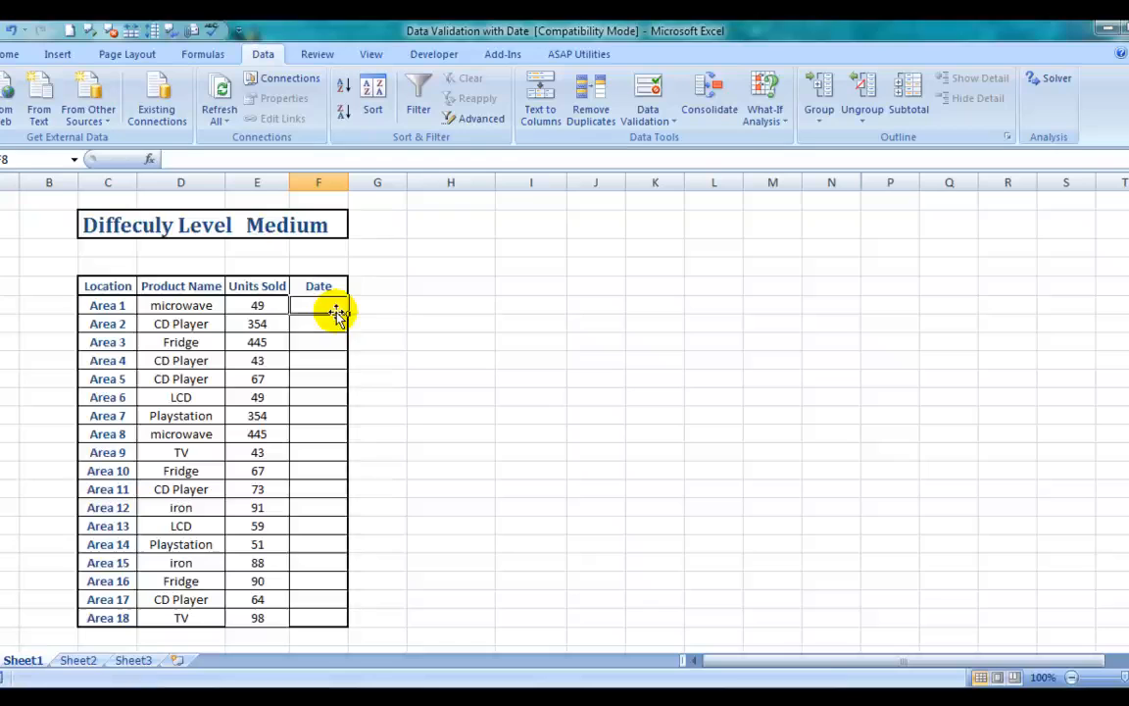
key(shift+Down)
key(shift+Down)
key(shift+Down)
key(shift+Down)
key(shift+Down)
key(shift+Down)
key(shift+Down)
key(shift+Down)
key(shift+Down)
key(shift+Down)
key(shift+Down)
key(shift+Down)
key(shift+Down)
key(shift+Down)
key(shift+Down)
key(shift+Down)
key(shift+Down)
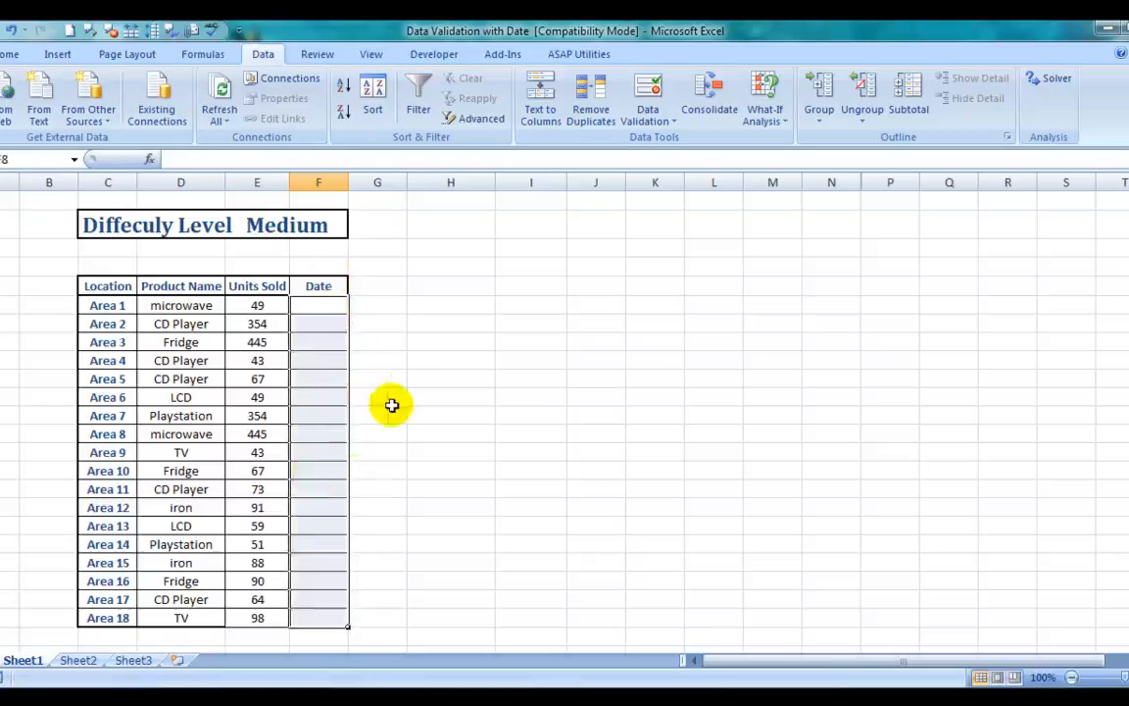
Step: Start a data validation rule on cell F8, the Area 1 date, that allows only Date values
click(411, 382)
key(Left)
key(Up)
key(Up)
key(Up)
key(Left)
key(Up)
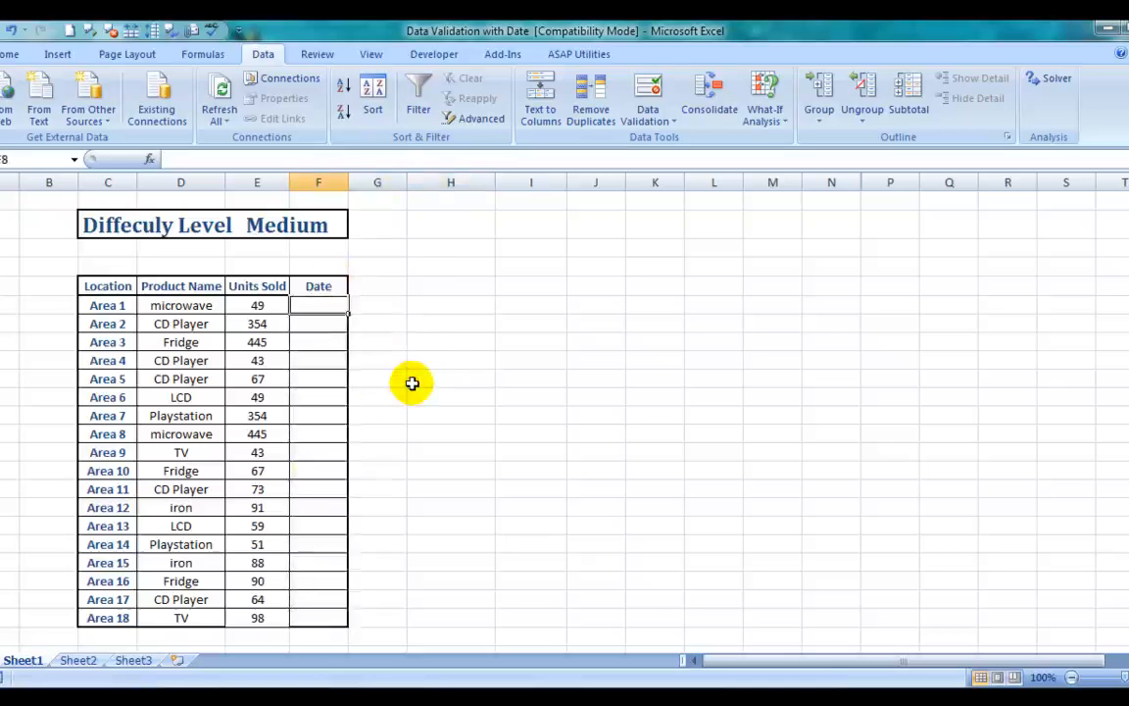
click(332, 310)
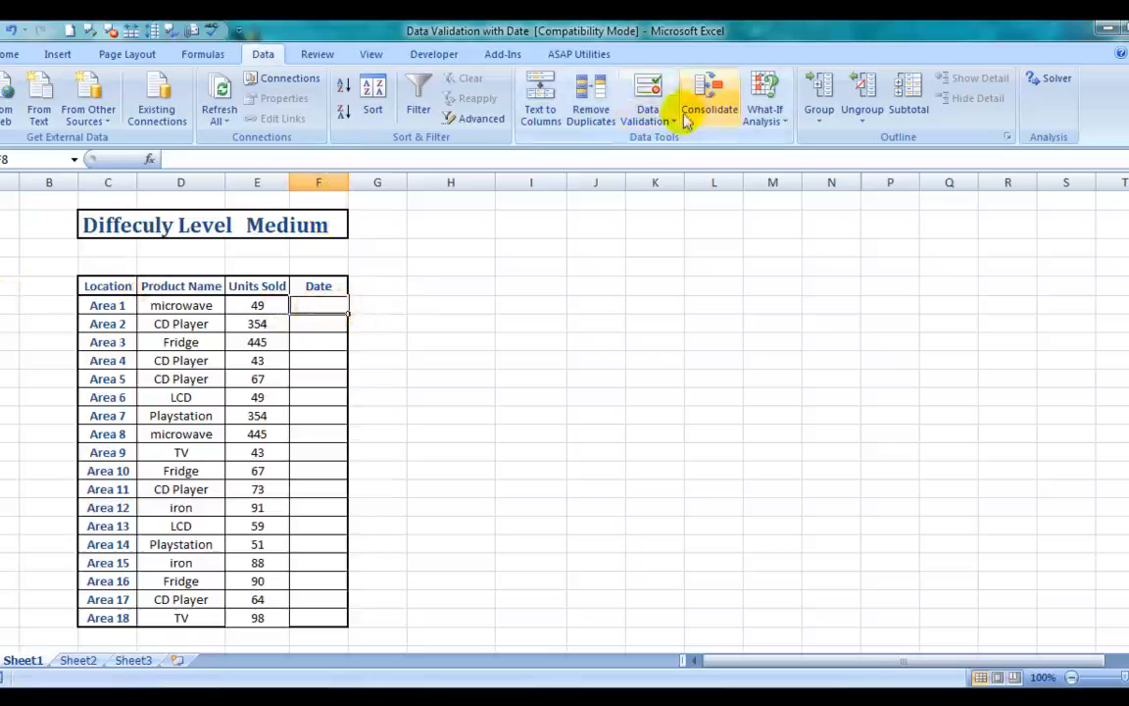
click(647, 118)
click(671, 140)
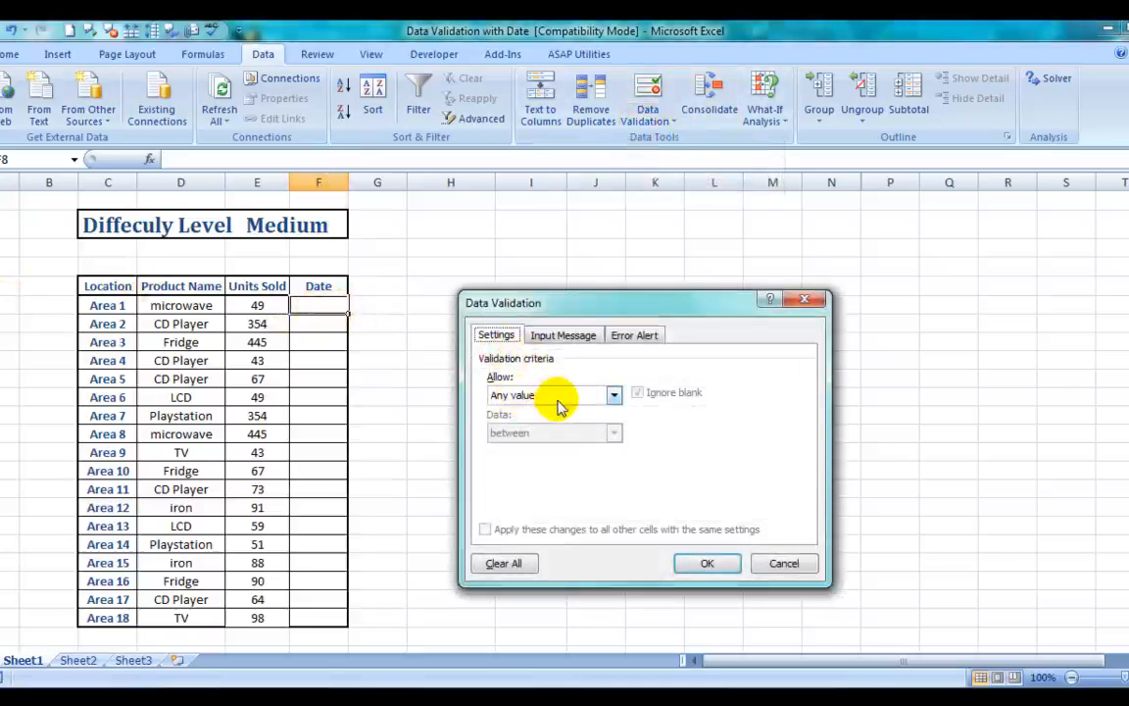
click(612, 395)
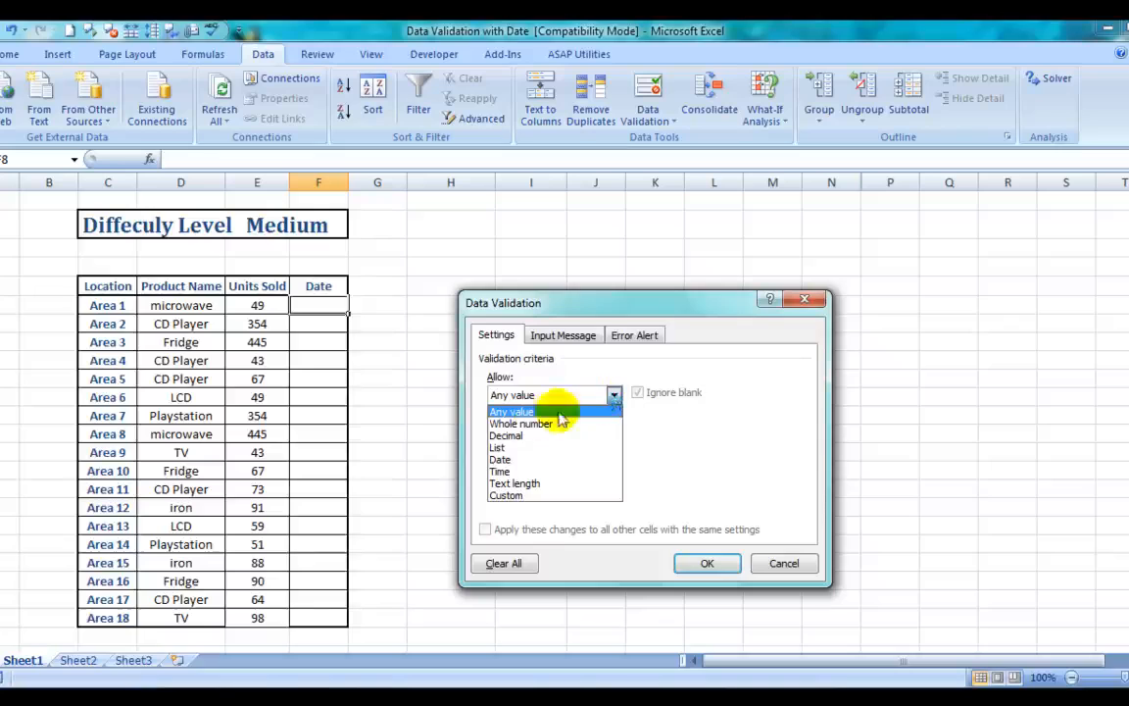
click(508, 460)
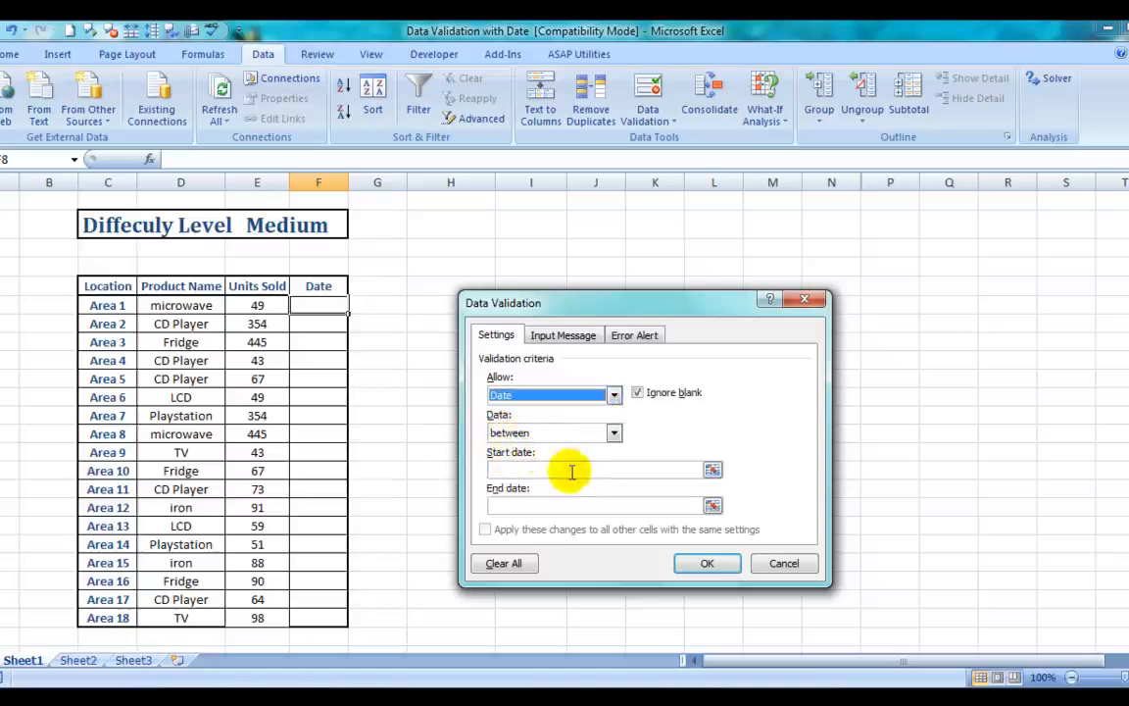
Step: Try using cell I6 as the start date of the rule, and clear the reference
click(529, 472)
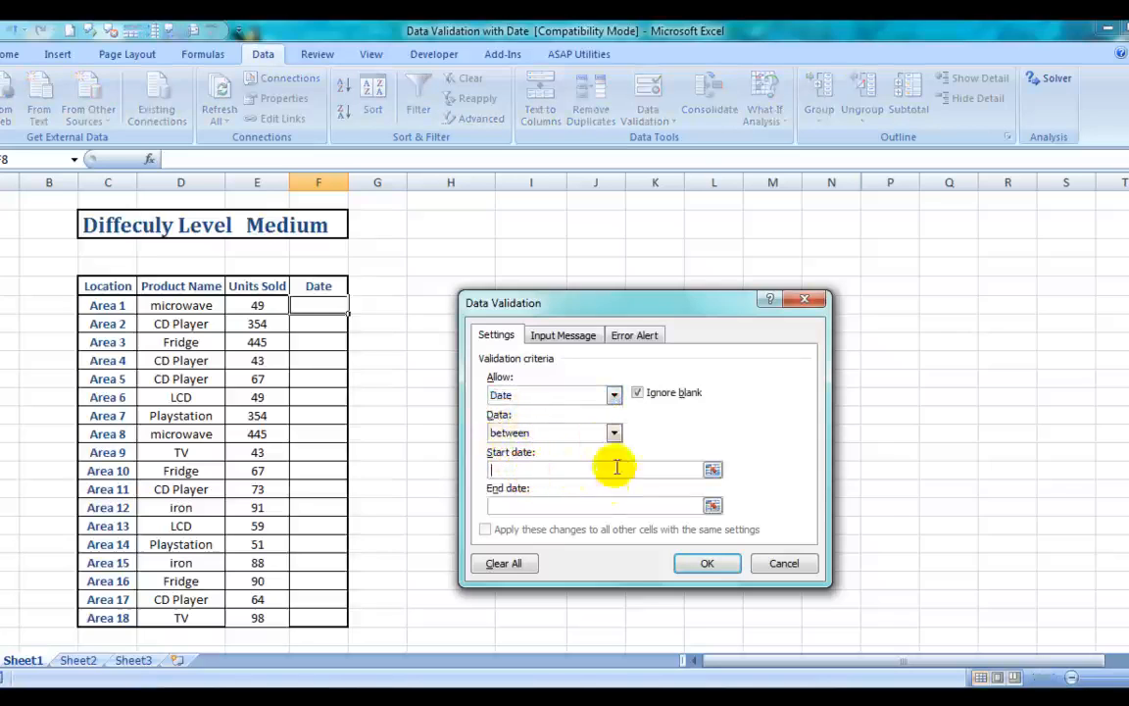
click(511, 468)
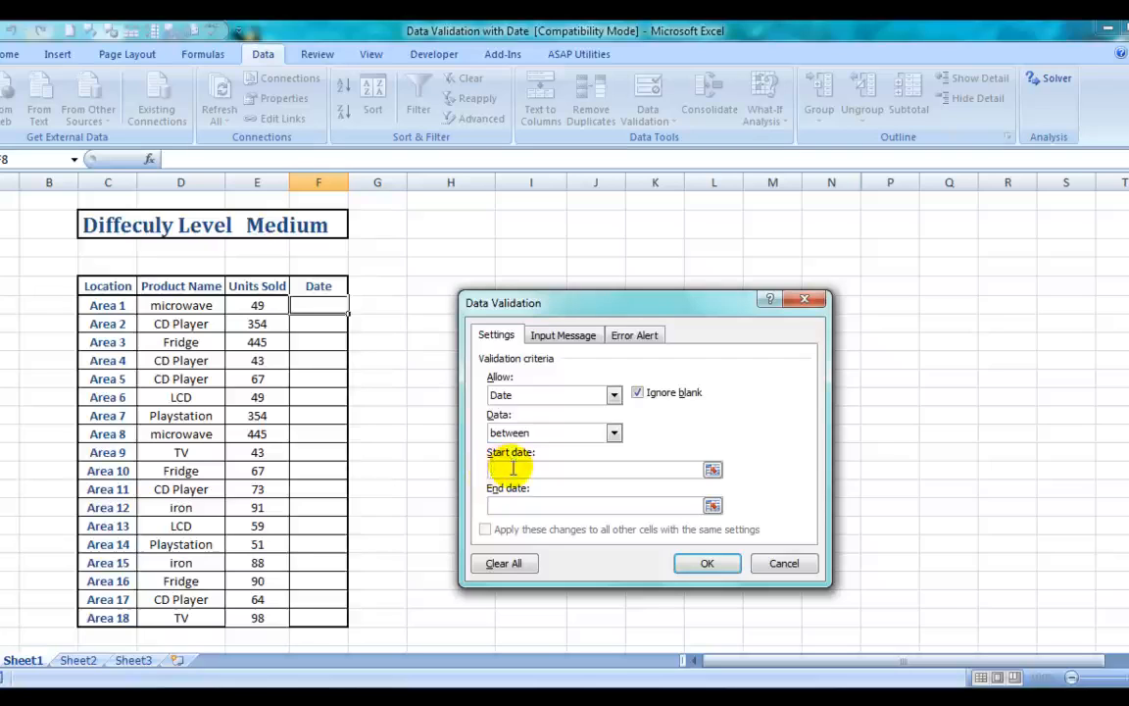
click(713, 472)
click(530, 268)
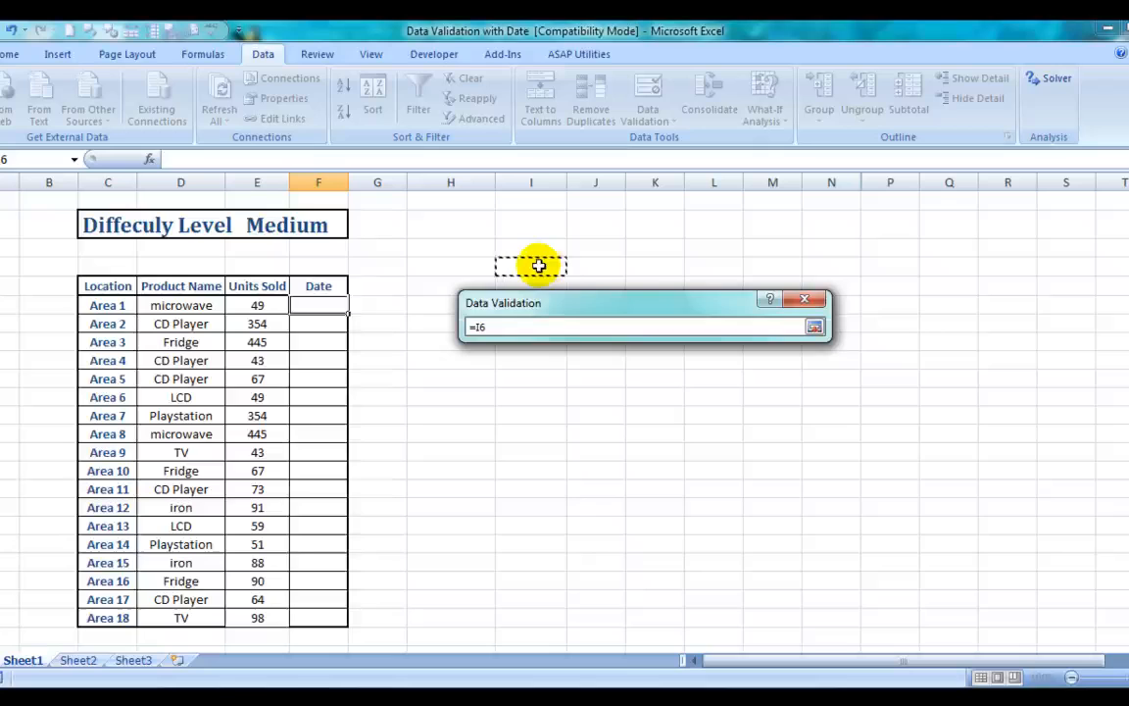
click(806, 301)
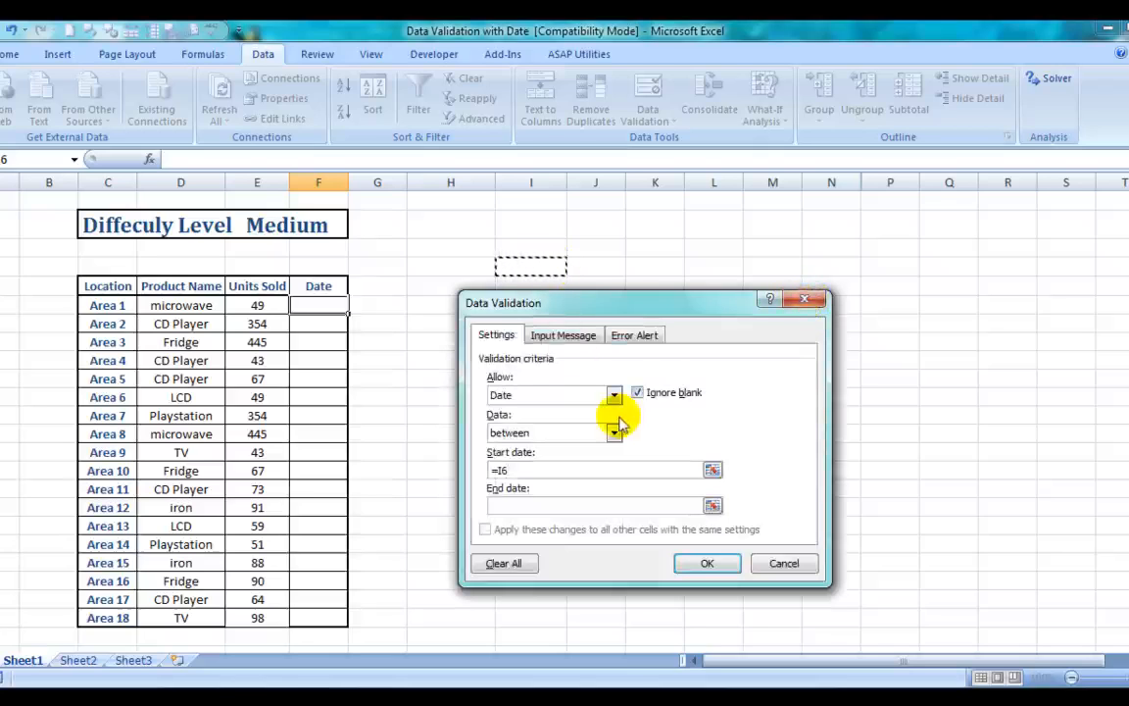
click(550, 465)
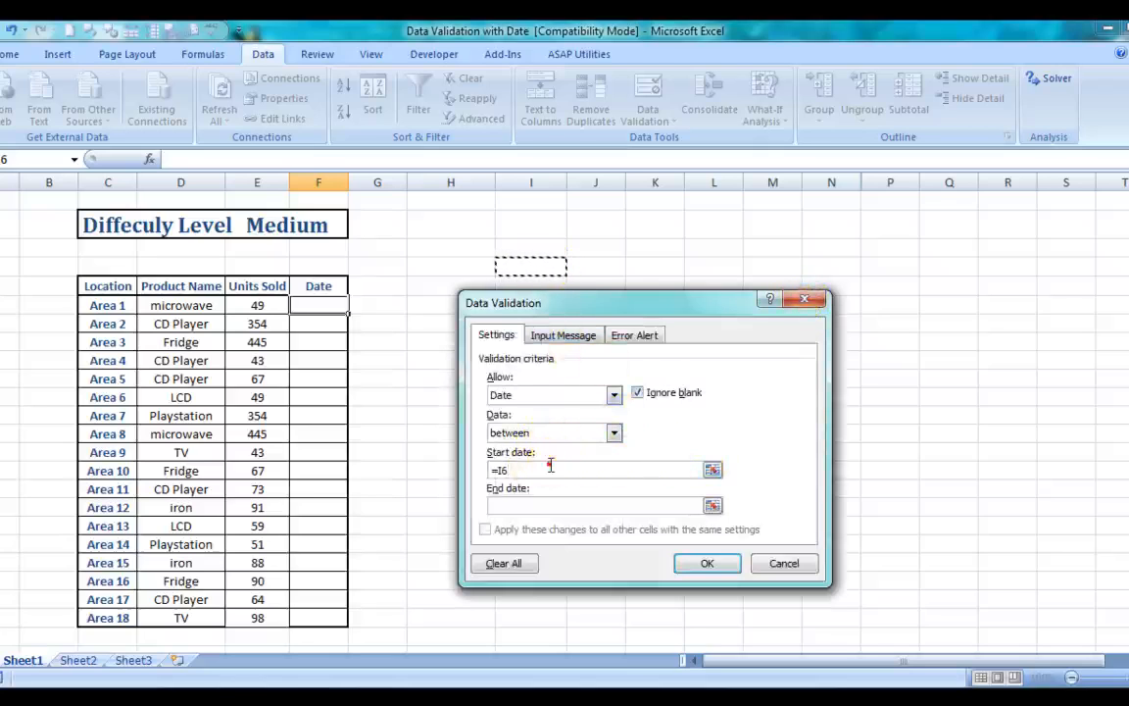
key(BackSpace)
key(BackSpace)
key(BackSpace)
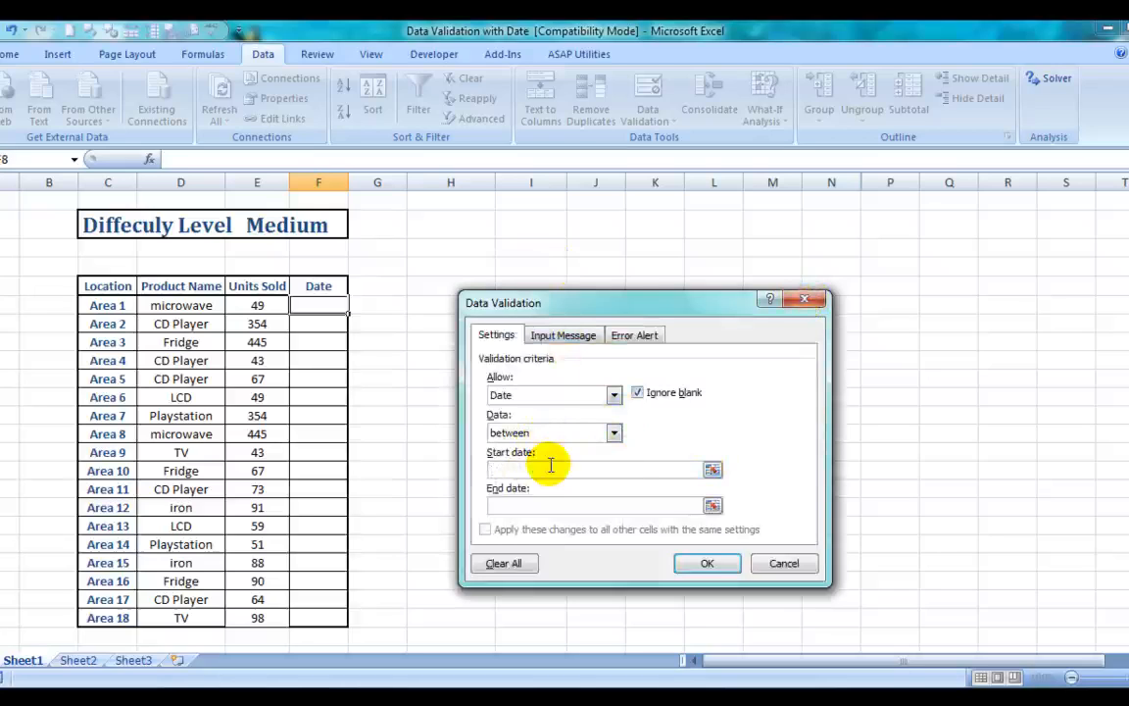
Step: Try applying the rule with a start date of 12/1/2011 and an end date of 12/14/2011
text(12/)
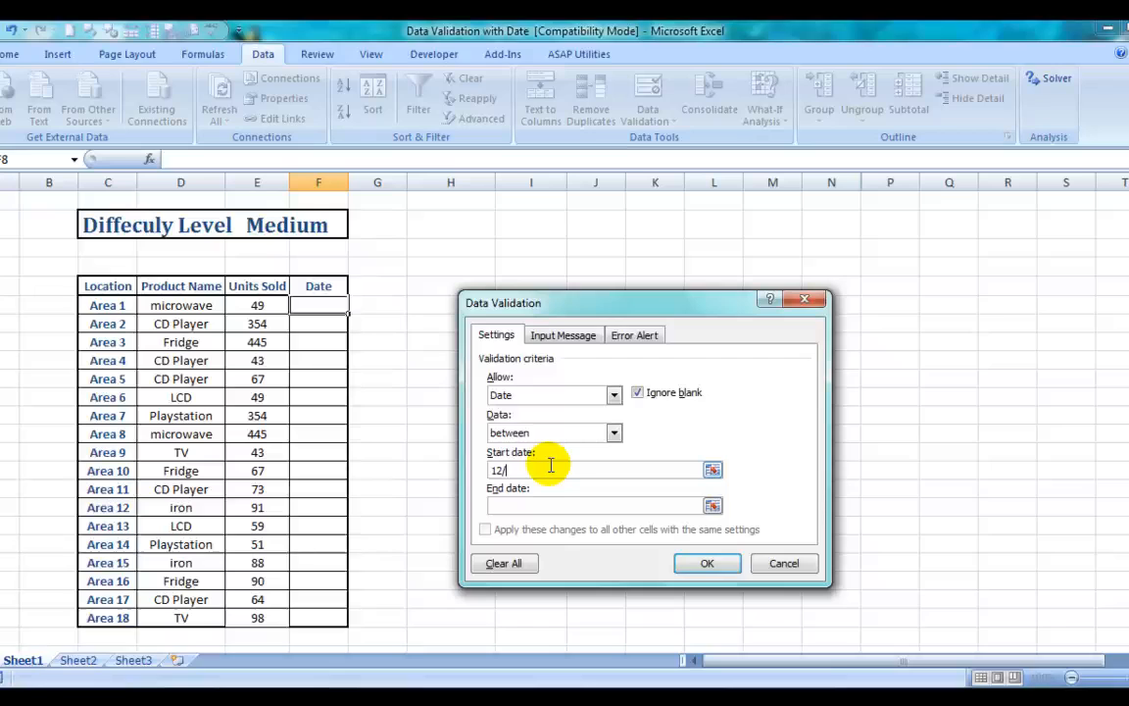
text(1/2011)
click(505, 504)
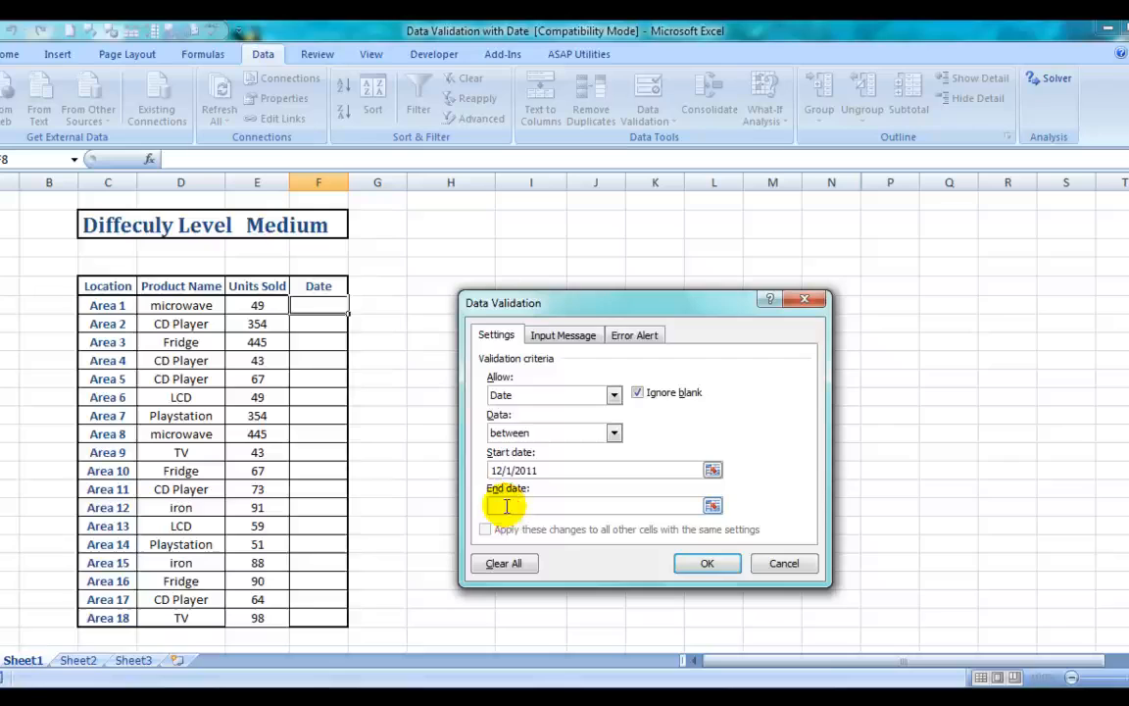
text(12/14/2100)
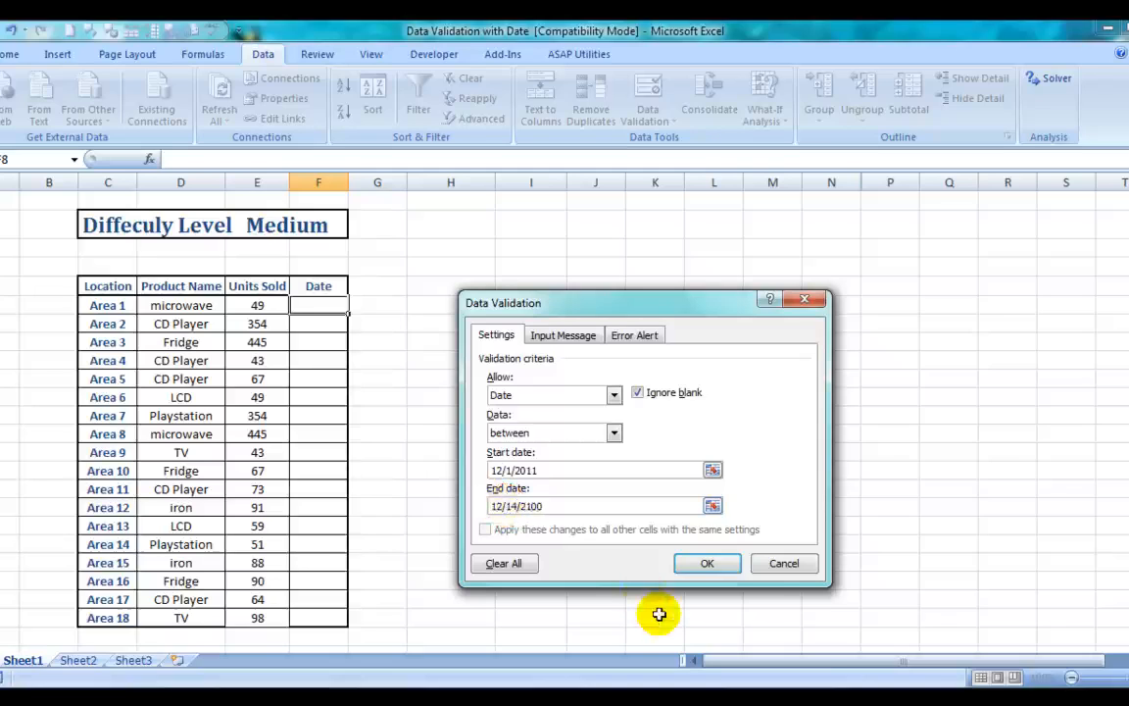
key(BackSpace)
key(BackSpace)
key(BackSpace)
text(011)
click(702, 566)
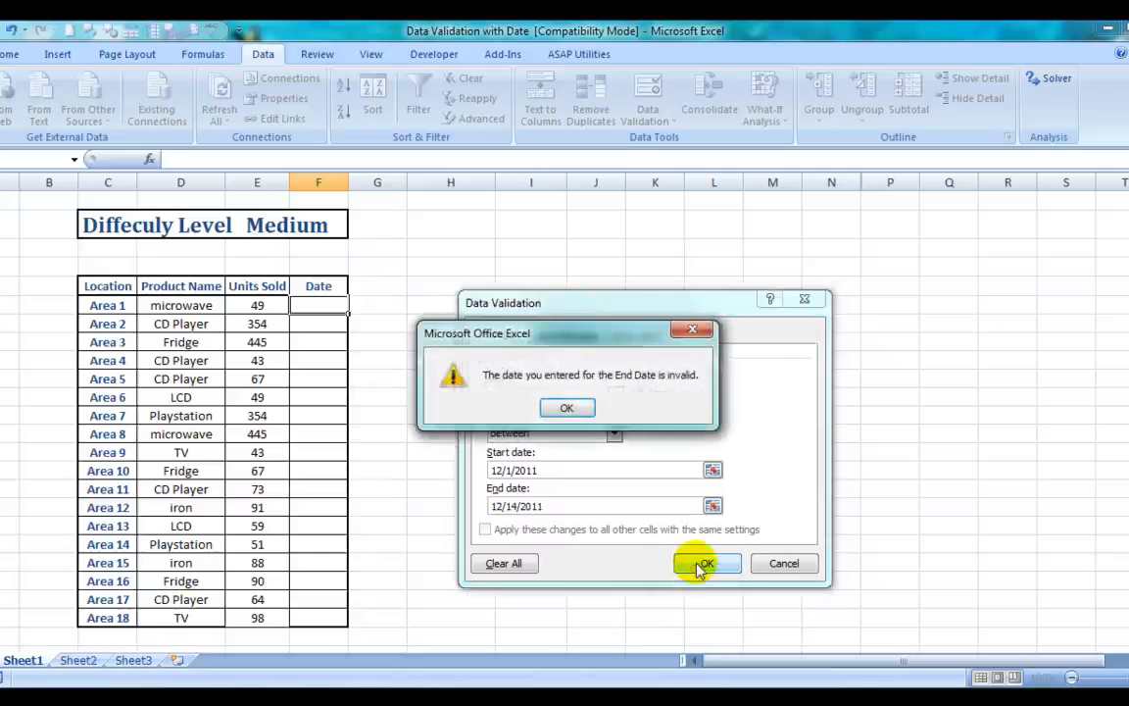
click(571, 411)
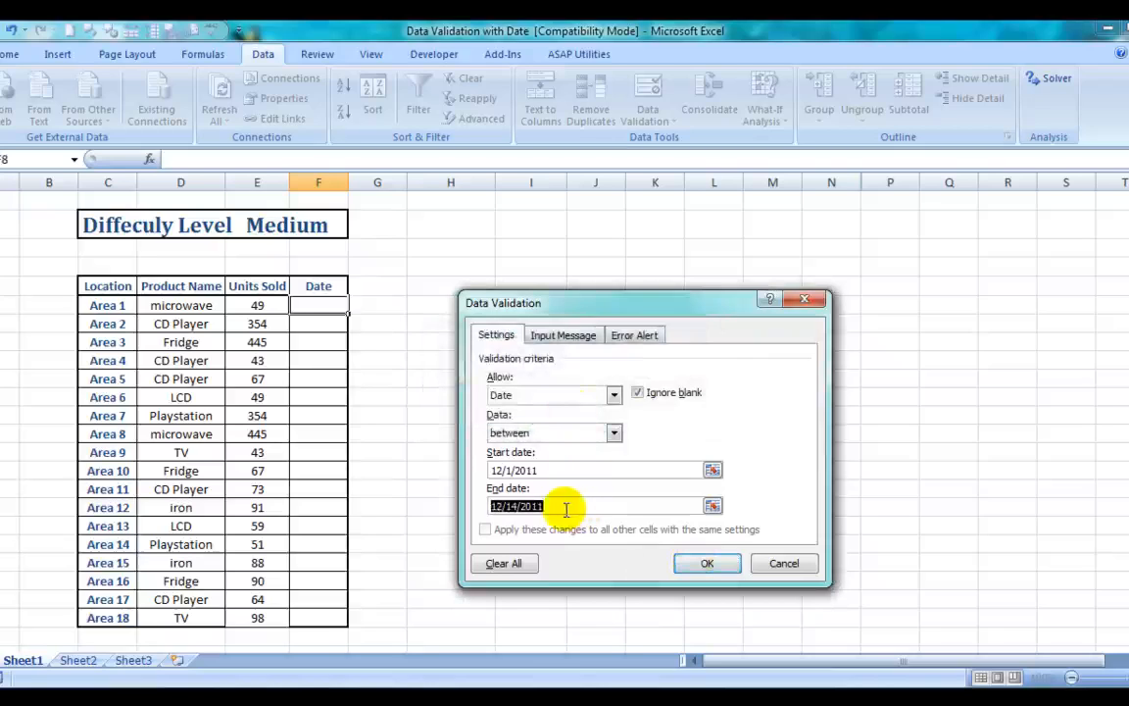
Step: Replace the rule's end date with 14/12/11, in day-first order
text(12/)
key(BackSpace)
key(BackSpace)
key(BackSpace)
text(14)
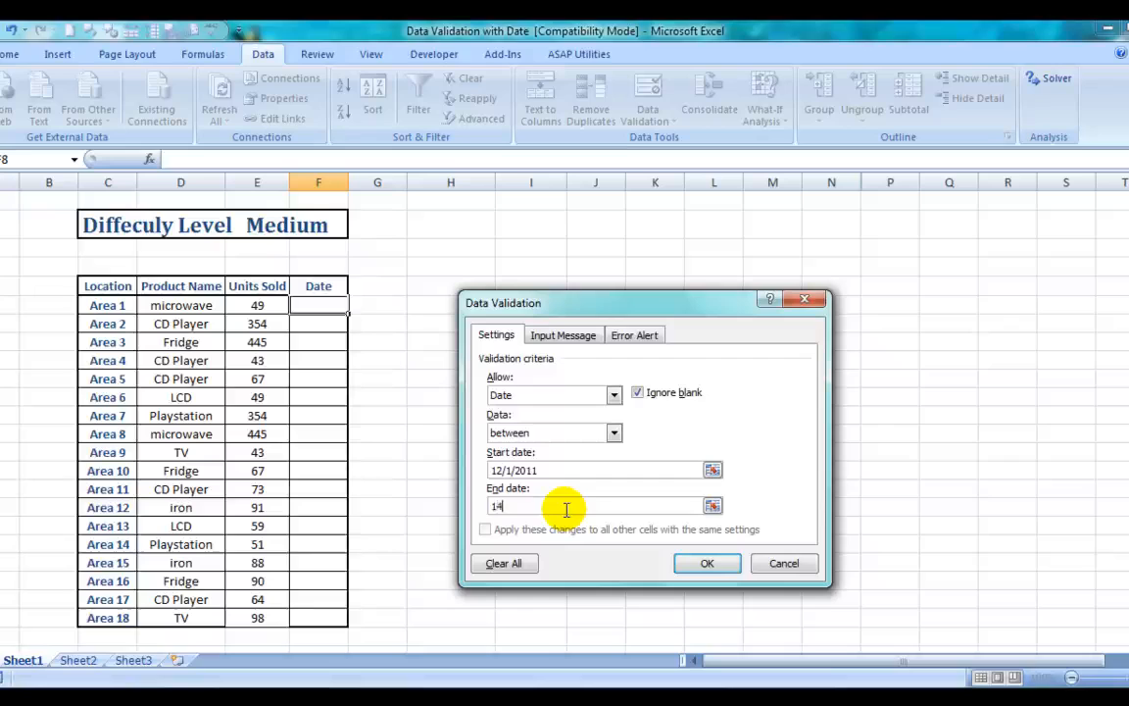
text(/12/11)
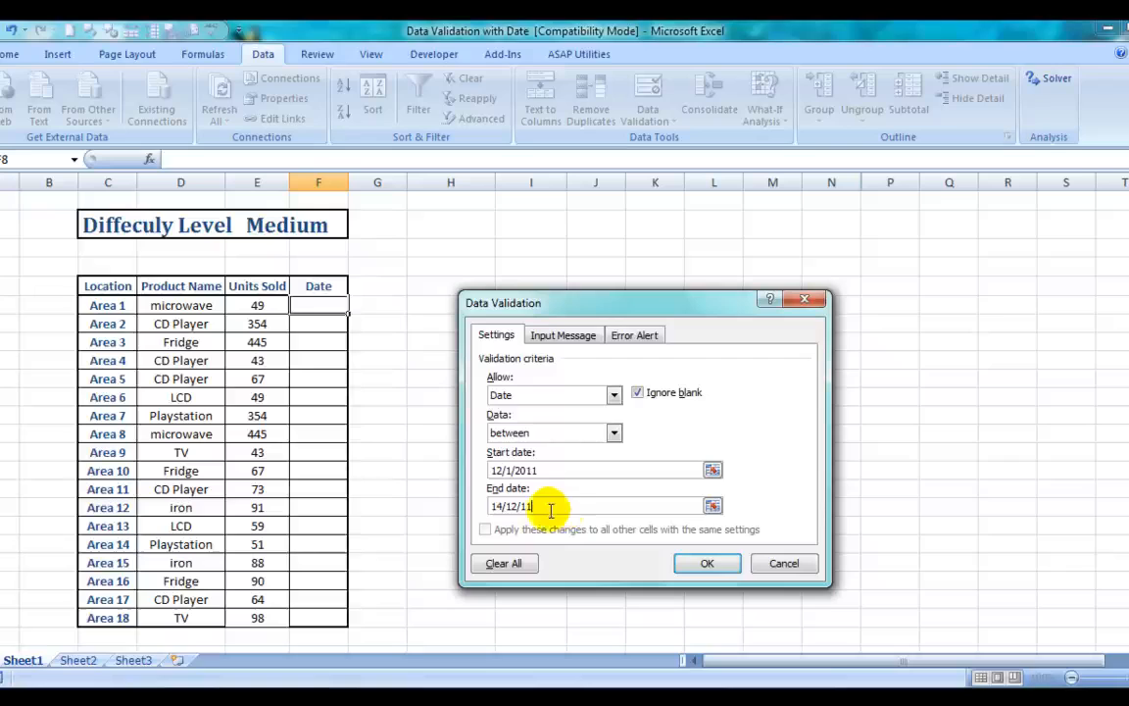
Step: Replace the rule's start date with 1/12/11 and apply the validation to cell F8
click(549, 467)
key(BackSpace)
key(BackSpace)
key(BackSpace)
key(BackSpace)
key(BackSpace)
key(BackSpace)
key(BackSpace)
key(BackSpace)
key(BackSpace)
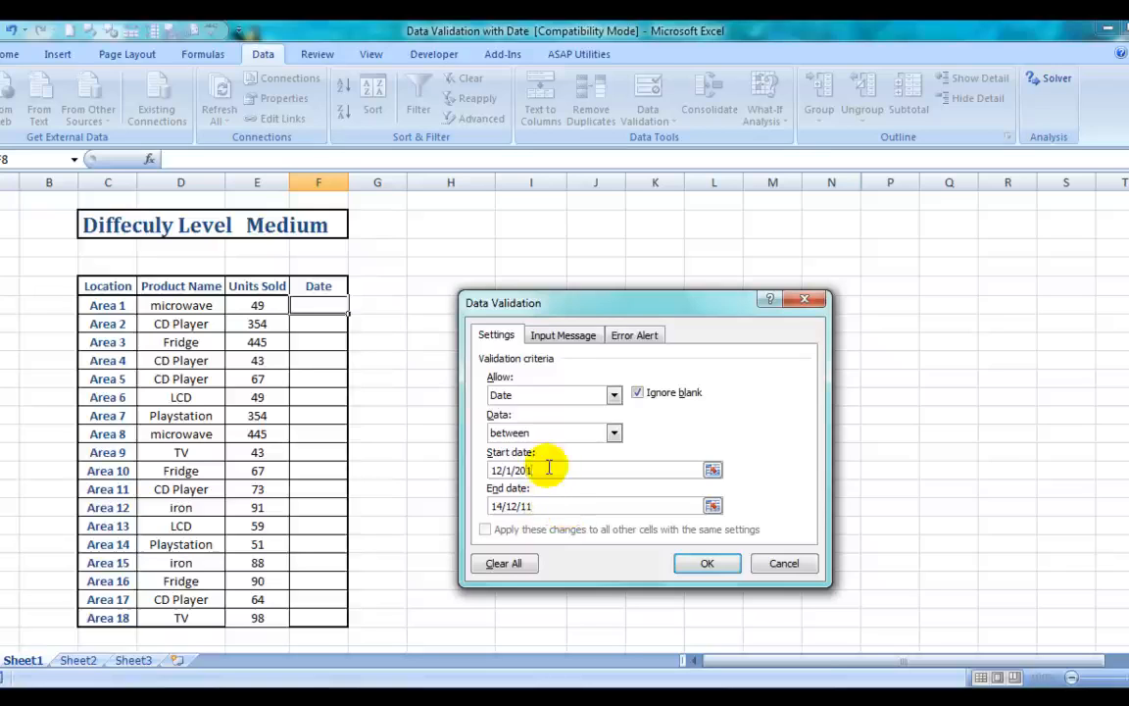
text(1/12/11)
key(Return)
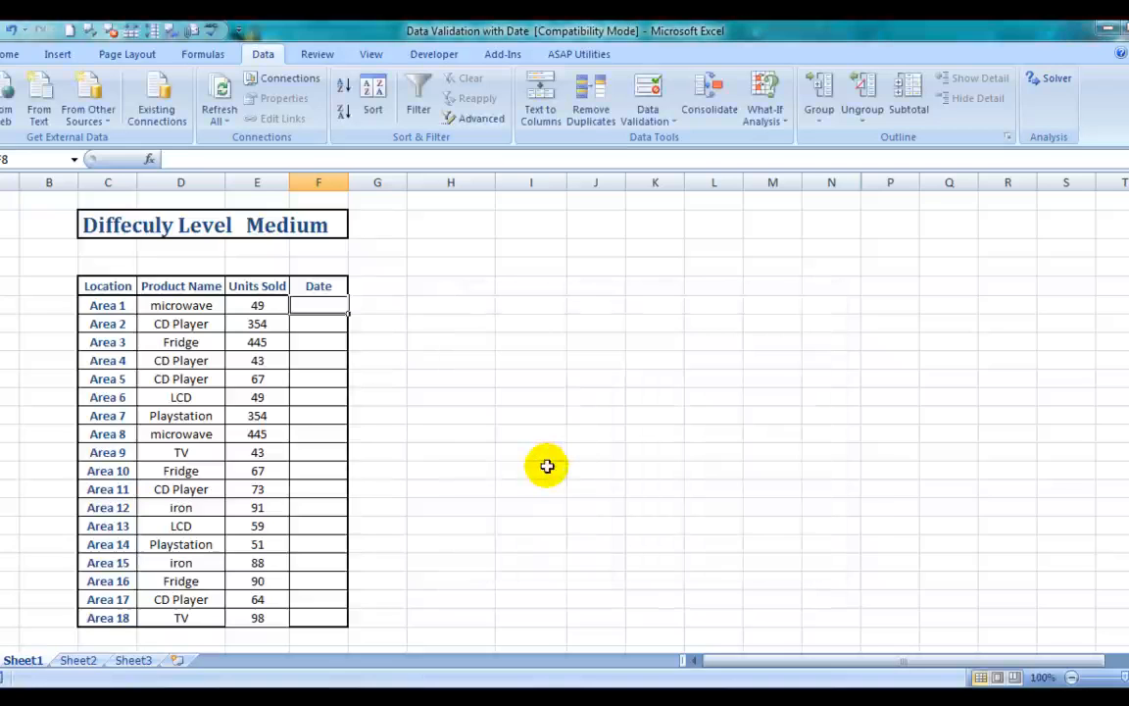
Step: Test the validation in cell F8 with the out-of-range date 15/12/11, and choose to retry the entry
click(325, 322)
click(330, 306)
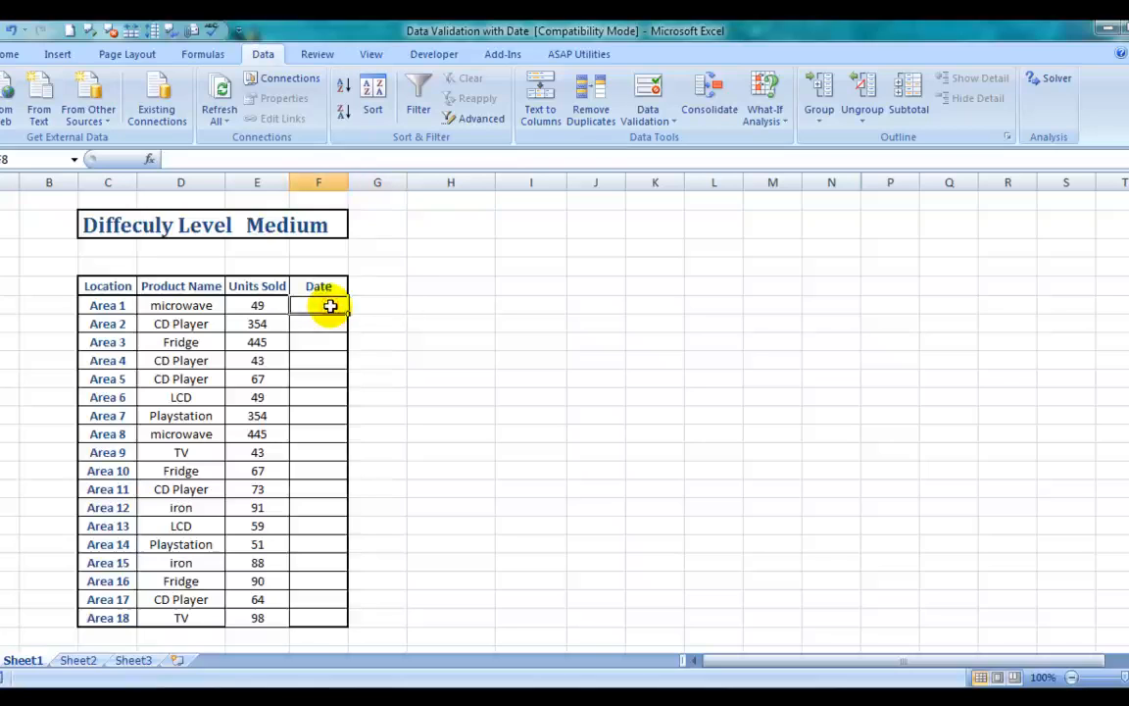
text(1)
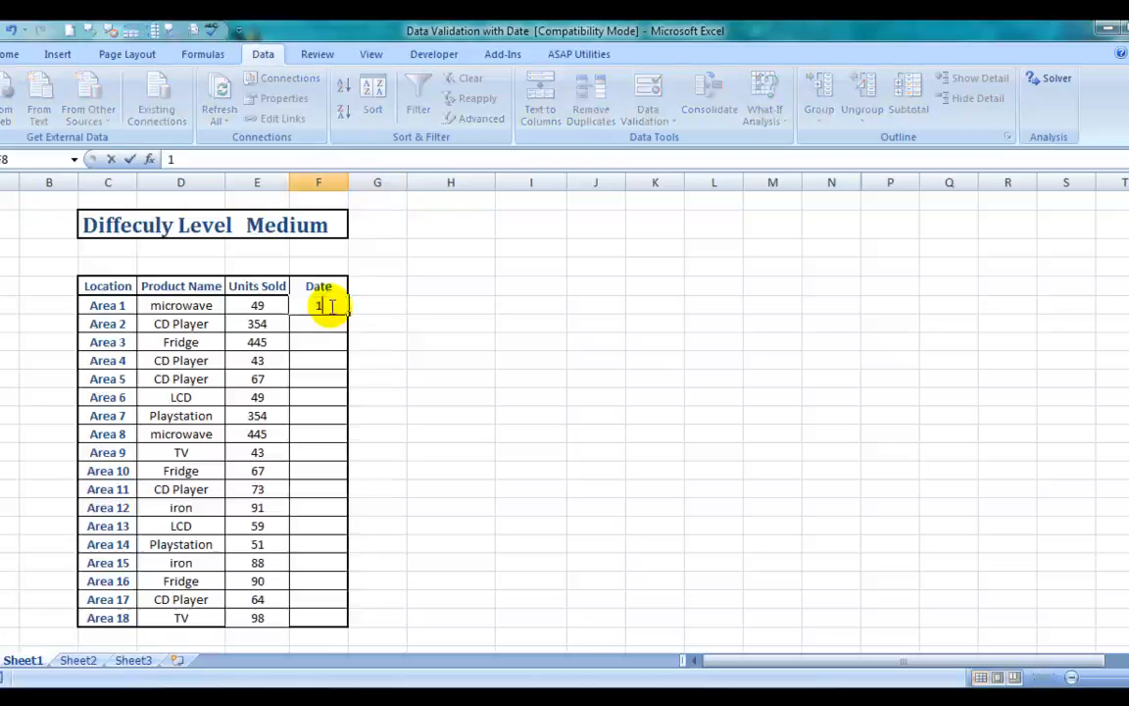
text(5/12/11)
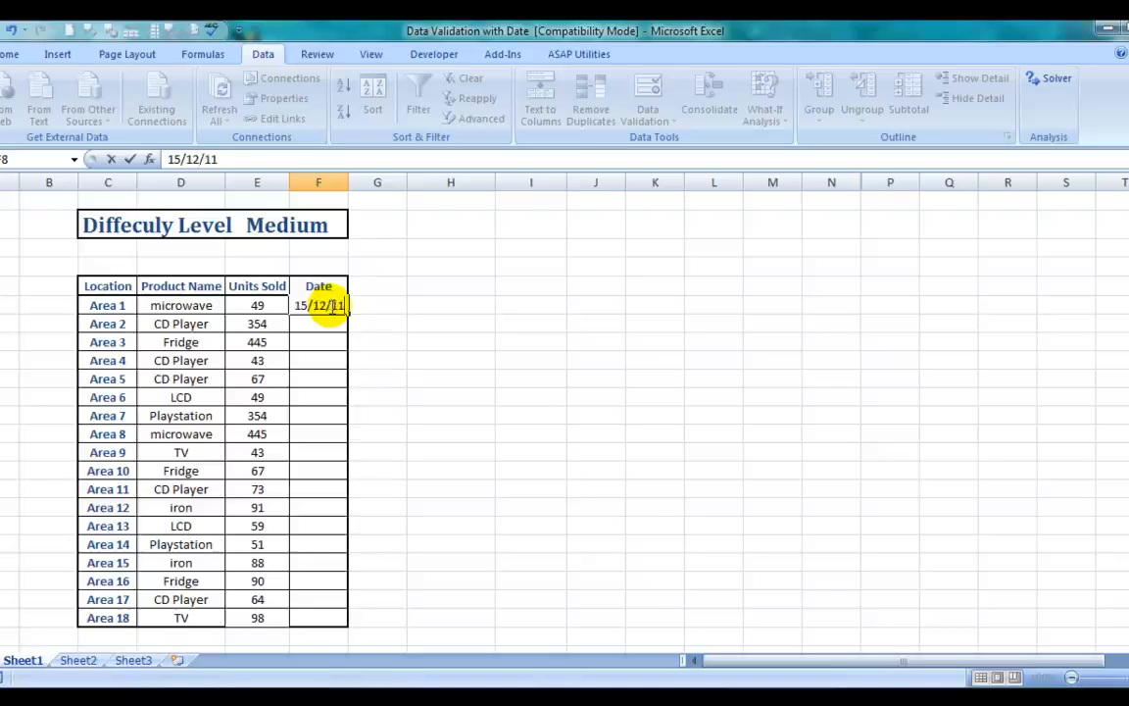
key(Return)
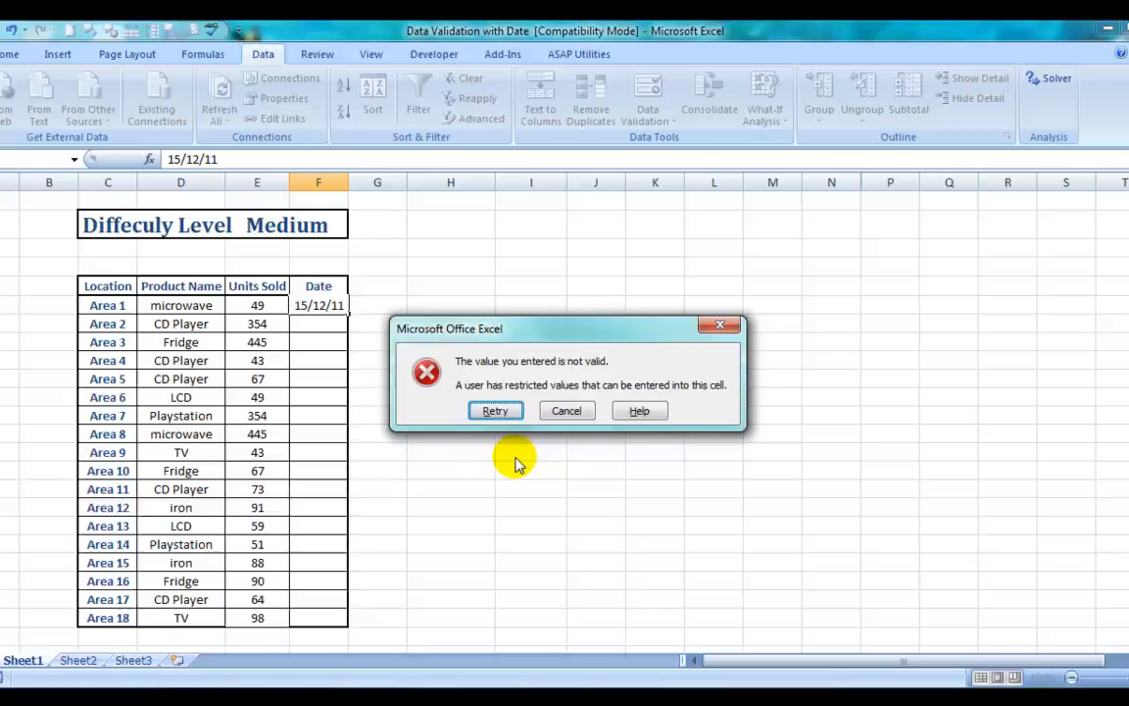
click(496, 412)
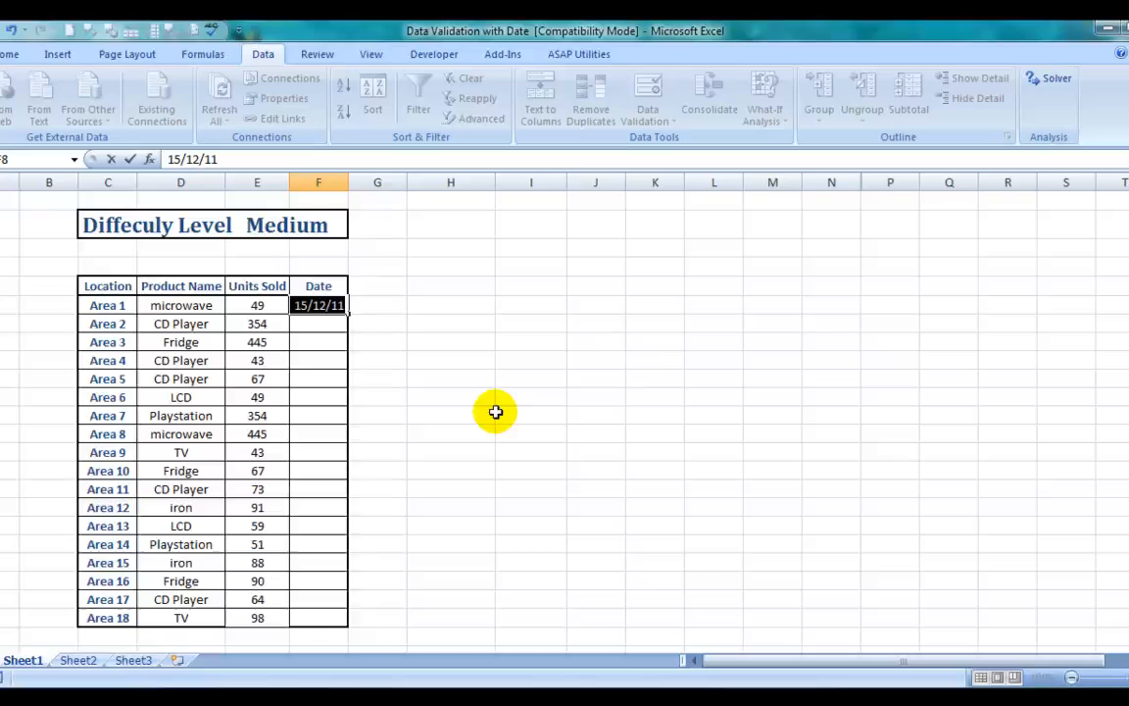
Step: Enter the date 14/12/11 in cell F8
text(1)
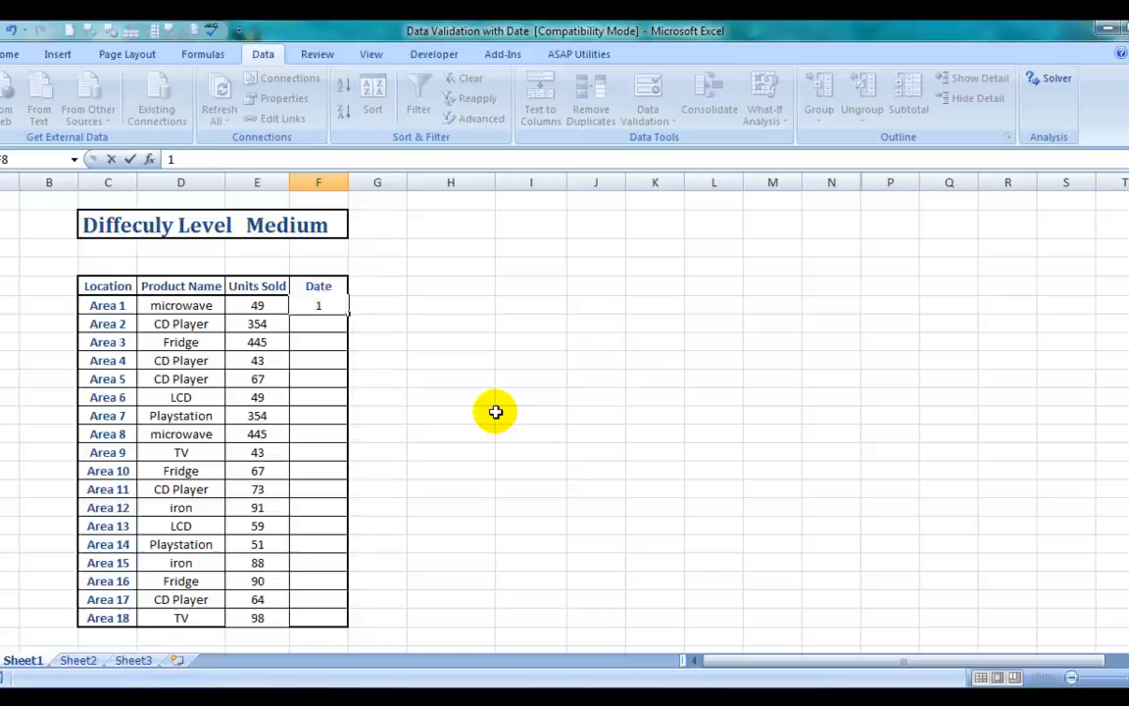
text(4/12/11)
key(Return)
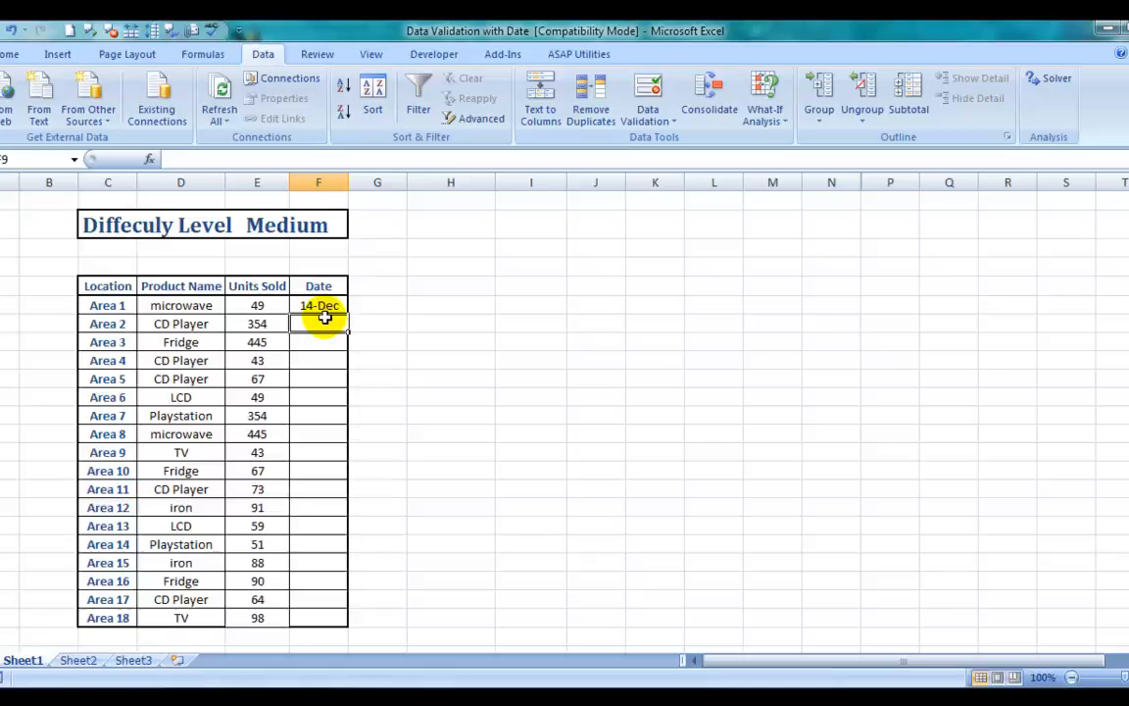
Step: Start a data validation rule on cell F9 that allows Date values with the "not between" condition
click(647, 114)
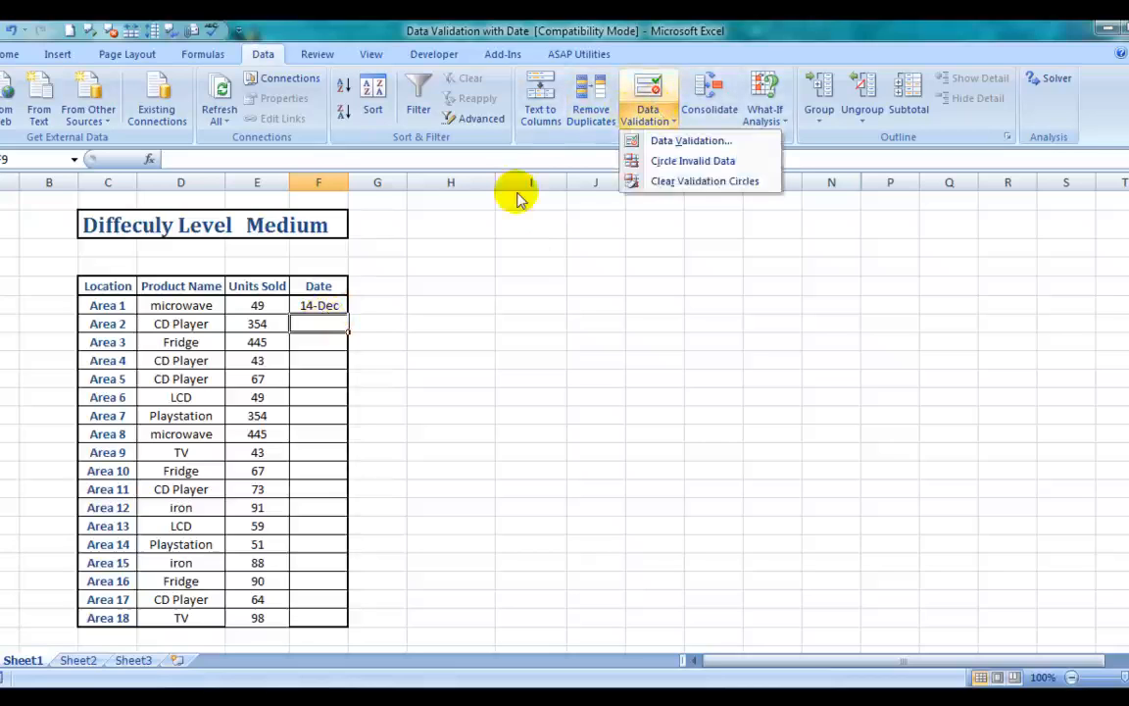
click(694, 140)
click(614, 394)
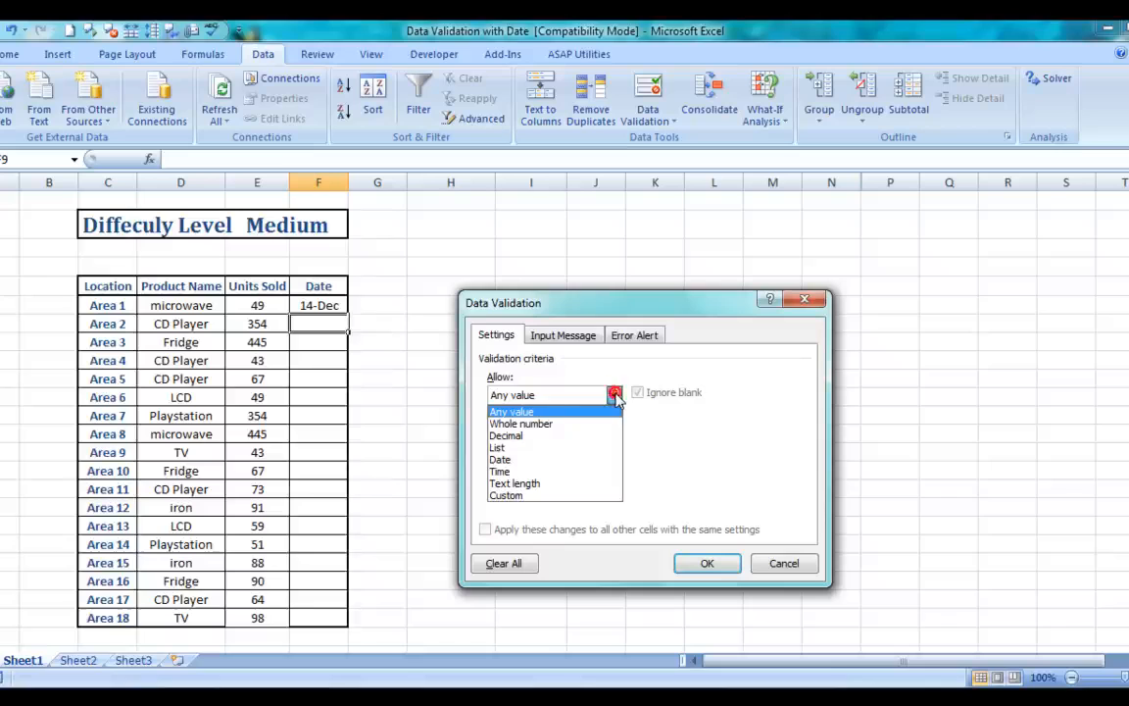
click(509, 460)
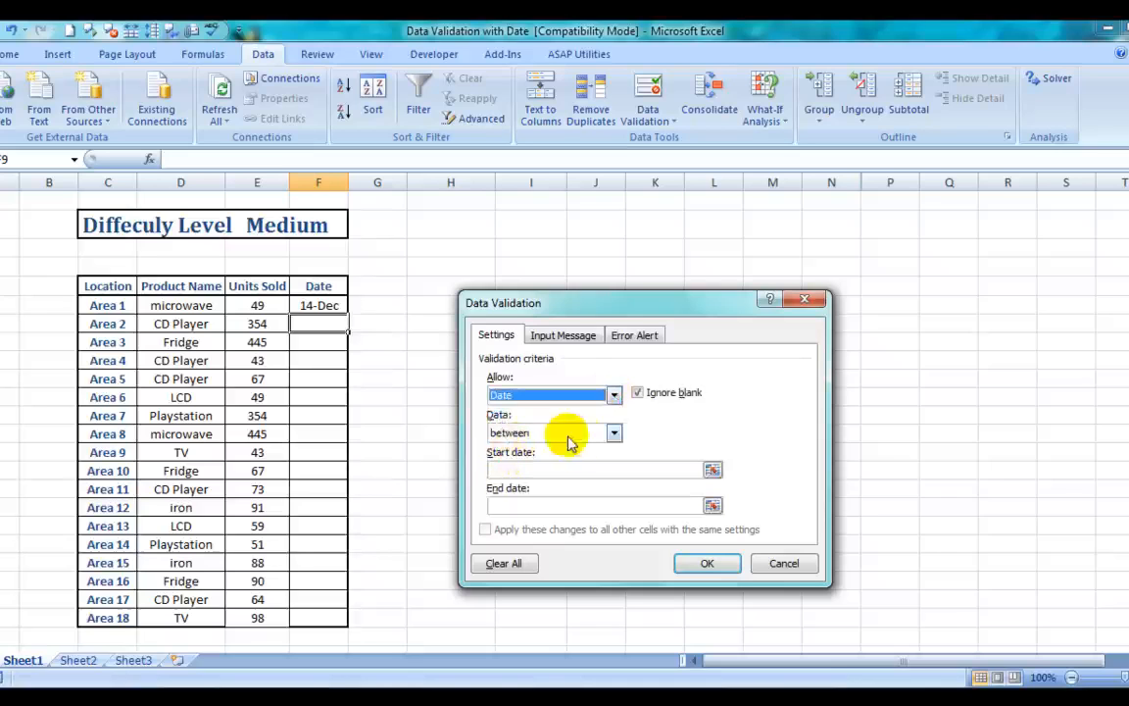
click(613, 432)
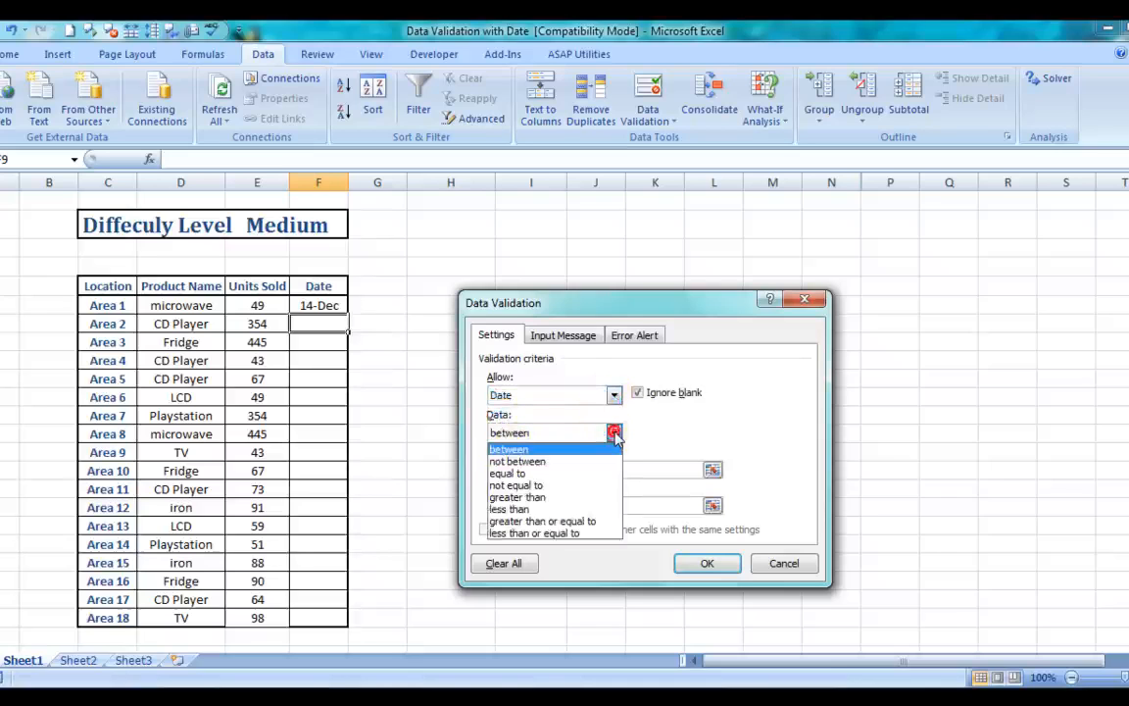
click(552, 461)
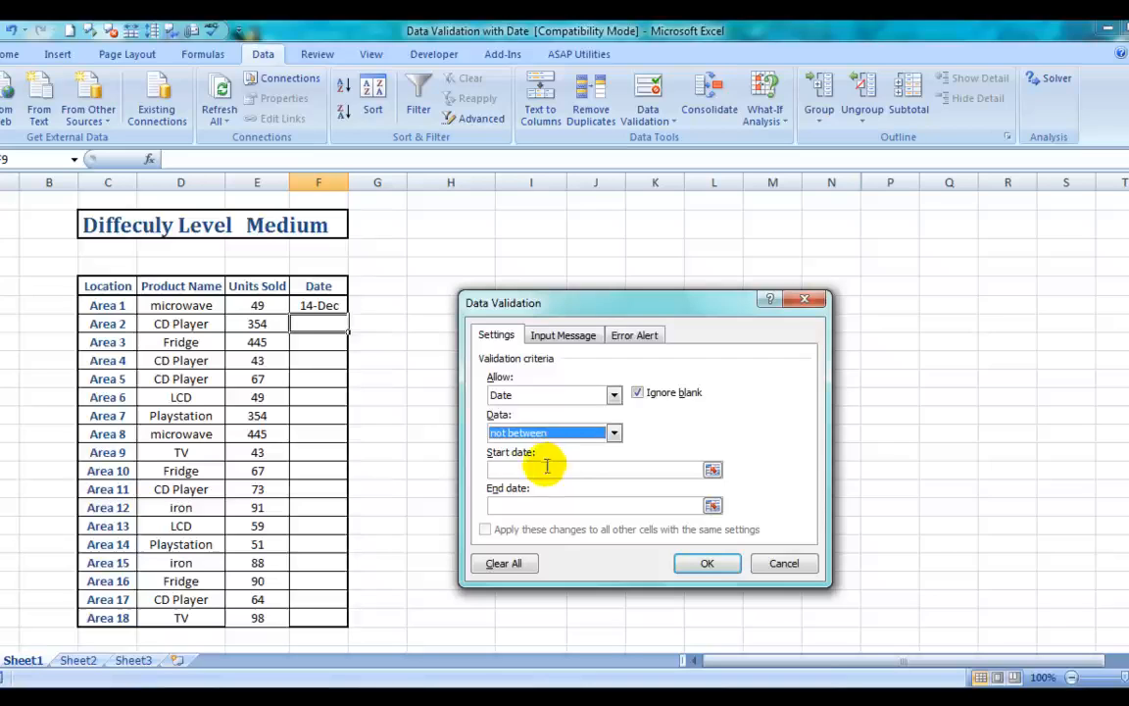
Step: Set the rule's start date to 15/12/11 and end date to 17/12/11, and apply it to cell F9
click(501, 469)
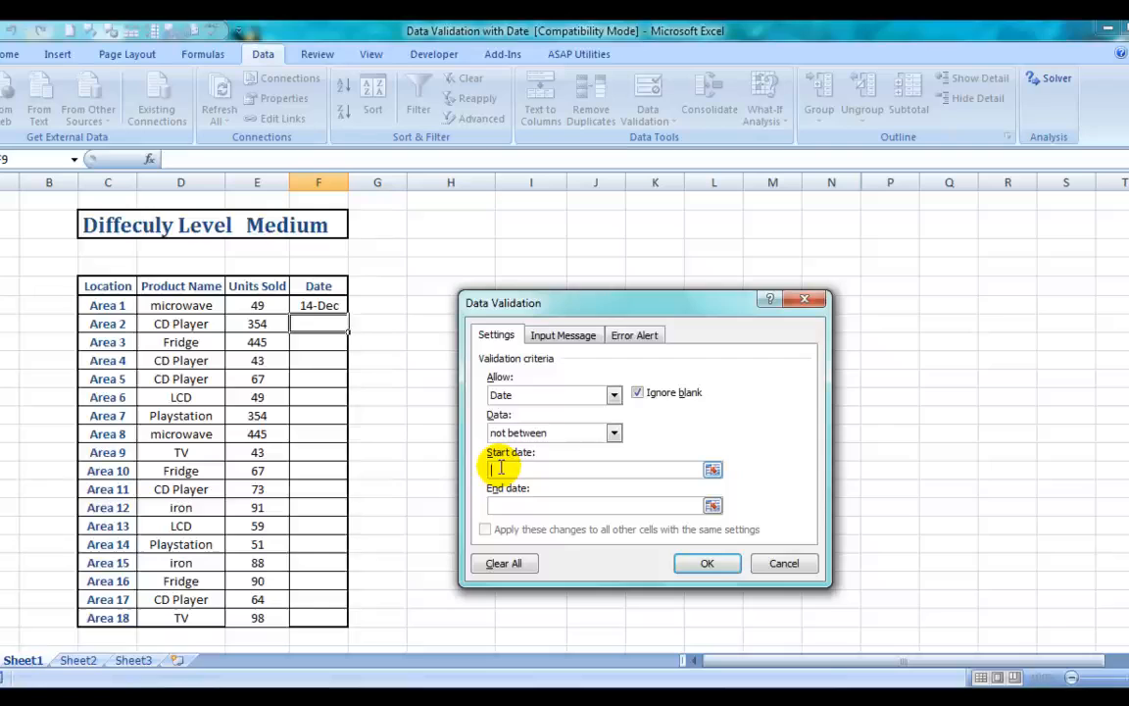
text(15/12/11)
key(Tab)
text(17/12.11)
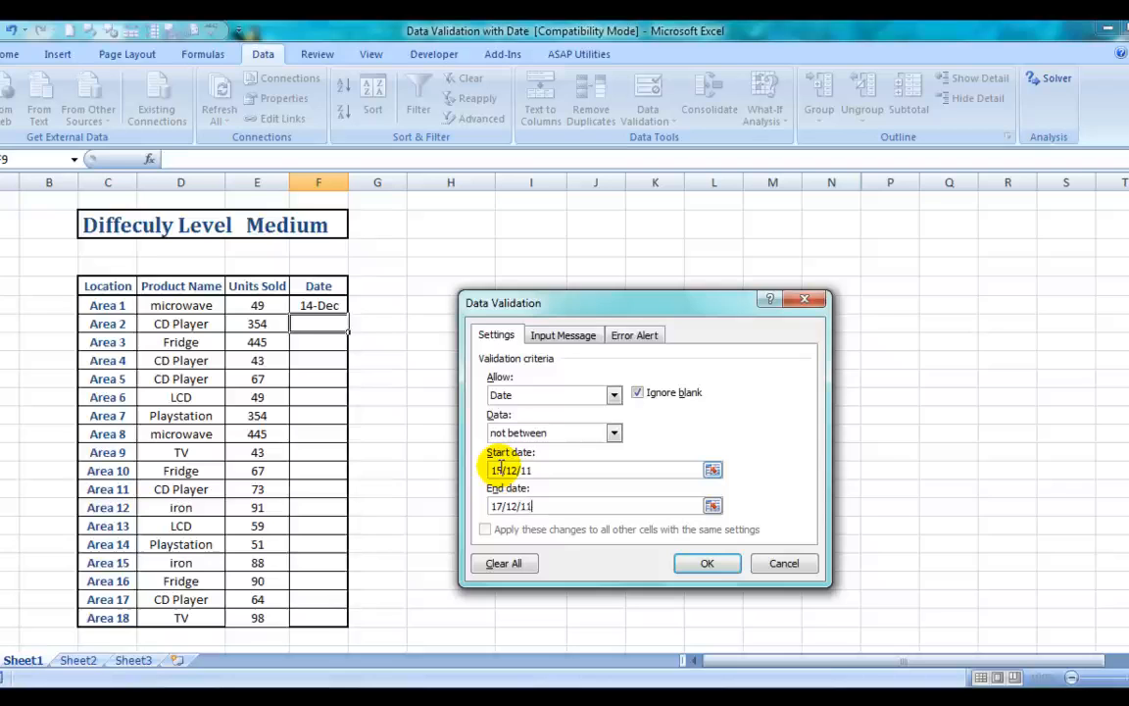
key(Return)
key(Right)
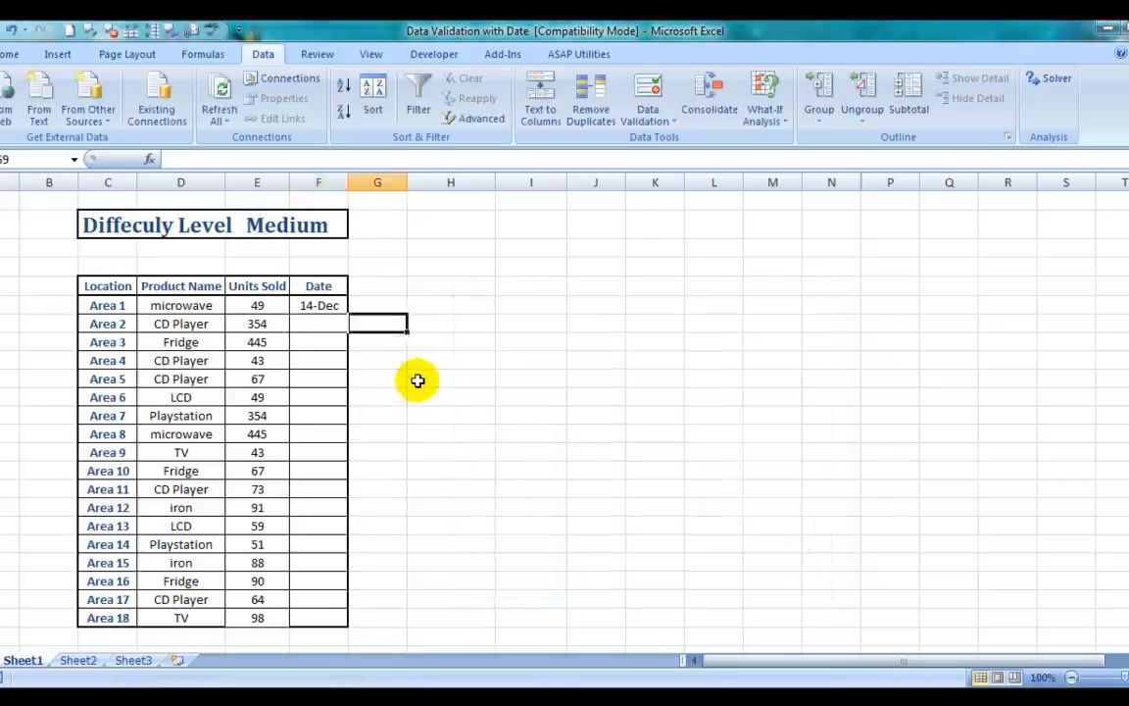
Step: Test the validation in cell F9 with the dates 15/12 and 16/12, cancelling the first entry and choosing to retry the second
key(Left)
text(15/12)
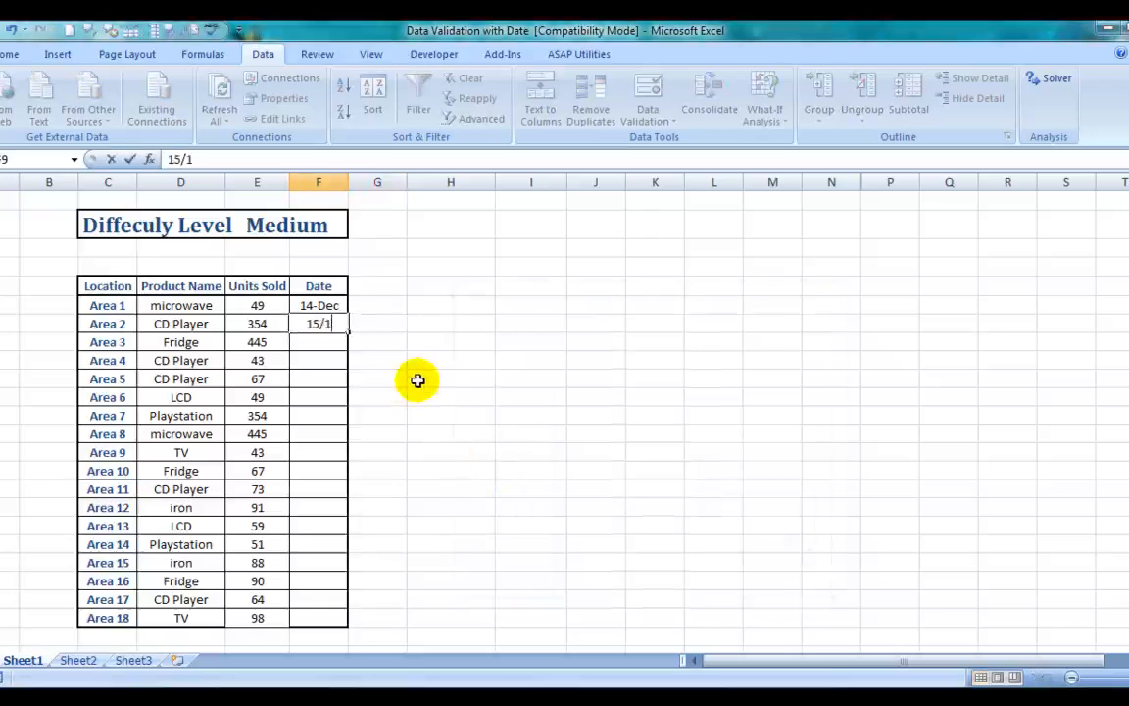
key(Return)
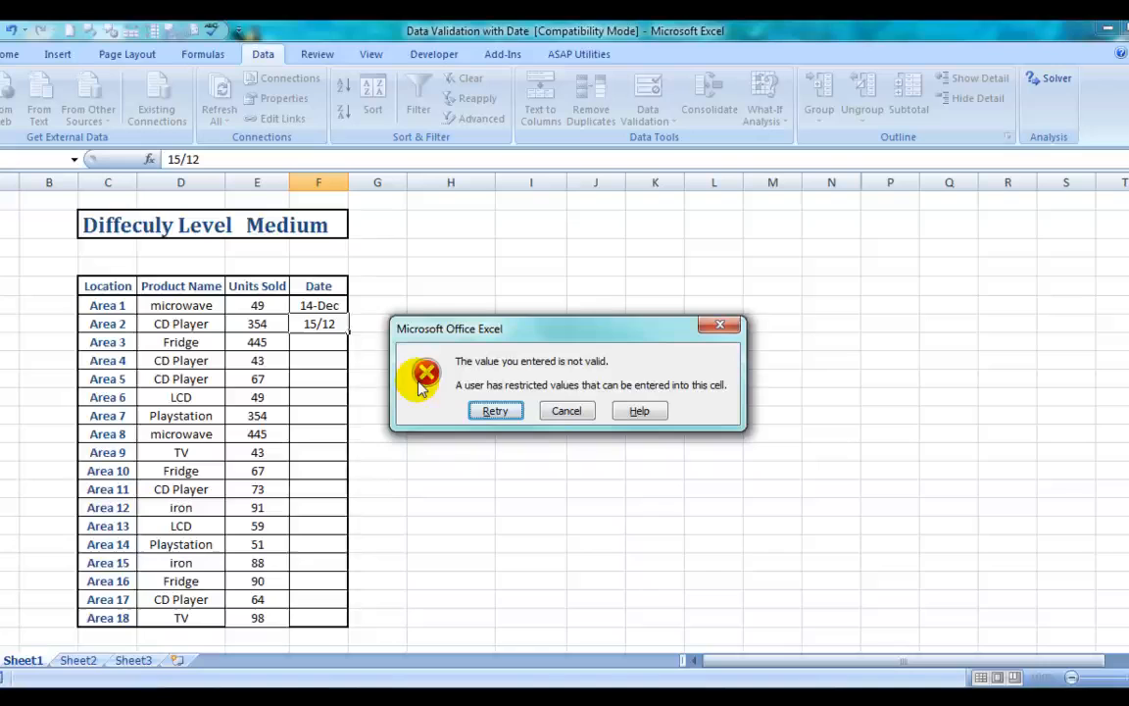
click(566, 410)
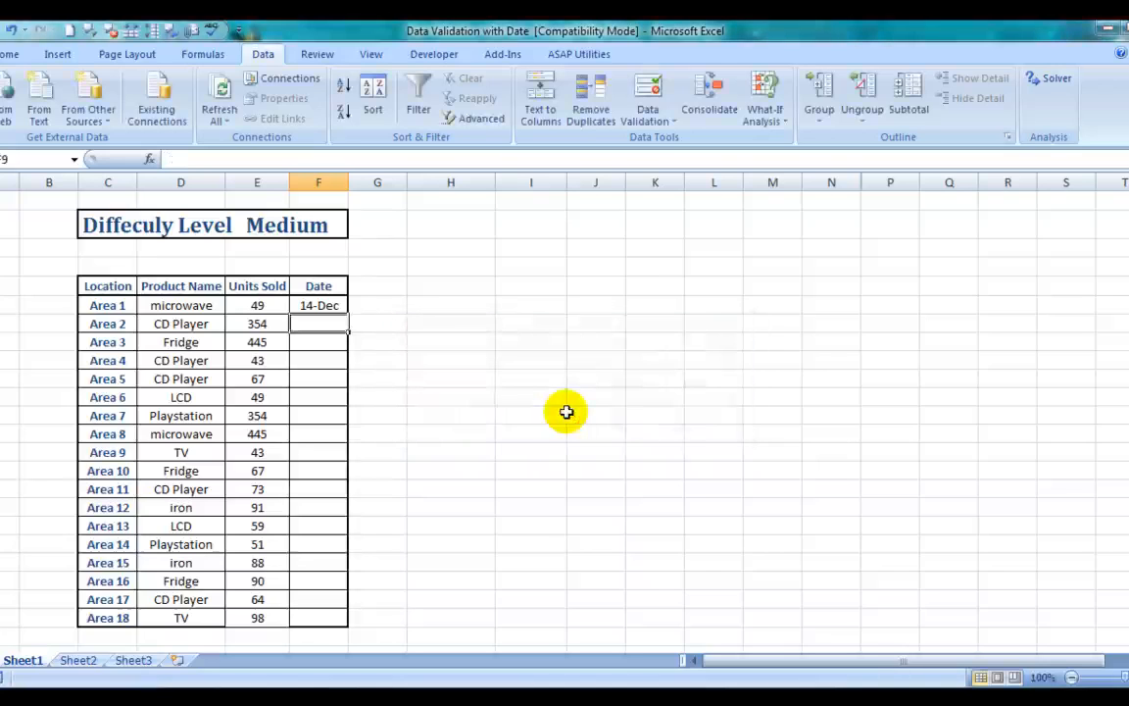
text(16/12)
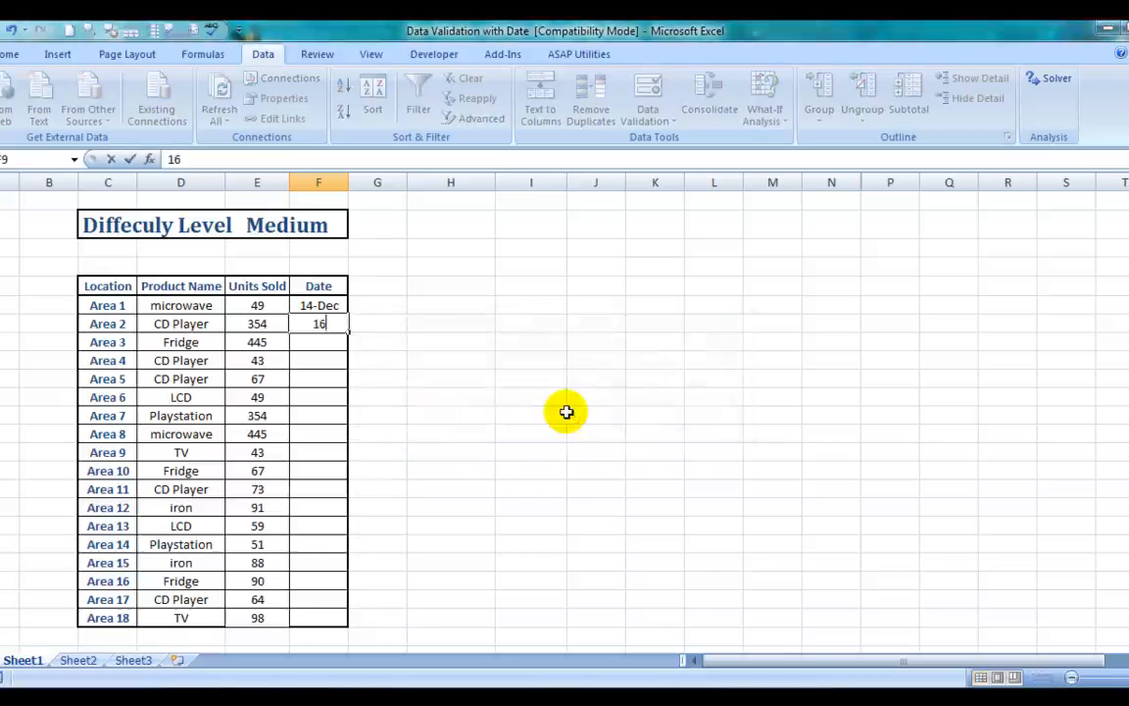
key(Return)
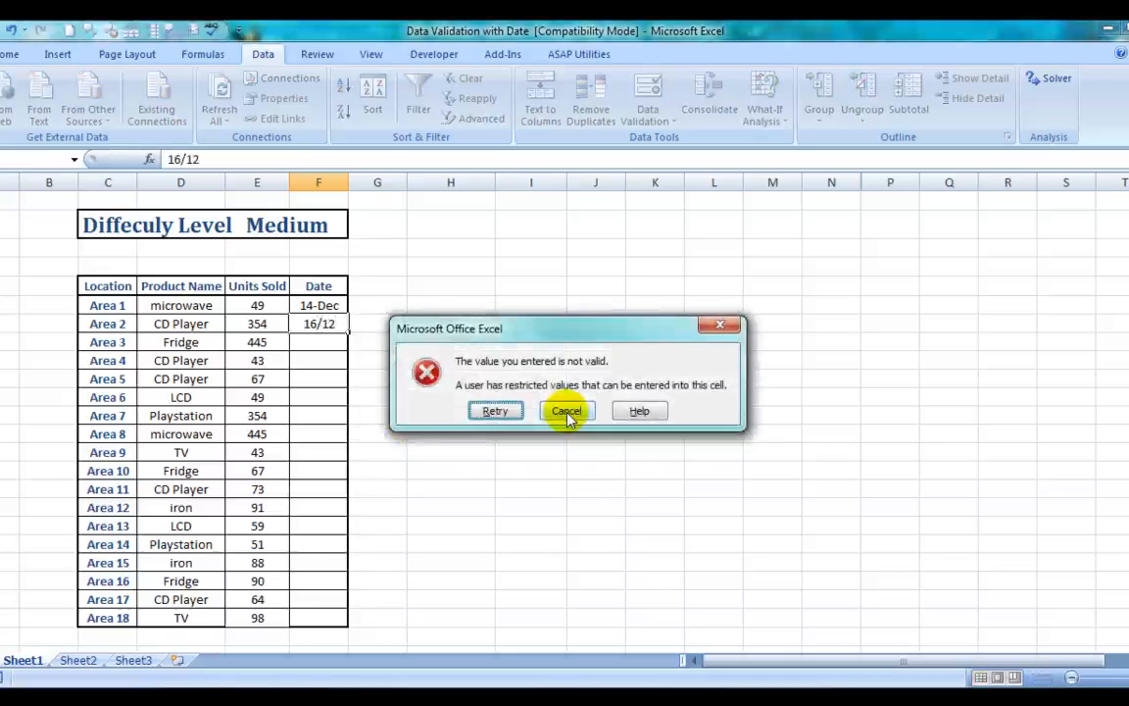
click(493, 411)
Step: Enter the date 18/12 in cell F9 and reselect the cell to check its stored value
text(1)
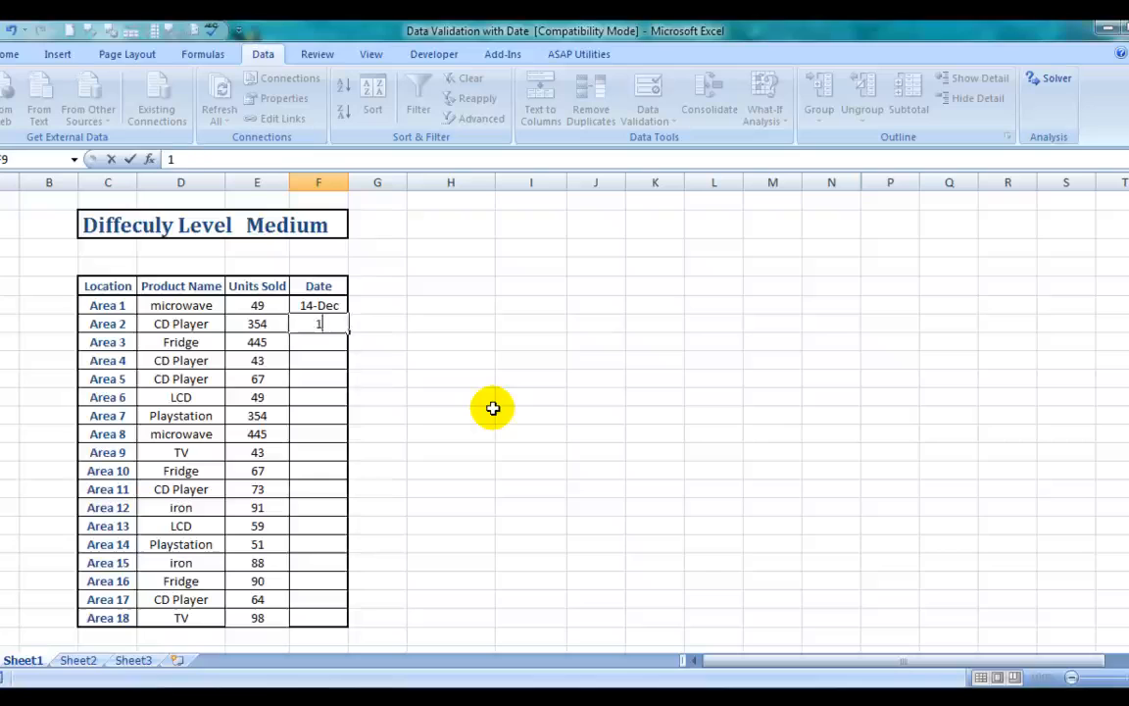
text(8/12)
key(Return)
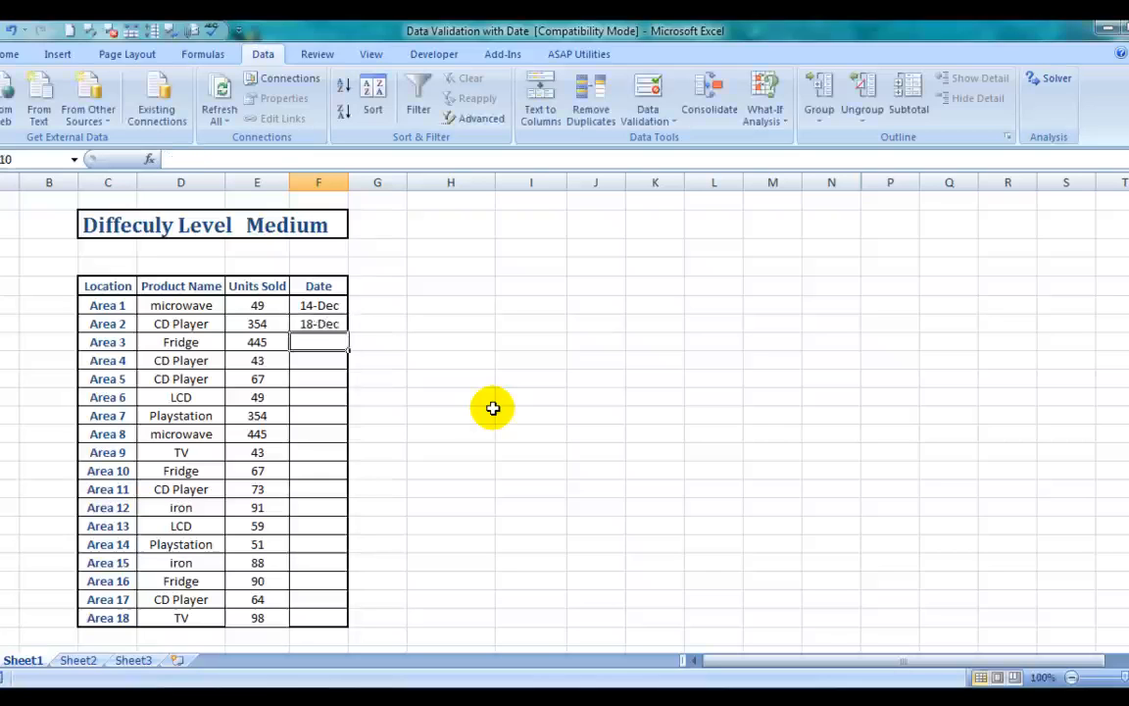
key(Up)
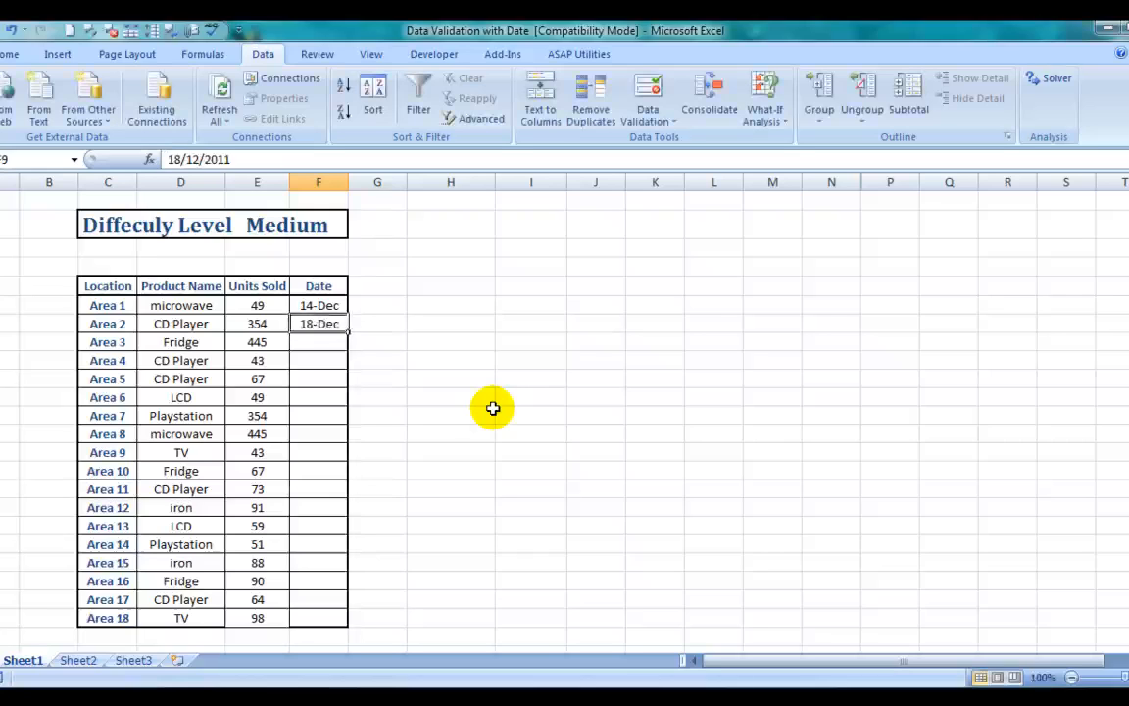
Step: Start a validation input message for cell F10 with the title "Excelmadeasy Says"
key(Down)
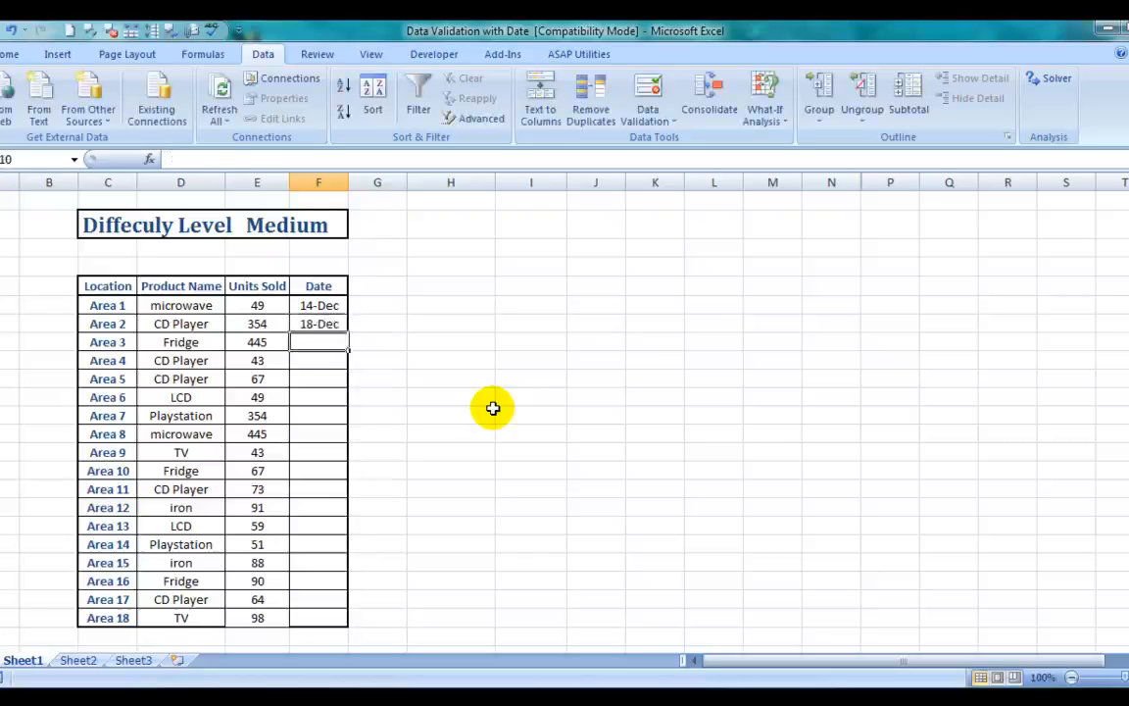
click(645, 125)
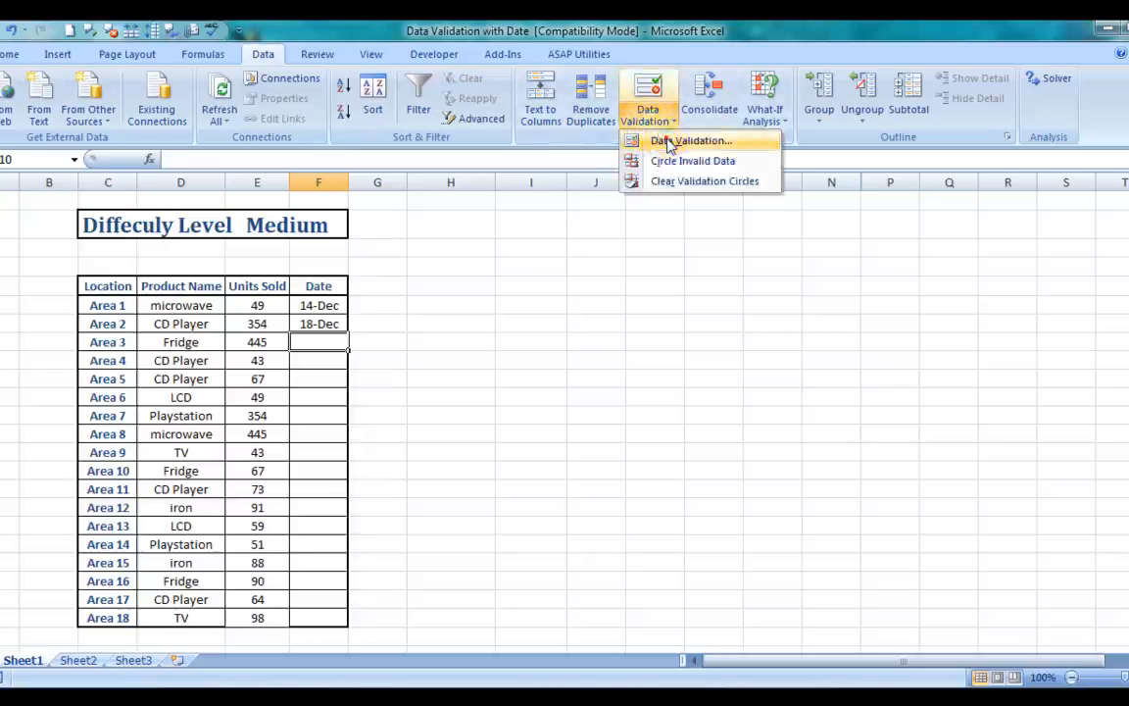
click(665, 141)
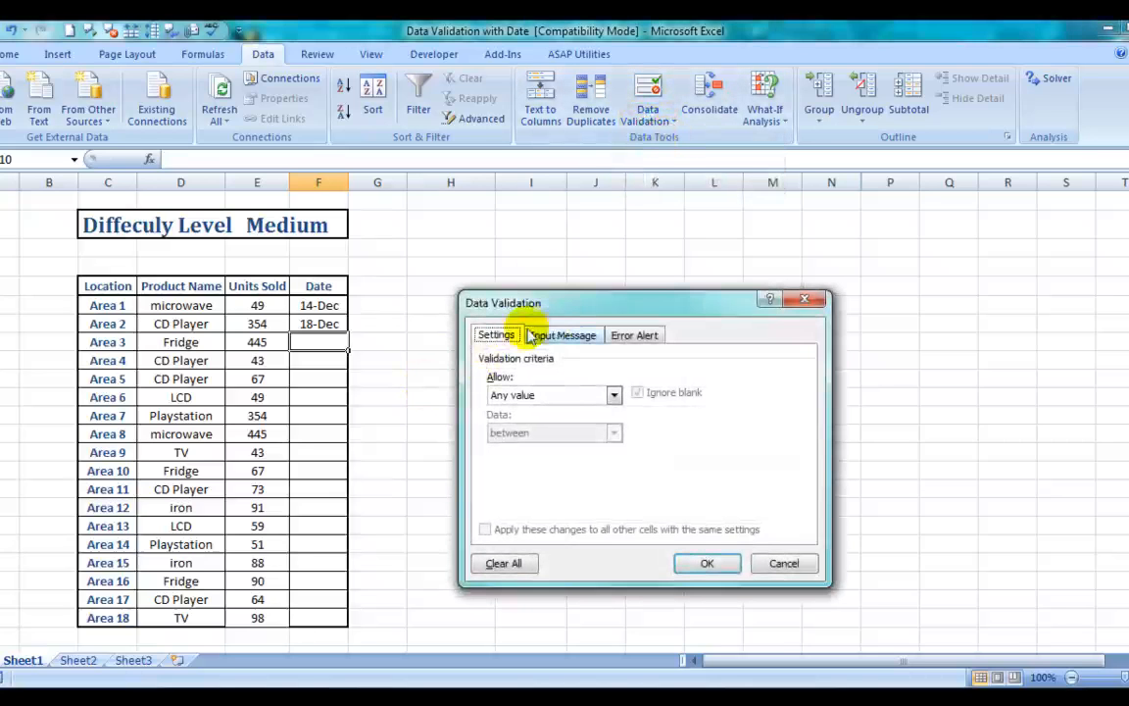
click(551, 337)
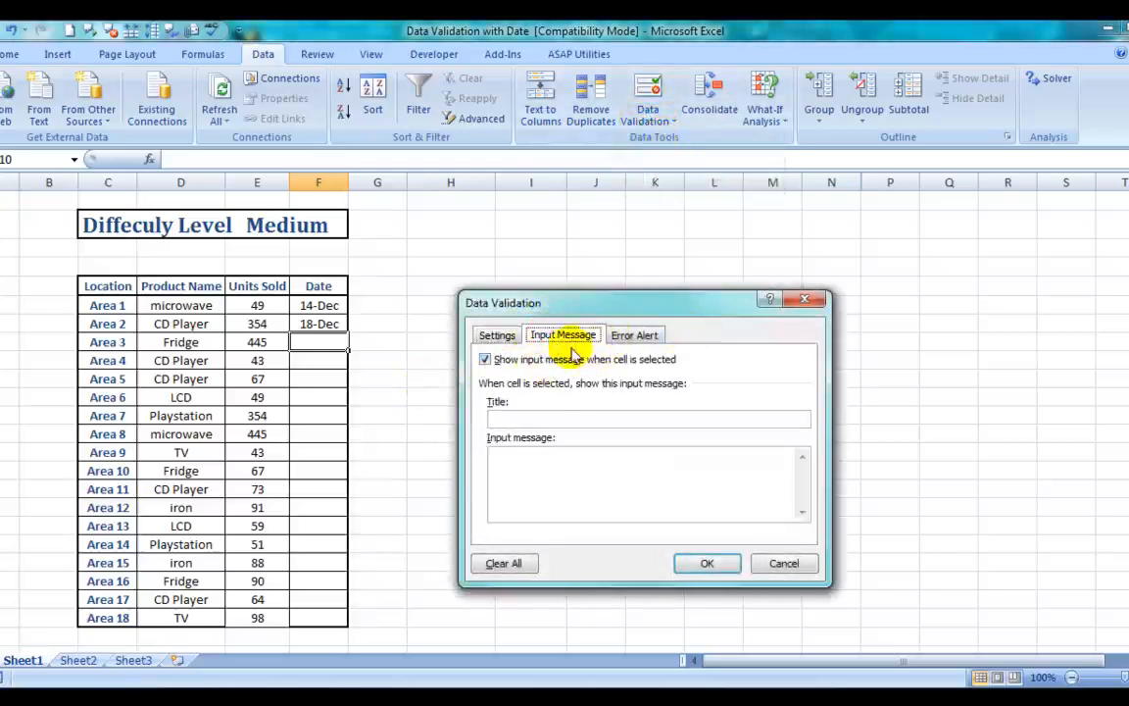
click(511, 419)
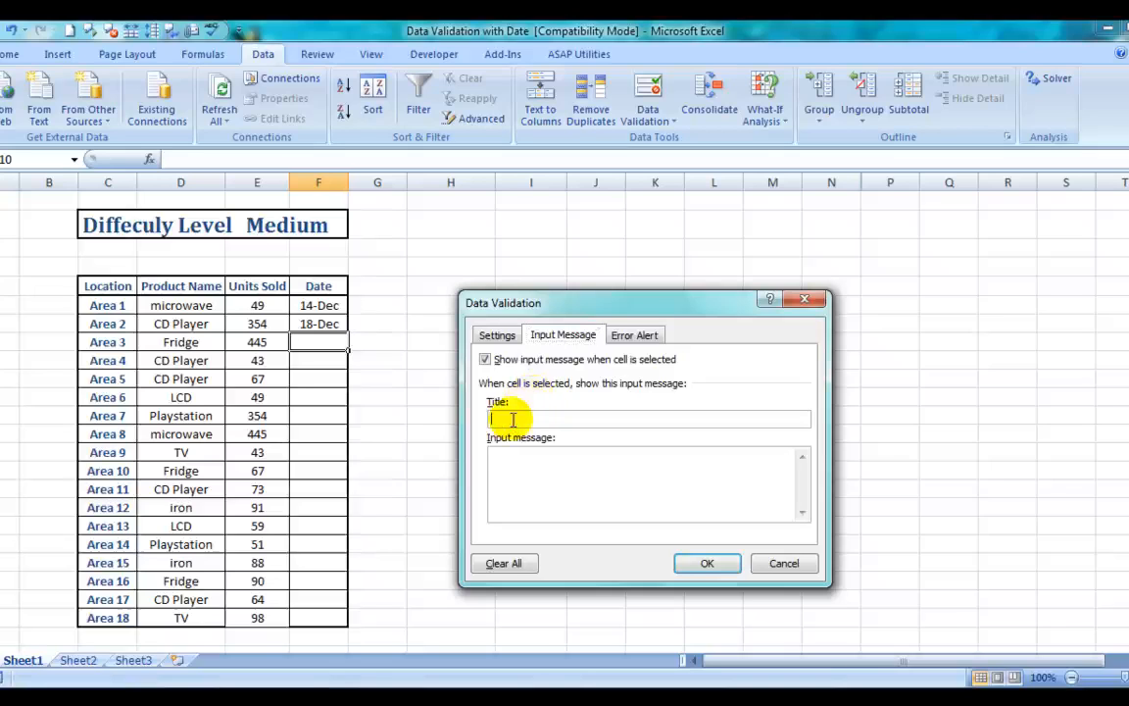
text(Excelmadeasy Says)
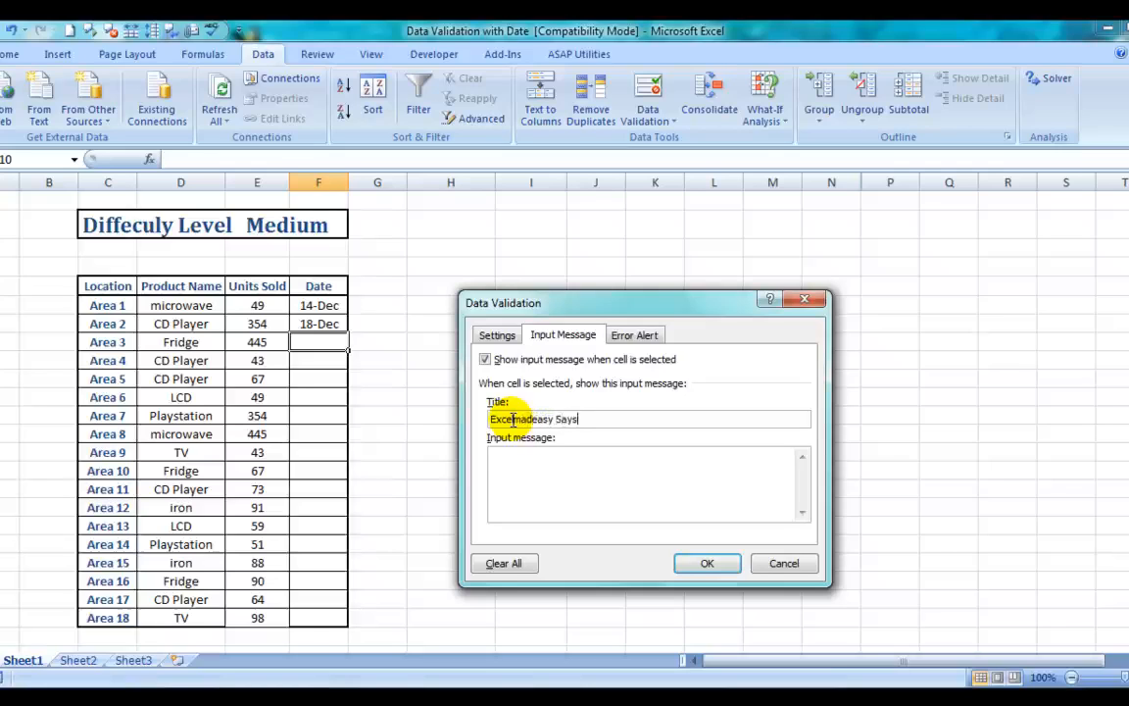
Step: Set the input message text to "Look & Type" and apply it to cell F10
click(504, 480)
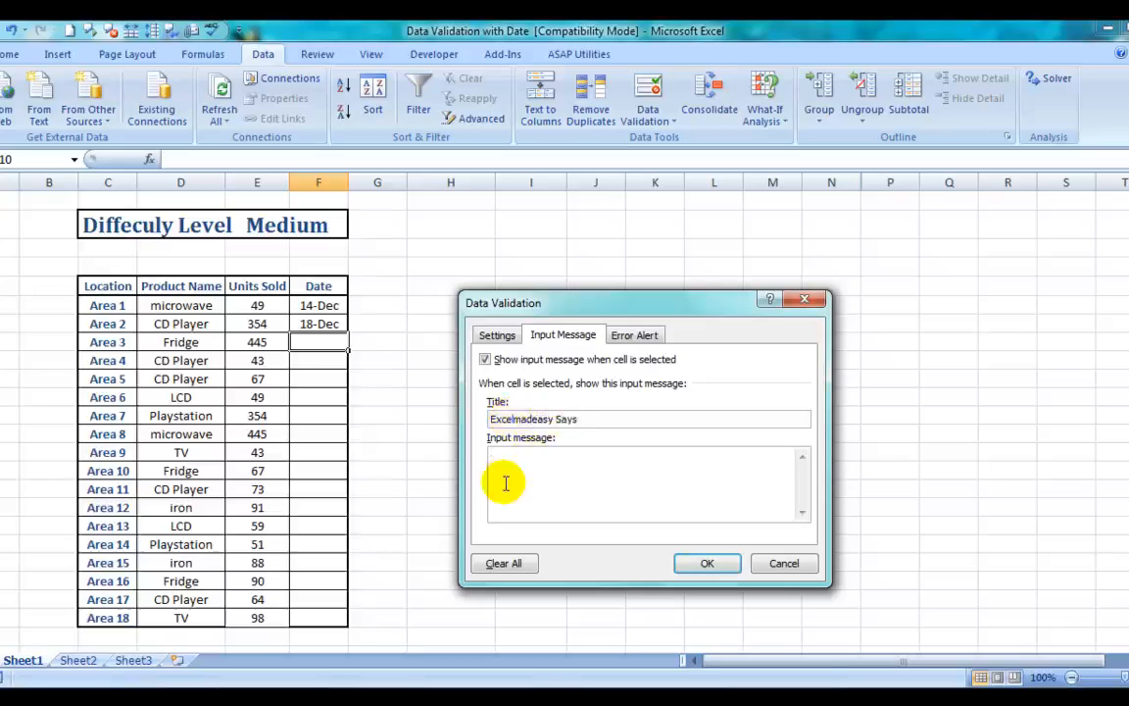
text(Look A)
key(BackSpace)
text(& Type)
click(712, 567)
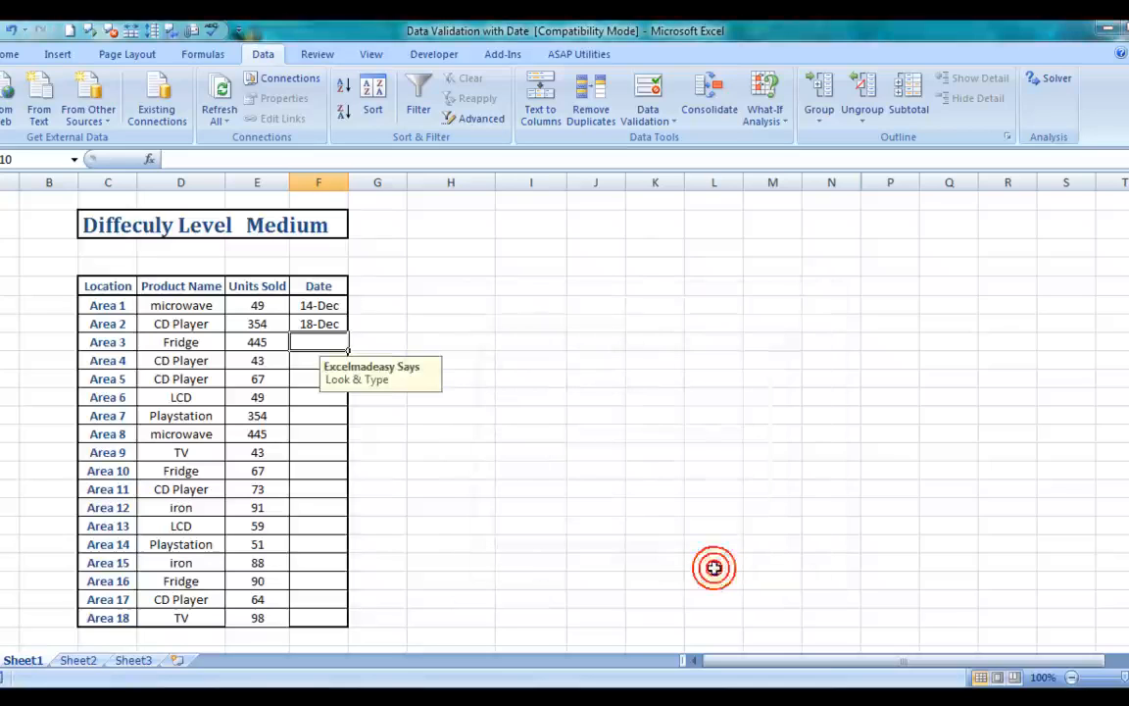
Step: Select other cells in the Date column and return to F10 to check when its input message shows
click(317, 362)
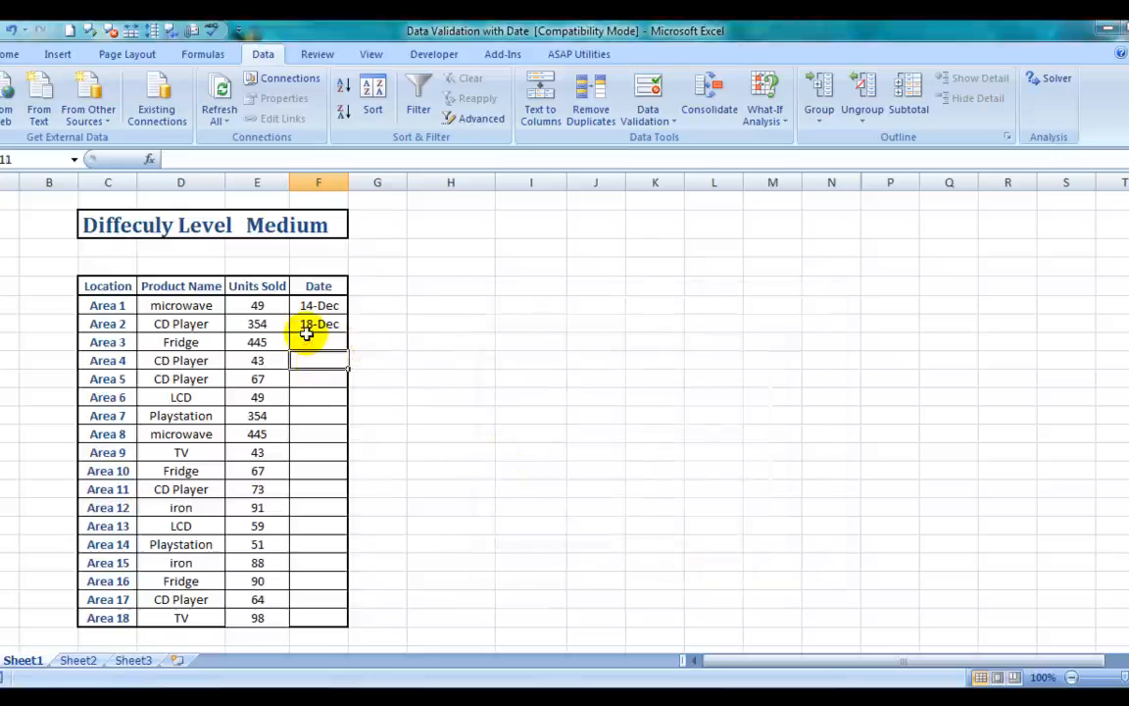
click(308, 339)
click(305, 330)
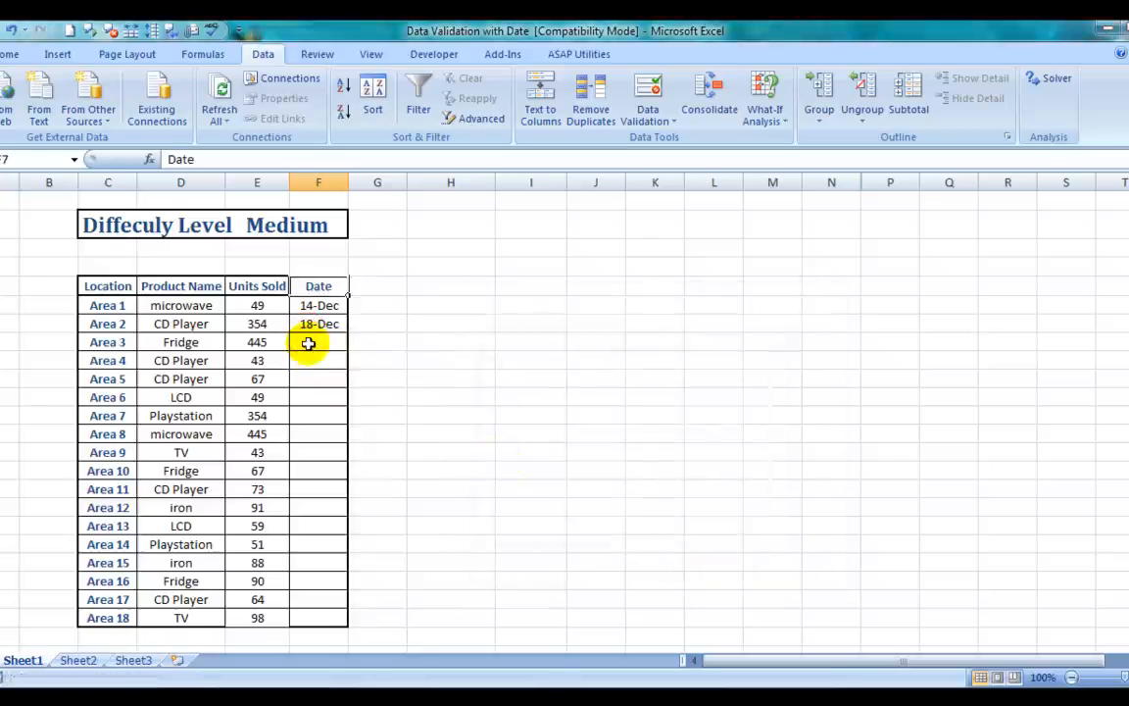
click(305, 343)
Step: Reopen the data validation of cell F10, review its input message, and set the error alert style to Information
click(635, 125)
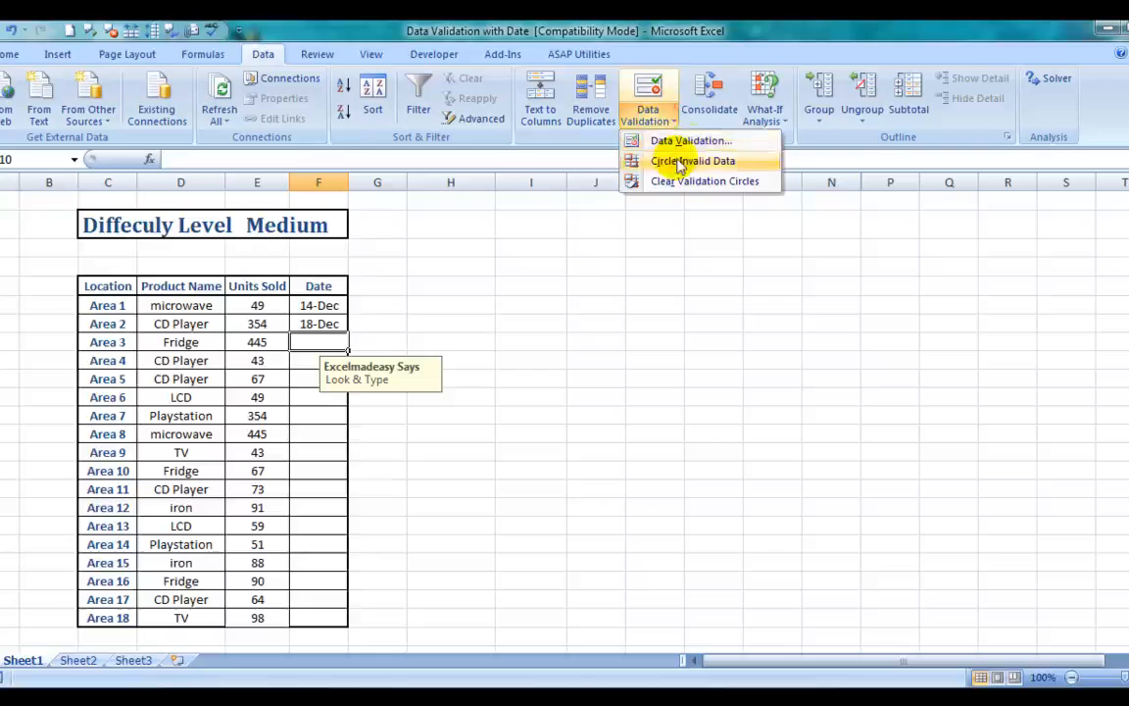
click(686, 140)
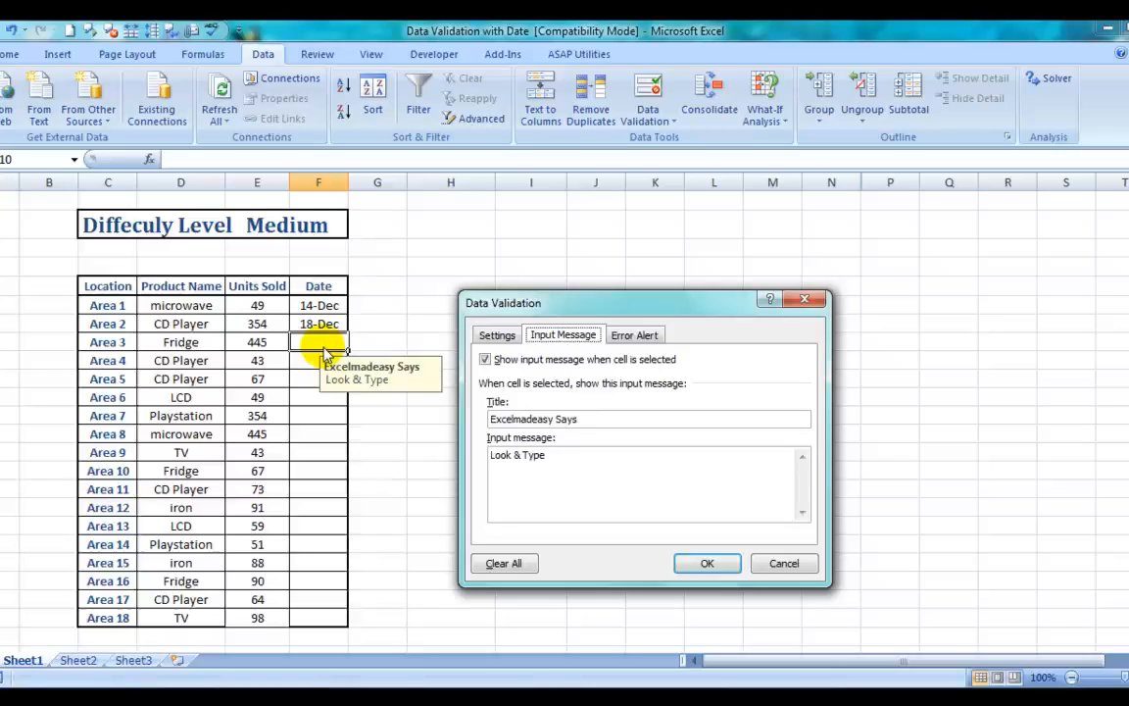
double_click(560, 455)
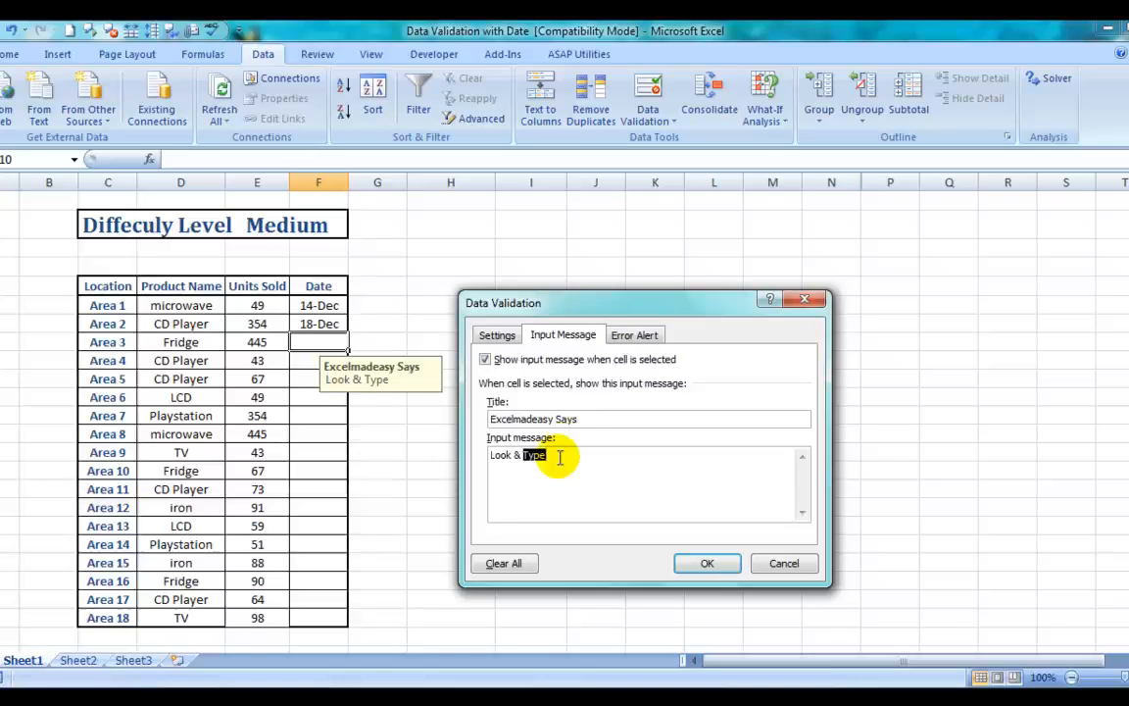
click(635, 335)
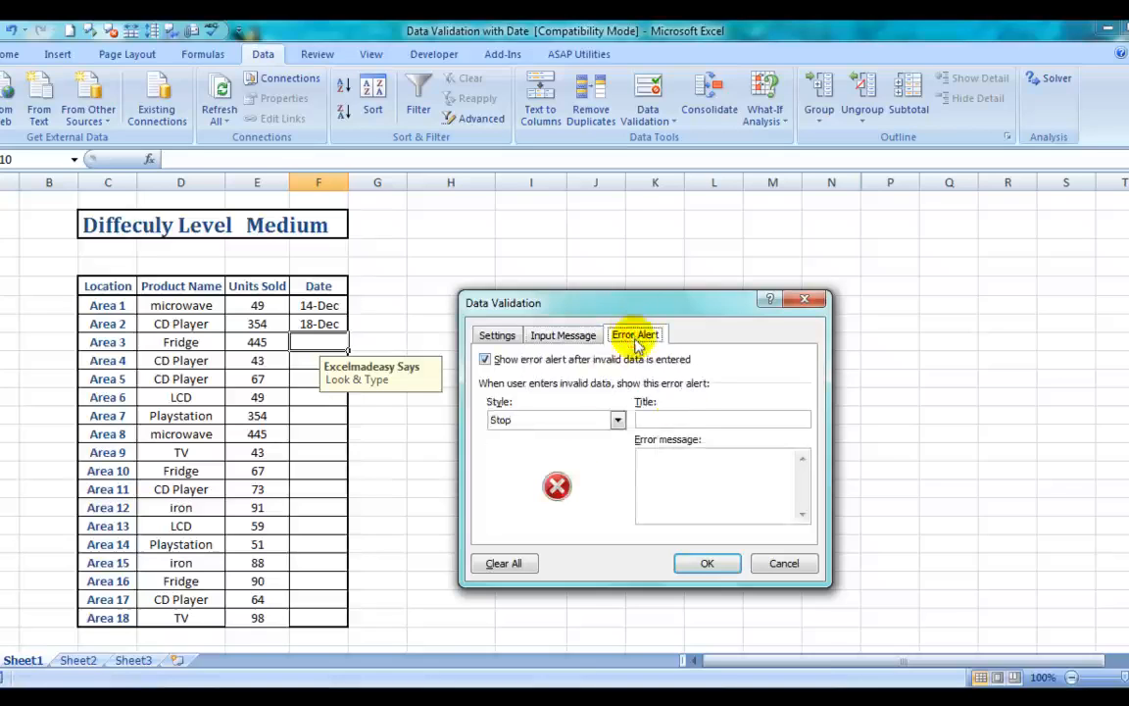
click(615, 420)
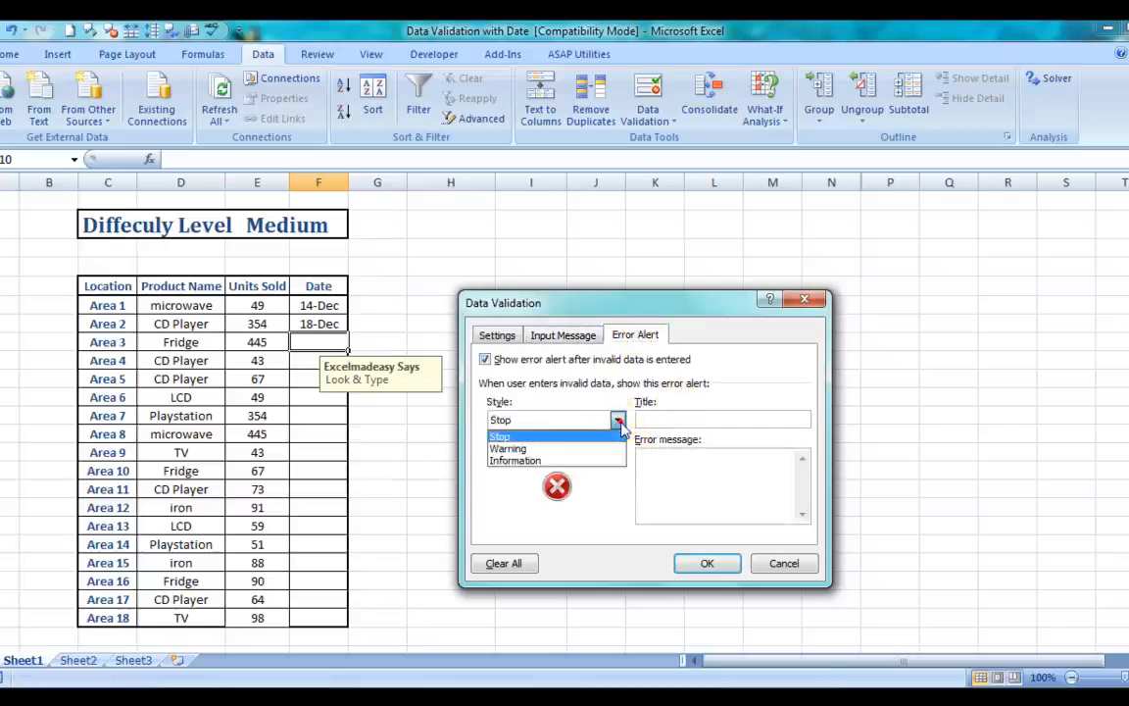
click(576, 449)
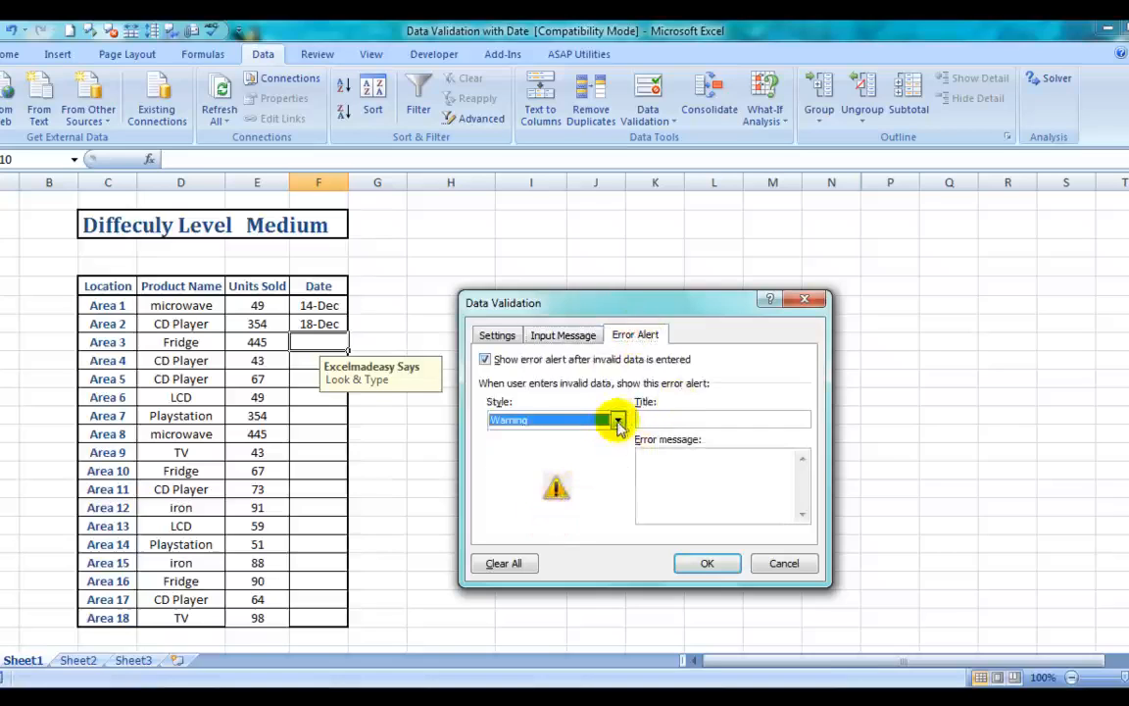
click(617, 420)
click(558, 457)
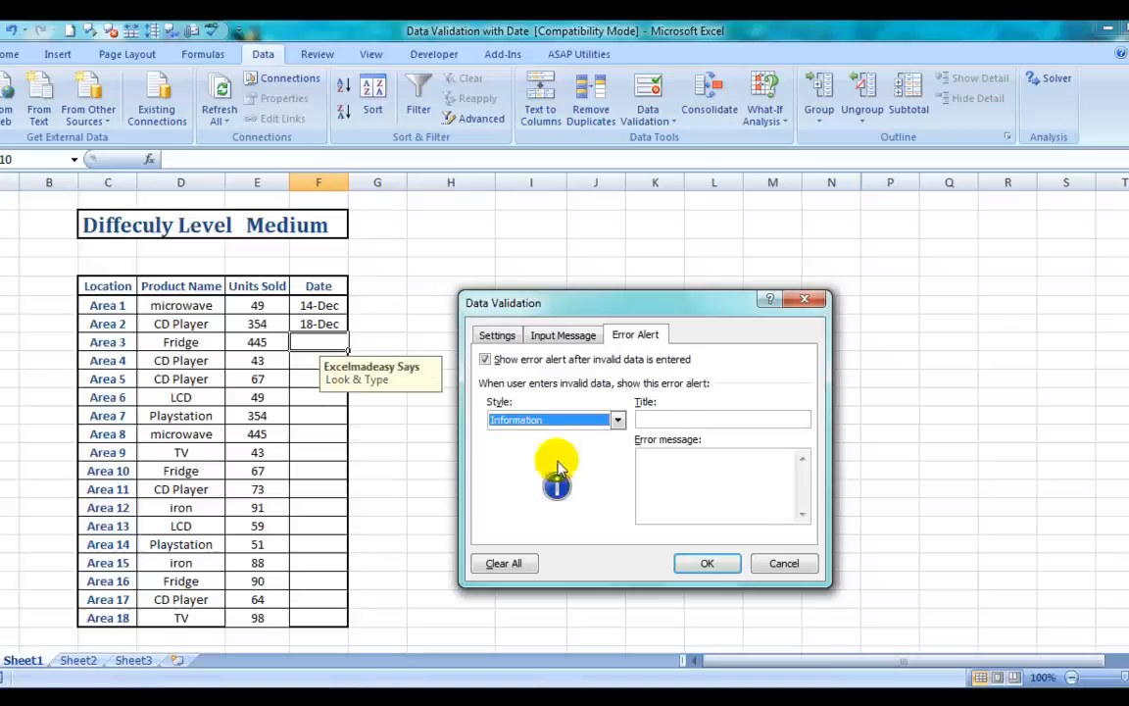
Step: Give the error alert the title "Guru Says"
click(648, 419)
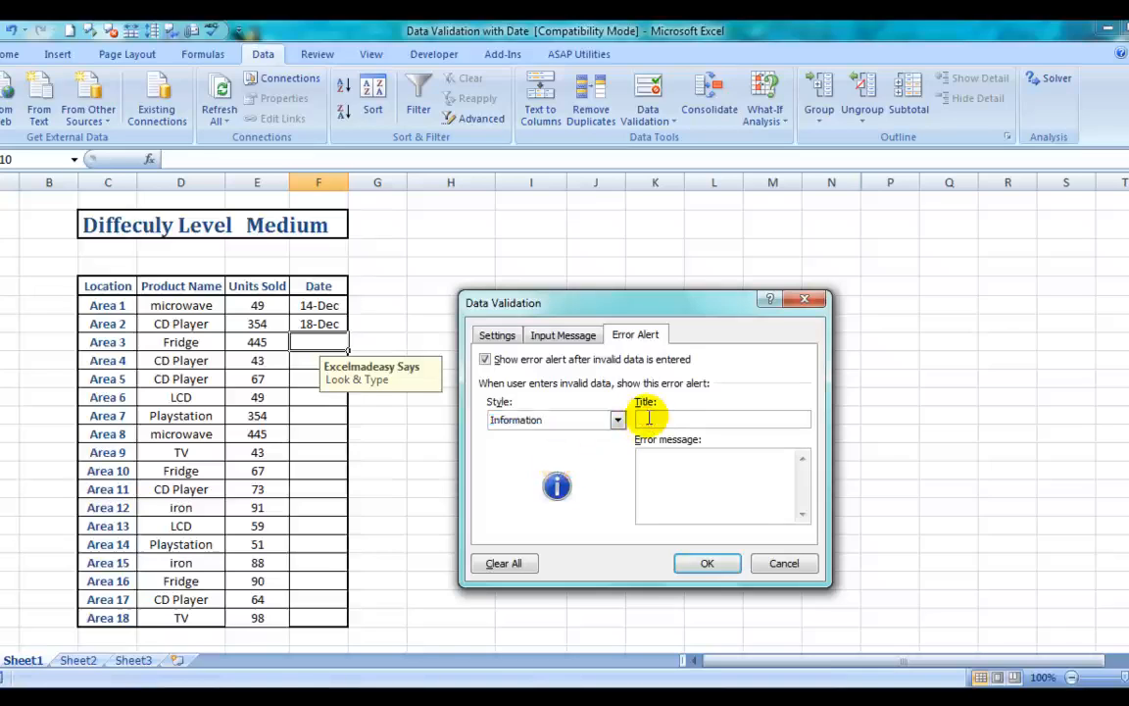
text(Exce)
key(BackSpace)
key(BackSpace)
key(BackSpace)
key(BackSpace)
key(BackSpace)
text(Guru Says)
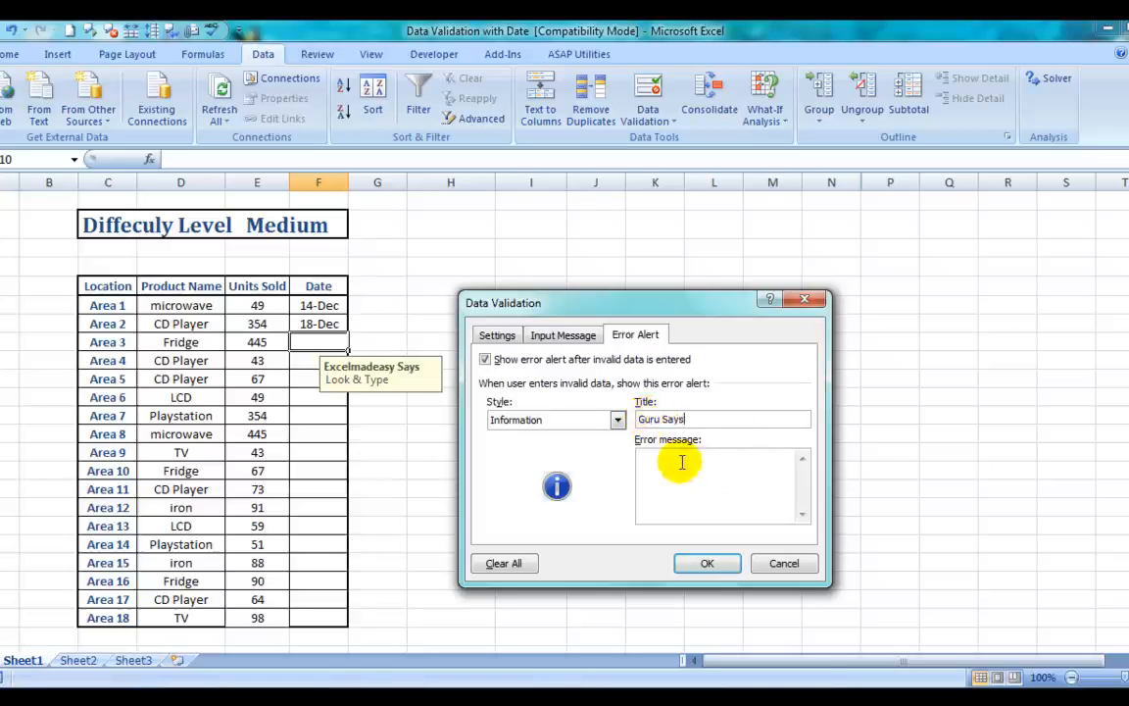
Step: Set the error message to "See What You Have Done!" and apply the alert to cell F10
click(682, 461)
click(681, 462)
text(See What You )
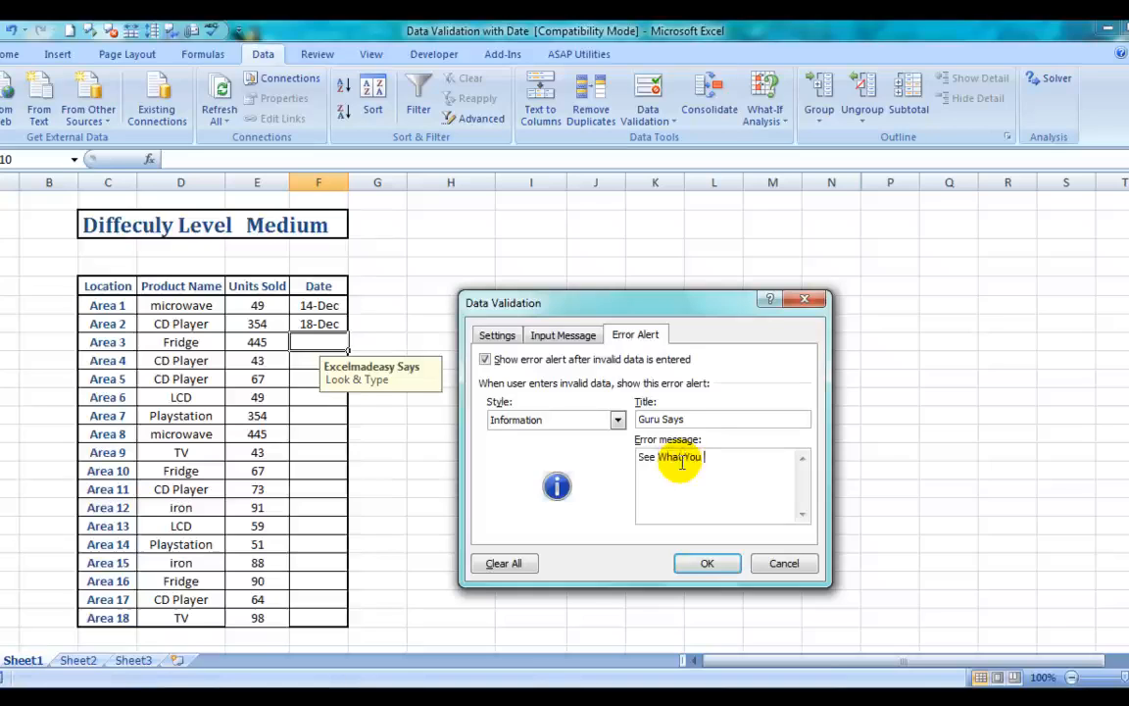
text(Have Done!)
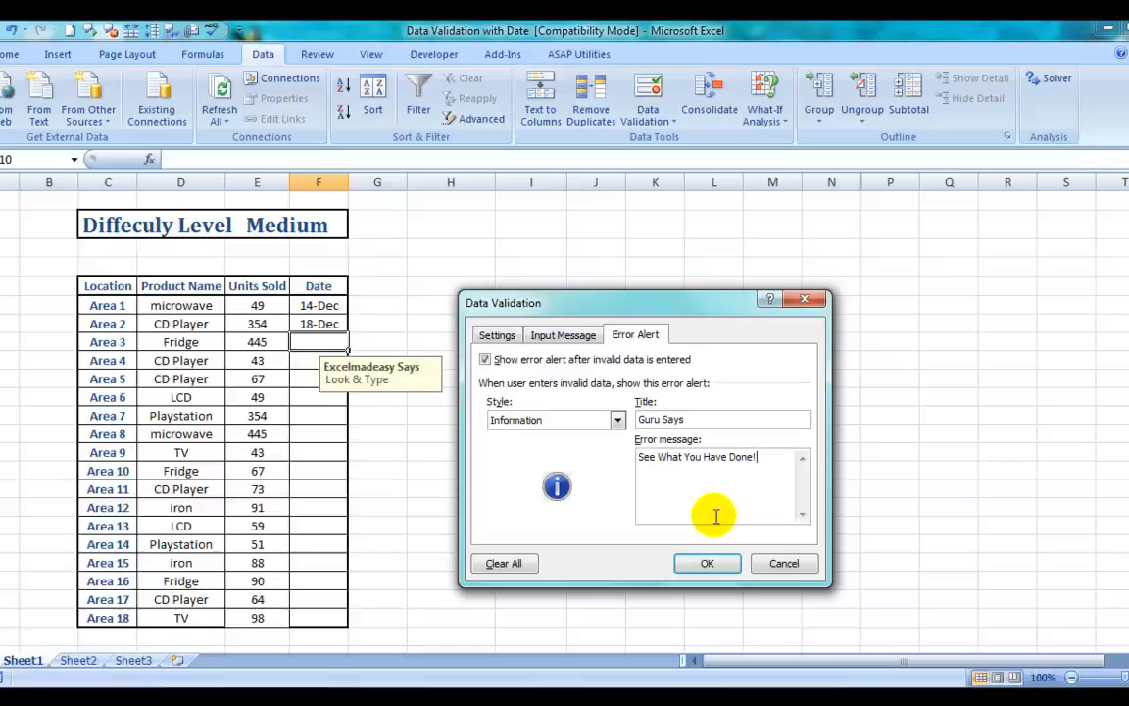
click(708, 563)
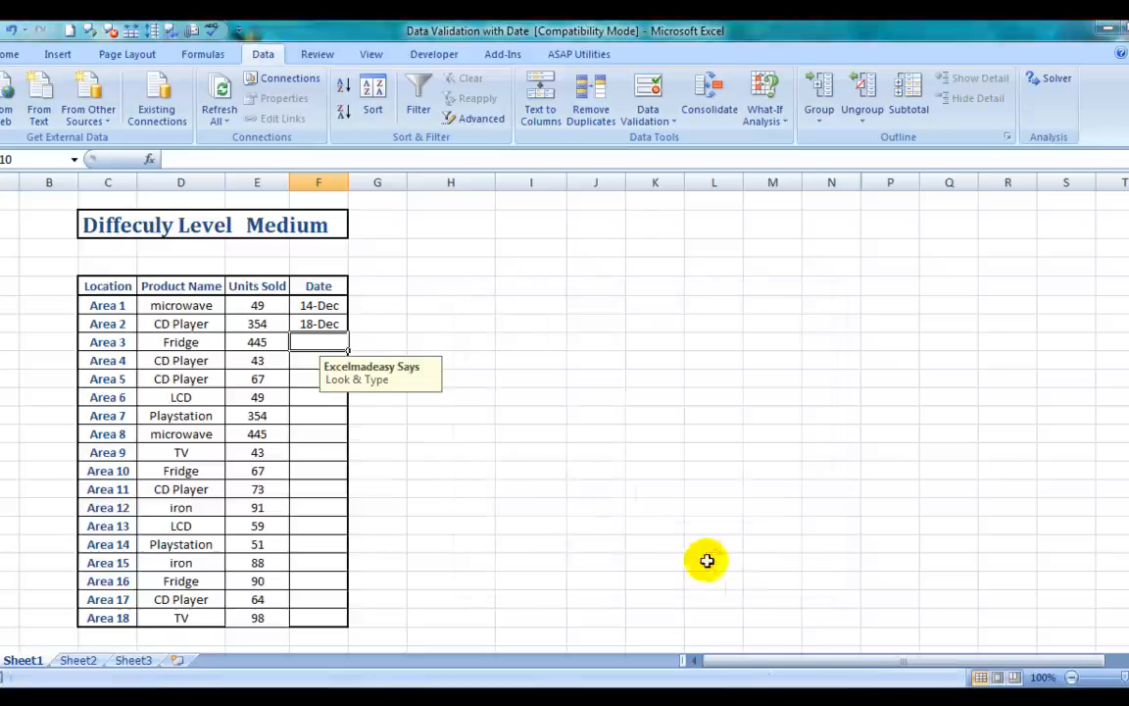
Step: Set the data validation of cell F10 to allow dates with the "equal to" condition
click(513, 468)
click(327, 343)
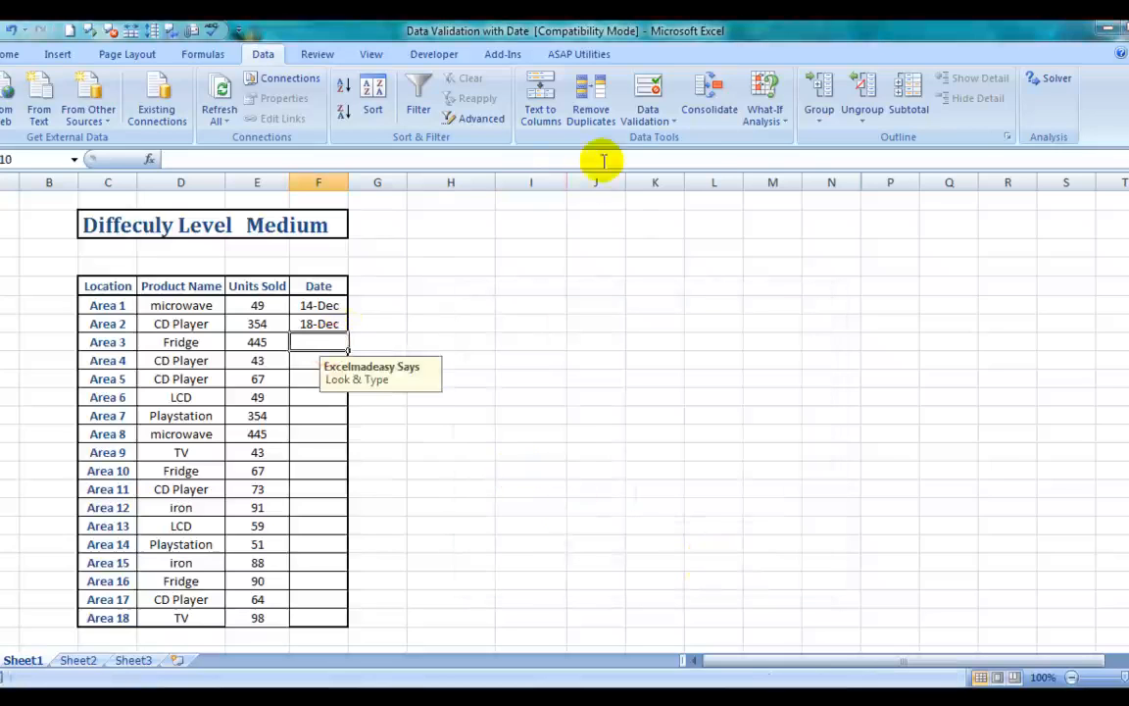
click(652, 117)
click(677, 142)
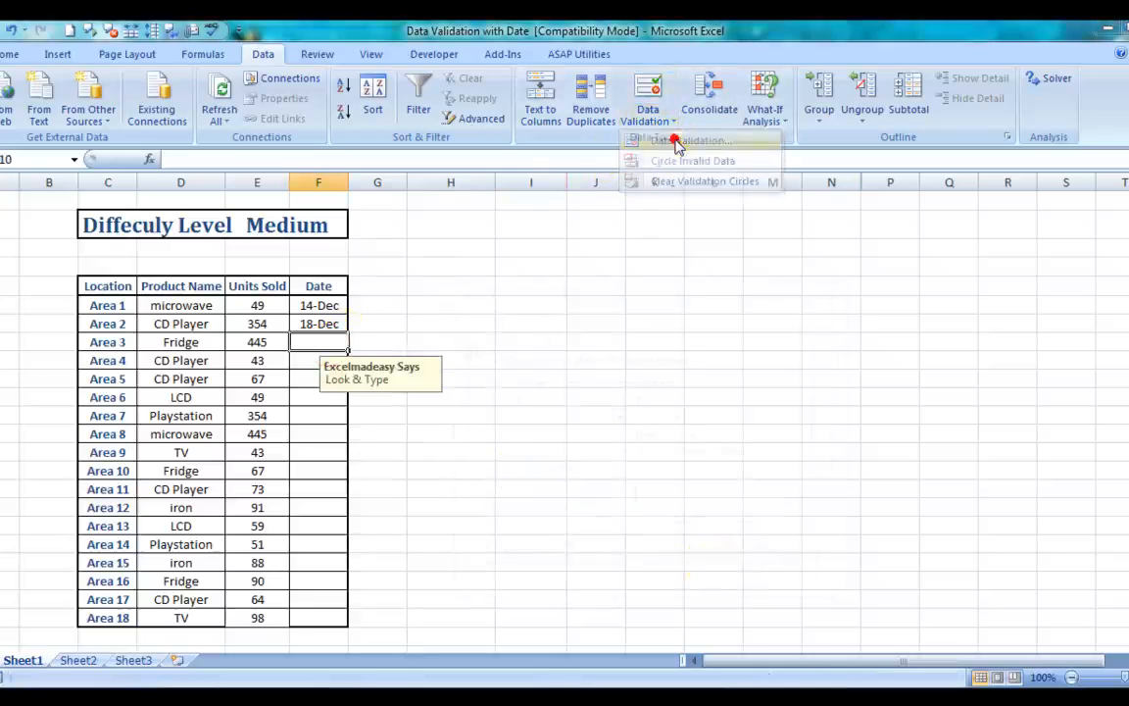
click(497, 336)
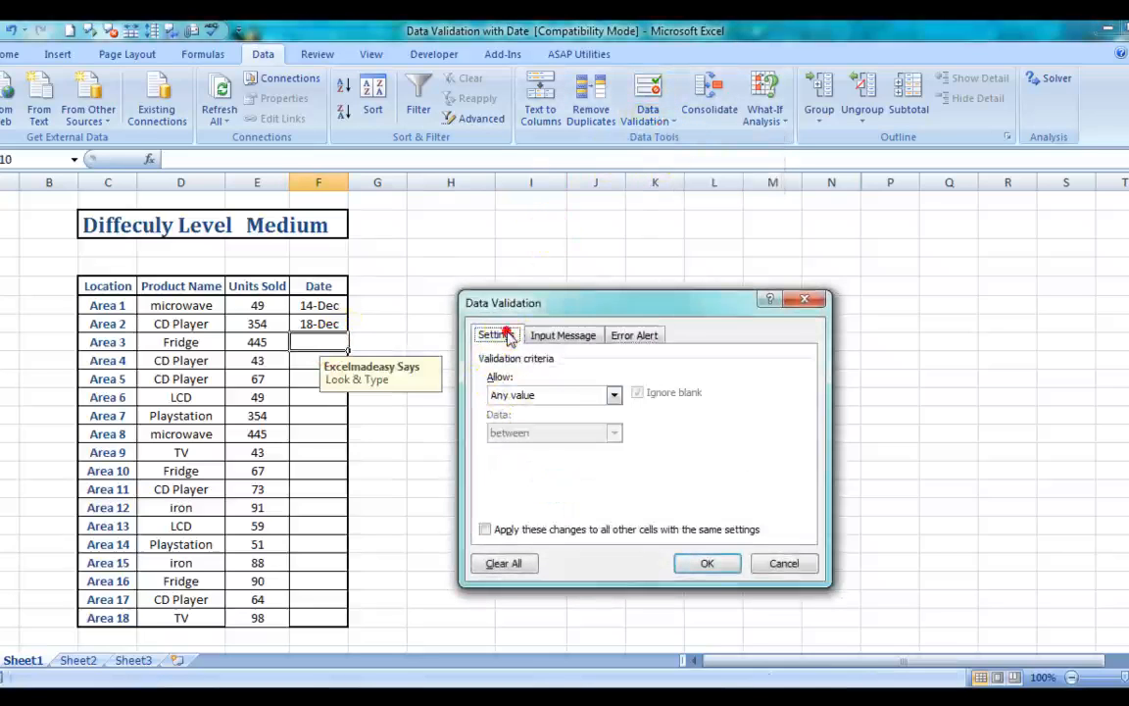
click(614, 395)
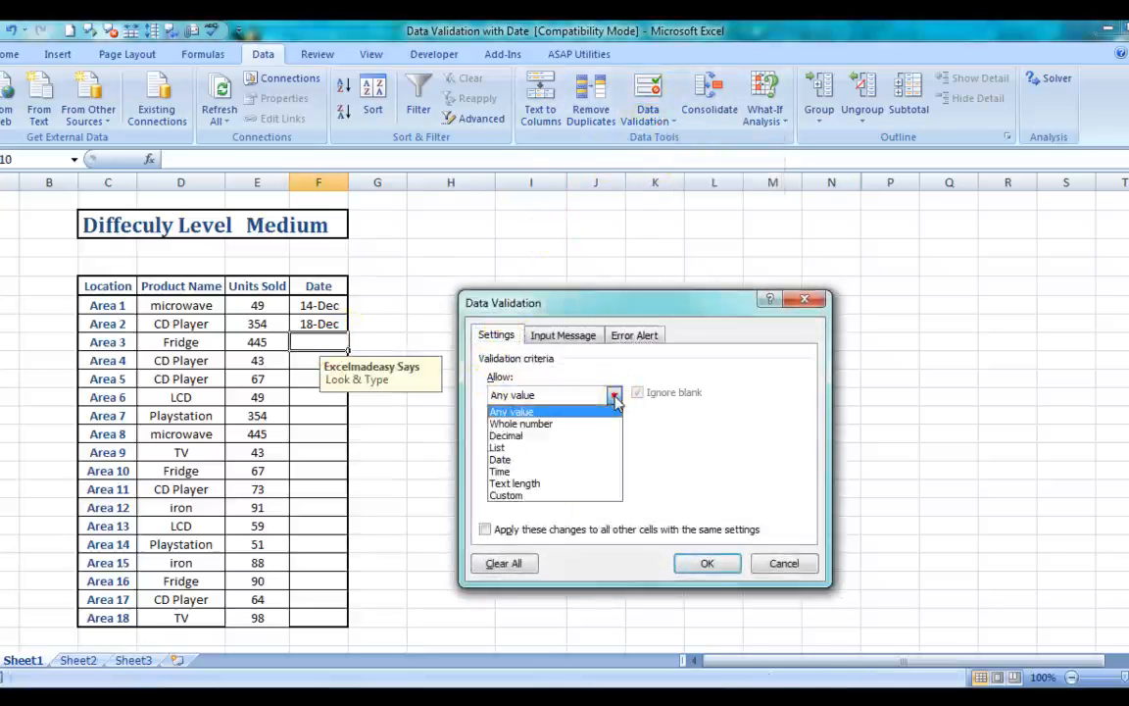
click(502, 458)
click(554, 433)
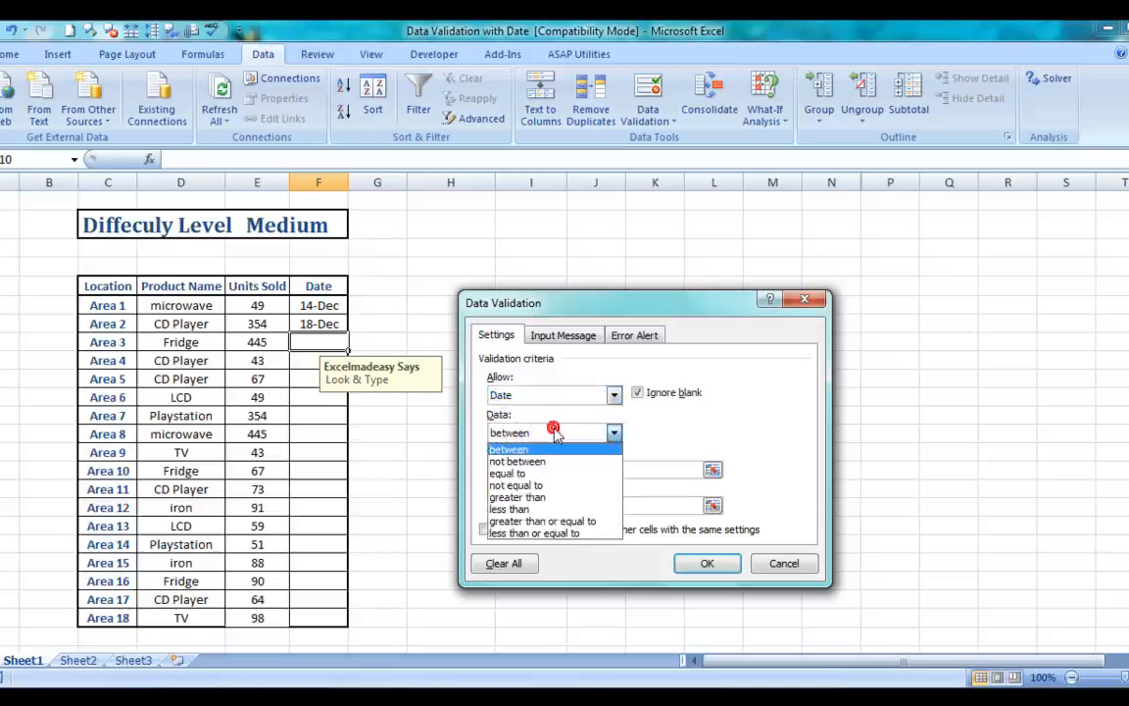
click(520, 473)
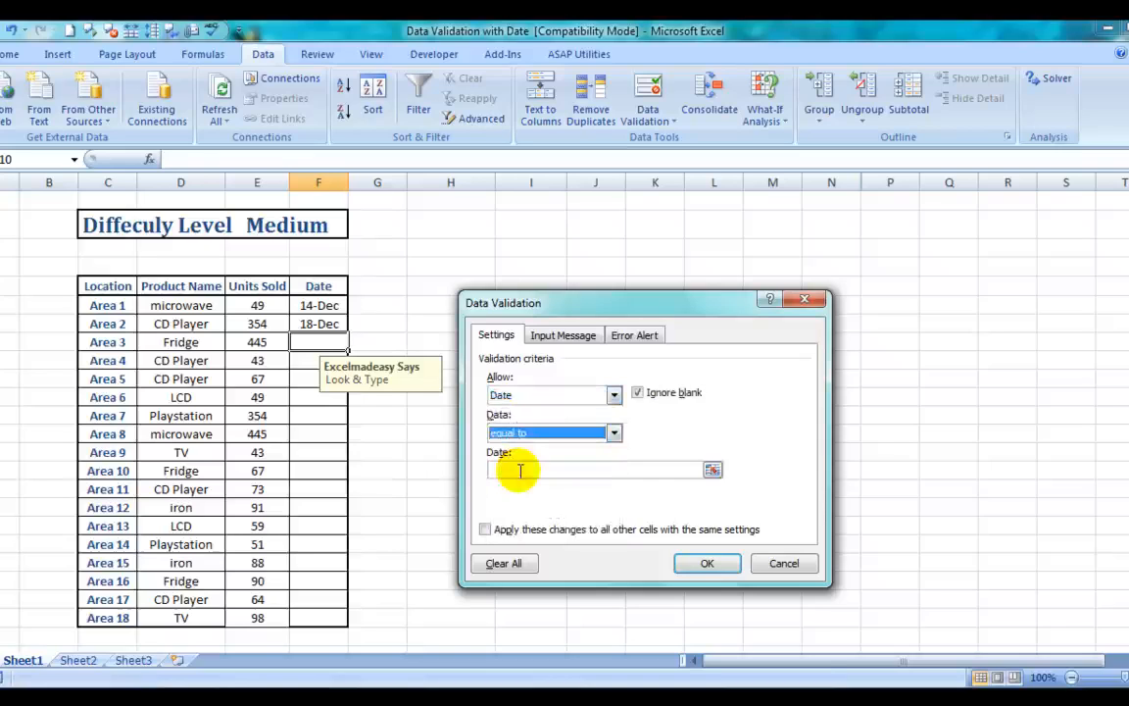
Step: Set the validation date to 14/12/11 and apply the rule to cell F10
click(520, 470)
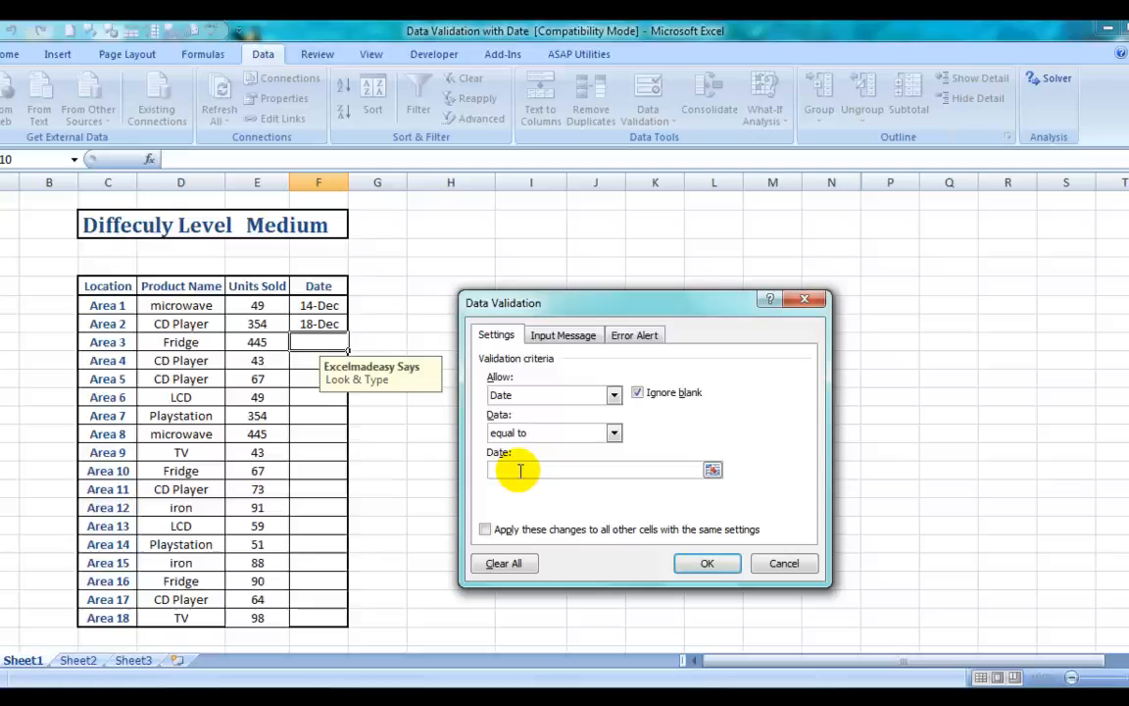
text(14/12/111)
key(Return)
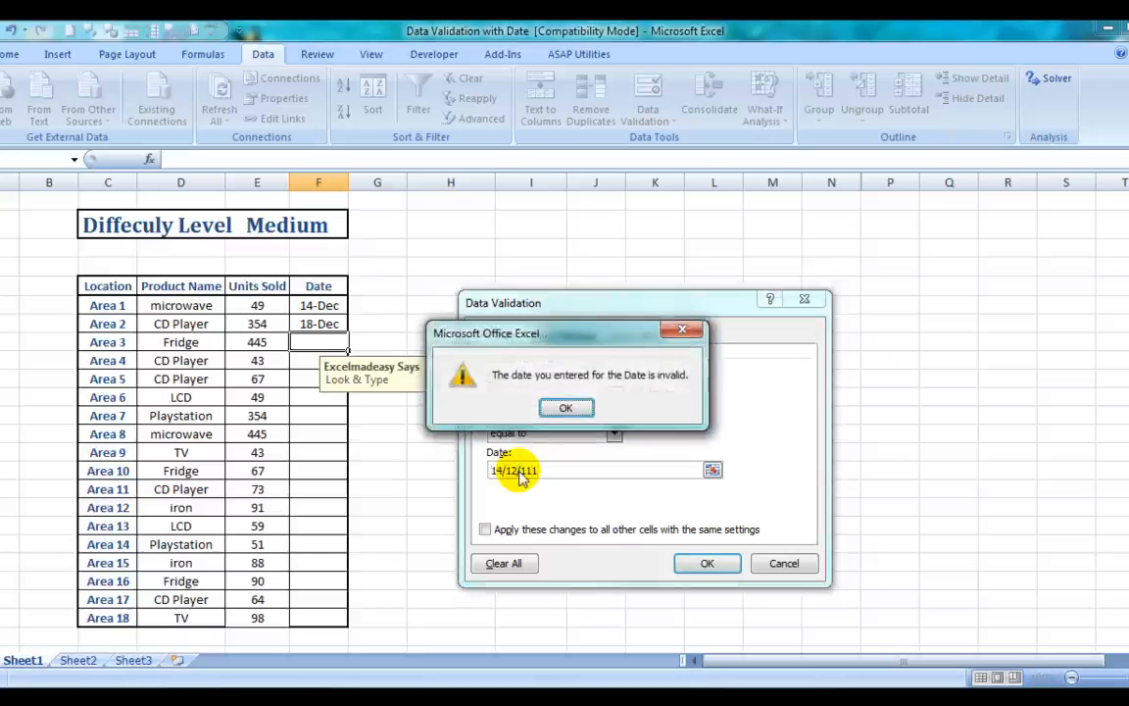
click(565, 408)
click(554, 470)
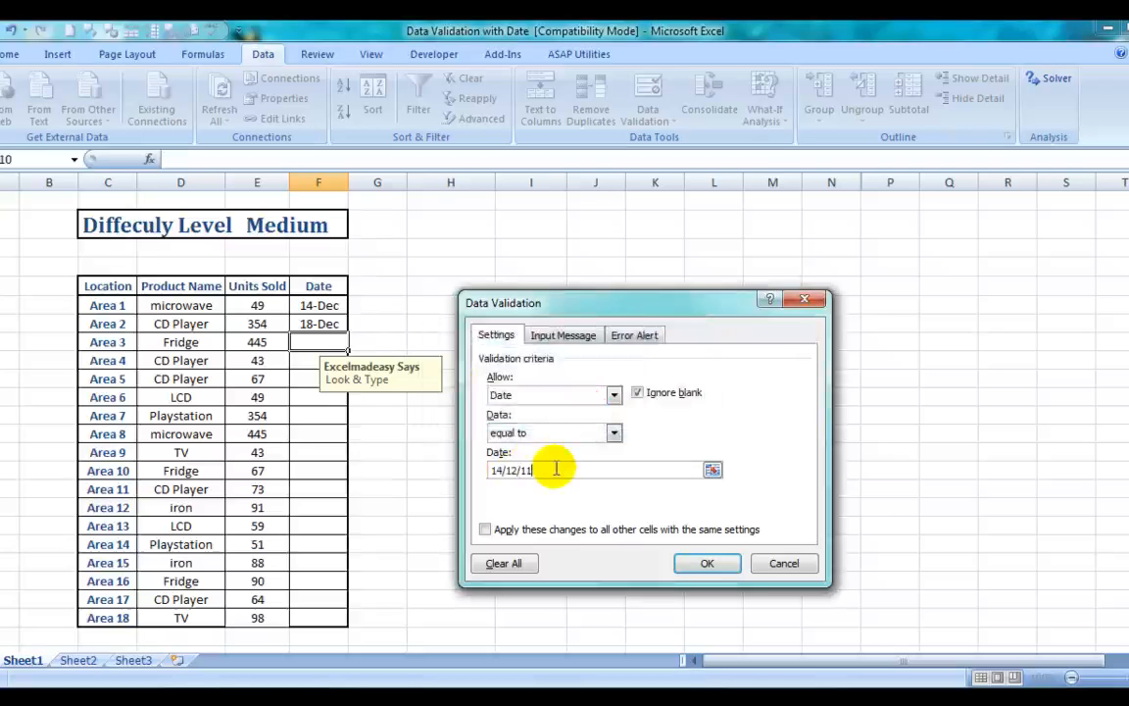
key(Escape)
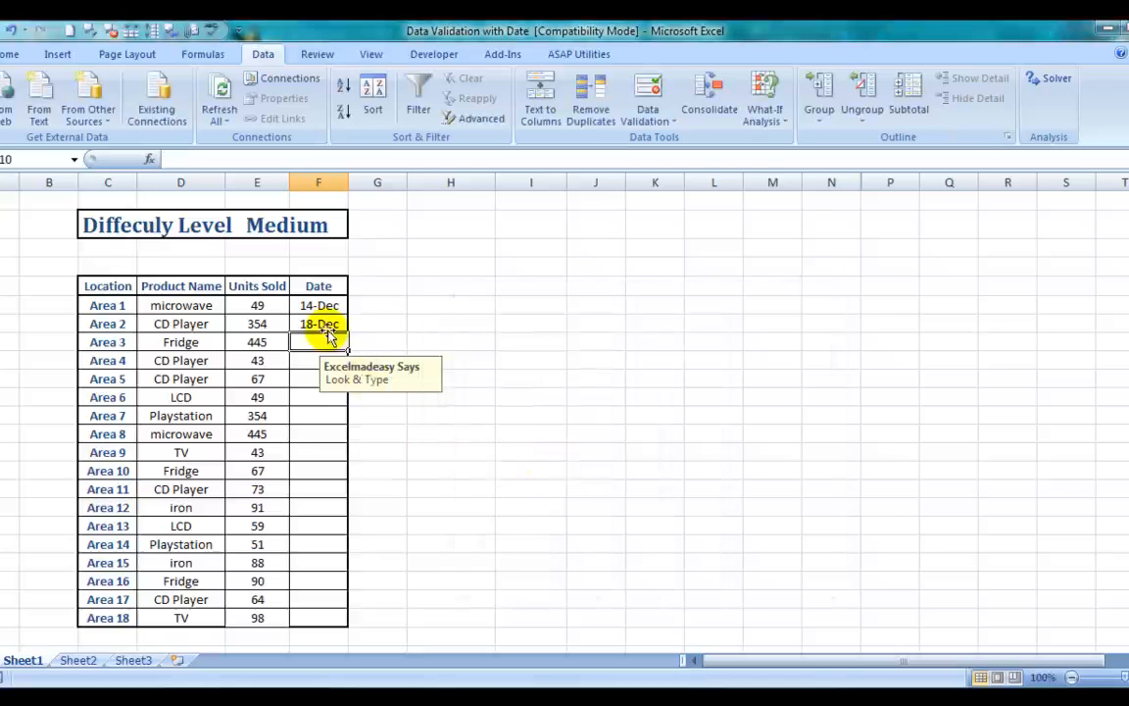
Step: Test cell F10 with the date 12/12/11 and accept the entry despite the information alert
click(311, 359)
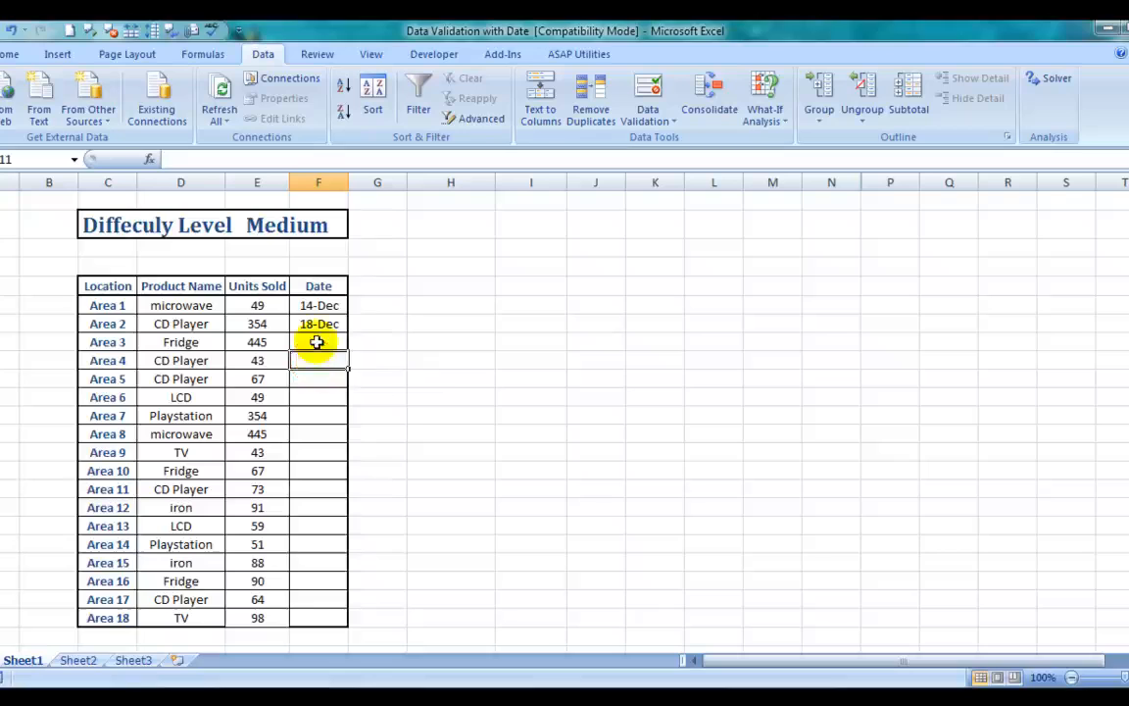
click(316, 341)
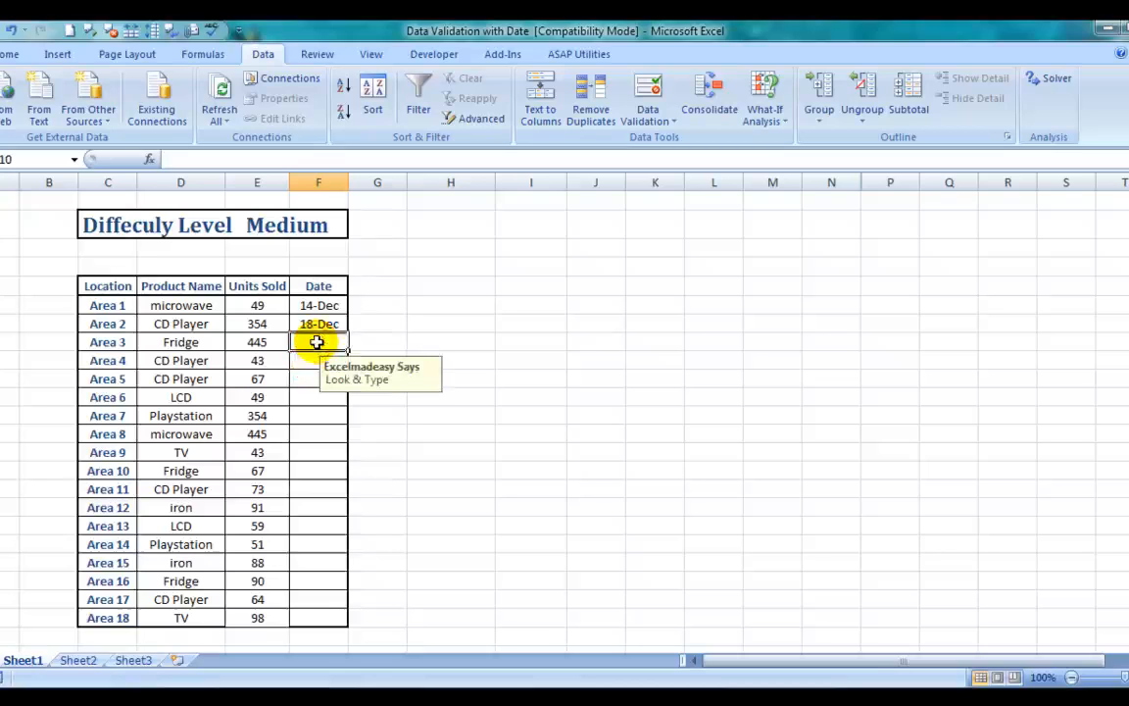
text(12)
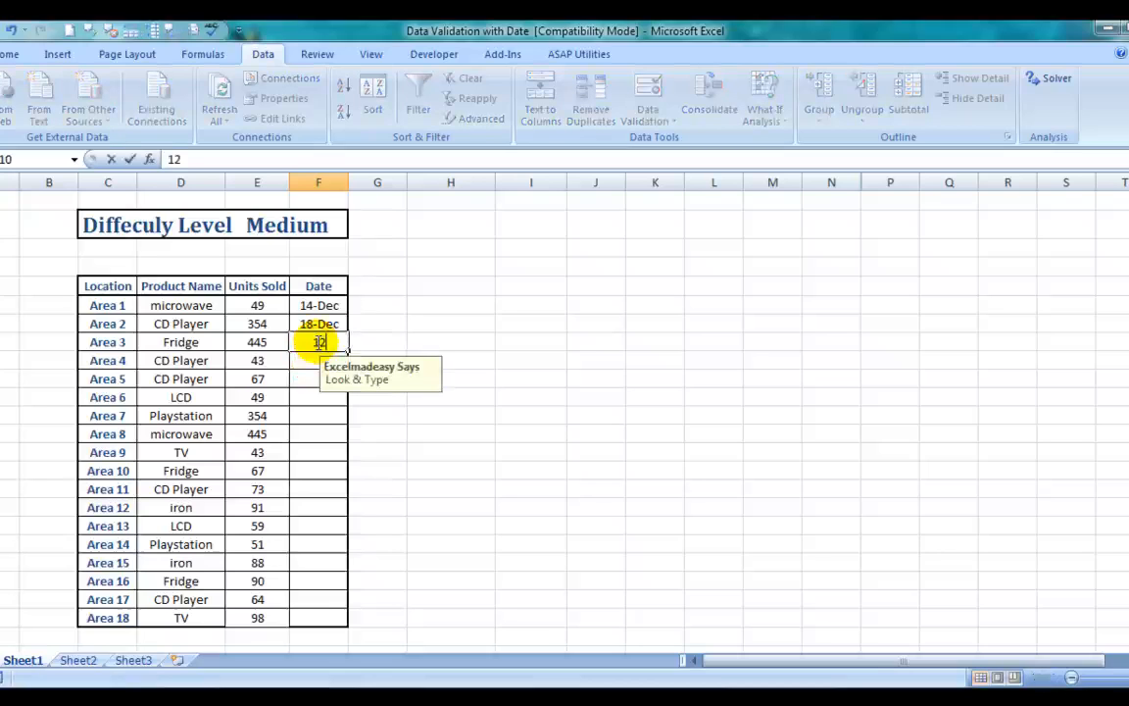
text(/12/11)
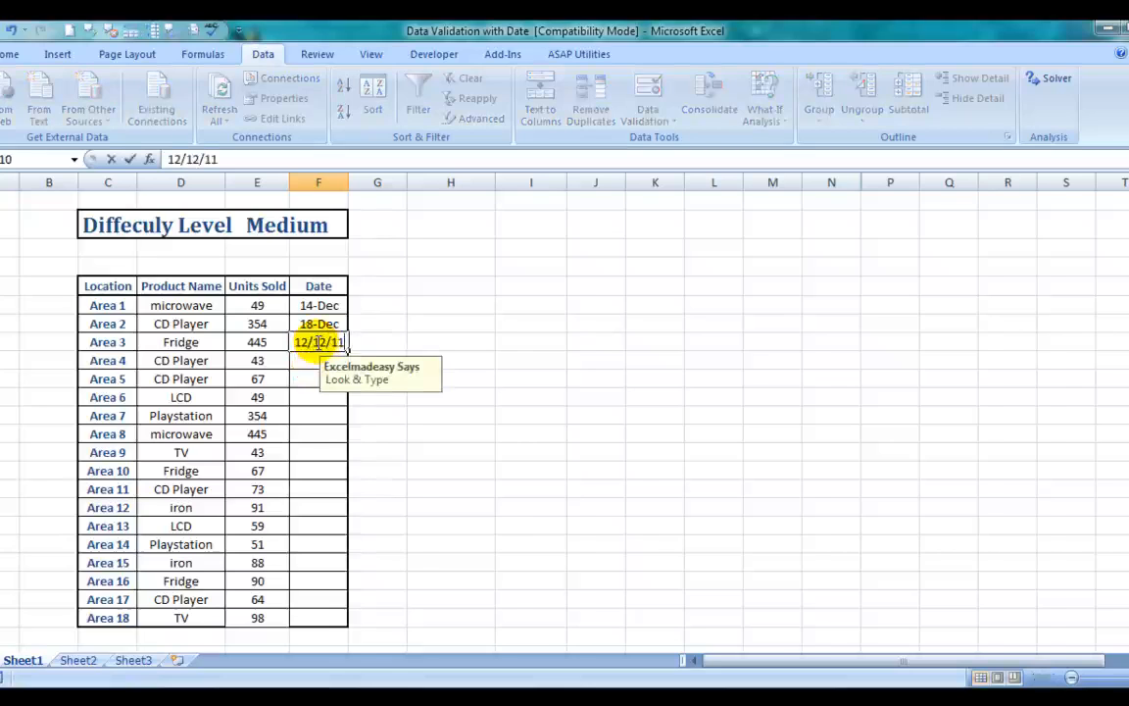
key(Return)
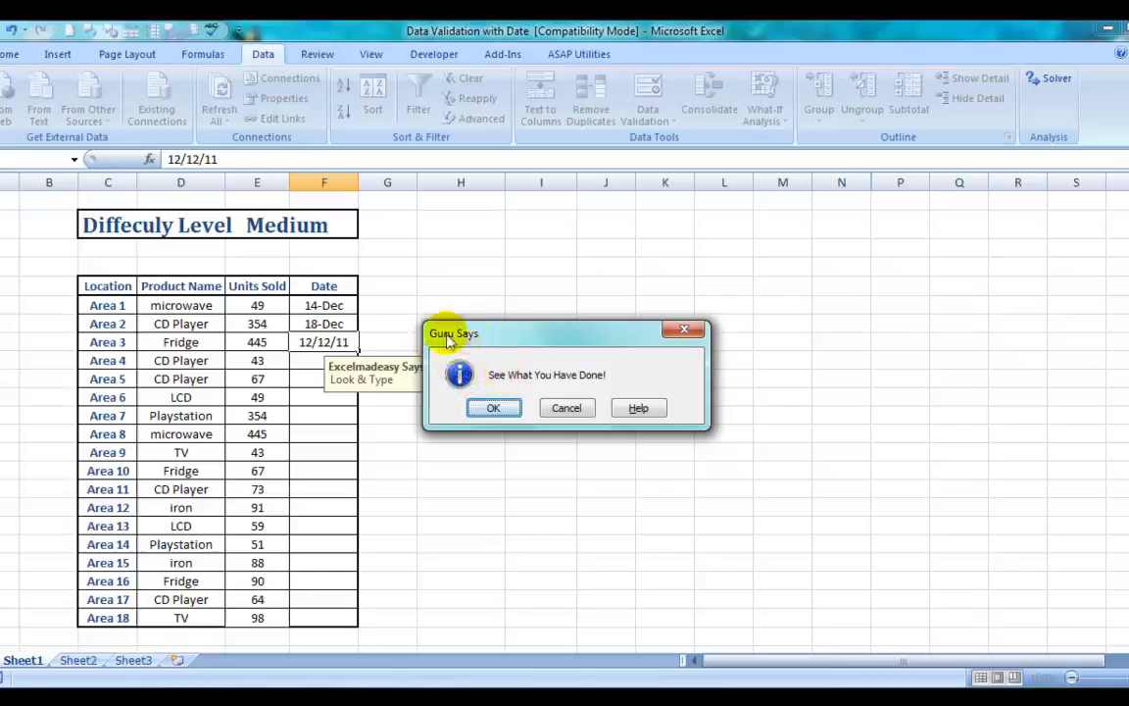
click(494, 407)
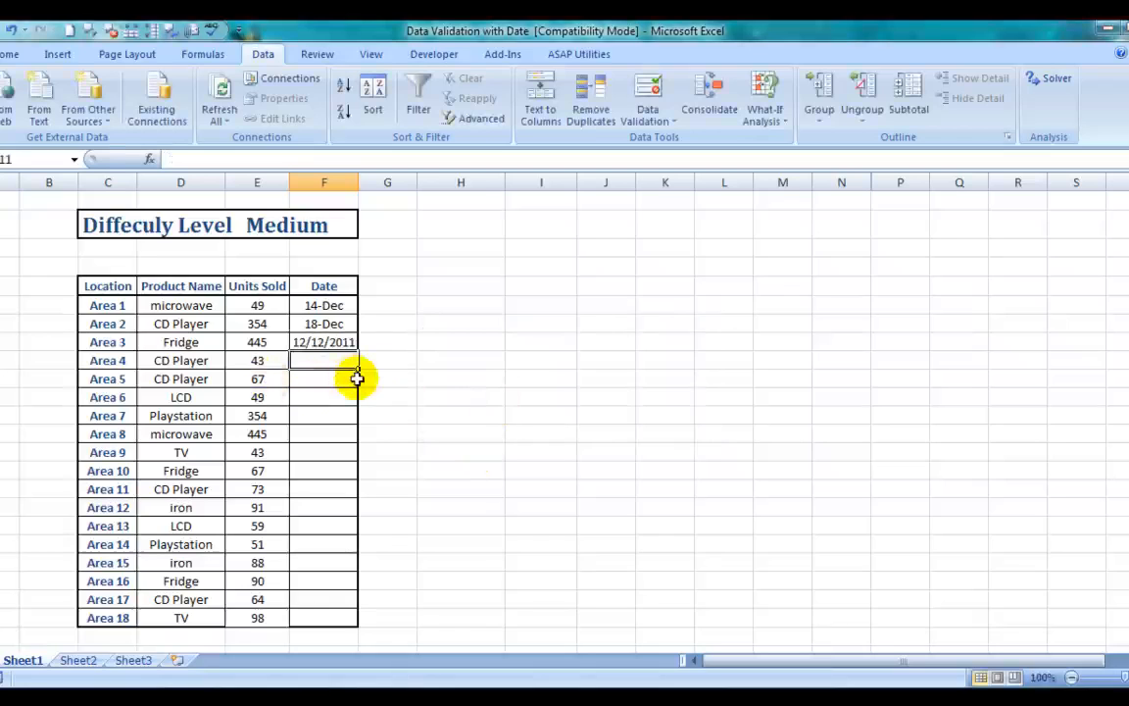
Step: Enter the date 14/12/2011 in cell F11 for Area 4
text(14/)
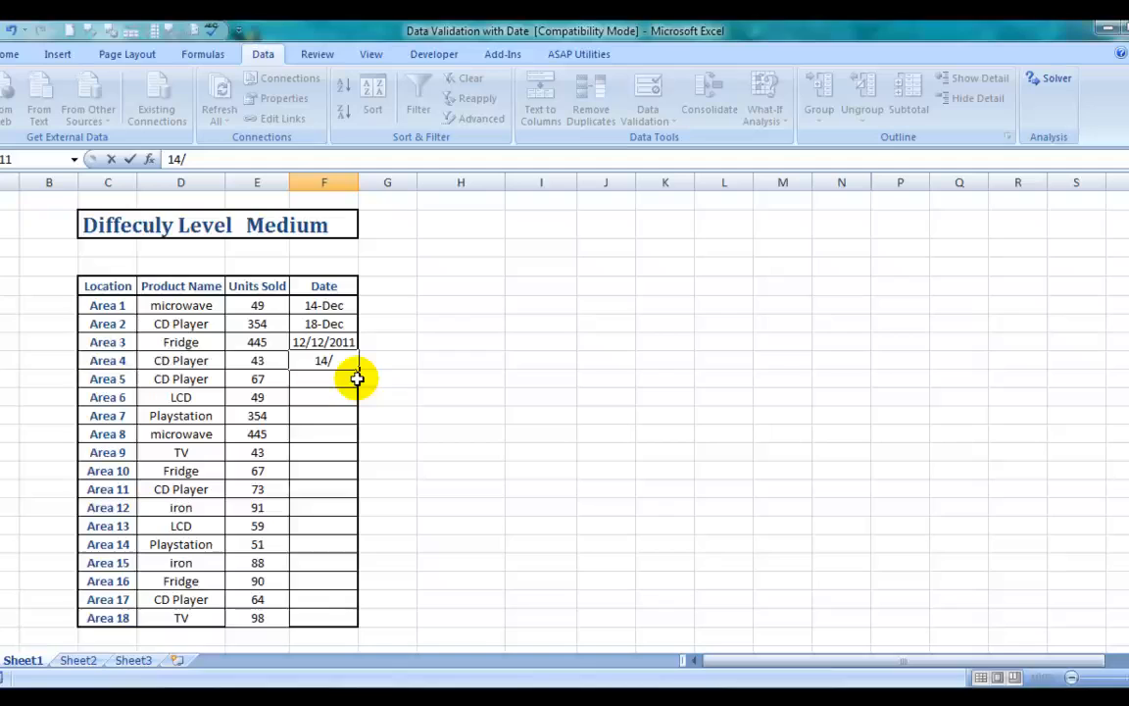
text(12/201)
text(1)
key(Return)
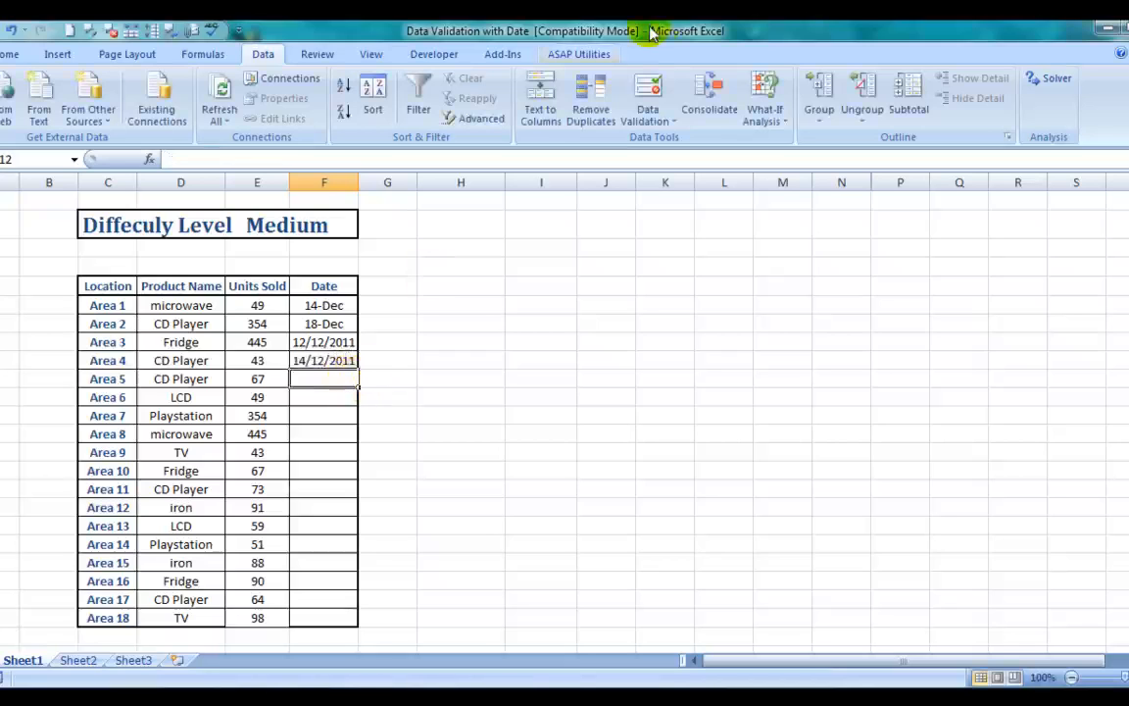
Step: Set the data validation of cell F12 to allow dates not equal to 14/12/2011
click(647, 93)
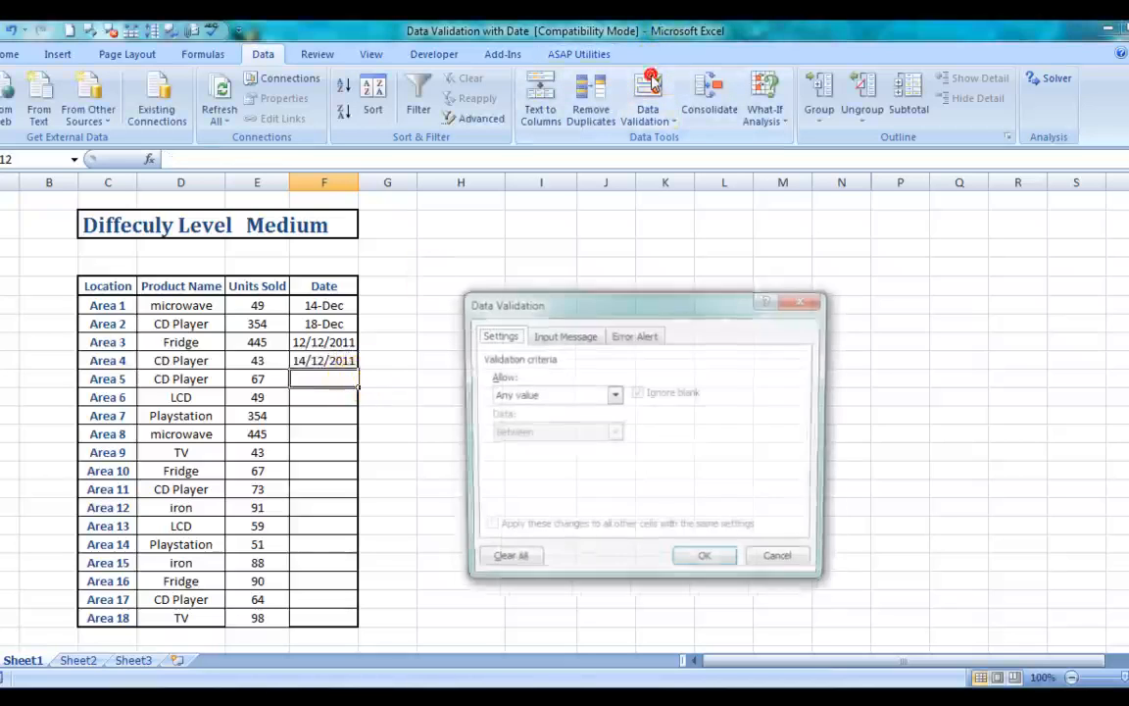
click(614, 394)
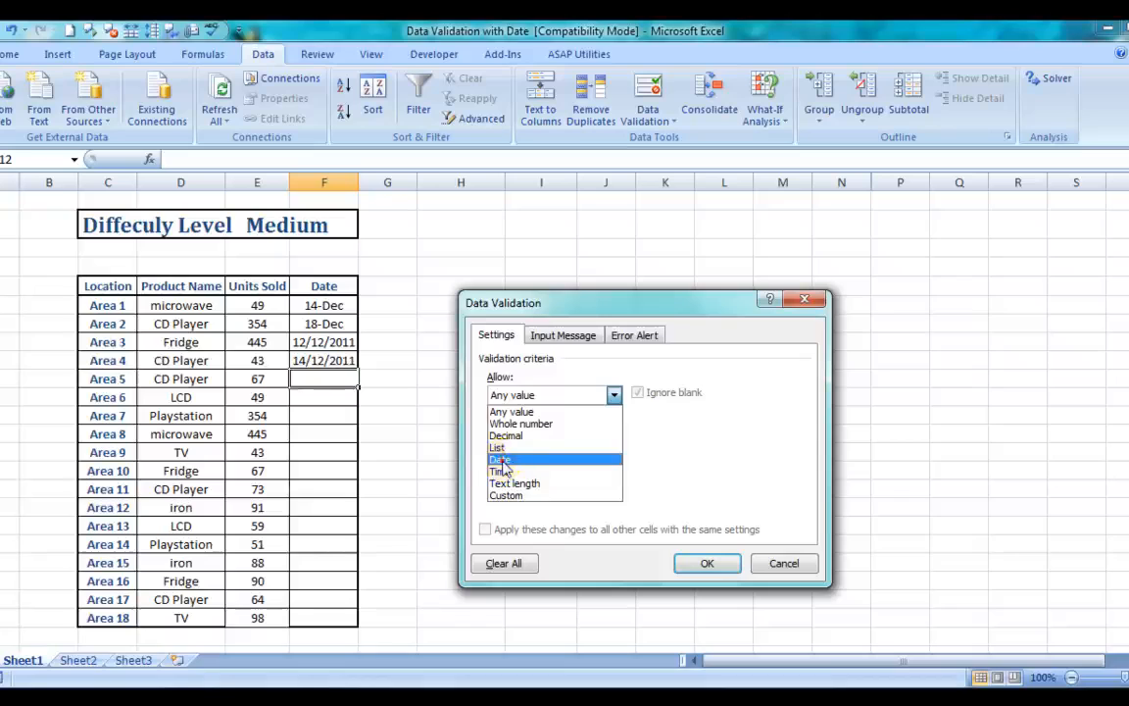
click(501, 460)
click(614, 432)
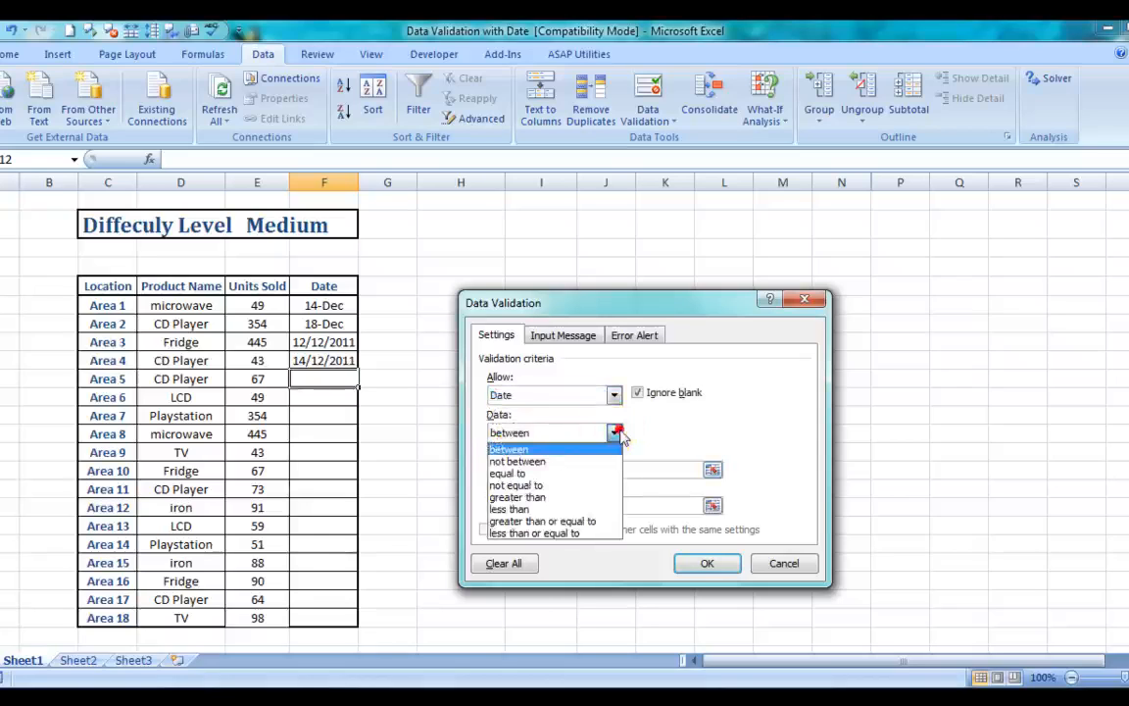
click(526, 486)
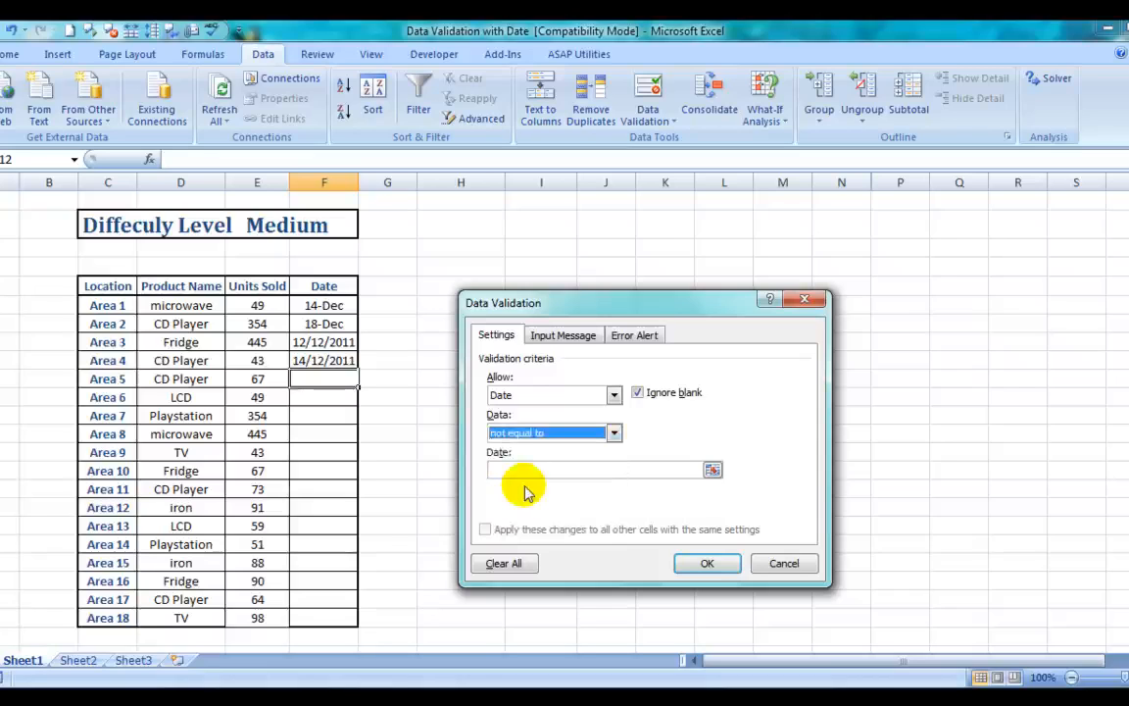
click(519, 471)
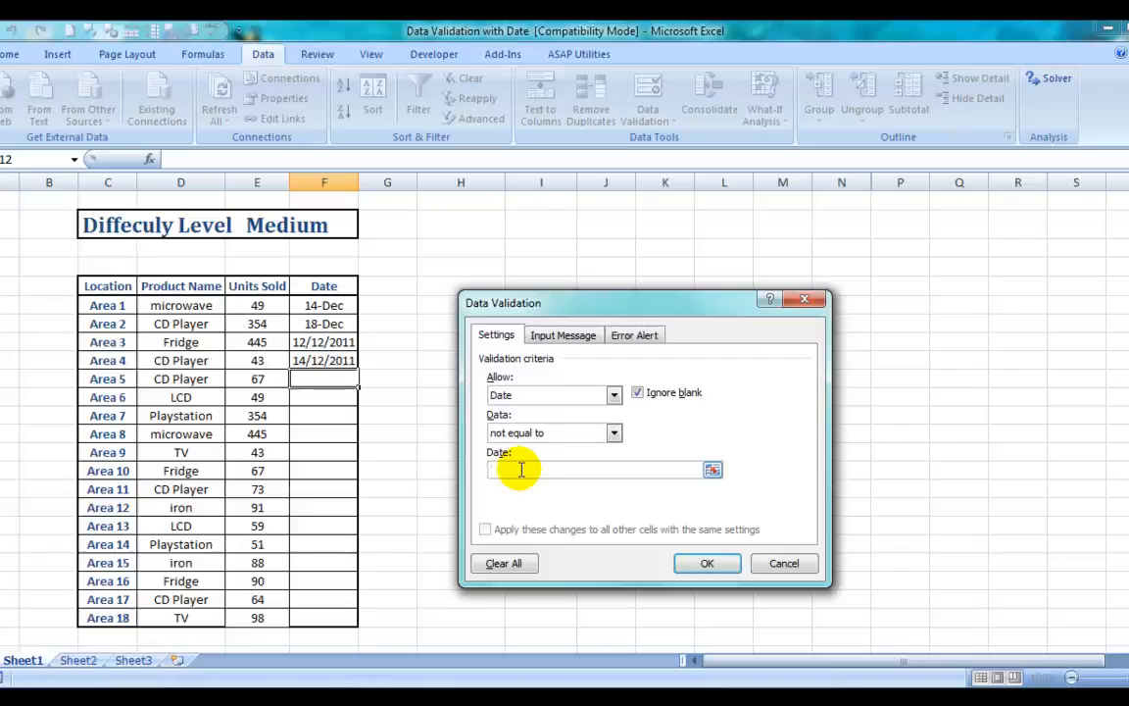
text(14/12)
text(/2011)
Step: Add an input message to the validation with the title "Guideline" and the text "can enter any date other than 14/12/11"
click(559, 336)
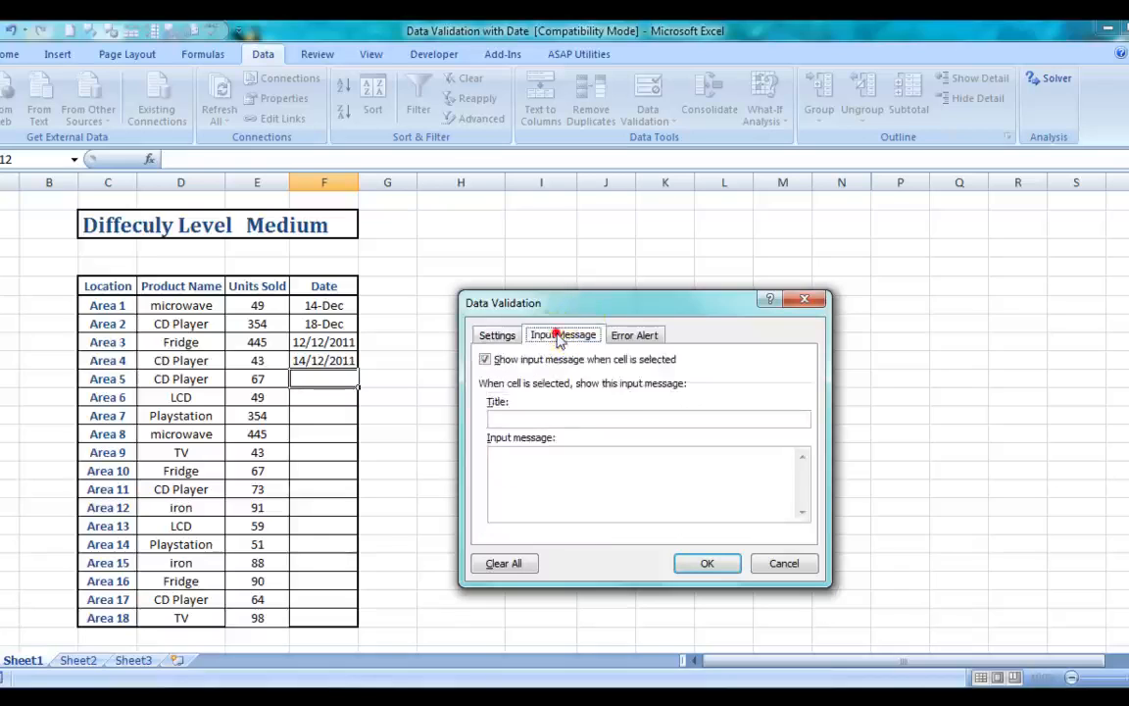
click(545, 418)
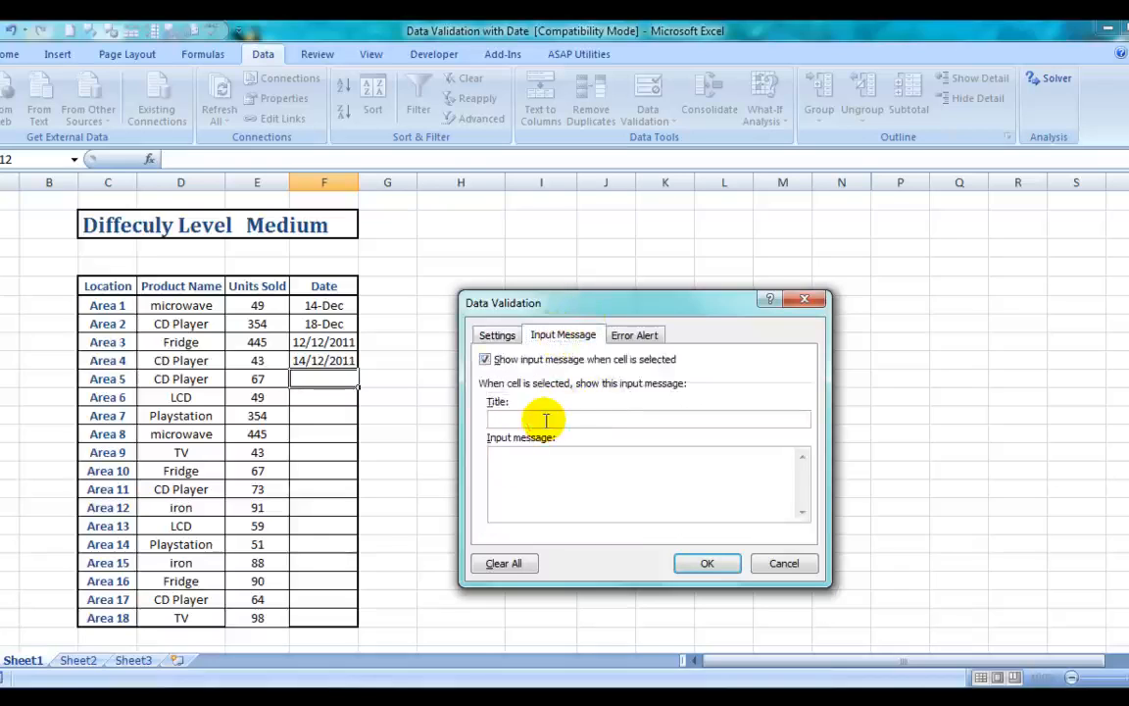
text(Guidelines)
key(BackSpace)
click(522, 471)
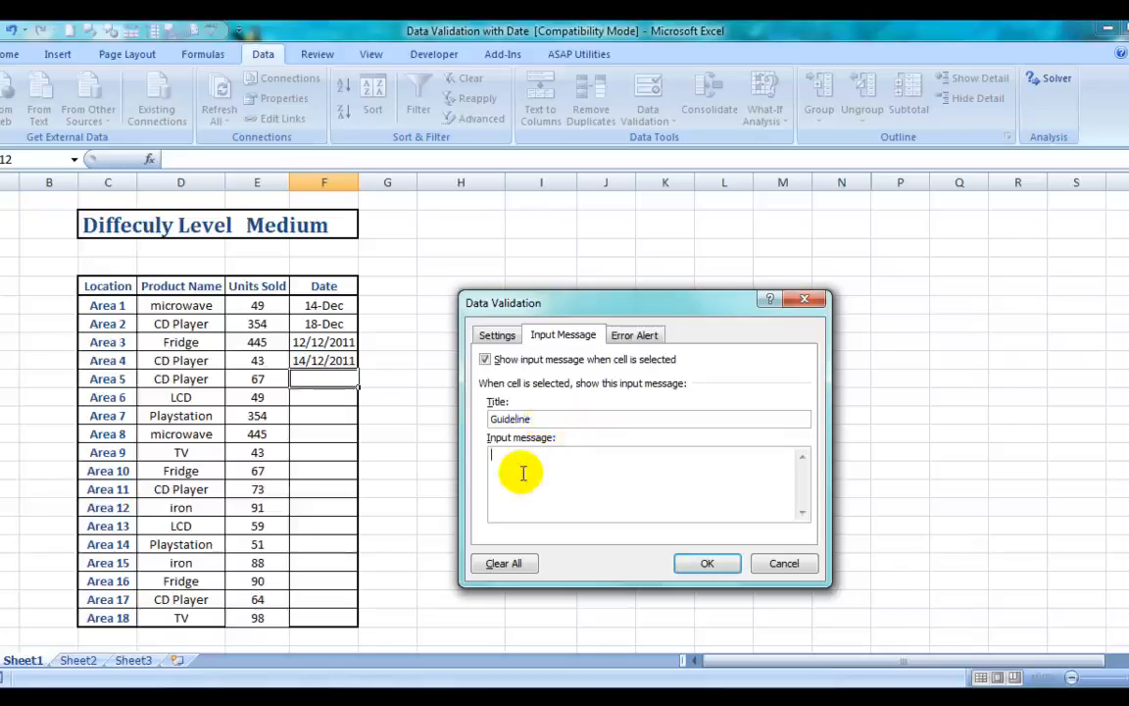
text(can enter any date other )
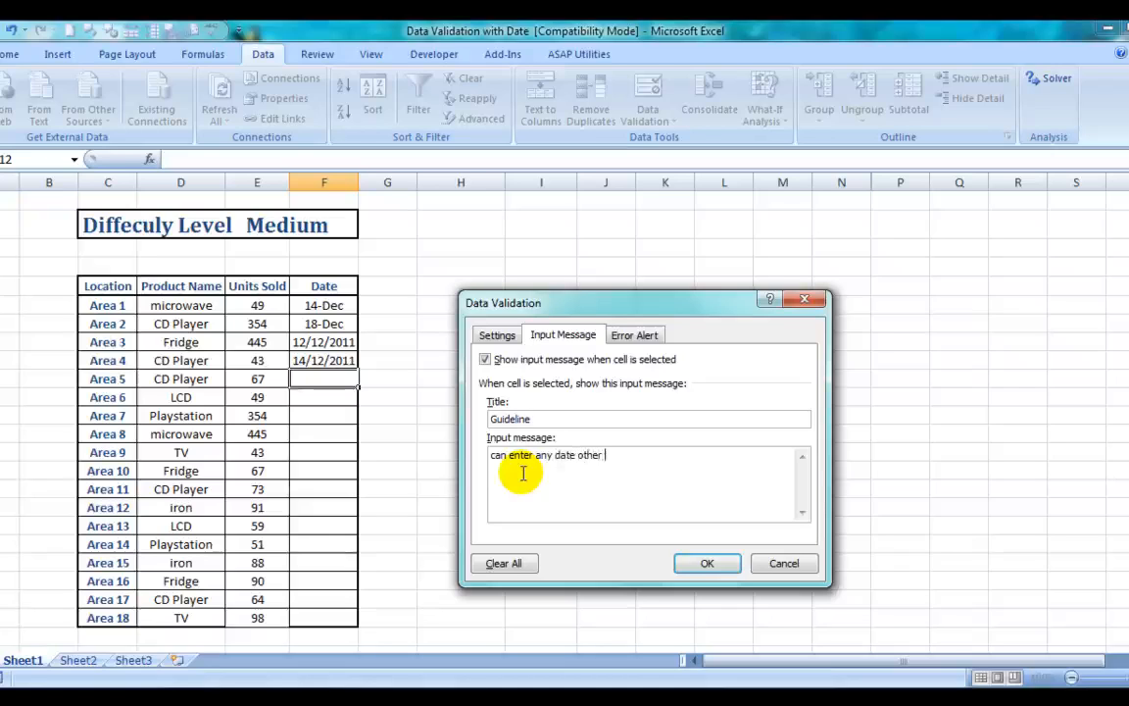
text(than 14/12/11)
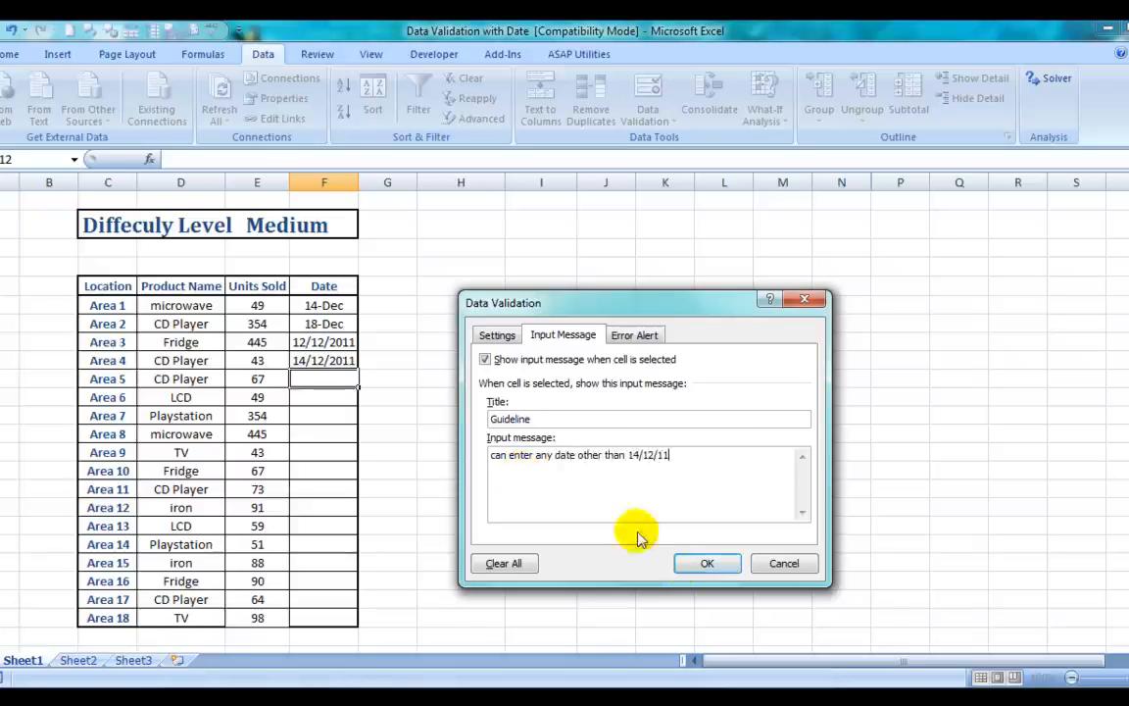
Step: Give the error alert of cell F12 the title "Guru Says"
click(635, 335)
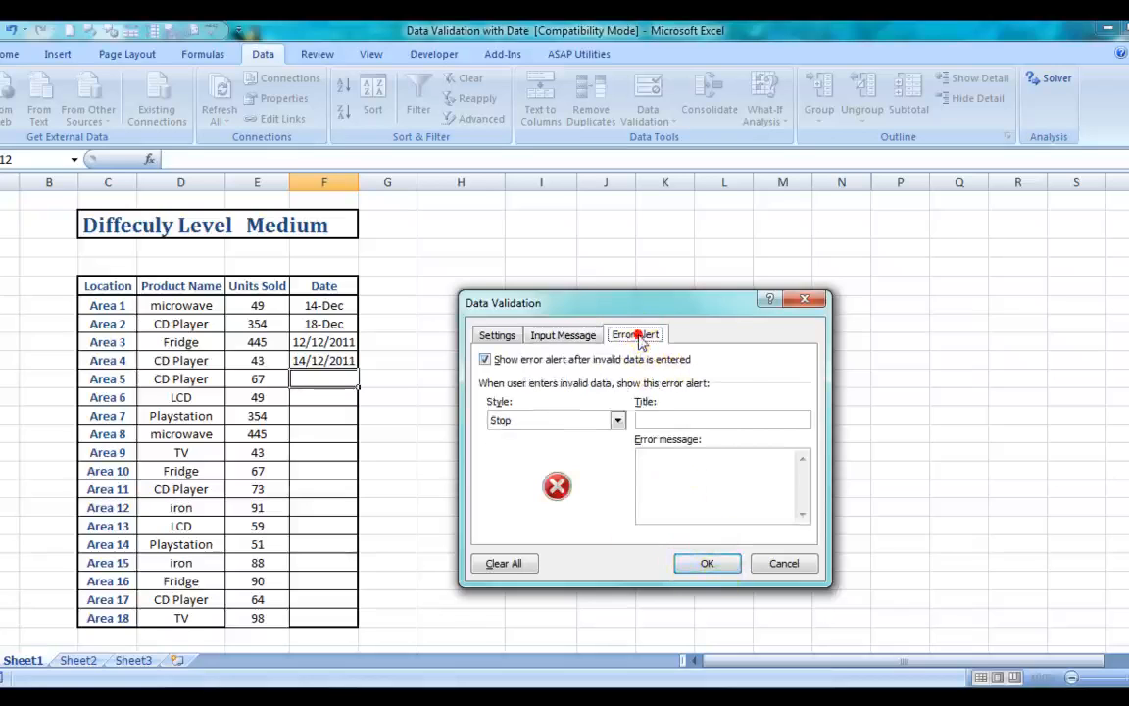
click(670, 420)
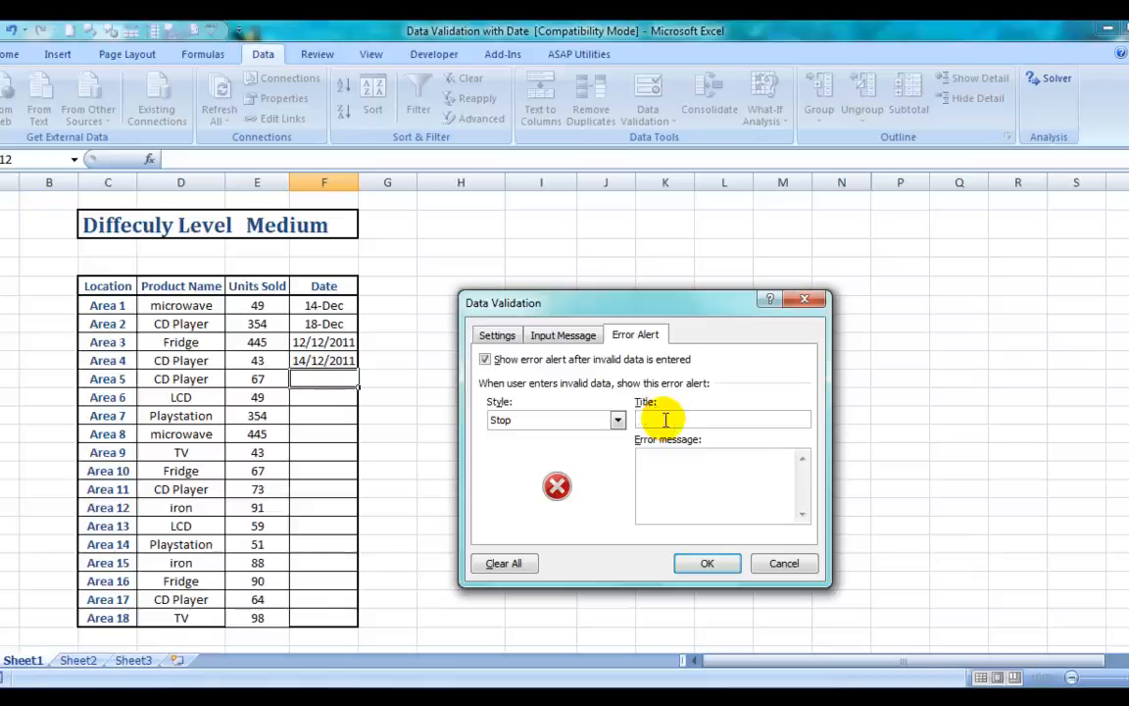
text(Guru Says)
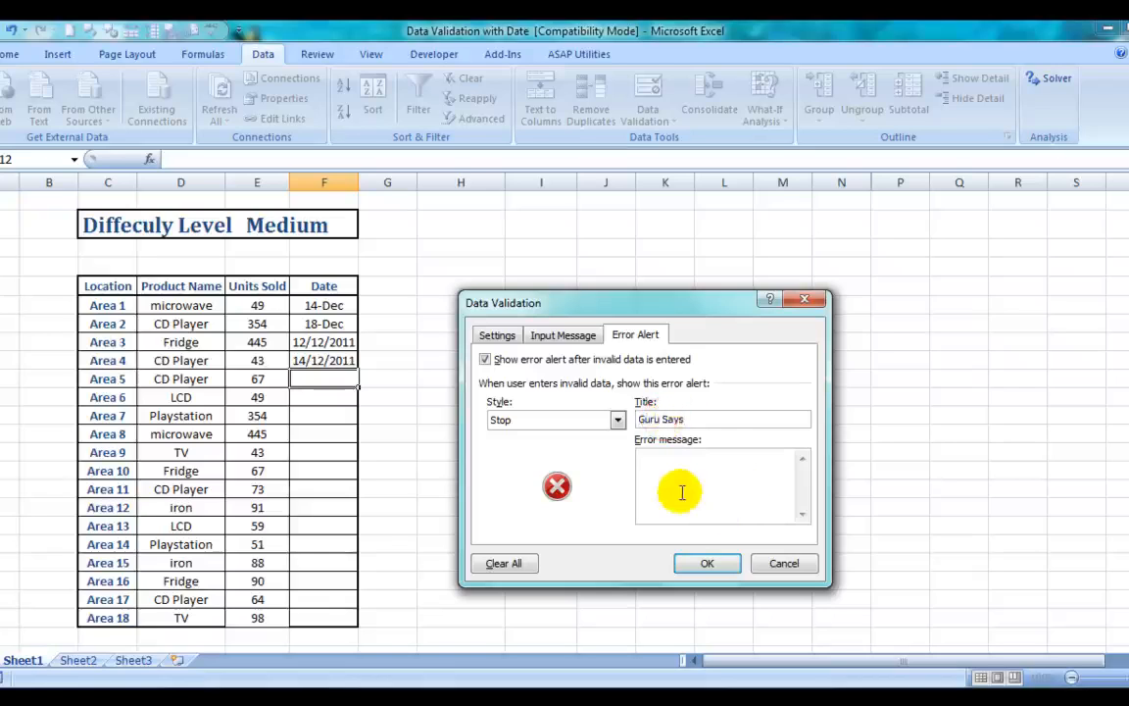
Step: Set the error message to "Read The Message You #&#$%" and apply the validation to cell F12
text(S)
key(BackSpace)
text(Read The)
key(BackSpace)
key(BackSpace)
key(BackSpace)
key(BackSpace)
key(BackSpace)
key(BackSpace)
key(BackSpace)
key(BackSpace)
click(682, 492)
text(Read Thw)
key(BackSpace)
text(e Message)
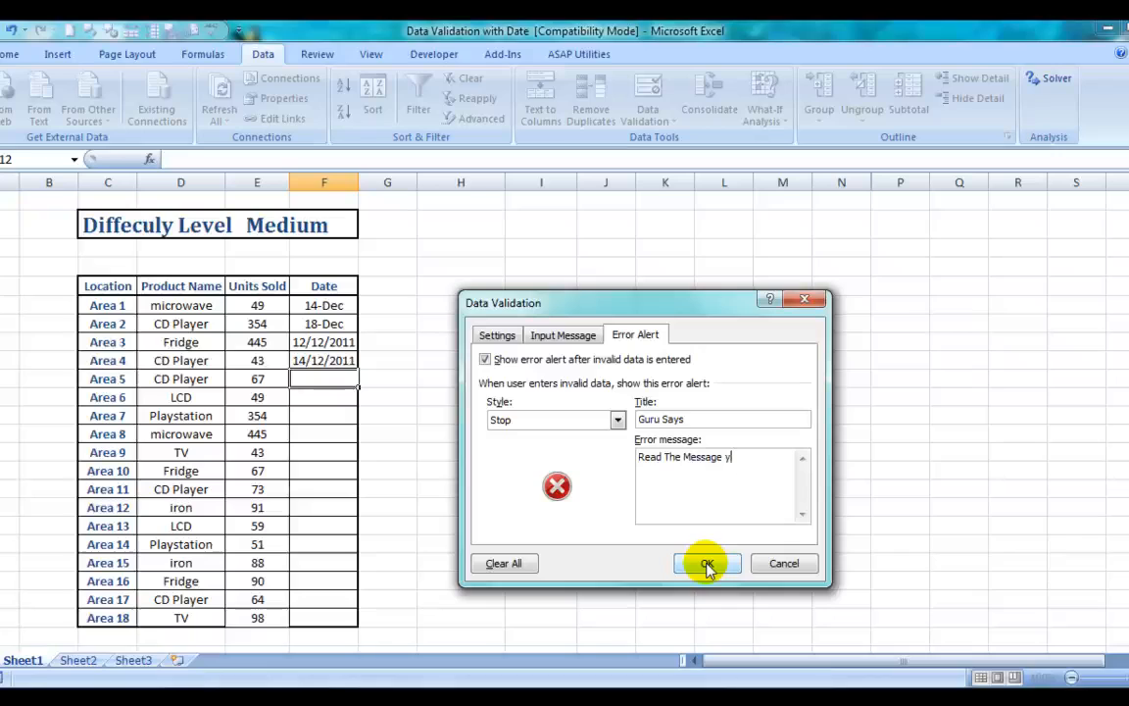
text( You #&#$%)
click(702, 567)
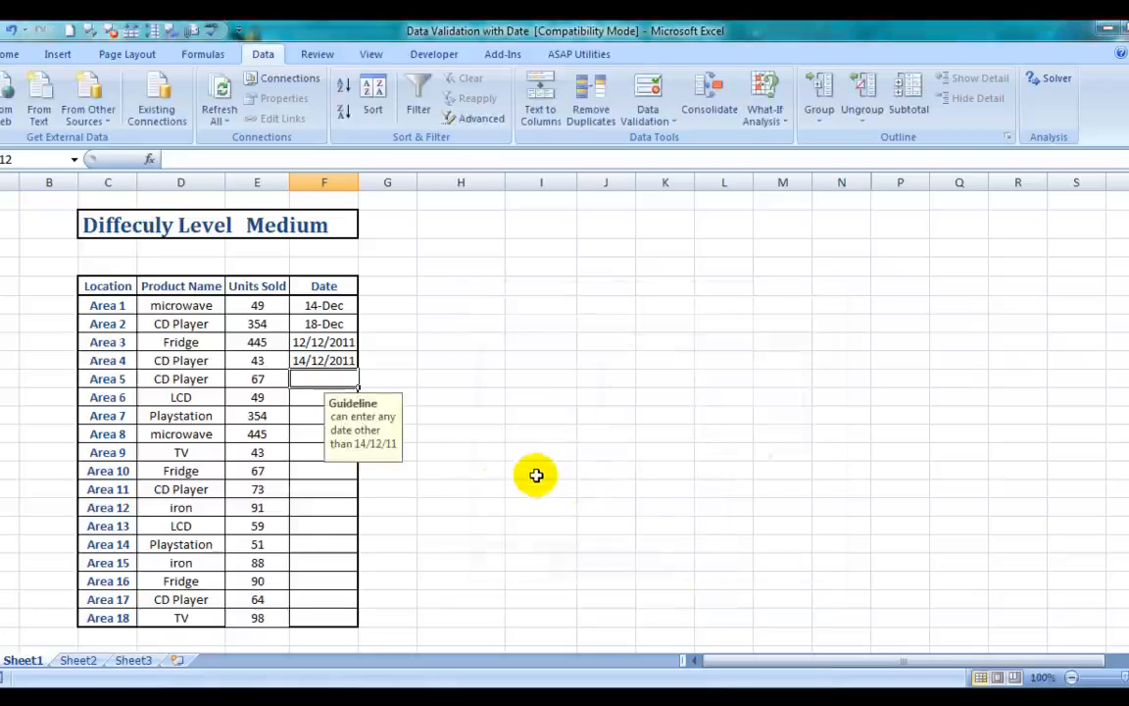
Step: Select a cell outside the table and return to F12 to check its input message
click(461, 489)
click(308, 378)
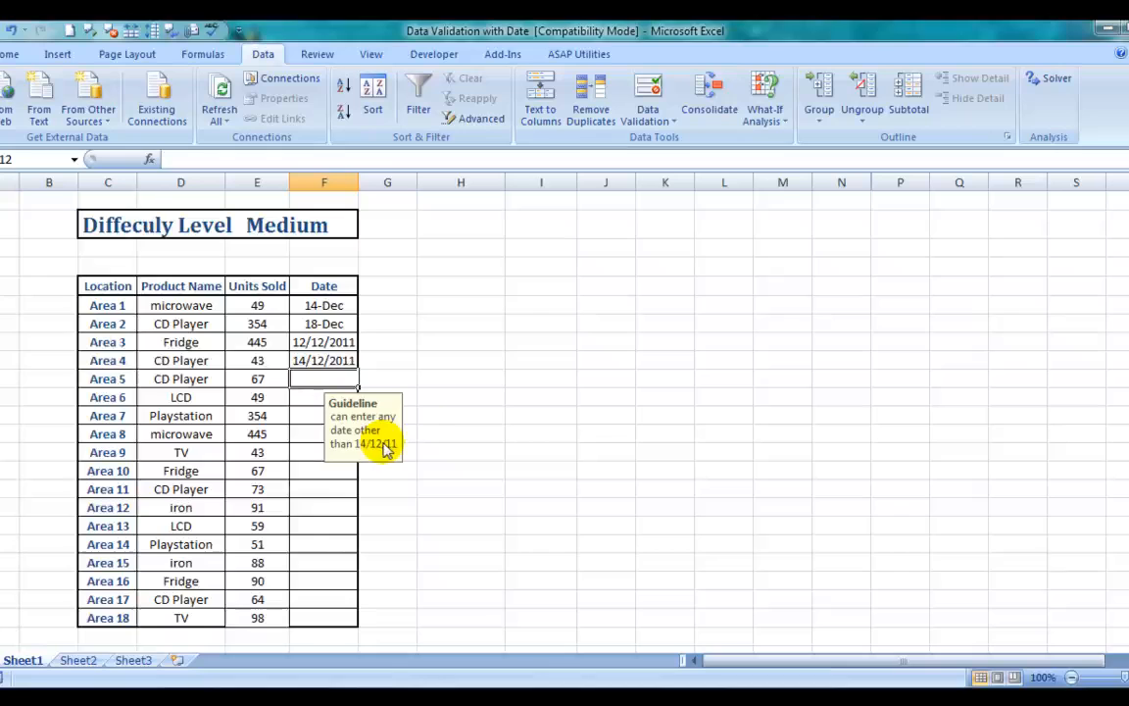
click(315, 379)
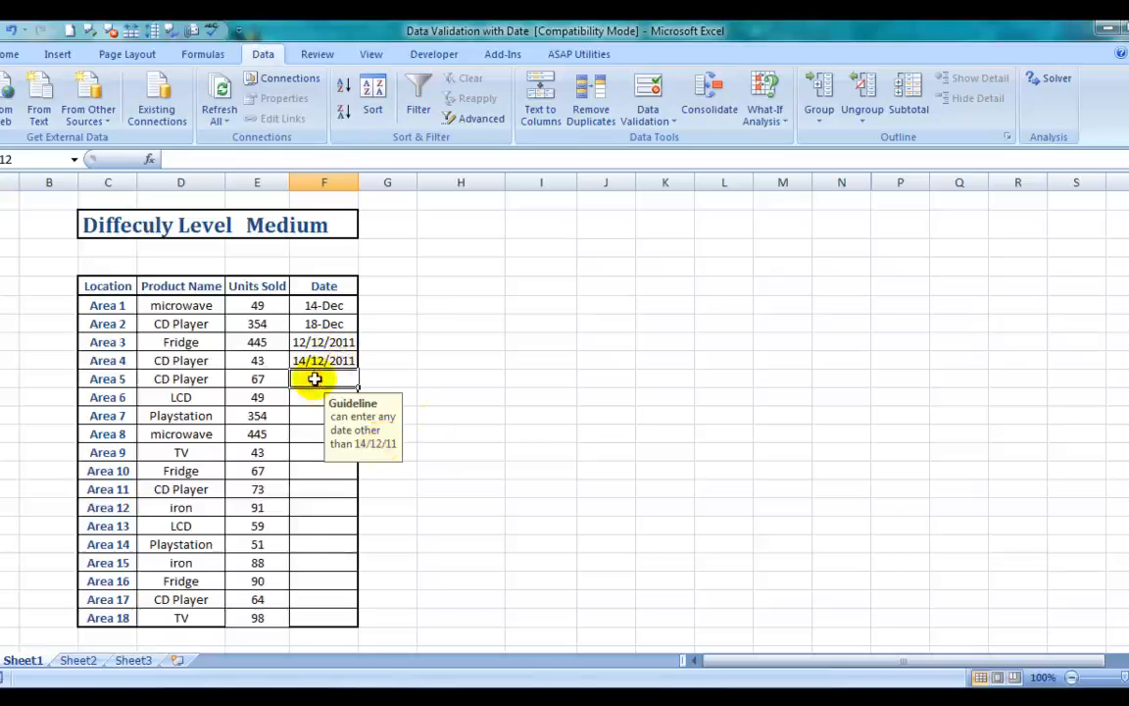
Step: Test the validation of cell F12 with the date 14/12/11, then replace the entry with 12/12/11
text(14/12/11)
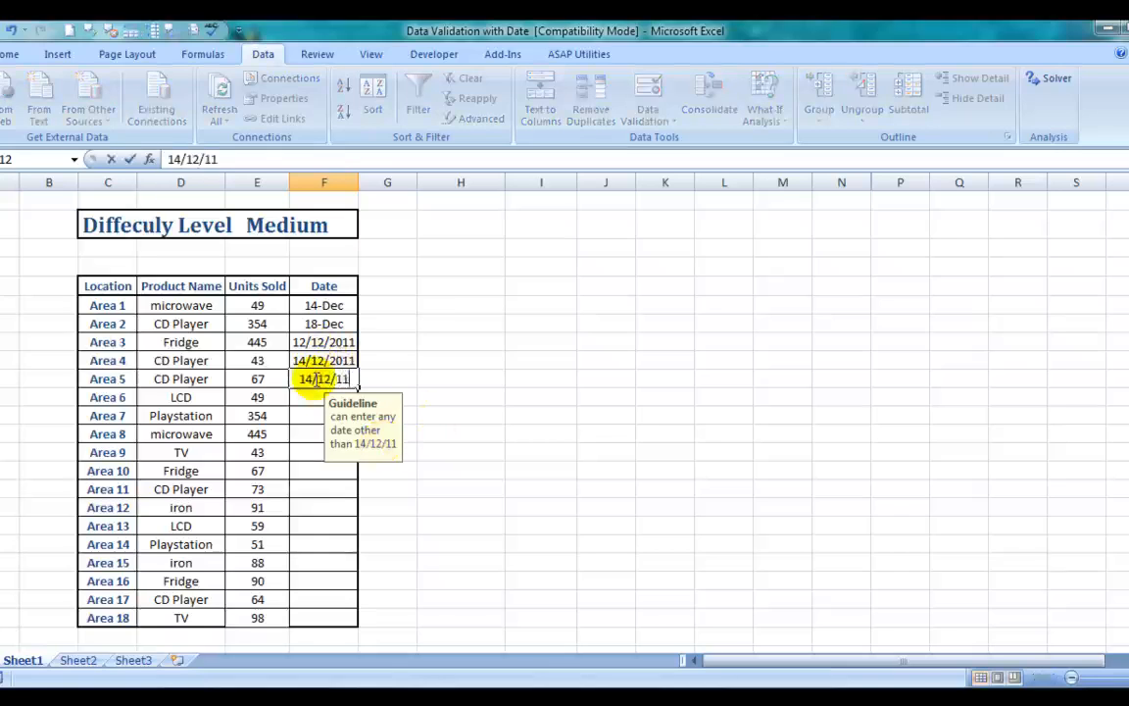
key(Return)
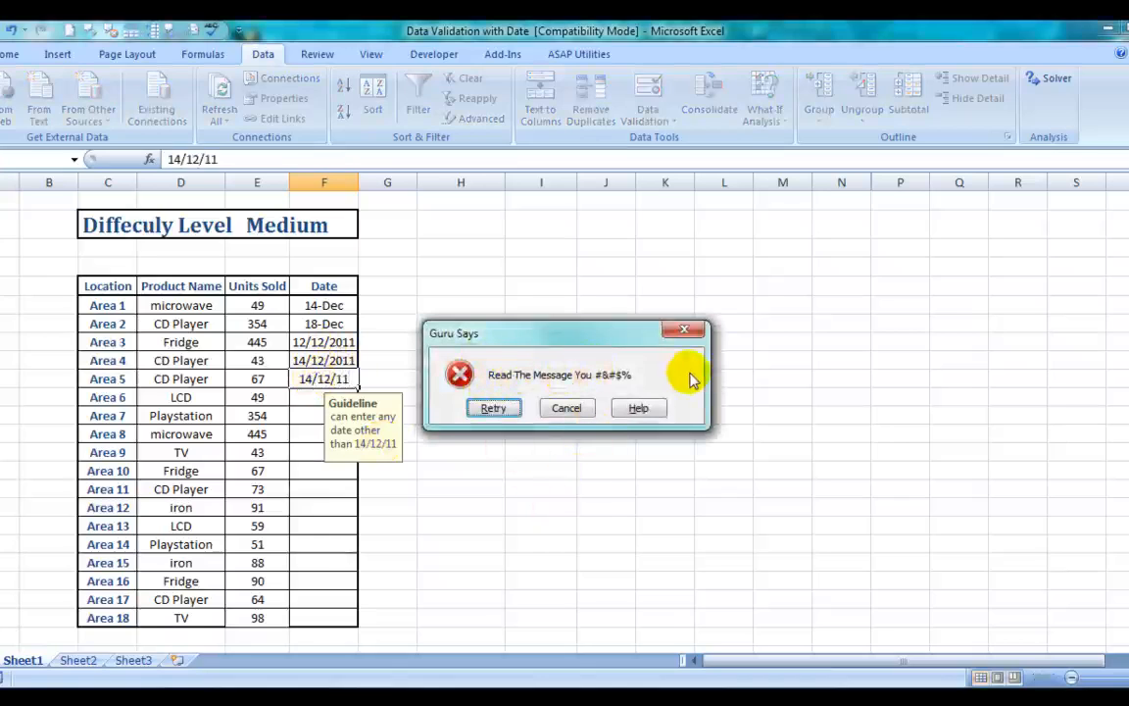
click(494, 410)
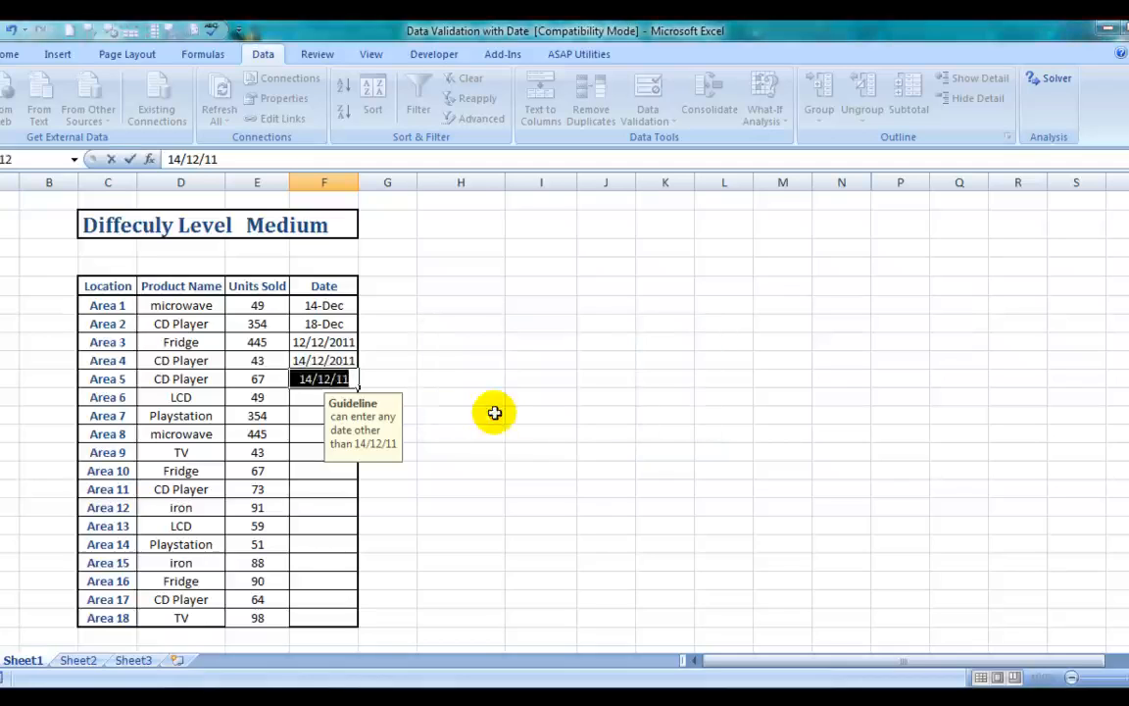
text(12/12/11)
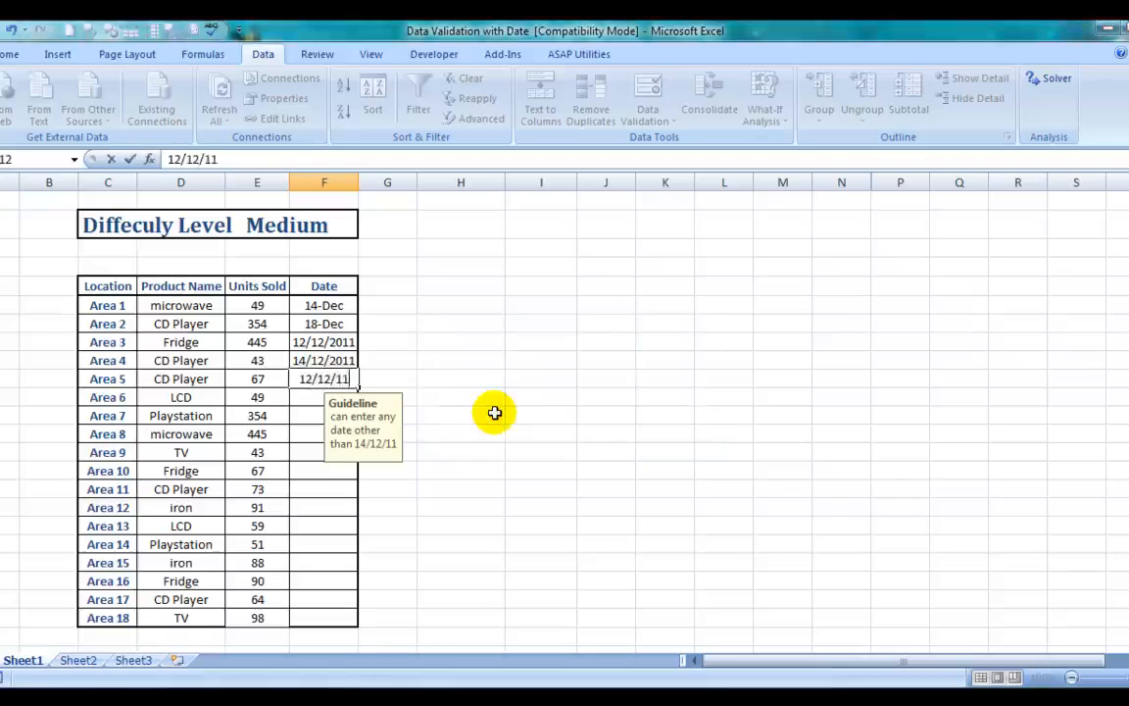
key(Return)
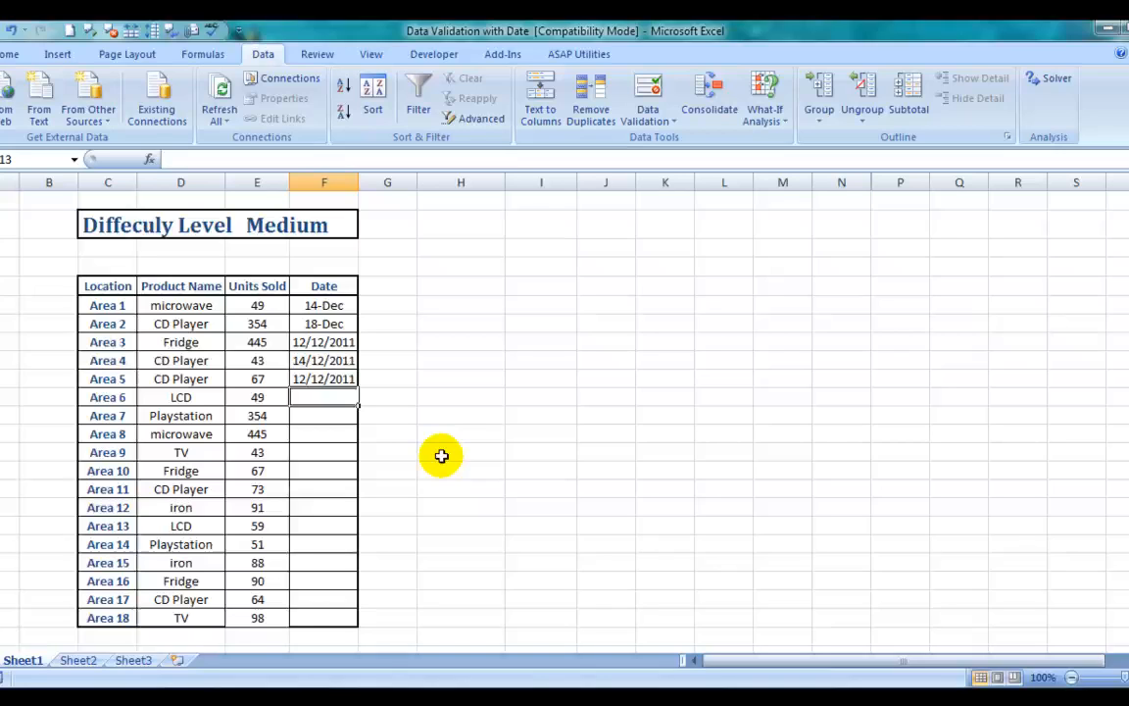
Step: Open data validation for cell F13 and allow only date values
click(645, 118)
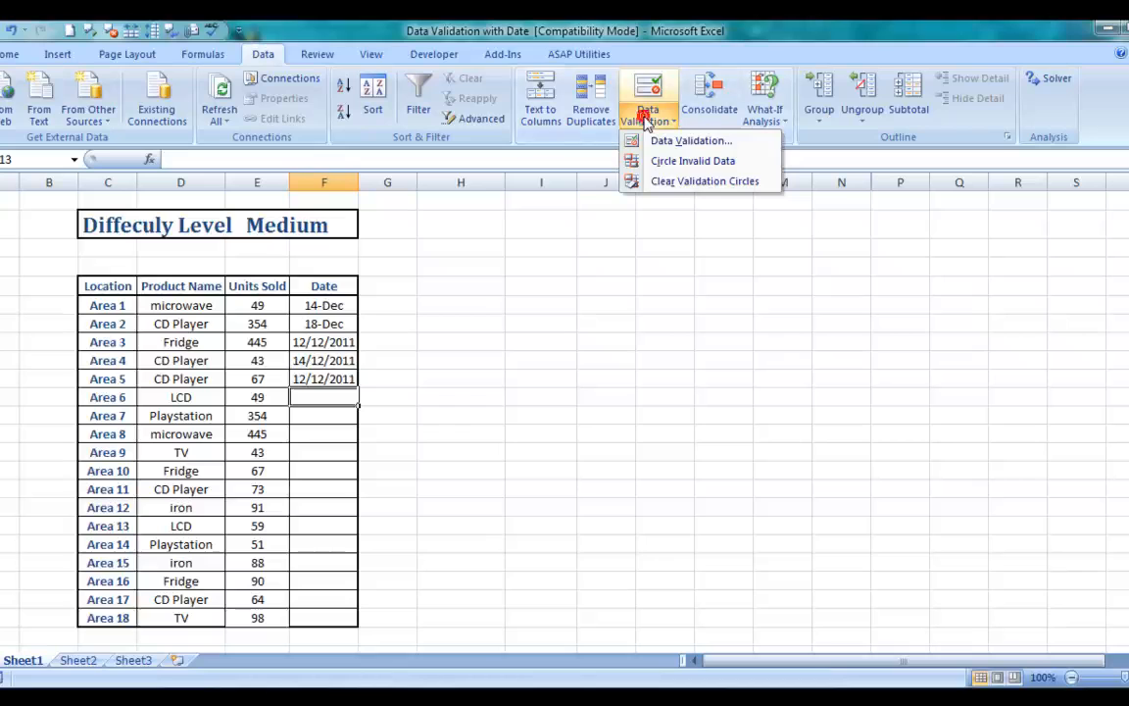
click(688, 142)
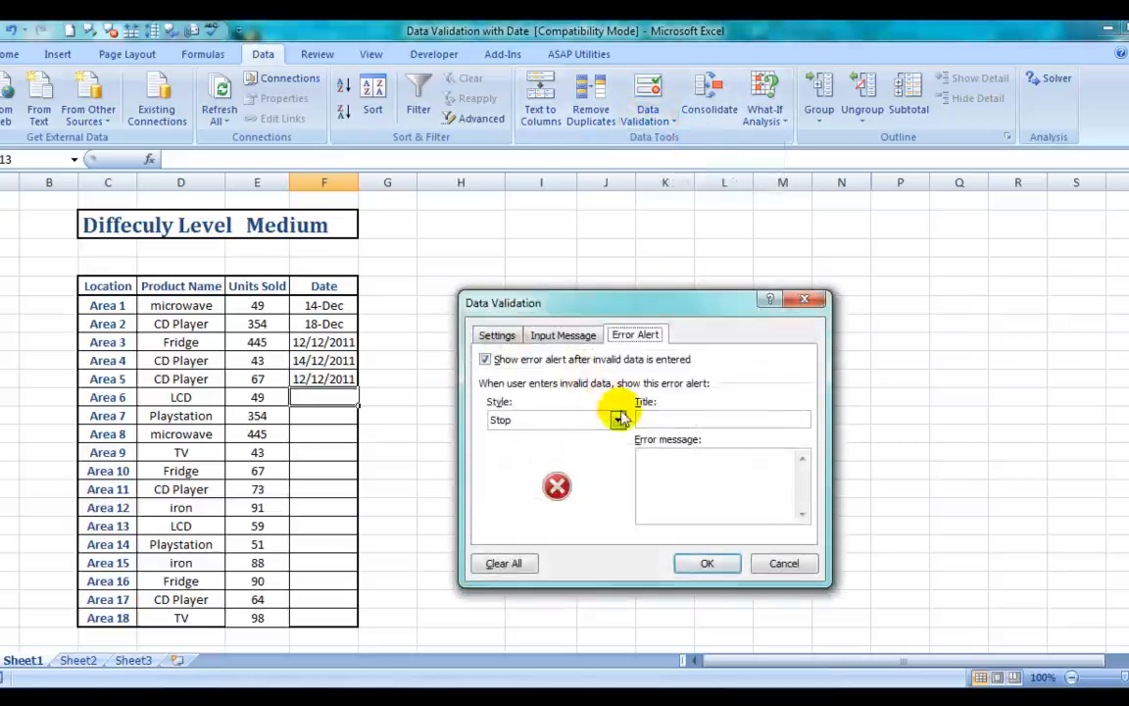
click(505, 334)
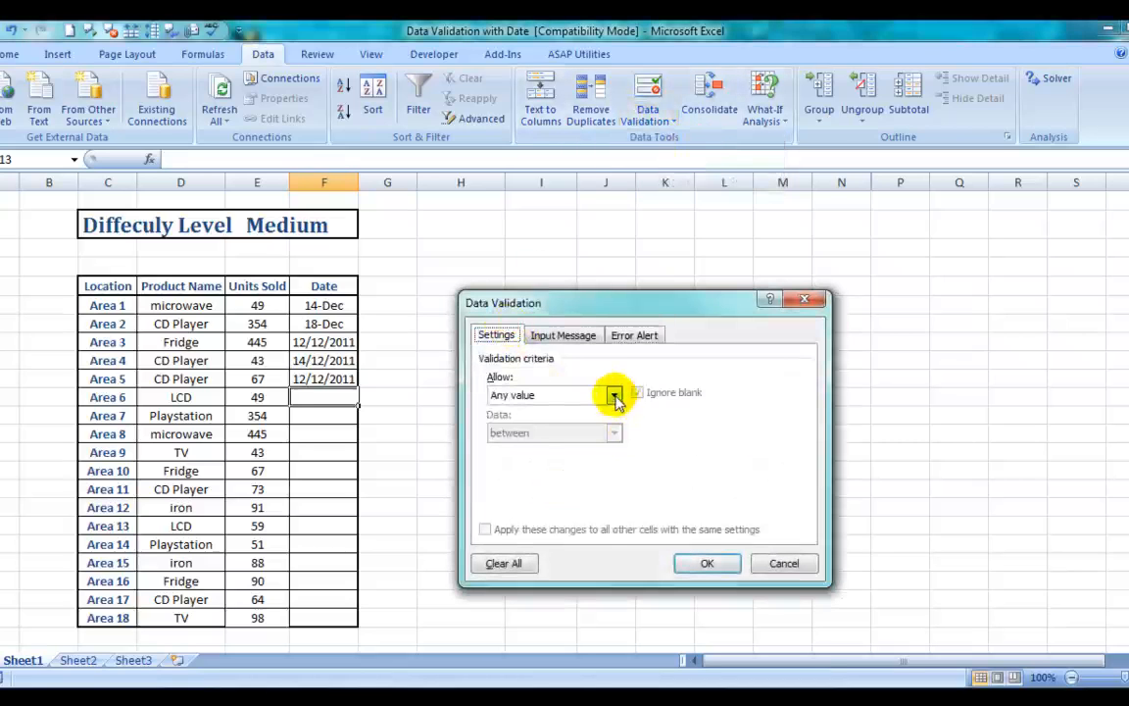
click(614, 395)
click(513, 467)
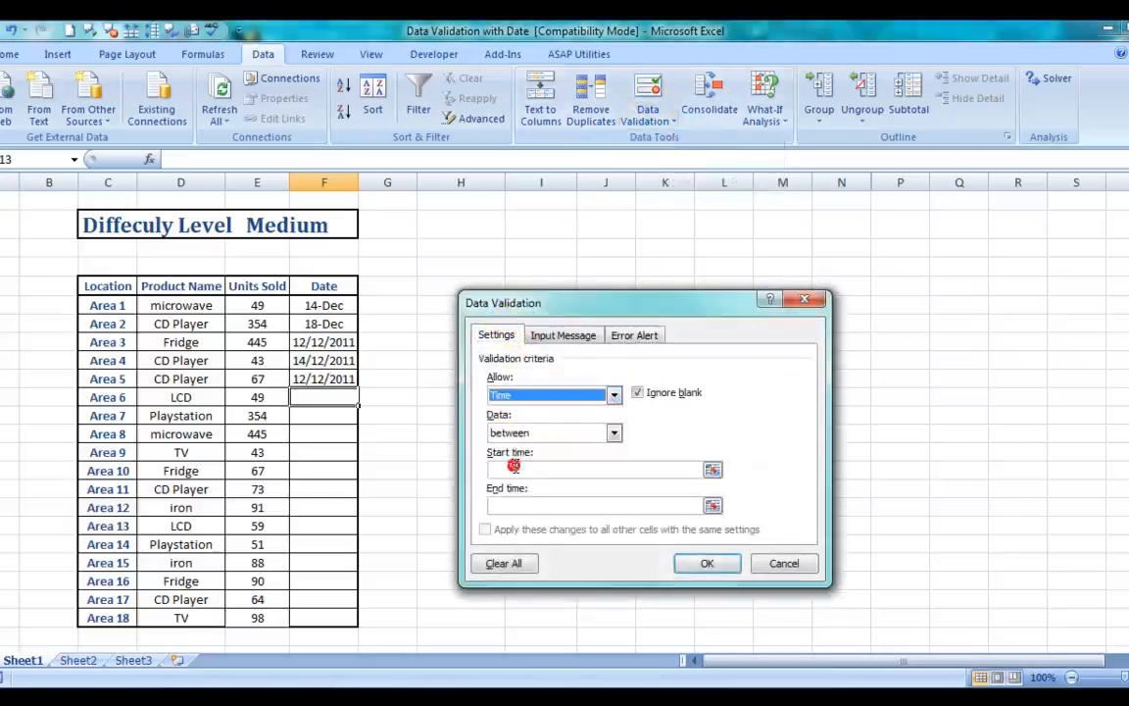
click(615, 395)
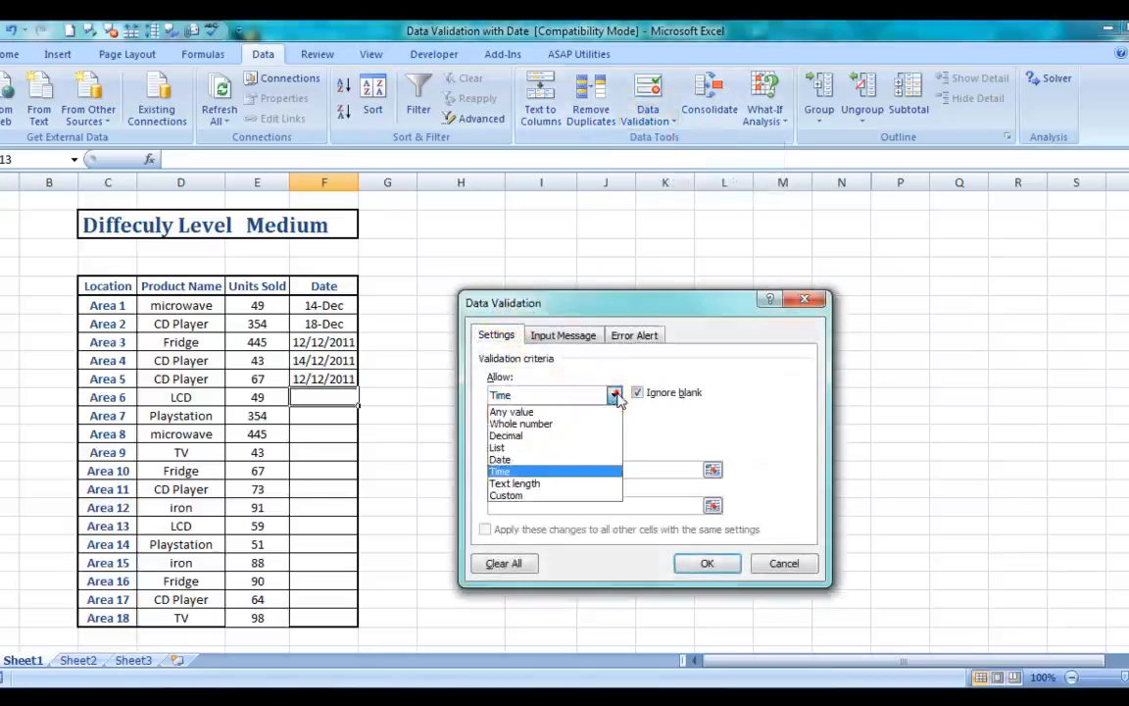
click(512, 461)
Step: Set the date condition to greater than 14/12/11 and apply the validation to cell F13
click(610, 432)
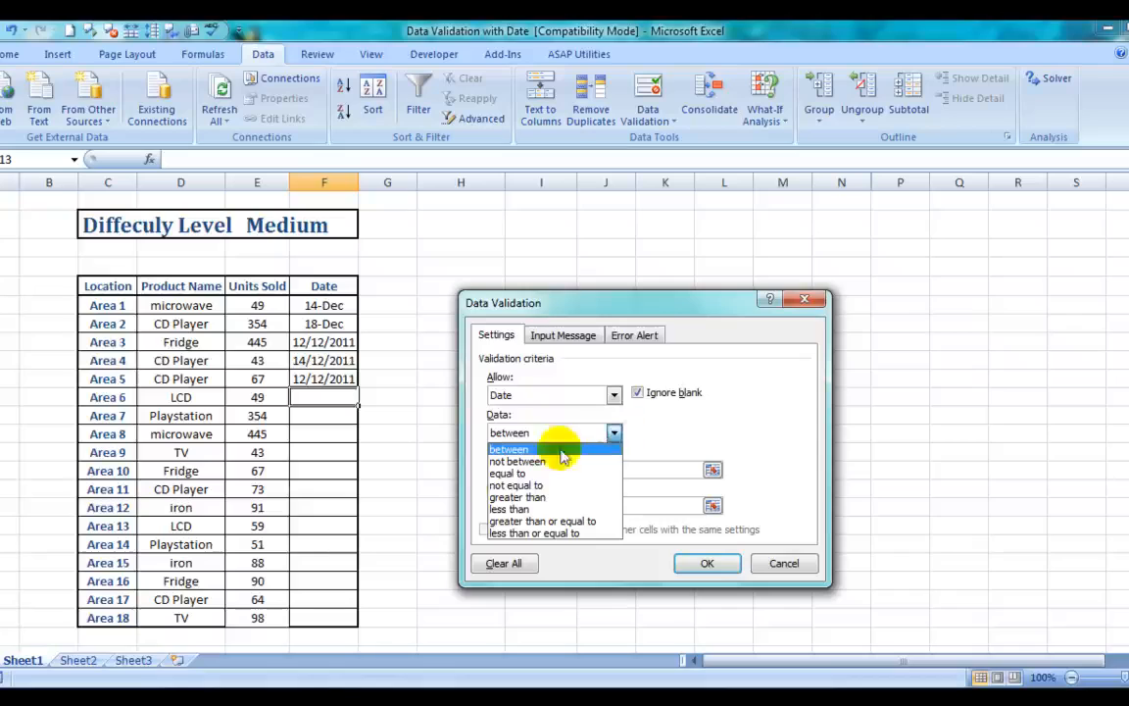
click(532, 497)
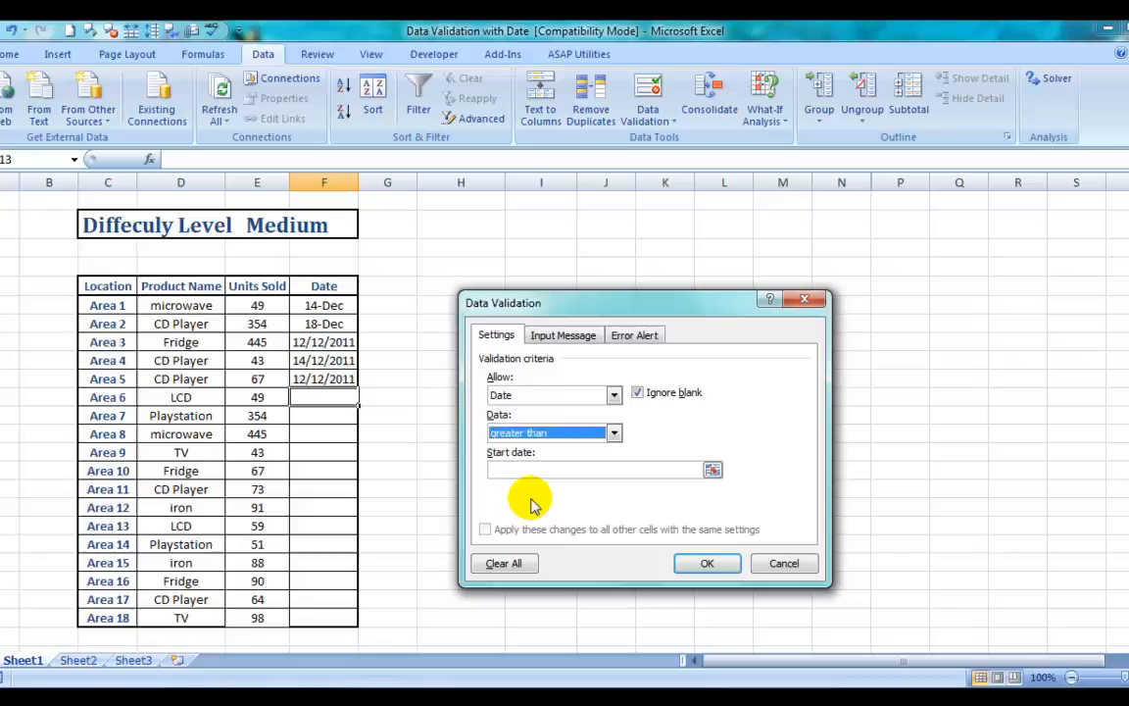
click(525, 470)
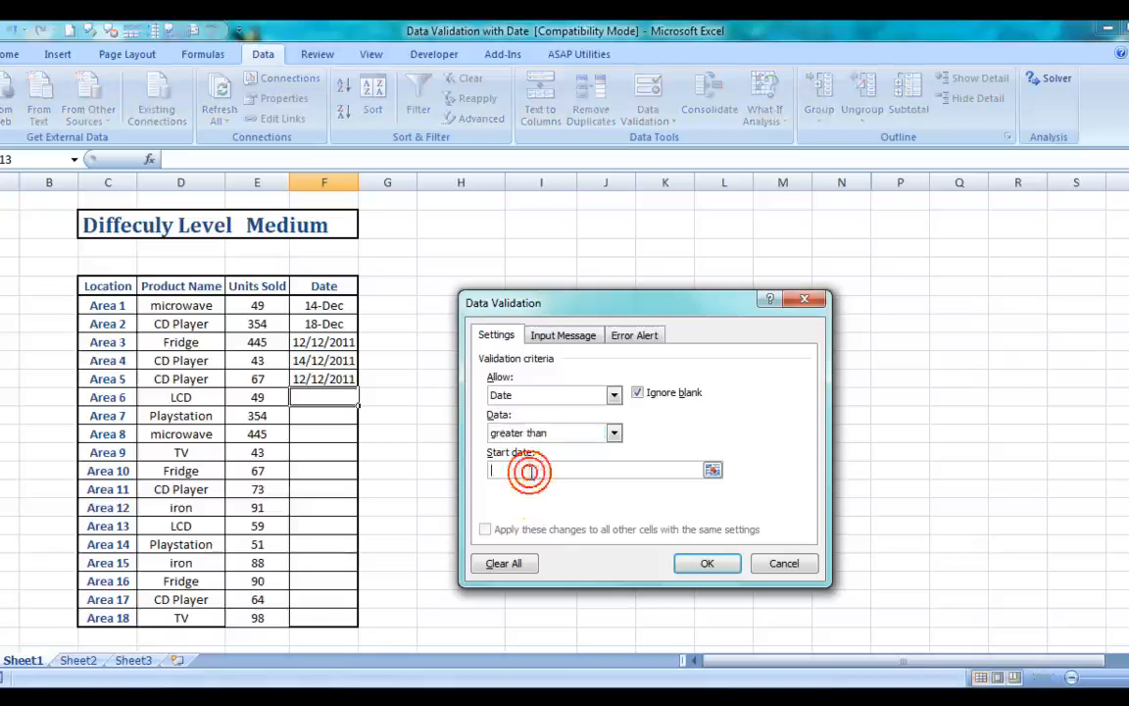
text(14/)
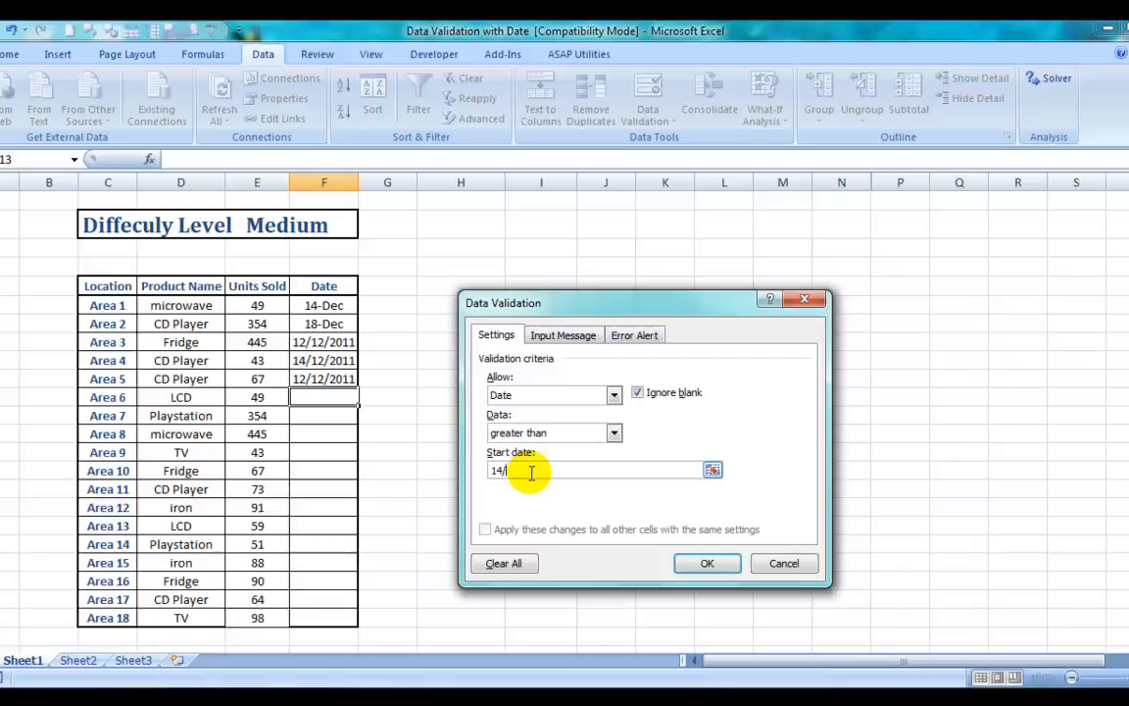
text(12/11)
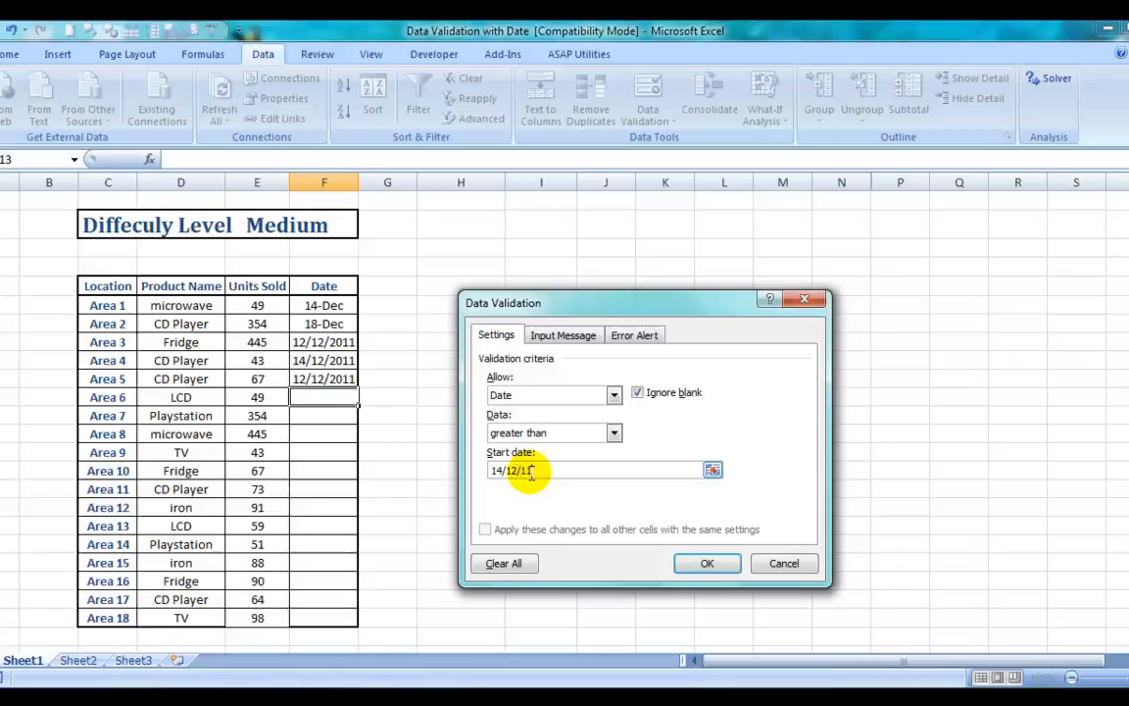
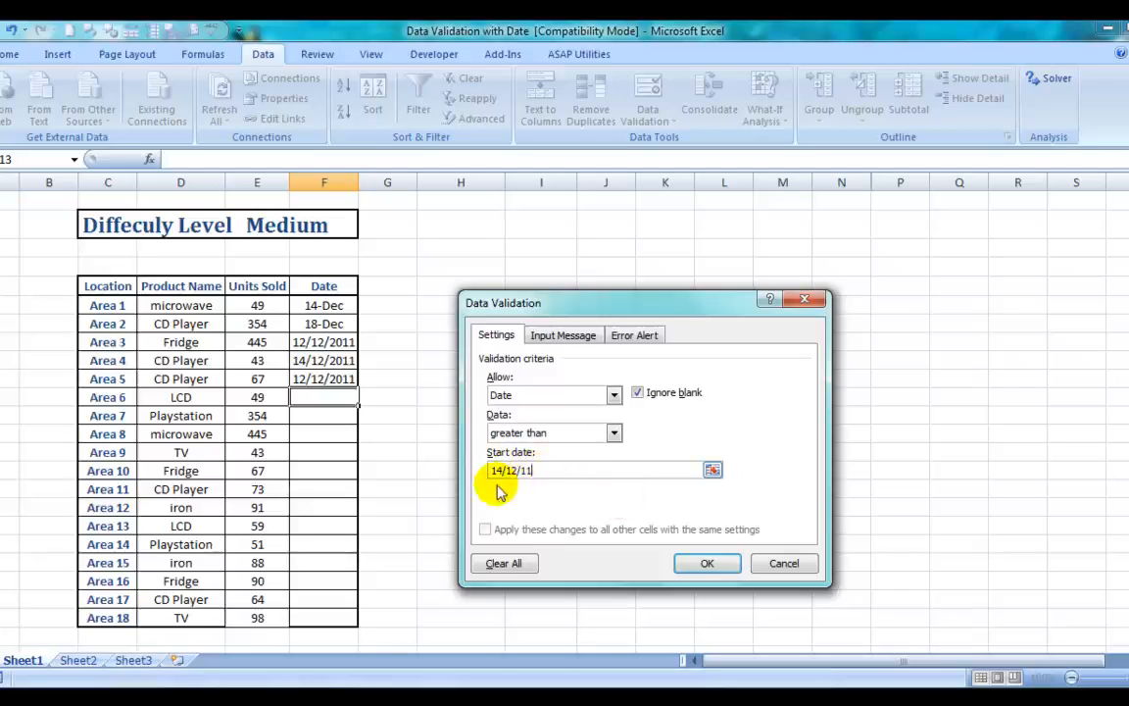
click(708, 565)
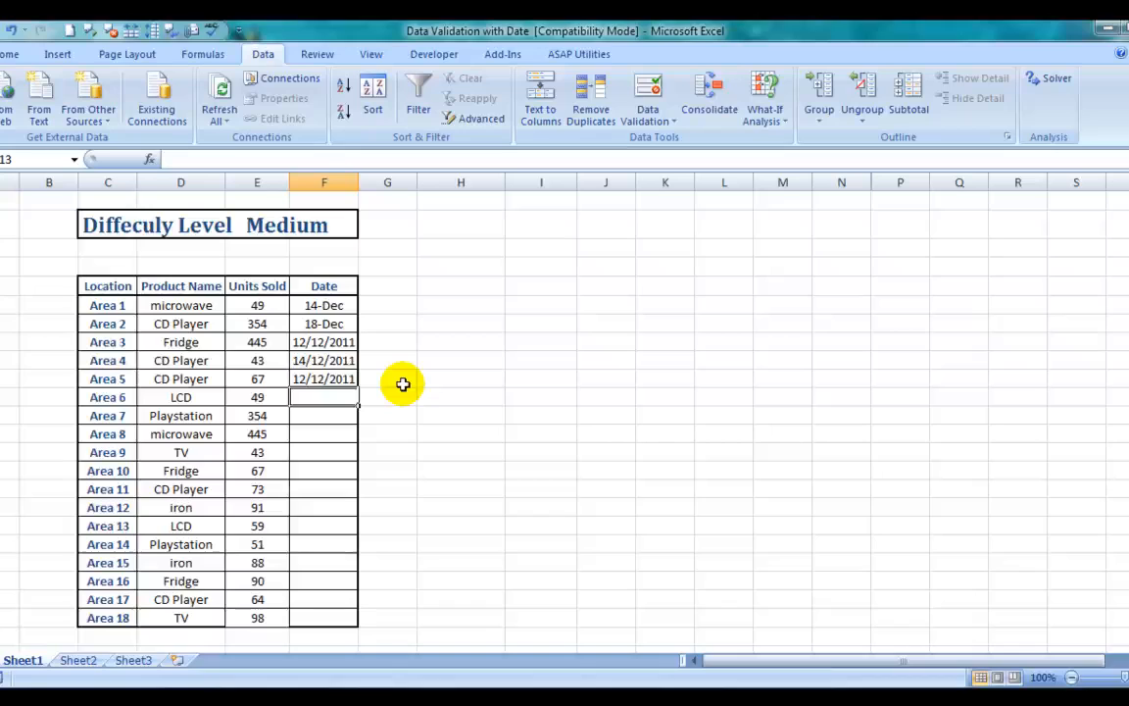
Step: Test cell F13 with the date 23/09/11, discard that entry, and enter 15/12/2011 instead
text(23/09)
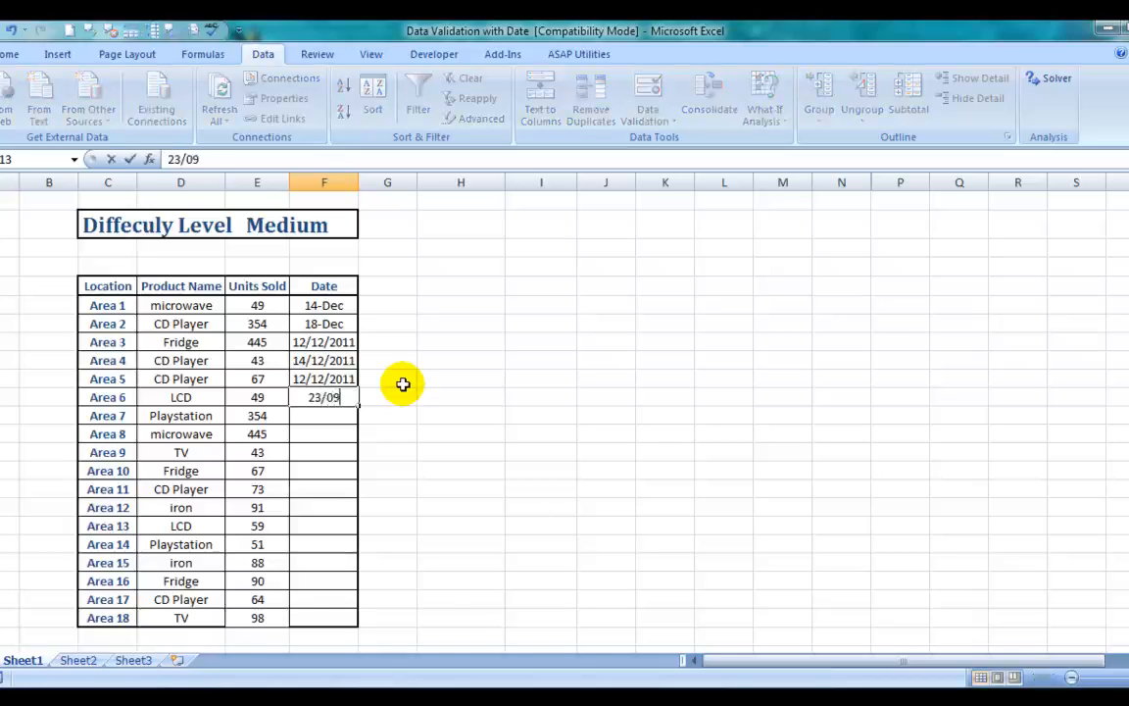
text(/11)
key(Return)
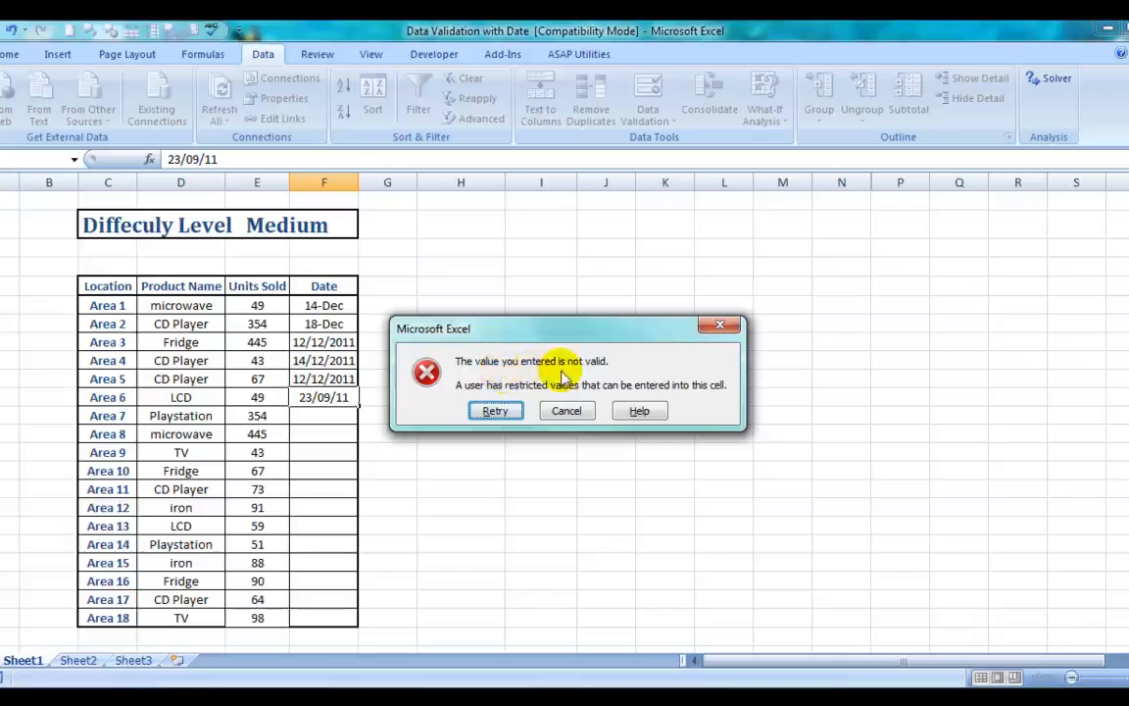
click(567, 416)
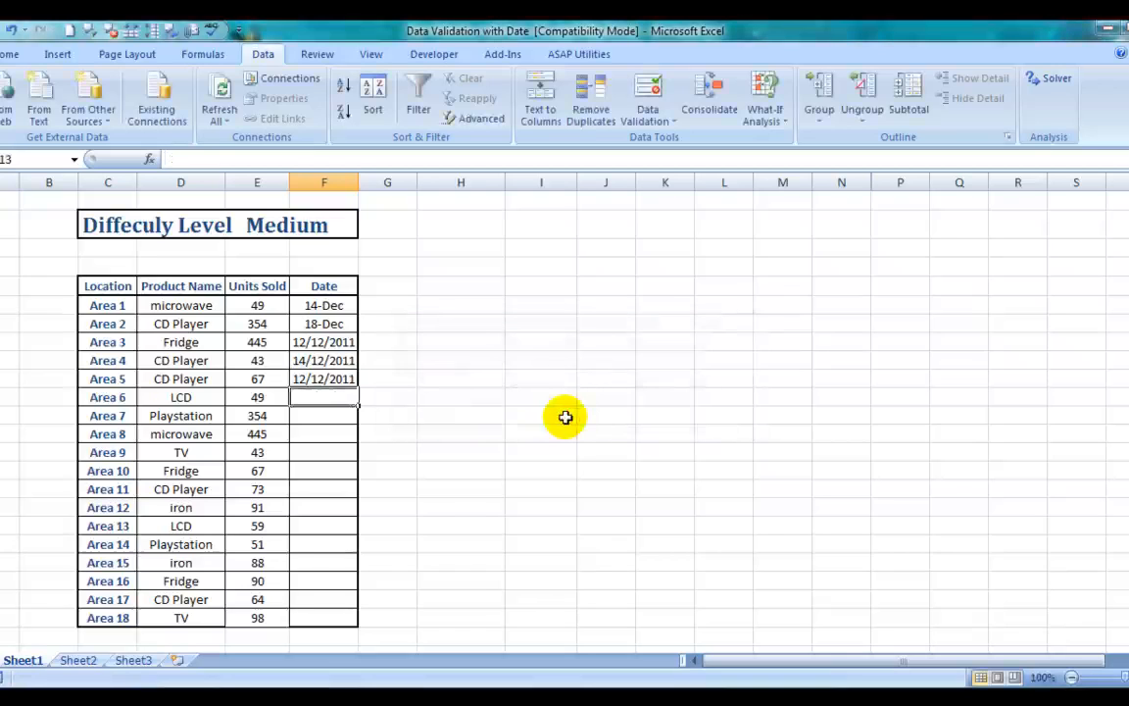
text(15/12/2011)
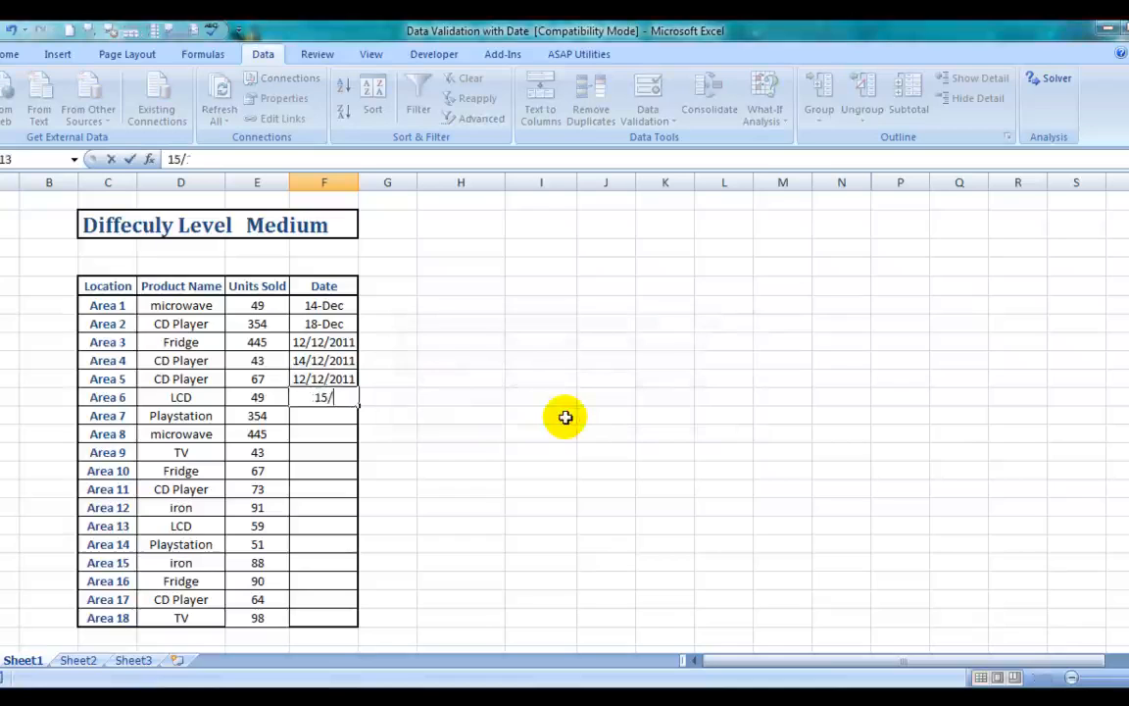
key(Return)
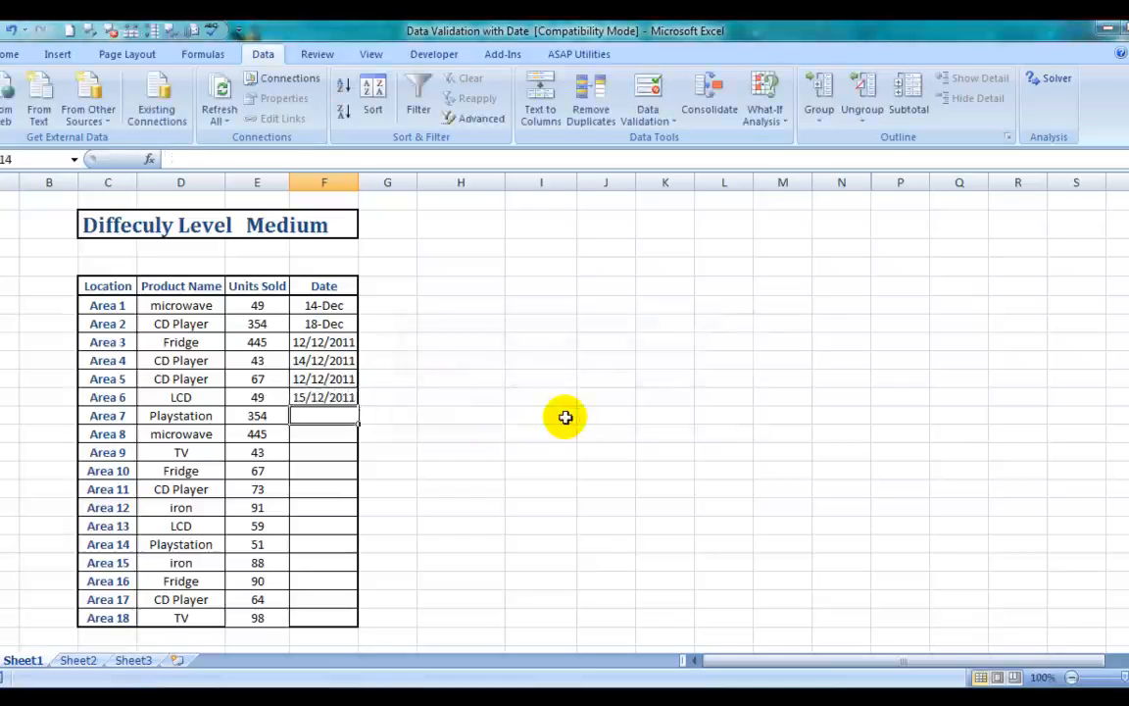
Step: Apply data validation to cell F14 that allows only dates less than 14/12/2011
click(647, 113)
click(676, 143)
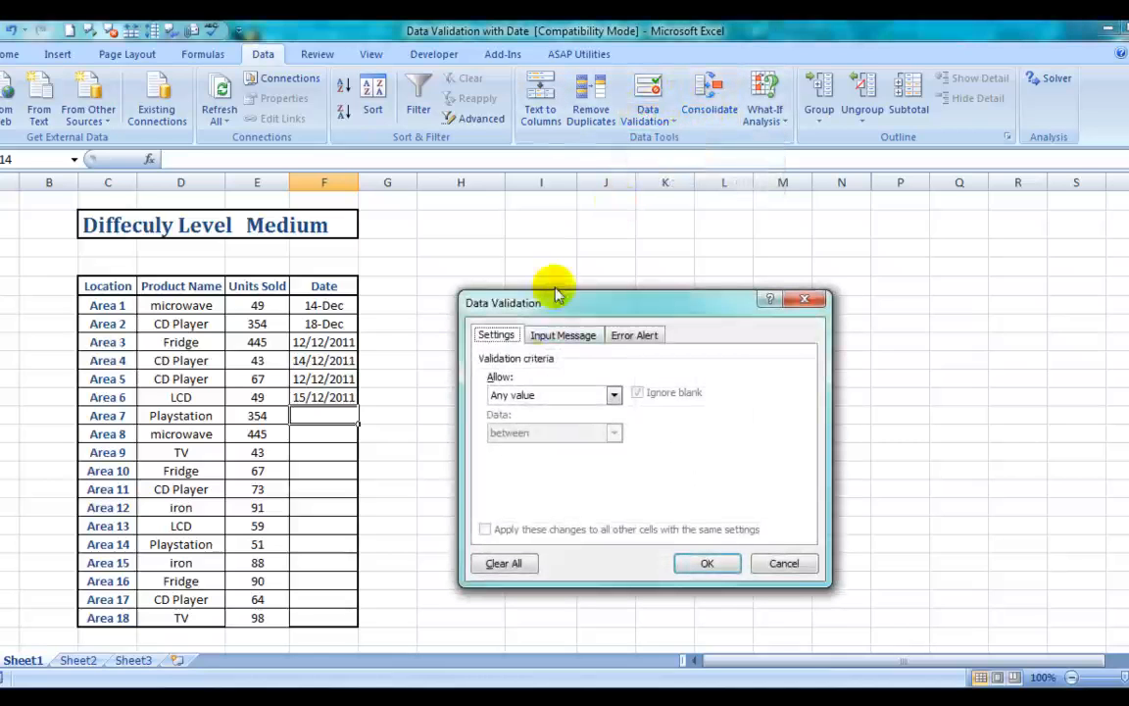
click(591, 392)
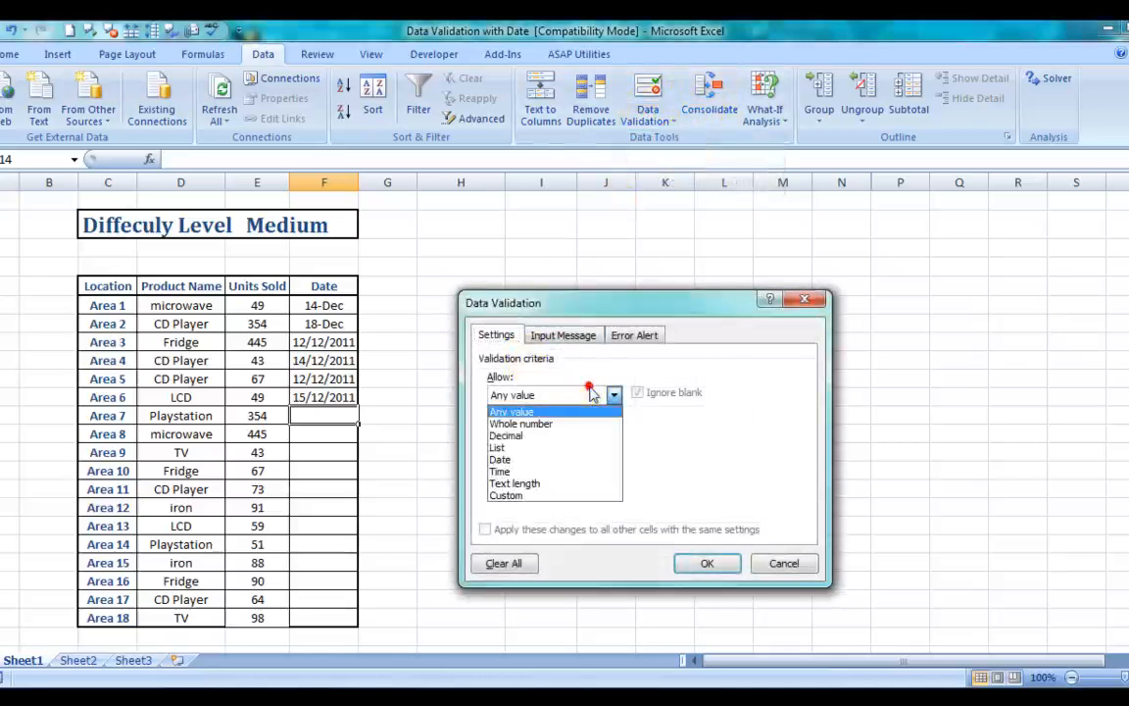
click(502, 460)
click(547, 433)
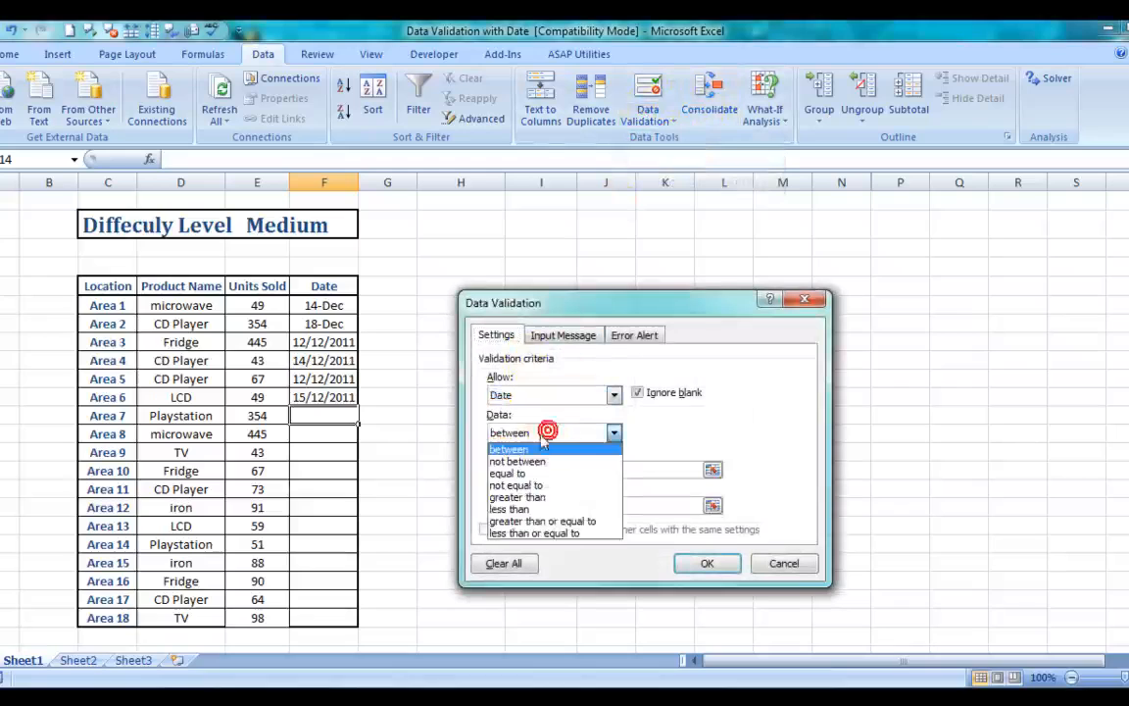
click(529, 509)
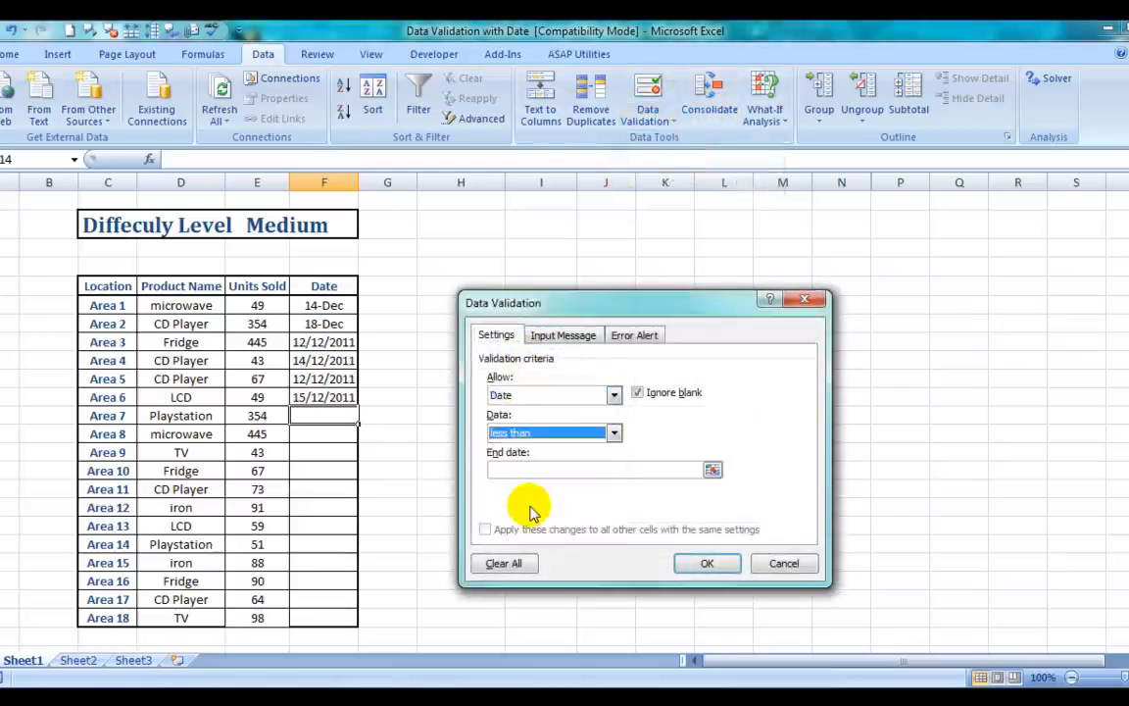
click(566, 469)
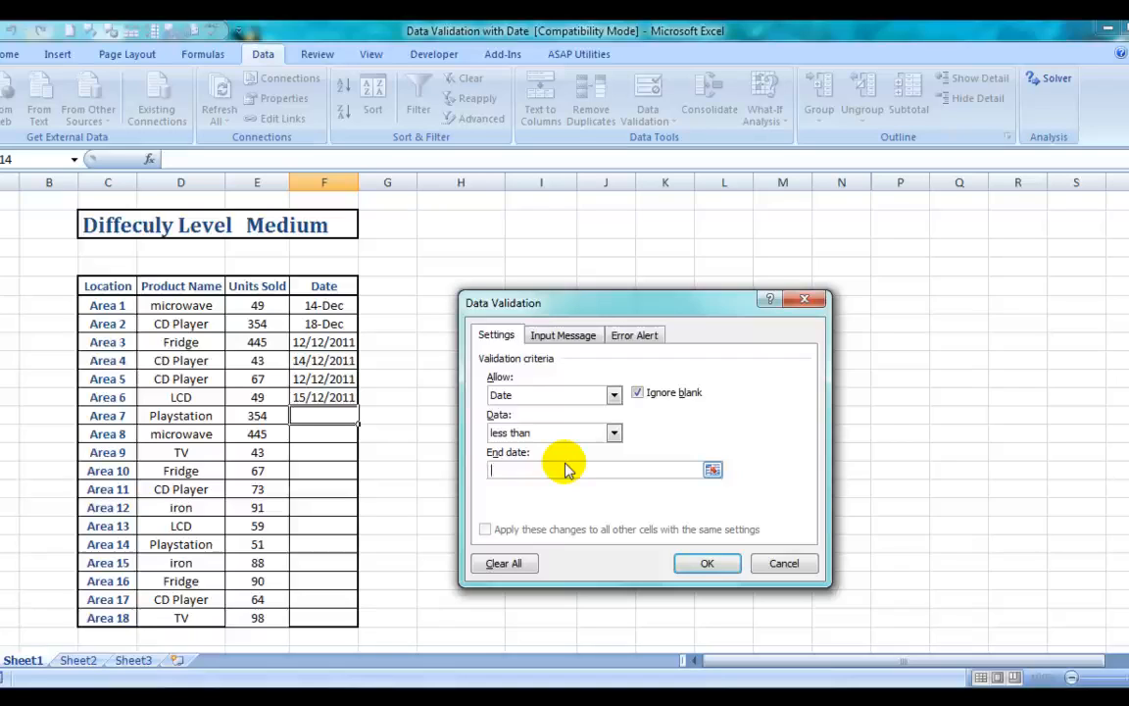
text(14)
text(/12/2011)
key(Return)
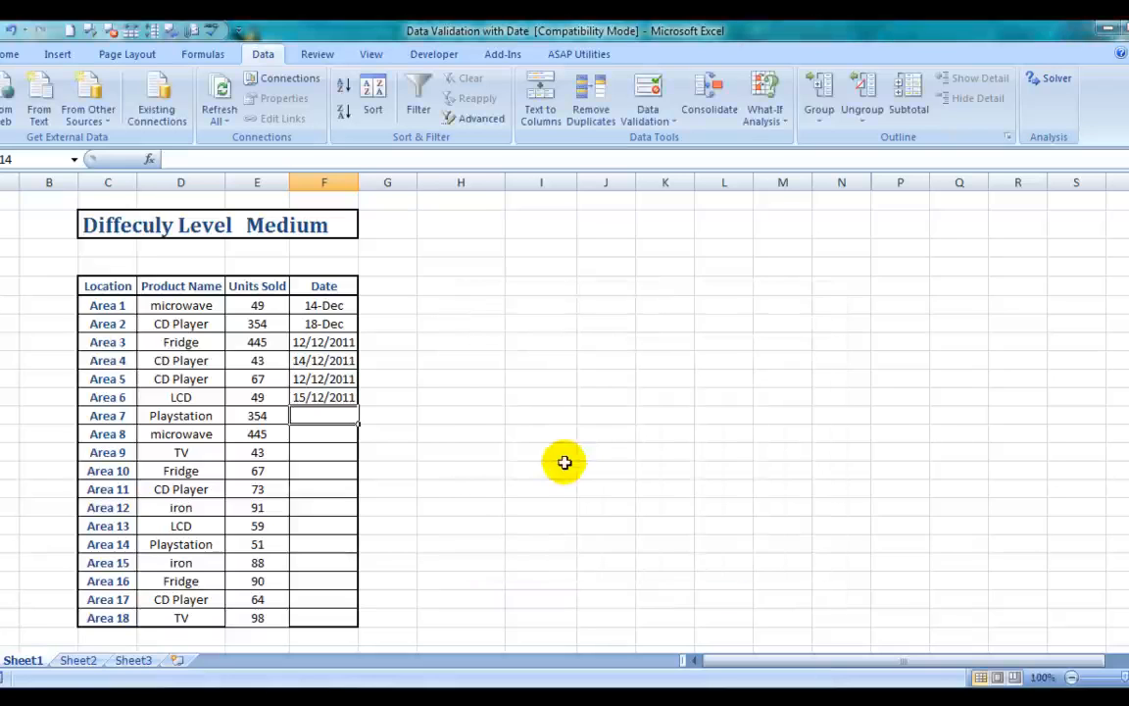
Step: Try the dates 15/12/11 and 14/12/11 in cell F14 to test its validation, cancelling each entry
text(15)
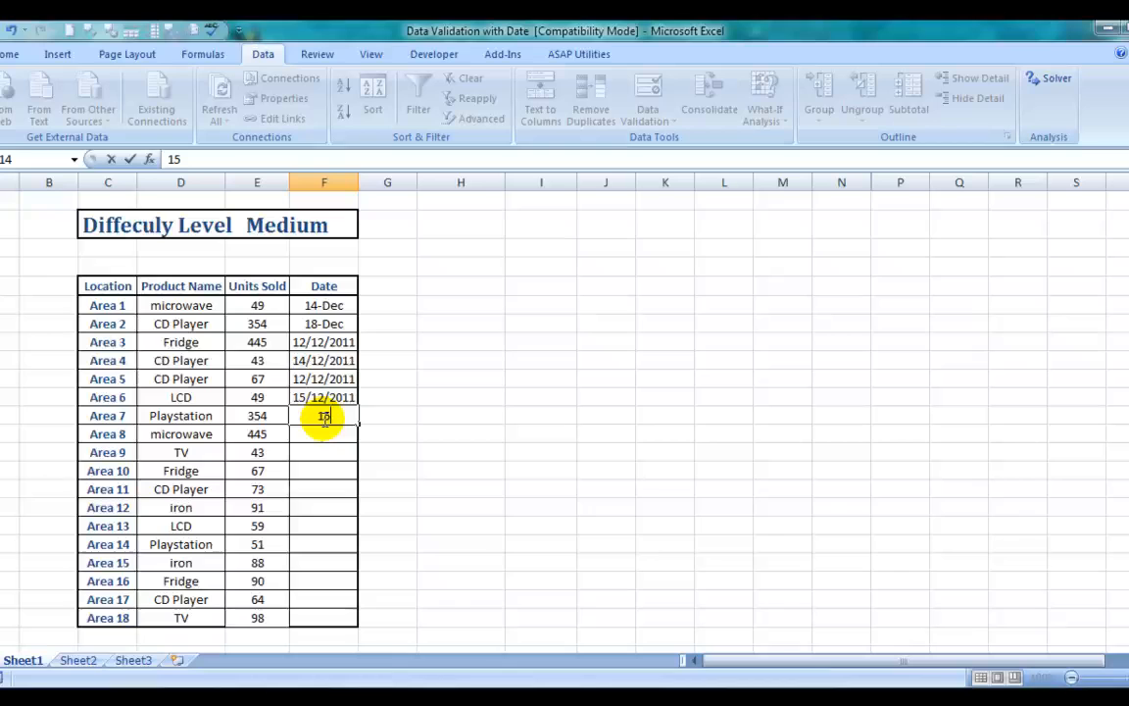
text(/12/11)
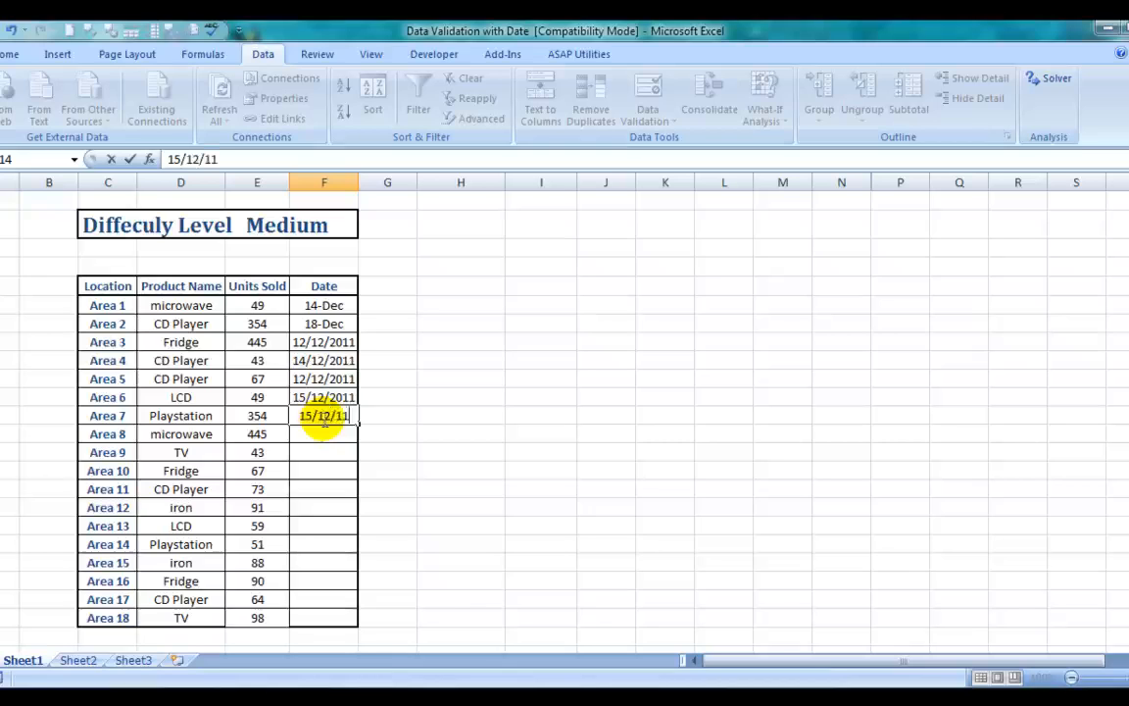
key(Return)
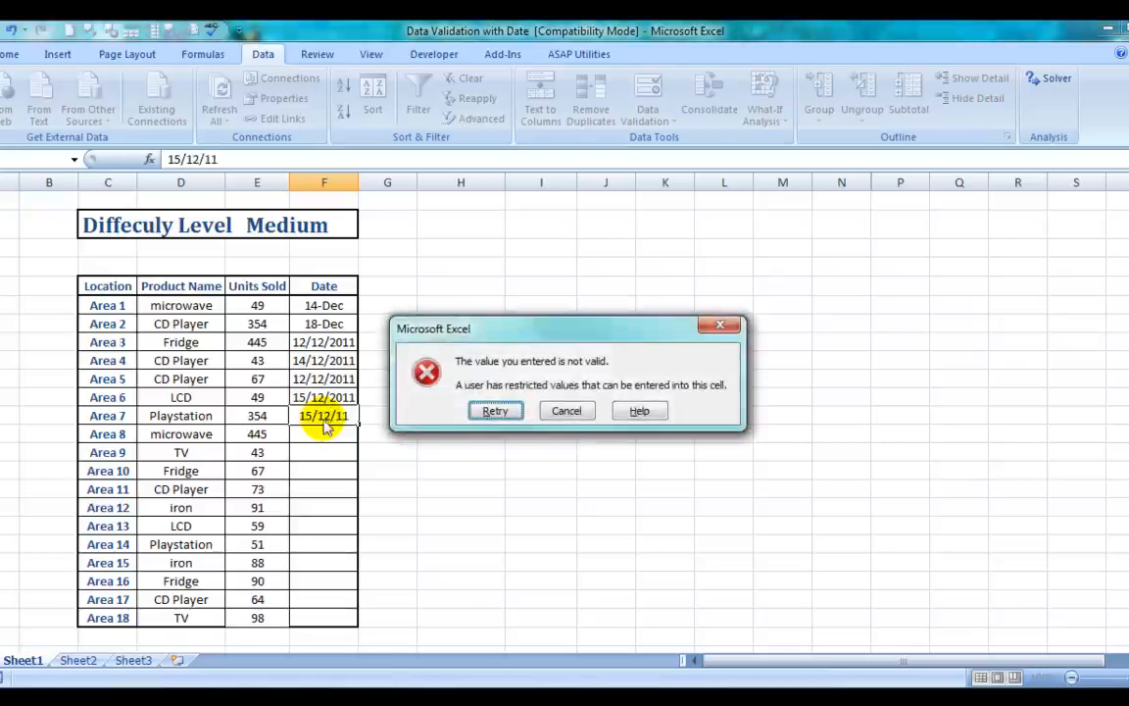
click(570, 416)
text(1)
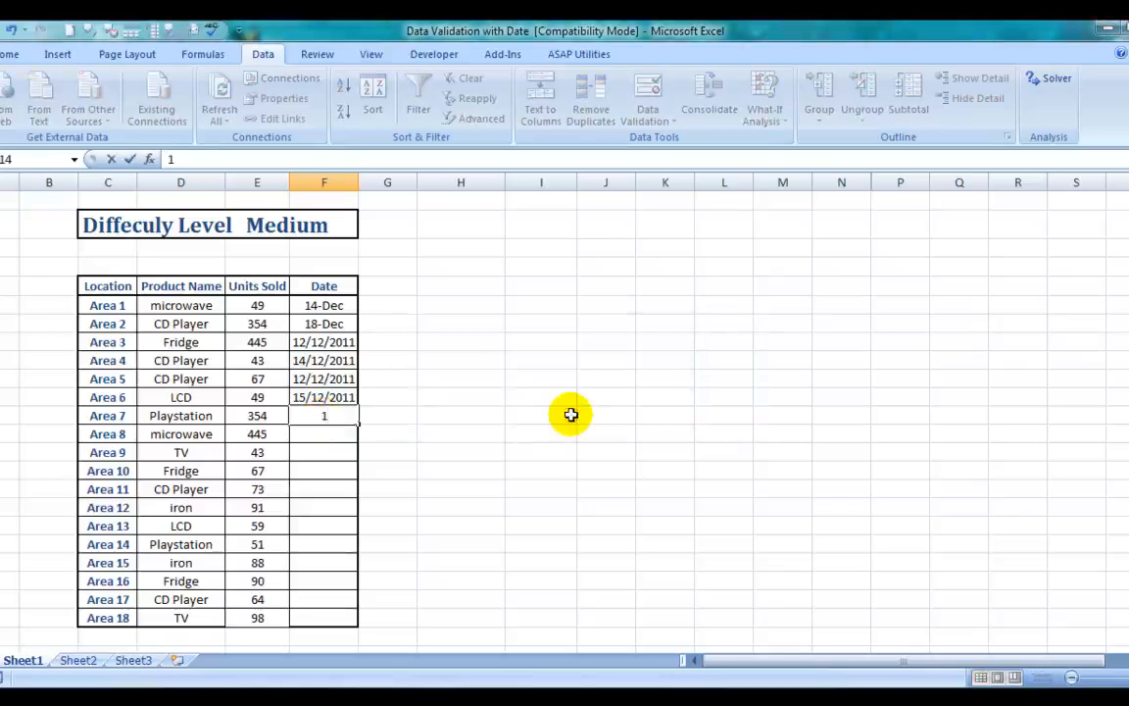
text(4/12/11)
key(Return)
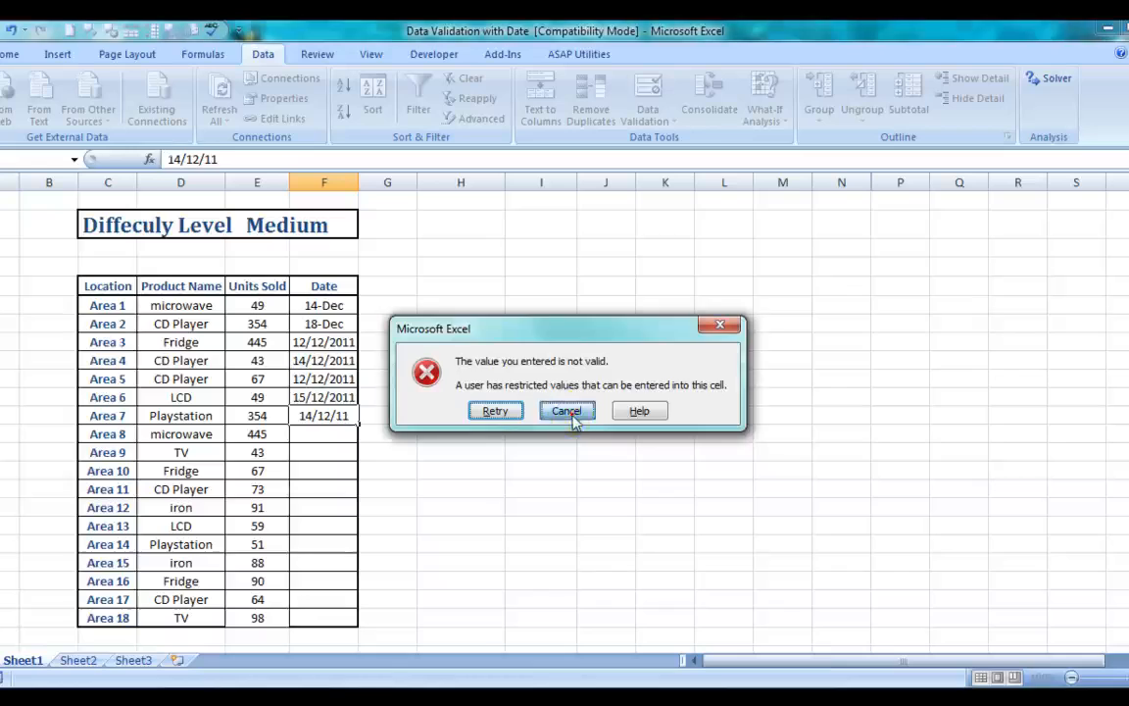
click(571, 414)
Step: Enter the date 13/12/2011 in cell F14
text(13/)
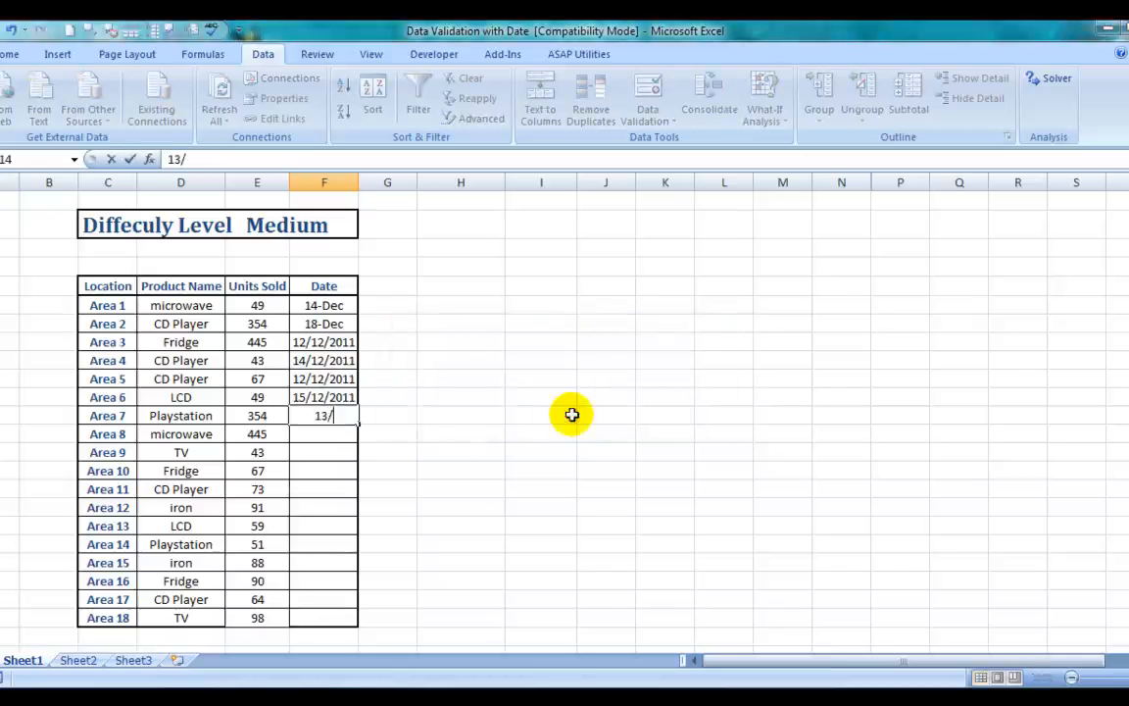
text(12/2011)
key(Return)
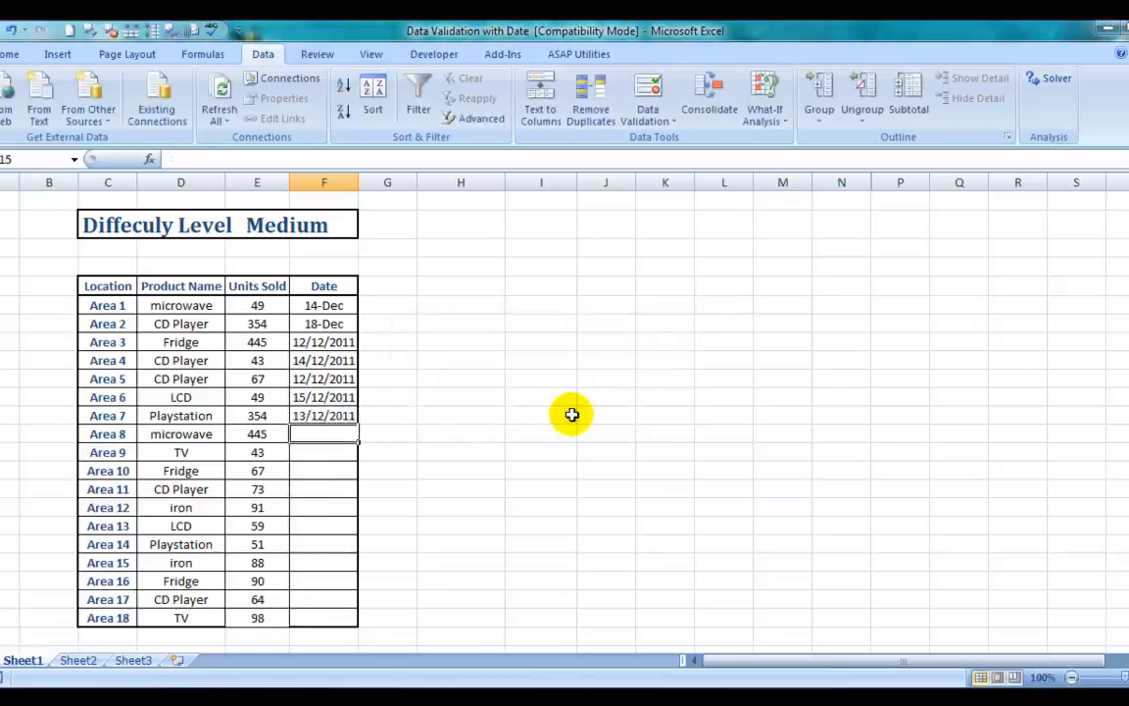
Step: Apply data validation to cell F15 that allows only dates greater than or equal to 14/12/2011
click(647, 93)
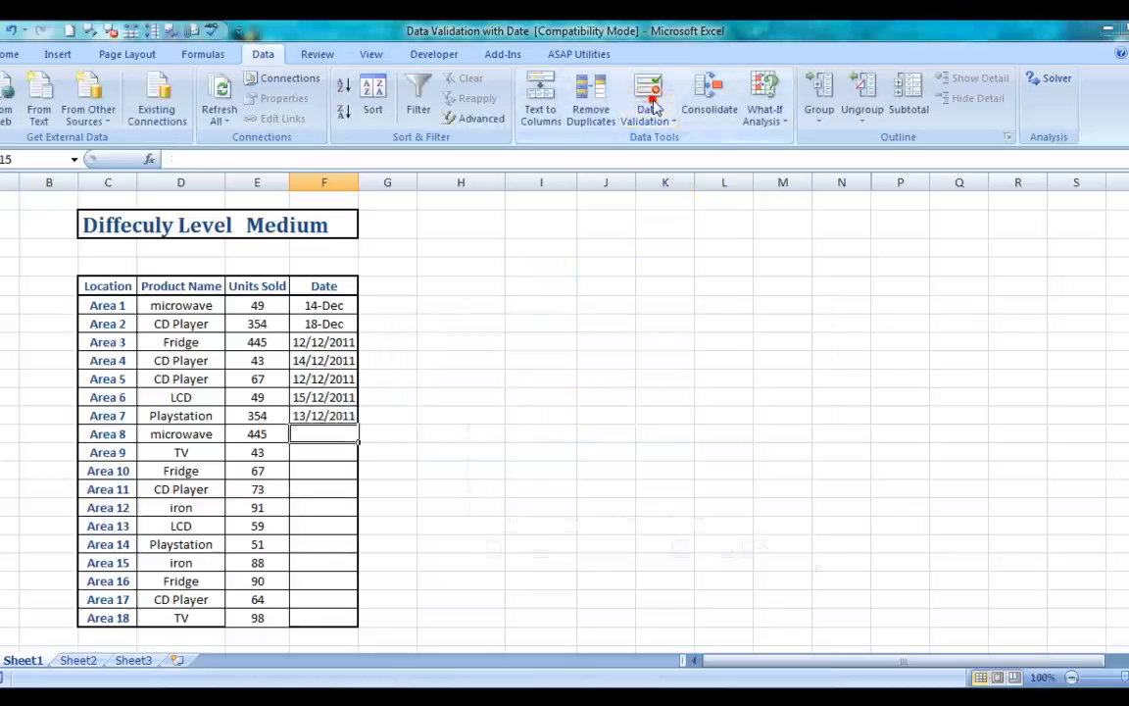
click(614, 394)
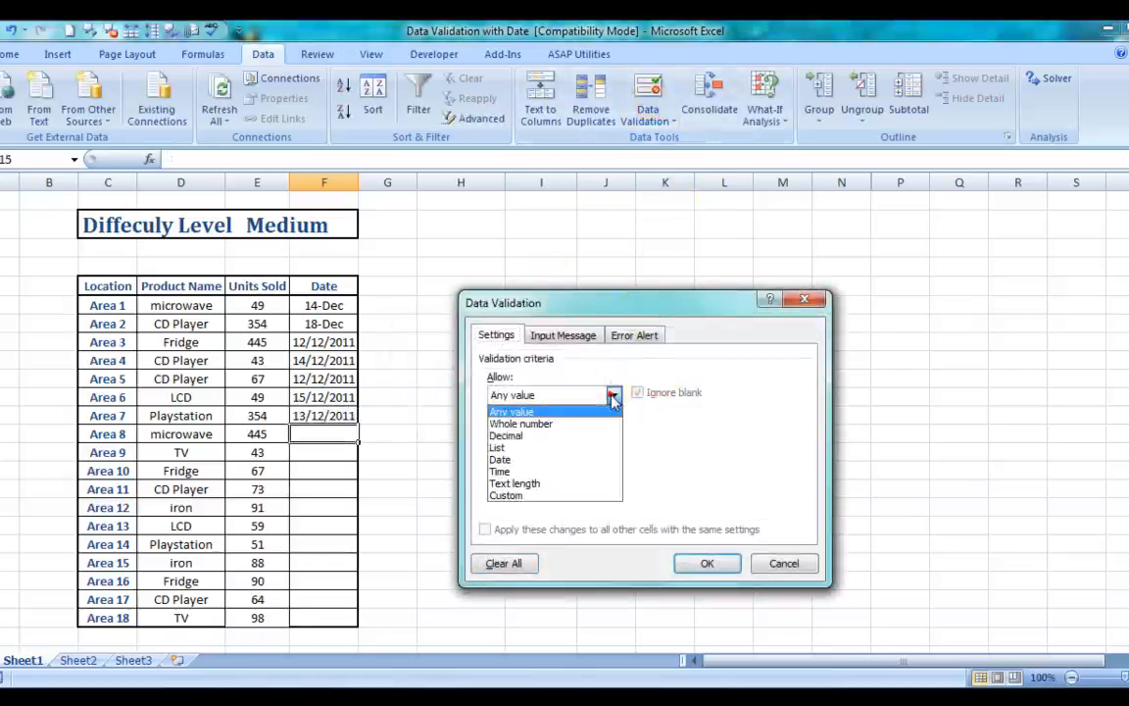
click(511, 460)
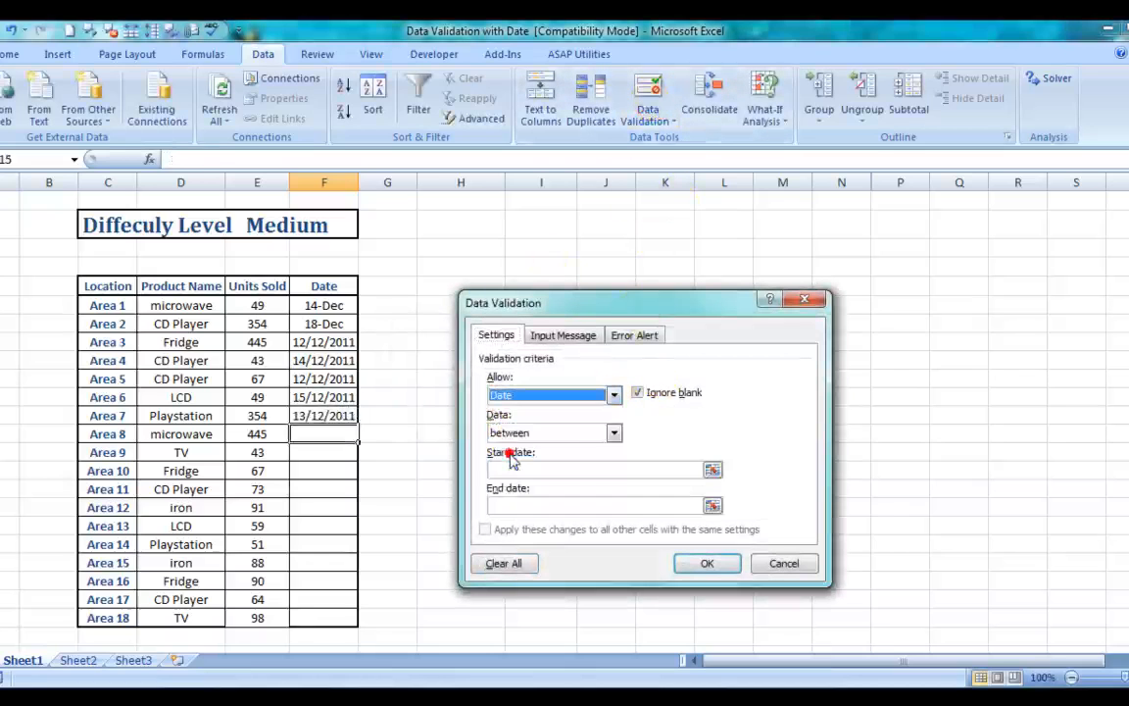
click(572, 432)
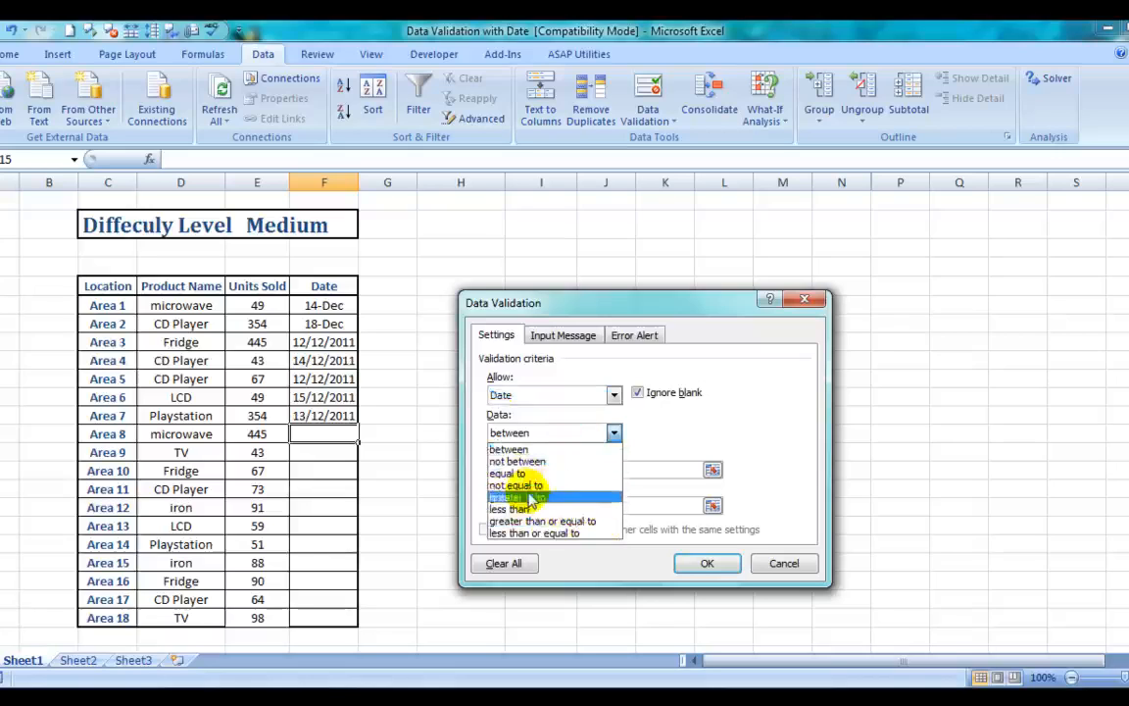
click(572, 524)
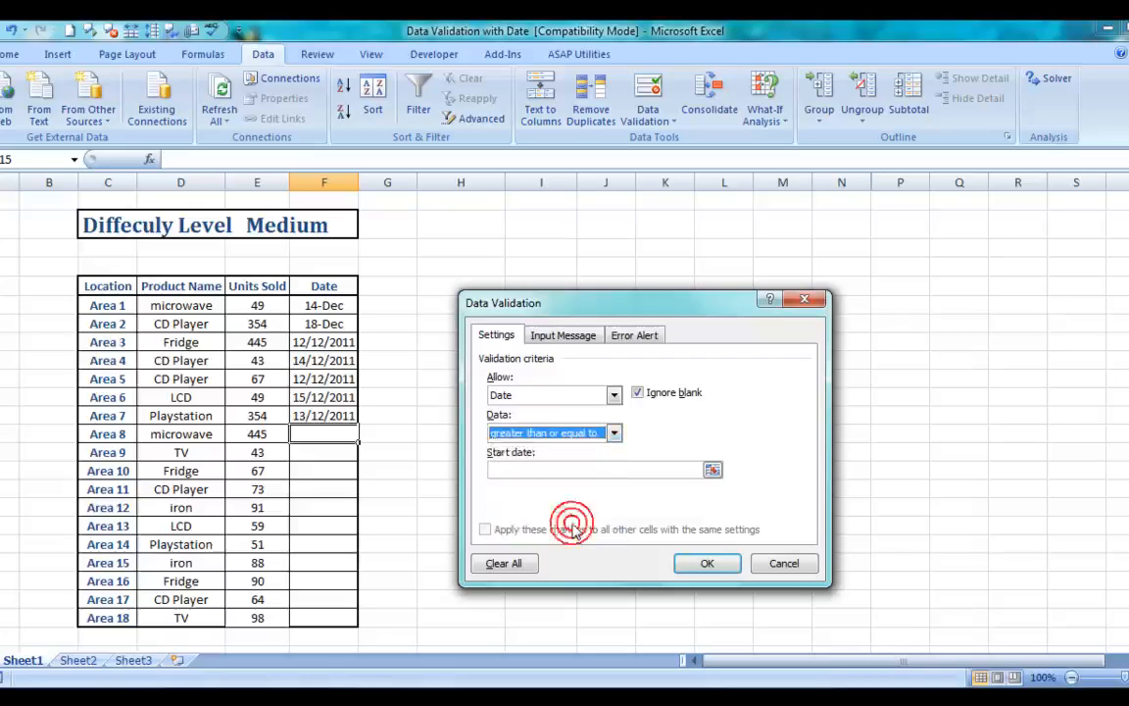
click(515, 469)
text(14)
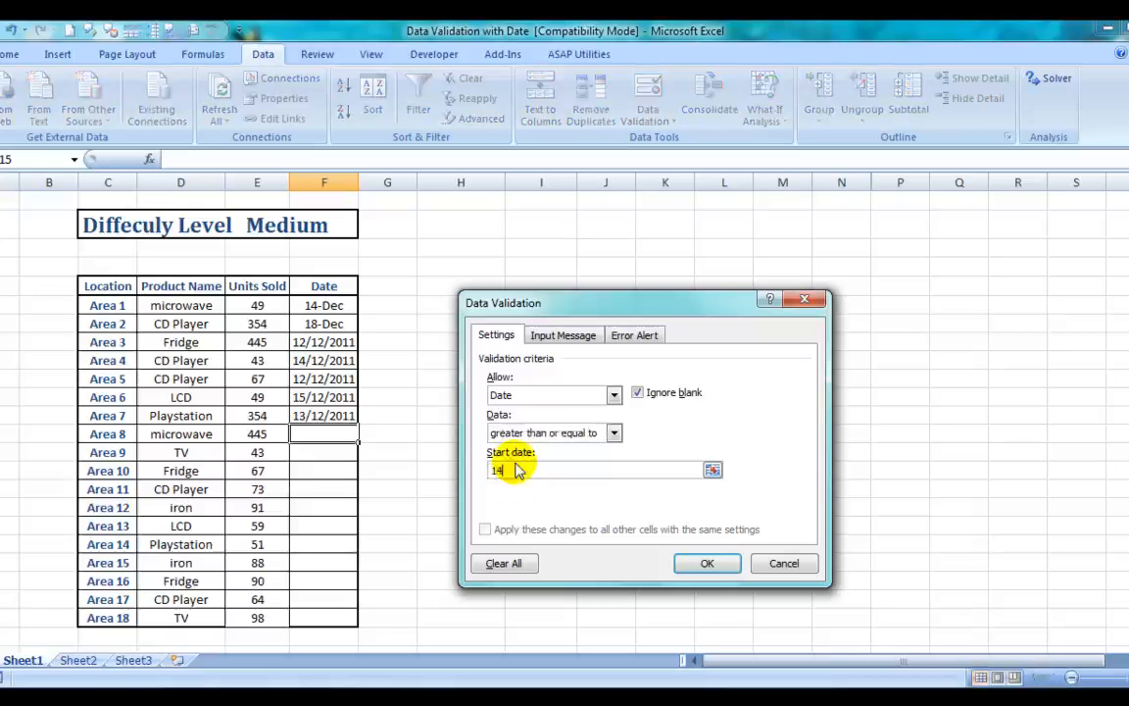
text(/12/2011)
key(Return)
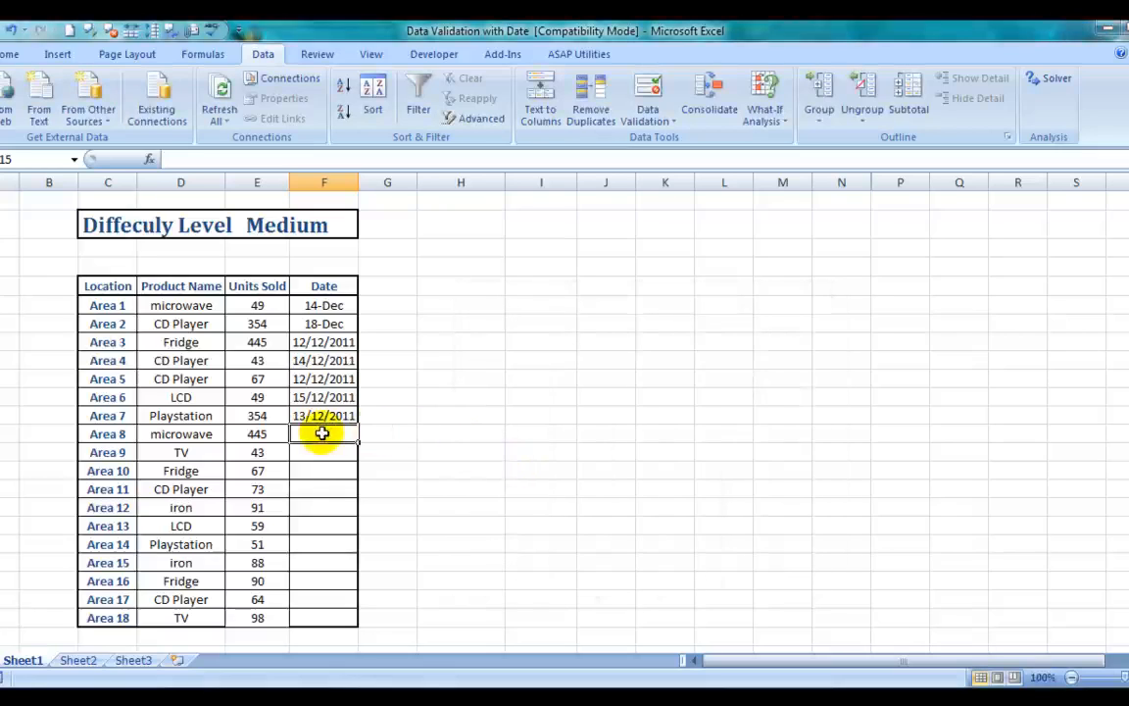
Step: Enter the date 14/12/11 in cell F15 to test its validation, and compare the entry with cell F14
text(14/)
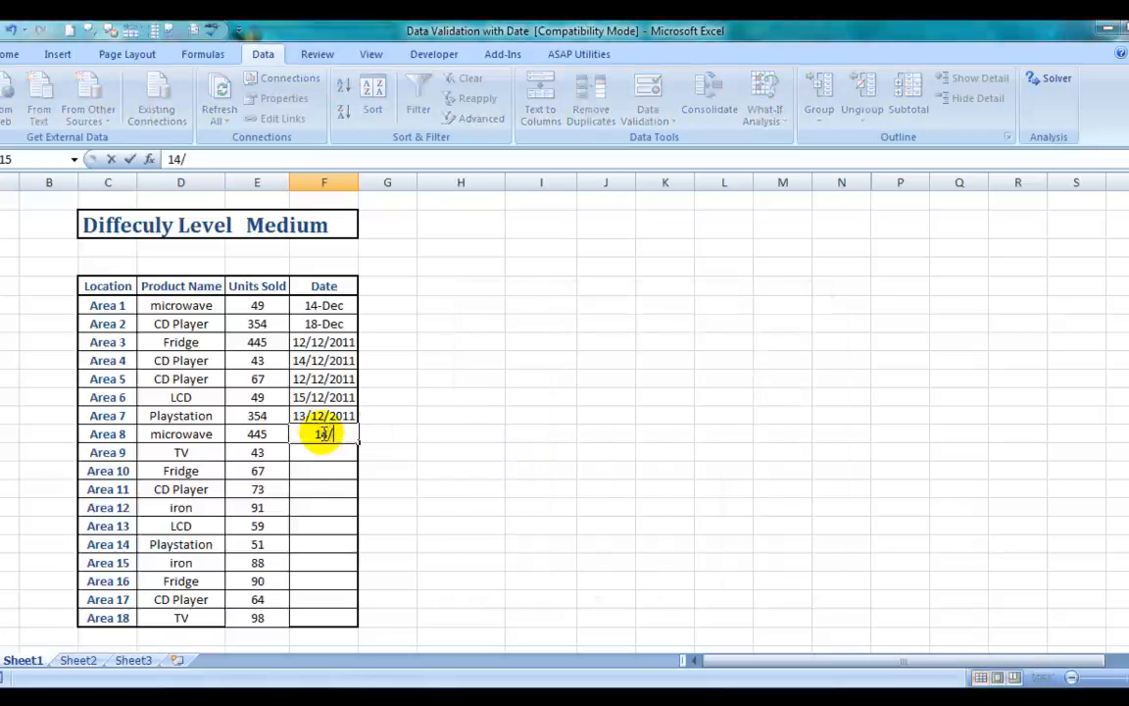
text(12/11)
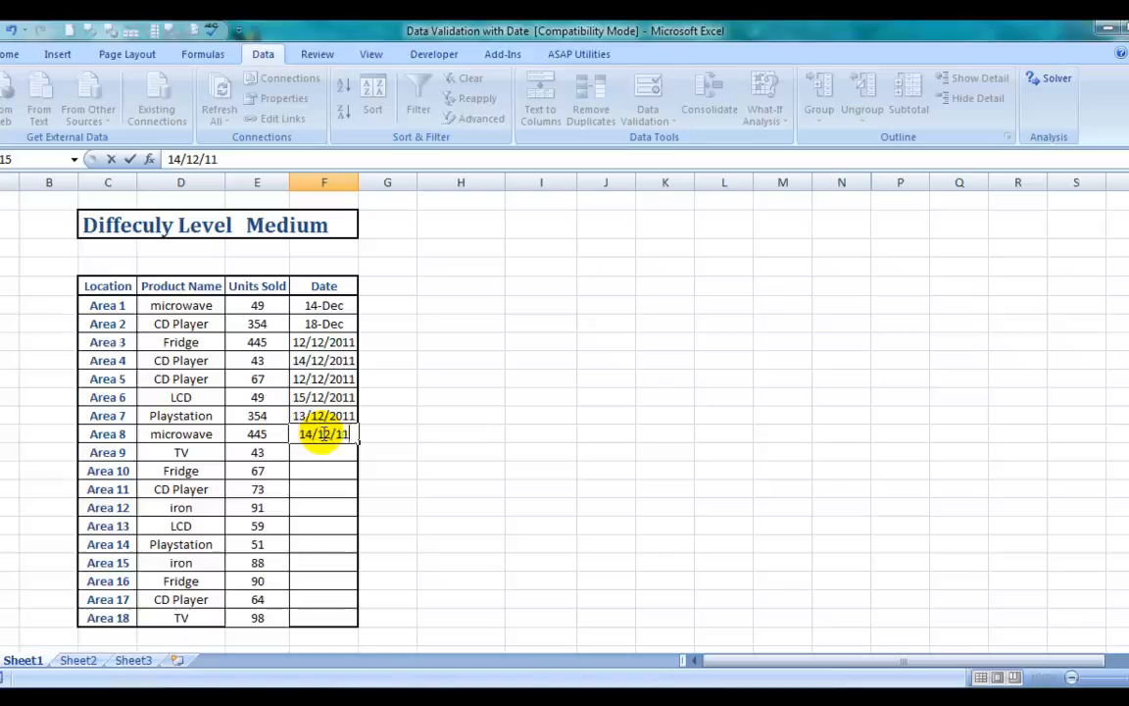
key(Return)
click(338, 437)
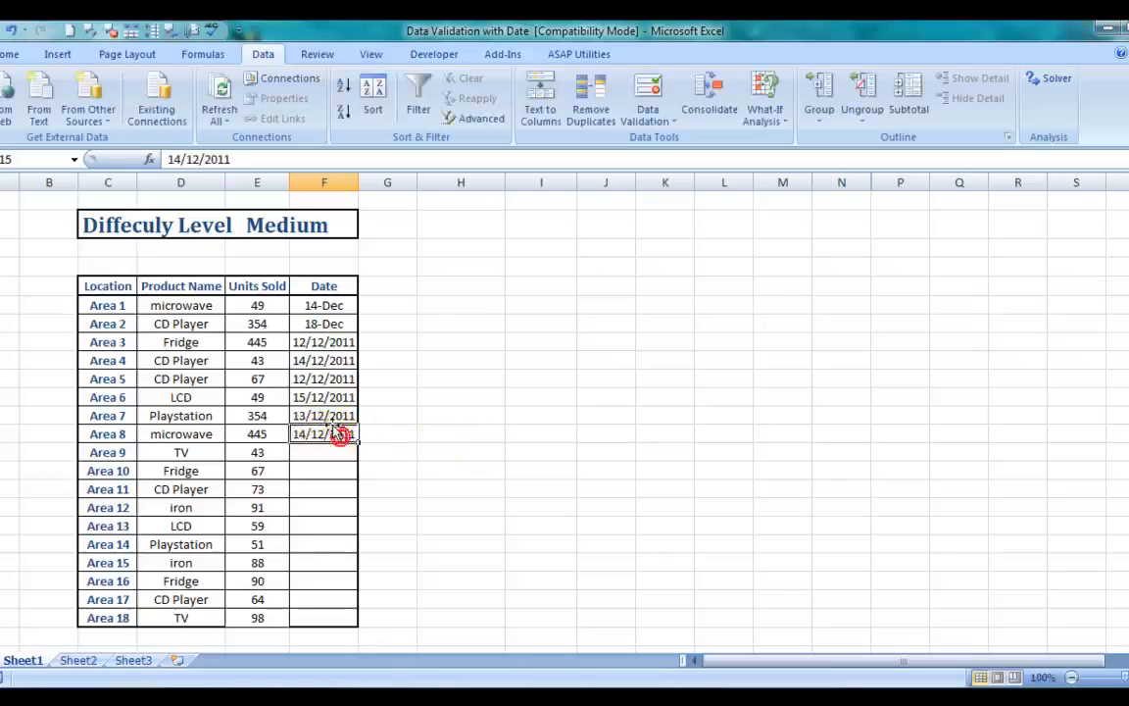
click(332, 415)
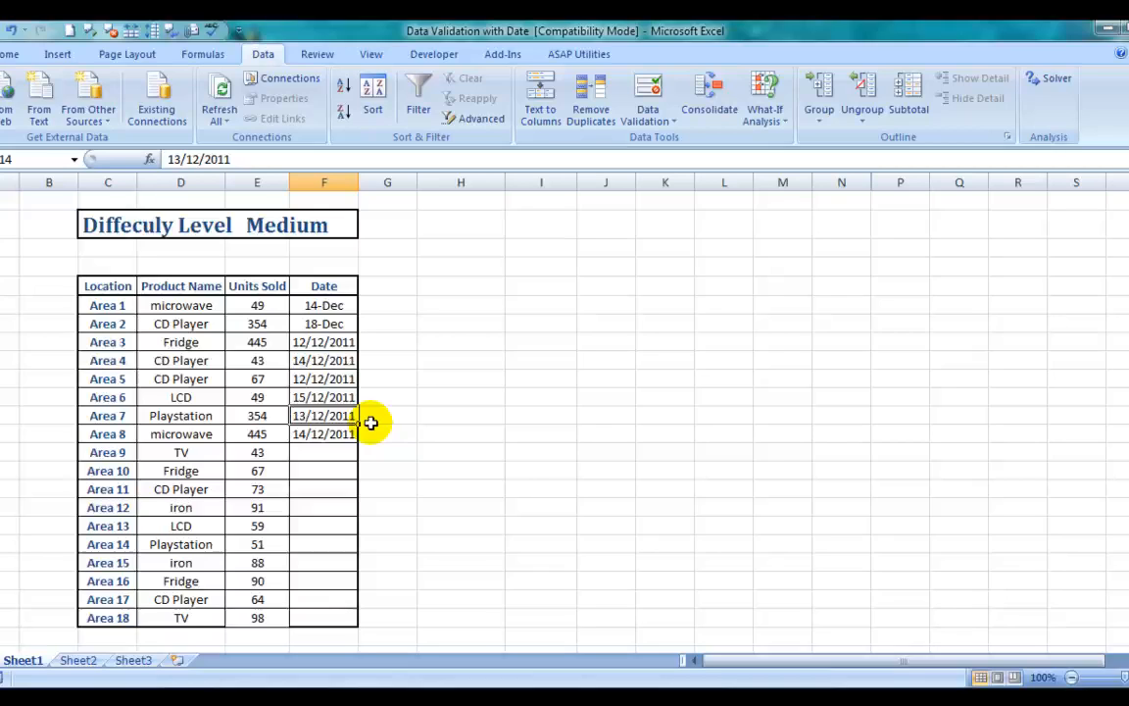
click(335, 435)
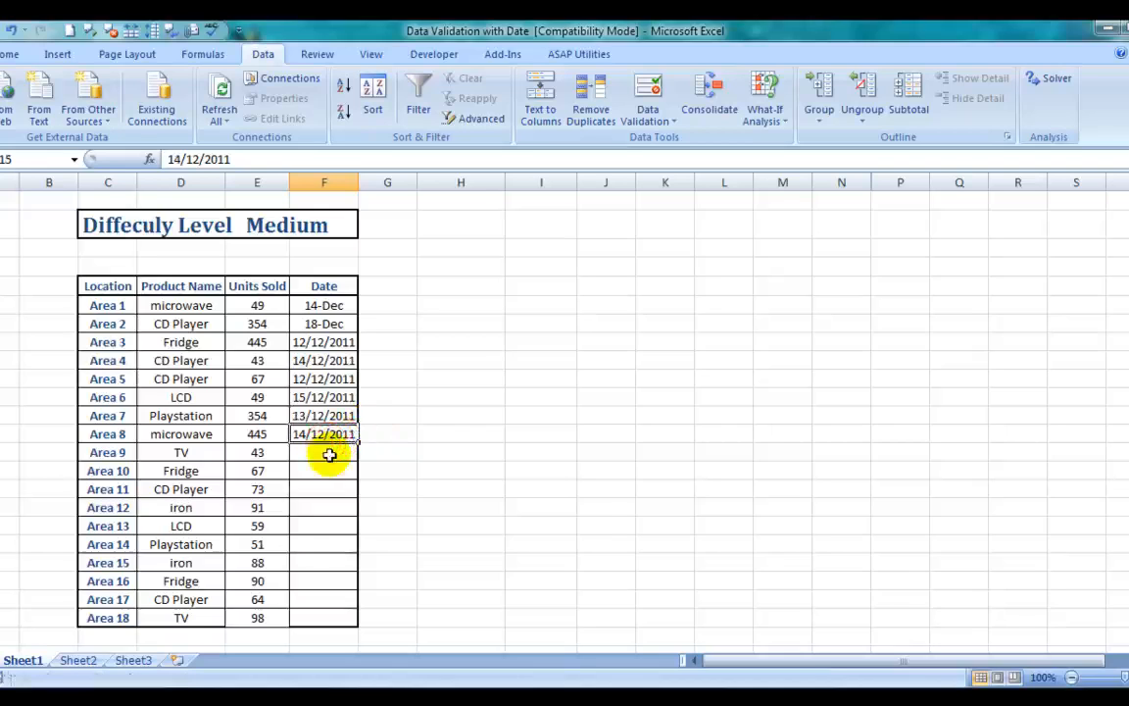
click(329, 454)
click(647, 93)
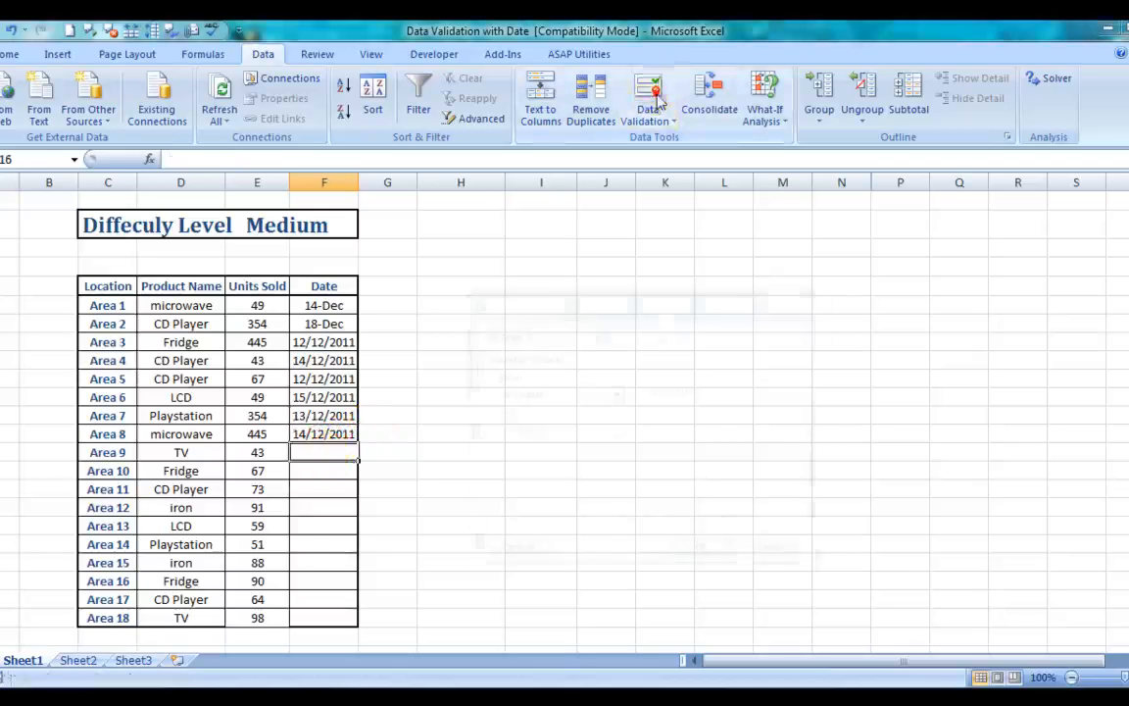
click(613, 394)
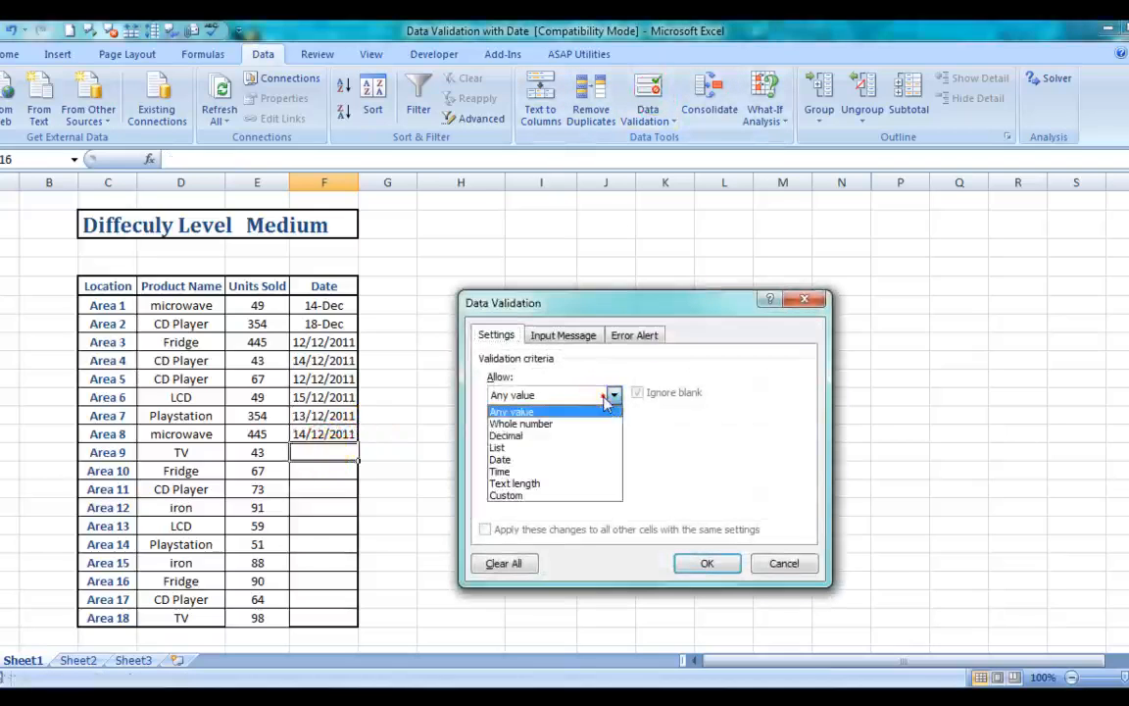
click(505, 459)
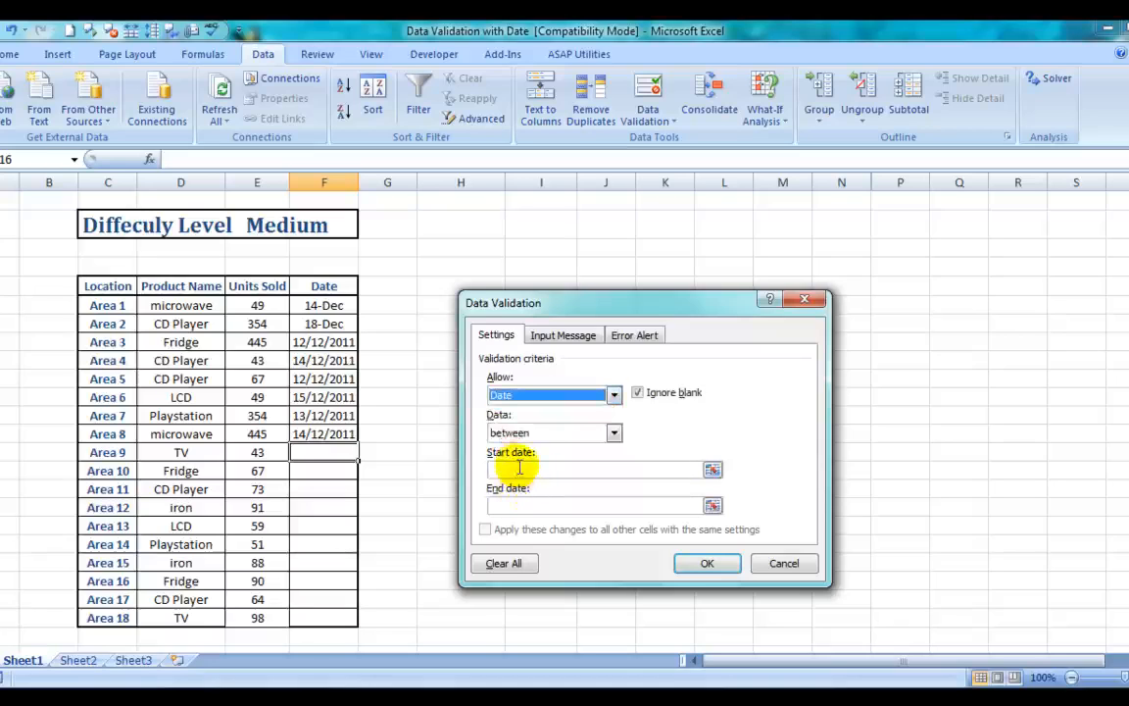
click(549, 434)
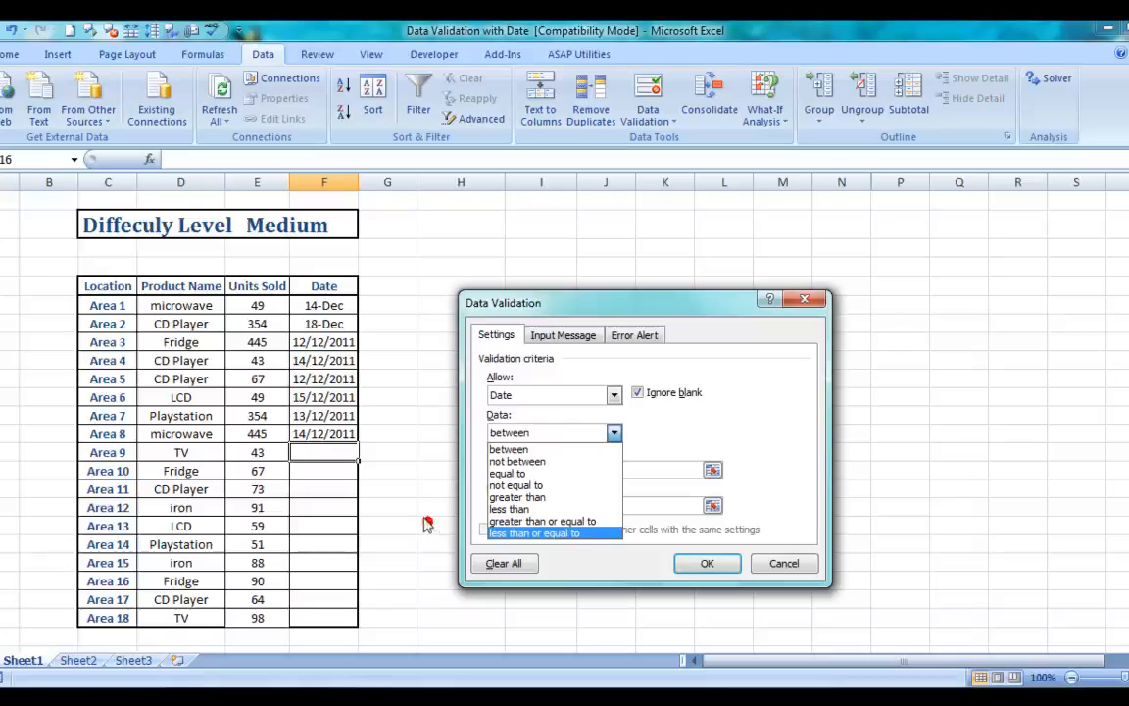
click(327, 440)
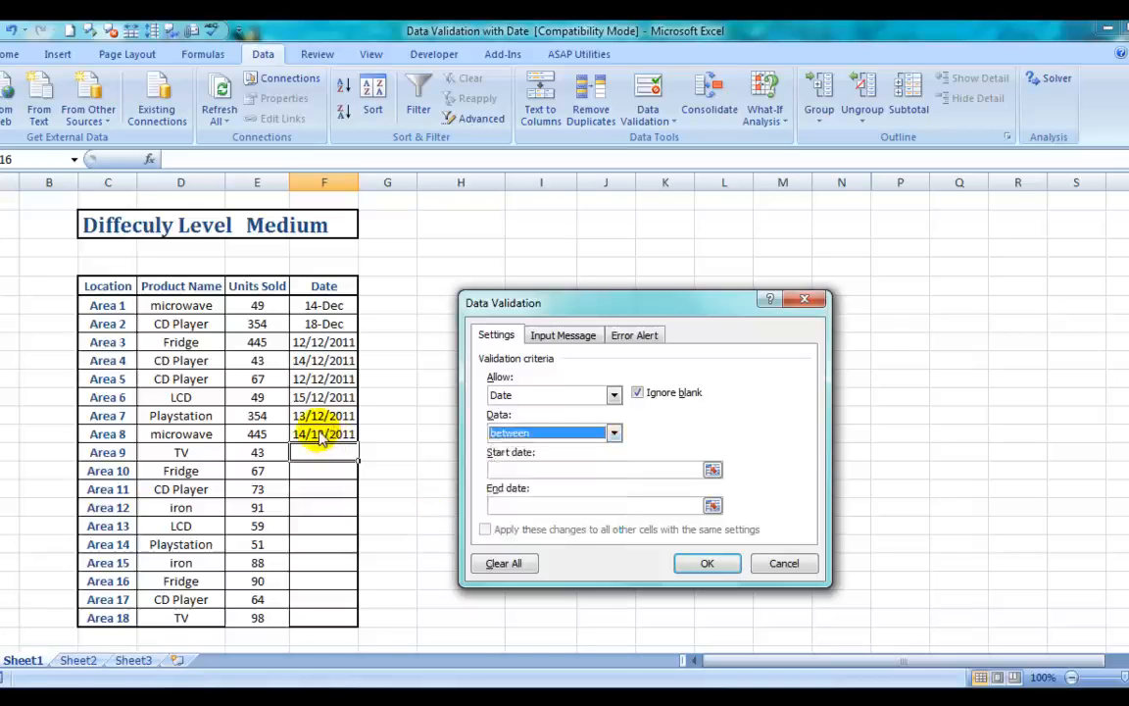
key(Escape)
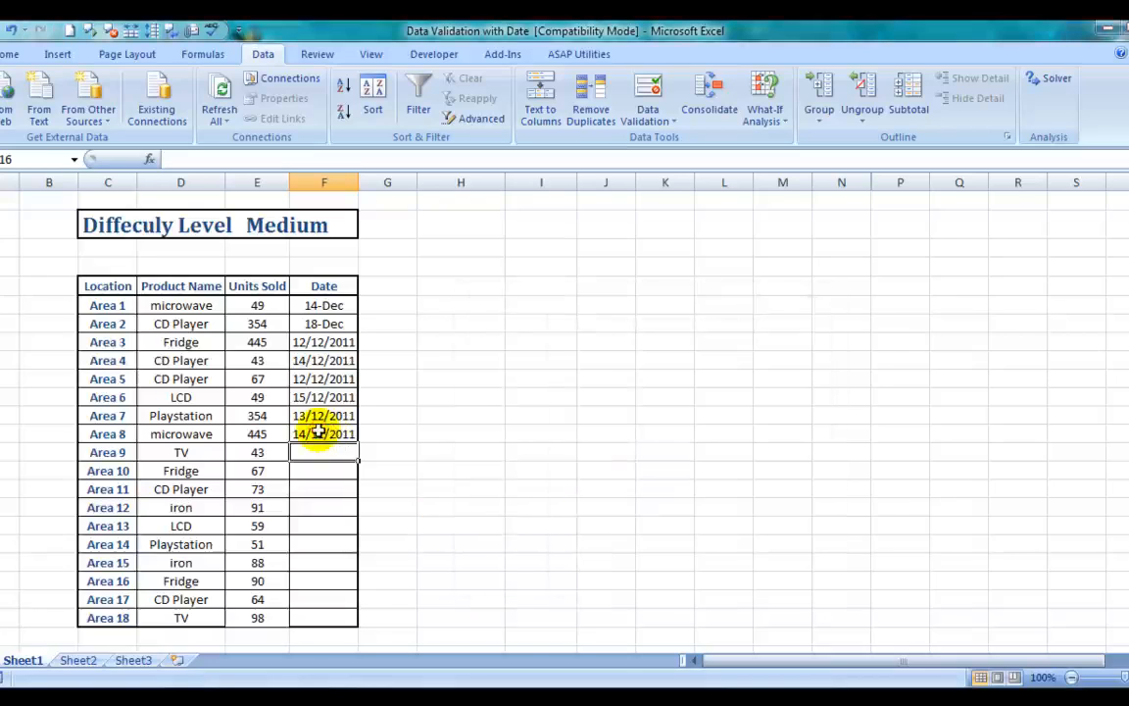
Step: Clear all data validation settings from cell F15
click(335, 433)
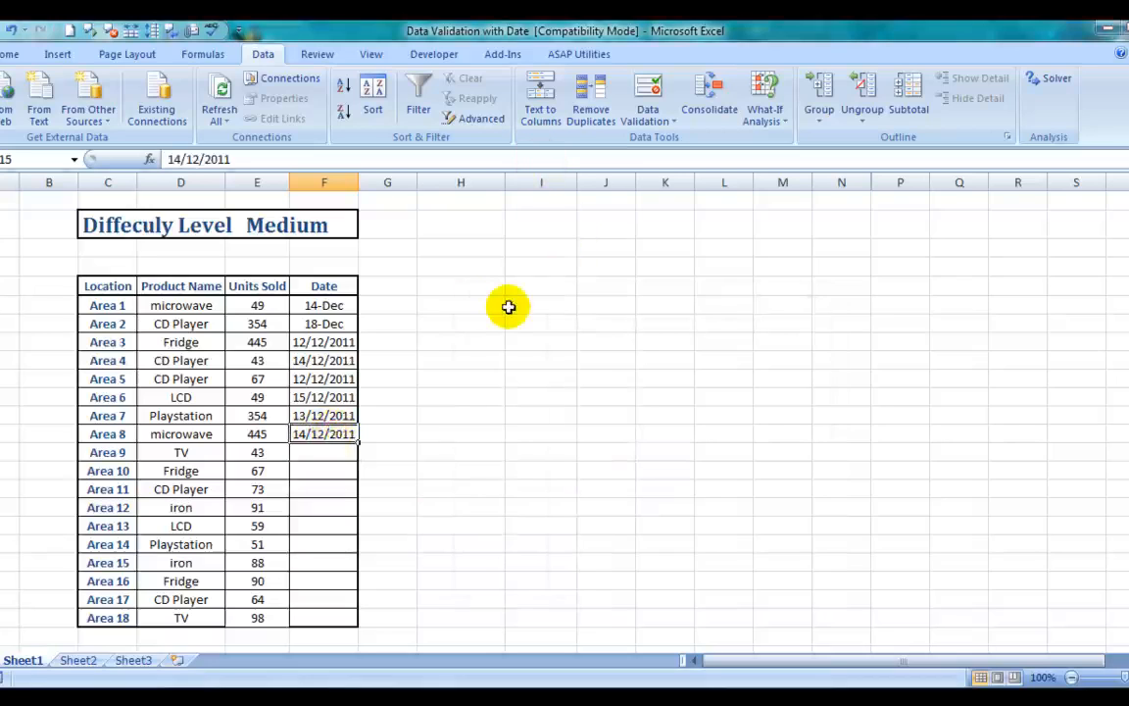
click(644, 98)
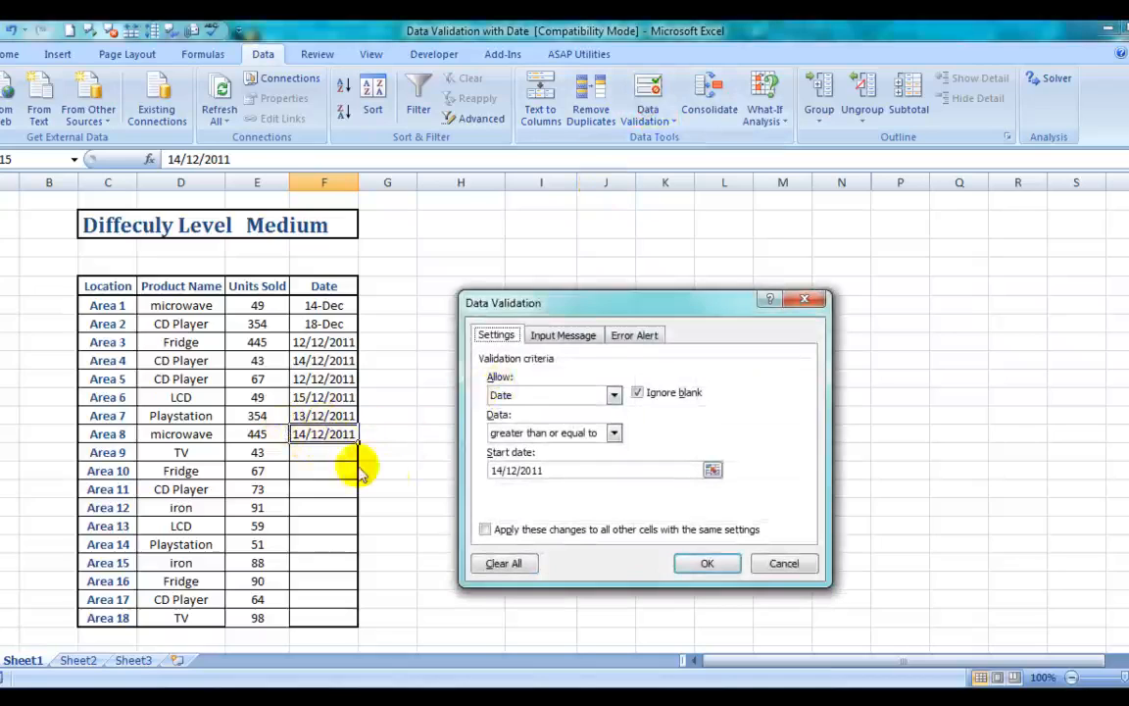
click(500, 566)
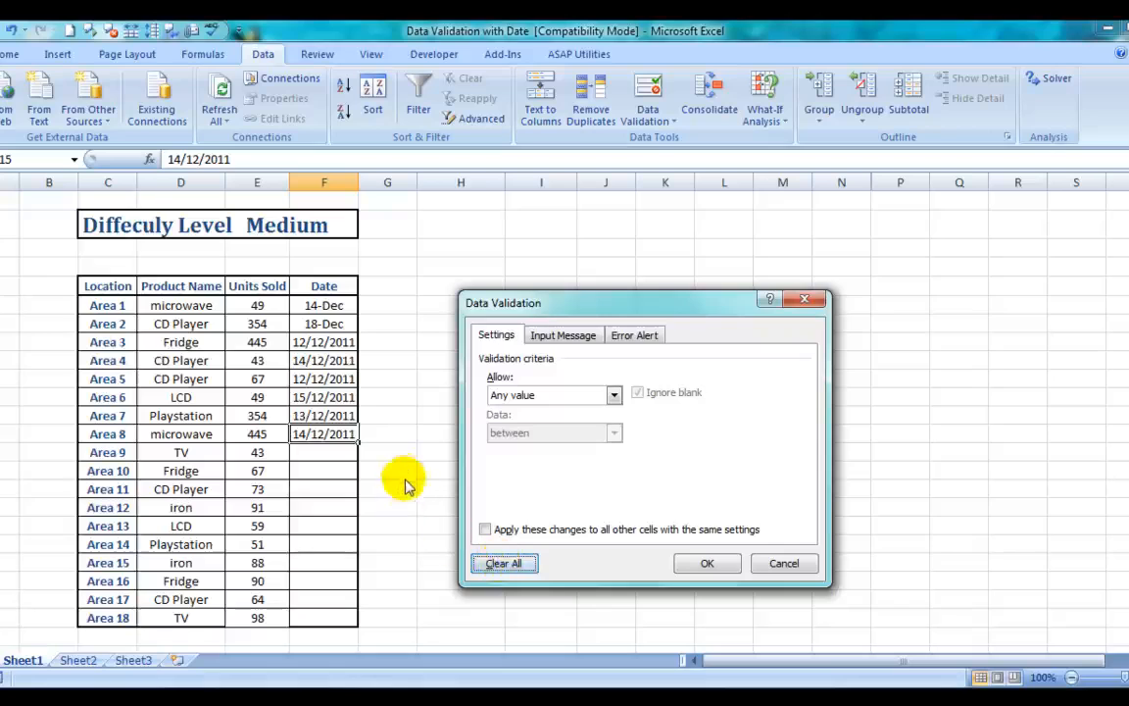
click(703, 564)
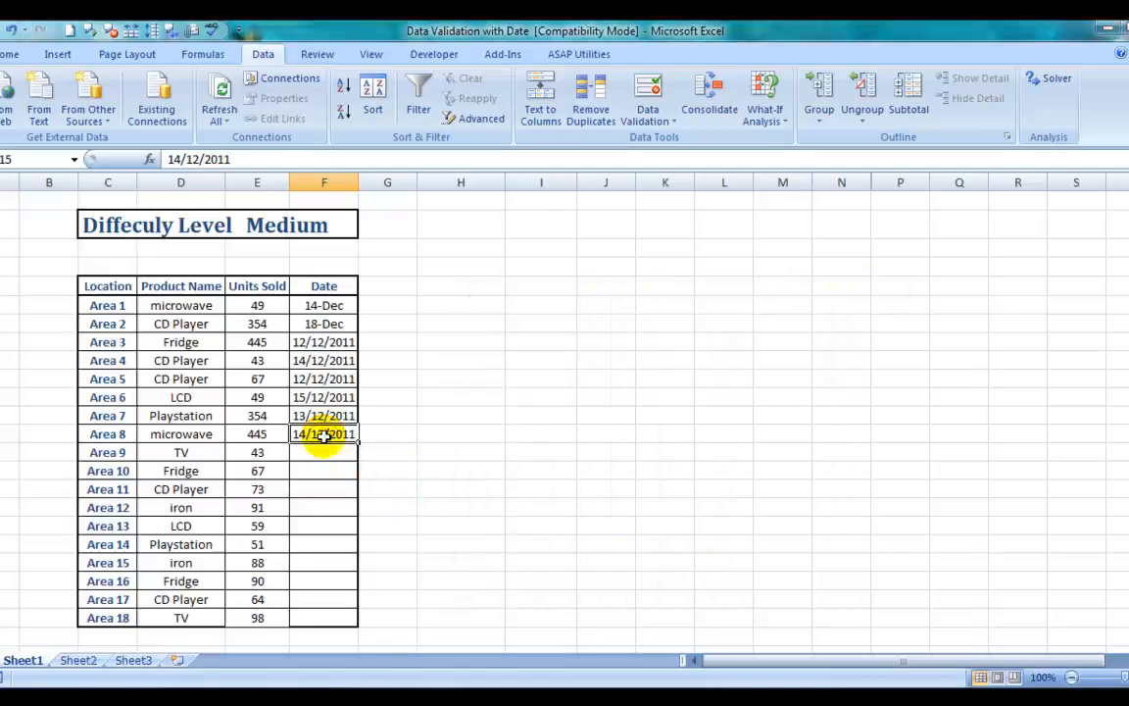
Step: Test cell F15 without validation by entering 12/12/2011, 14/12/2011 and finally 1, each replacing the previous entry
text(12/11)
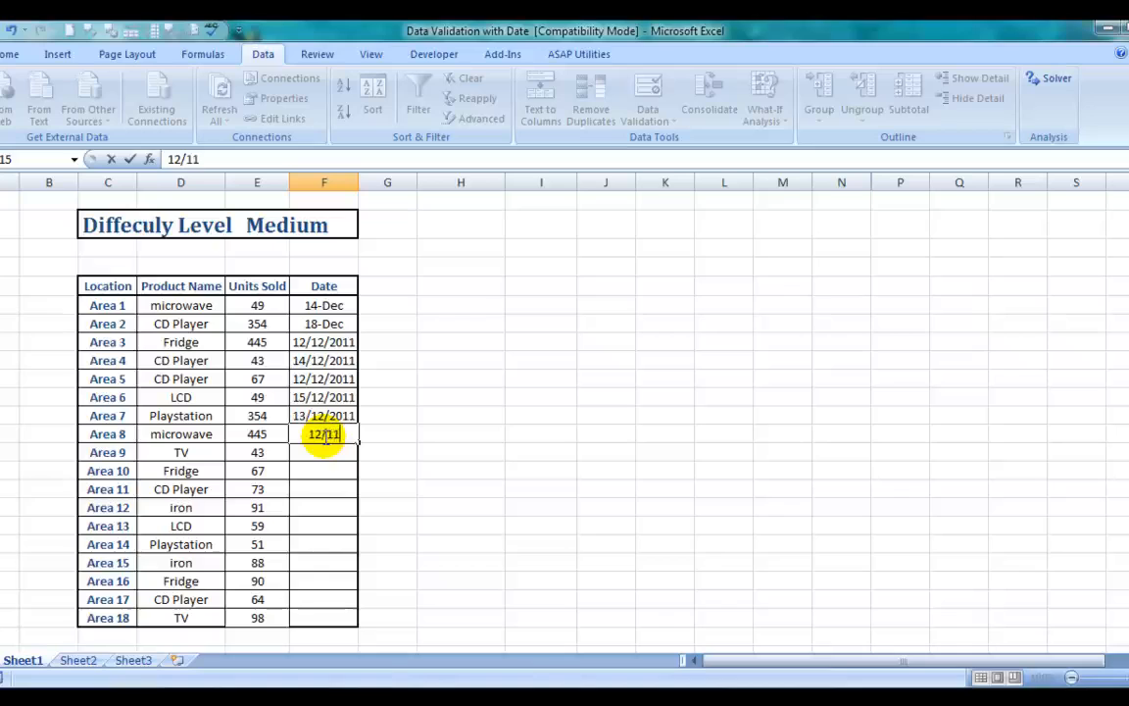
key(BackSpace)
text(2/2011)
key(Return)
click(324, 438)
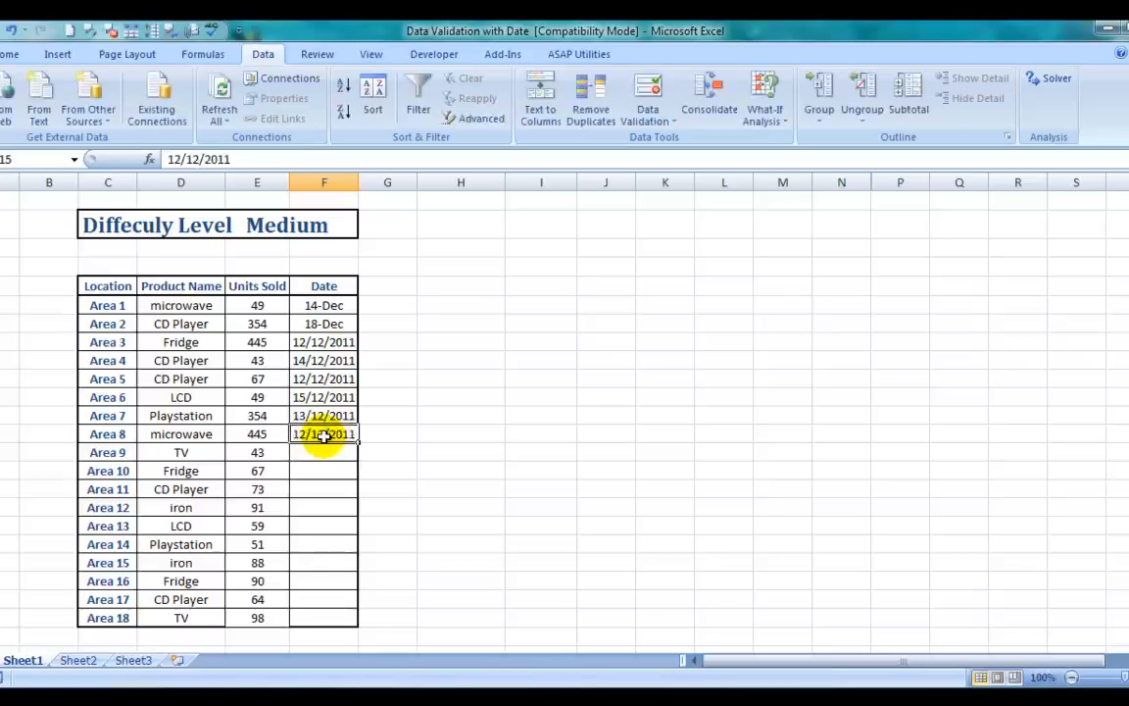
text(14/1)
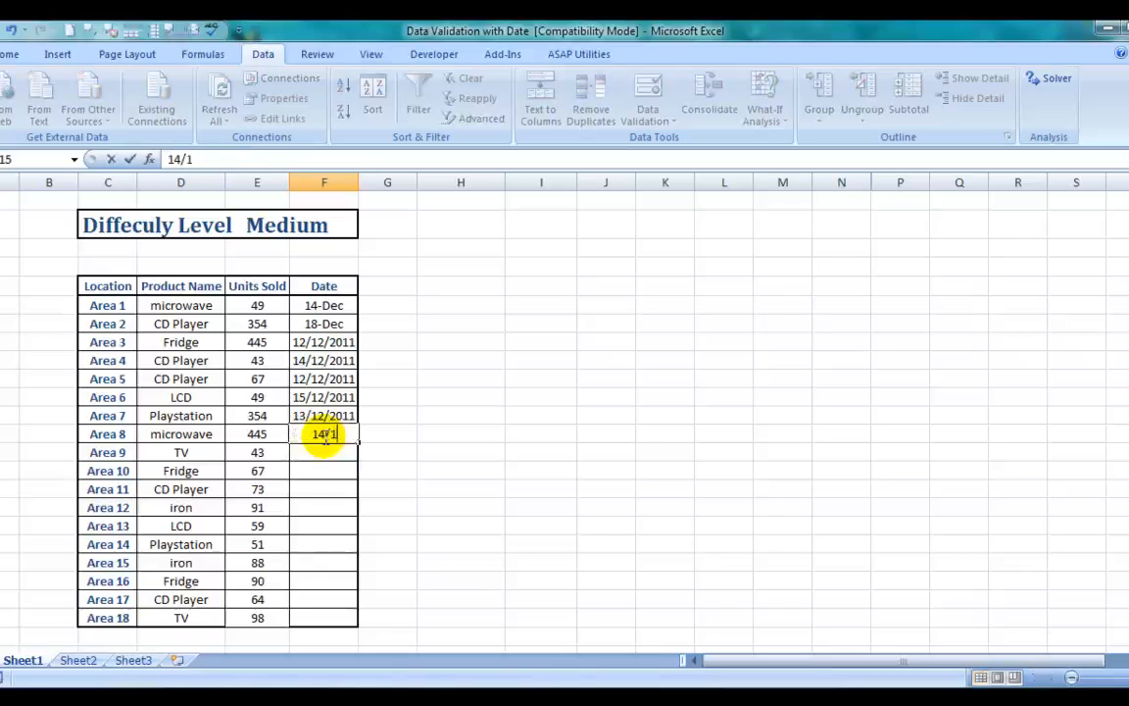
text(2/201)
text(1)
key(Return)
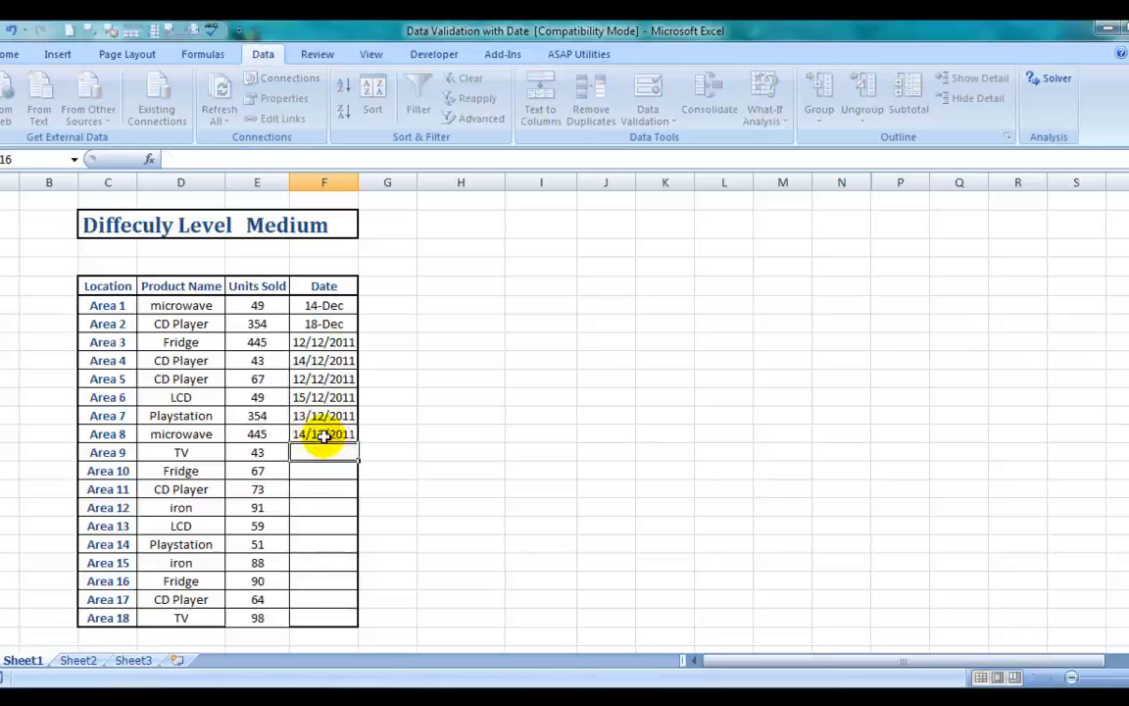
key(Up)
text(1)
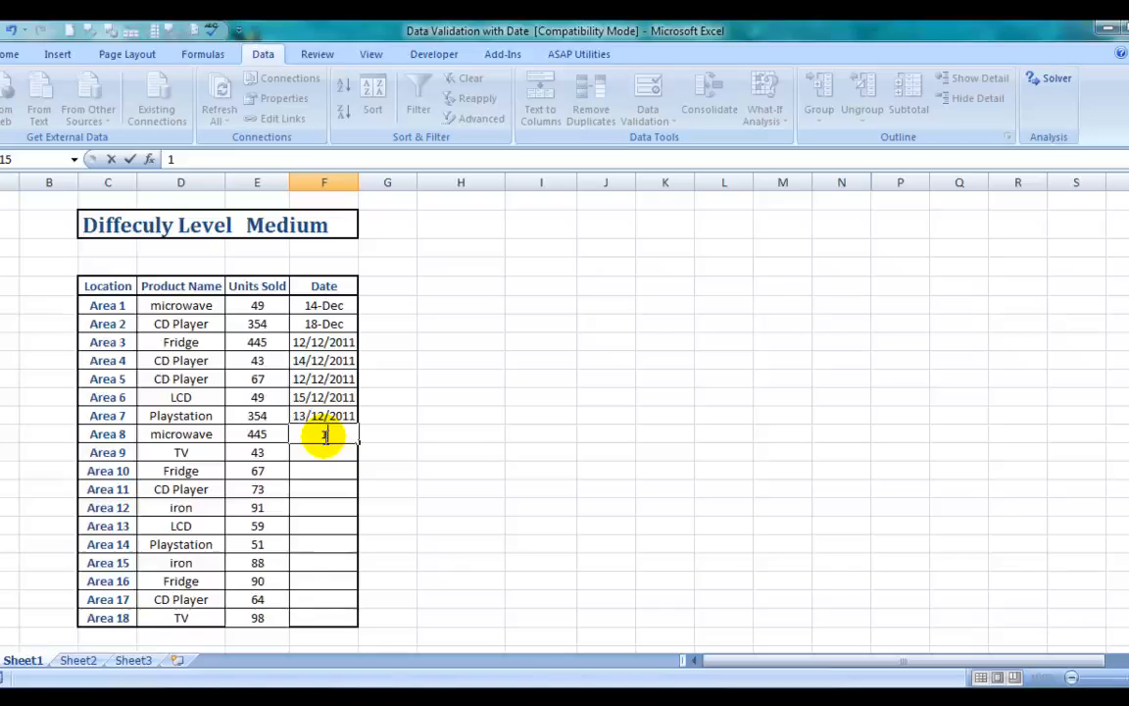
key(Tab)
key(shift+Tab)
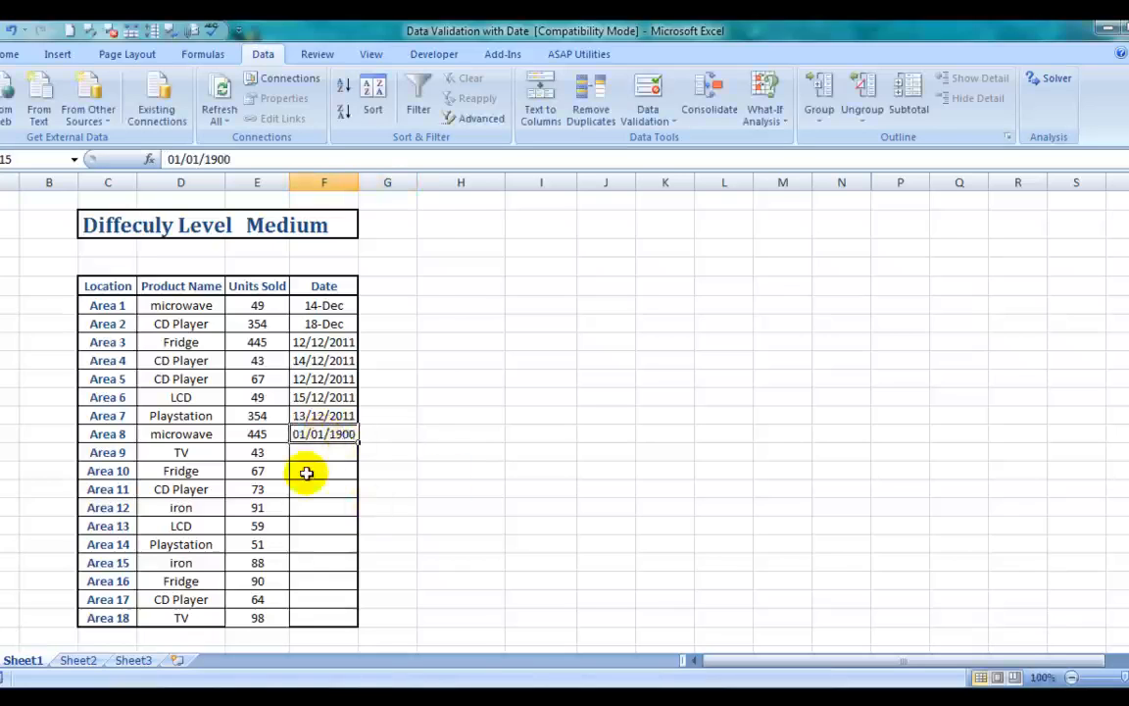
Step: Clear everything from cell F14, including its contents, formatting and validation
click(321, 417)
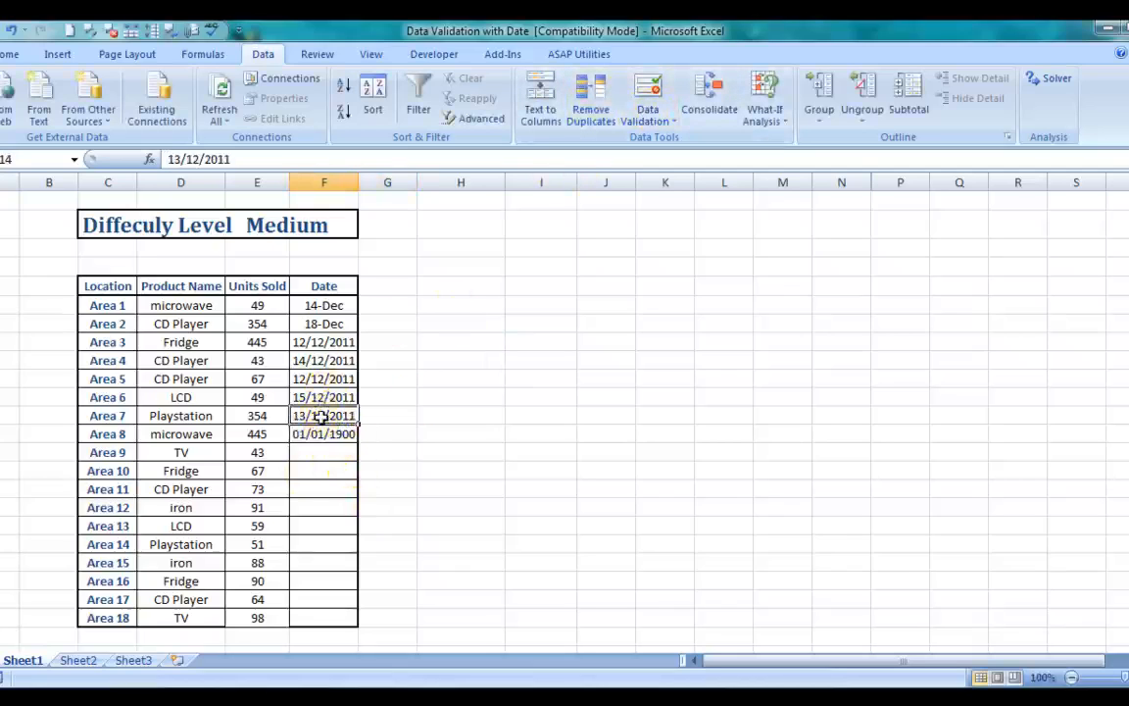
click(8, 53)
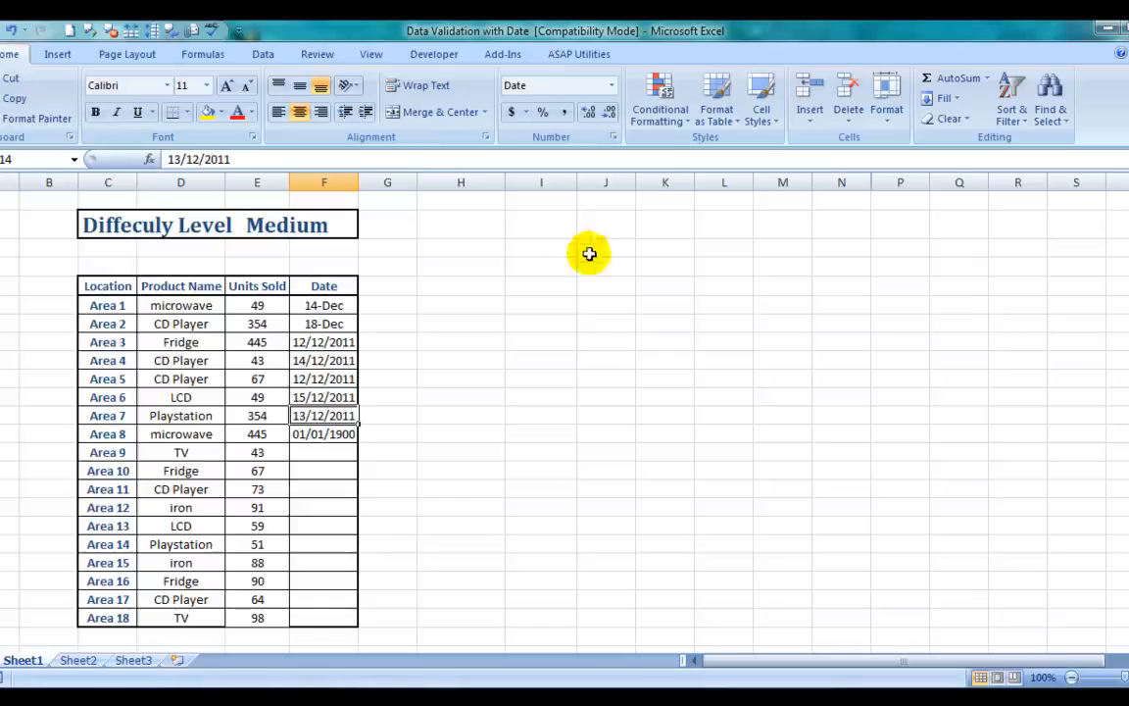
click(965, 118)
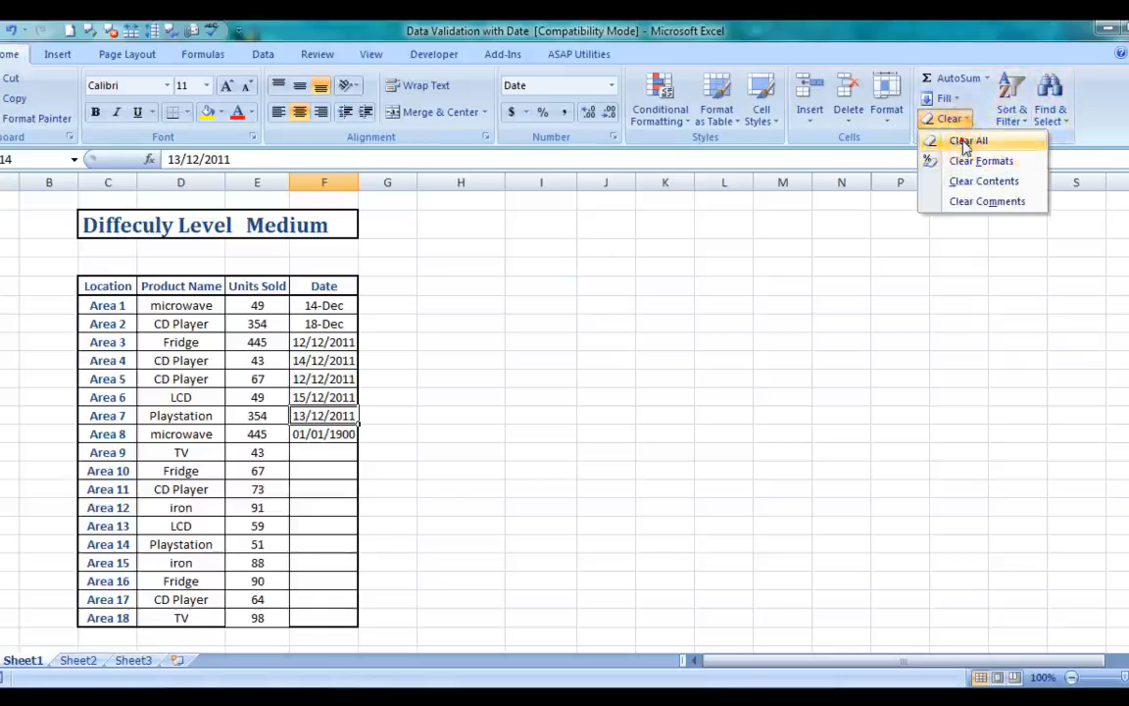
click(965, 142)
click(591, 451)
click(324, 415)
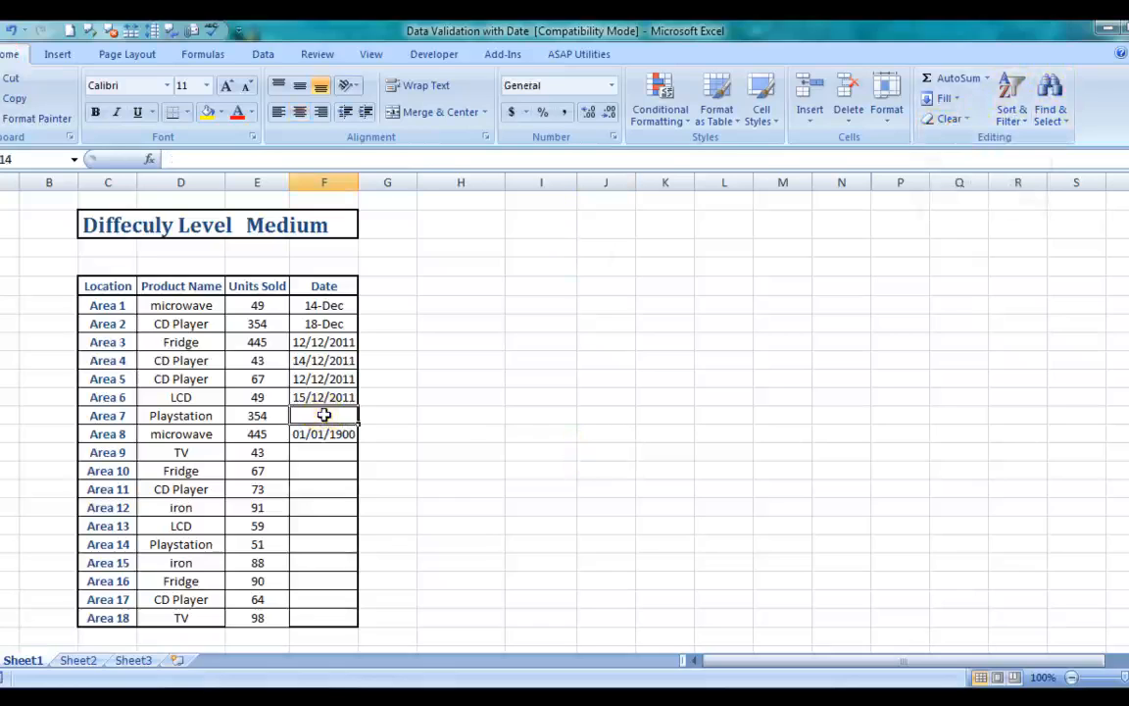
click(325, 432)
click(328, 413)
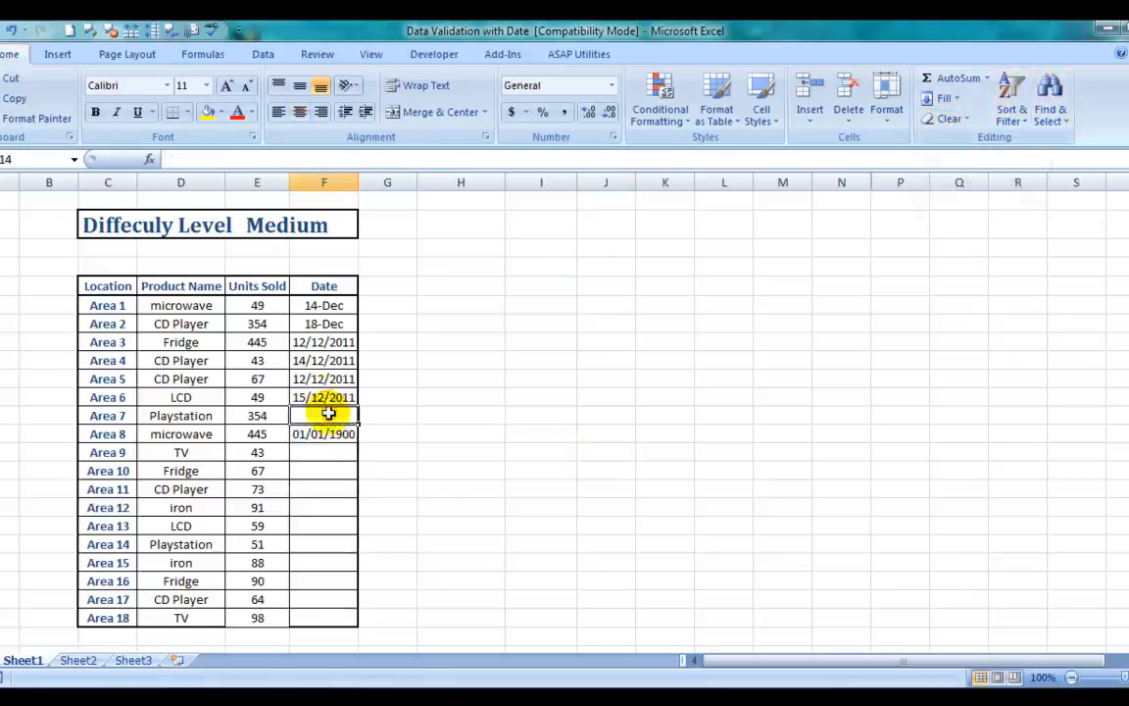
Step: Select cell F13 and clear the sheet's validation circles
click(324, 397)
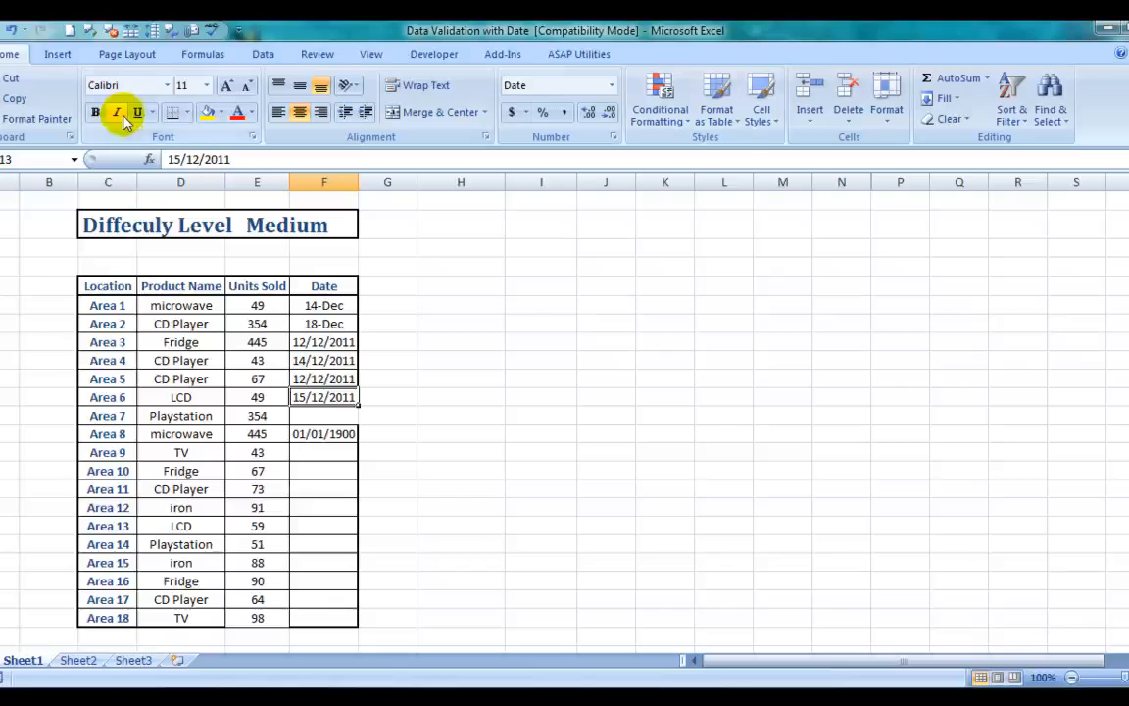
click(949, 119)
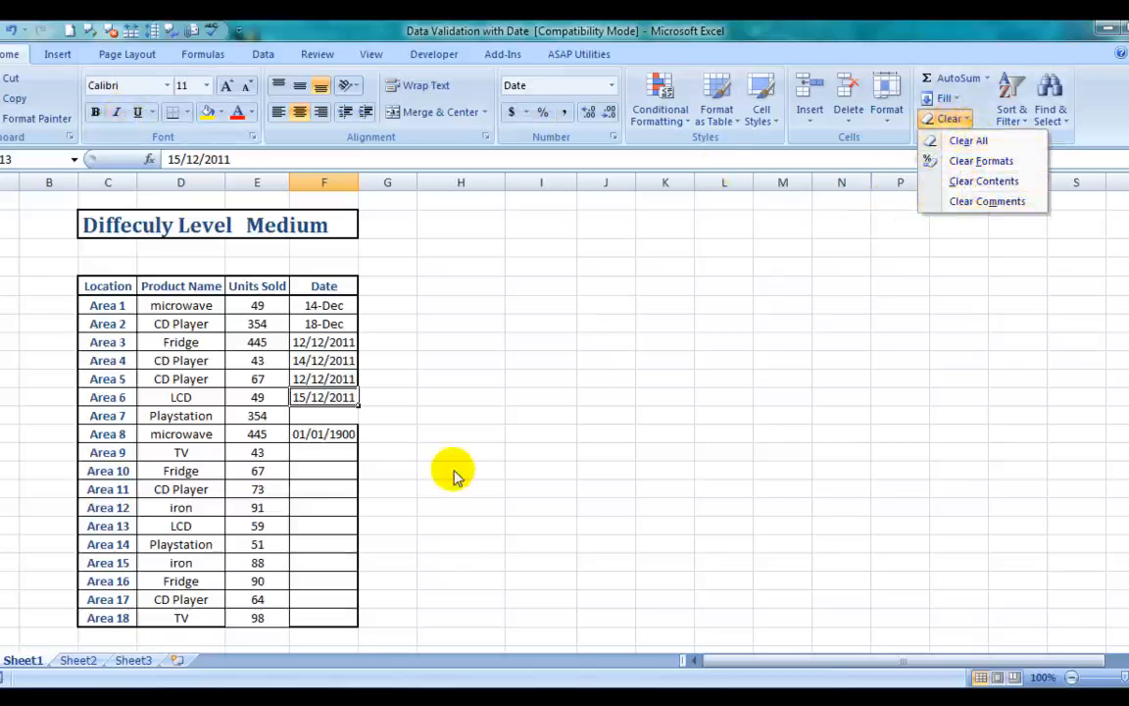
click(262, 55)
click(645, 113)
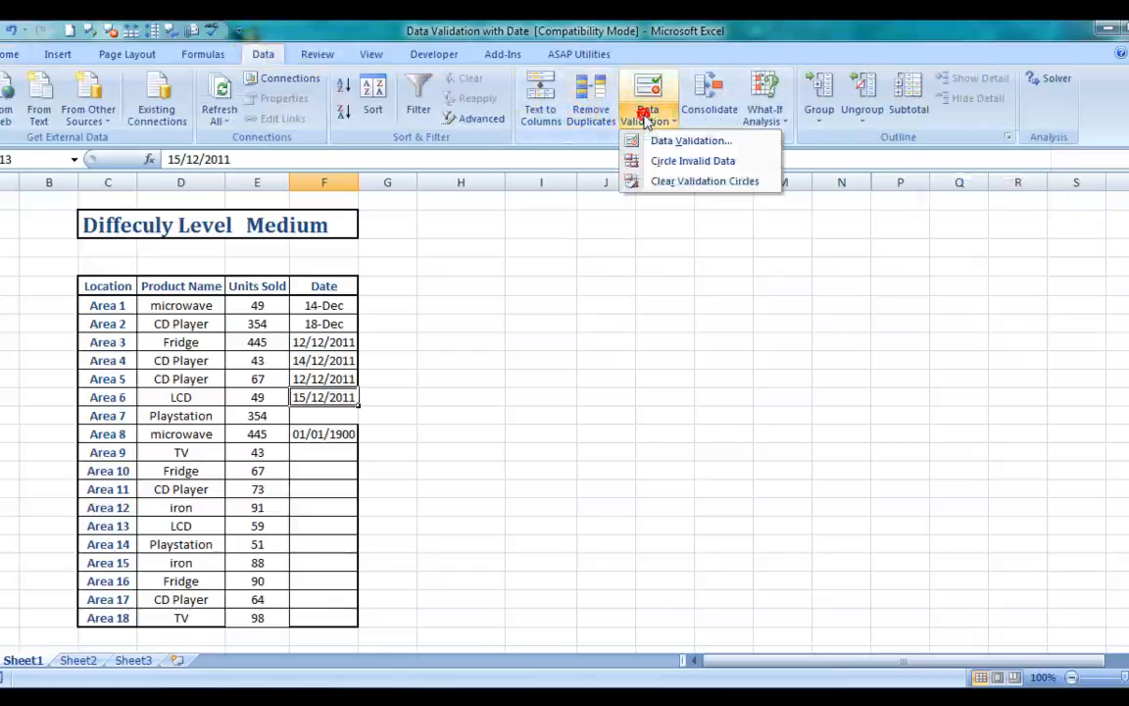
click(670, 179)
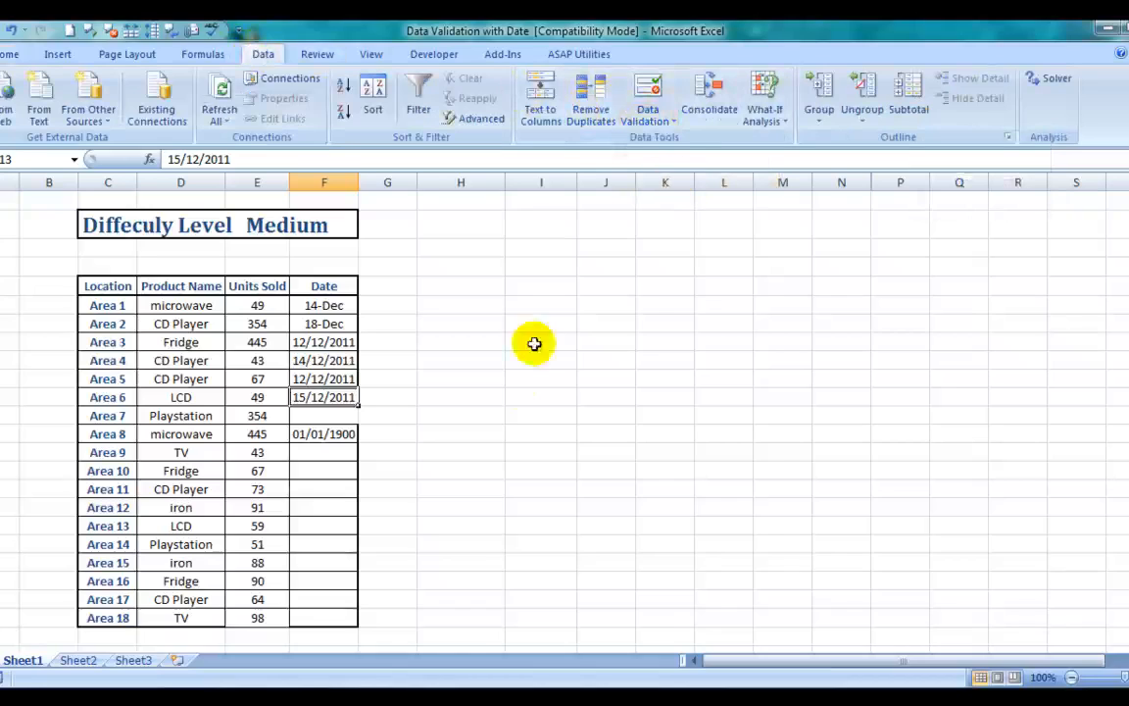
click(517, 386)
key(Left)
key(Left)
key(Down)
key(Left)
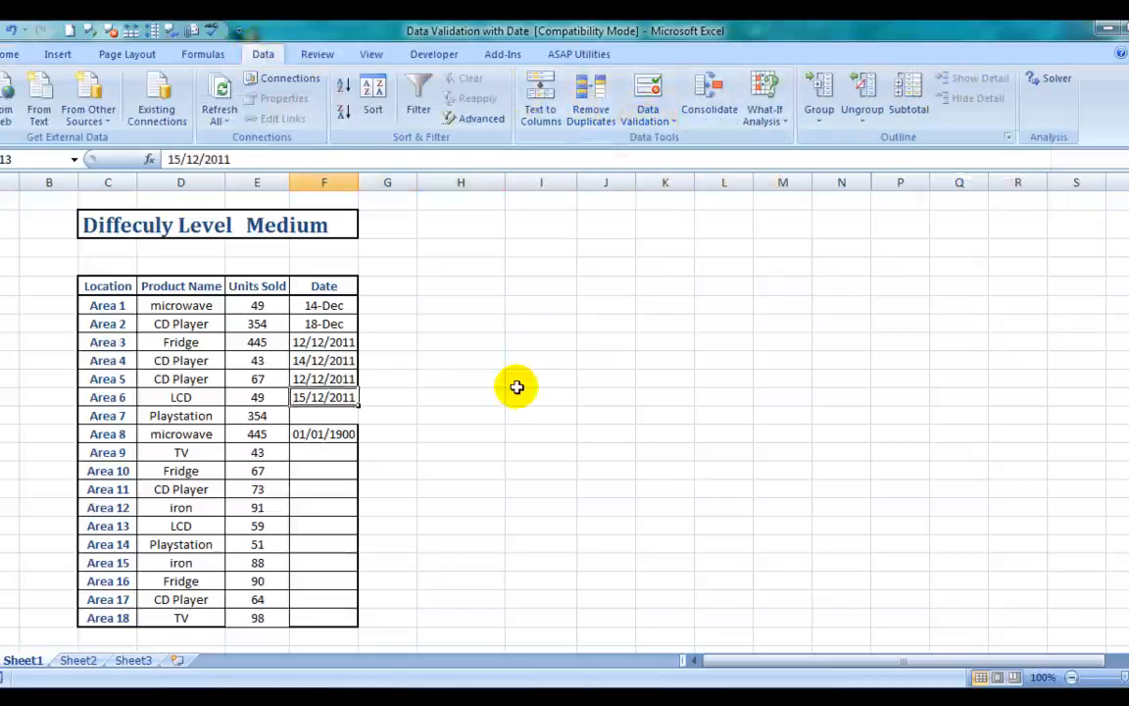